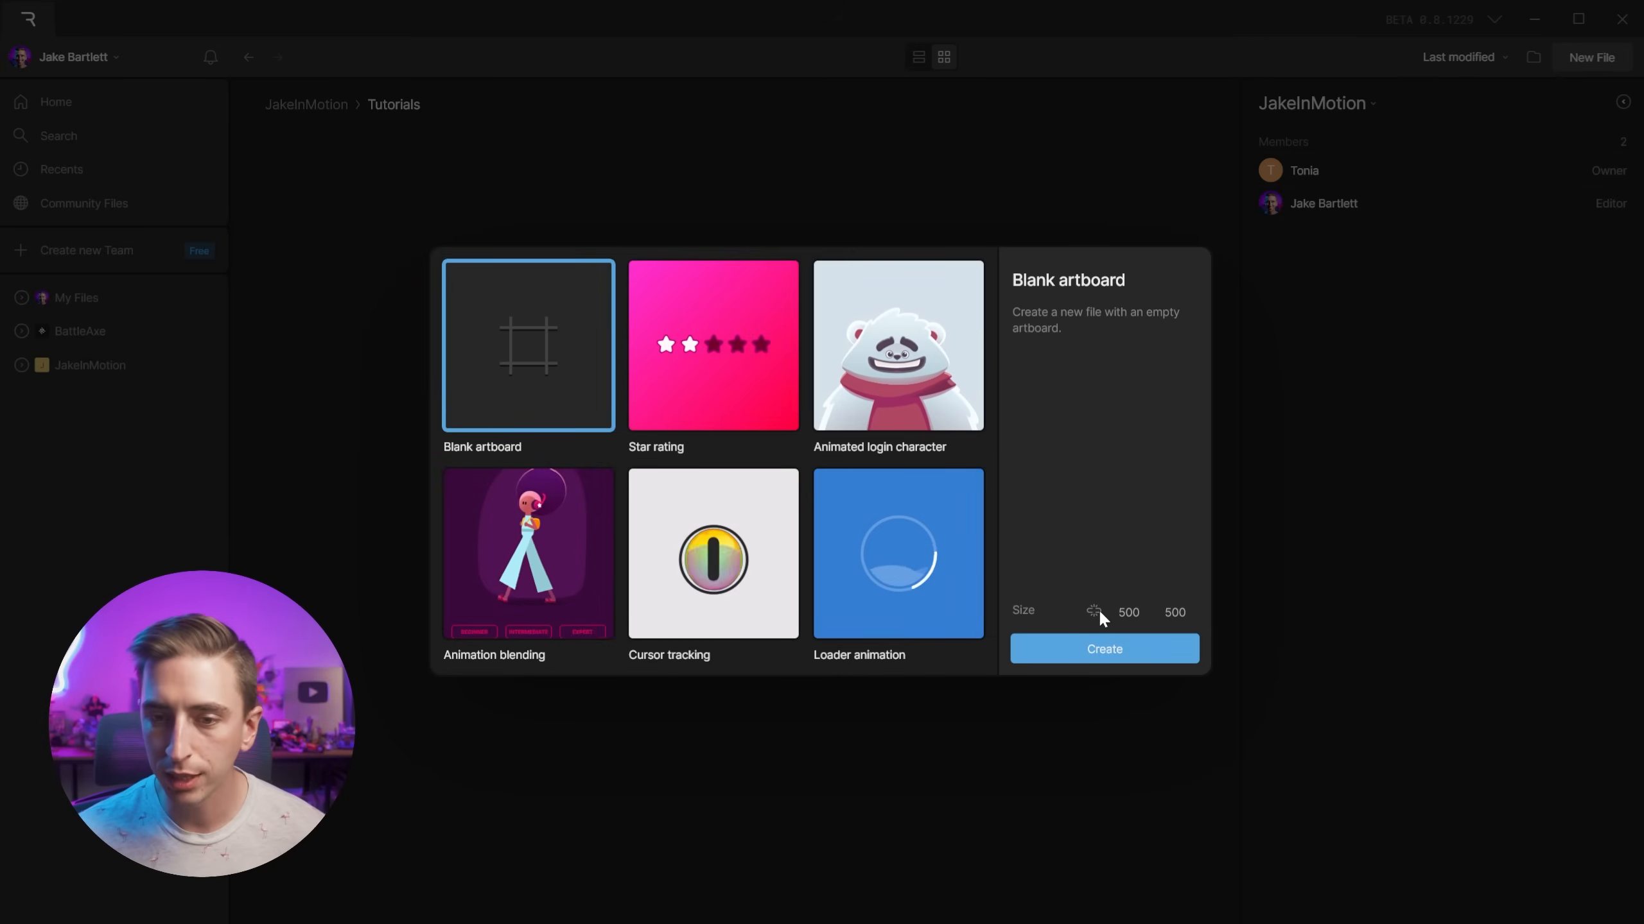
# Create a new file with a blank artboard sized 900 by 900.
pyautogui.click(1129, 612)
pyautogui.write('900')
pyautogui.press('Tab')
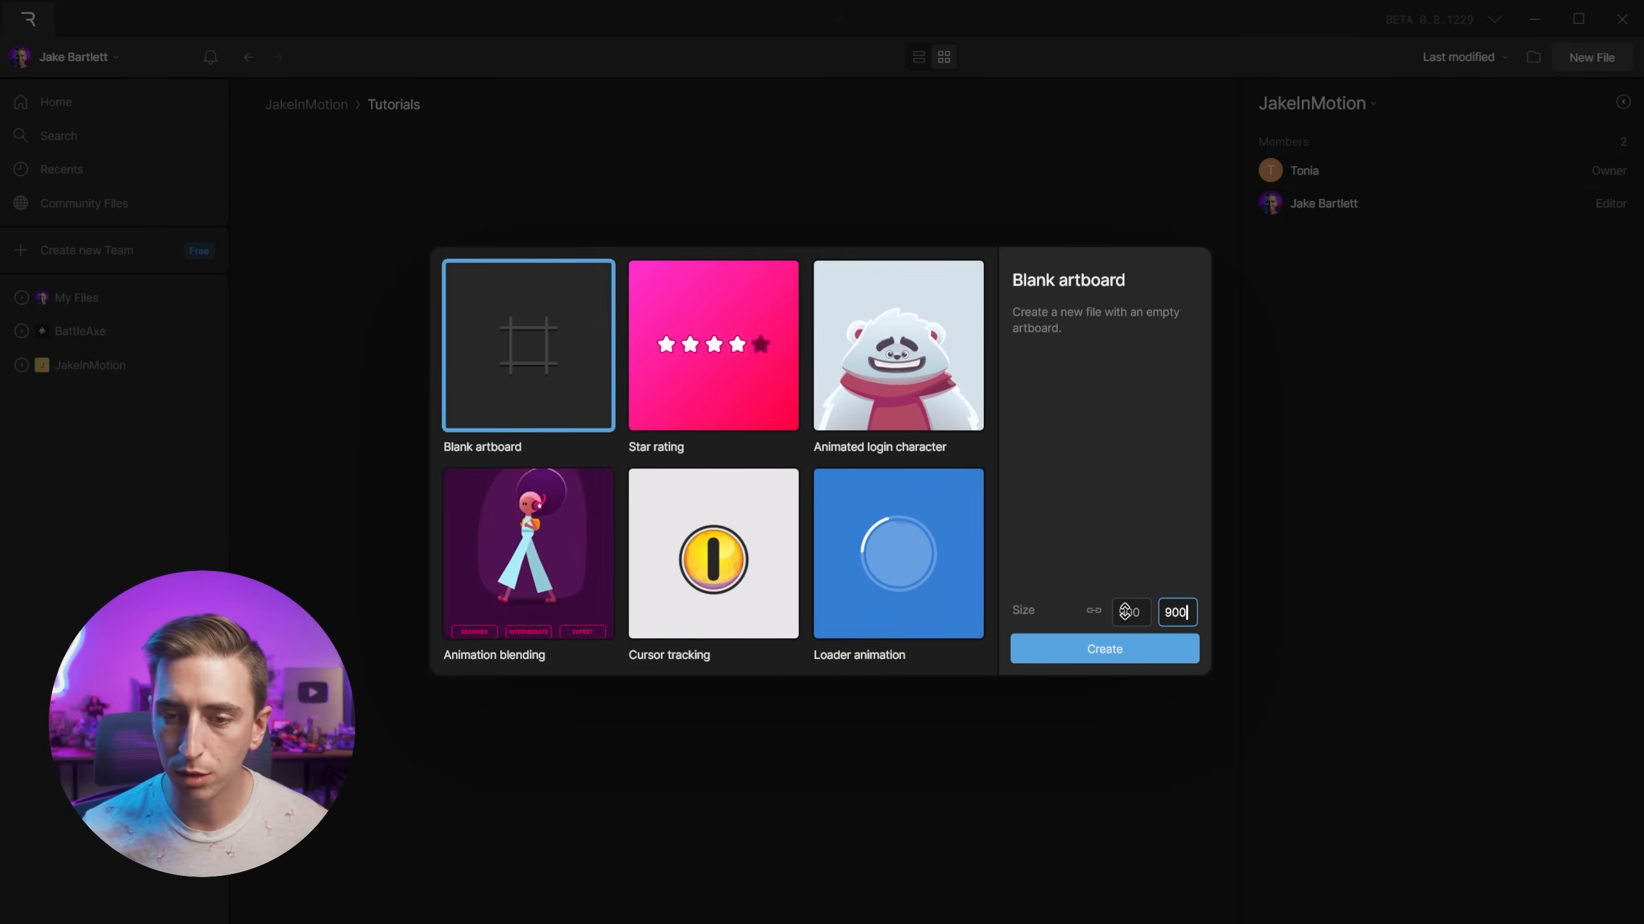
pyautogui.click(1097, 556)
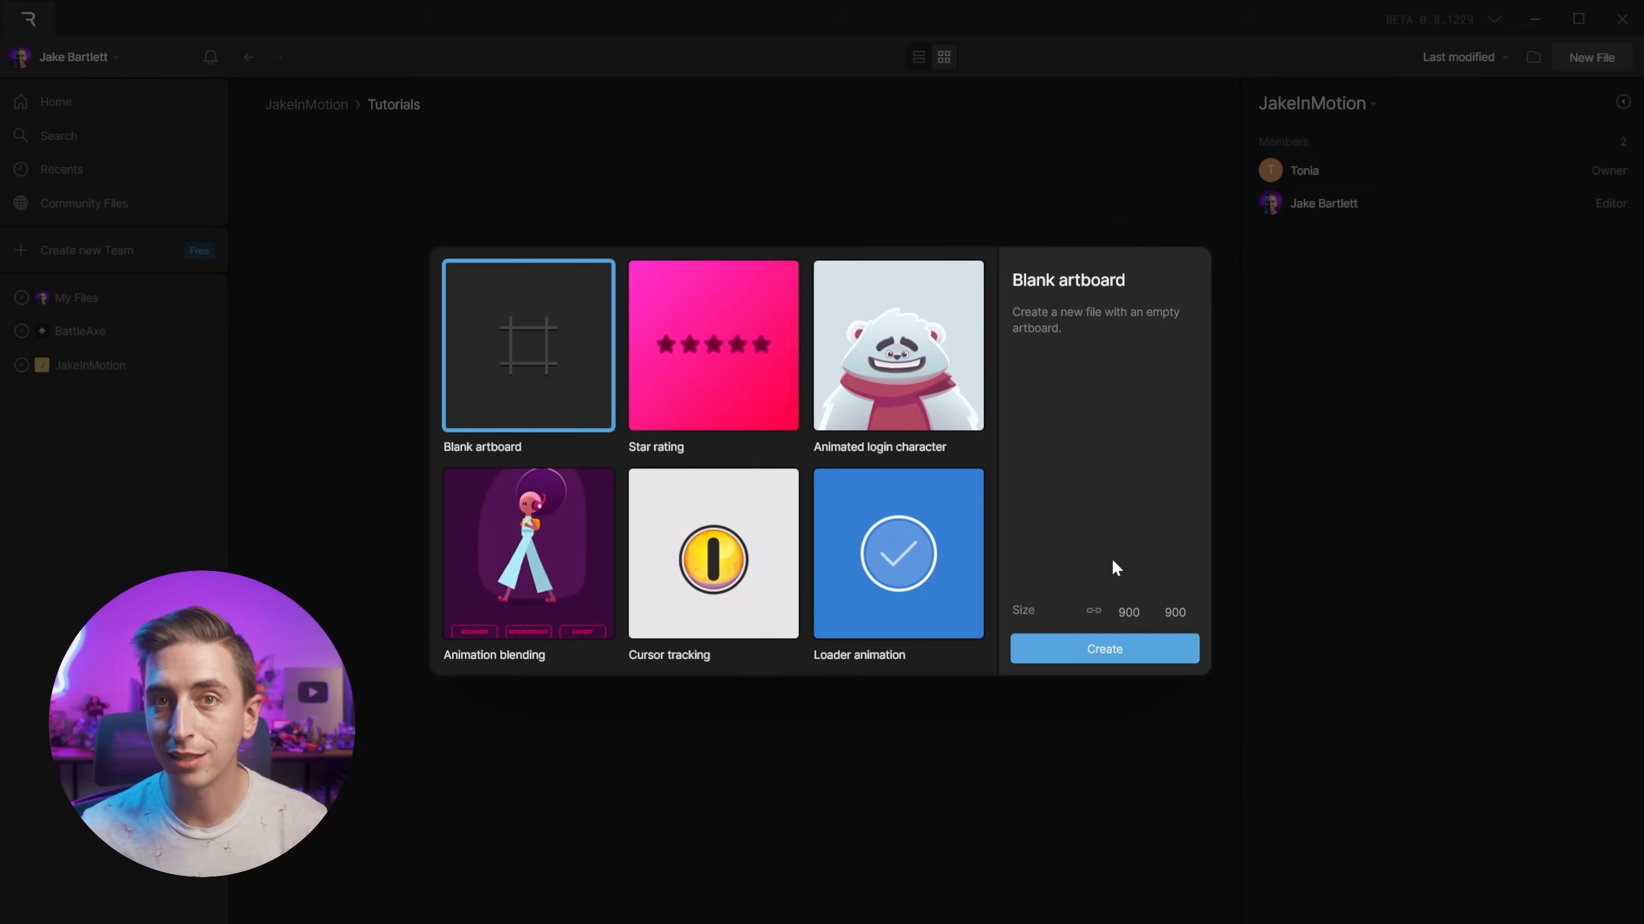
pyautogui.click(1100, 649)
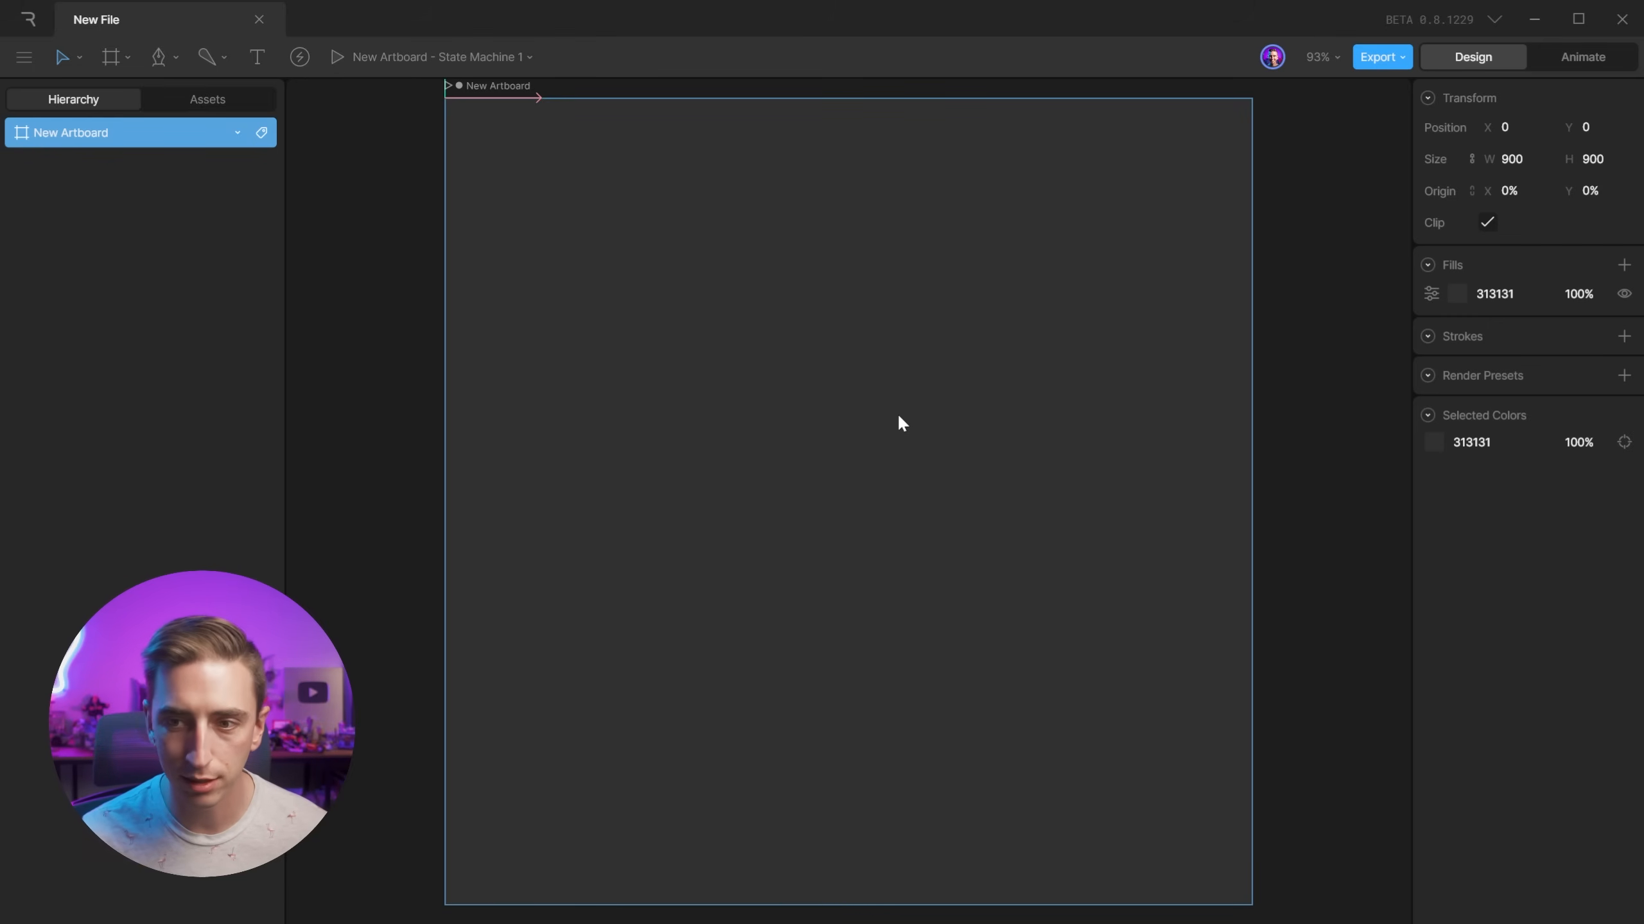
# Rename both the file and its artboard as Beatgrid.
pyautogui.scroll(-3, 901, 423)
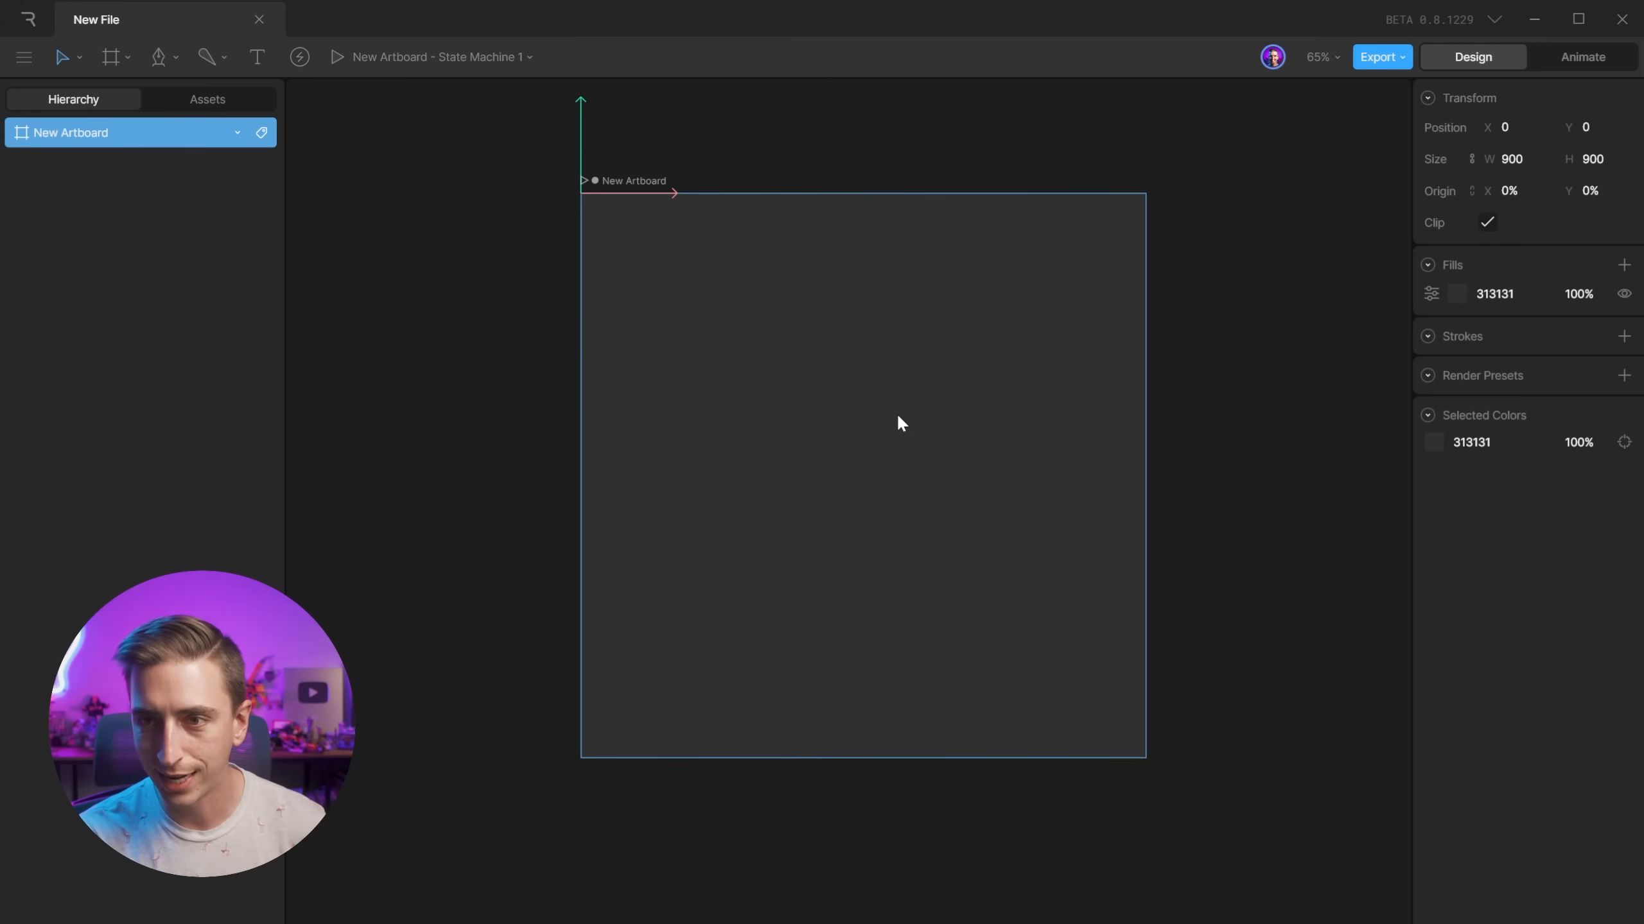
pyautogui.doubleClick(105, 25)
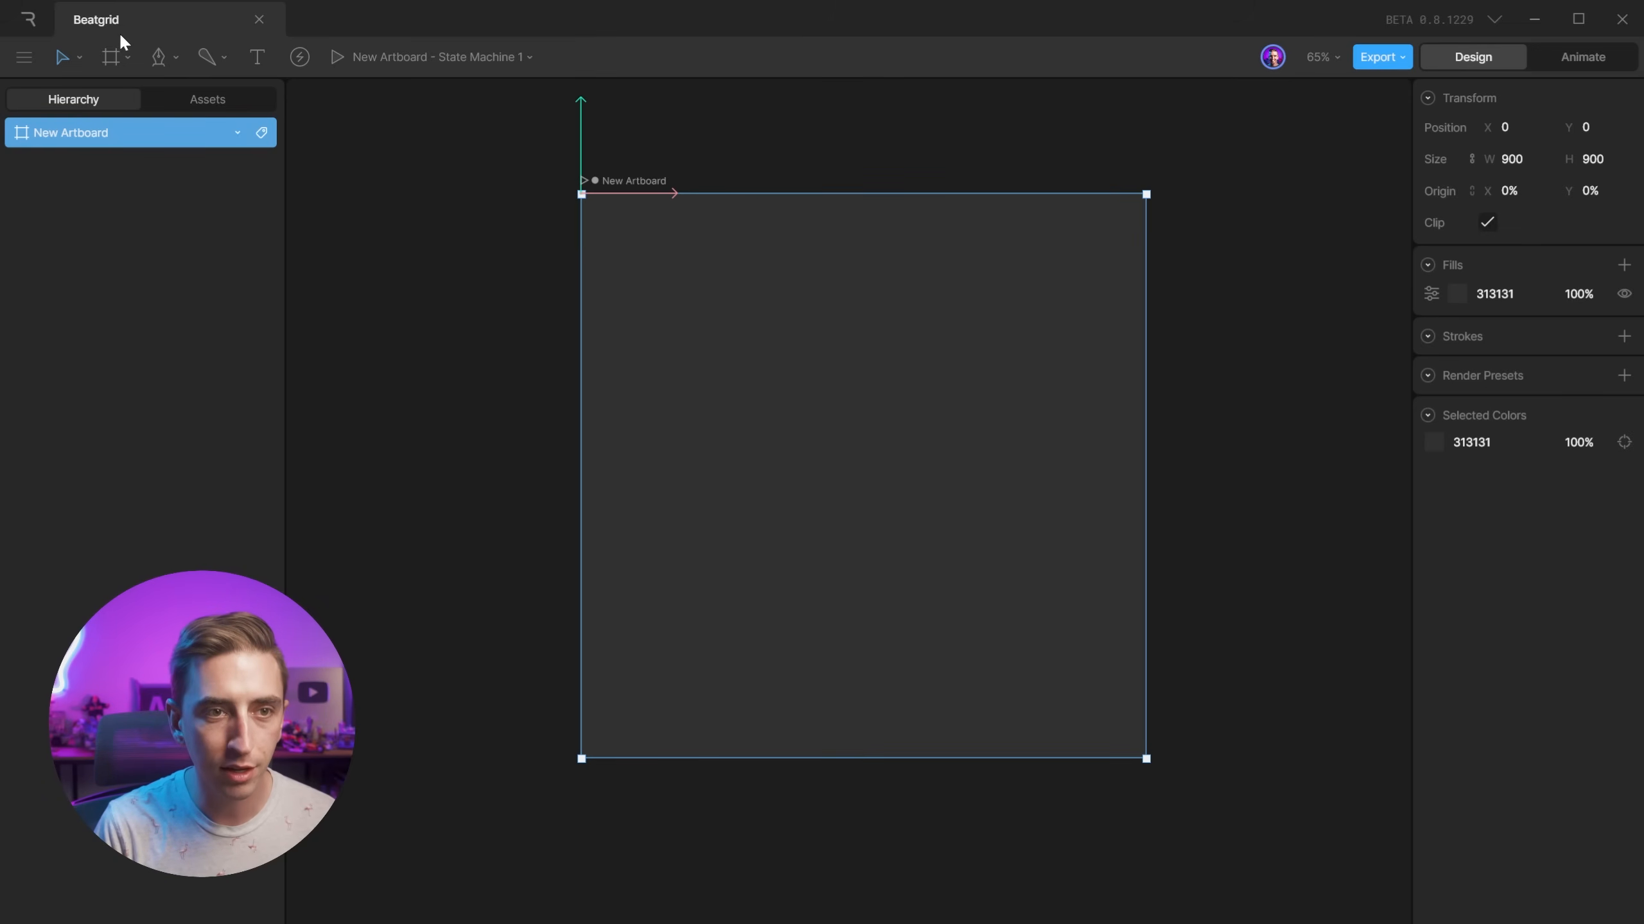
pyautogui.doubleClick(642, 183)
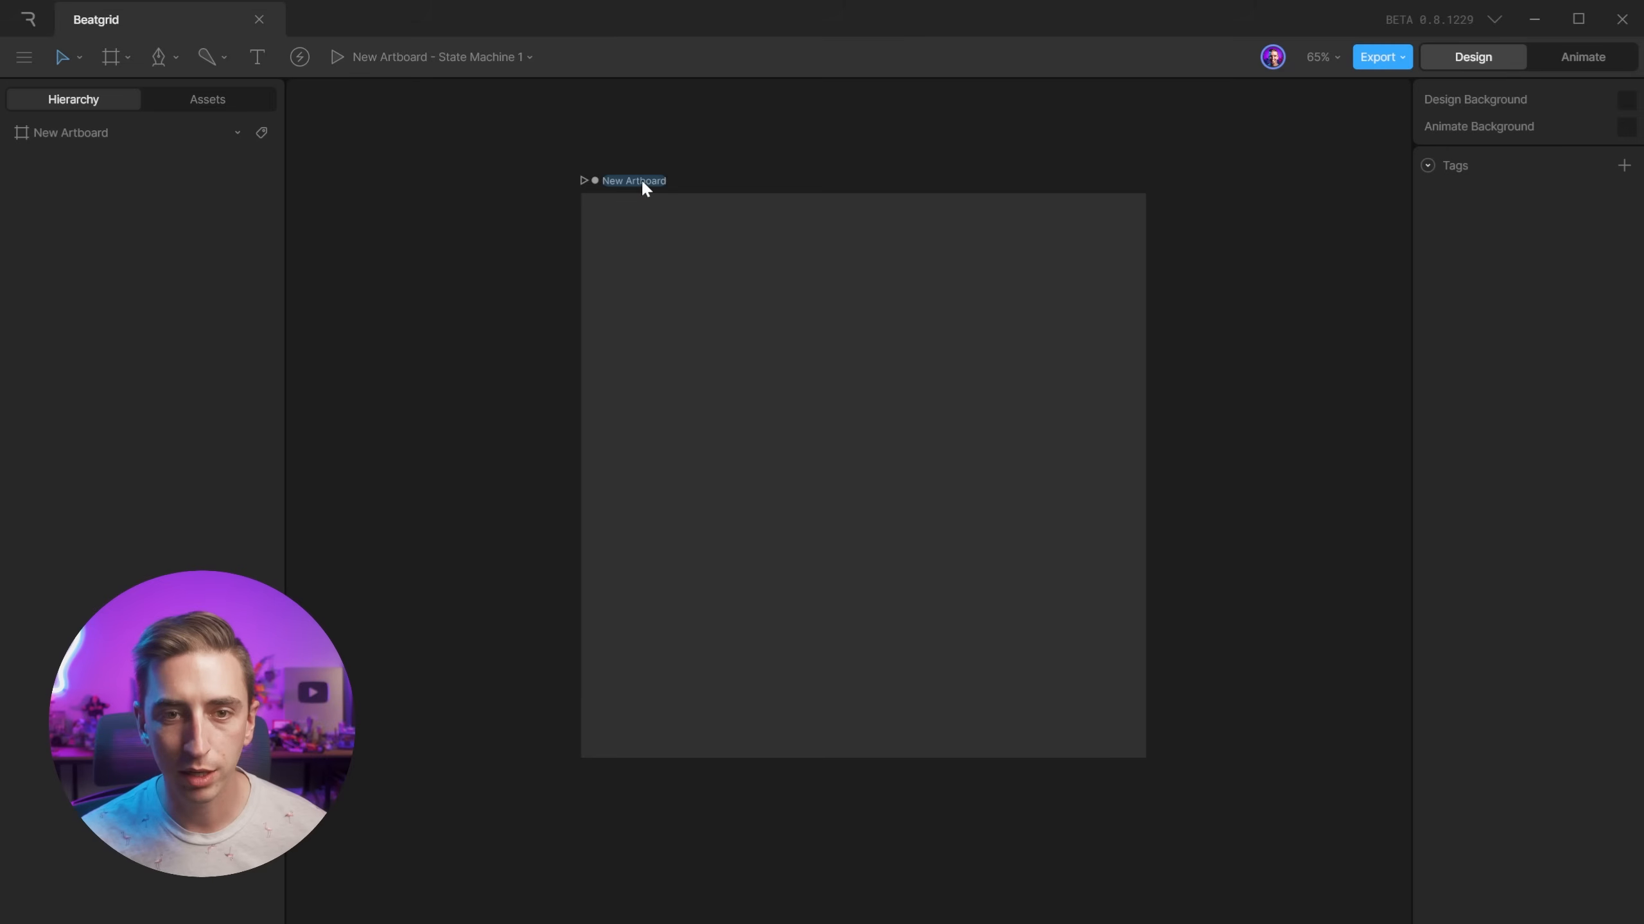
pyautogui.write('Beatg')
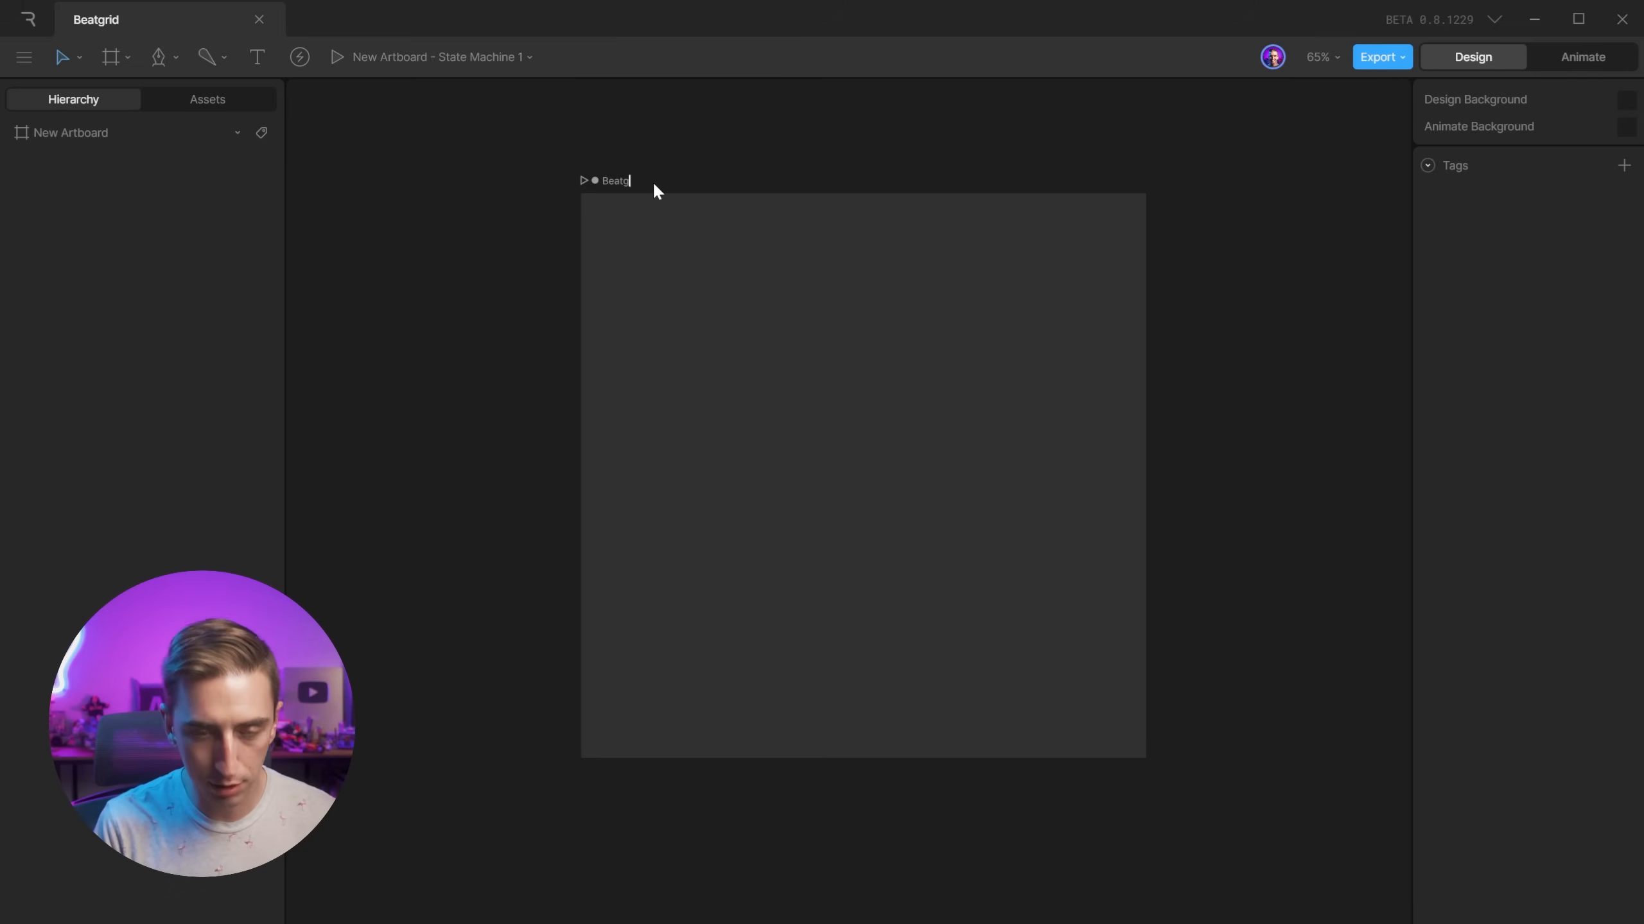
pyautogui.write('rid')
pyautogui.press('Return')
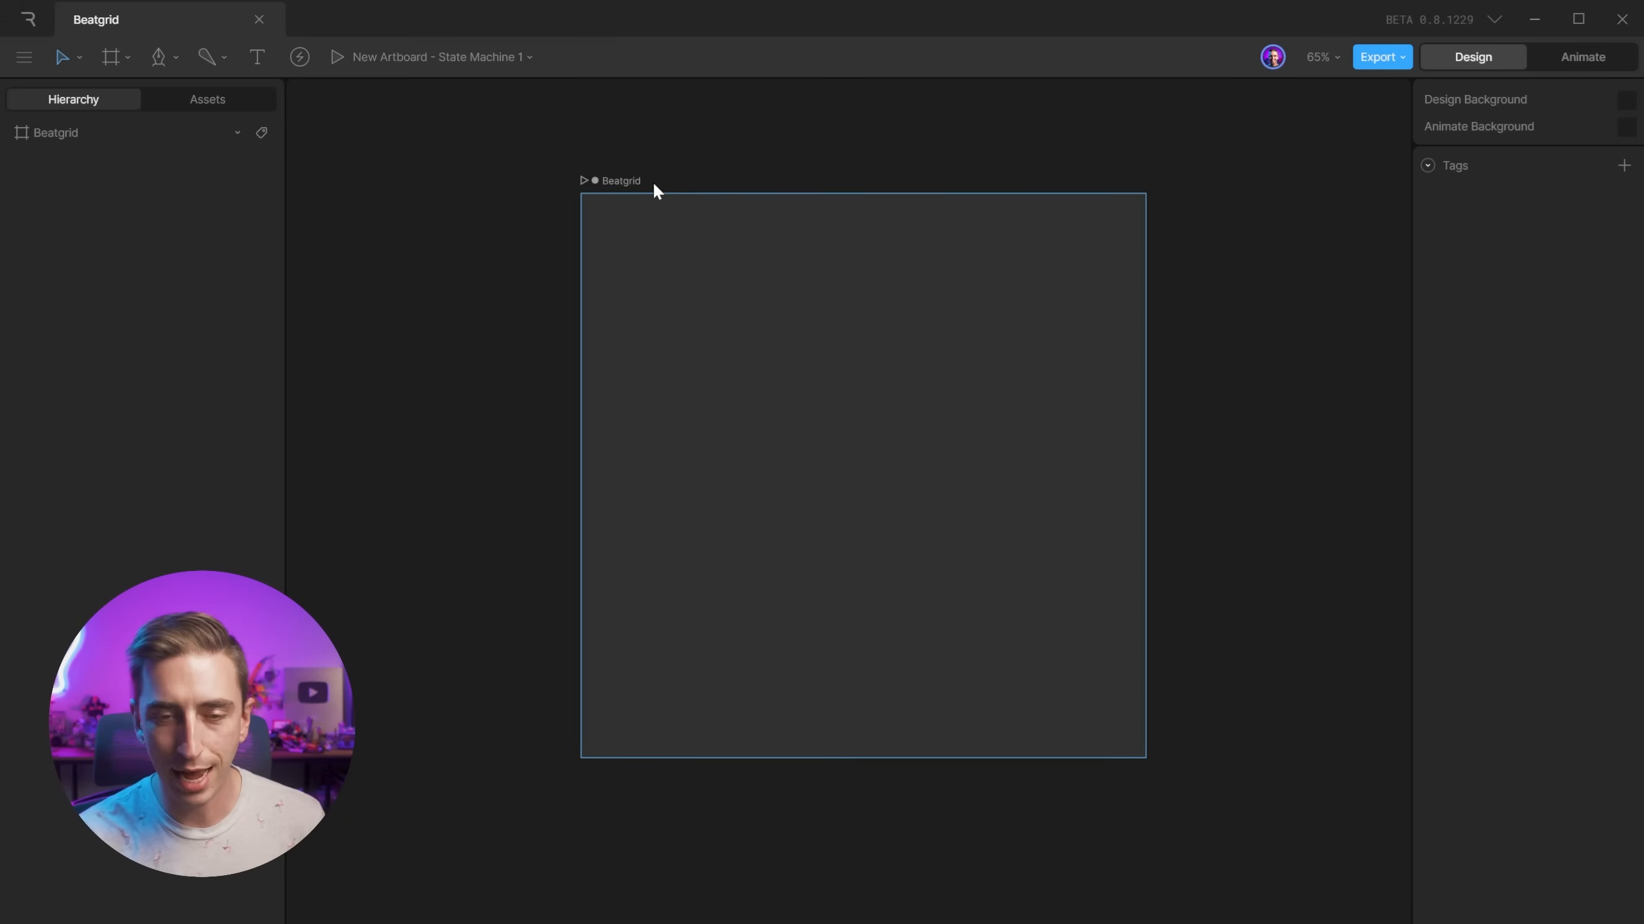
# Select the Beatgrid artboard, switch to After Effects and copy the hex code of the BG layer's fill color.
pyautogui.click(854, 283)
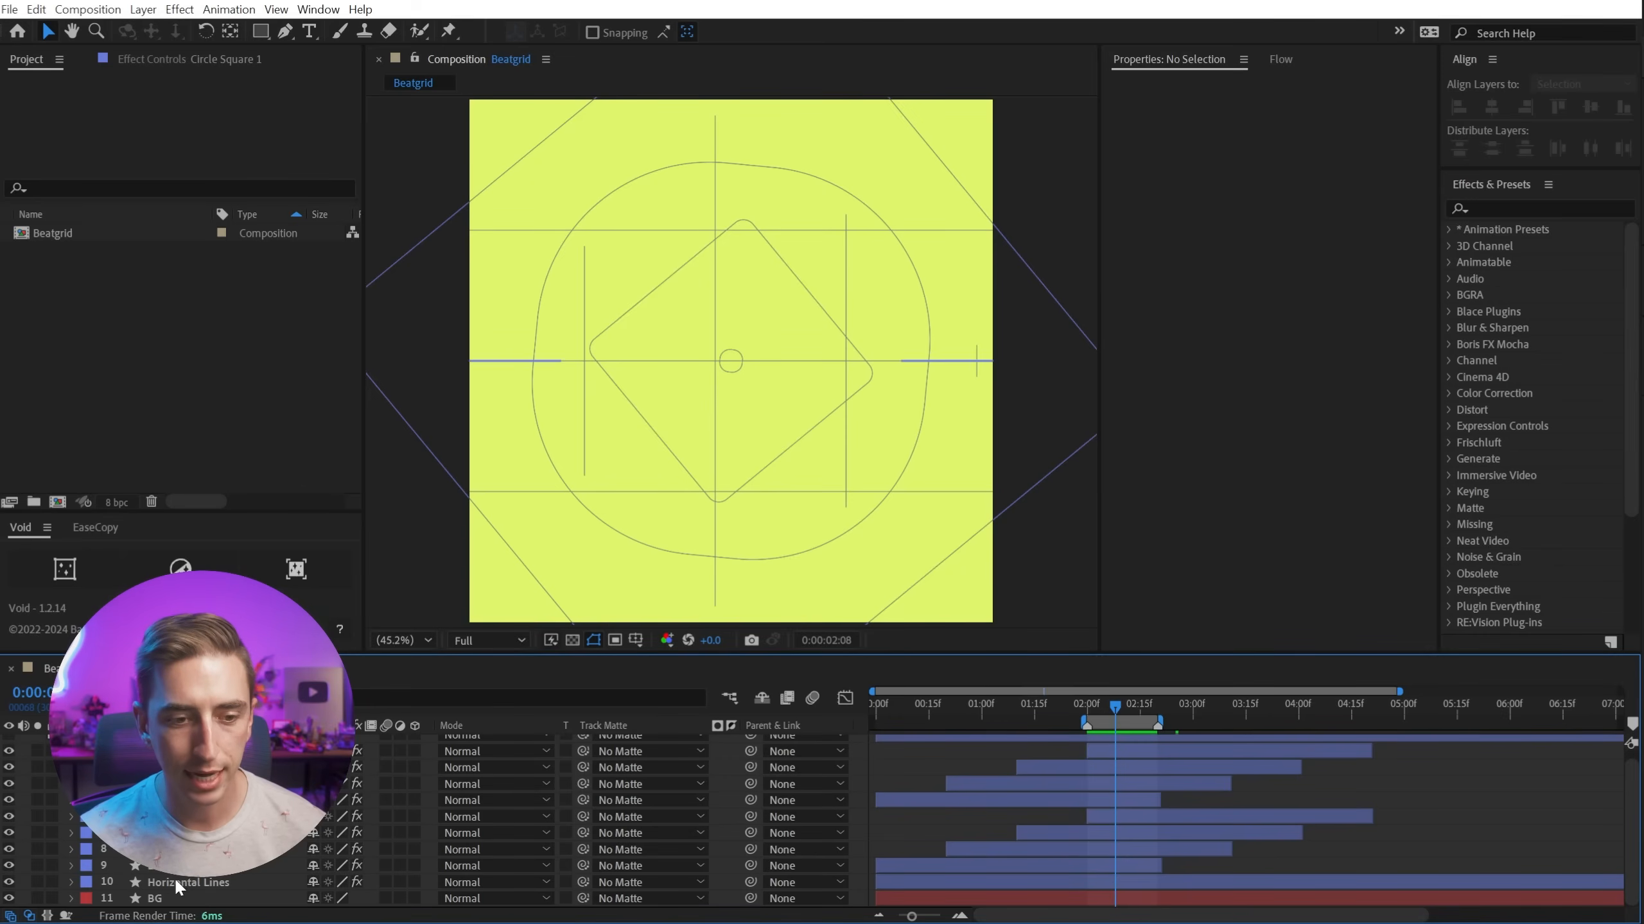
pyautogui.click(731, 453)
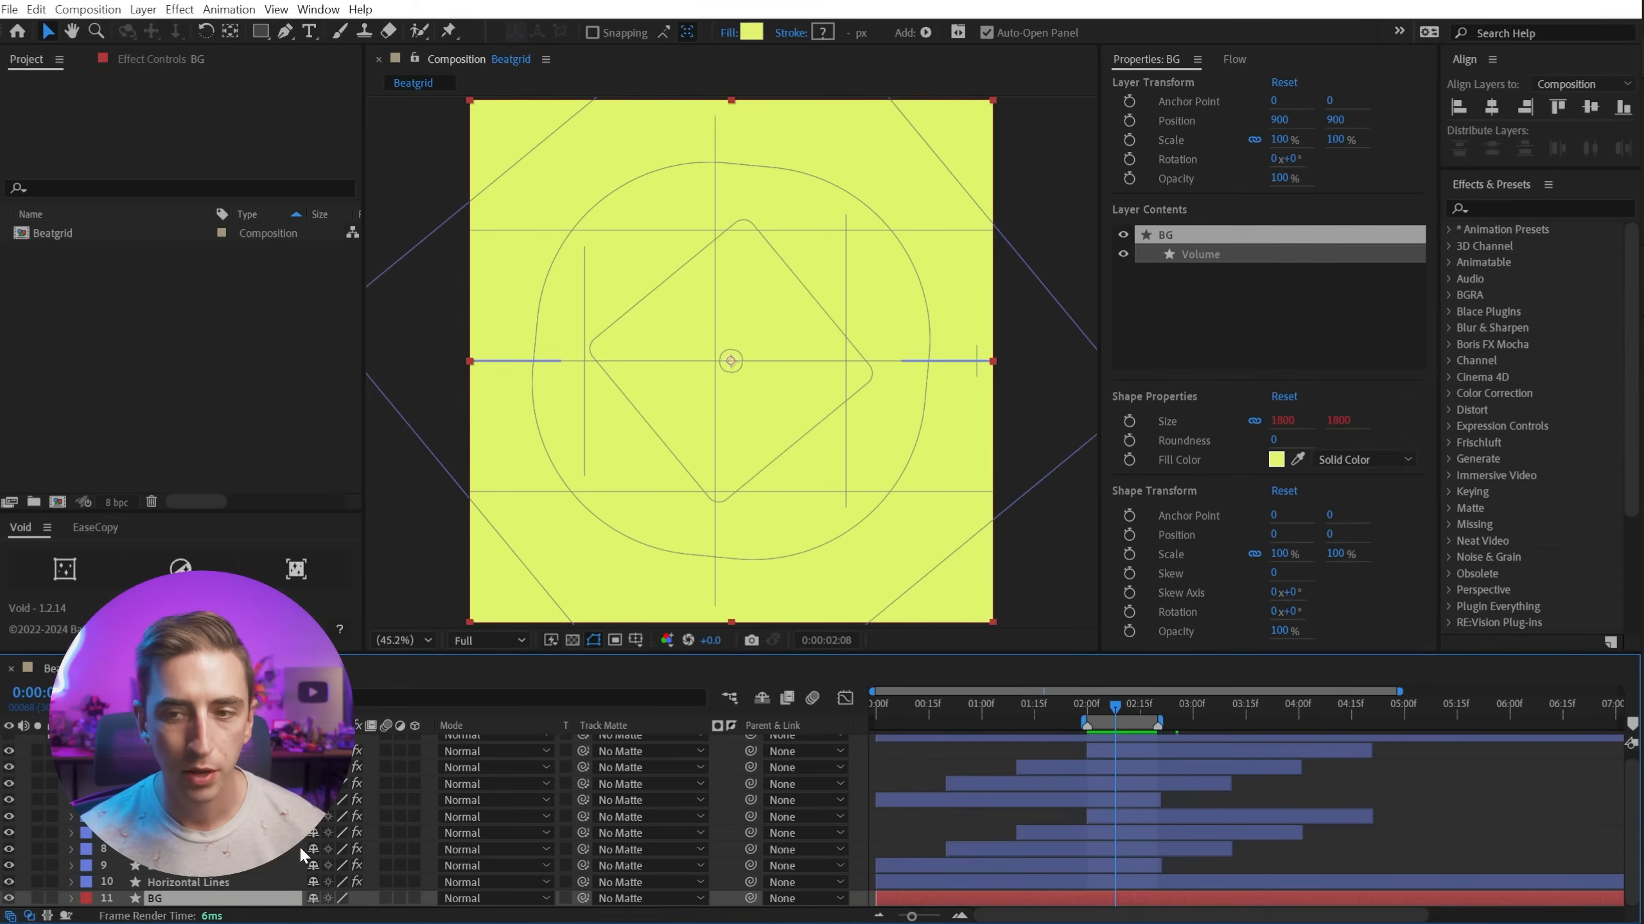
pyautogui.click(1278, 461)
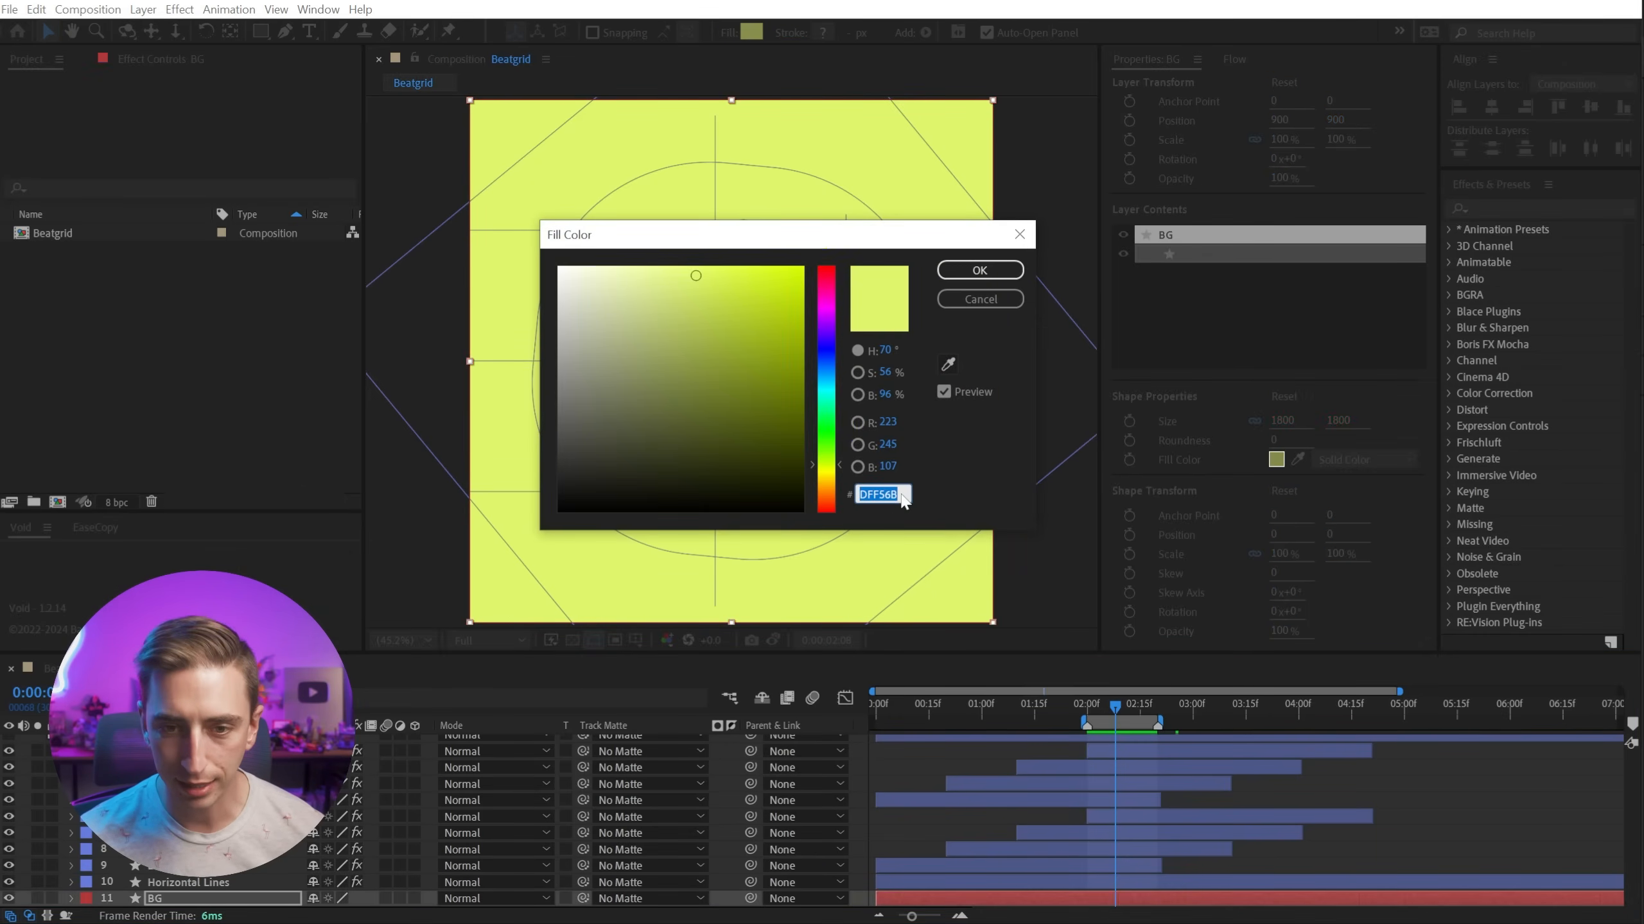
pyautogui.click(979, 270)
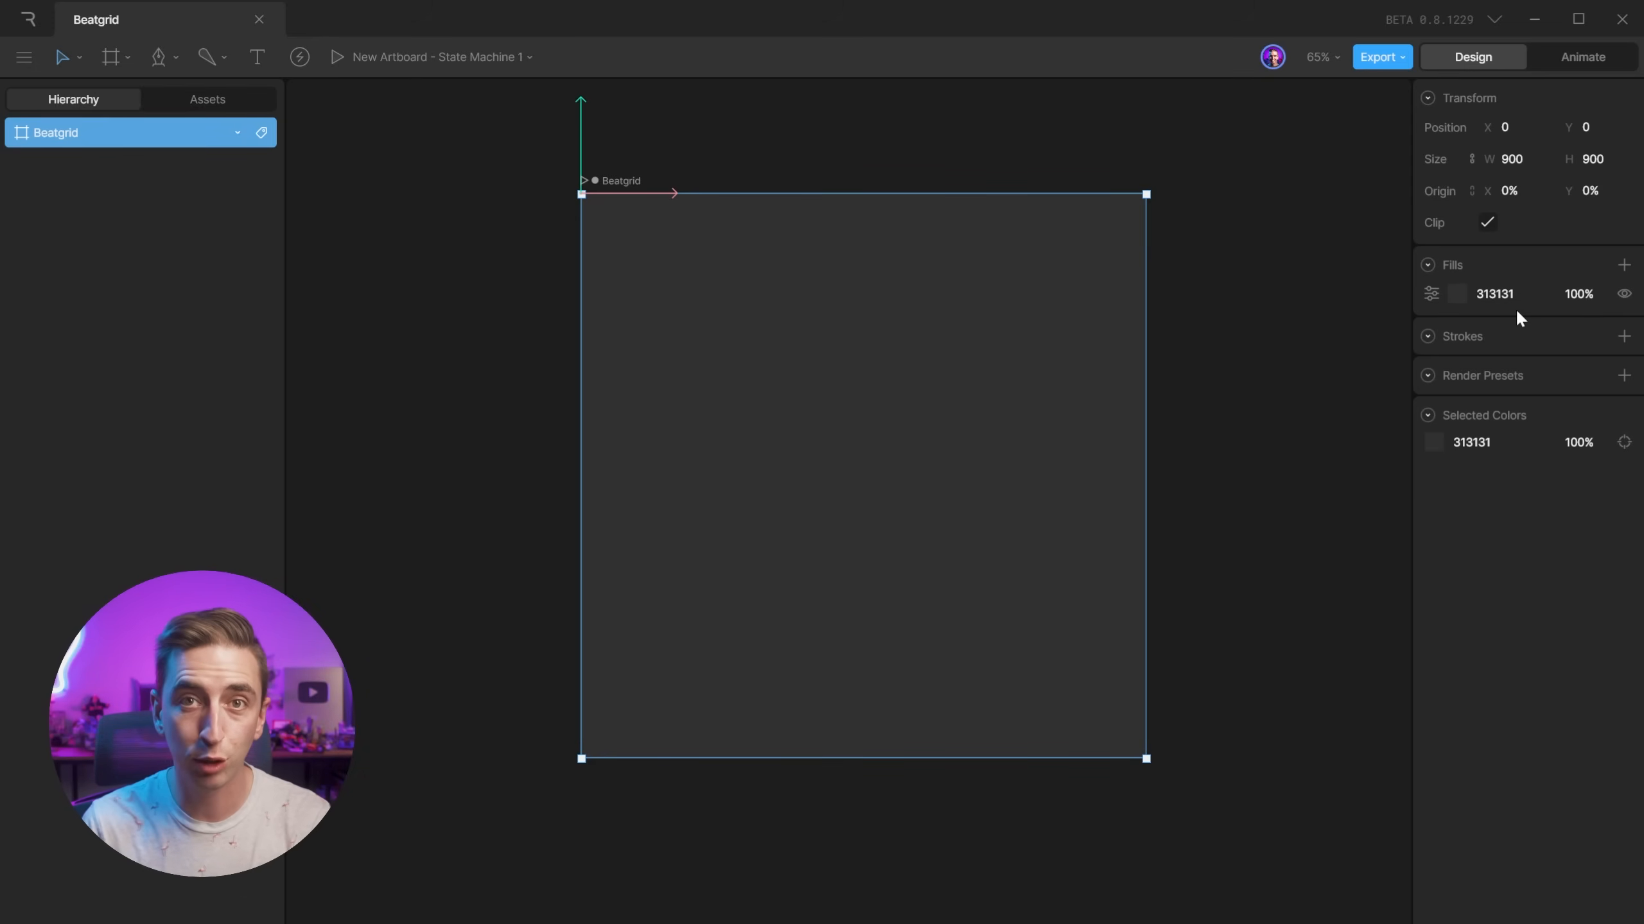
# Switch back to Rive and set the Beatgrid artboard's fill color to DFF56B.
pyautogui.click(1495, 294)
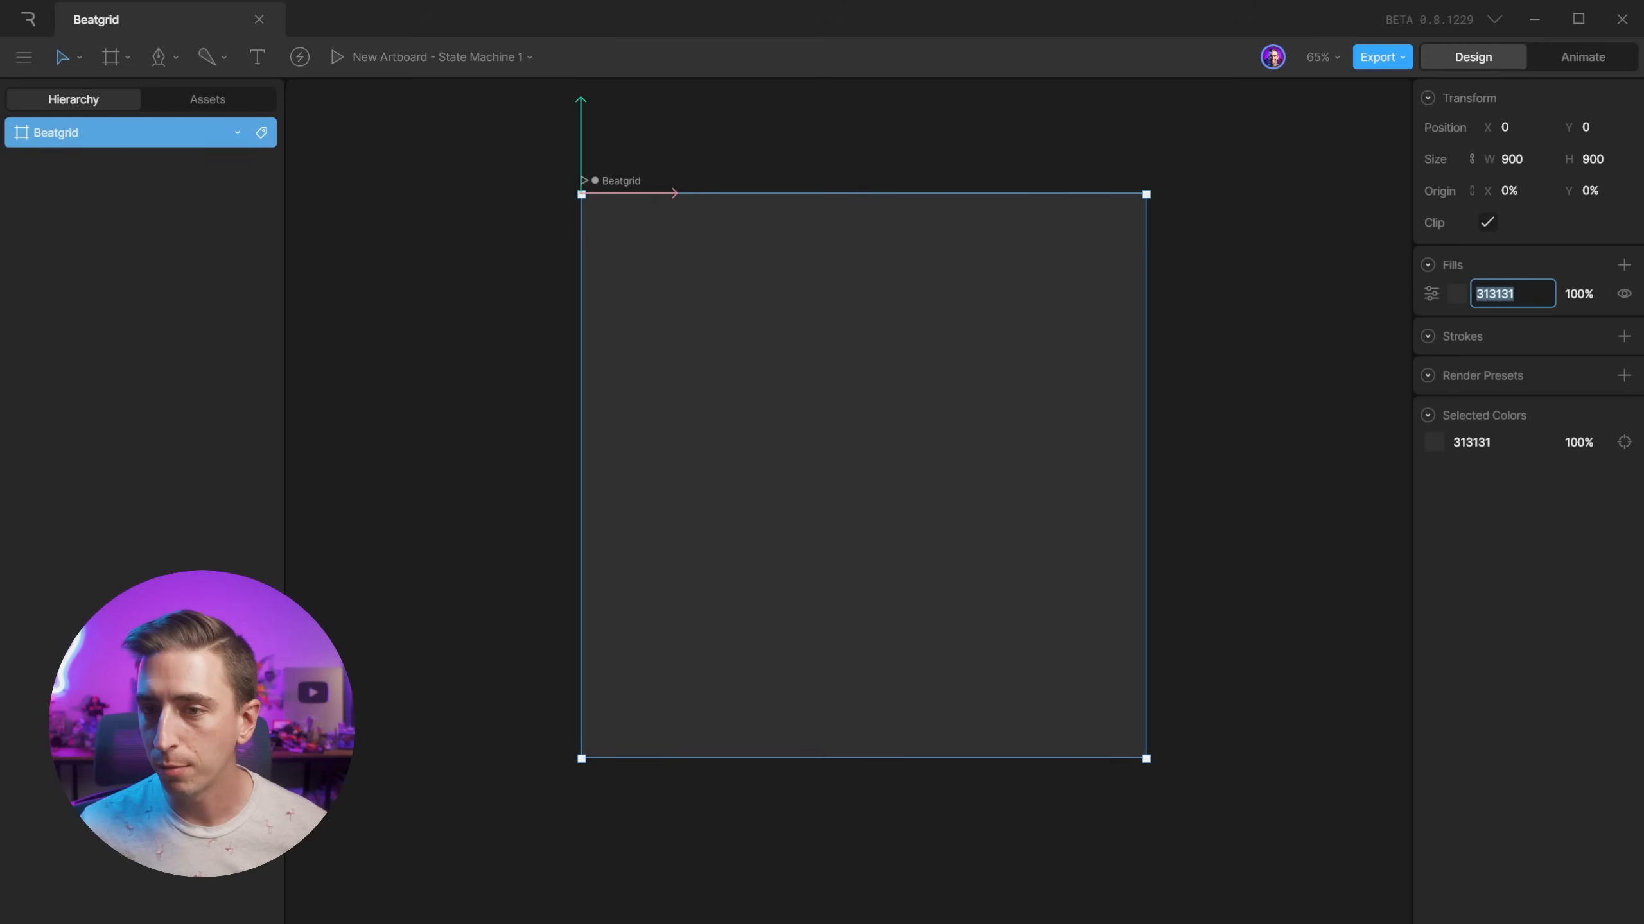
pyautogui.write('DFF56B')
pyautogui.press('Return')
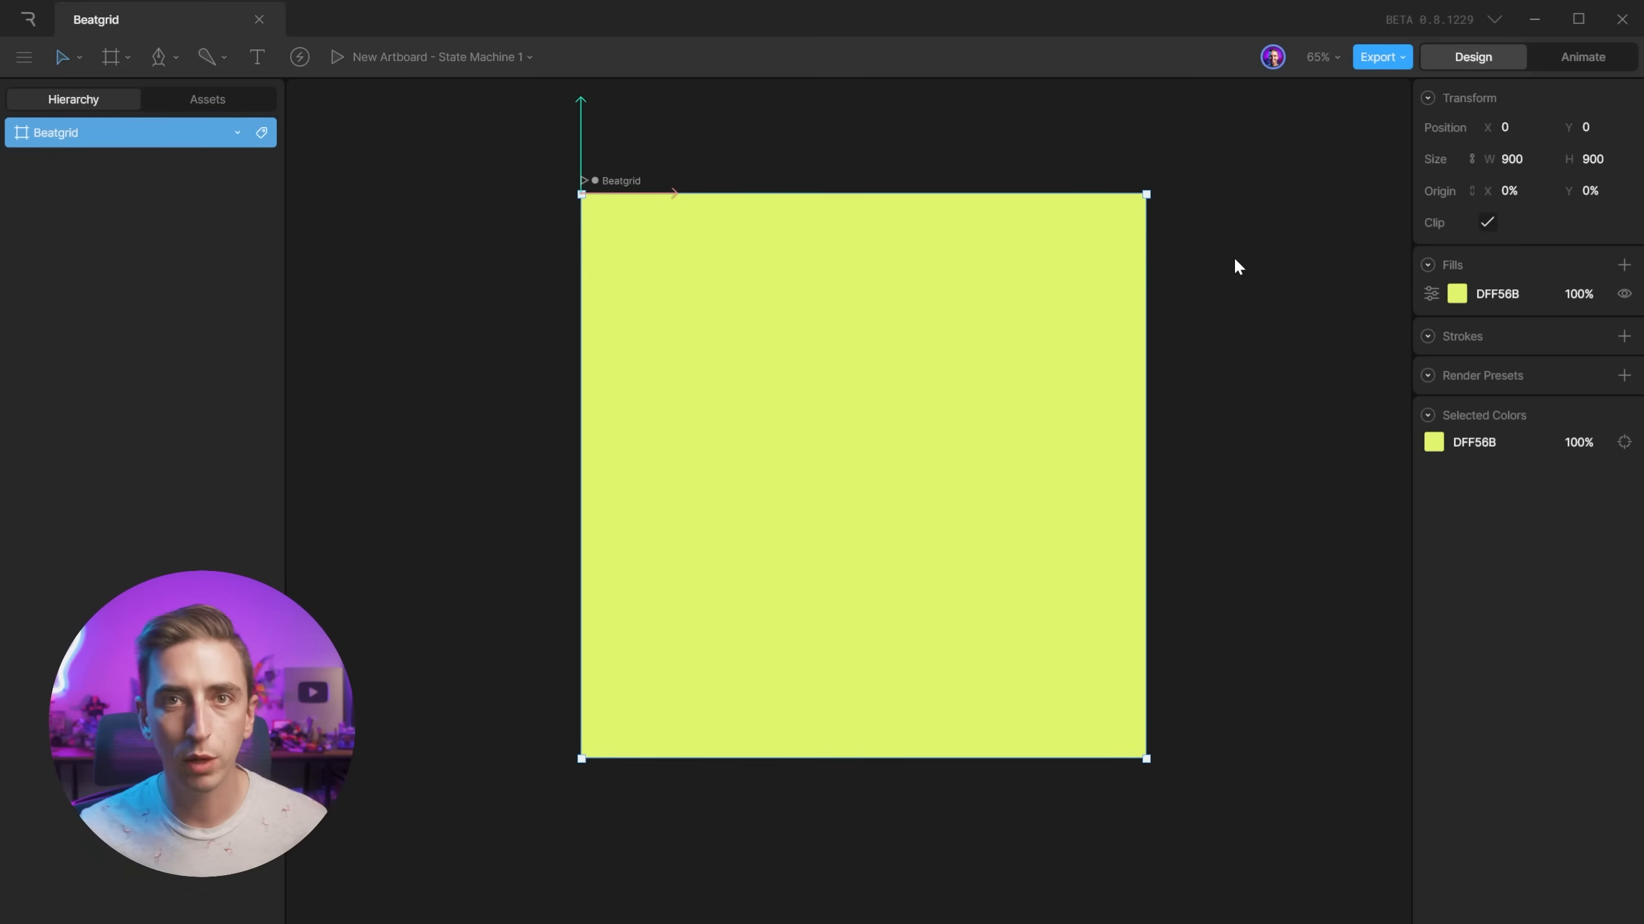
pyautogui.press('f')
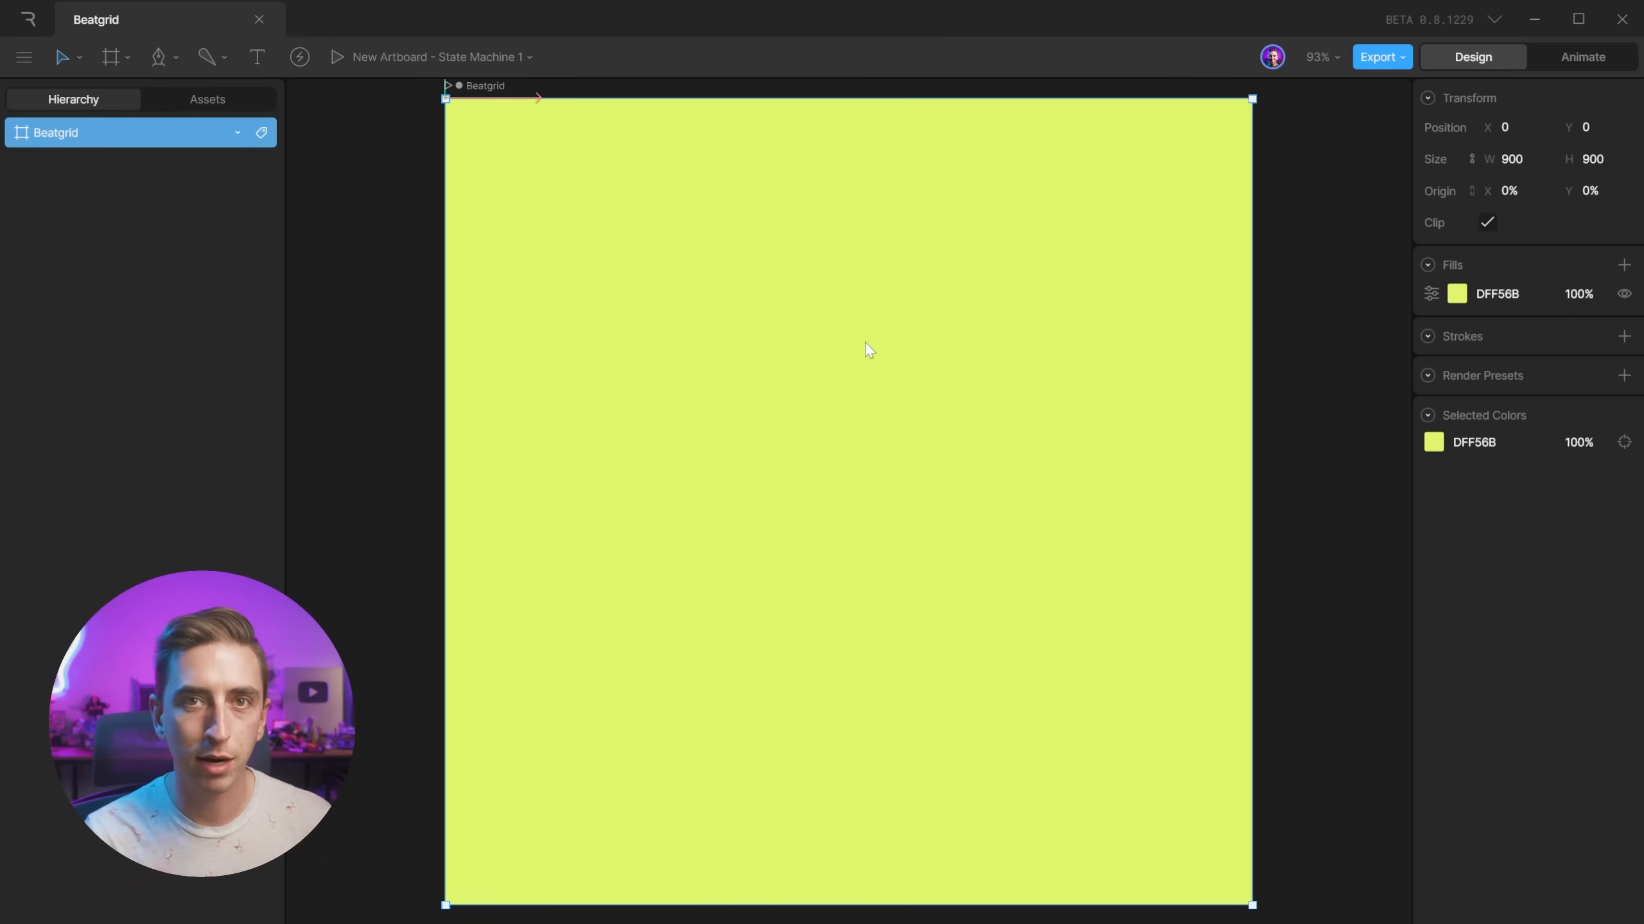
pyautogui.moveTo(869, 370); pyautogui.dragTo(997, 316)
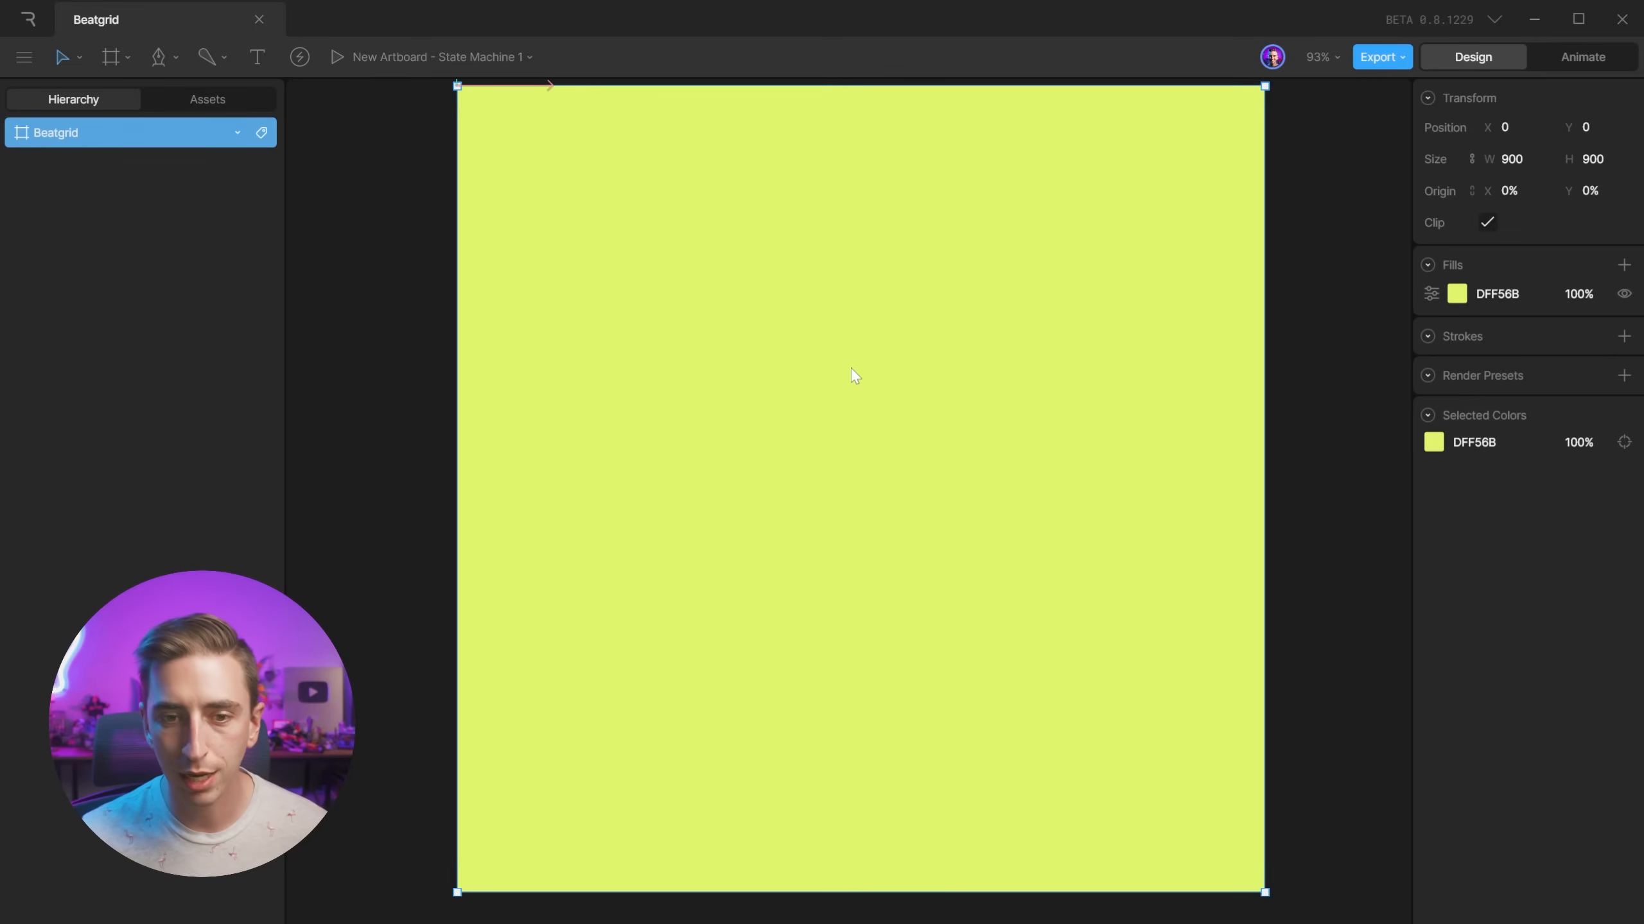
pyautogui.hotkey('ctrl', '-')
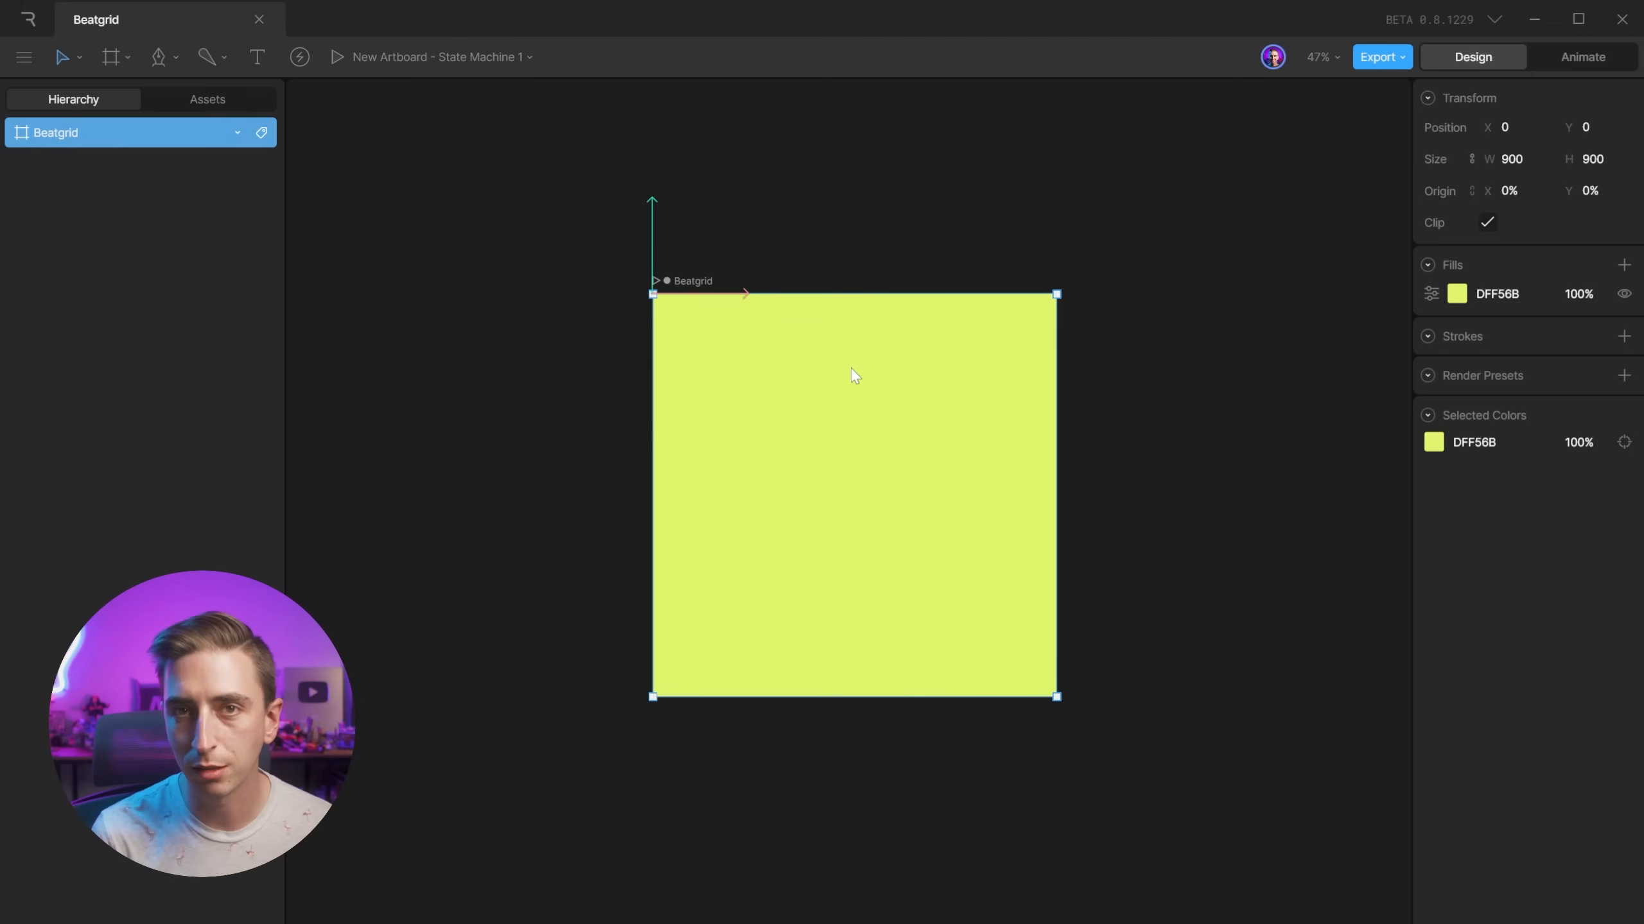
pyautogui.scroll(-2, 906, 389)
pyautogui.scroll(4, 889, 404)
pyautogui.scroll(-2, 889, 428)
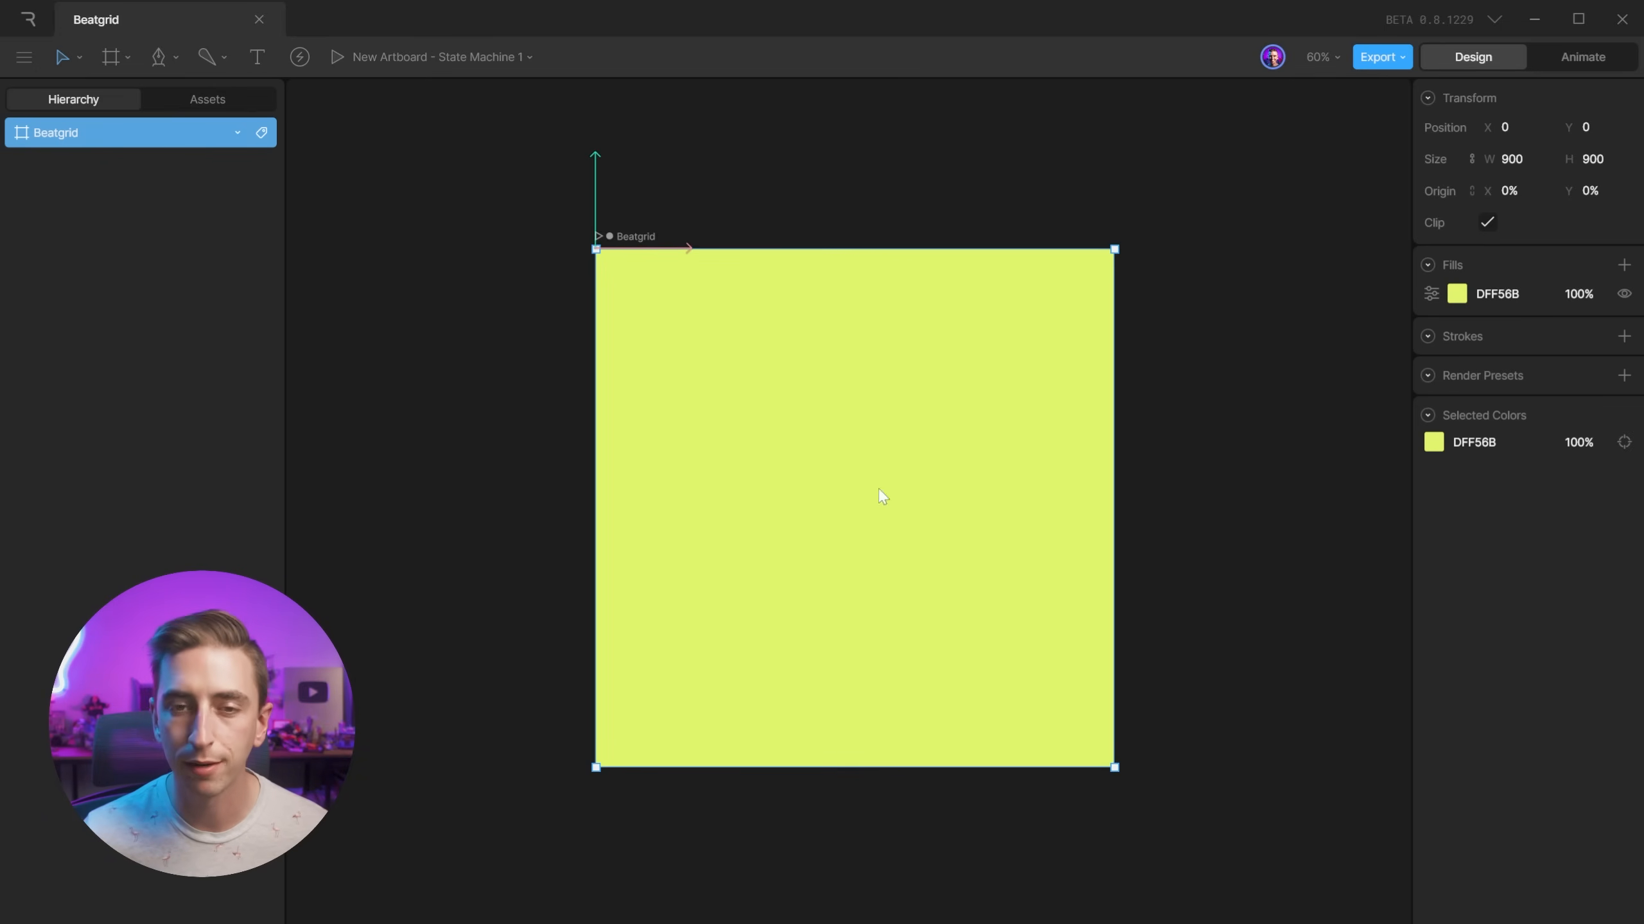
pyautogui.scroll(4, 878, 490)
pyautogui.scroll(-1, 860, 586)
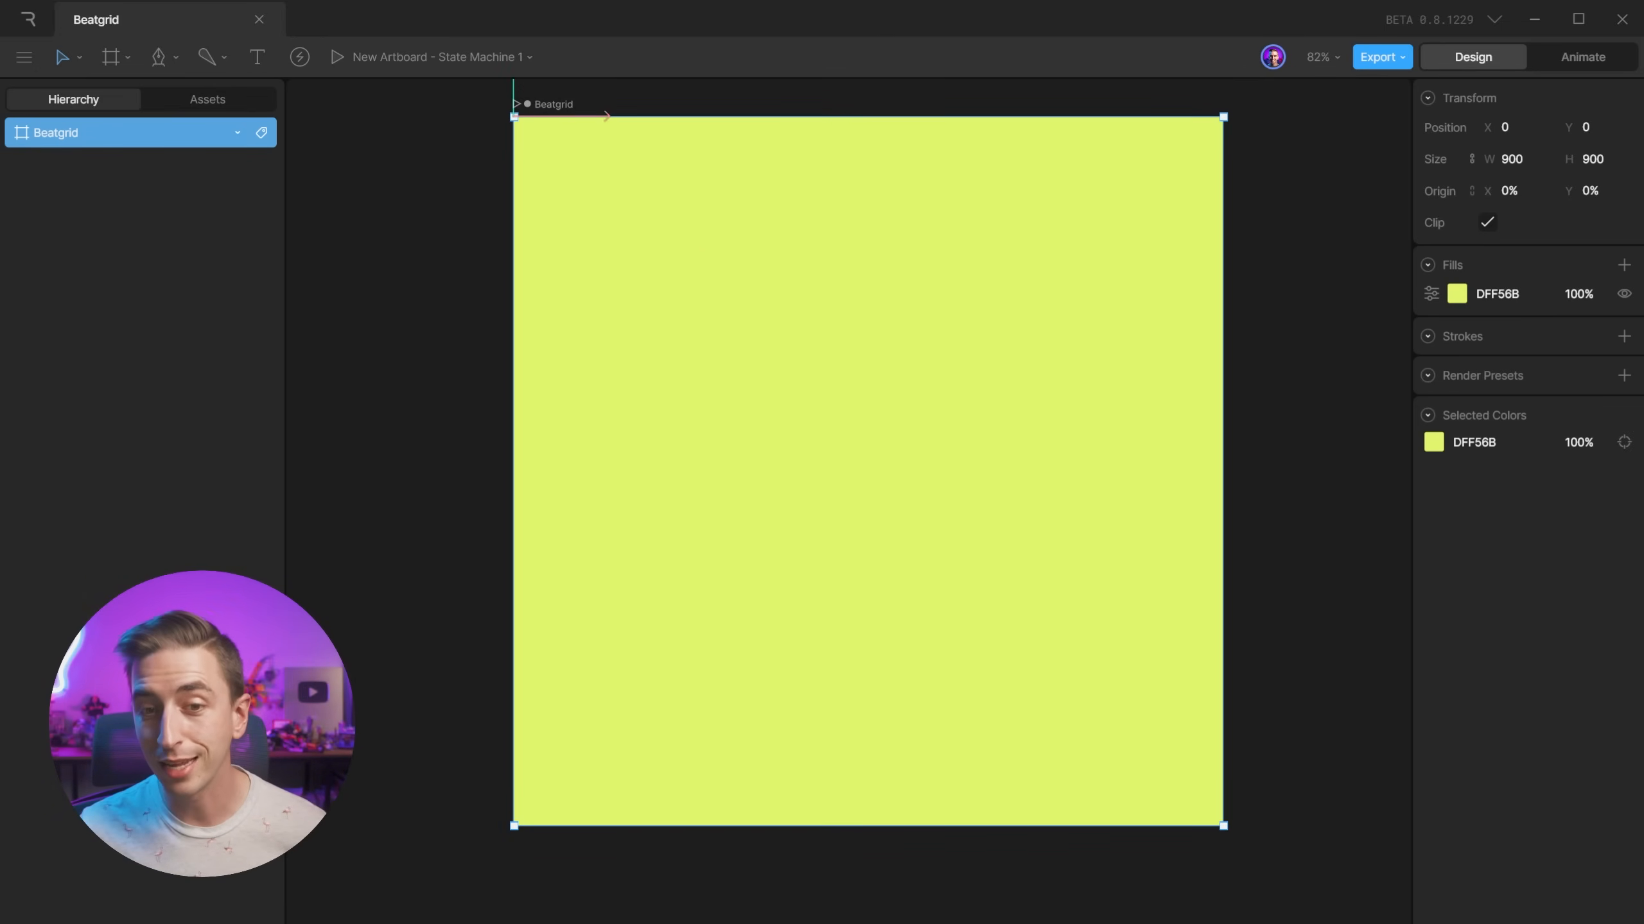
pyautogui.moveTo(906, 453); pyautogui.dragTo(934, 400)
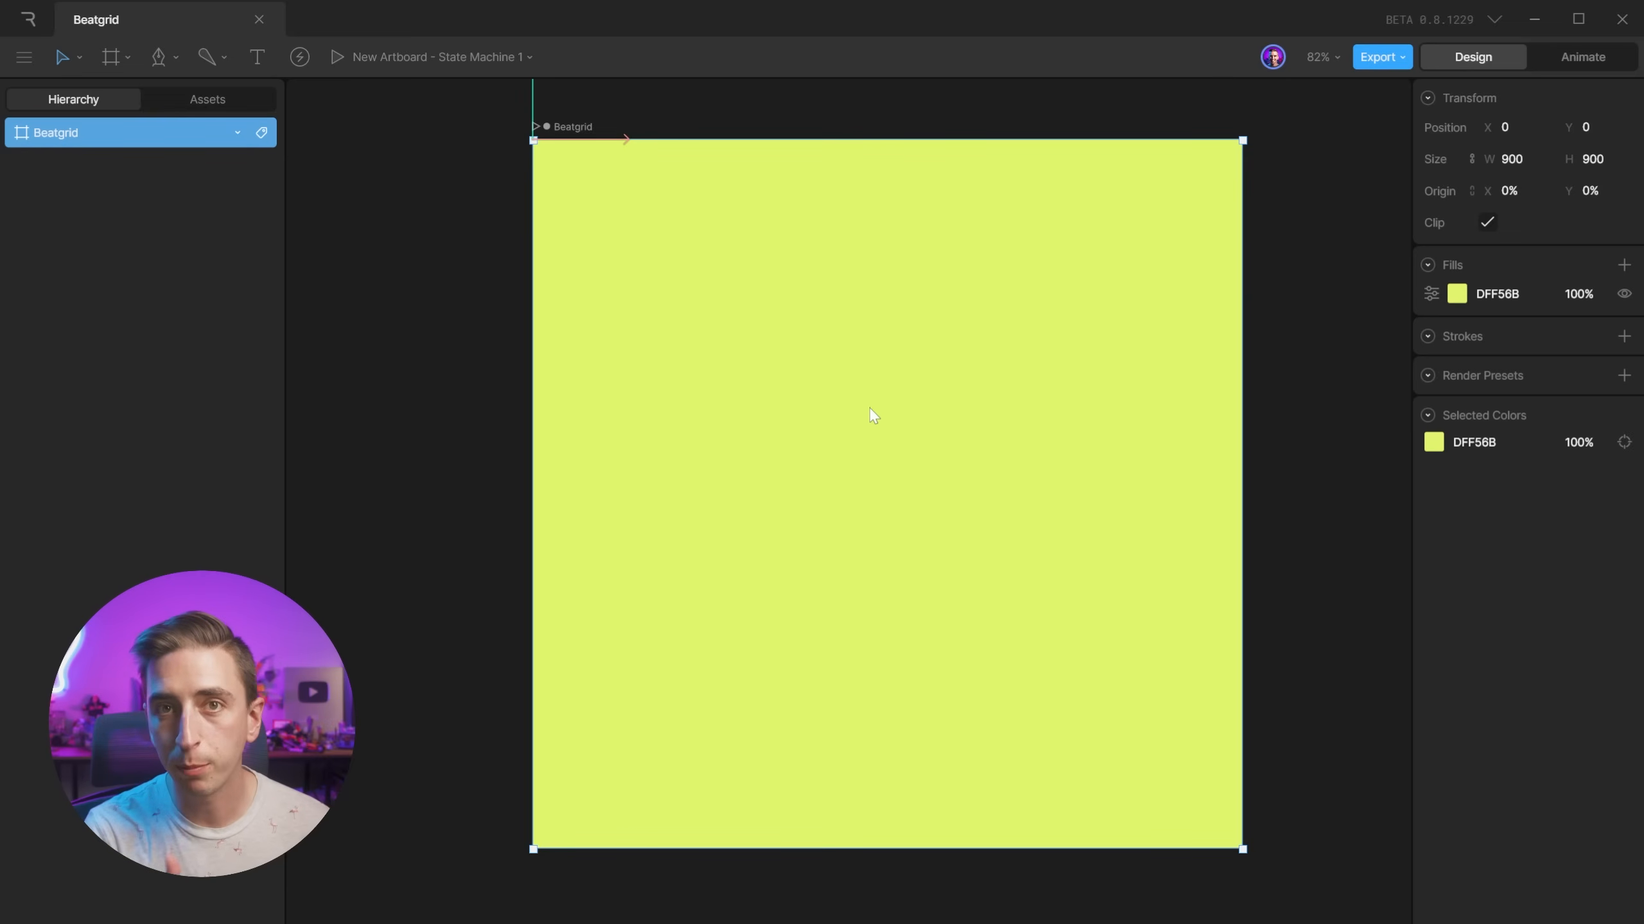
pyautogui.press('f')
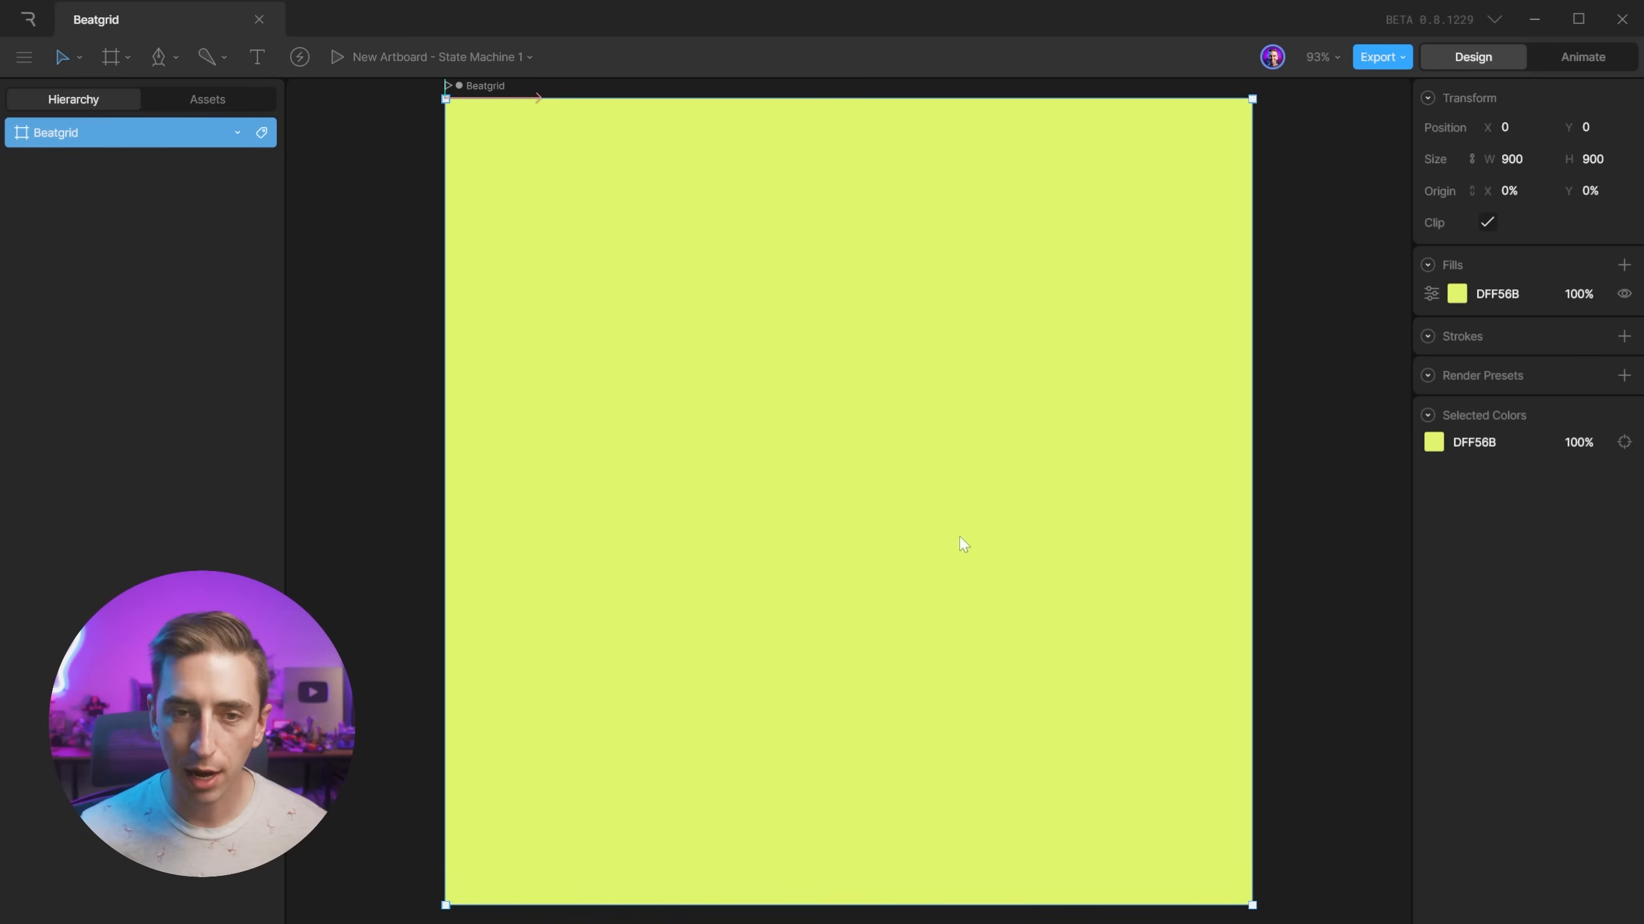
# Draw a rectangle about 1071 by 396 extending past both sides of the artboard and center it horizontally and vertically.
pyautogui.click(158, 58)
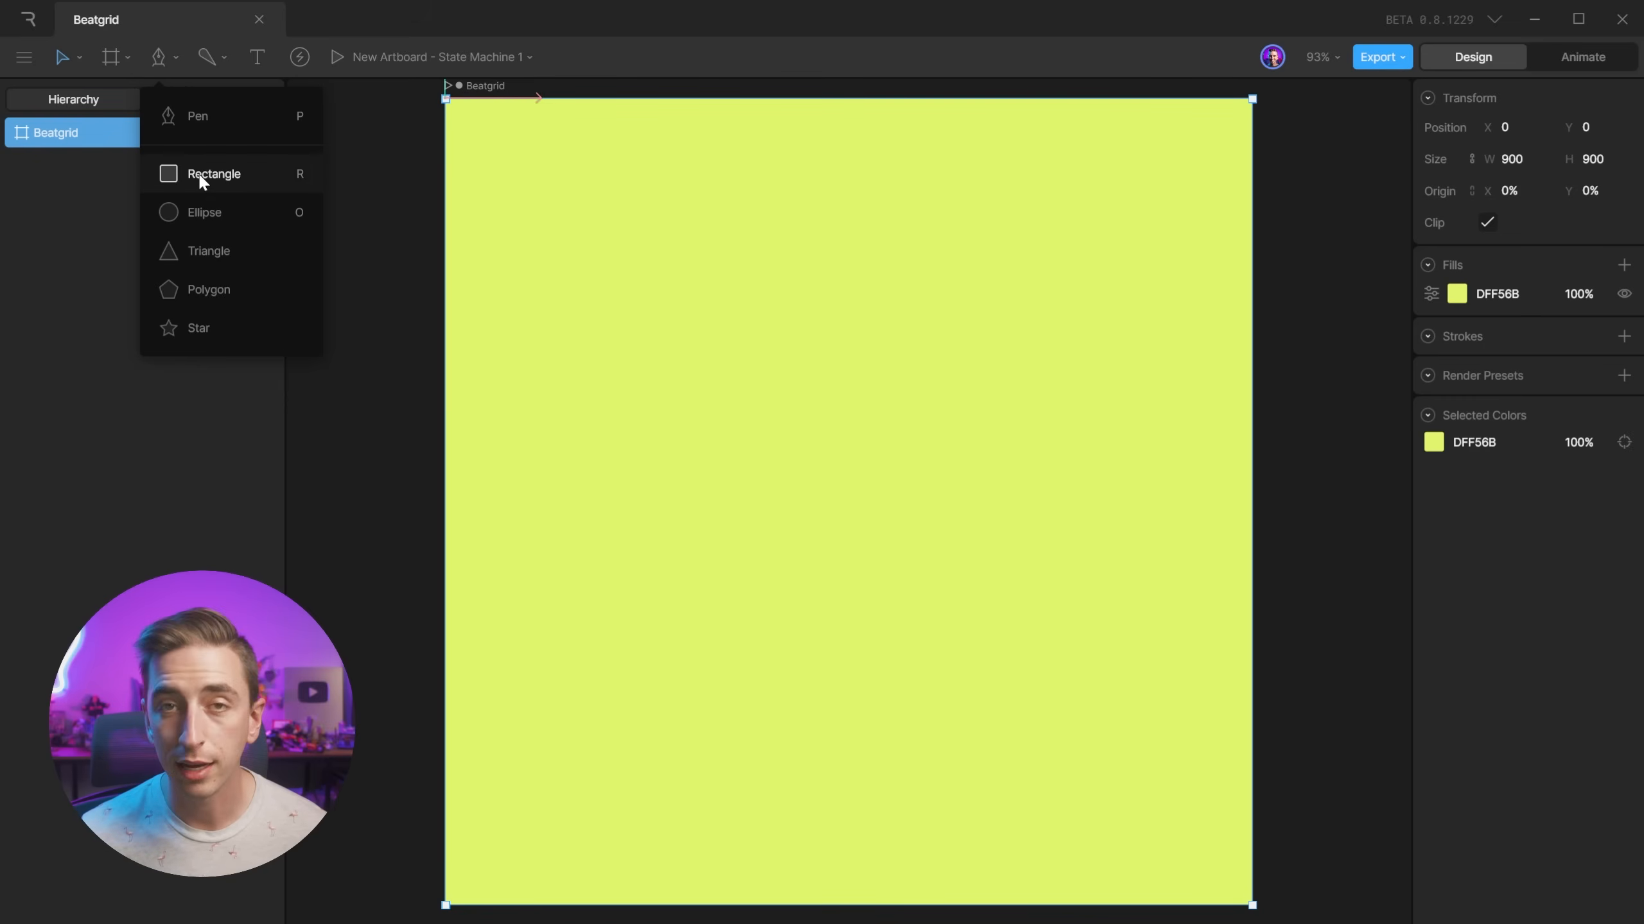
pyautogui.click(252, 177)
pyautogui.moveTo(363, 274); pyautogui.dragTo(1324, 628)
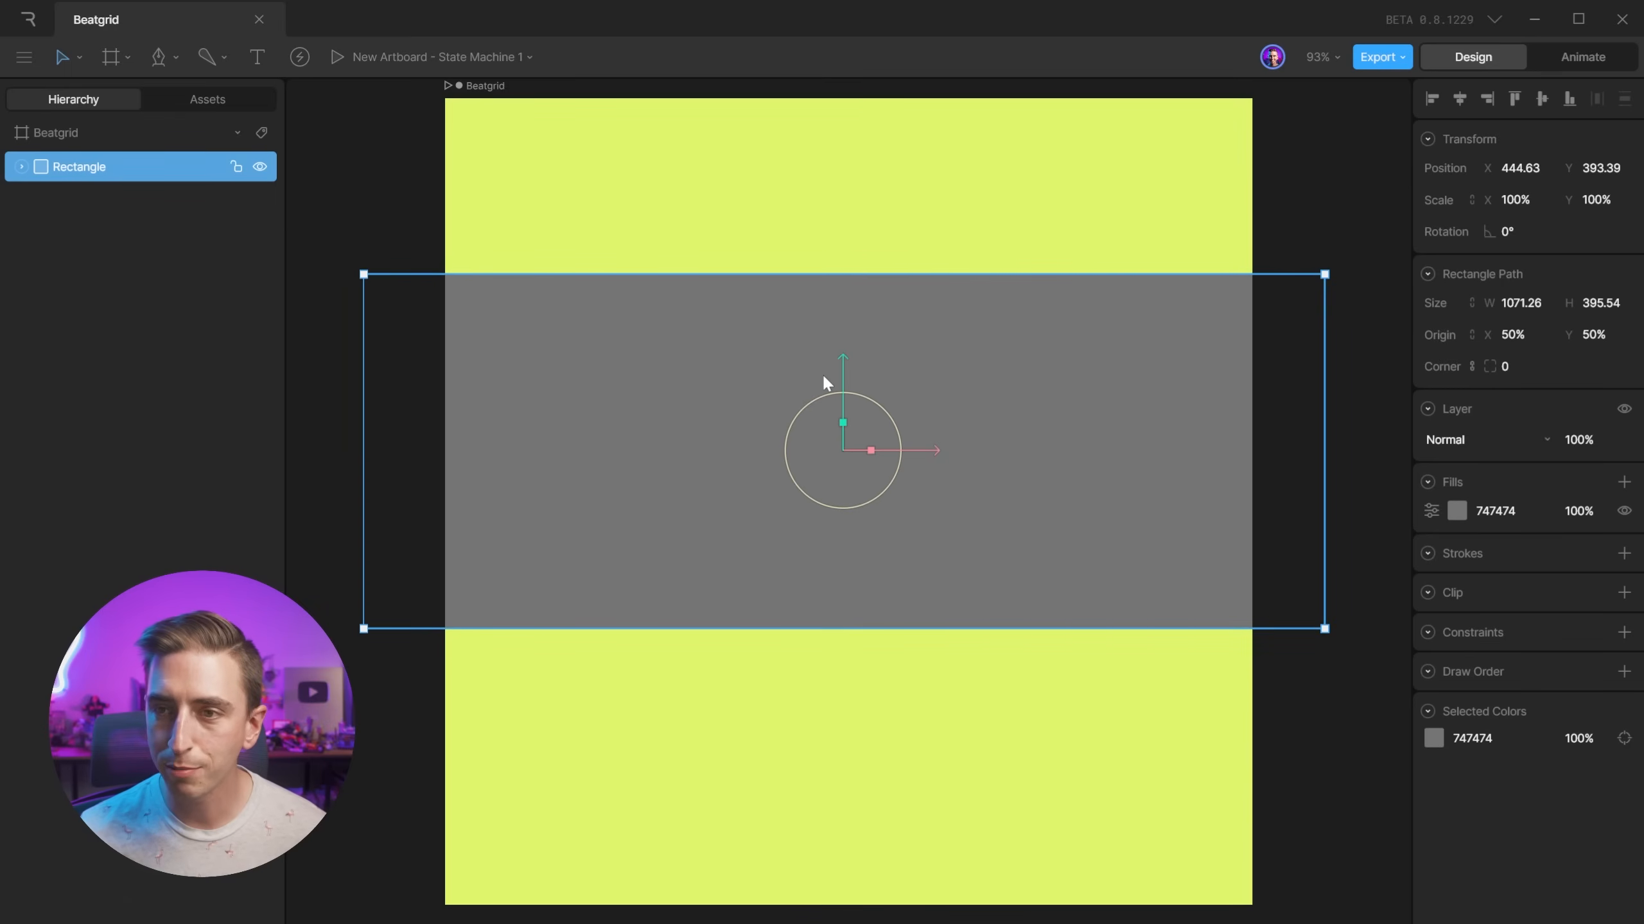
pyautogui.click(1459, 99)
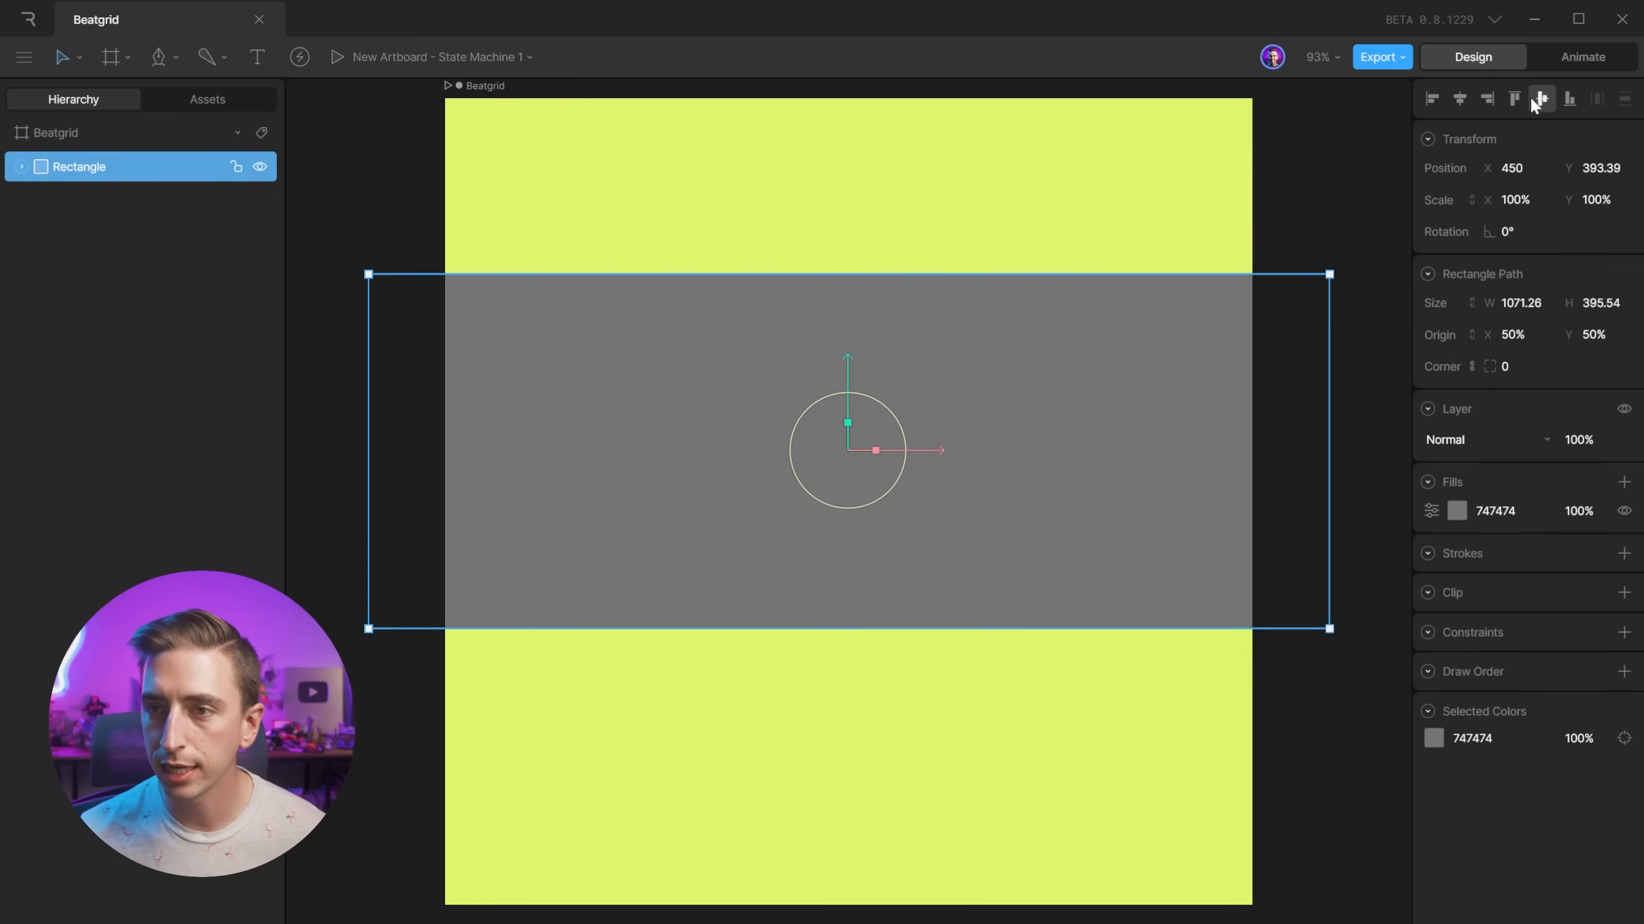
pyautogui.click(1542, 98)
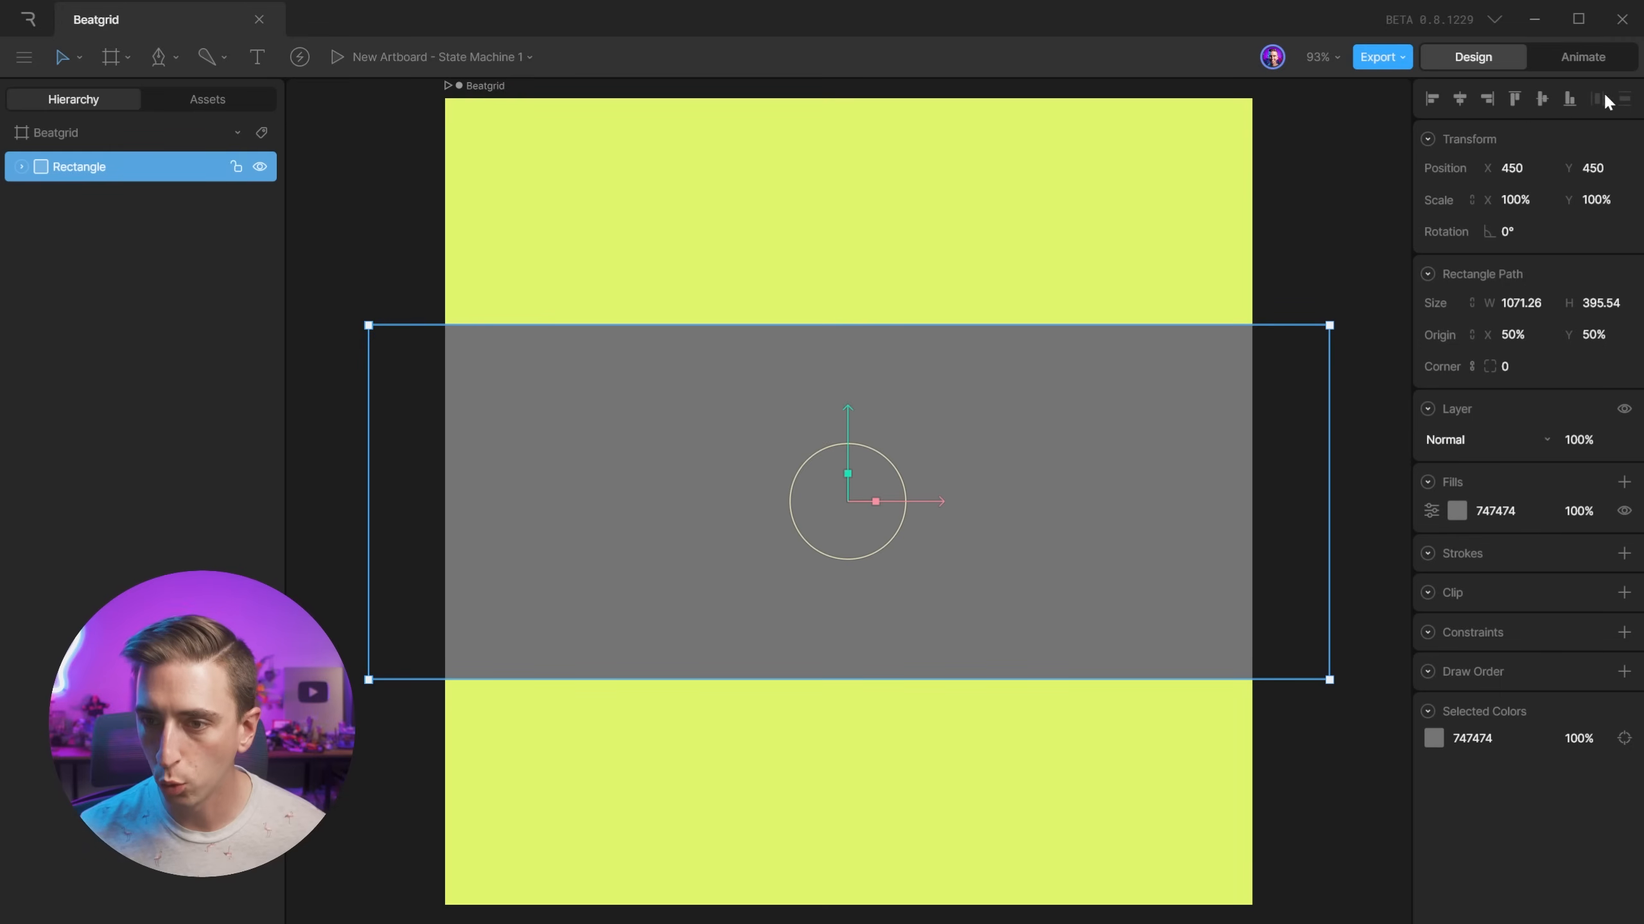
# Delete the rectangle's fill and add a stroke to it.
pyautogui.rightClick(1517, 506)
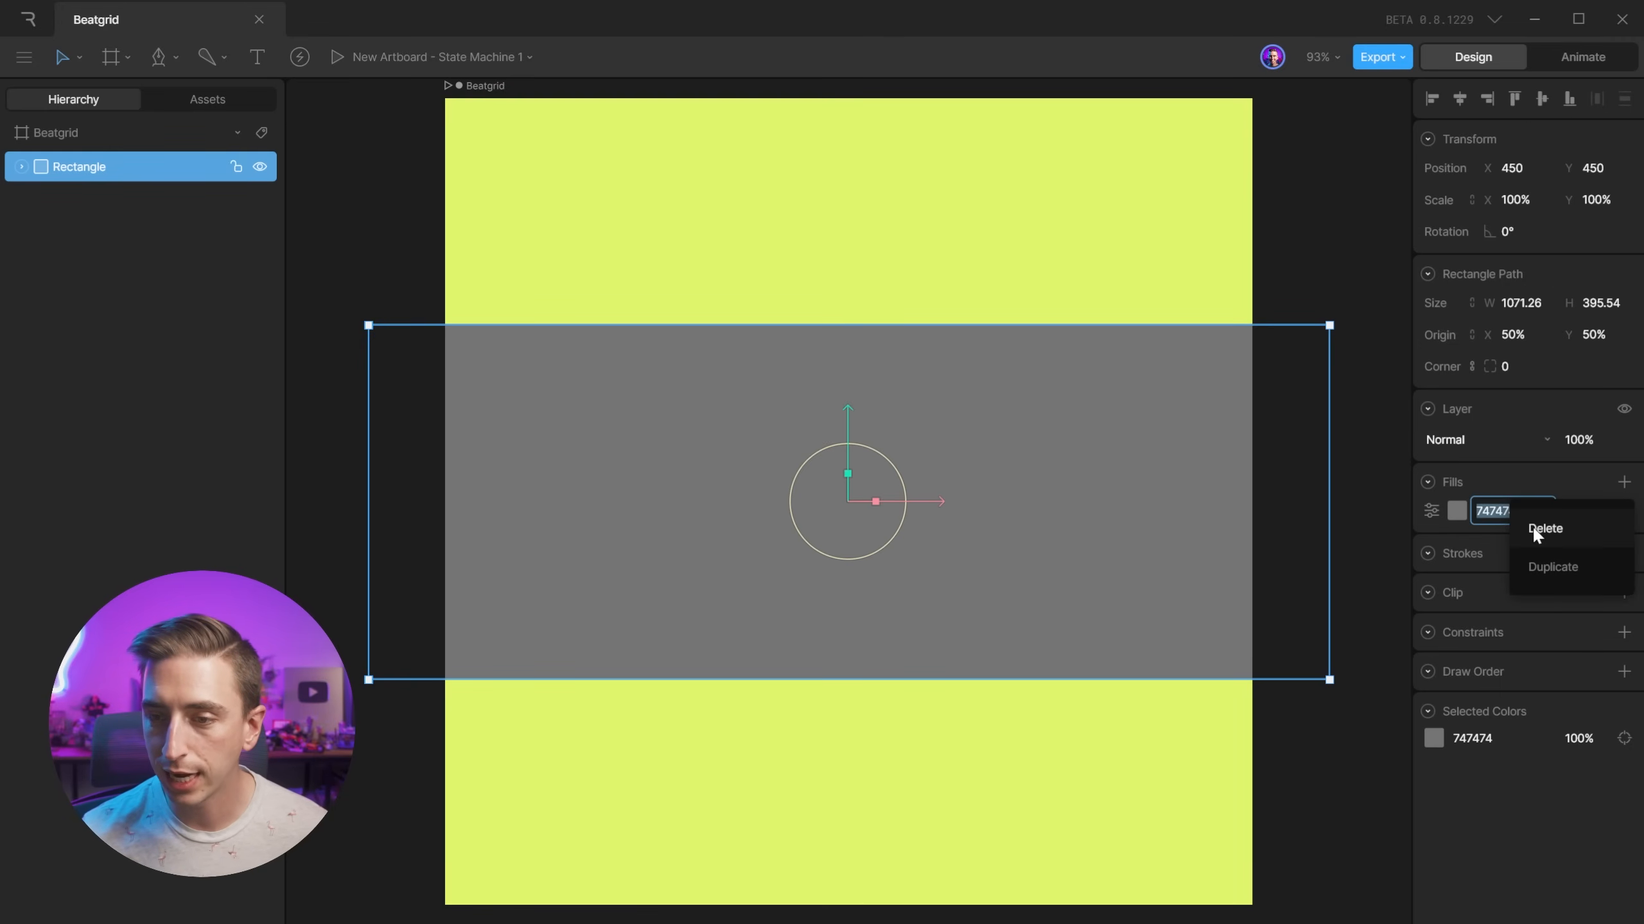
pyautogui.click(1531, 526)
pyautogui.click(1624, 522)
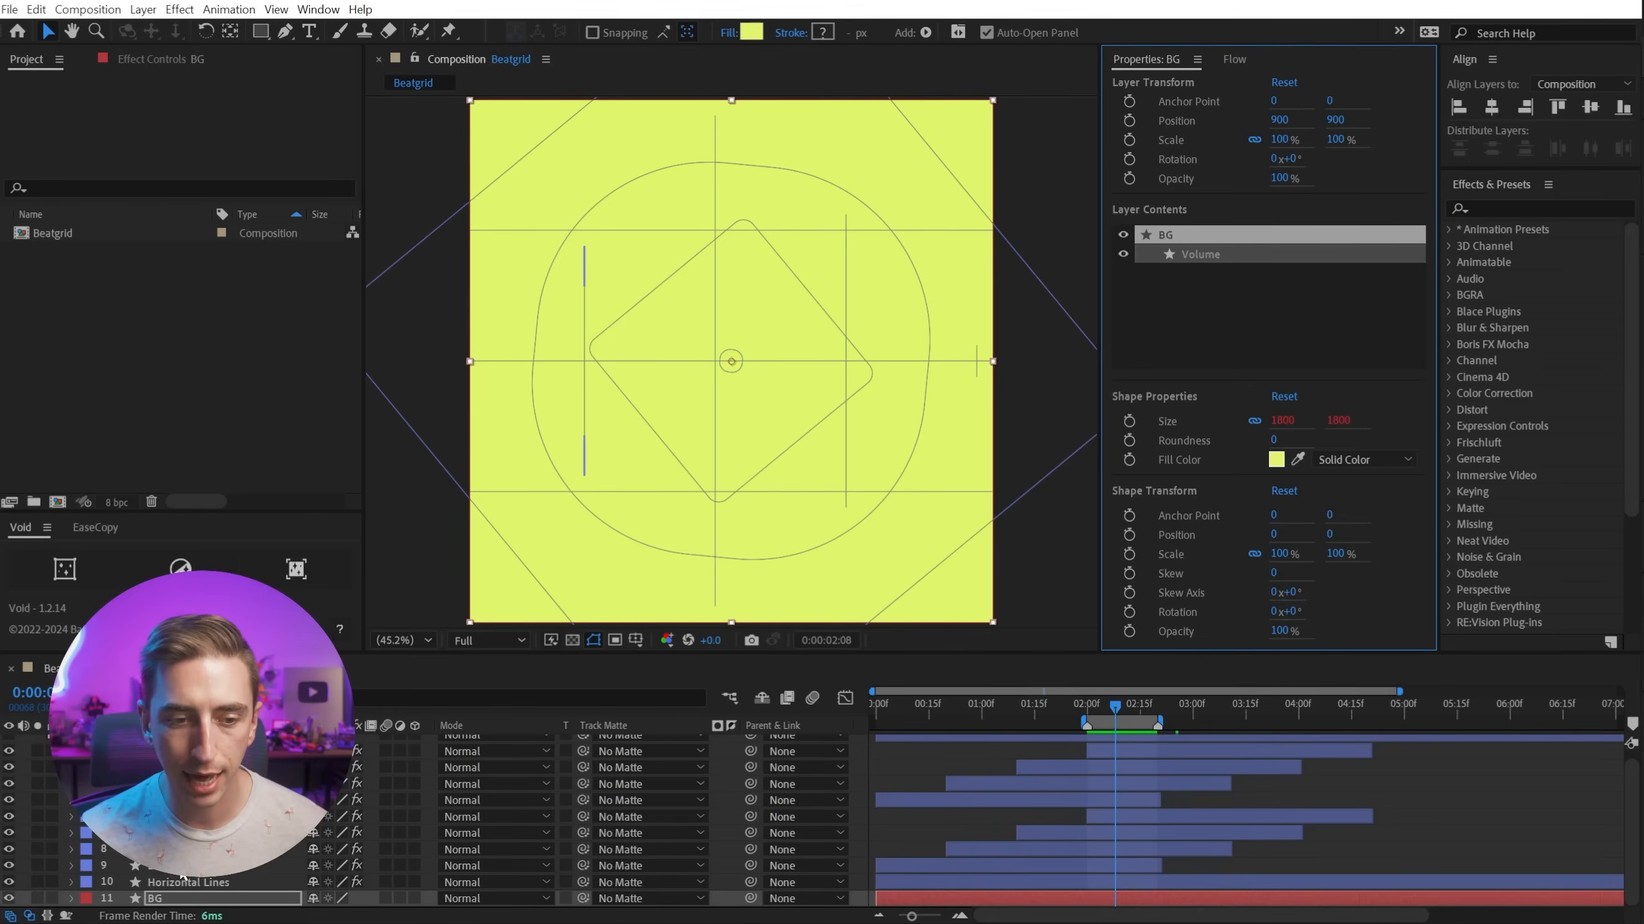
# Switch to After Effects and copy the hex code of the Line 1 layer's stroke color.
pyautogui.click(182, 868)
pyautogui.click(1269, 440)
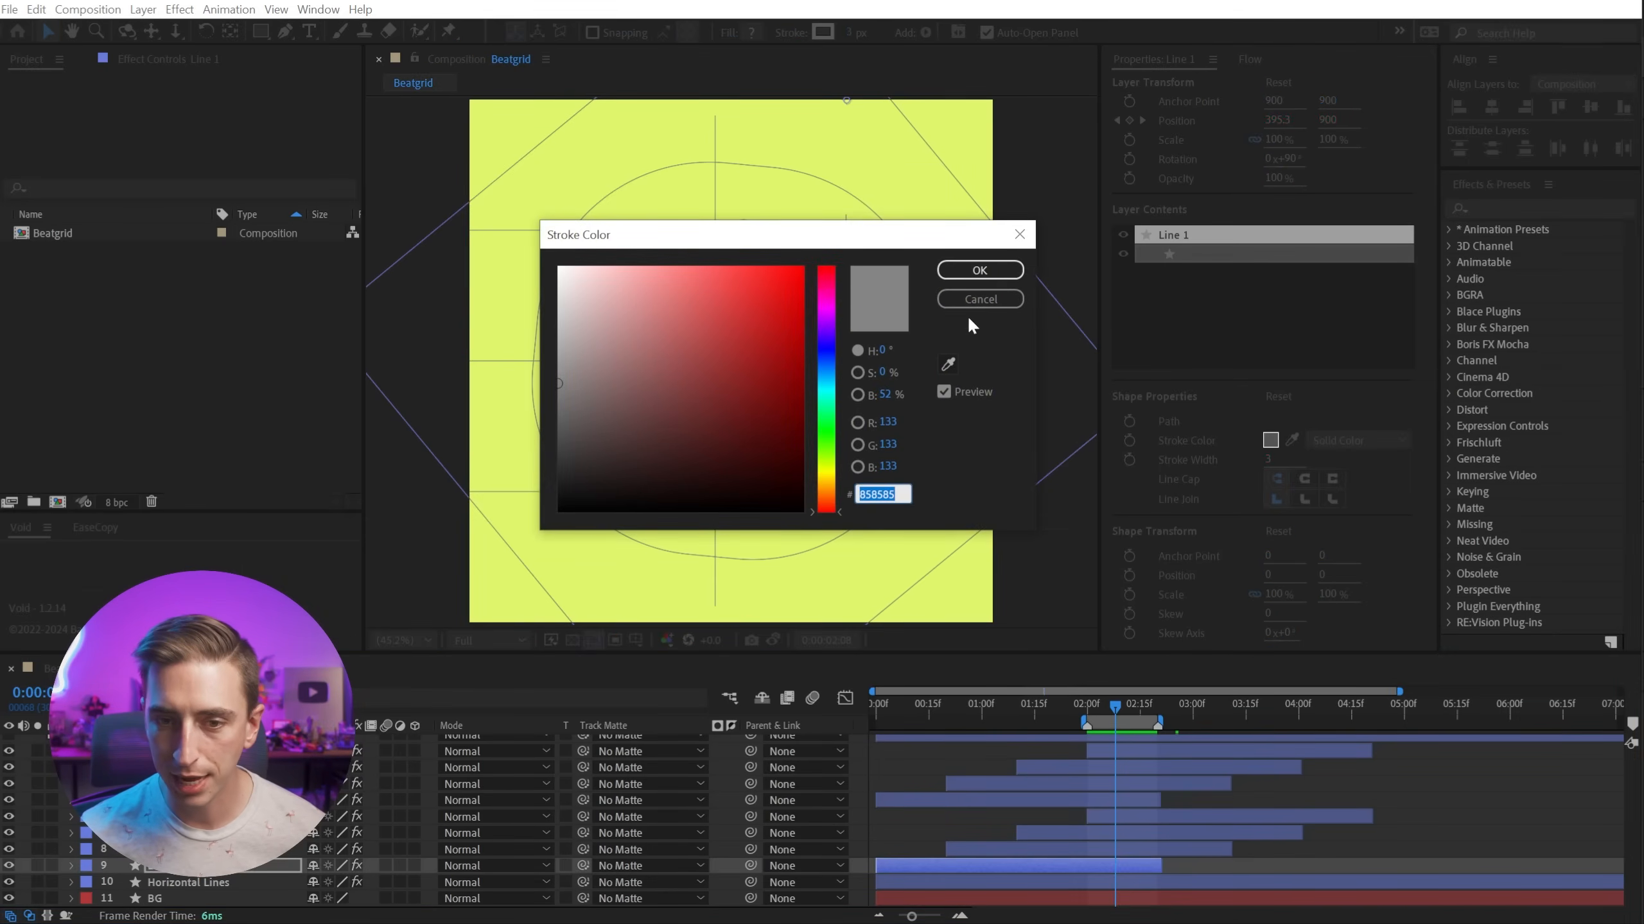
pyautogui.click(978, 269)
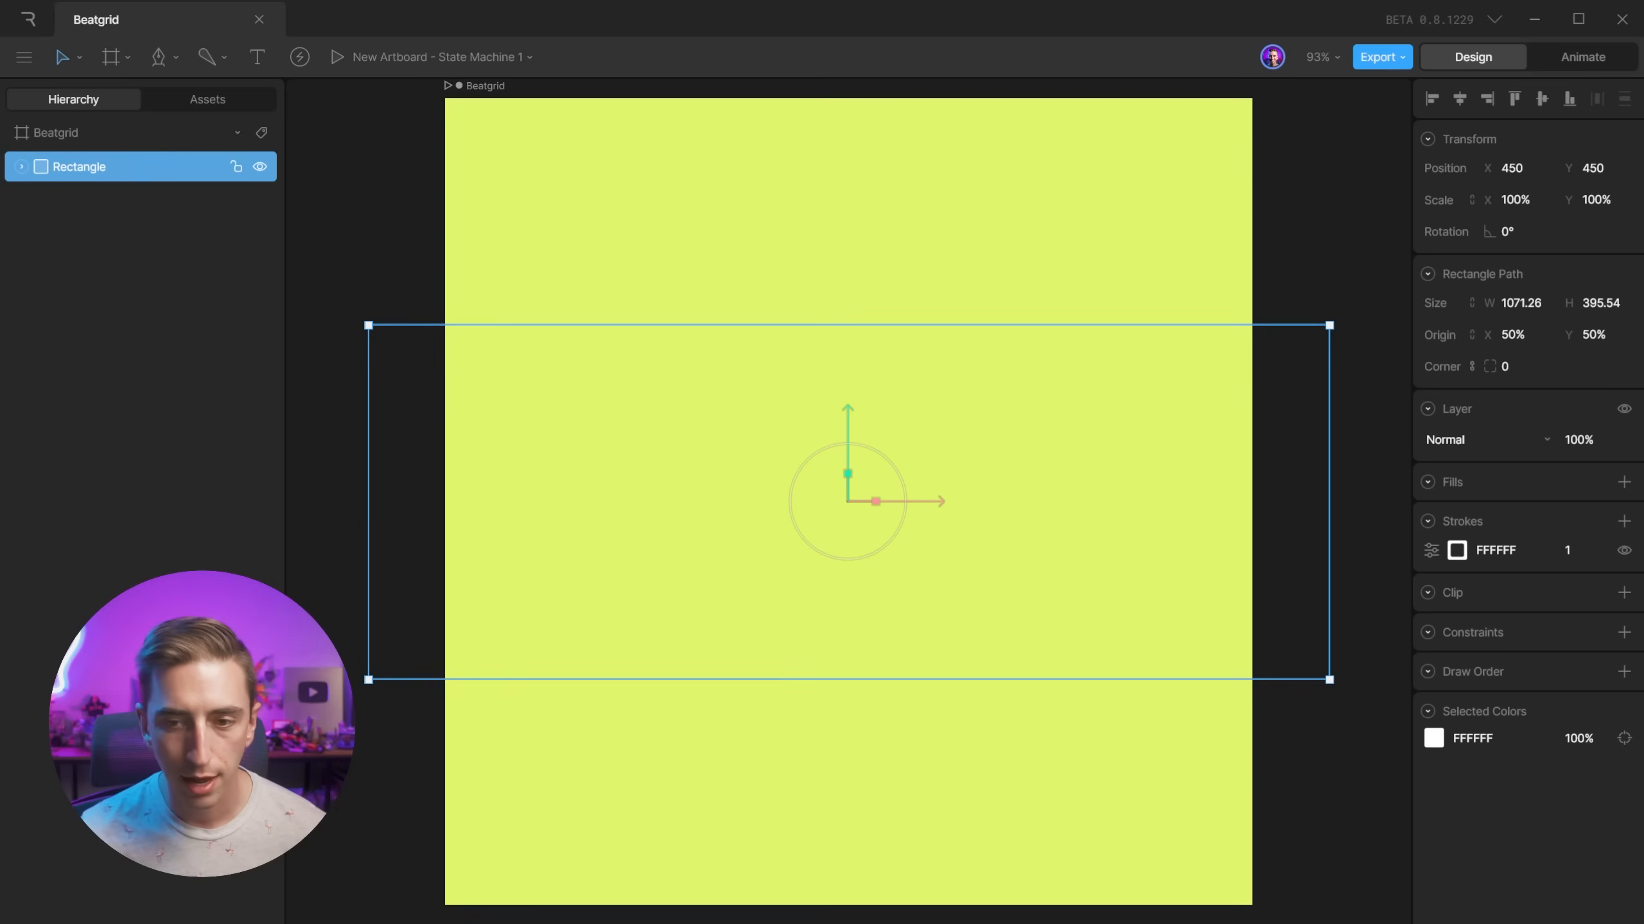
# Switch back to Rive, set the rectangle's stroke color to 858585 and its thickness to 2, and deselect it.
pyautogui.click(1495, 550)
pyautogui.write('858585')
pyautogui.press('Return')
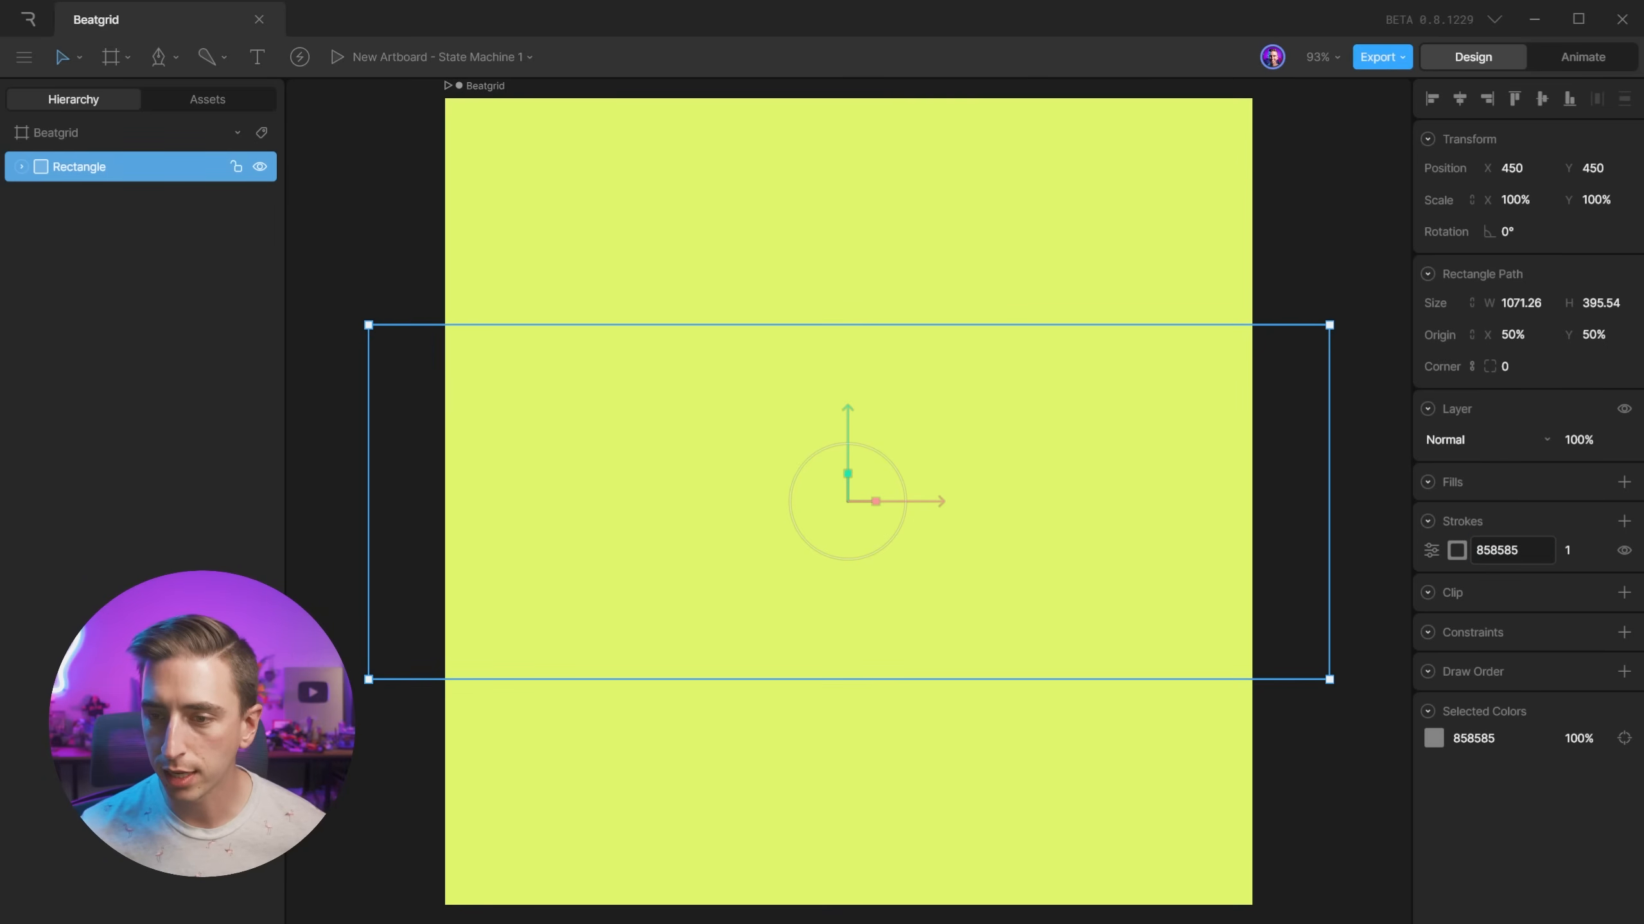
pyautogui.click(1564, 547)
pyautogui.press('Return')
pyautogui.click(1346, 273)
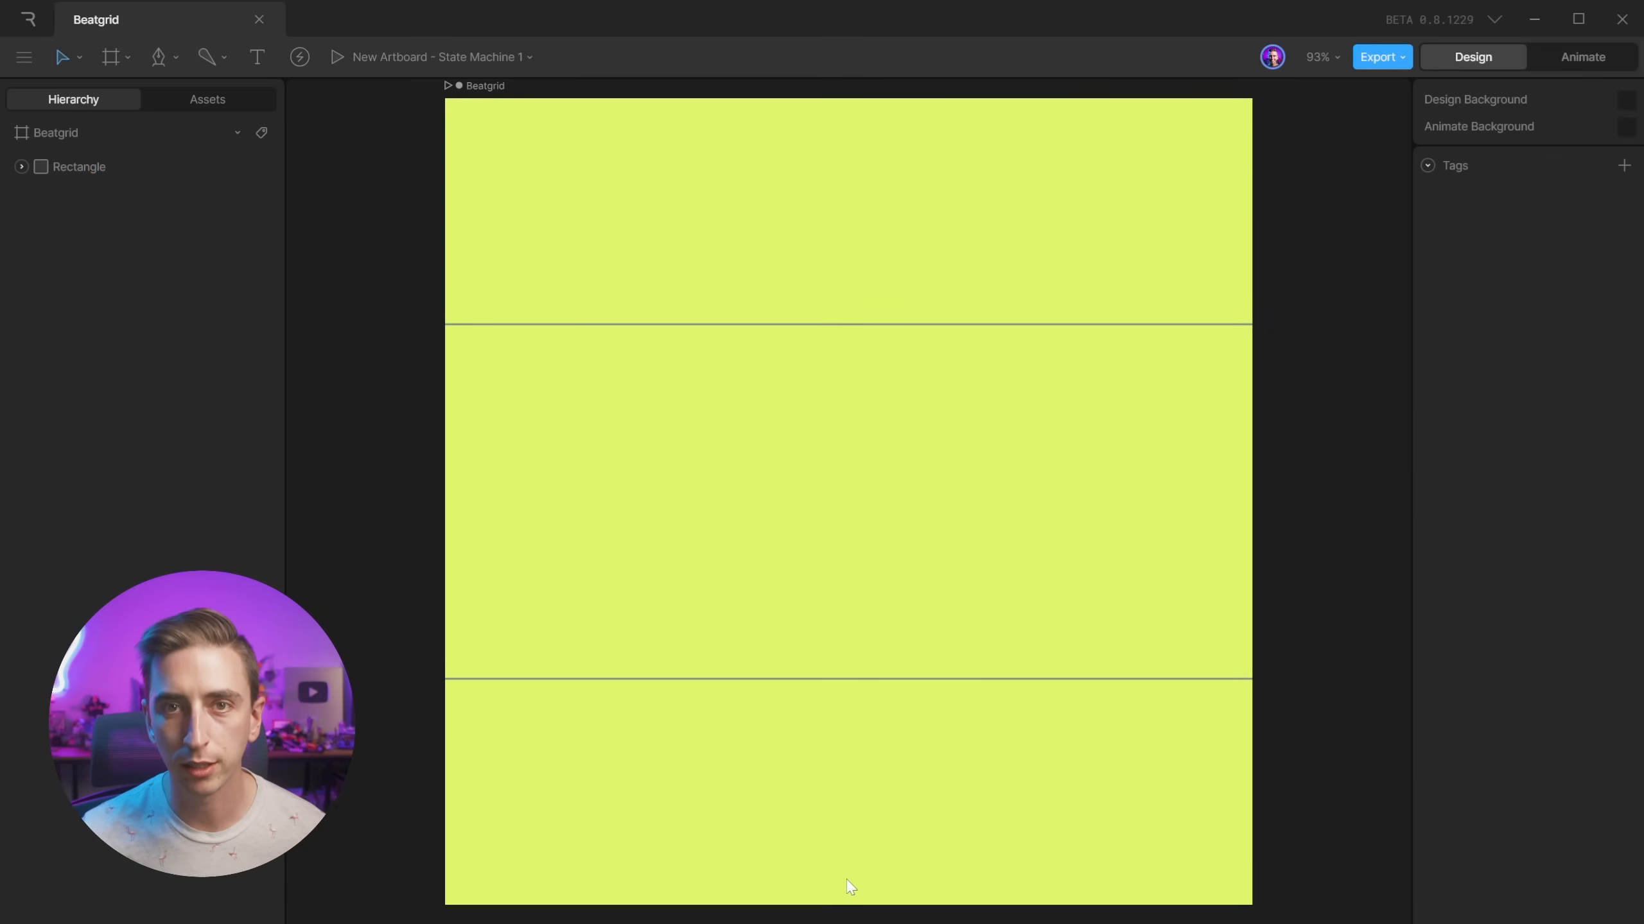
pyautogui.click(953, 679)
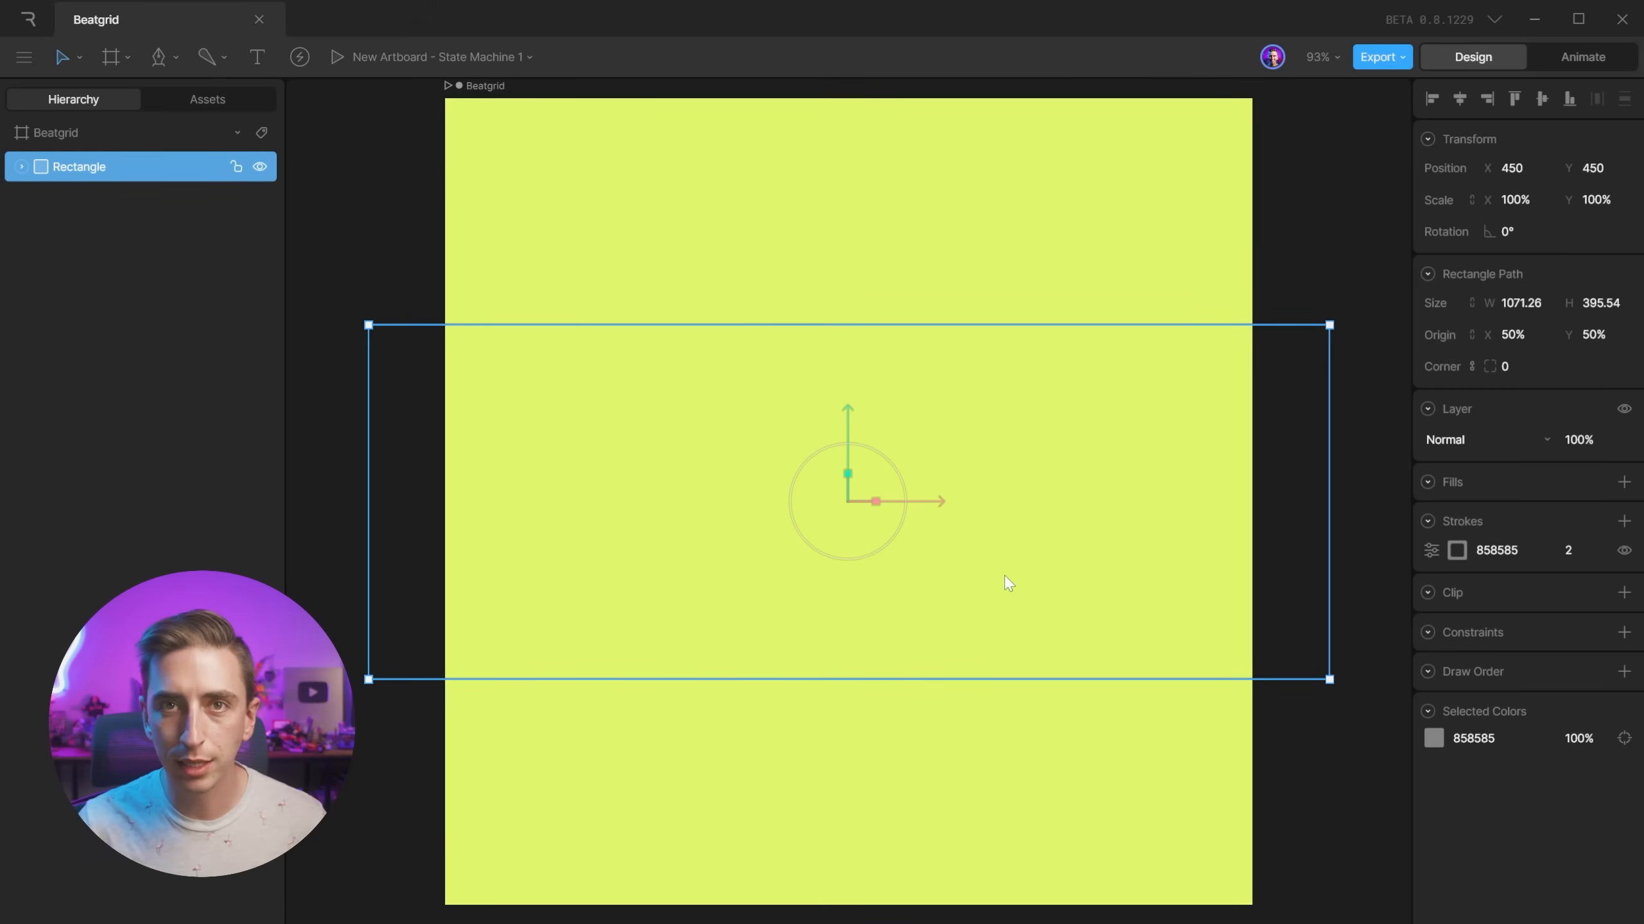
pyautogui.click(1339, 283)
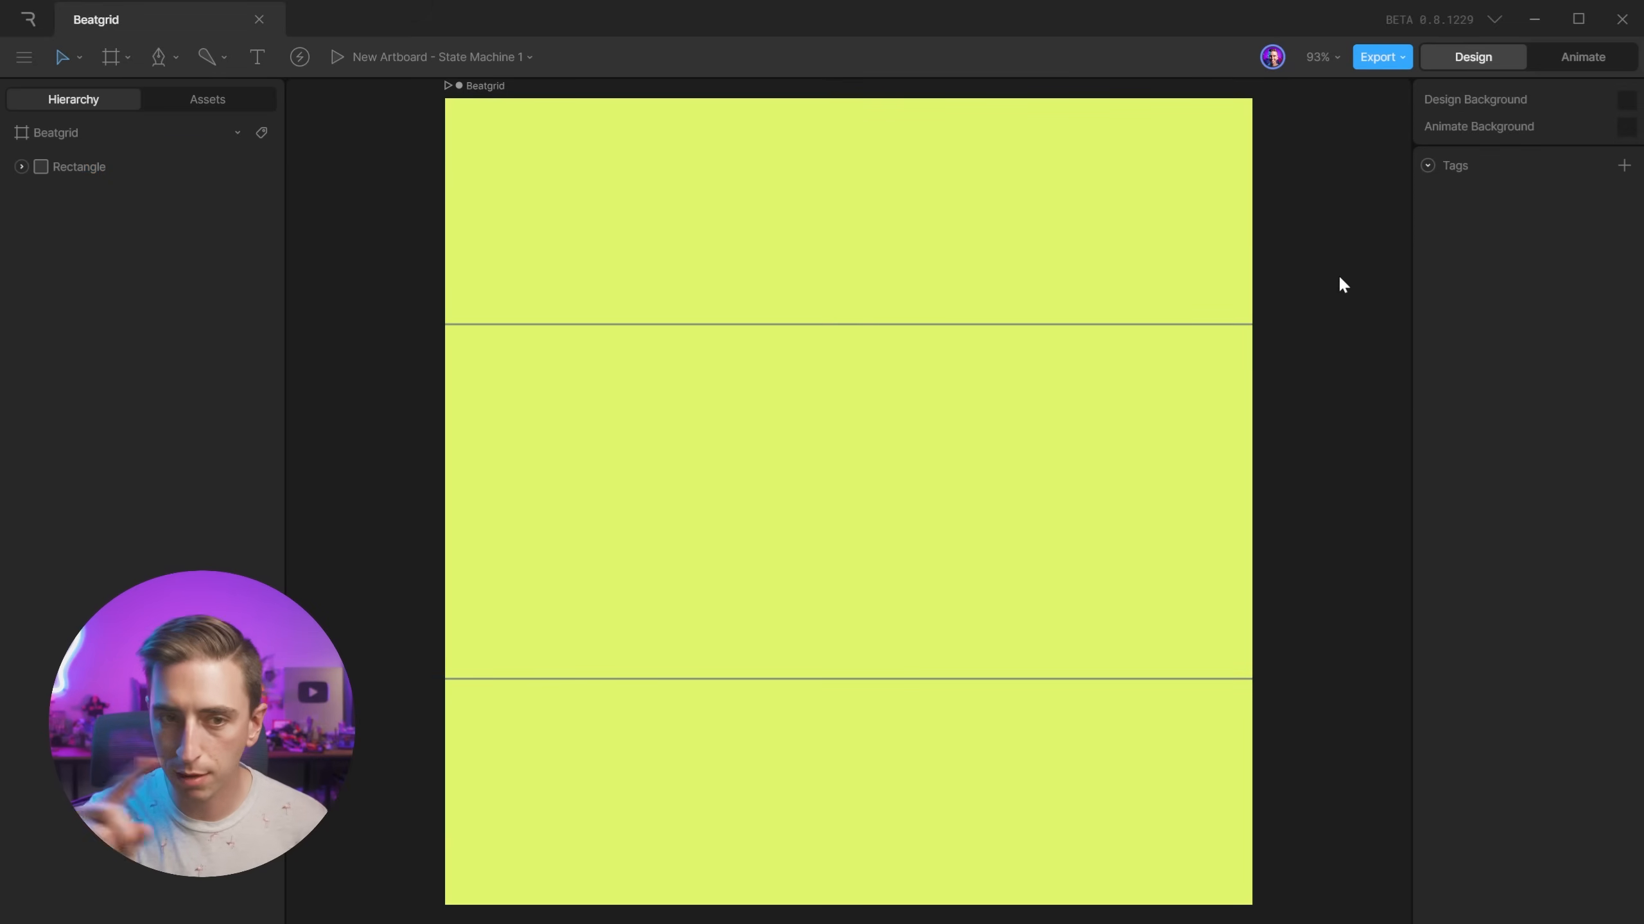
# Set the stroked rectangle's height to 450 and rename it Horizontal Lines.
pyautogui.click(1225, 404)
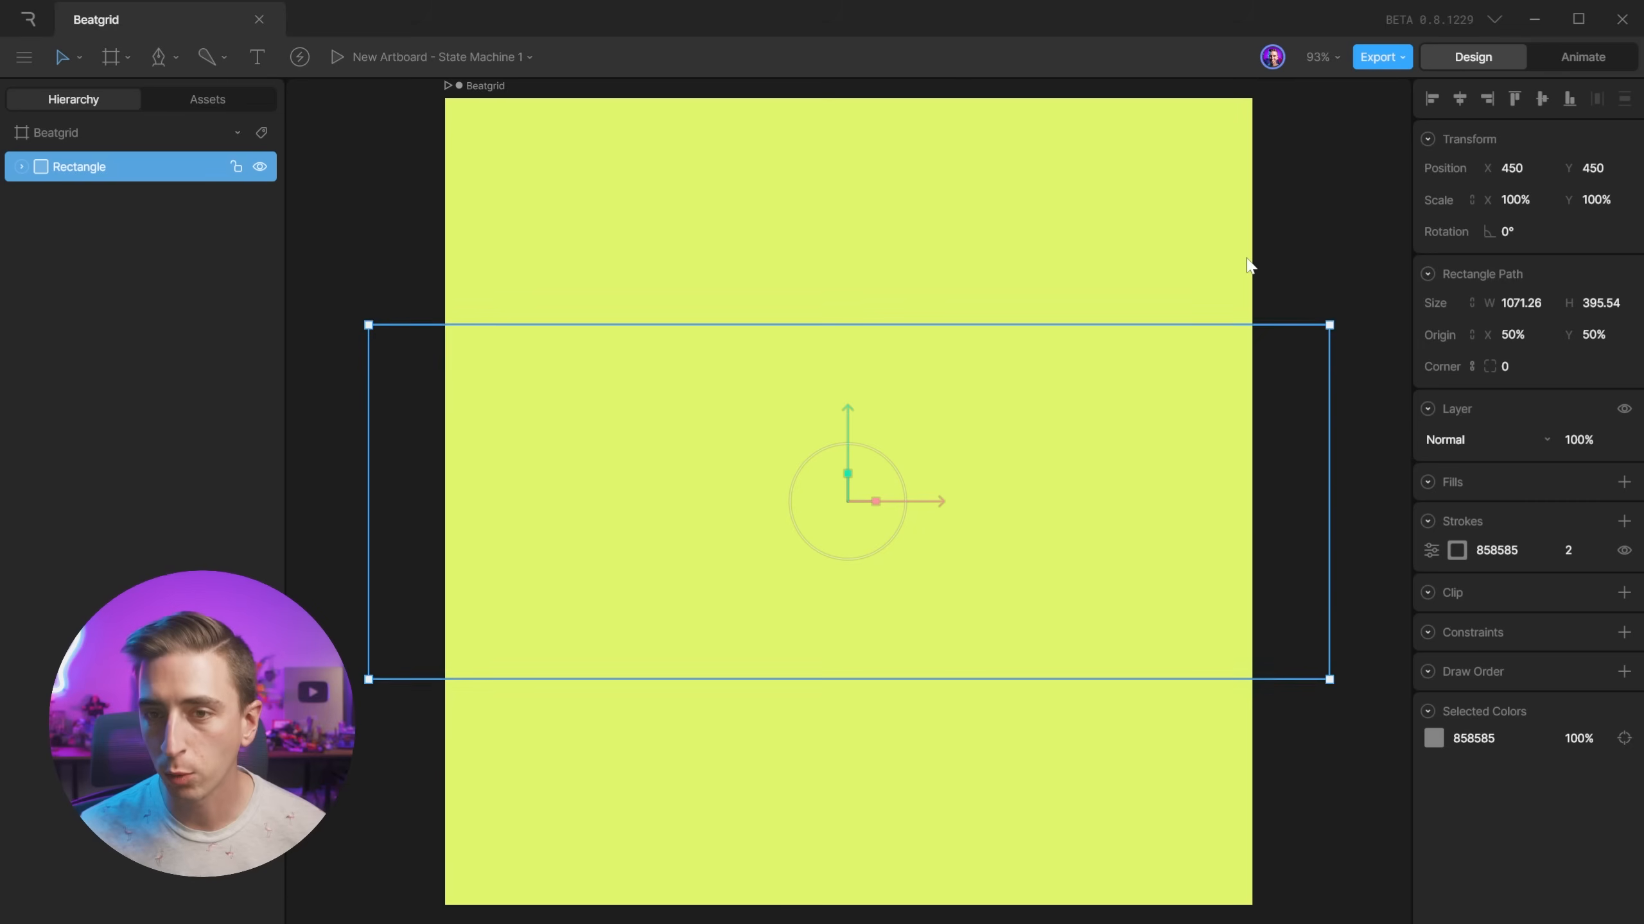
pyautogui.click(1602, 309)
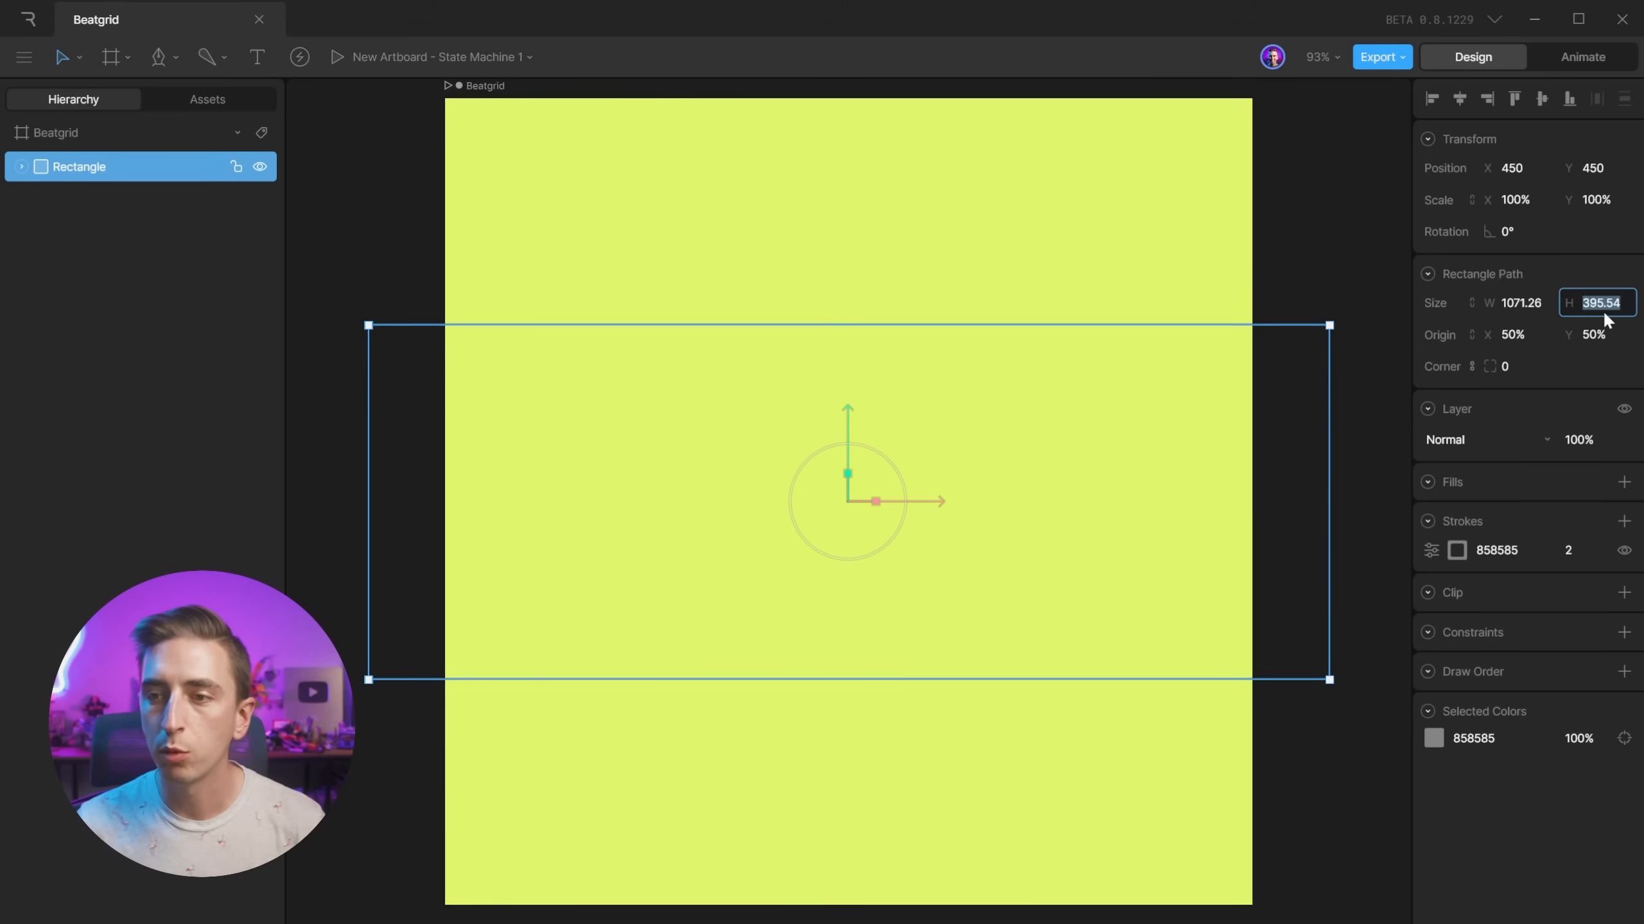
pyautogui.write('450')
pyautogui.press('Return')
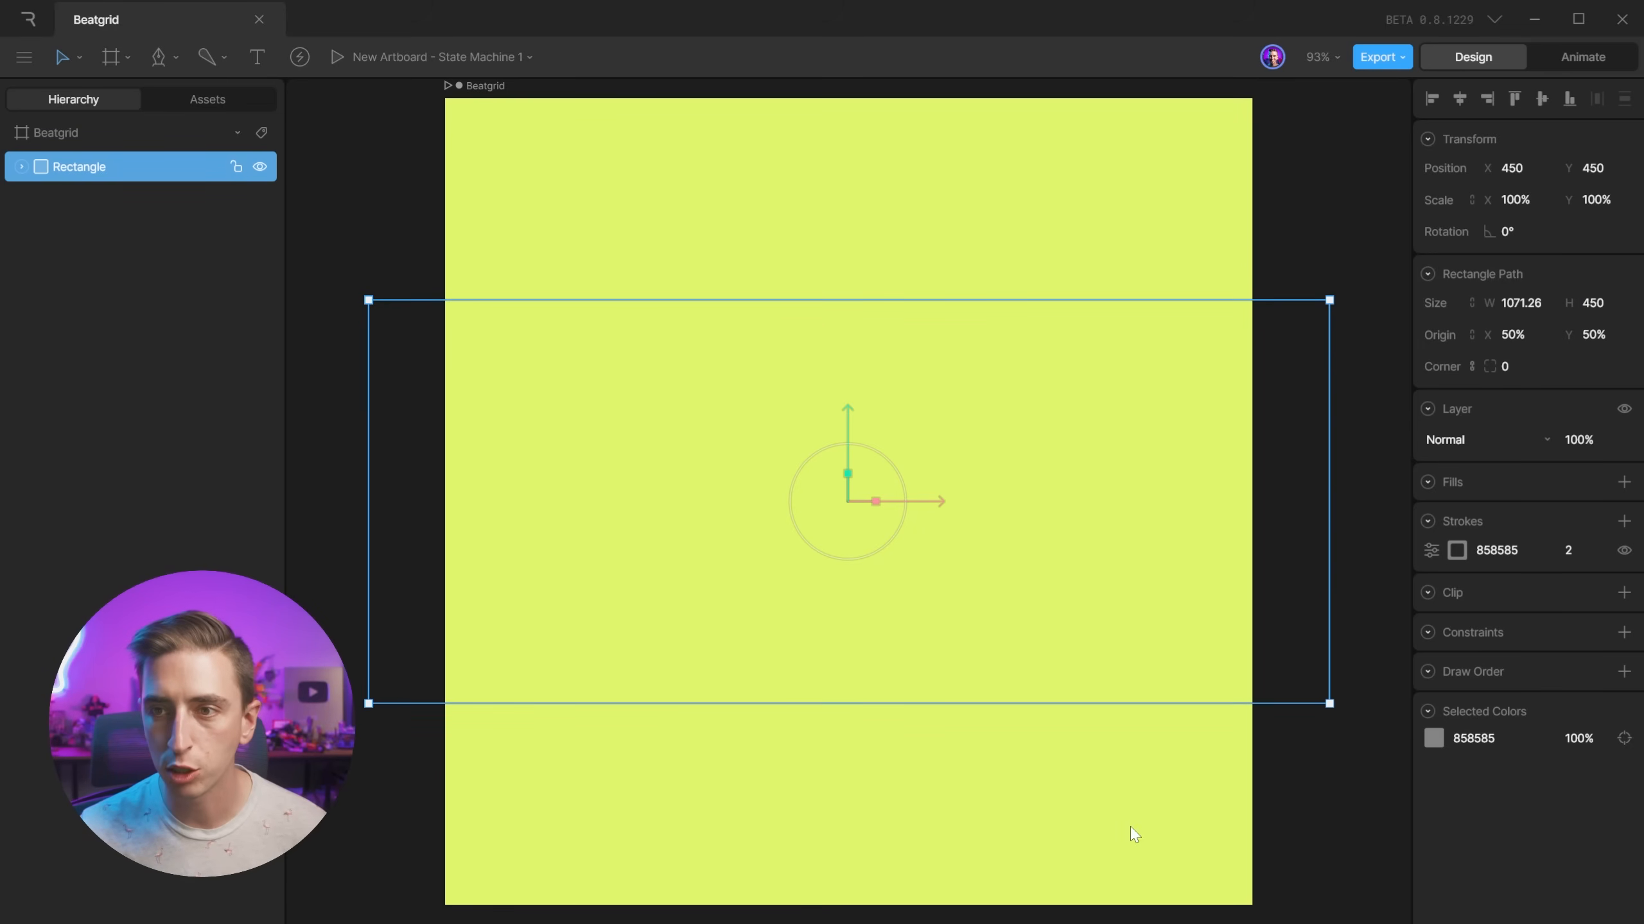
pyautogui.doubleClick(89, 167)
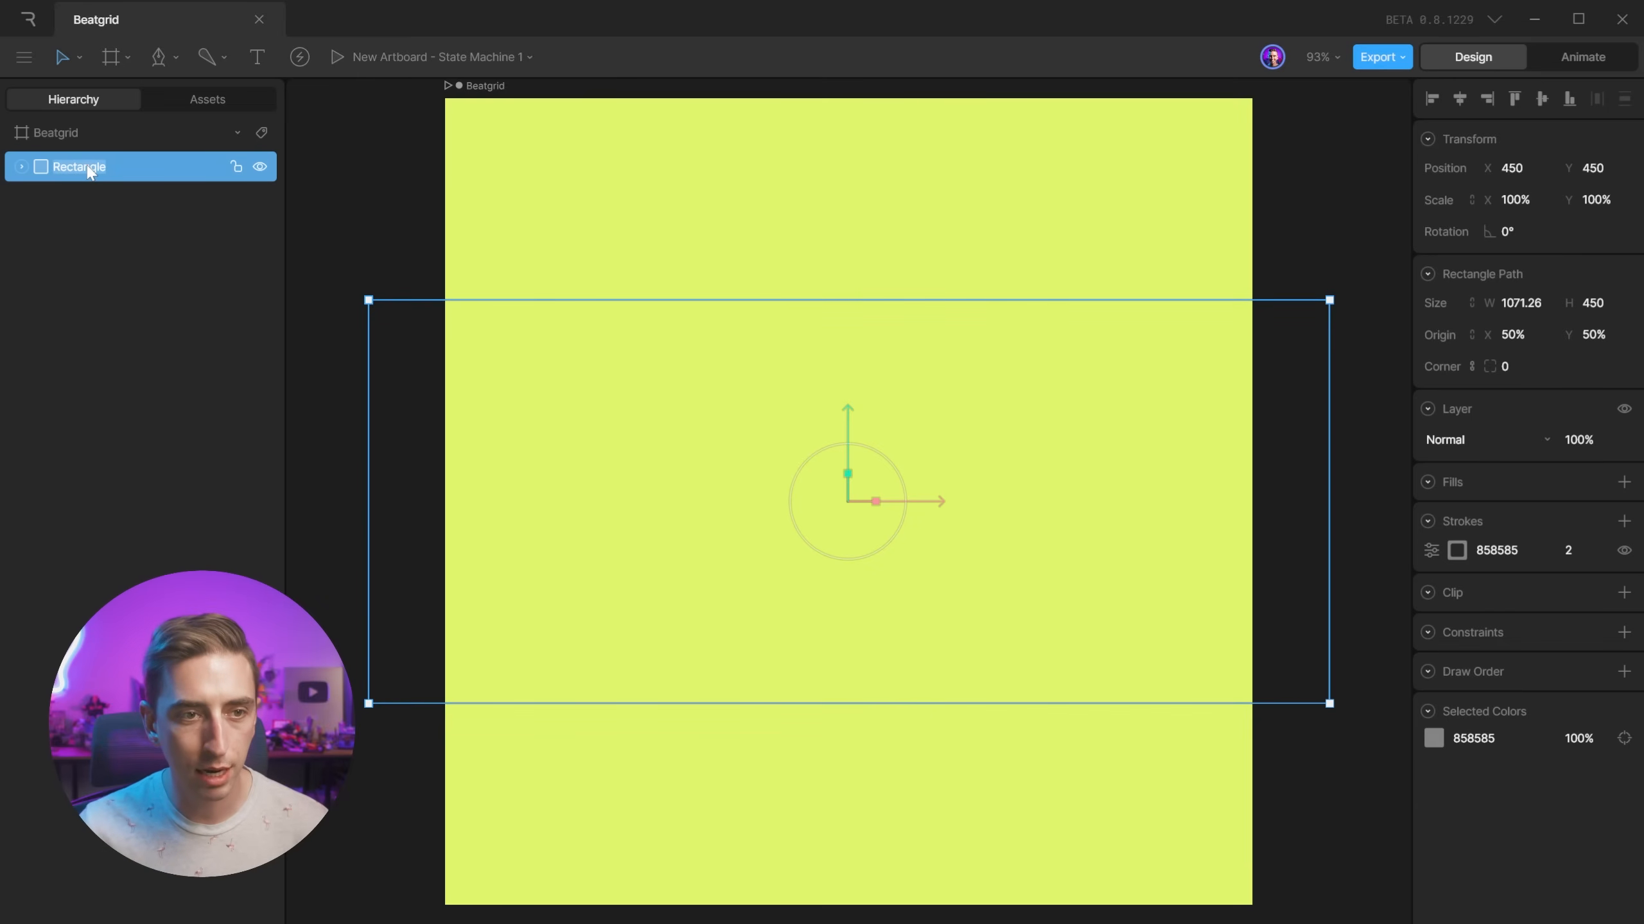
pyautogui.write('Horizontal Lines')
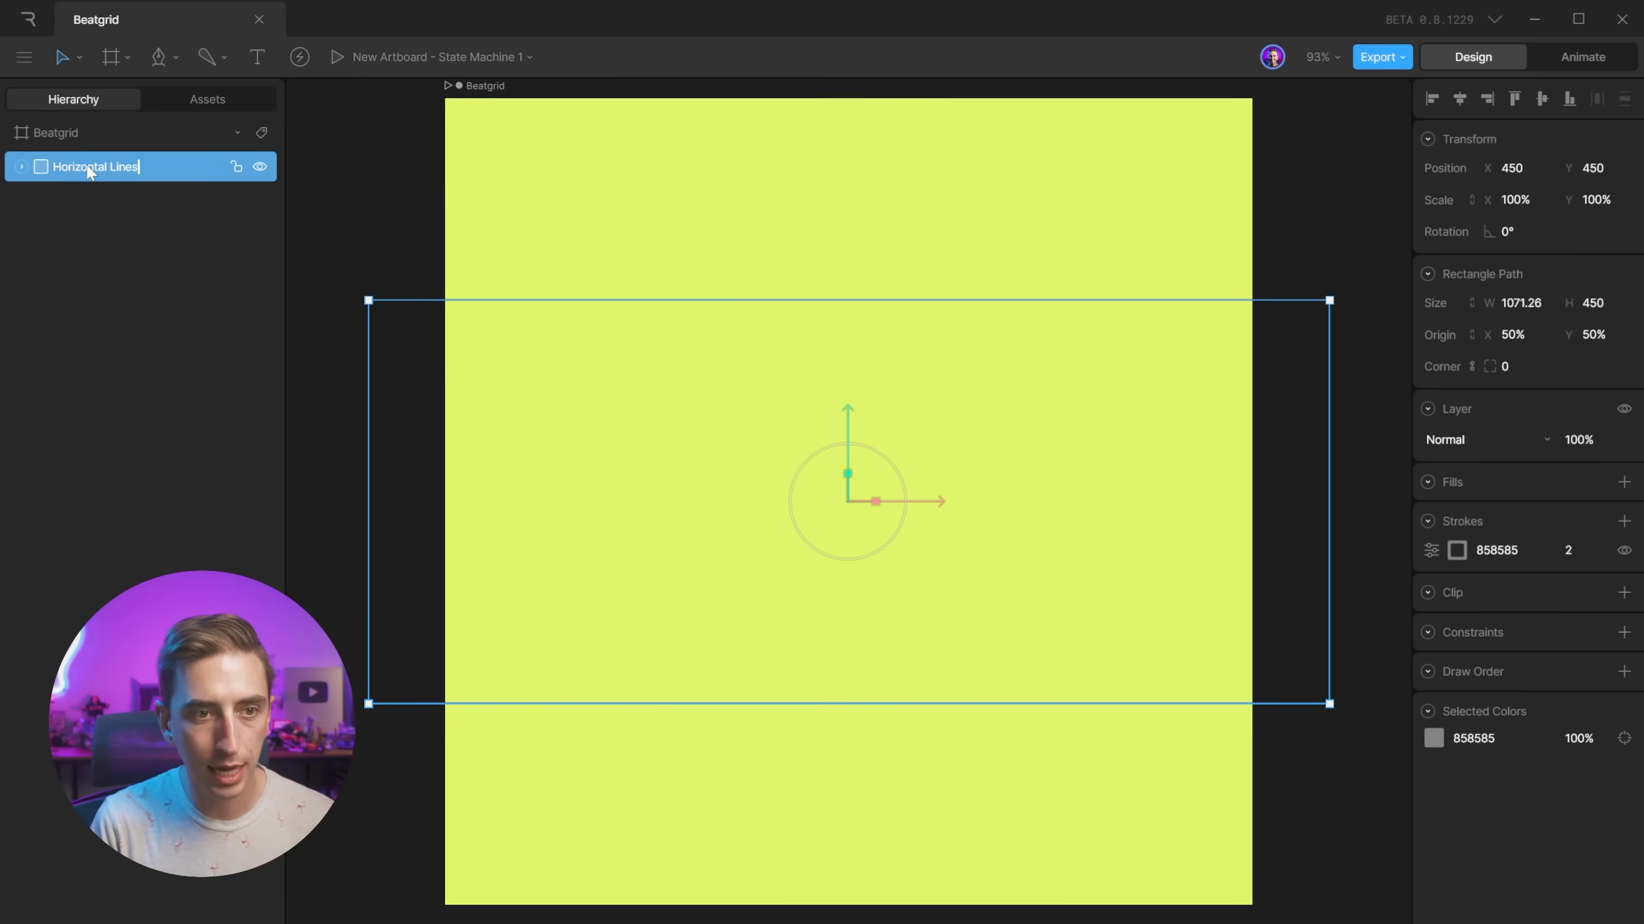
pyautogui.press('Return')
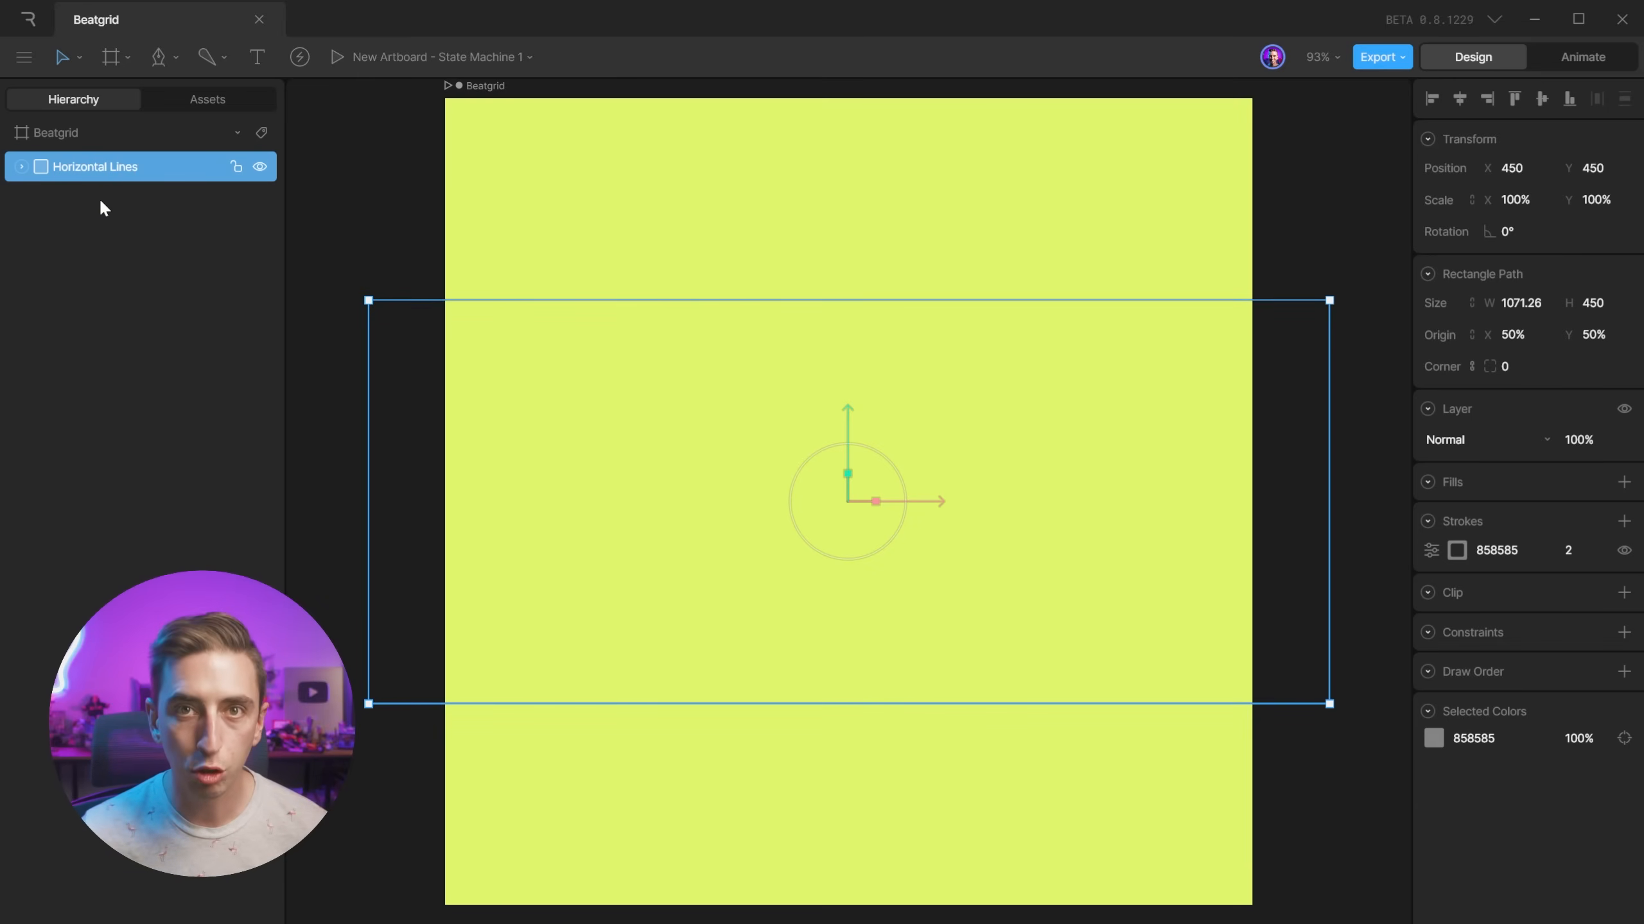
# Duplicate the Horizontal Lines rectangle and rename the upper copy Center Line.
pyautogui.hotkey('ctrl', 'd')
pyautogui.doubleClick(68, 176)
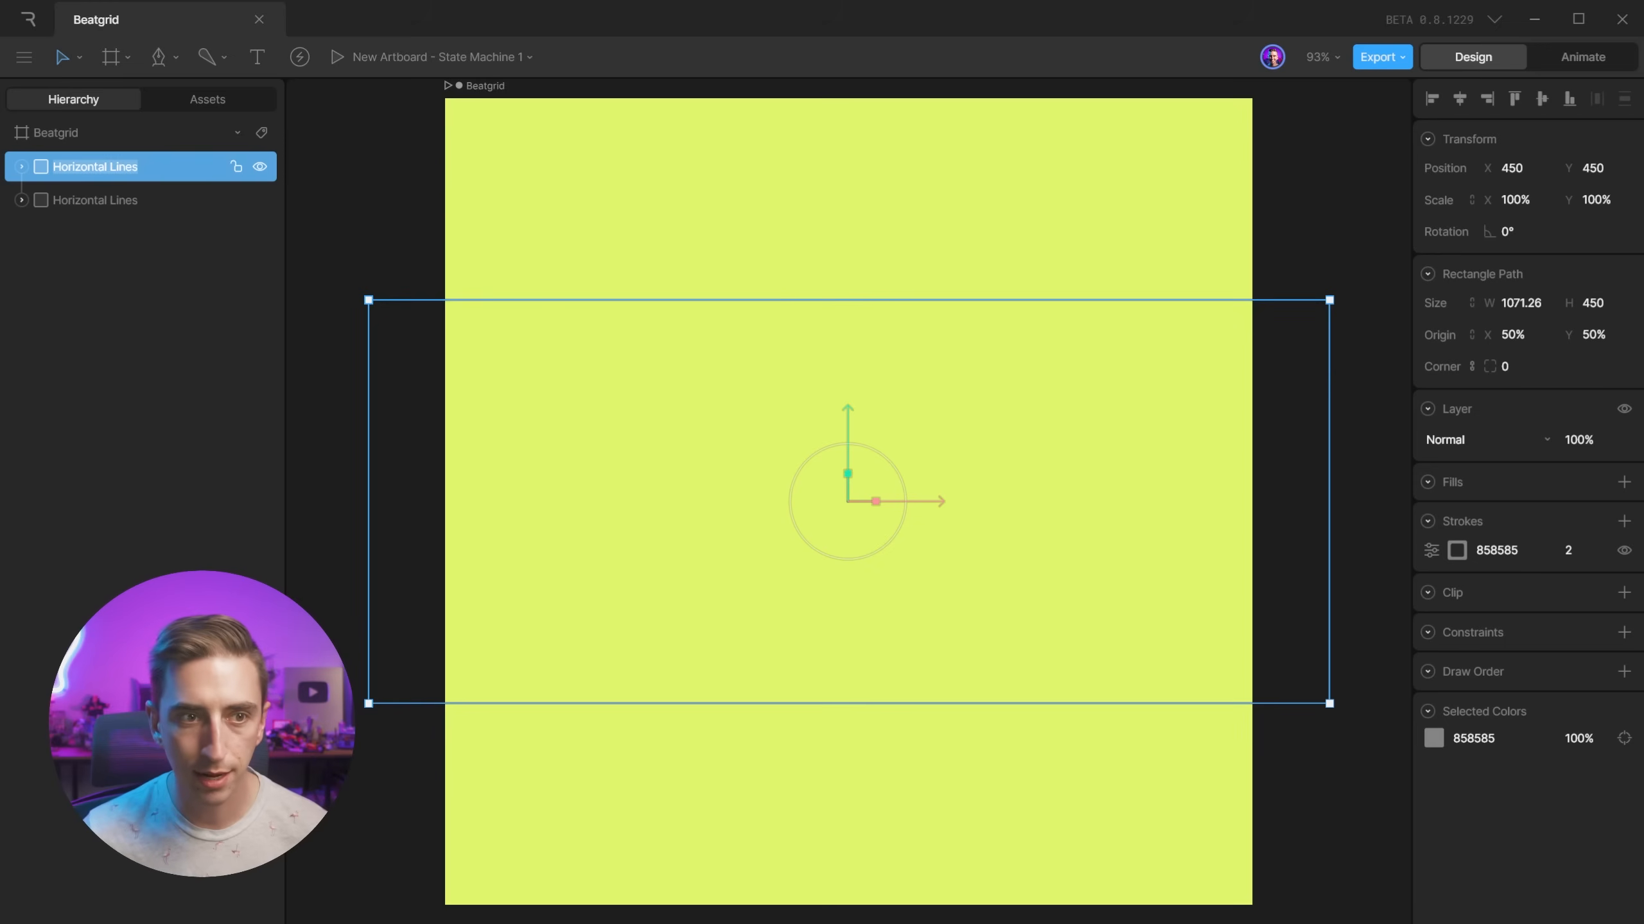
pyautogui.write('Center Line')
pyautogui.press('Return')
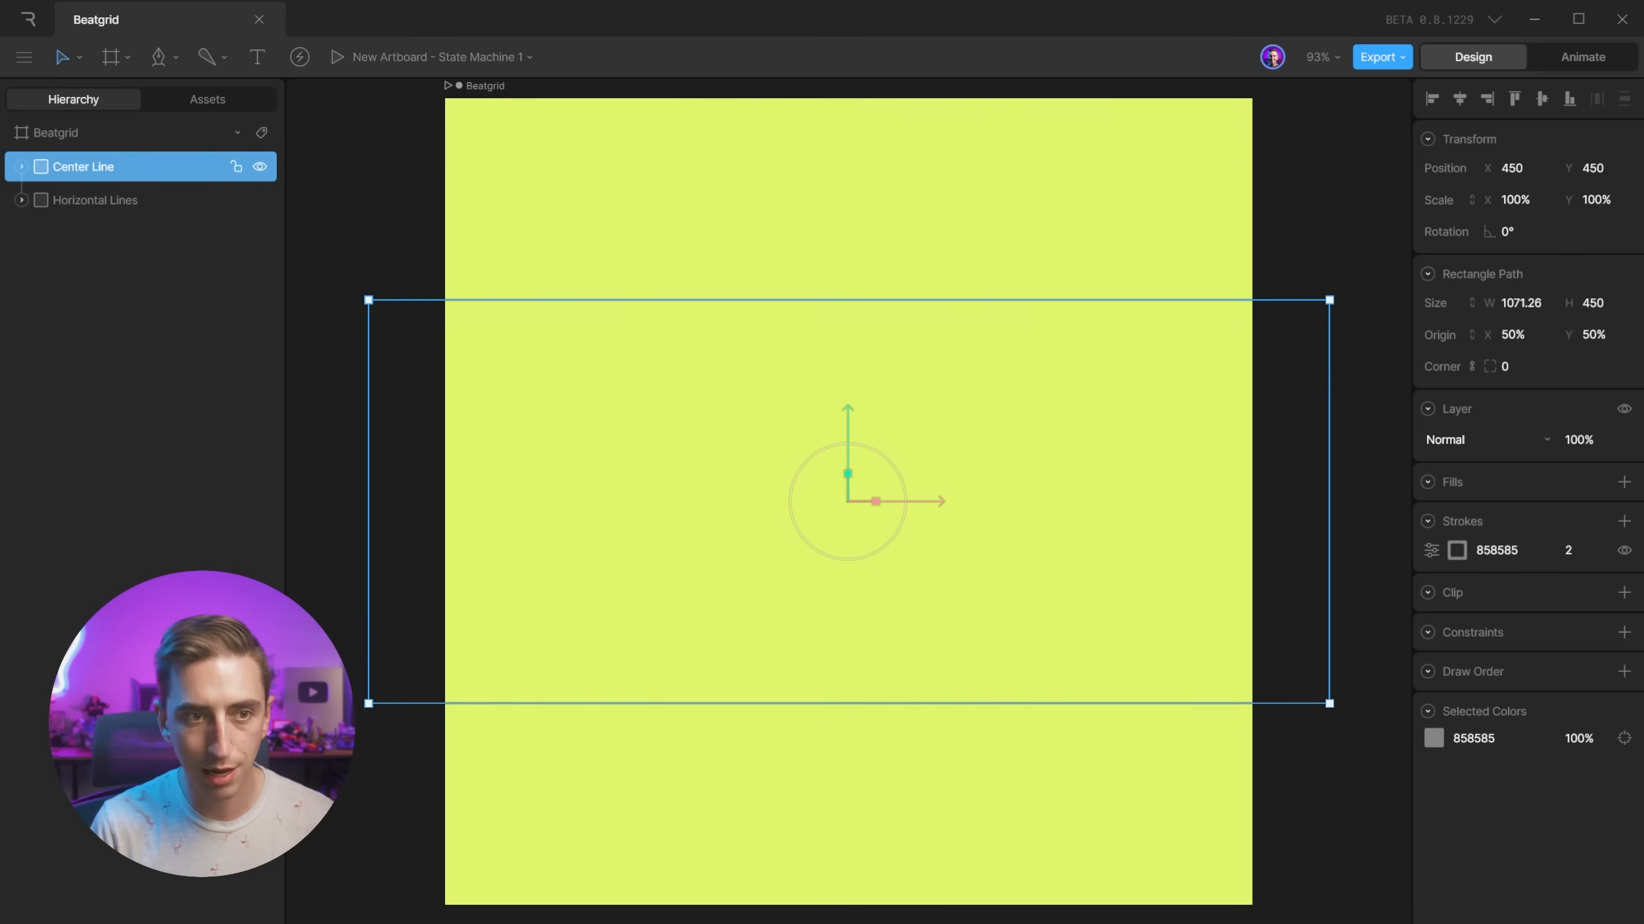
# Set the Center Line rectangle's height to 0 and deselect it.
pyautogui.click(1593, 304)
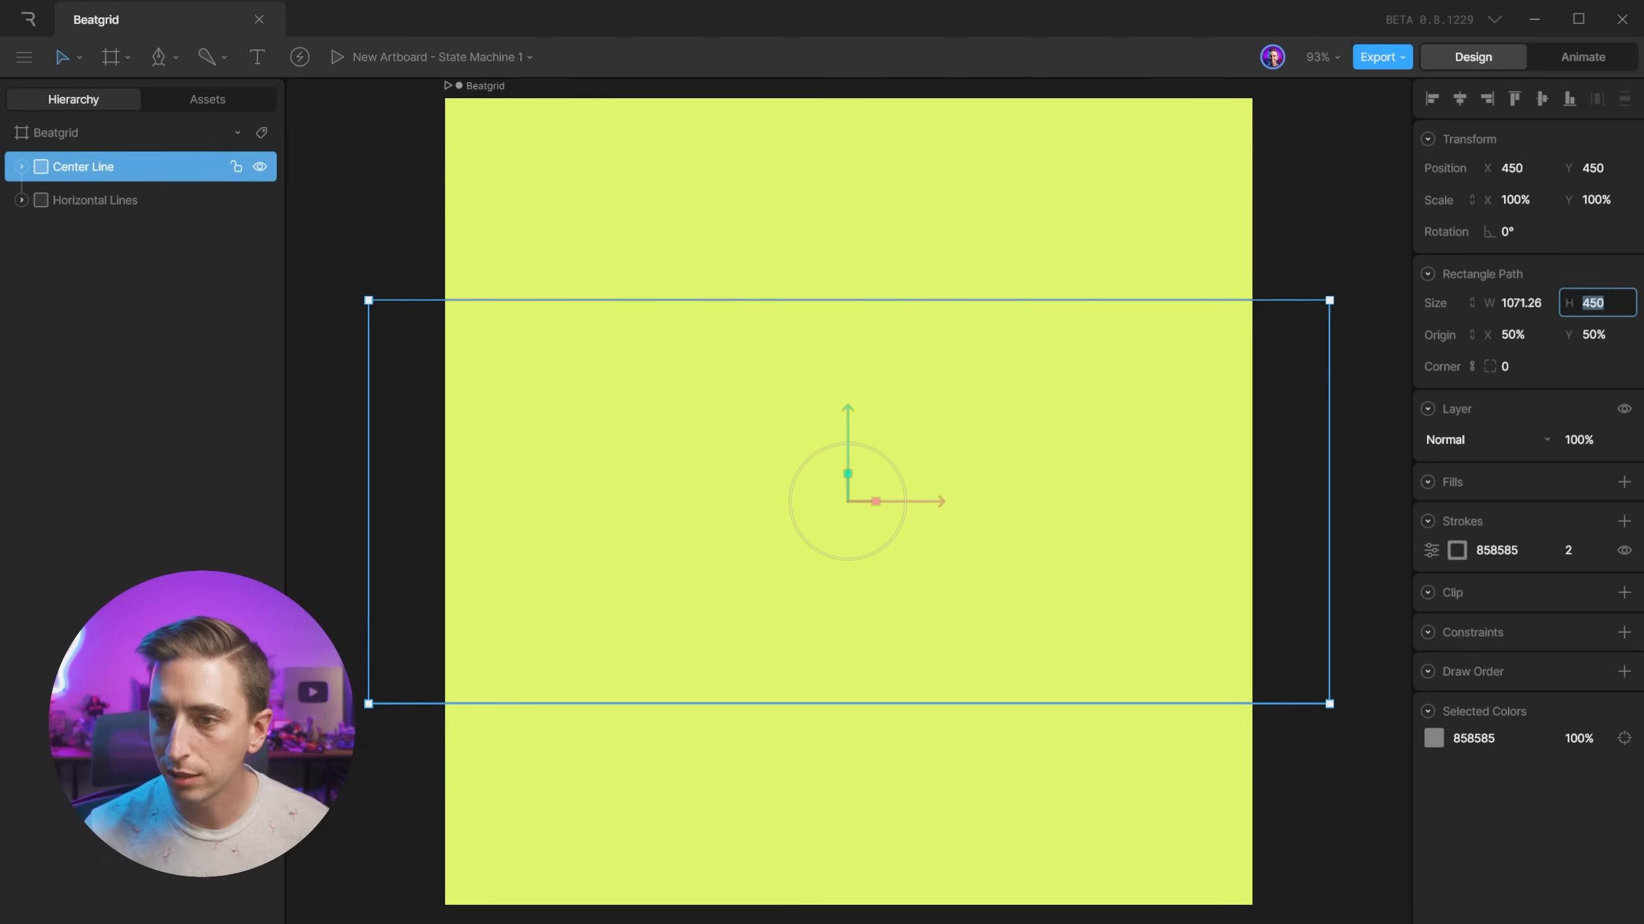
pyautogui.write('0')
pyautogui.click(1320, 210)
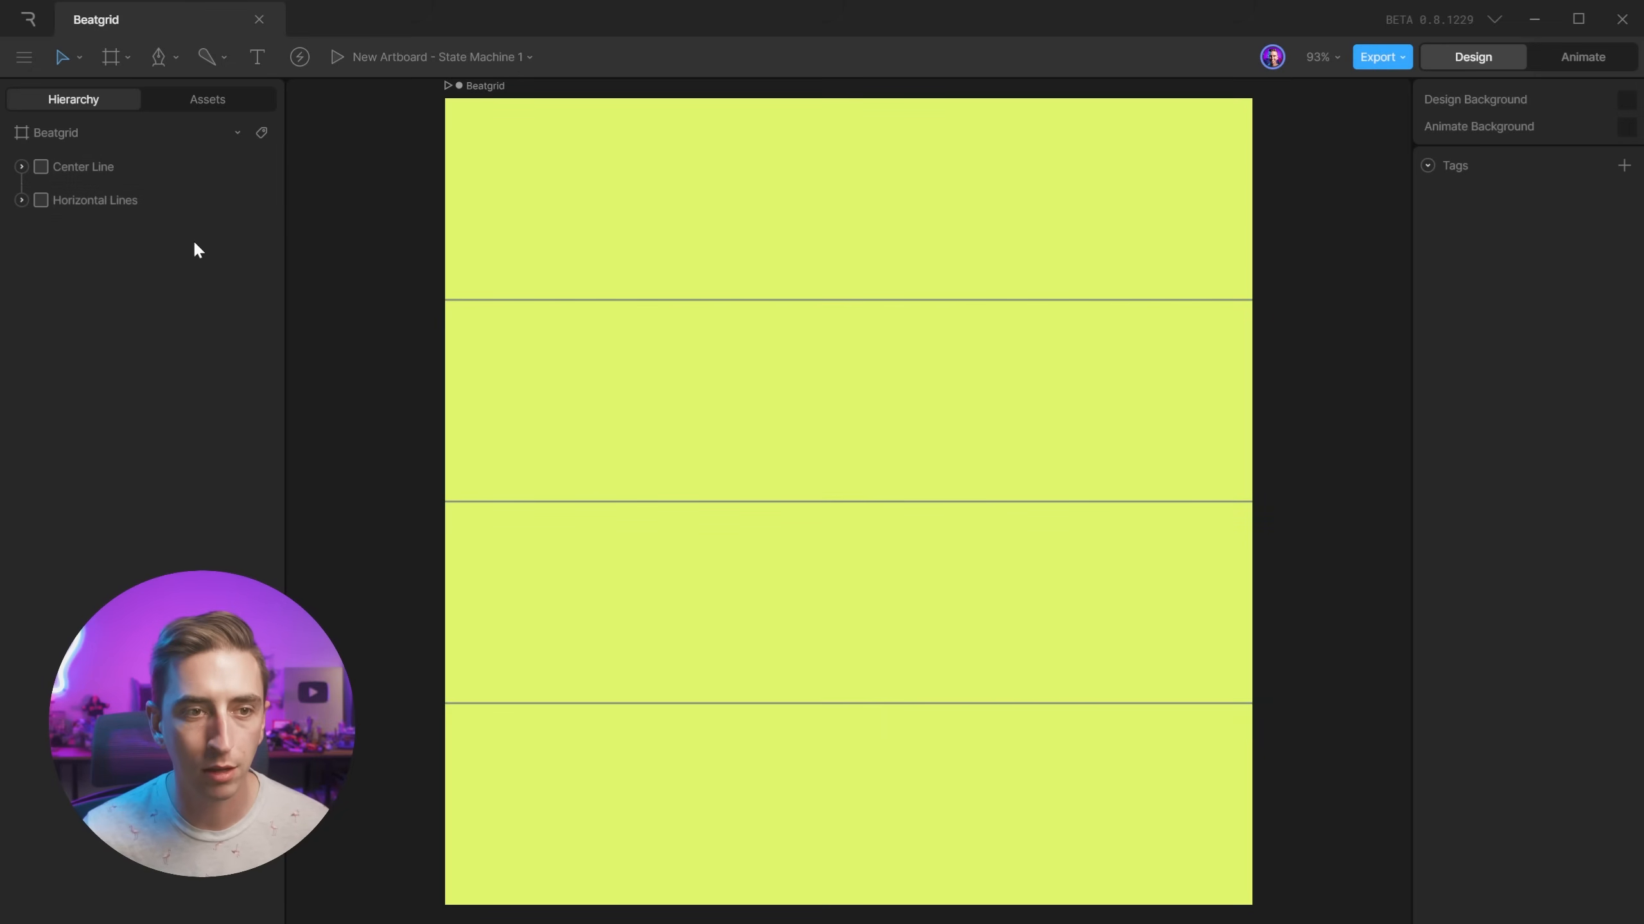
# Group the Center Line and Horizontal Lines rectangles together.
pyautogui.click(73, 172)
pyautogui.keyDown('shift'); pyautogui.click(85, 198); pyautogui.keyUp('shift')
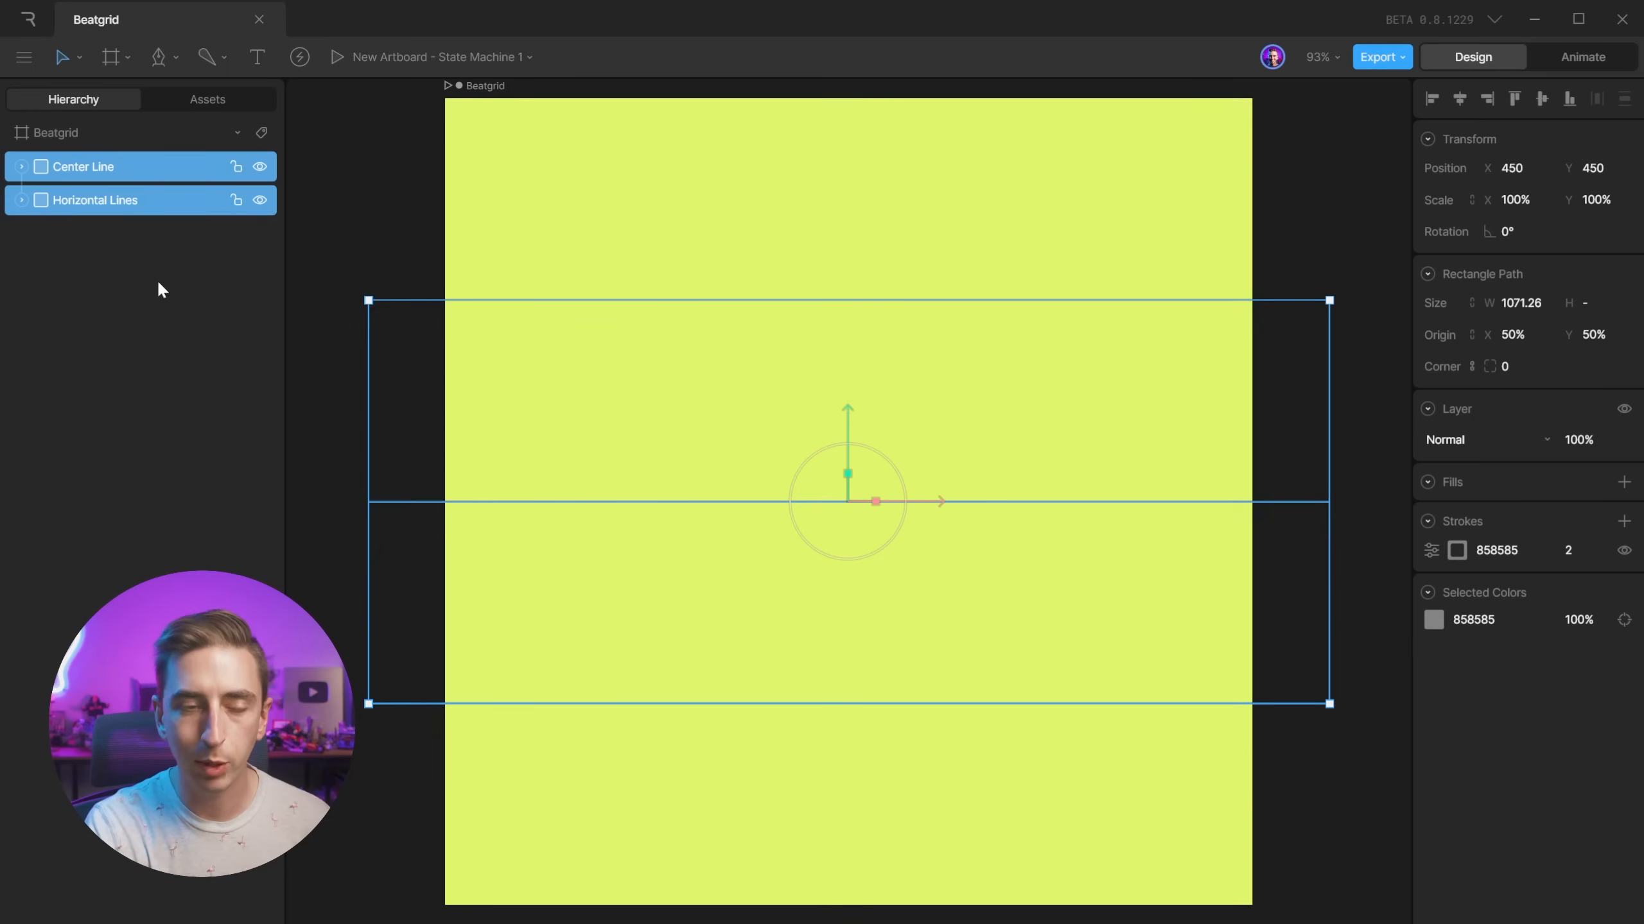
pyautogui.click(77, 132)
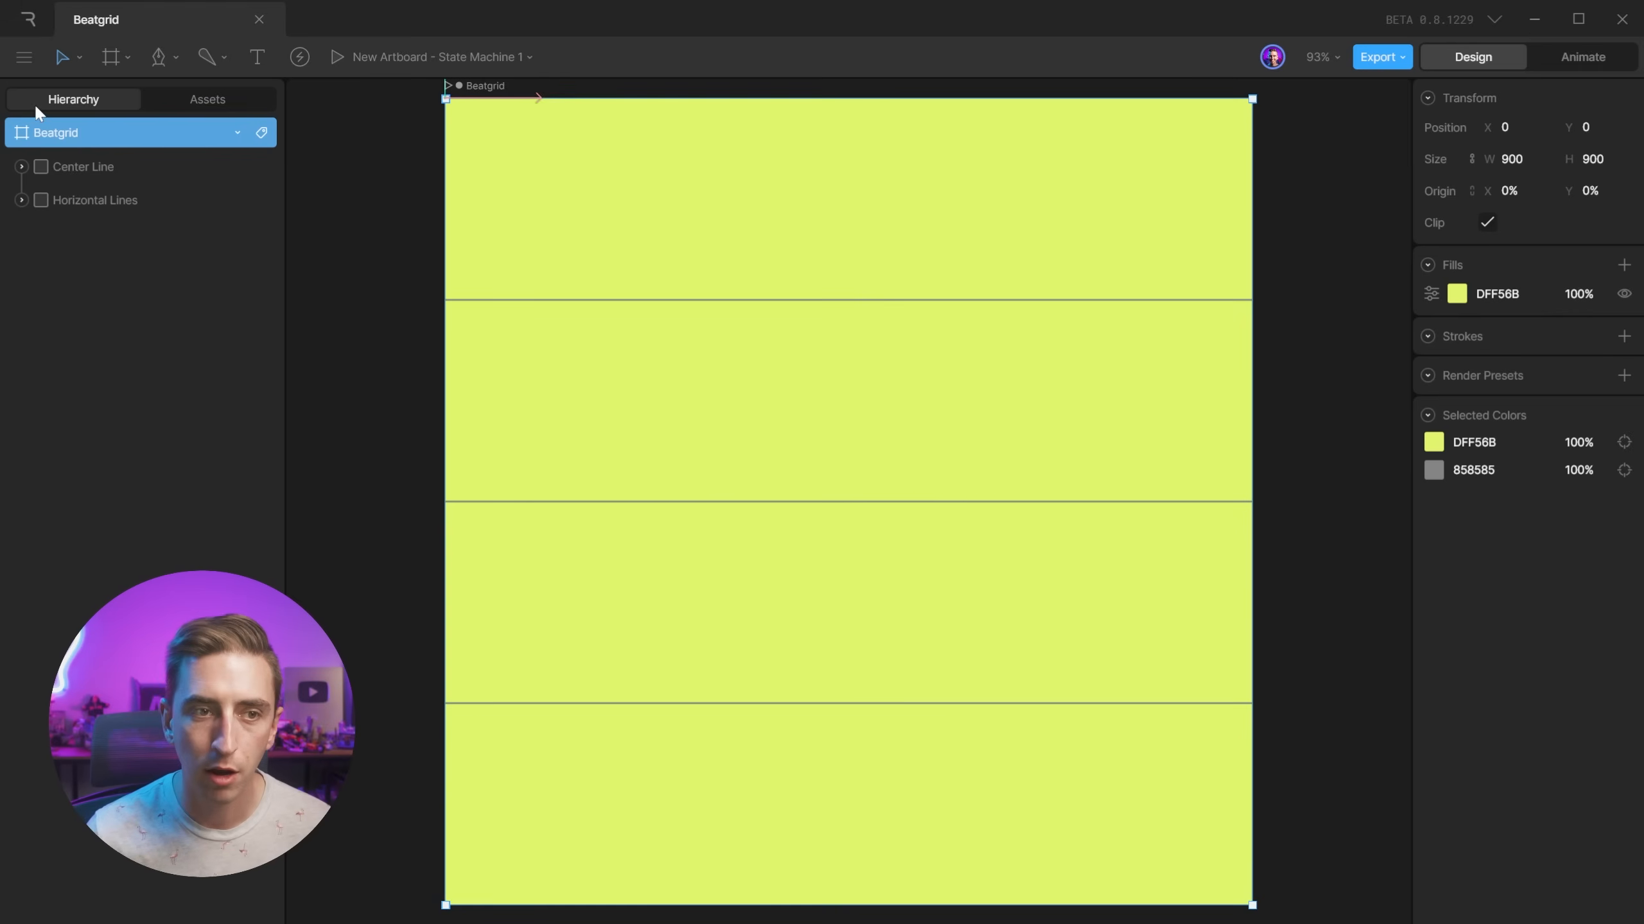
pyautogui.click(85, 173)
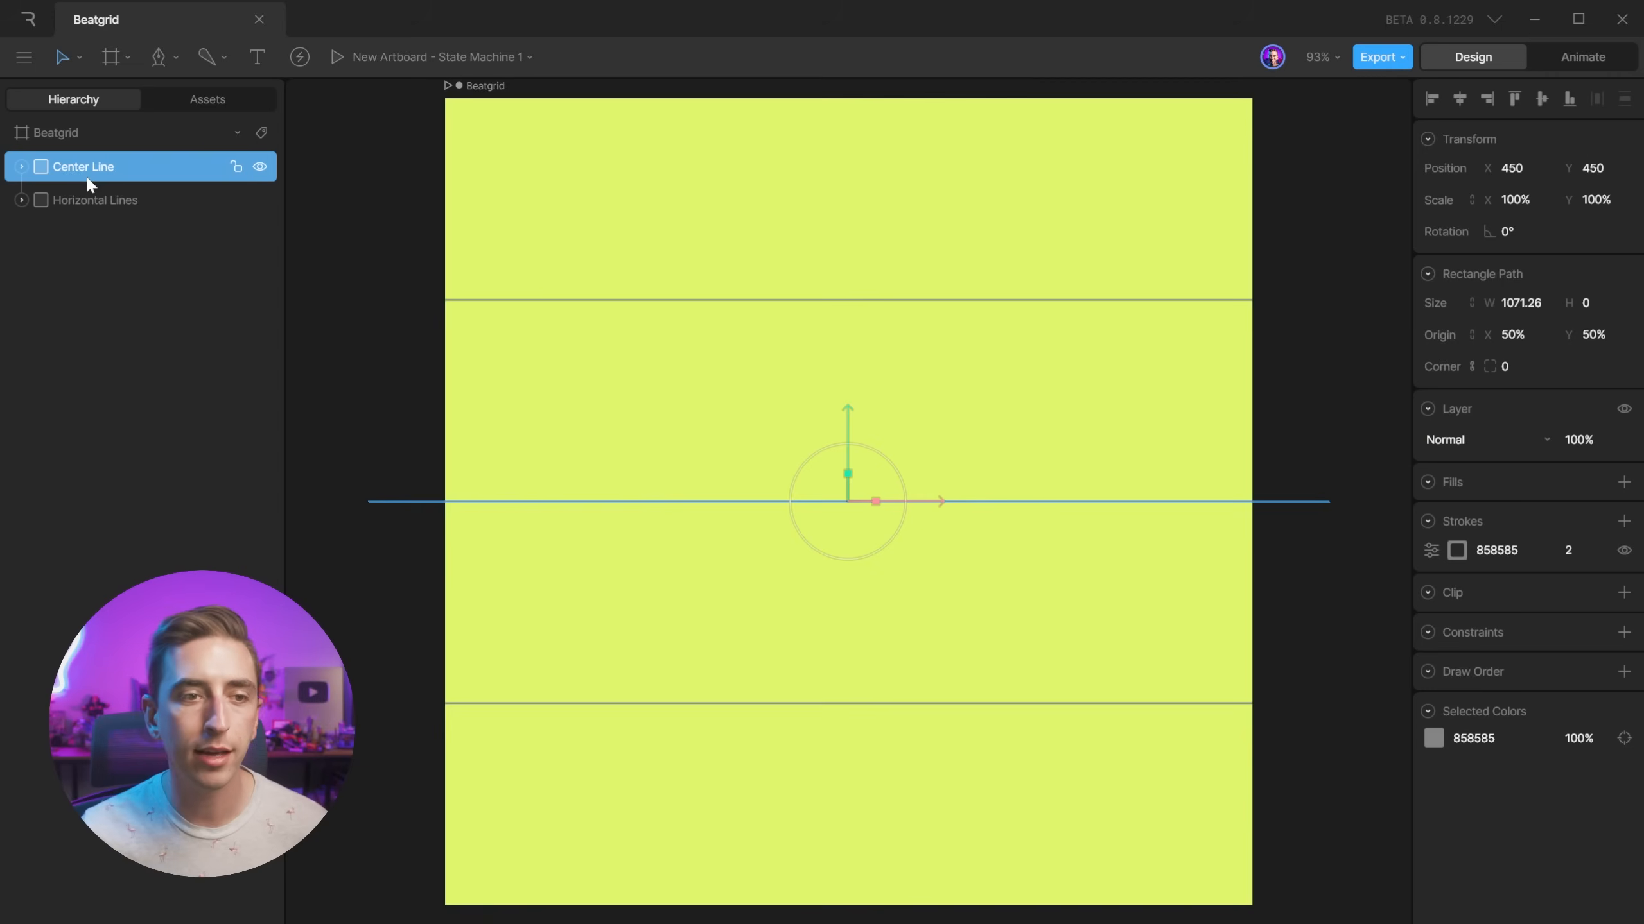
pyautogui.keyDown('shift'); pyautogui.click(79, 199); pyautogui.keyUp('shift')
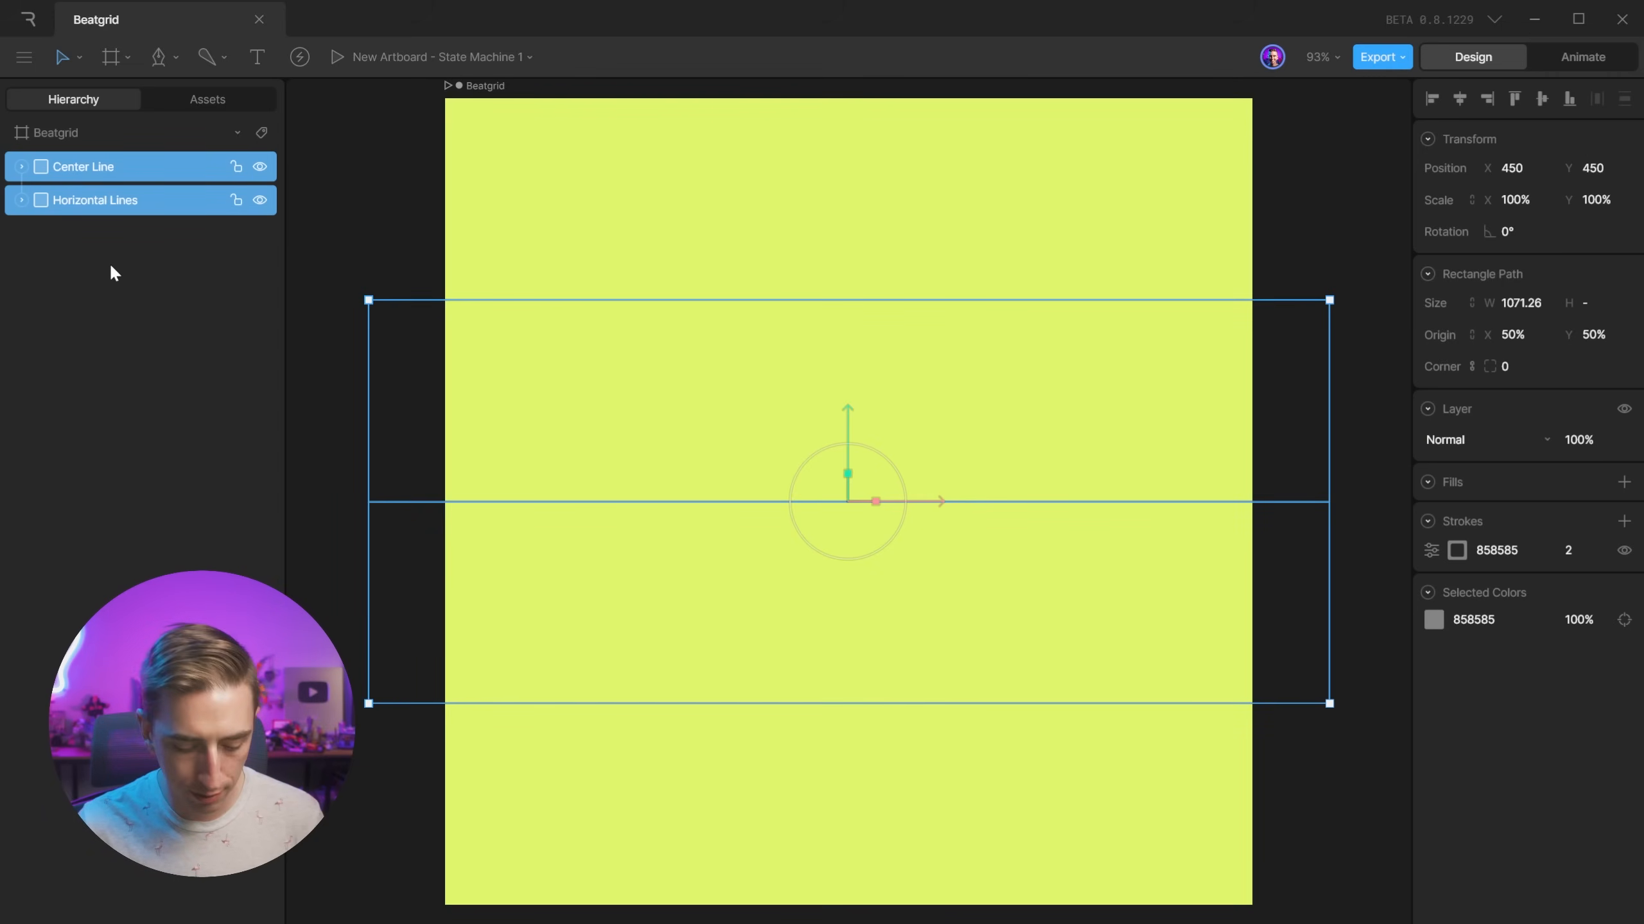
pyautogui.hotkey('ctrl', 'g')
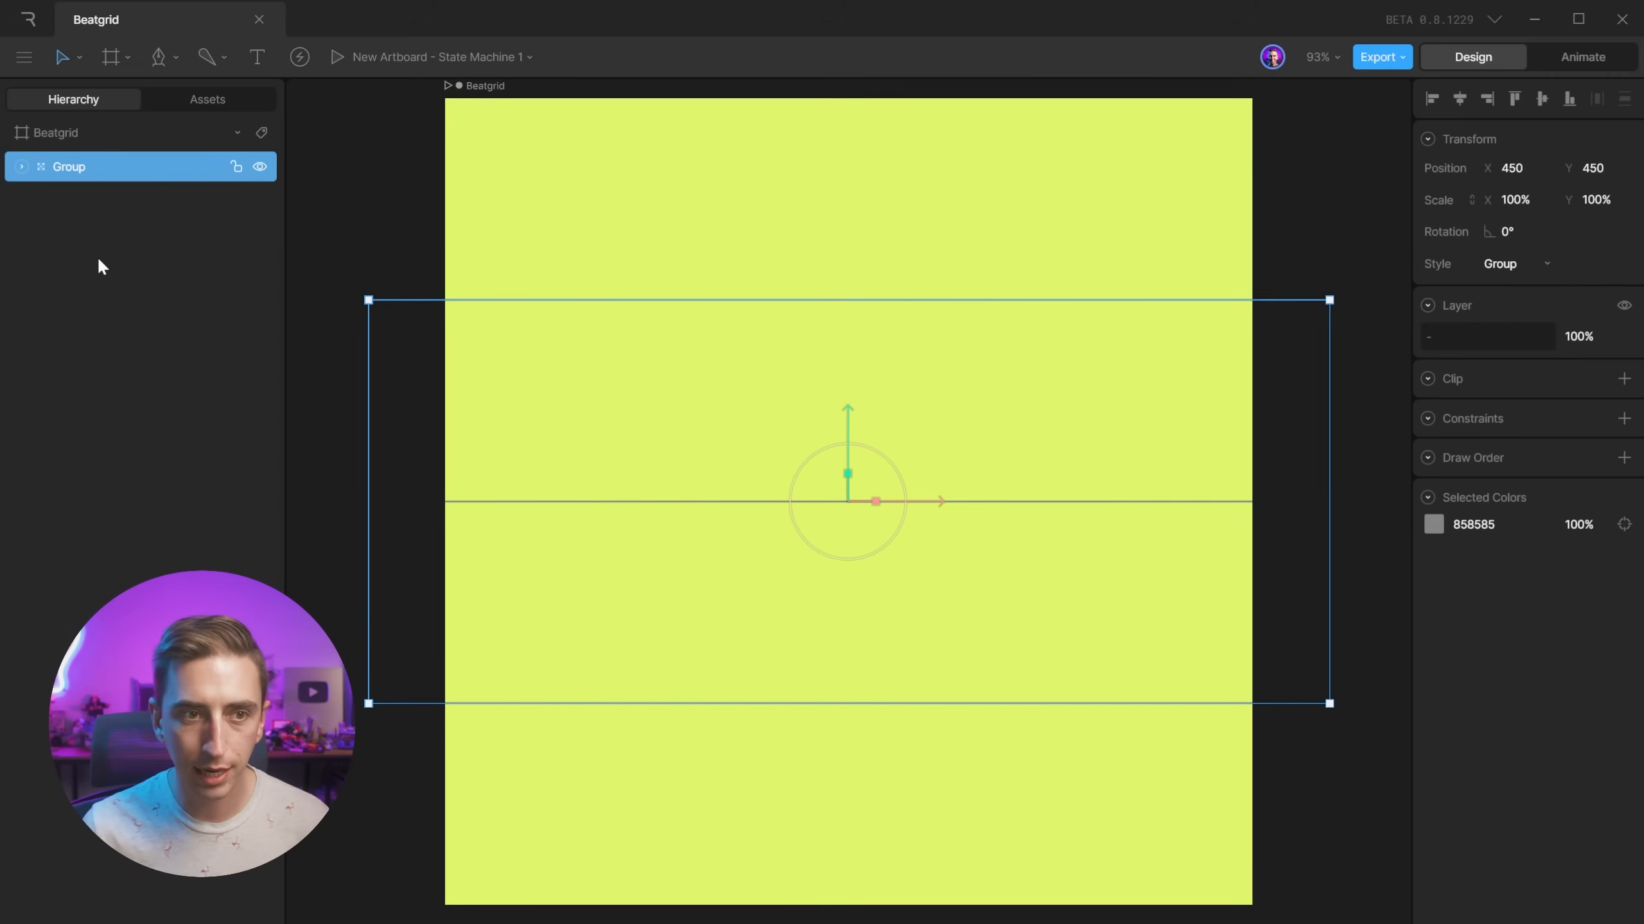
# Rename the new group Horizontal Lines, lock it and deselect it.
pyautogui.doubleClick(74, 170)
pyautogui.write('Horizontal Lines')
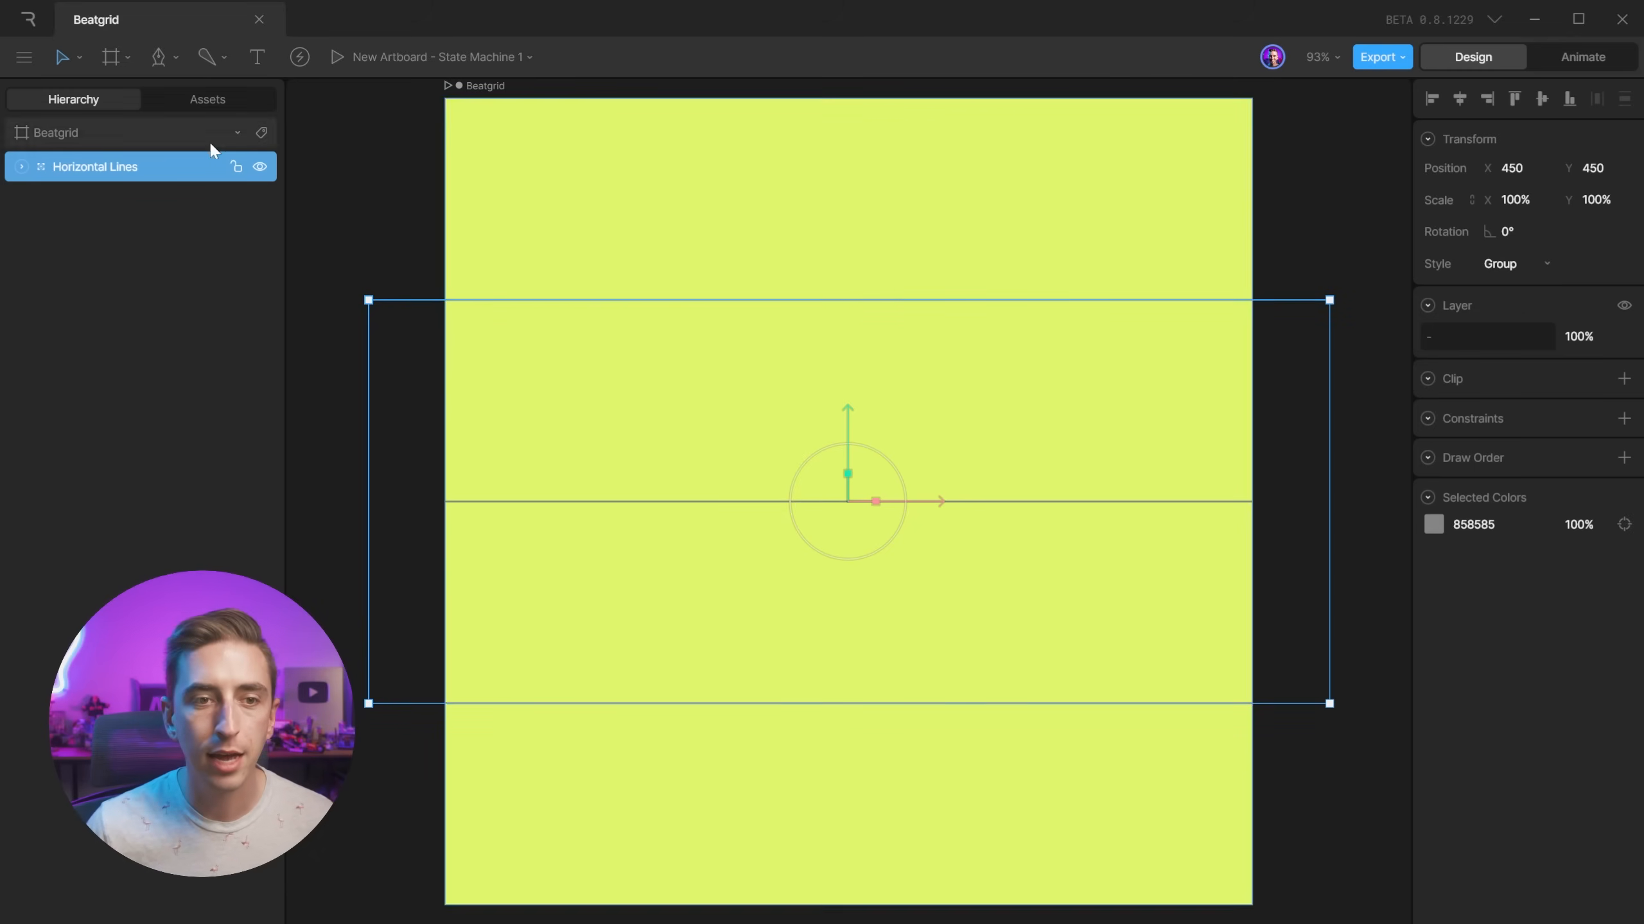
pyautogui.click(237, 167)
pyautogui.click(555, 210)
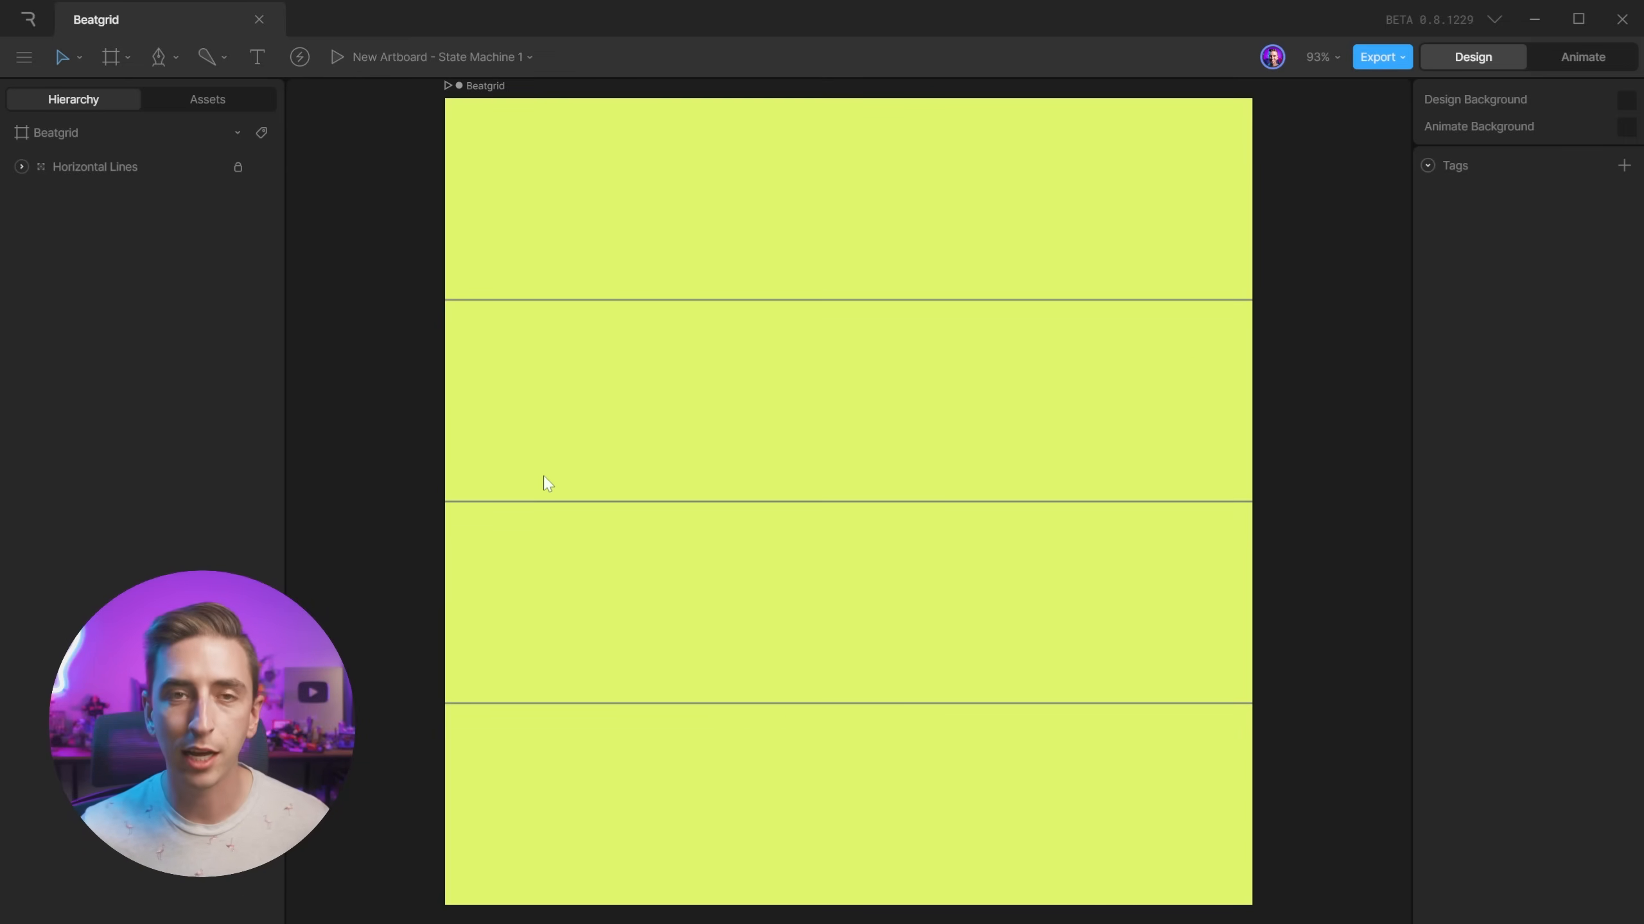
# Draw a second artboard about 896 by 896 to the right of the Beatgrid artboard.
pyautogui.scroll(-5, 903, 446)
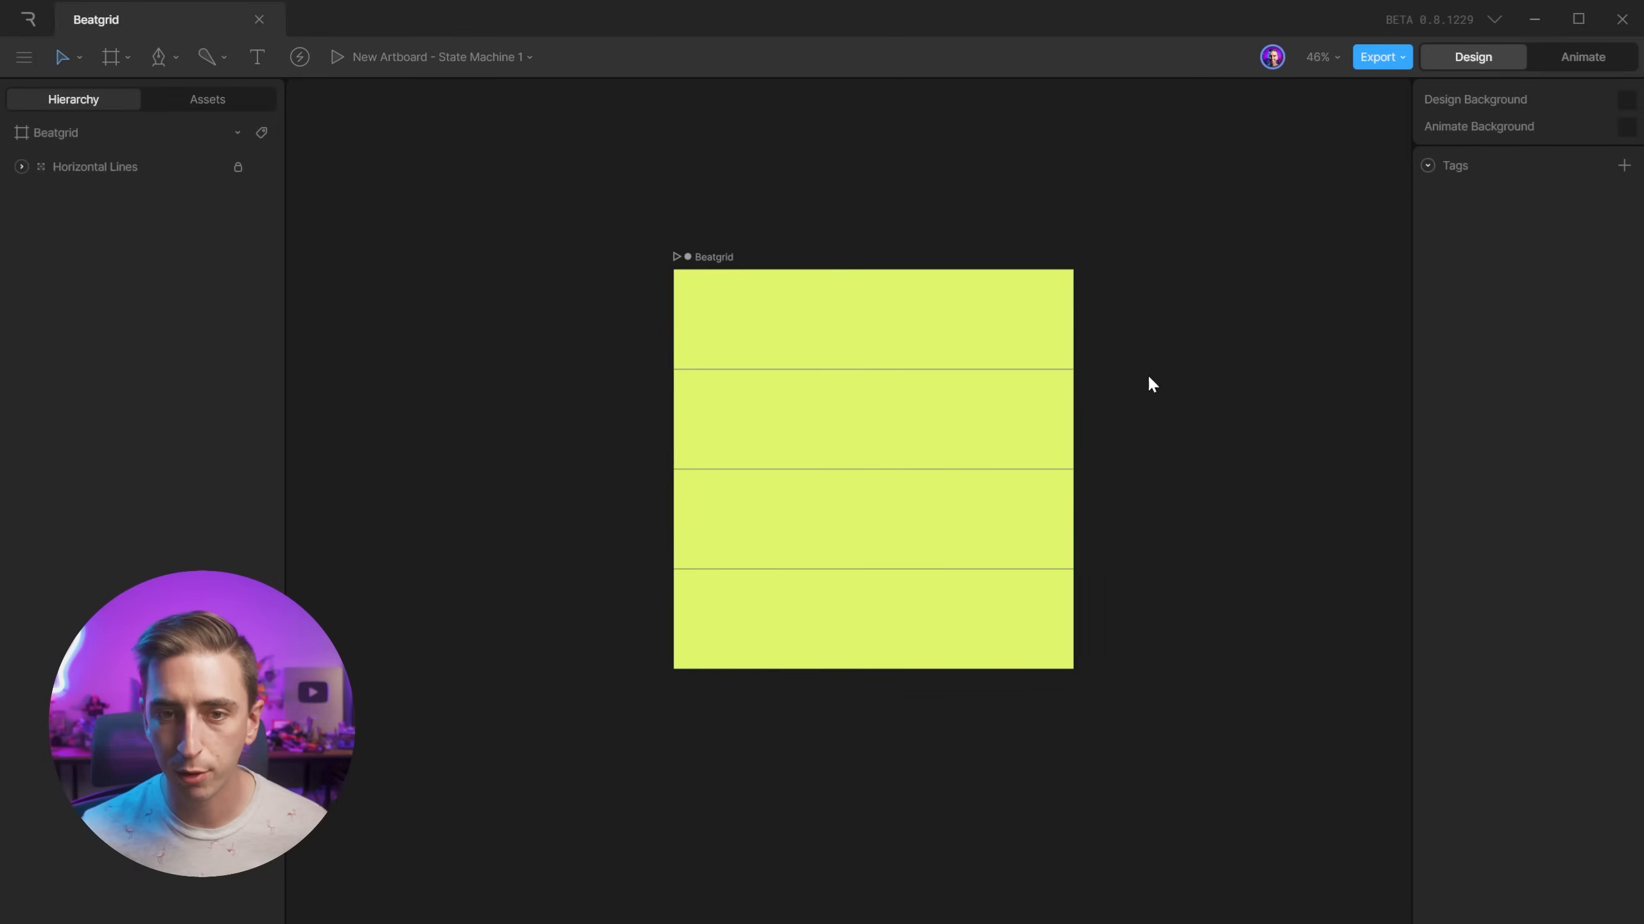
pyautogui.moveTo(1148, 382); pyautogui.dragTo(836, 389)
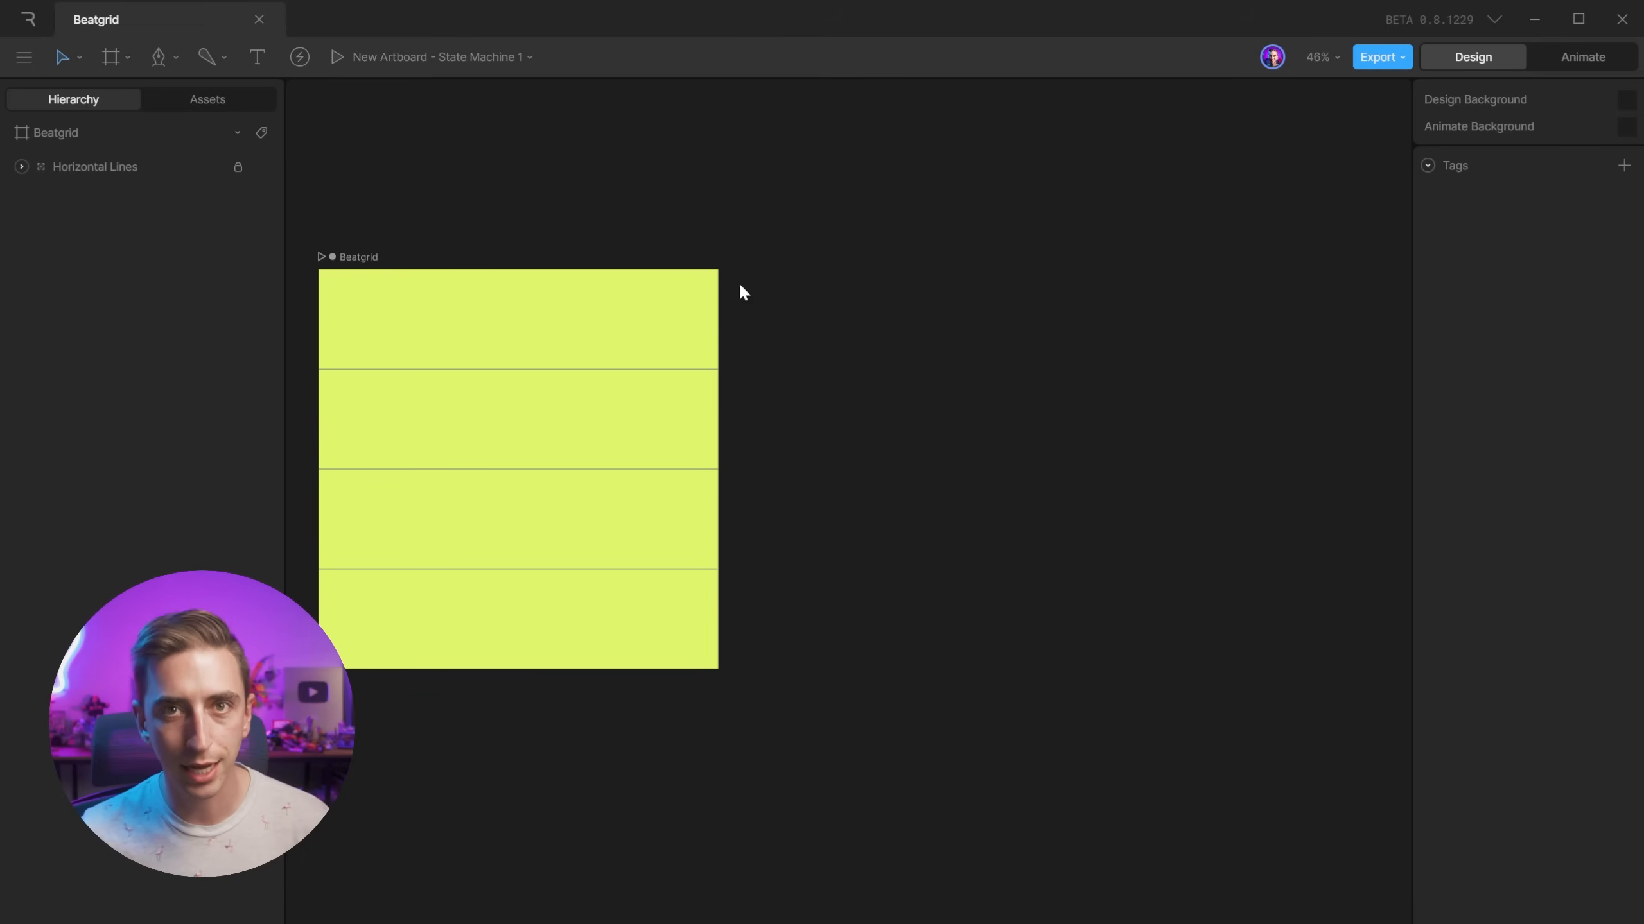
pyautogui.click(112, 59)
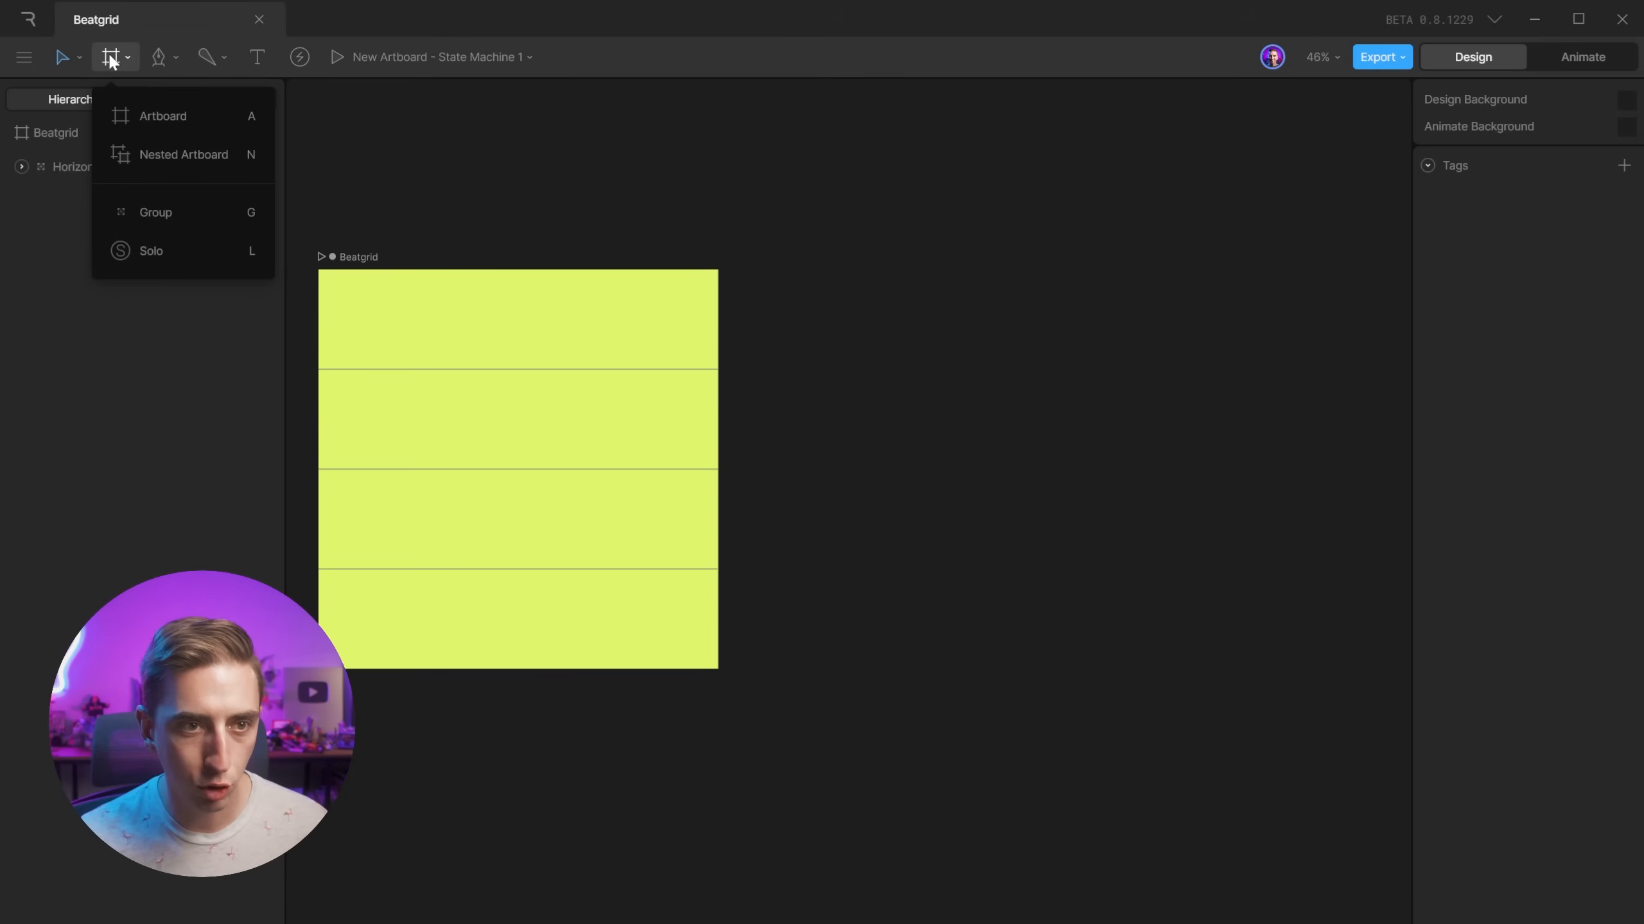
pyautogui.click(158, 120)
pyautogui.moveTo(760, 275); pyautogui.dragTo(1154, 667)
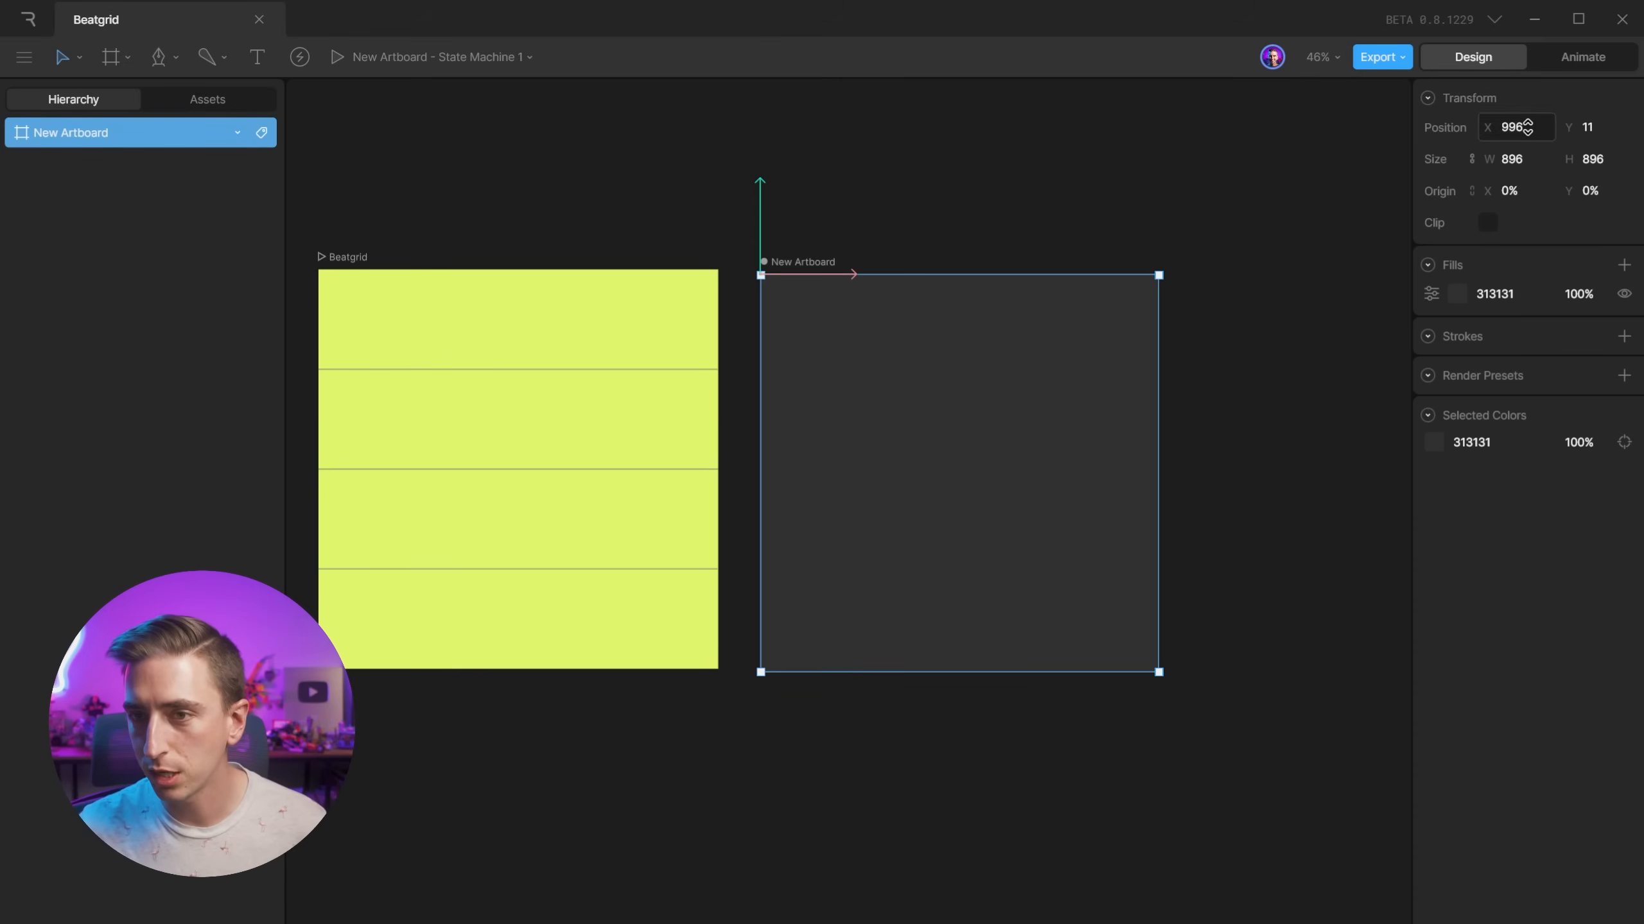
# Set the new artboard's width and height to 900 each.
pyautogui.click(1509, 160)
pyautogui.write('900')
pyautogui.press('Tab')
pyautogui.write('900')
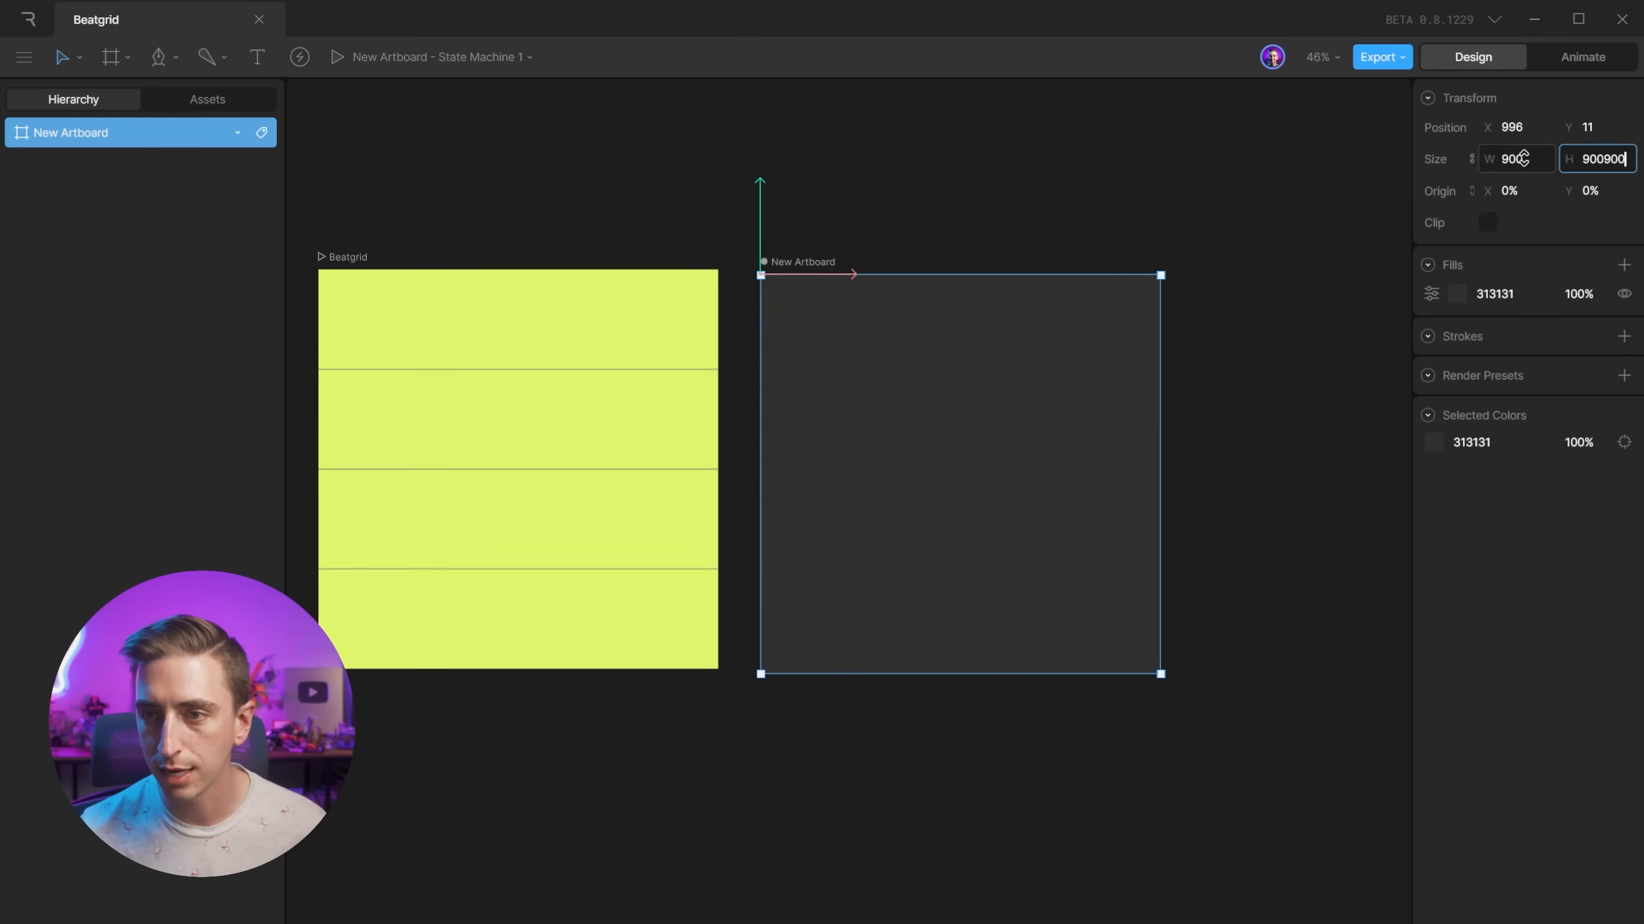
pyautogui.press('BackSpace')
pyautogui.press('BackSpace')
pyautogui.press('BackSpace')
pyautogui.press('BackSpace')
pyautogui.press('BackSpace')
pyautogui.write('00')
pyautogui.press('Return')
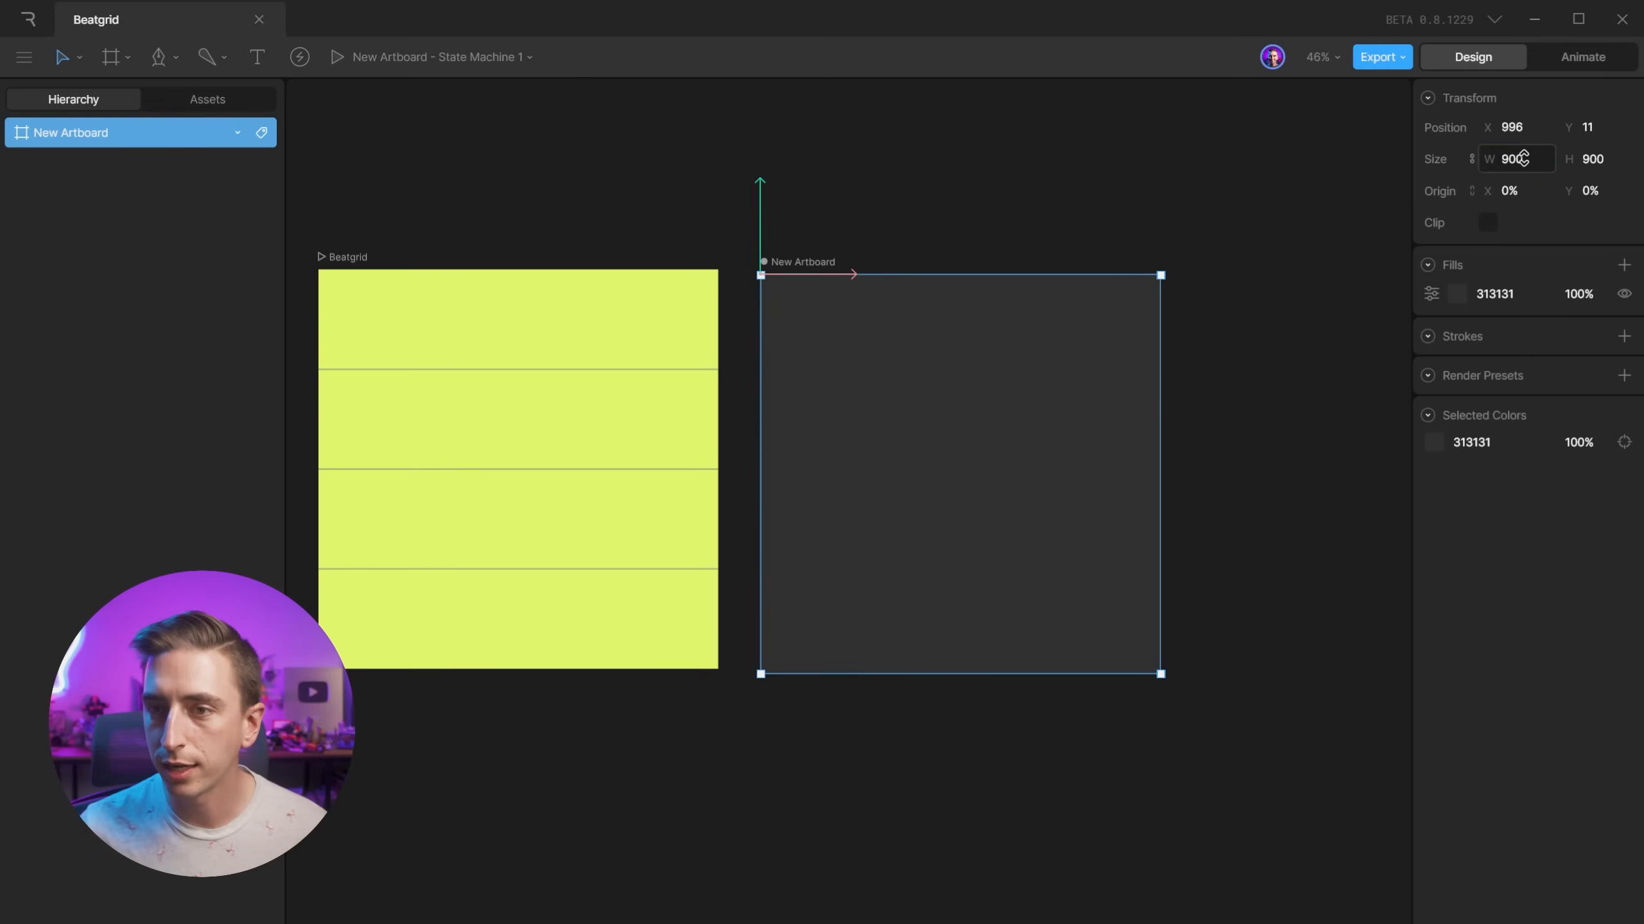
# Set the new artboard's Y position to 0 and move it right to an X position of about 1167.
pyautogui.click(1576, 127)
pyautogui.write('0')
pyautogui.press('Return')
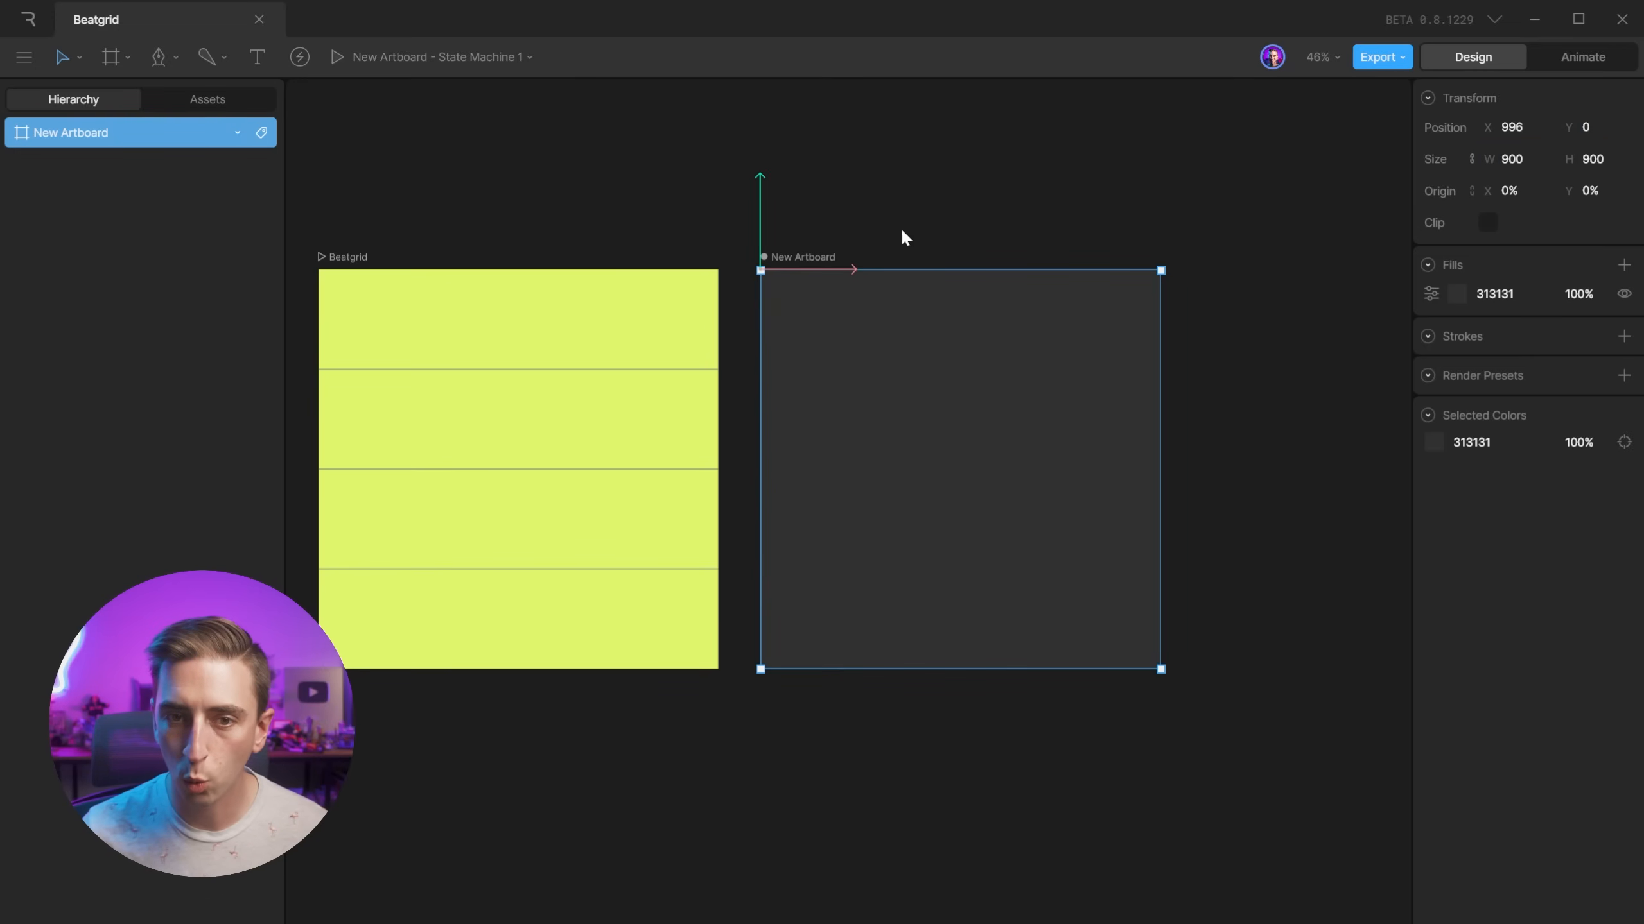
pyautogui.moveTo(796, 271); pyautogui.dragTo(875, 269)
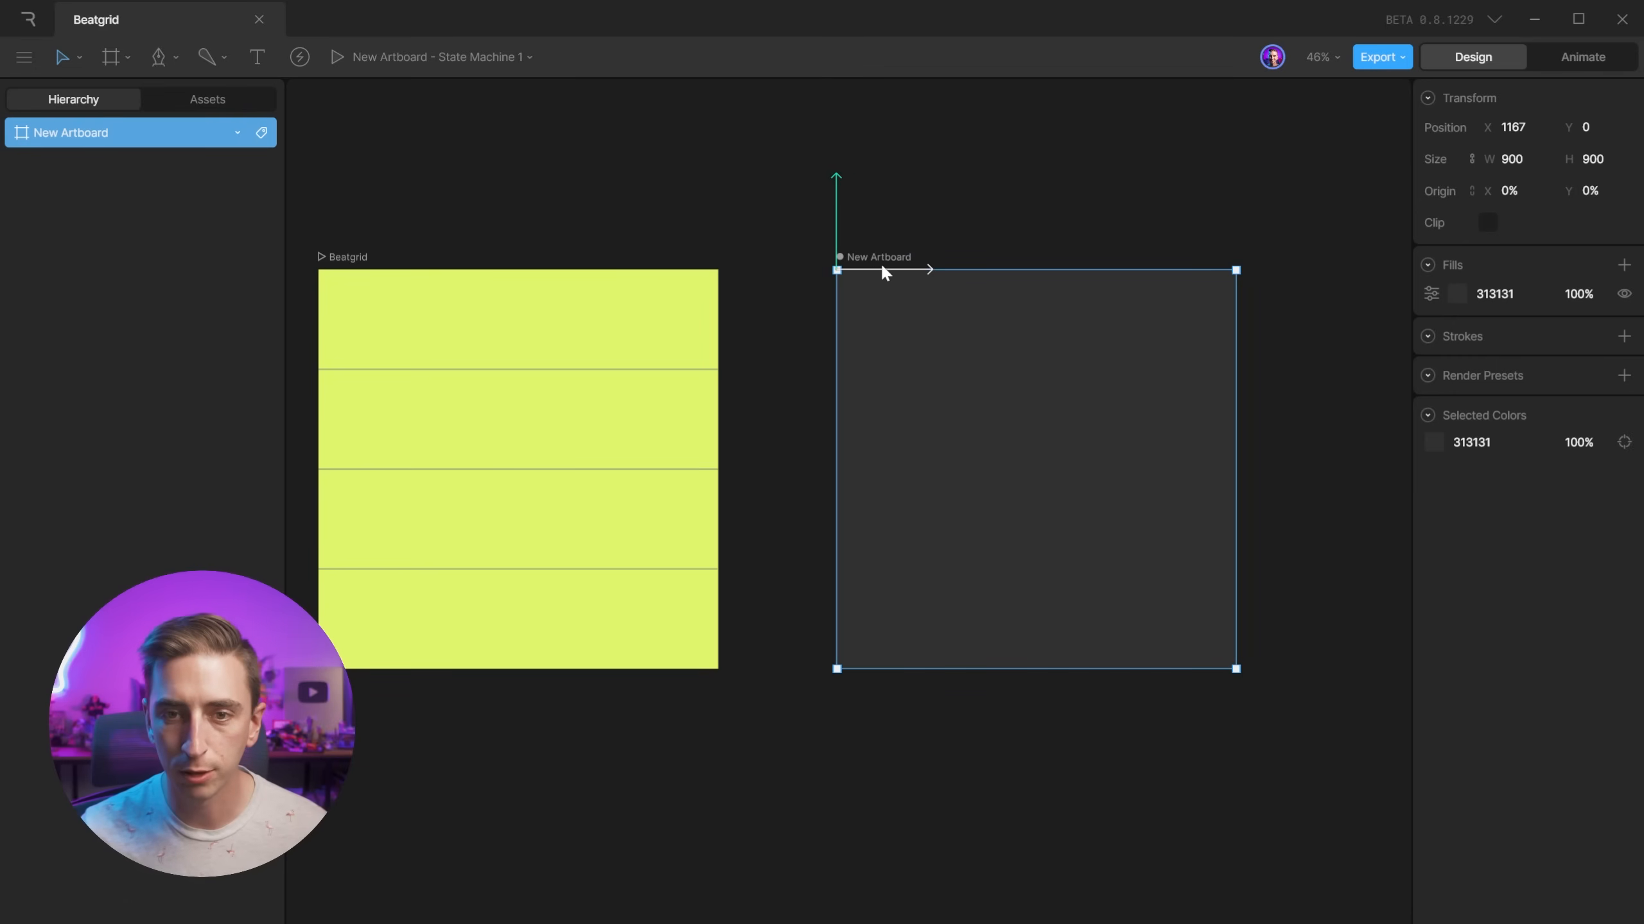
# Rename the new artboard Vertical Line.
pyautogui.doubleClick(881, 257)
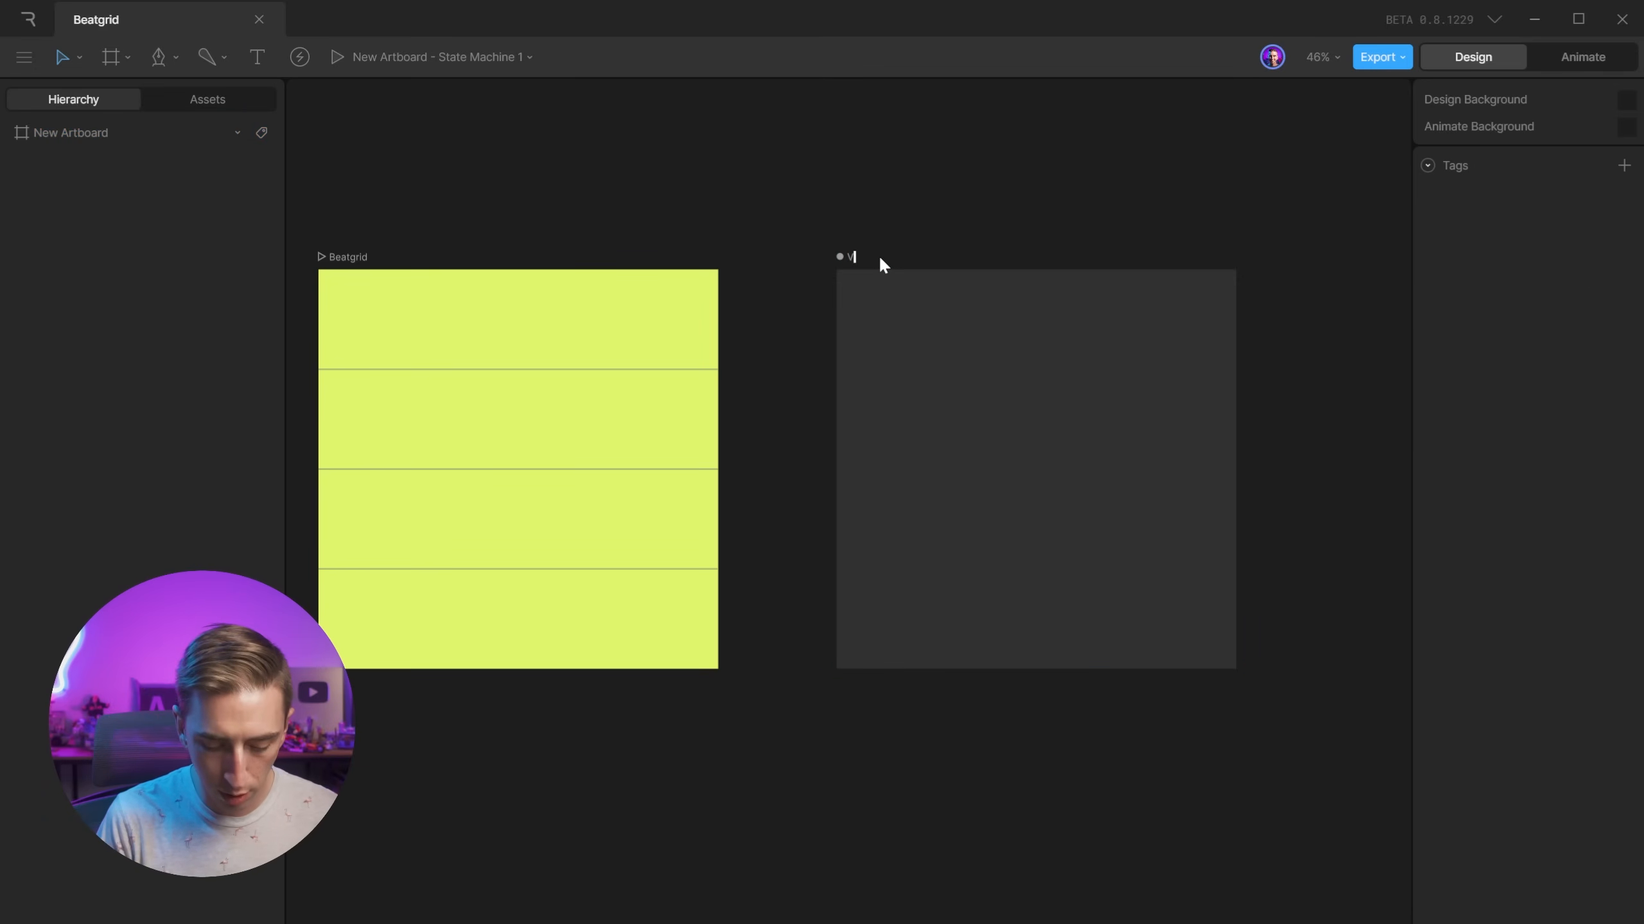
pyautogui.write('Vertical Line')
pyautogui.press('Return')
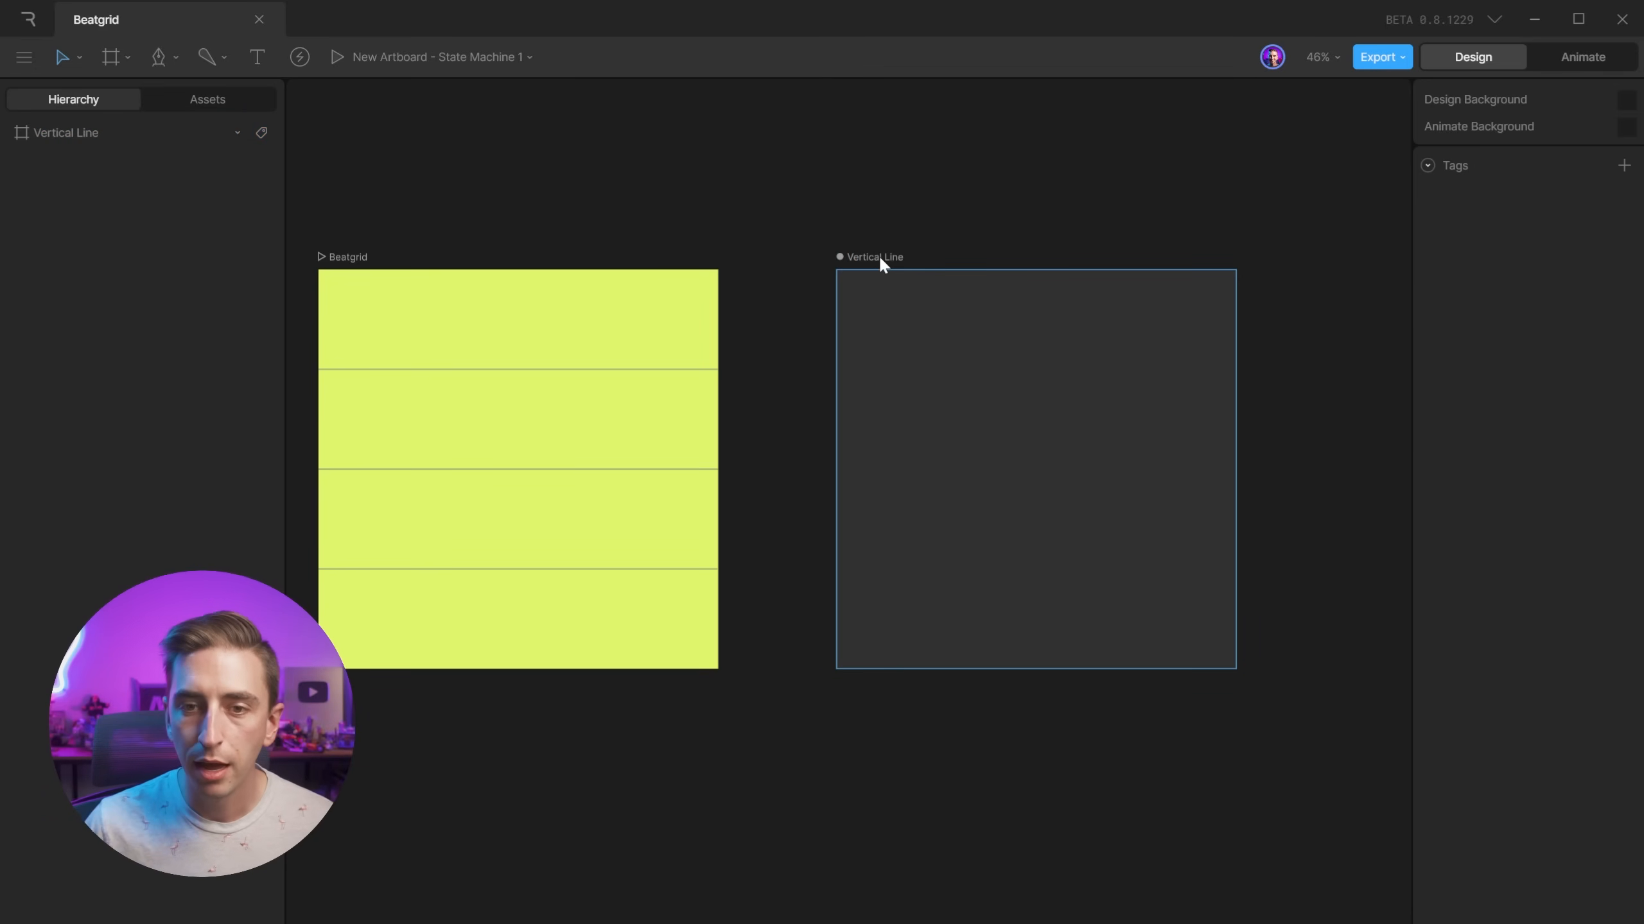
# Delete the Vertical Line artboard's 313131 fill to give it a transparent background.
pyautogui.click(969, 329)
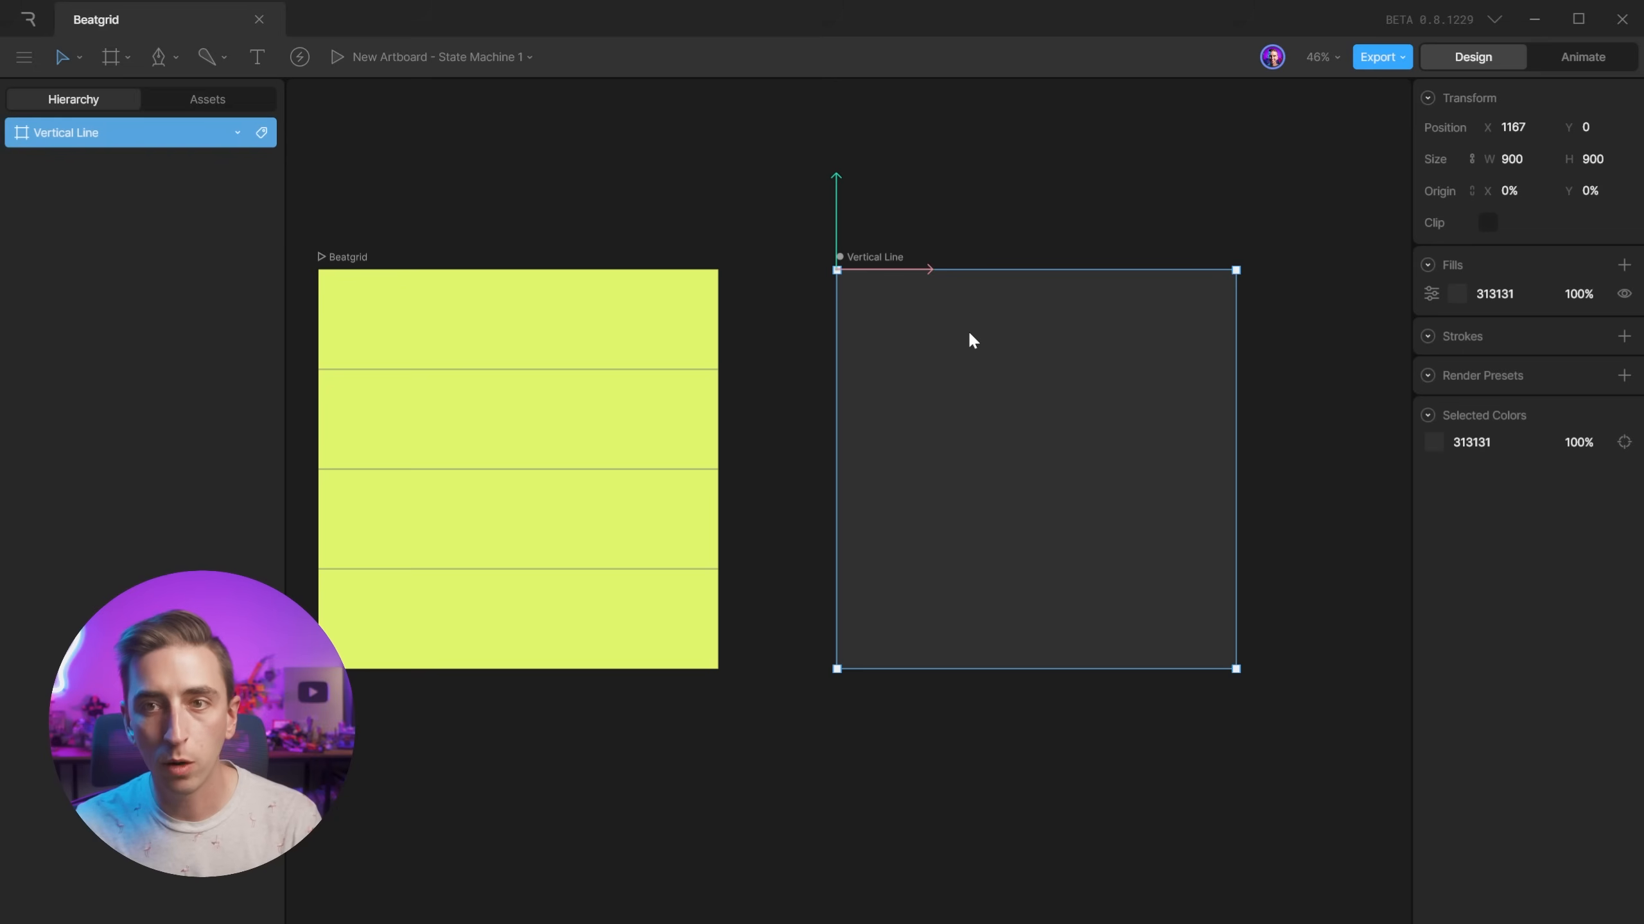
pyautogui.rightClick(1499, 305)
pyautogui.click(1535, 315)
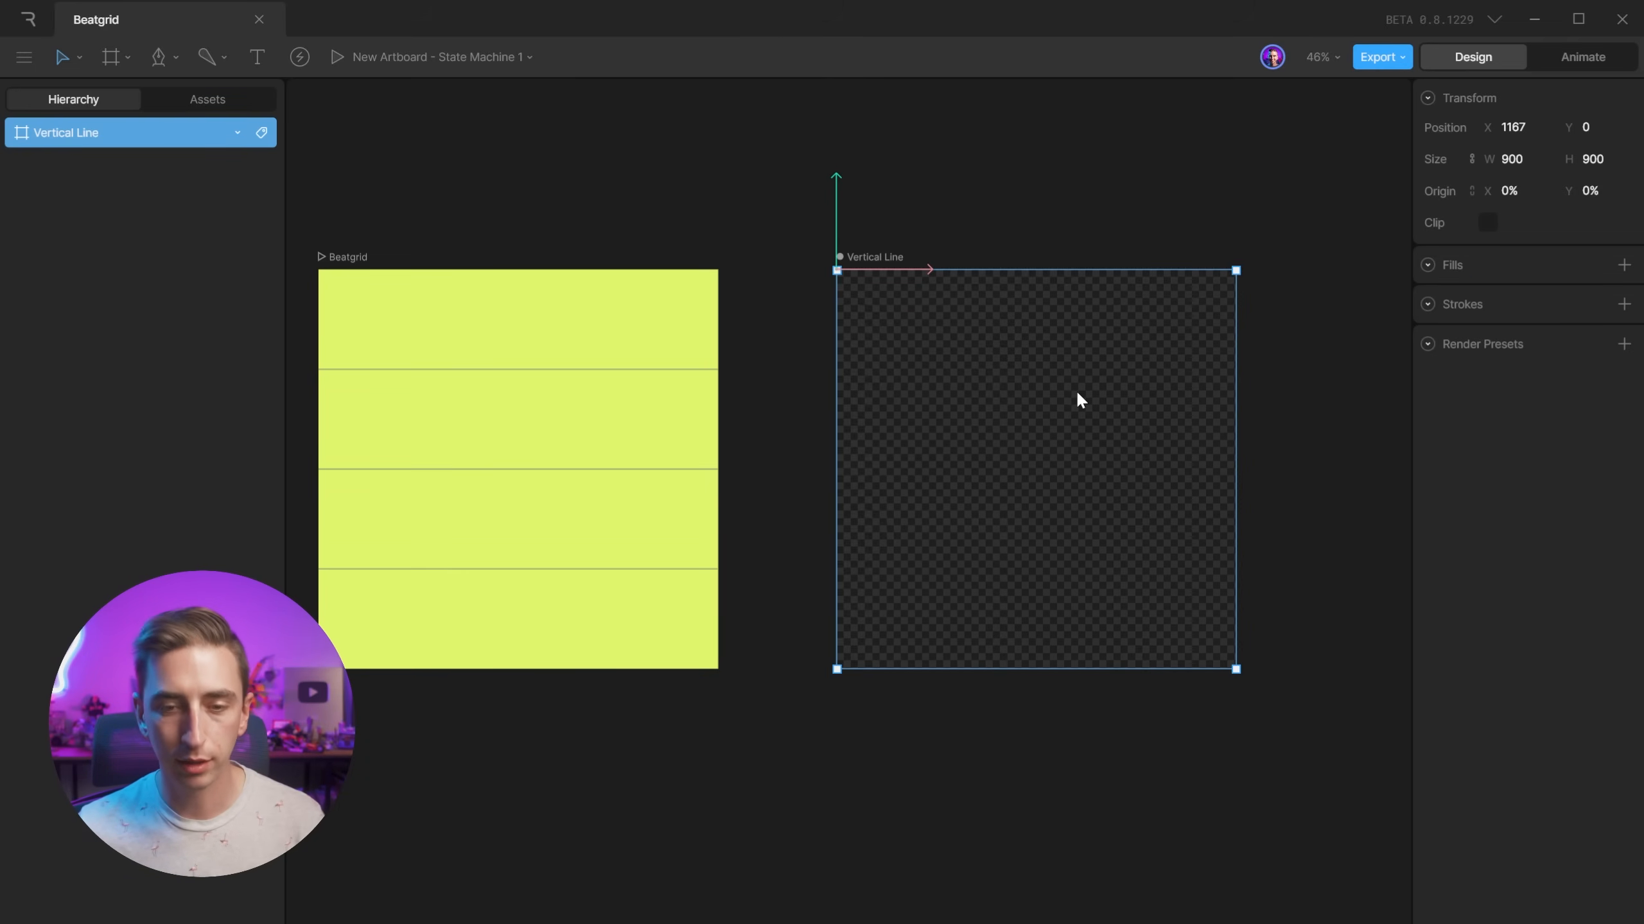
# Draw a rectangle about 158 by 602 on the Vertical Line artboard and center it horizontally and vertically.
pyautogui.press('r')
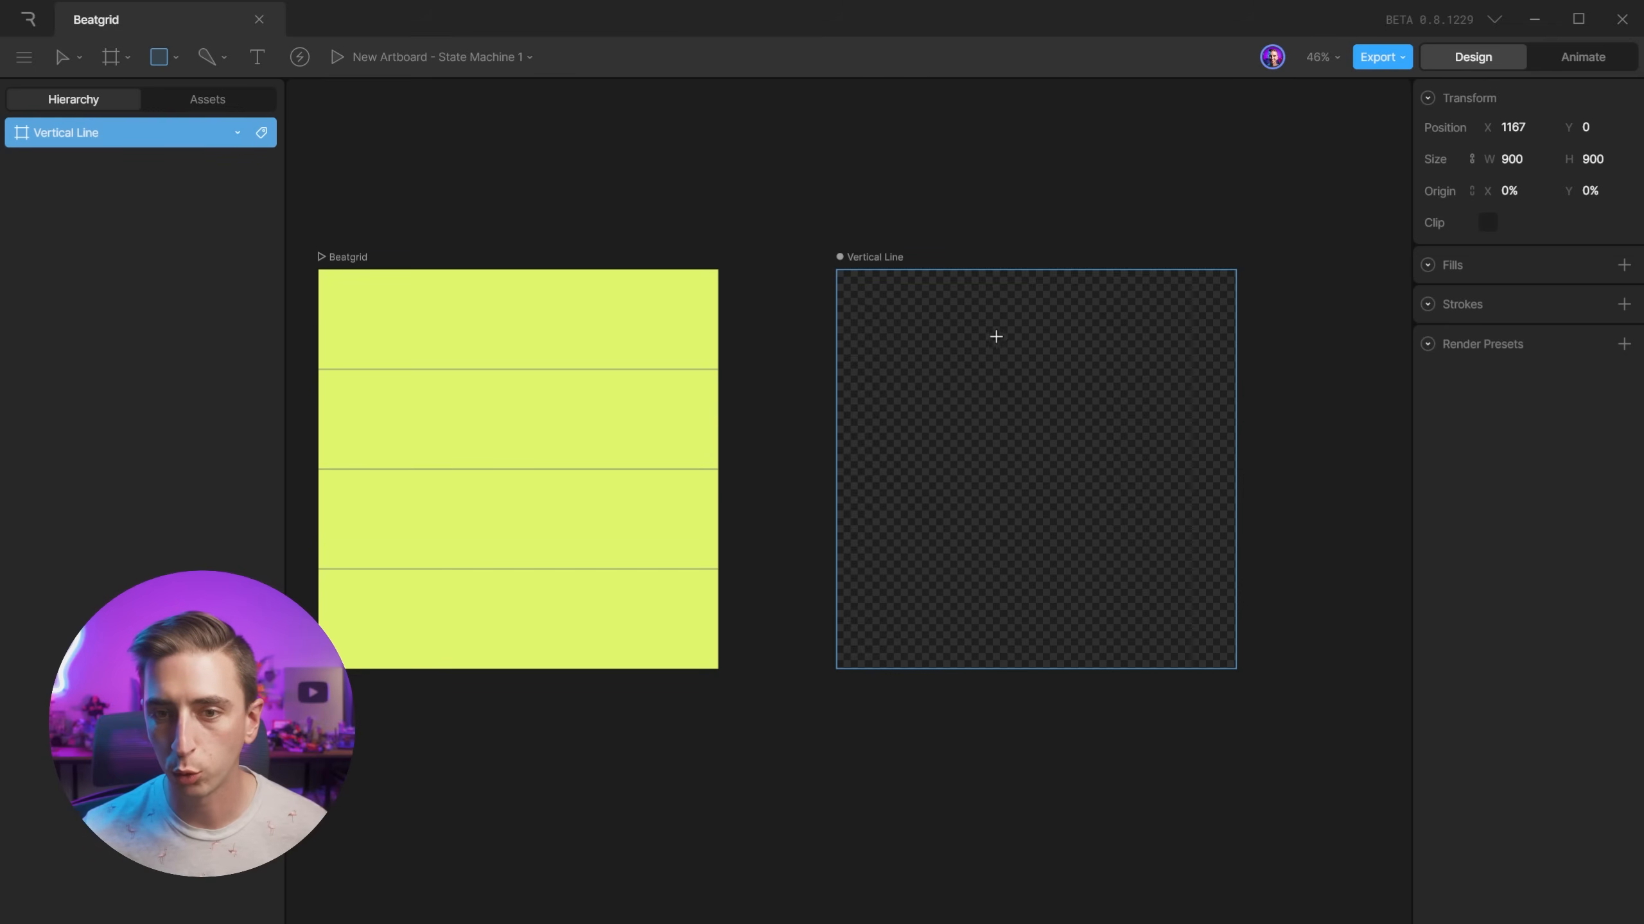
pyautogui.moveTo(1003, 336)
pyautogui.mouseDown()
pyautogui.moveTo(1069, 620)
pyautogui.moveTo(1074, 605)
pyautogui.mouseUp()
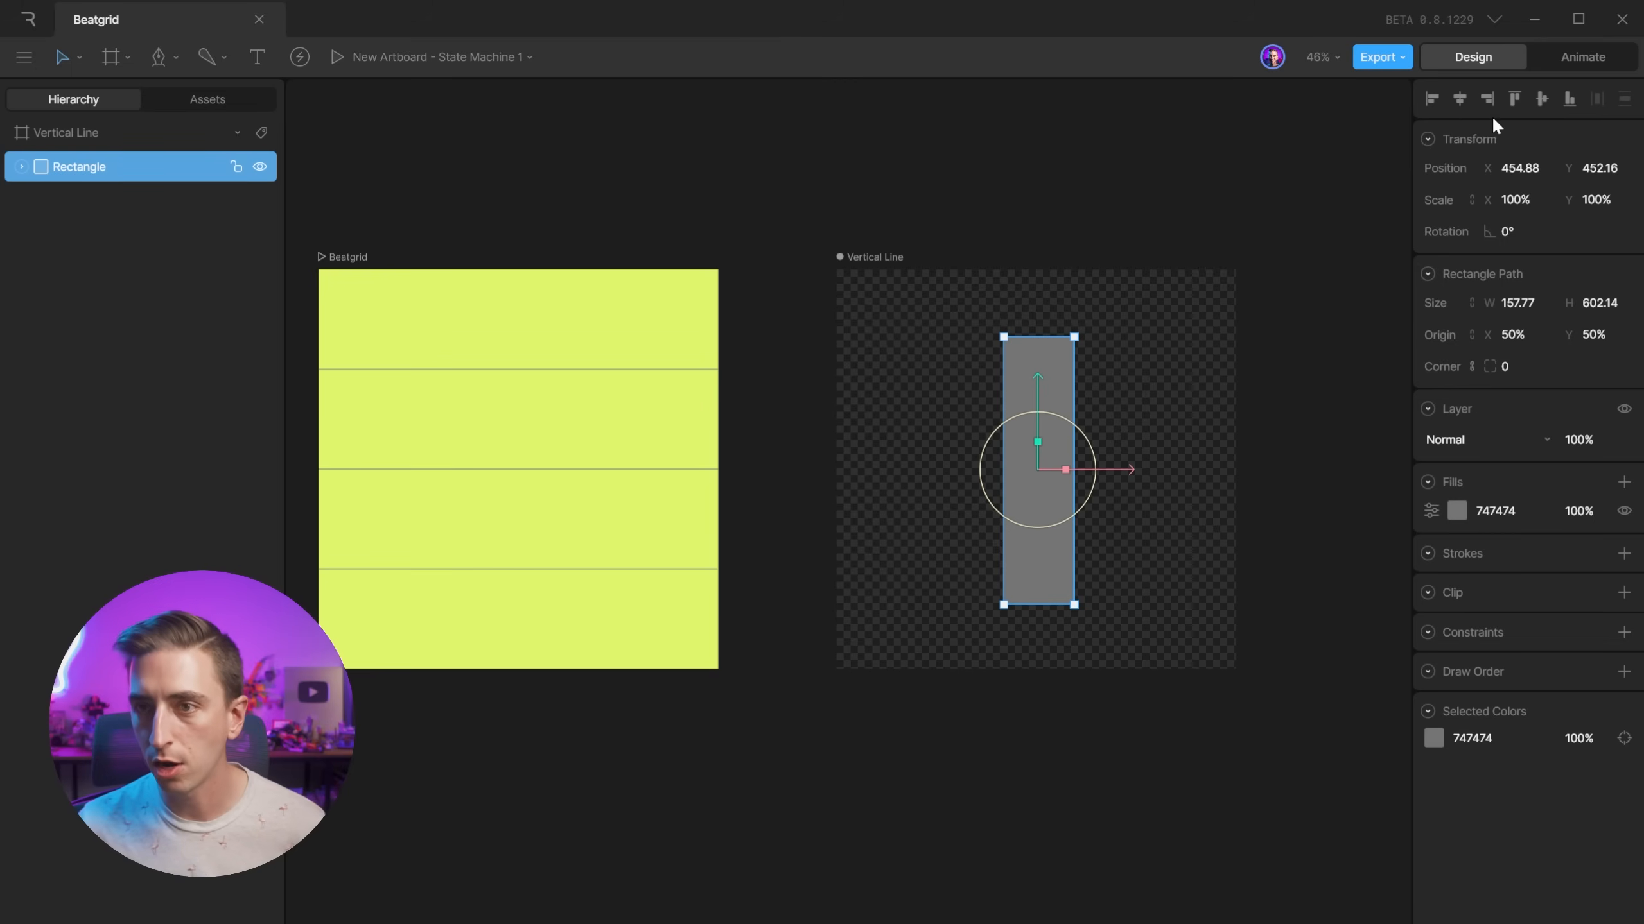
pyautogui.click(1462, 96)
pyautogui.click(1542, 99)
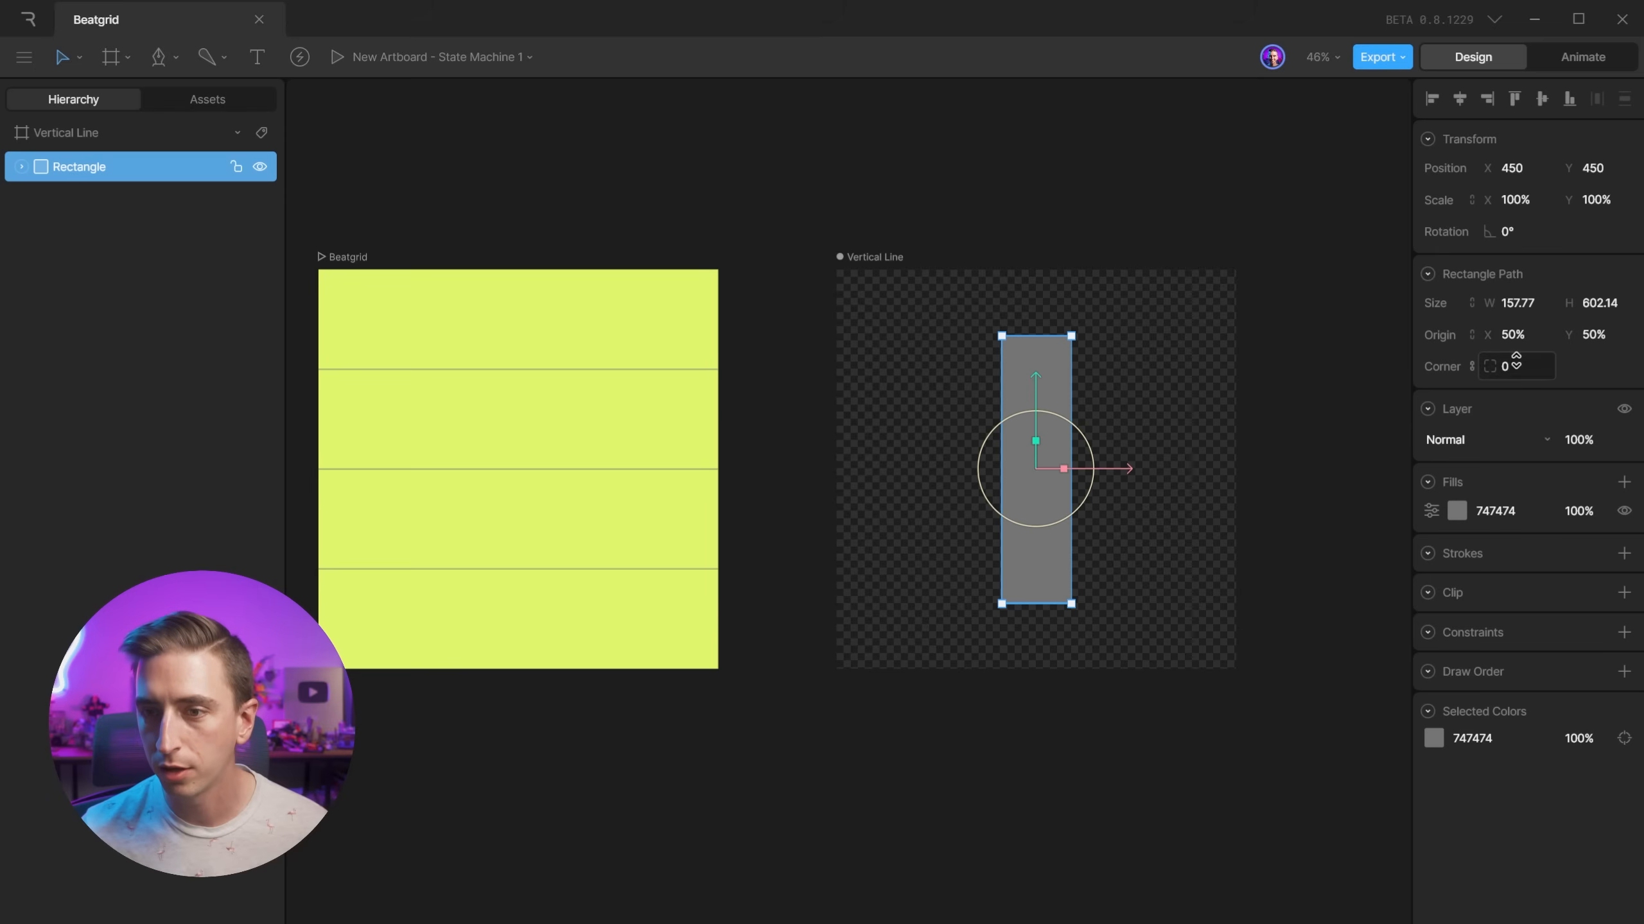
# Set the rectangle's width to 0 and its height to 900 so that it forms a vertical line.
pyautogui.click(1516, 303)
pyautogui.write('0')
pyautogui.press('Return')
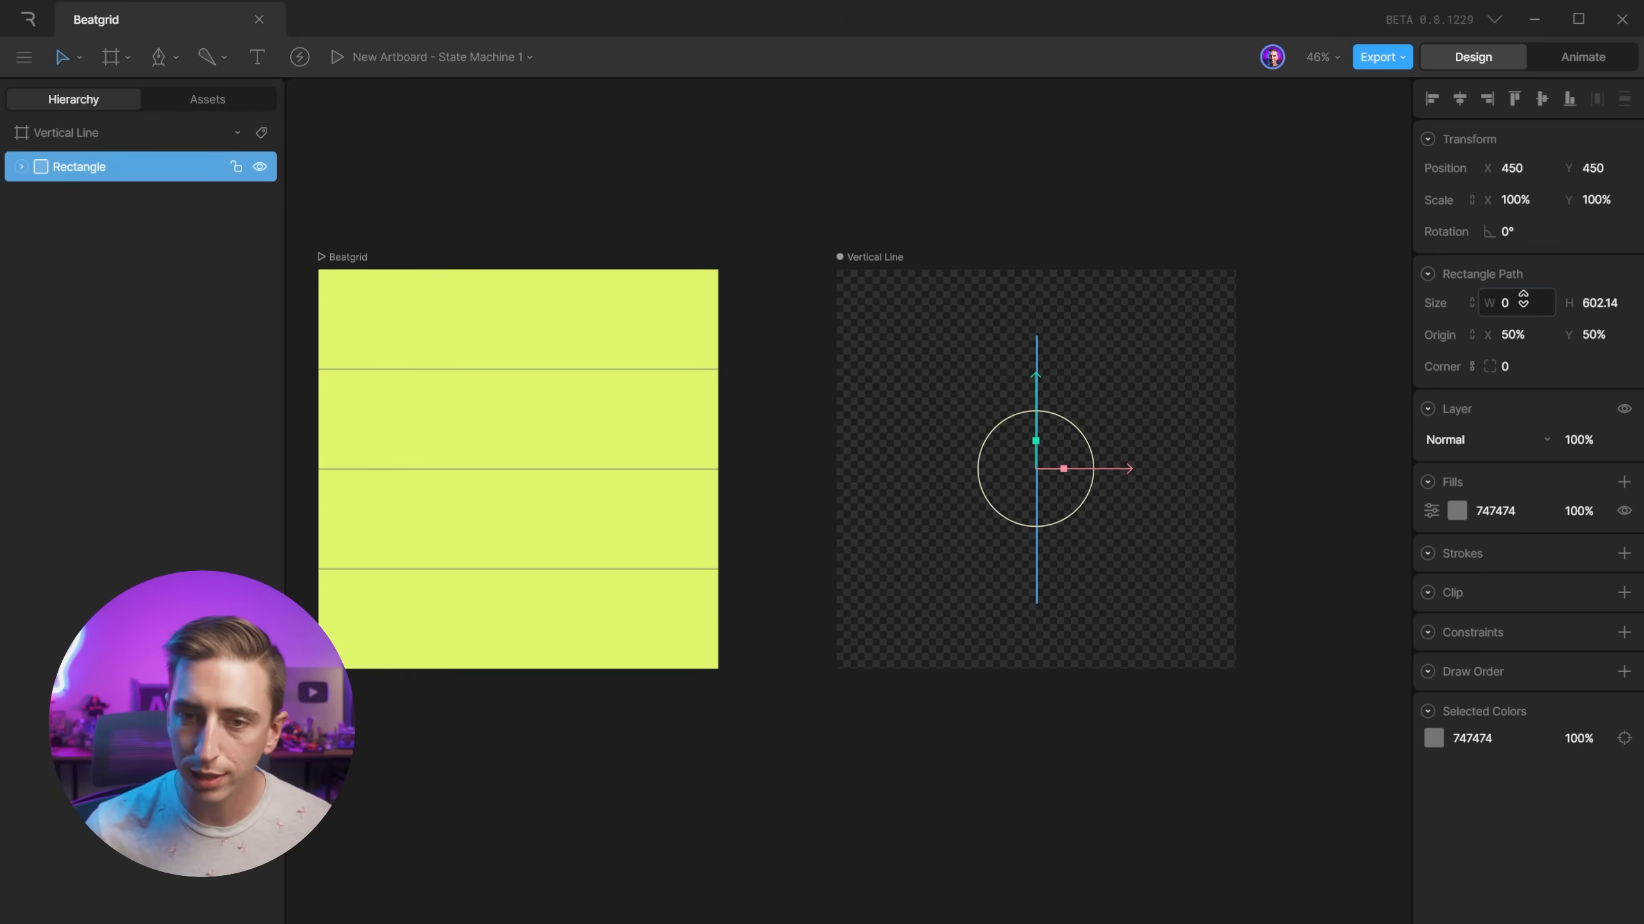
pyautogui.press('Tab')
pyautogui.write('900')
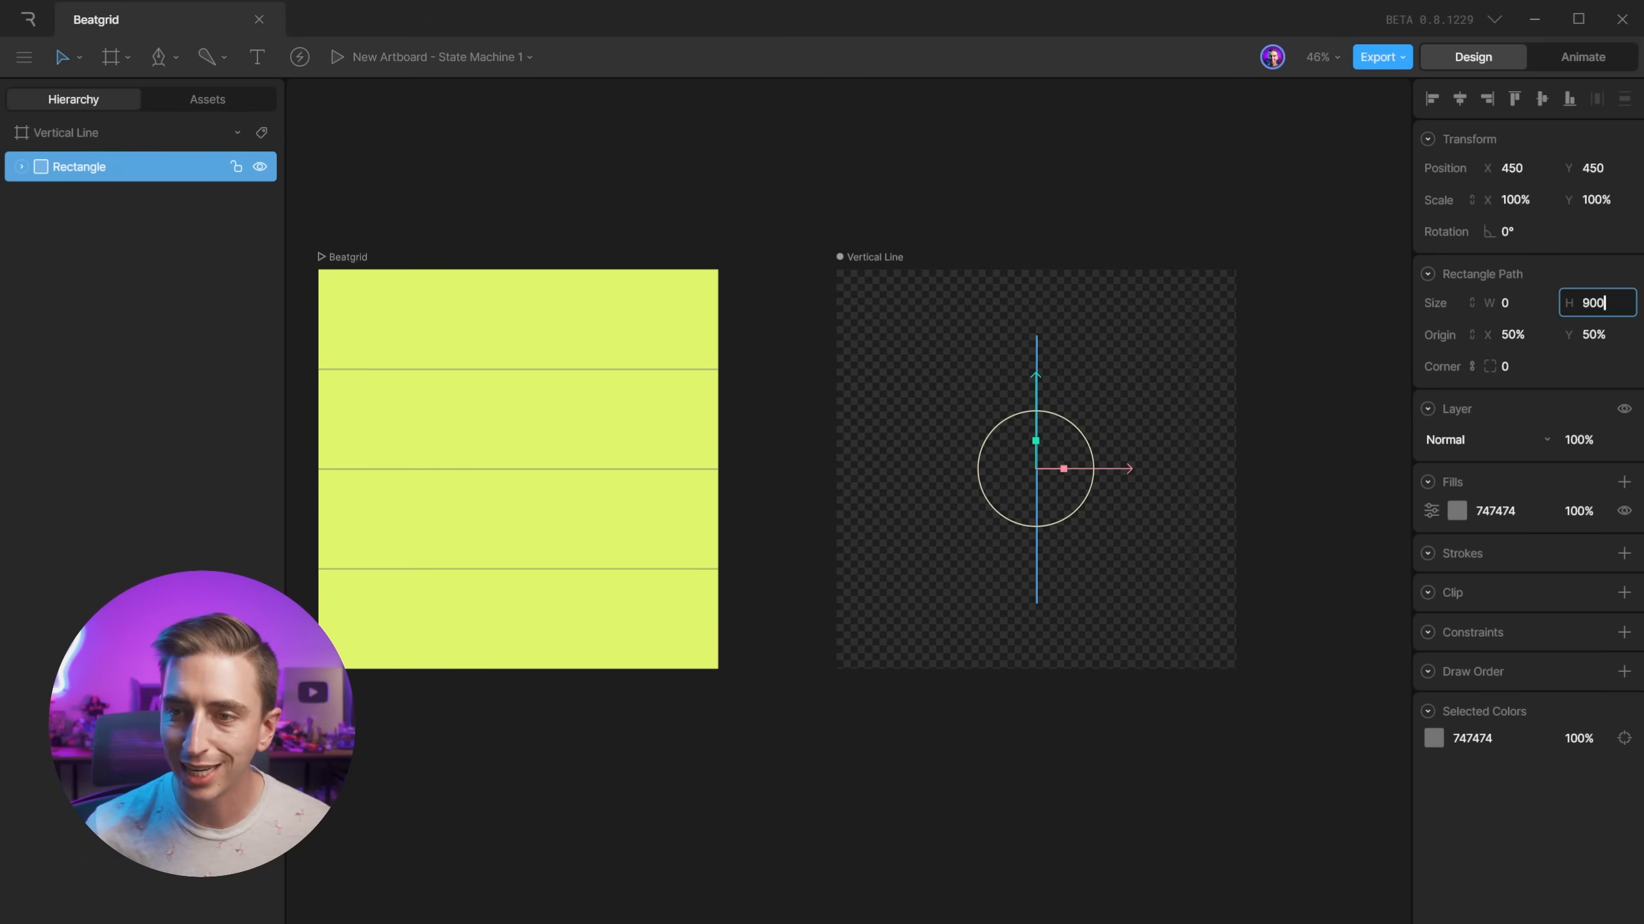
pyautogui.press('Return')
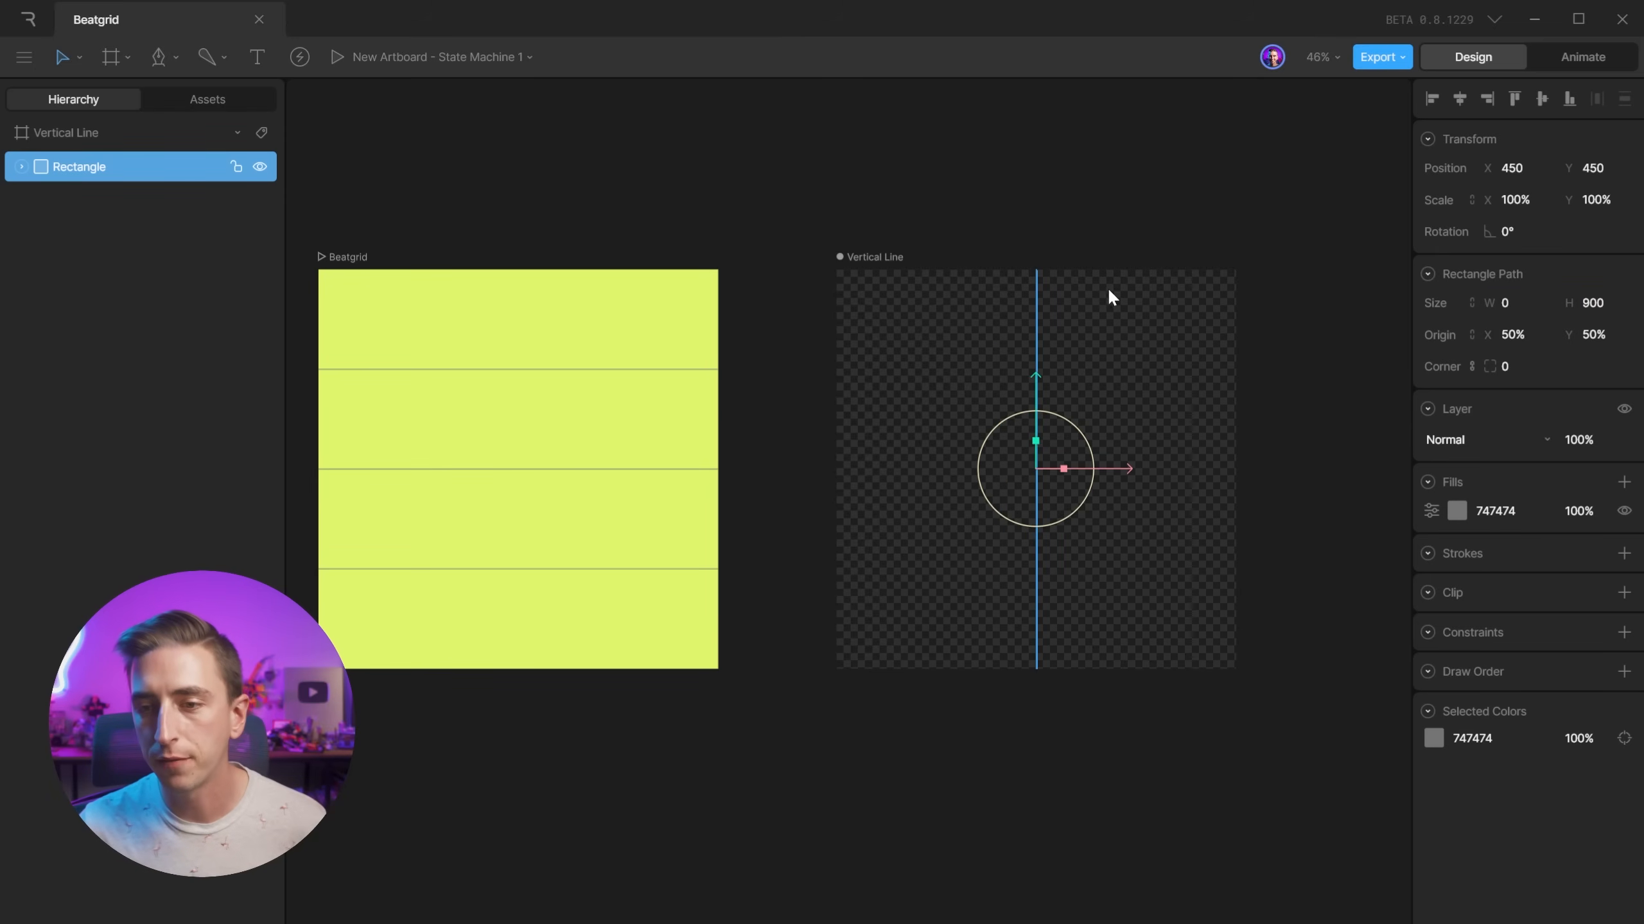
# Replace the rectangle's 747474 fill with a 858585 stroke of thickness 2.
pyautogui.rightClick(1496, 511)
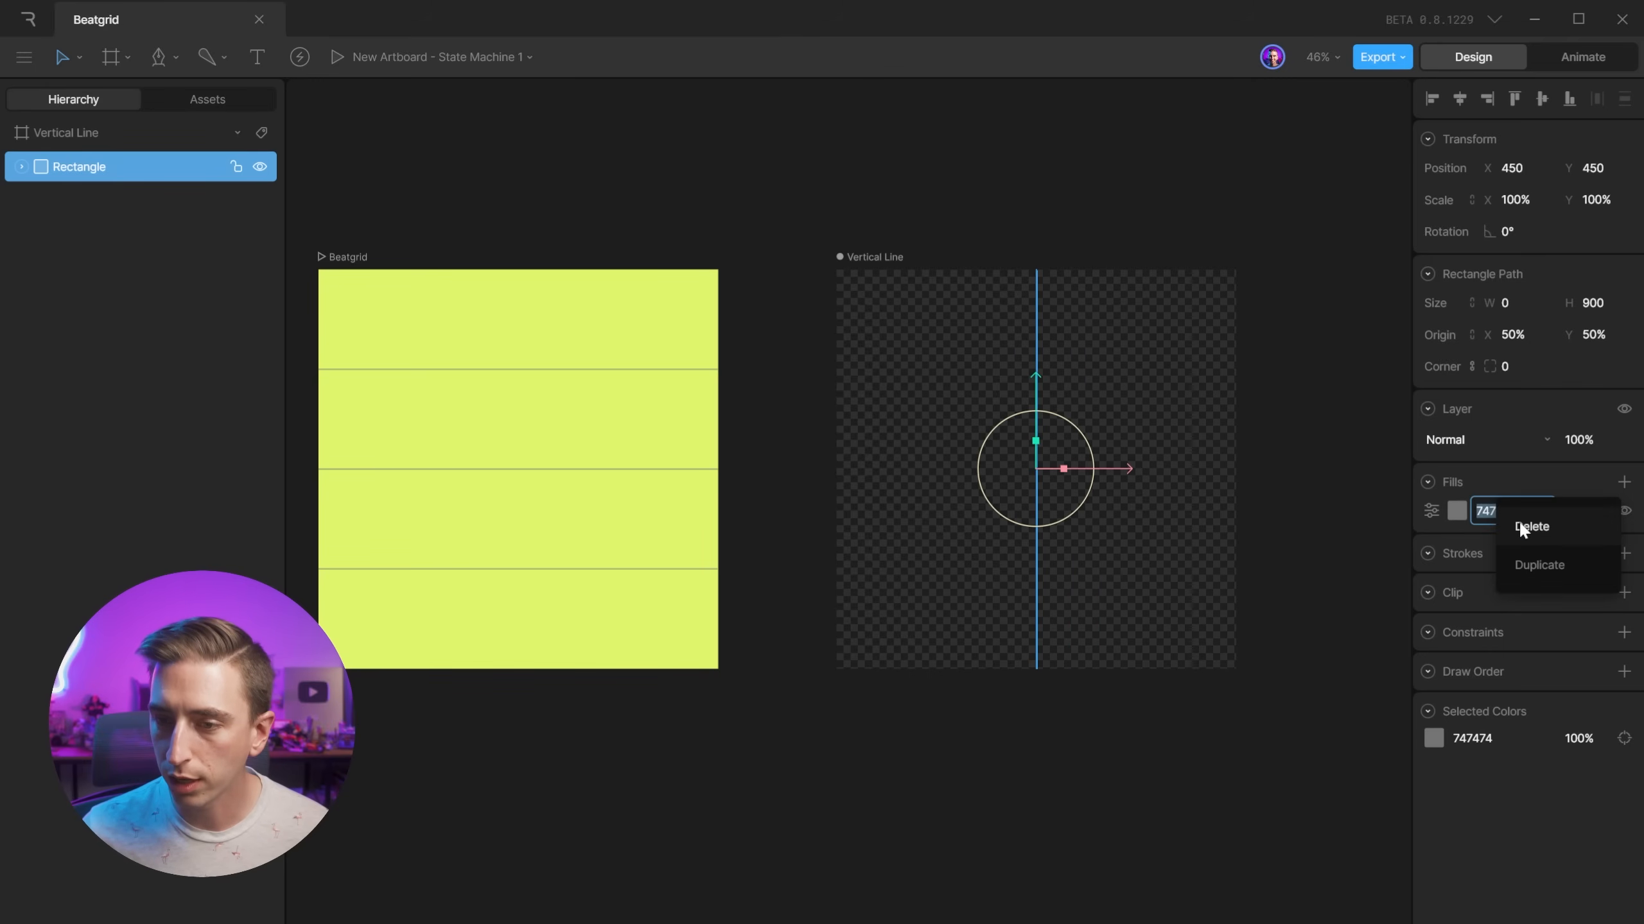
pyautogui.click(1530, 526)
pyautogui.click(1623, 521)
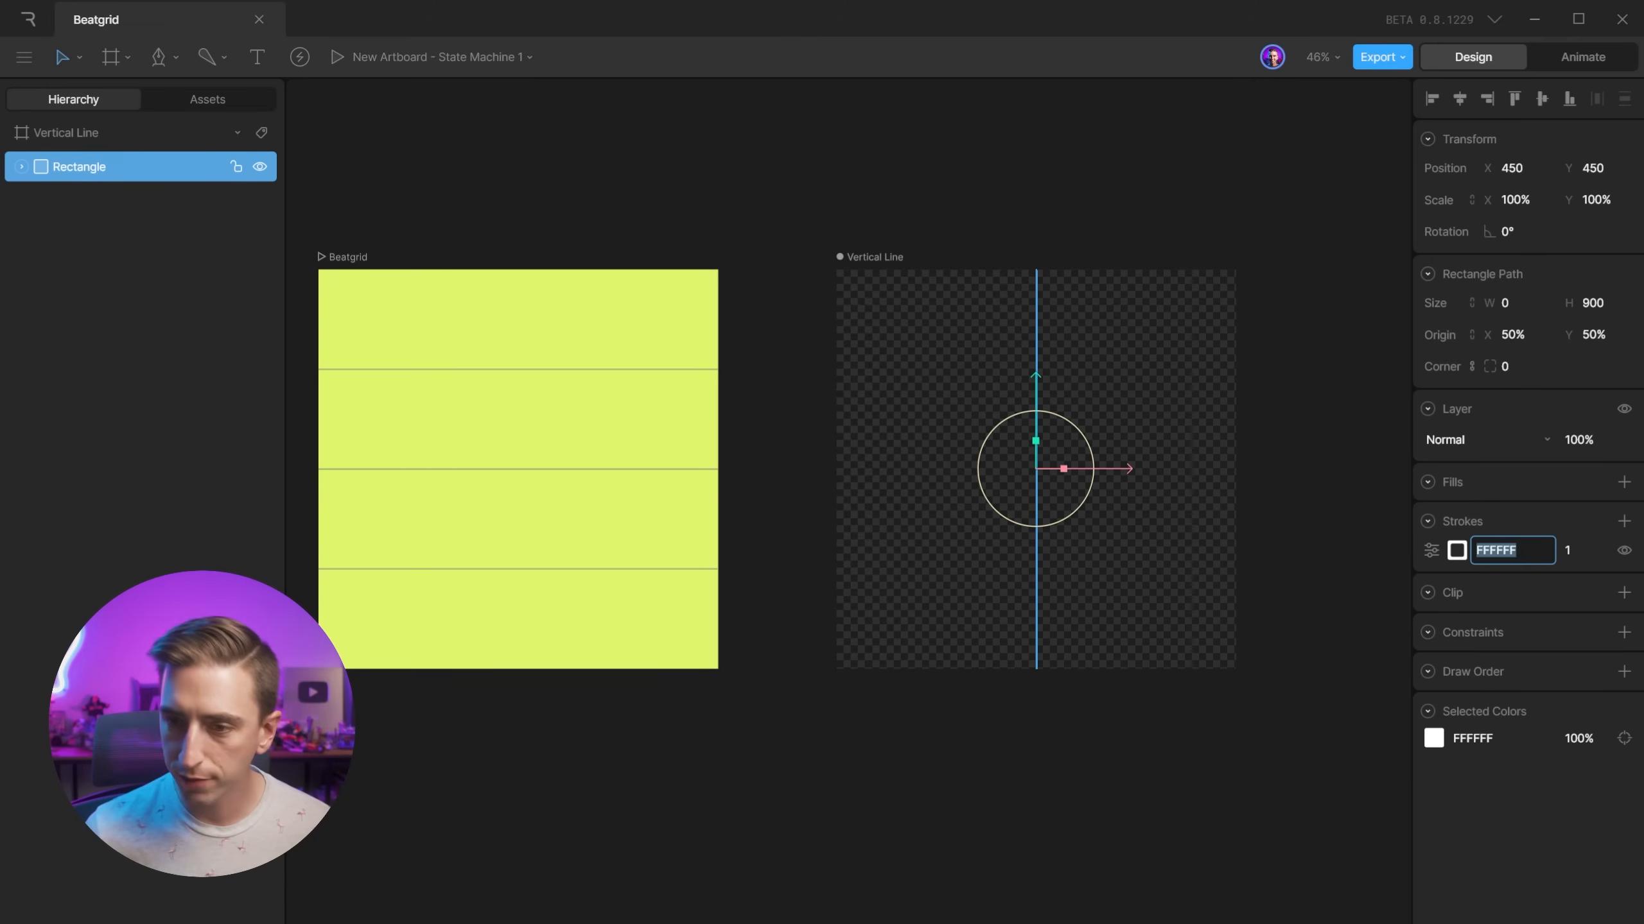
pyautogui.write('858585')
pyautogui.press('Return')
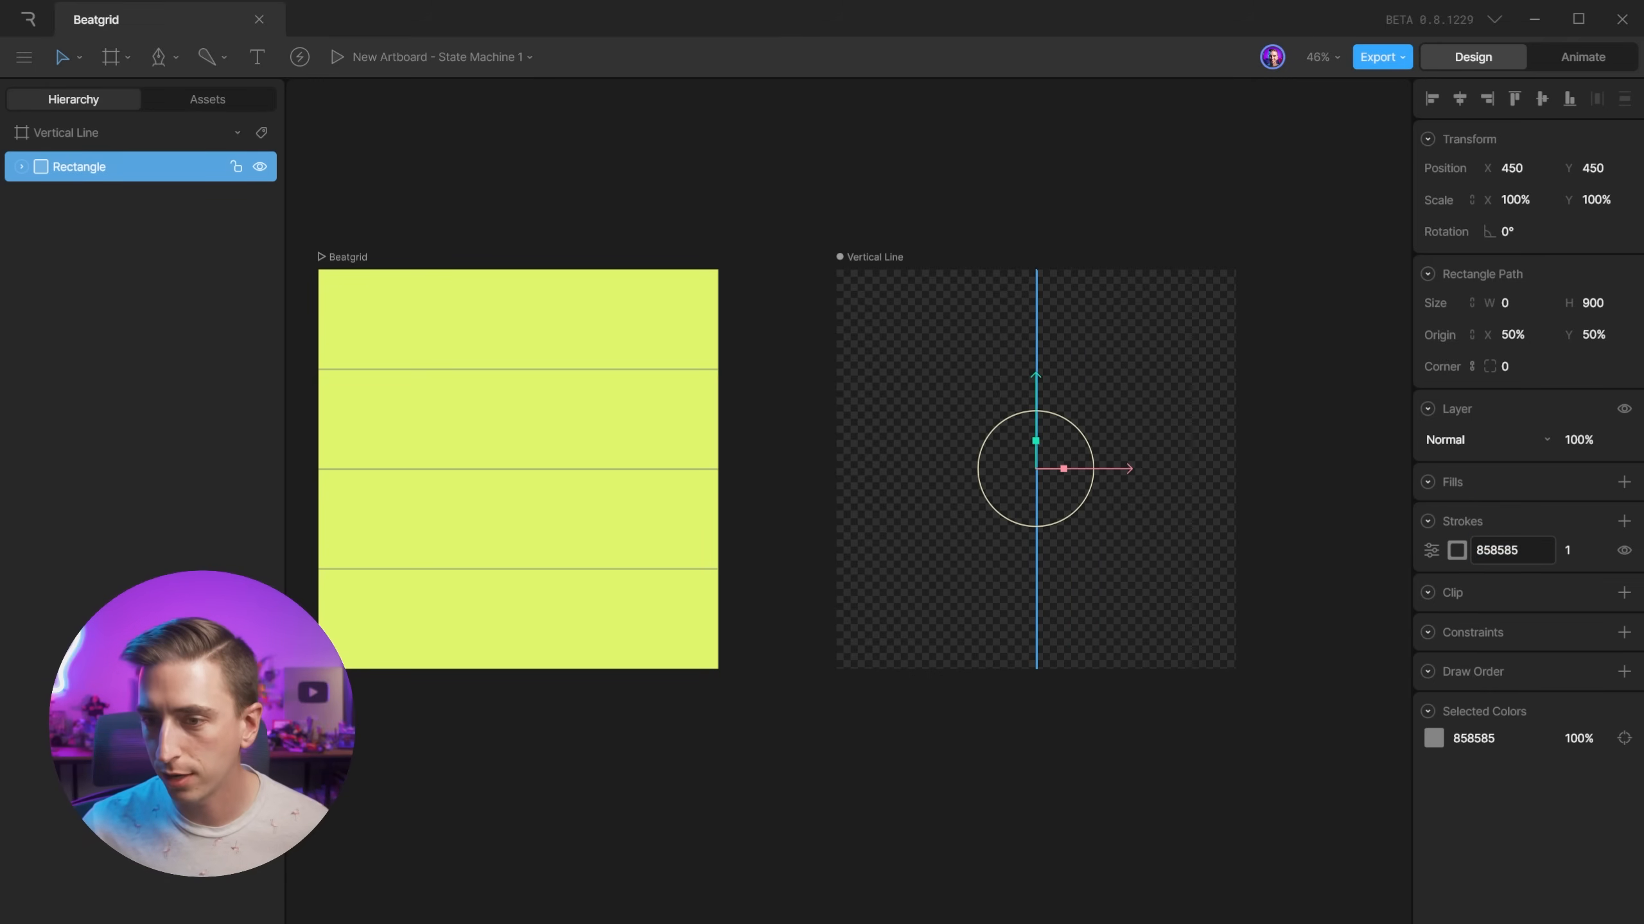
pyautogui.press('Tab')
pyautogui.write('2')
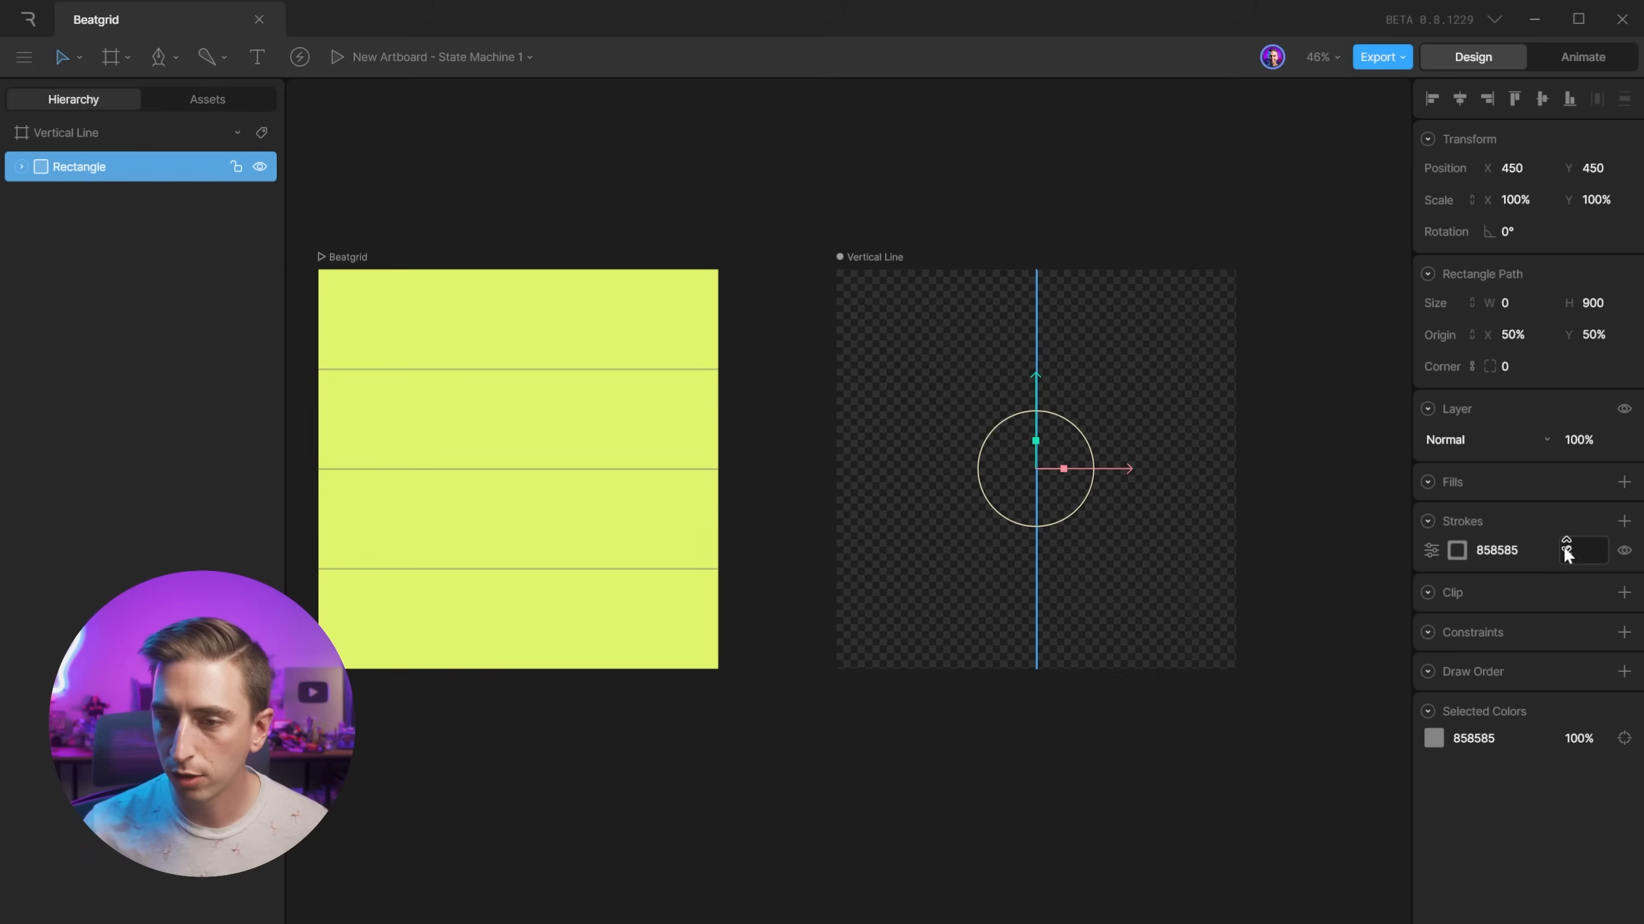
pyautogui.click(1248, 431)
# Switch to animation mode, open Timeline 1 for the Vertical Line artboard, and make the timeline area slightly taller.
pyautogui.scroll(5, 1069, 460)
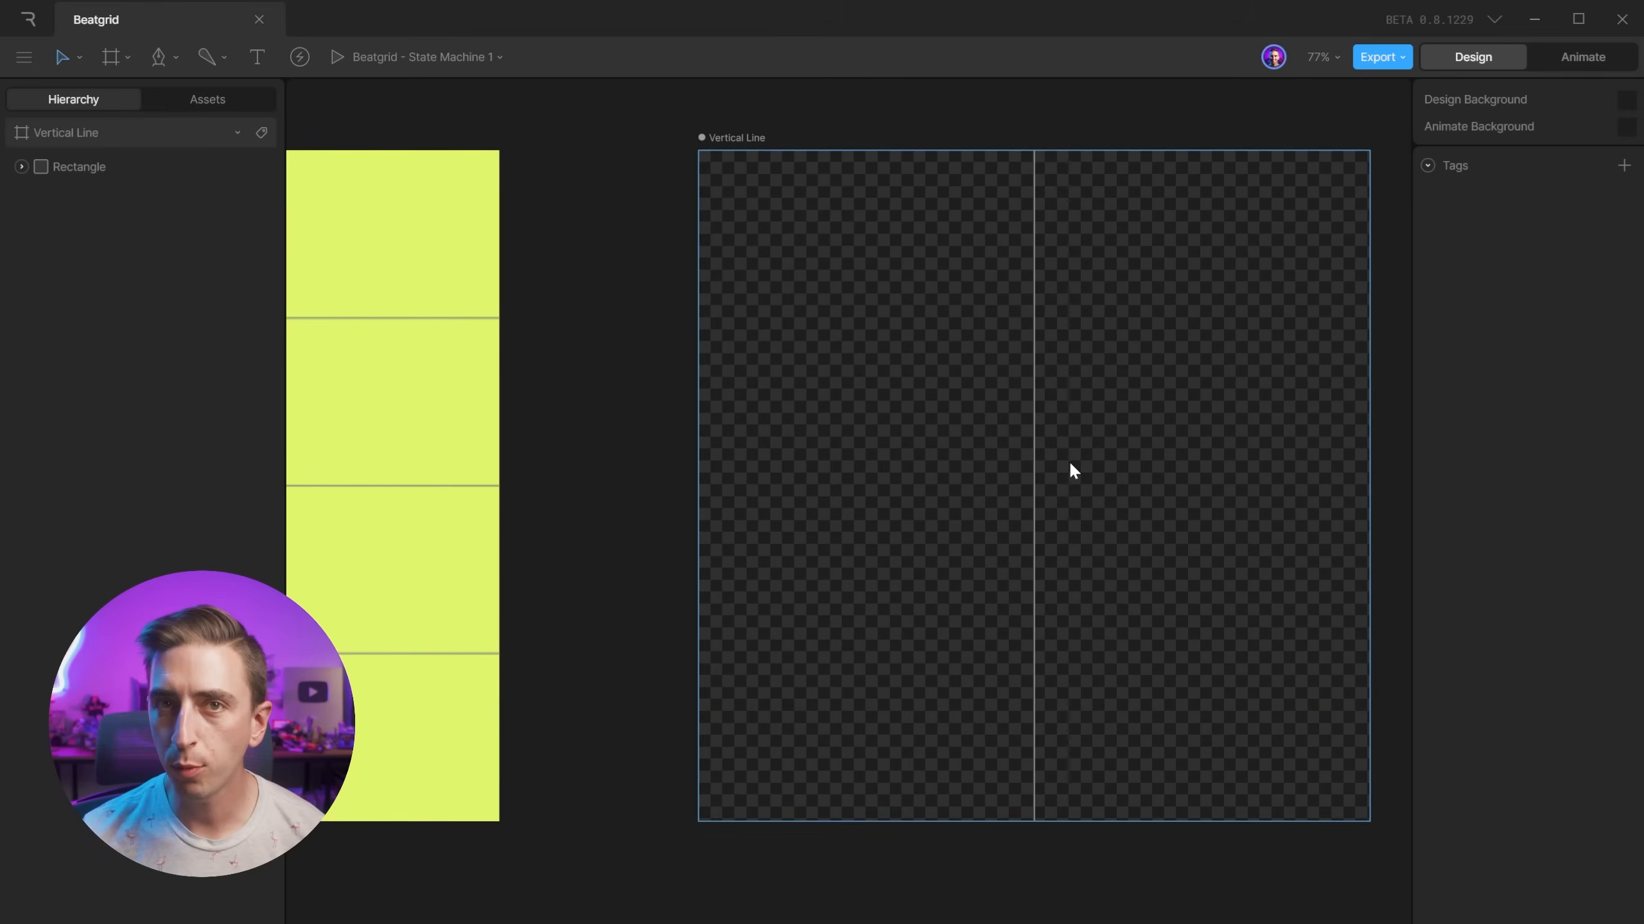
pyautogui.scroll(2, 617, 156)
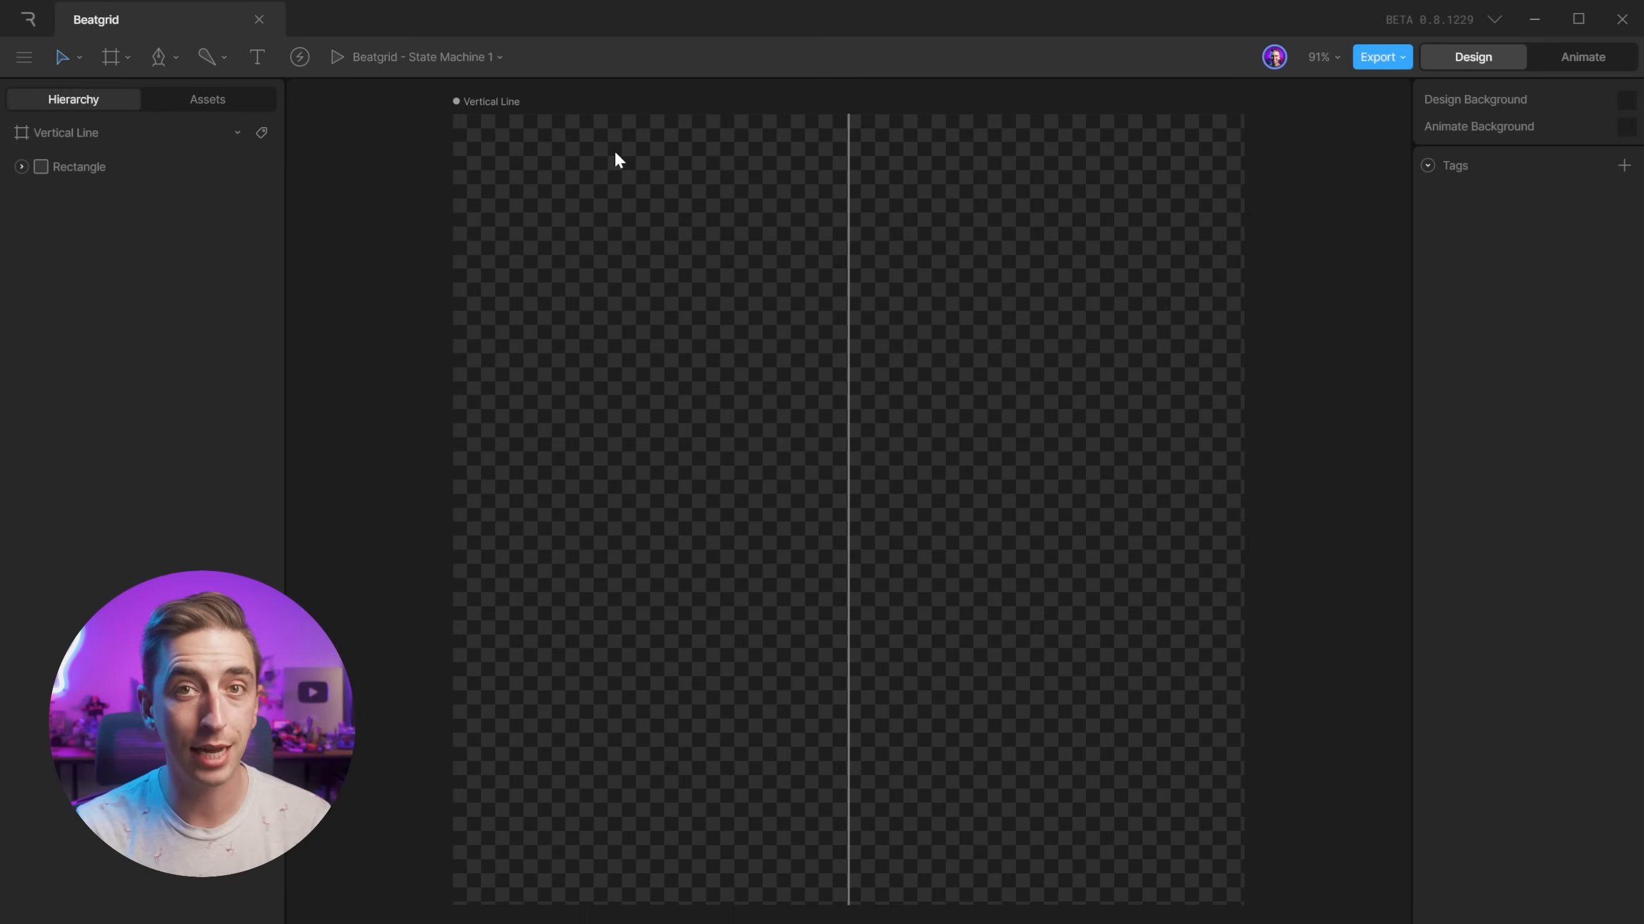
pyautogui.click(1574, 55)
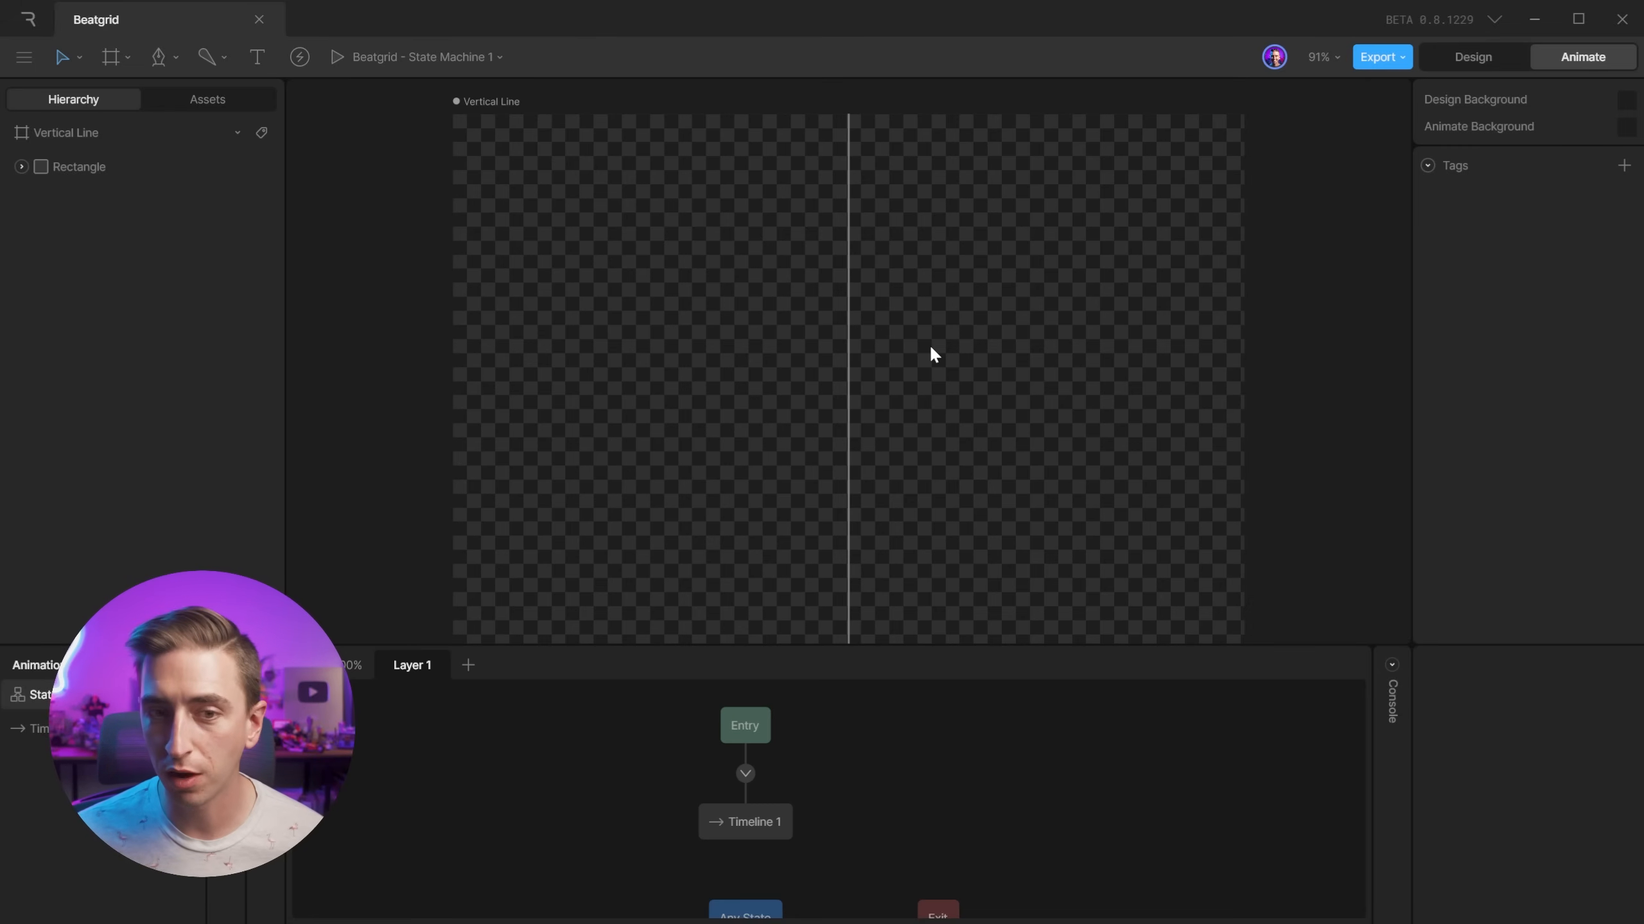
pyautogui.press('f')
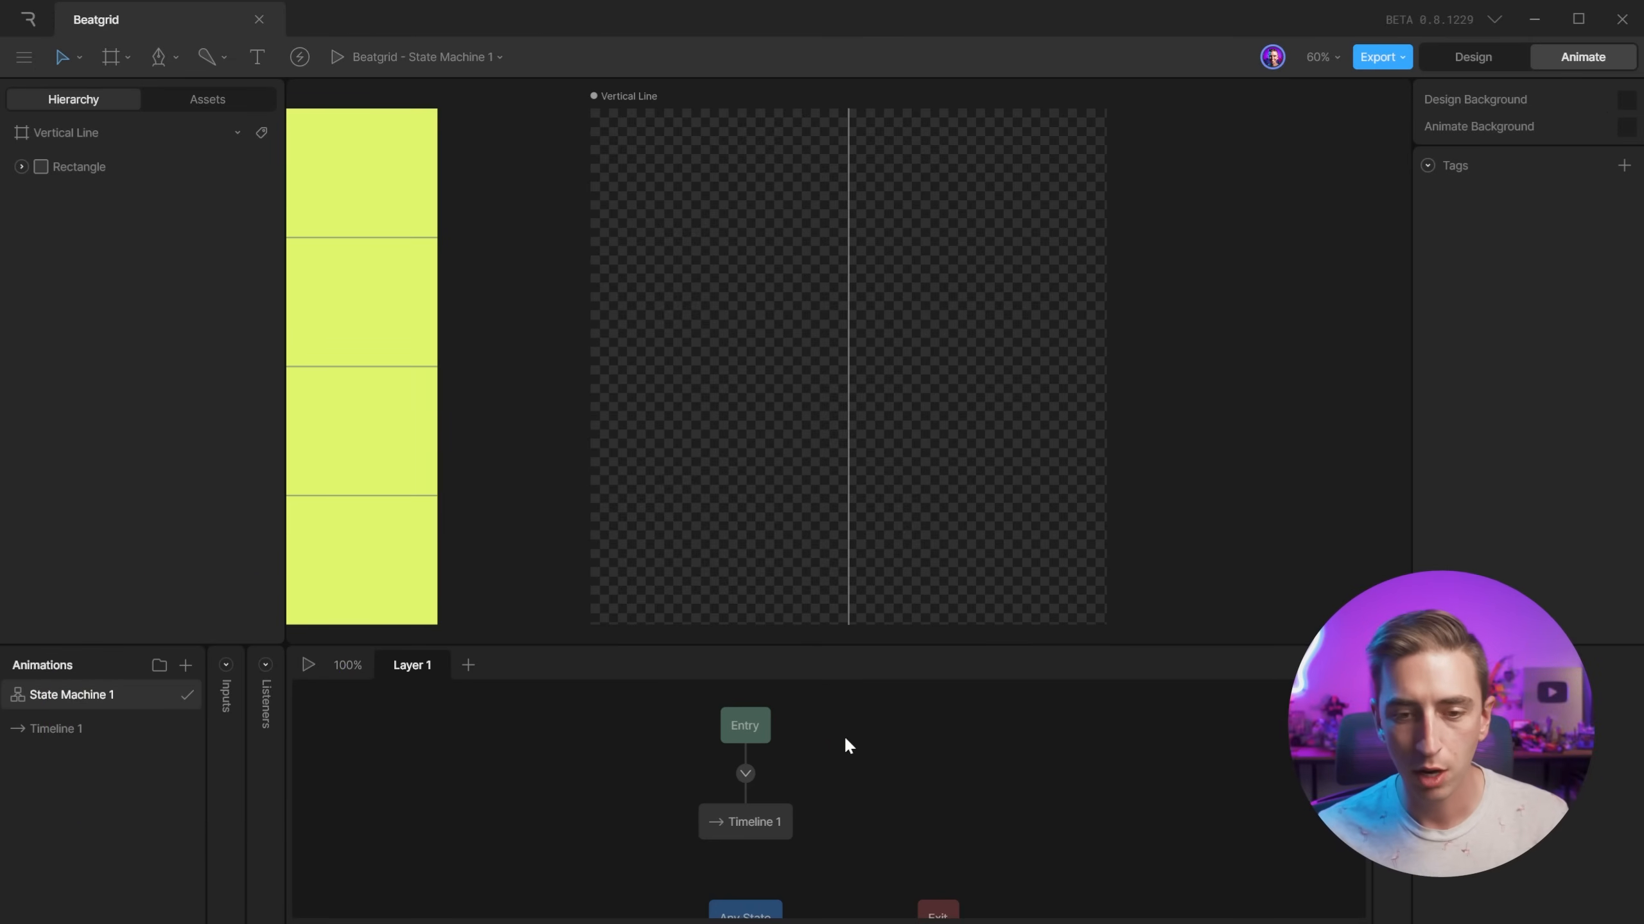
pyautogui.scroll(-1, 937, 796)
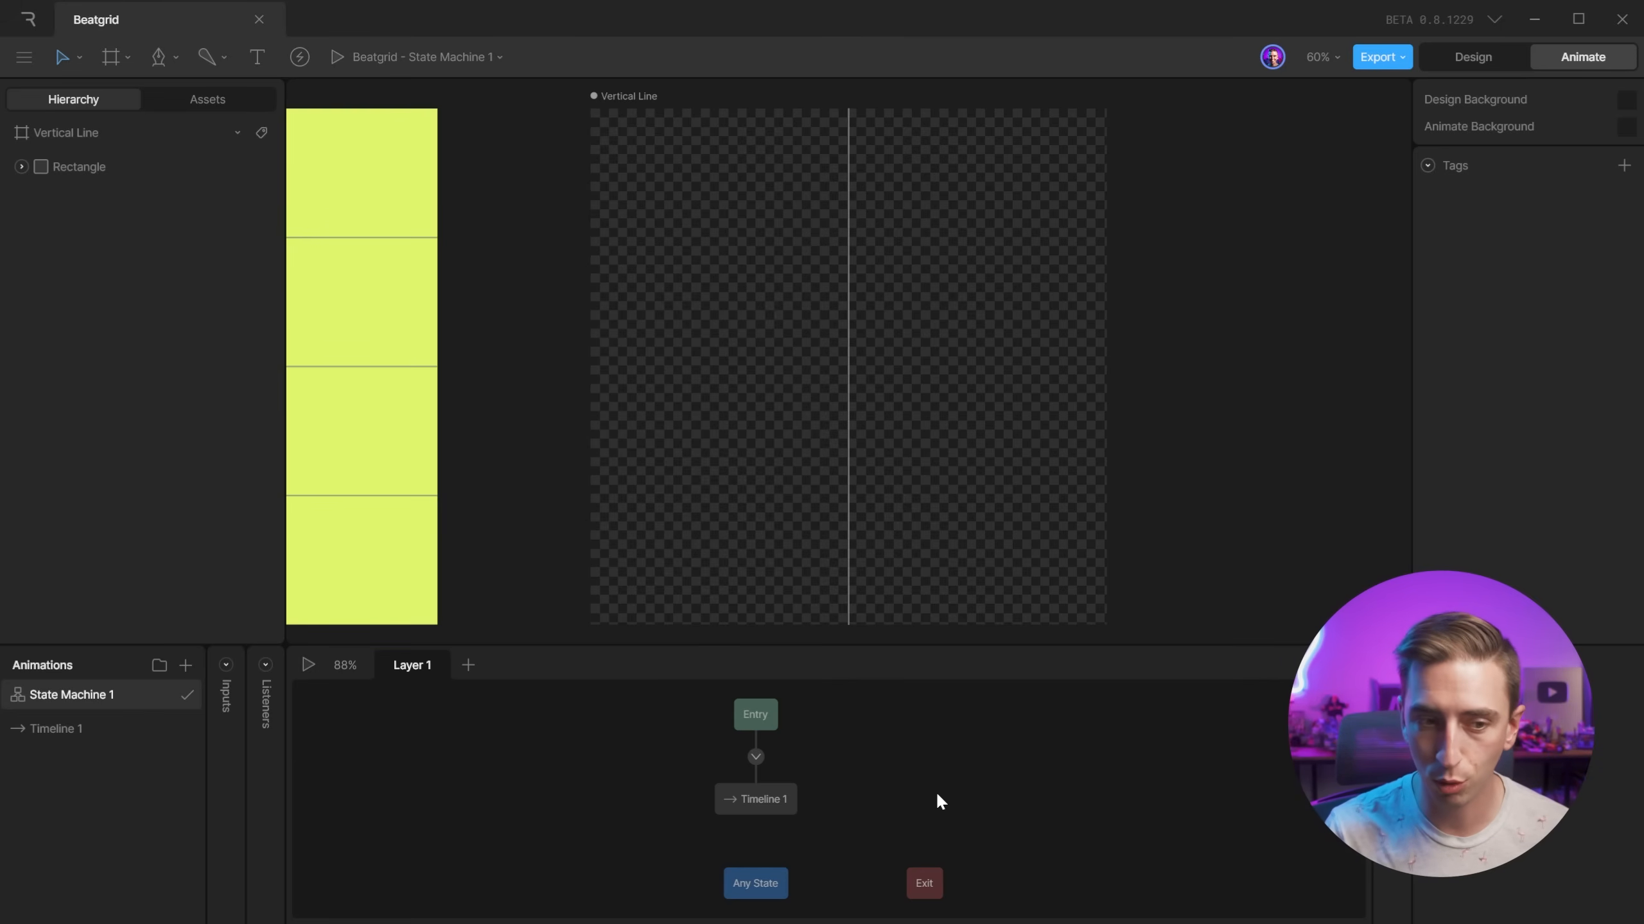
pyautogui.click(99, 729)
pyautogui.moveTo(575, 644); pyautogui.dragTo(585, 607)
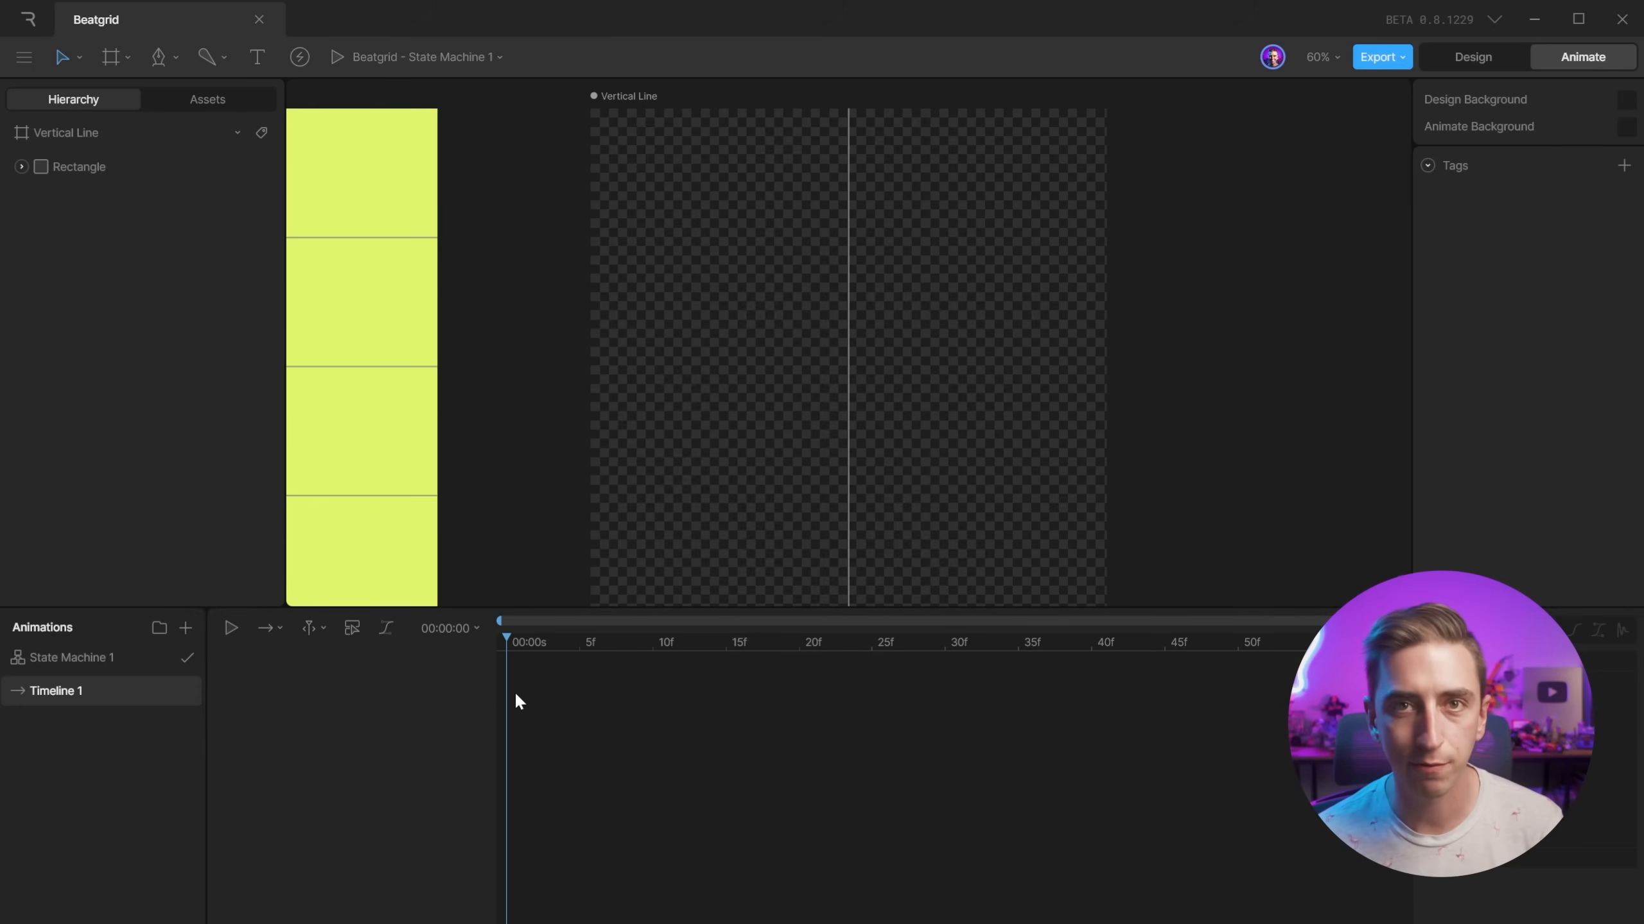
pyautogui.scroll(-1, 980, 342)
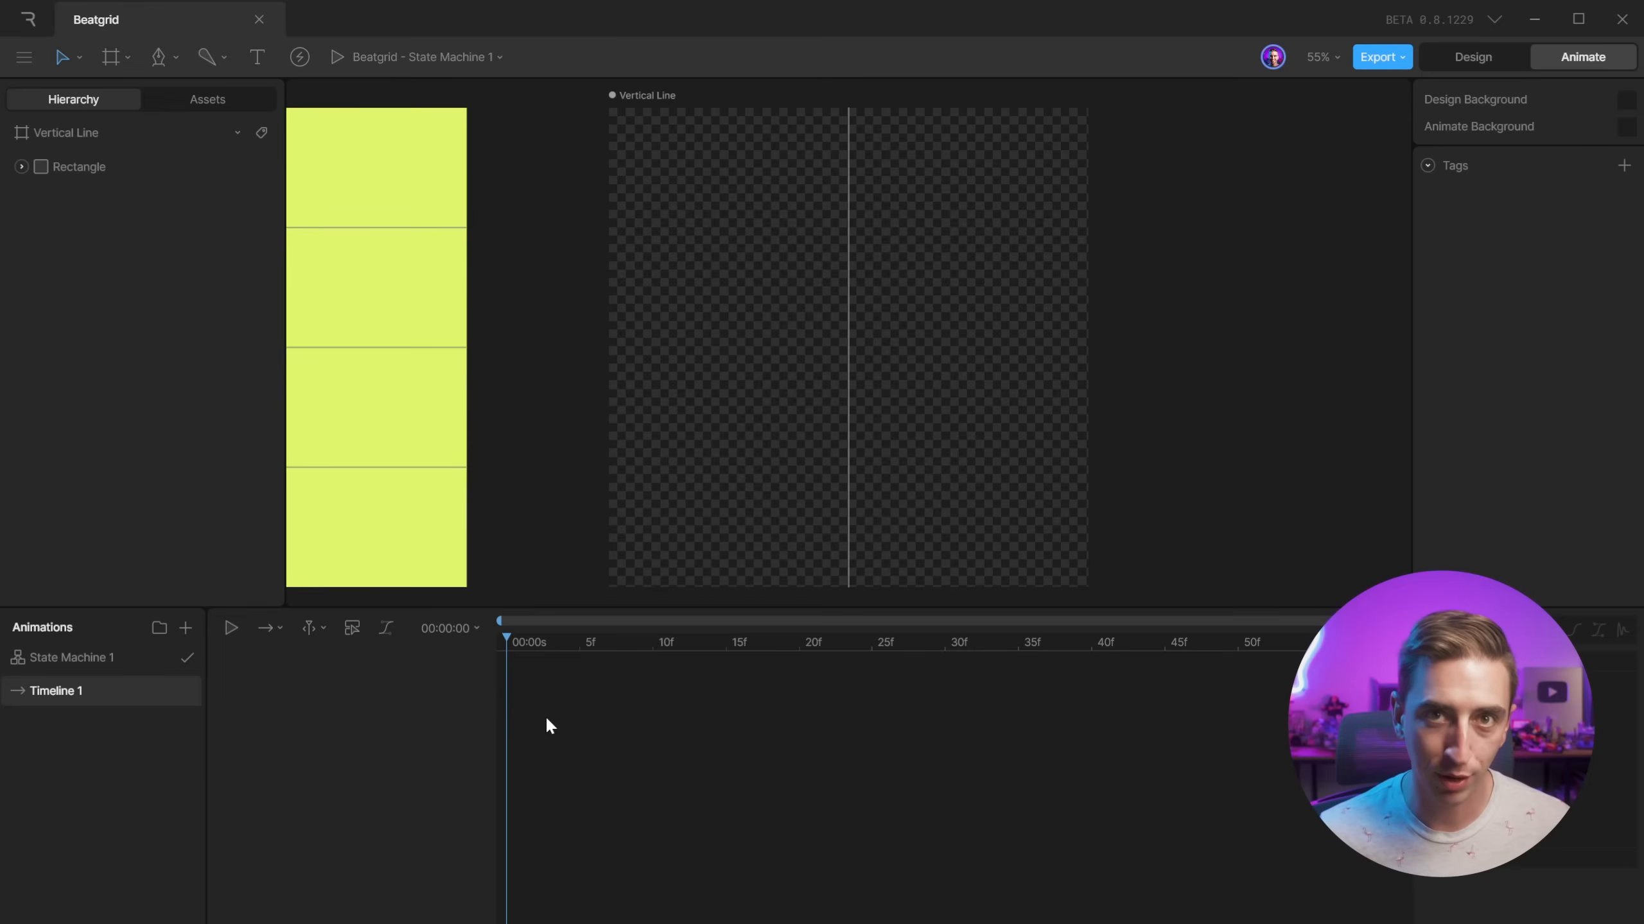
# Set Timeline 1's snap keys rate to 30 fps.
pyautogui.click(464, 630)
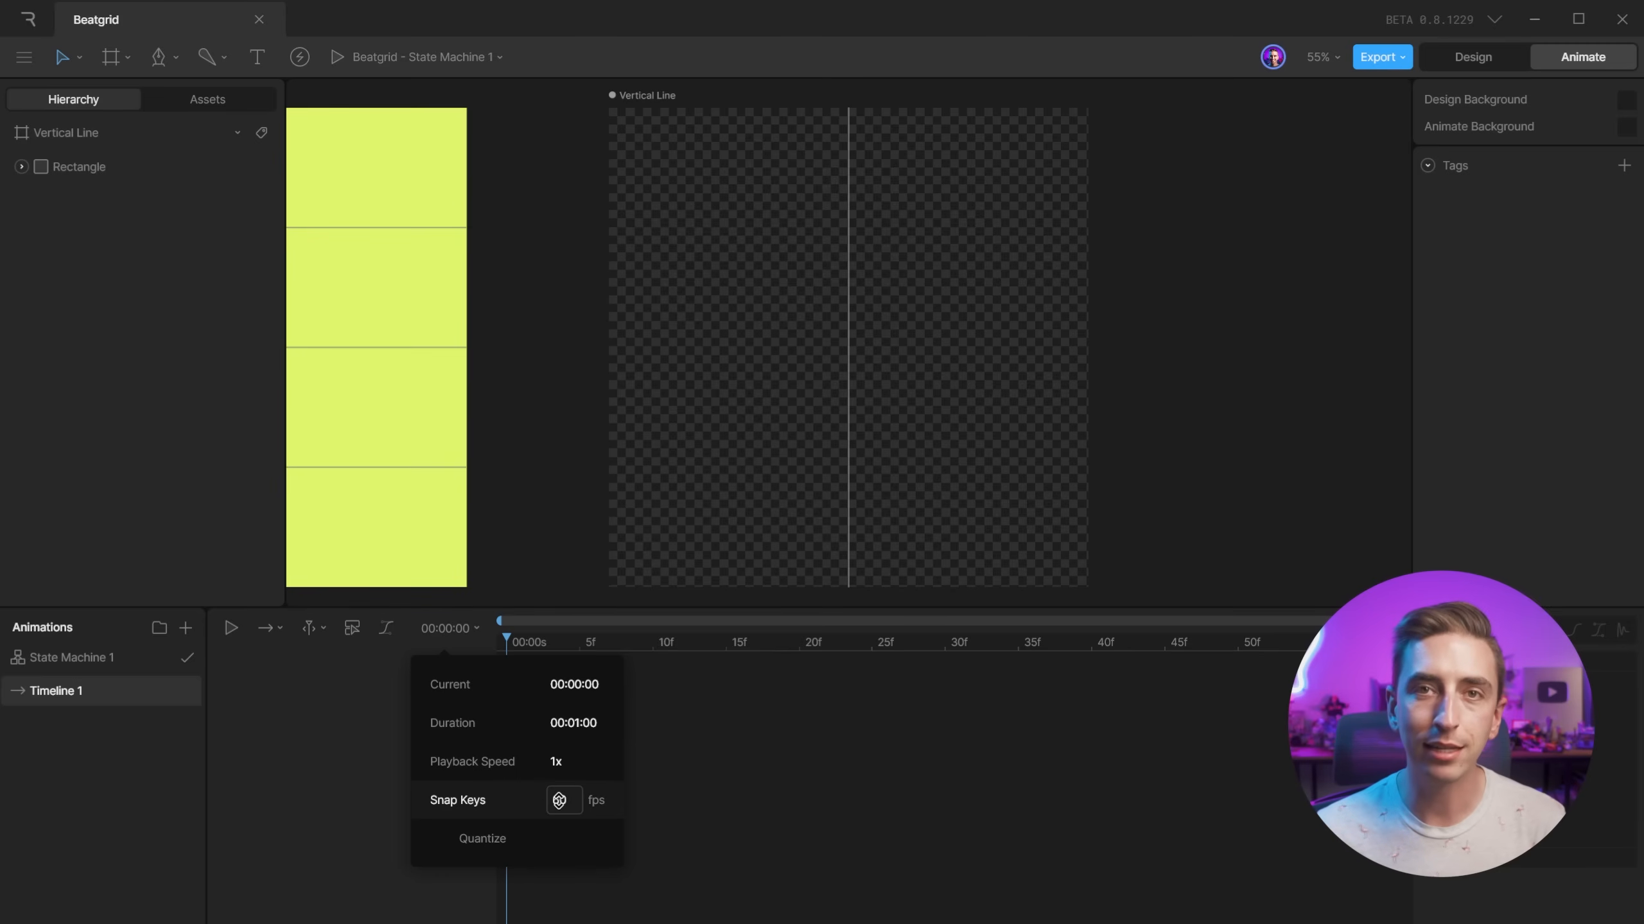
pyautogui.click(566, 801)
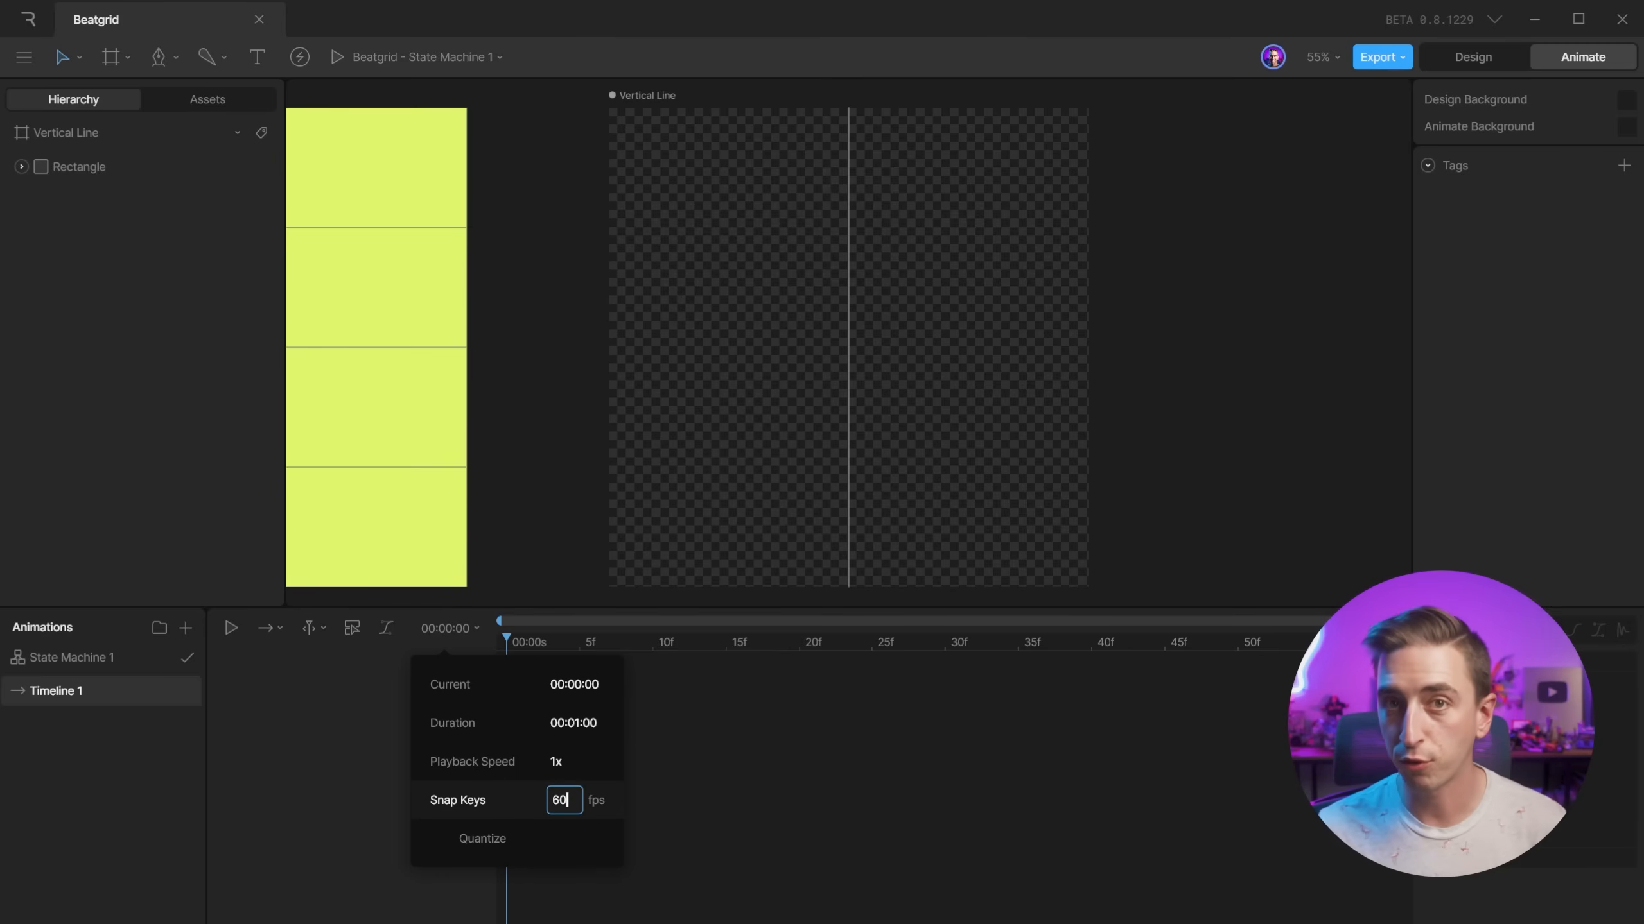
pyautogui.press('BackSpace')
pyautogui.press('BackSpace')
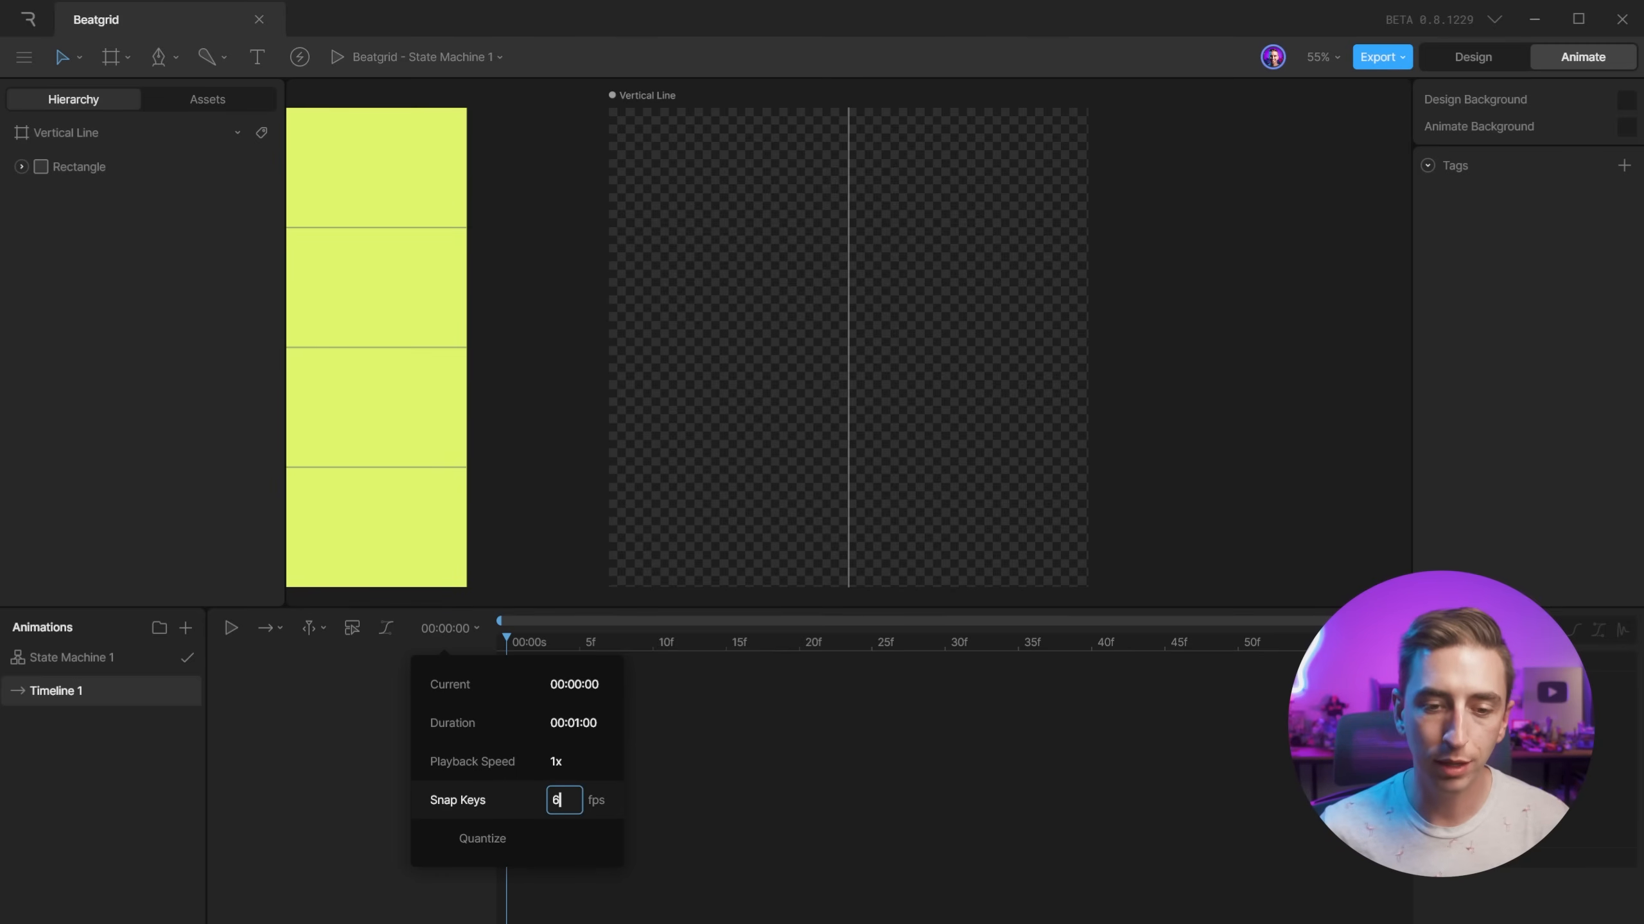
pyautogui.write('30')
pyautogui.press('Return')
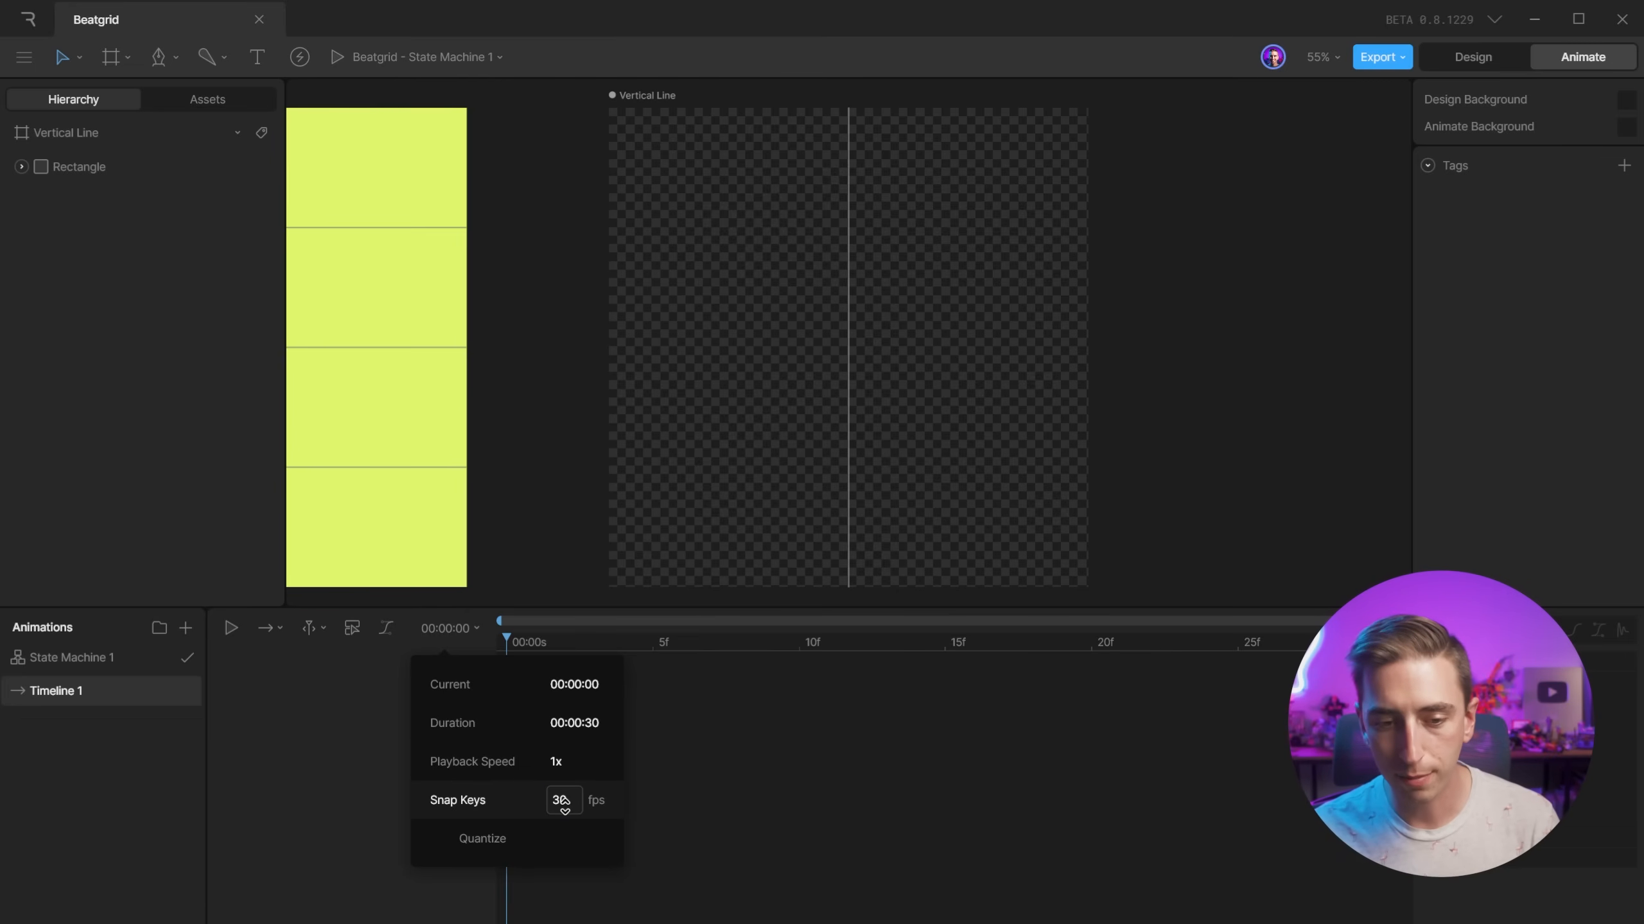
# Set Timeline 1's duration to 00:05:30 and widen its visible time range to show more than four seconds.
pyautogui.click(574, 723)
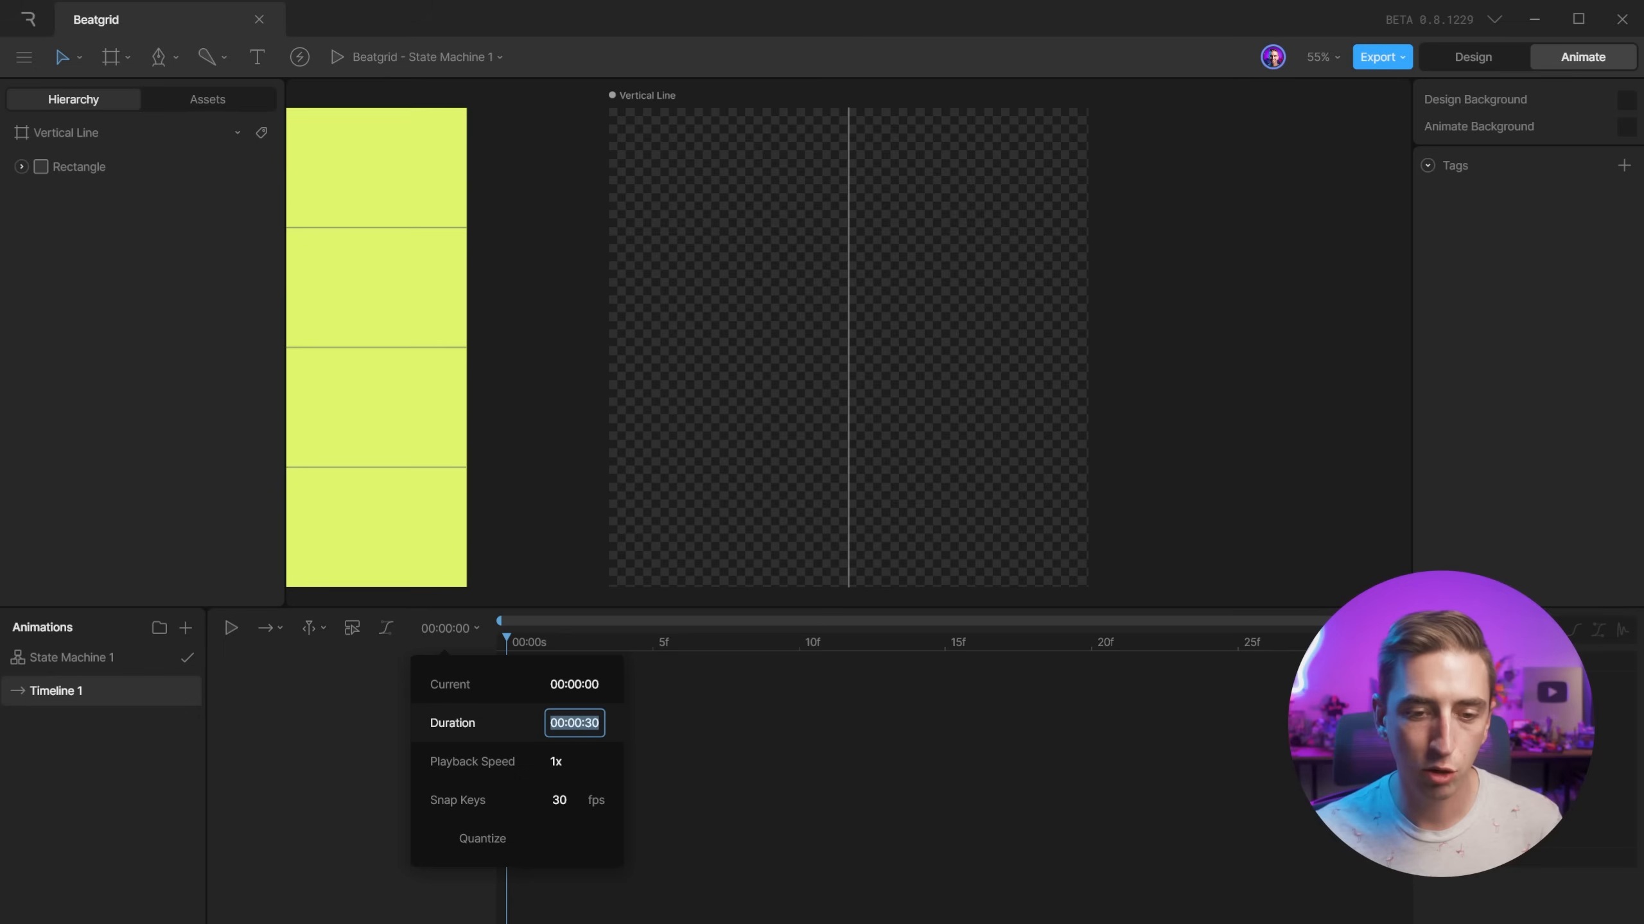
pyautogui.click(581, 723)
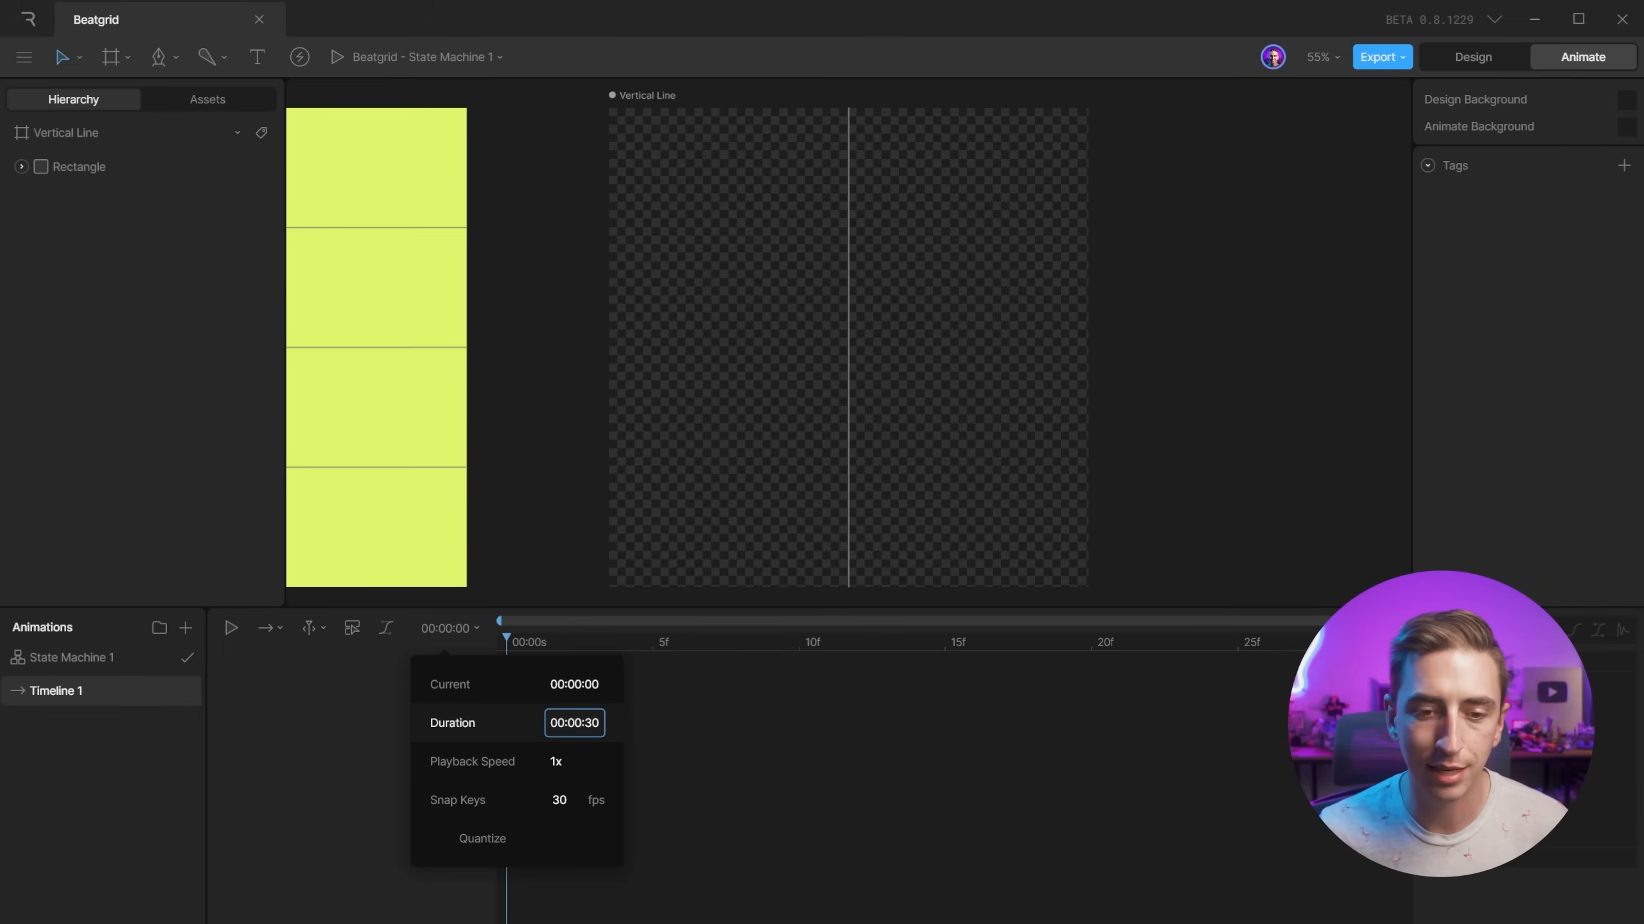
pyautogui.press('BackSpace')
pyautogui.write('5')
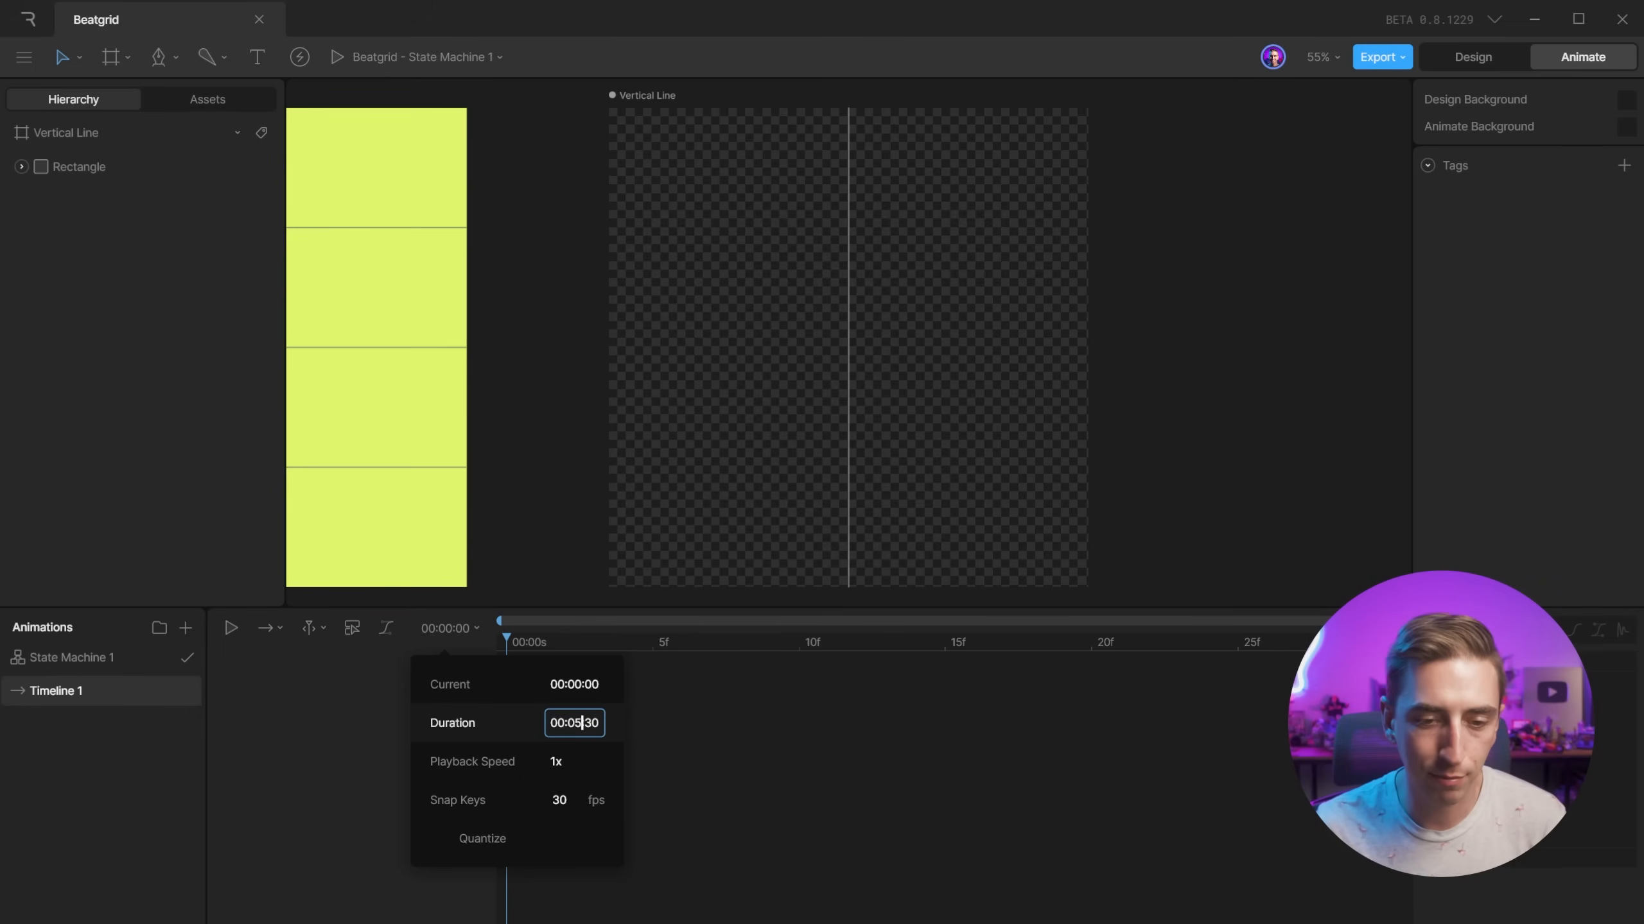
pyautogui.press('Return')
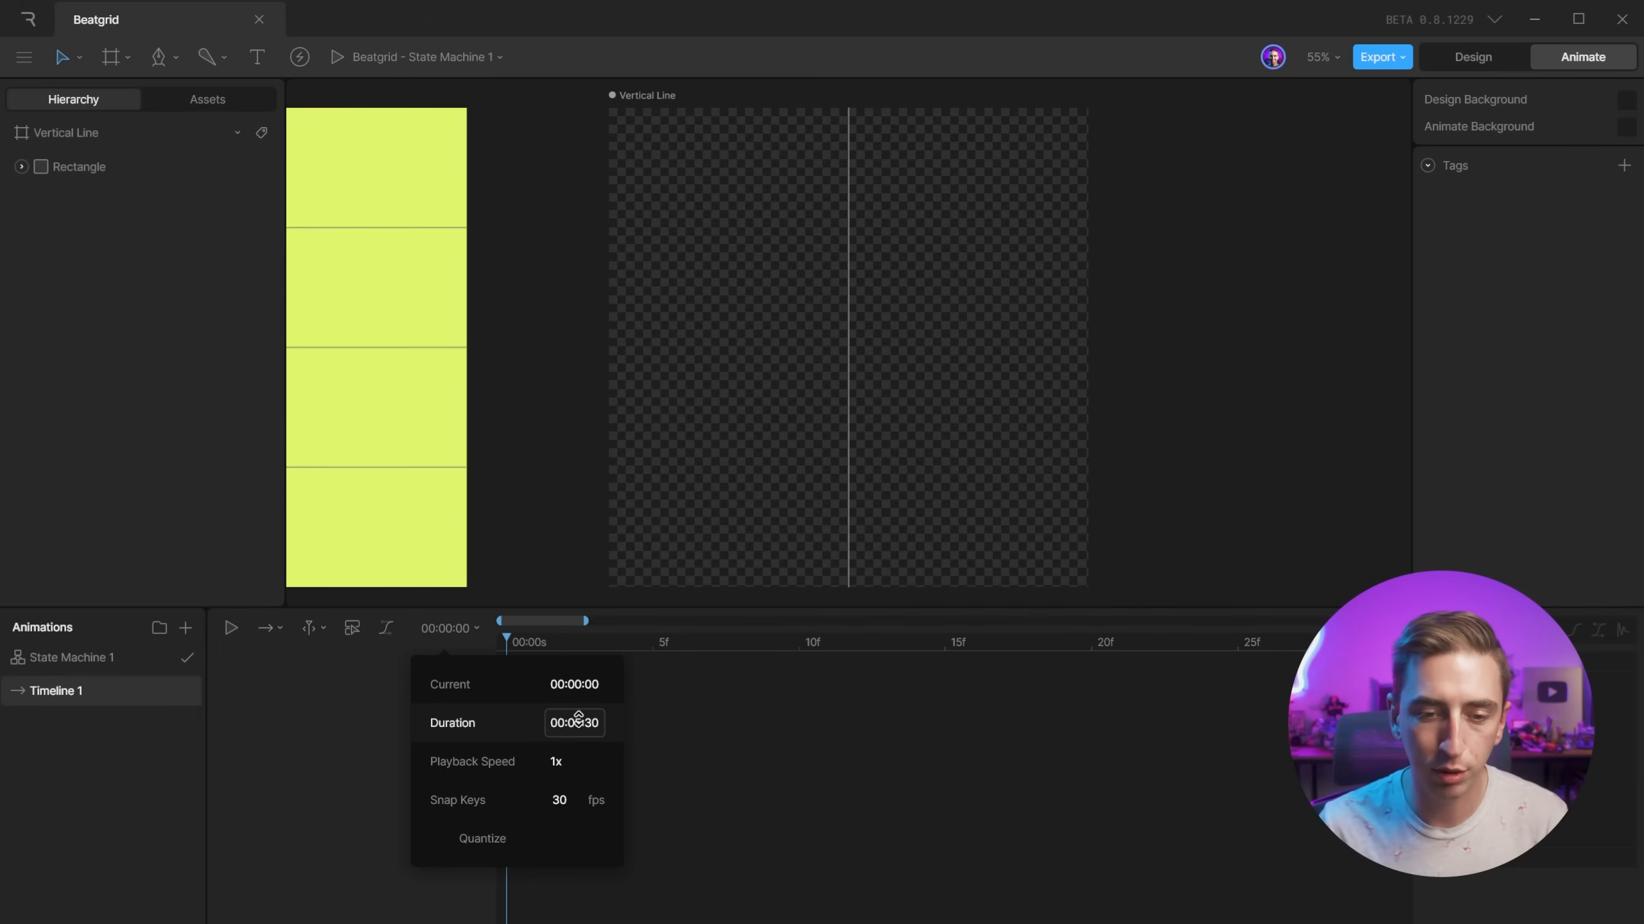
pyautogui.click(720, 726)
pyautogui.moveTo(588, 621); pyautogui.dragTo(878, 626)
pyautogui.moveTo(1108, 621); pyautogui.dragTo(919, 622)
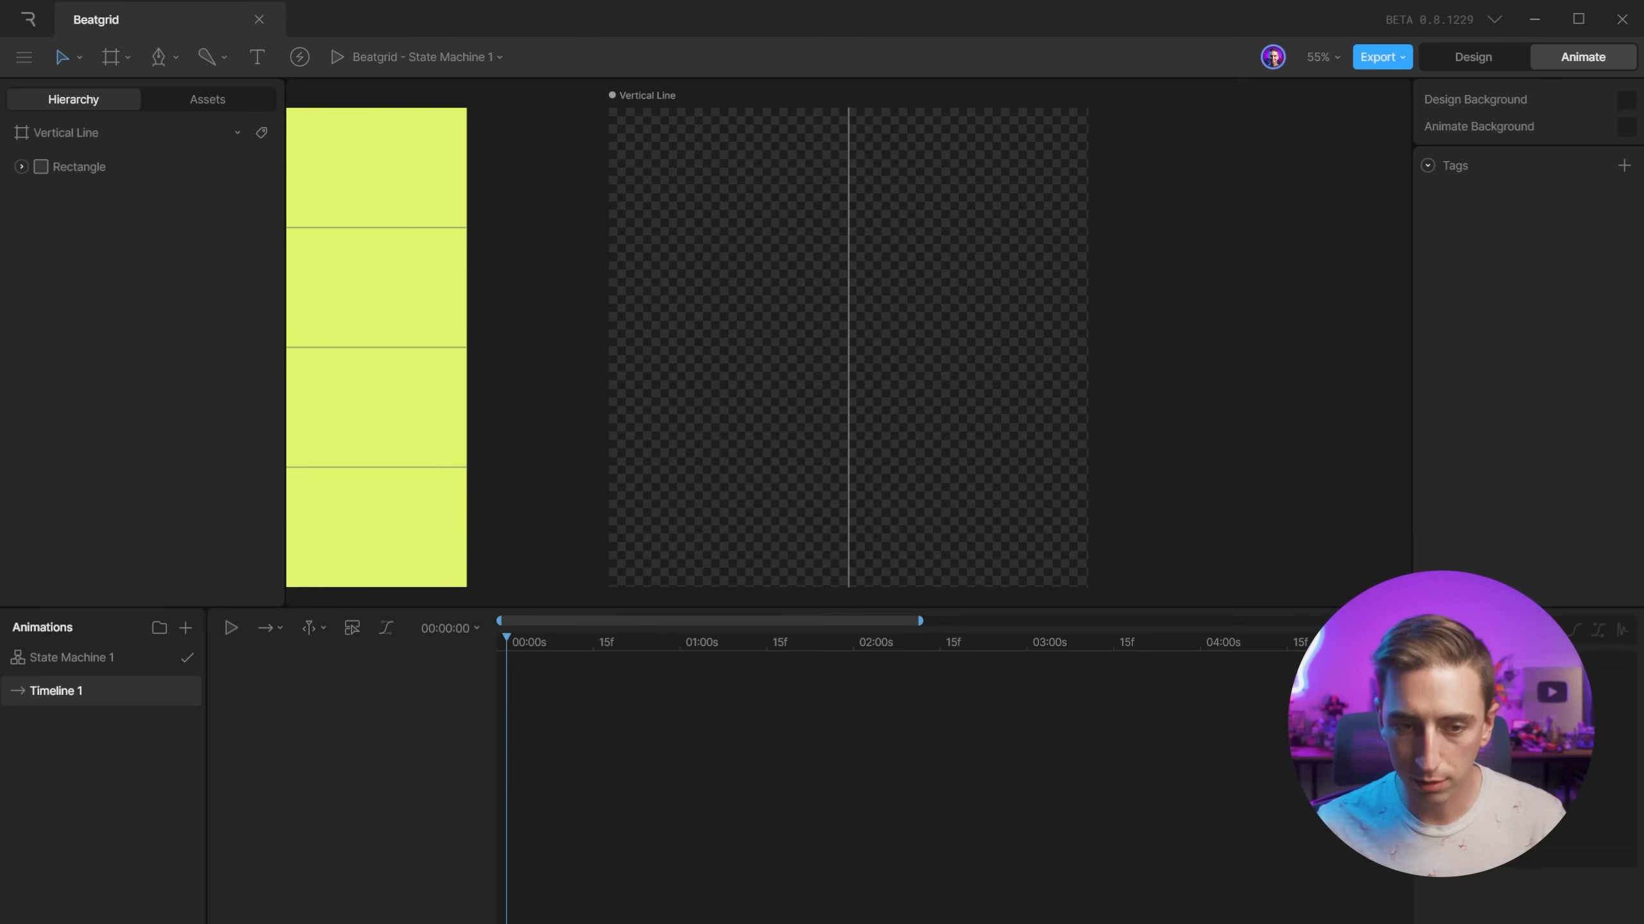
# Key the vertical line rectangle at the start of Timeline 1 with X position 900 and height 0.
pyautogui.click(853, 353)
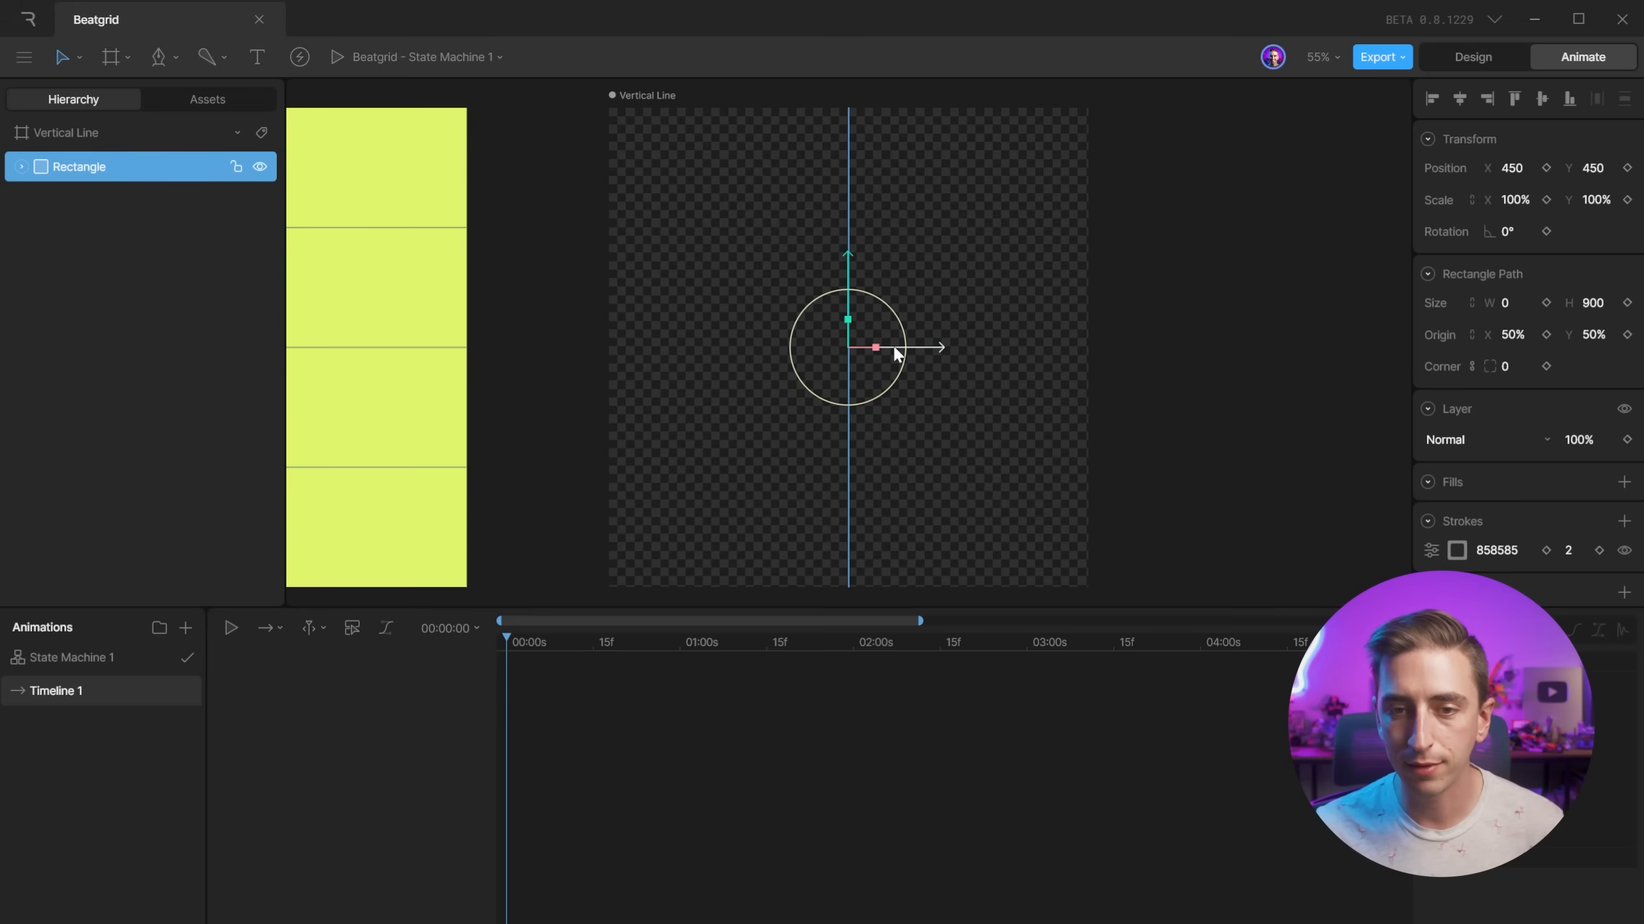
pyautogui.moveTo(893, 346); pyautogui.dragTo(1136, 357)
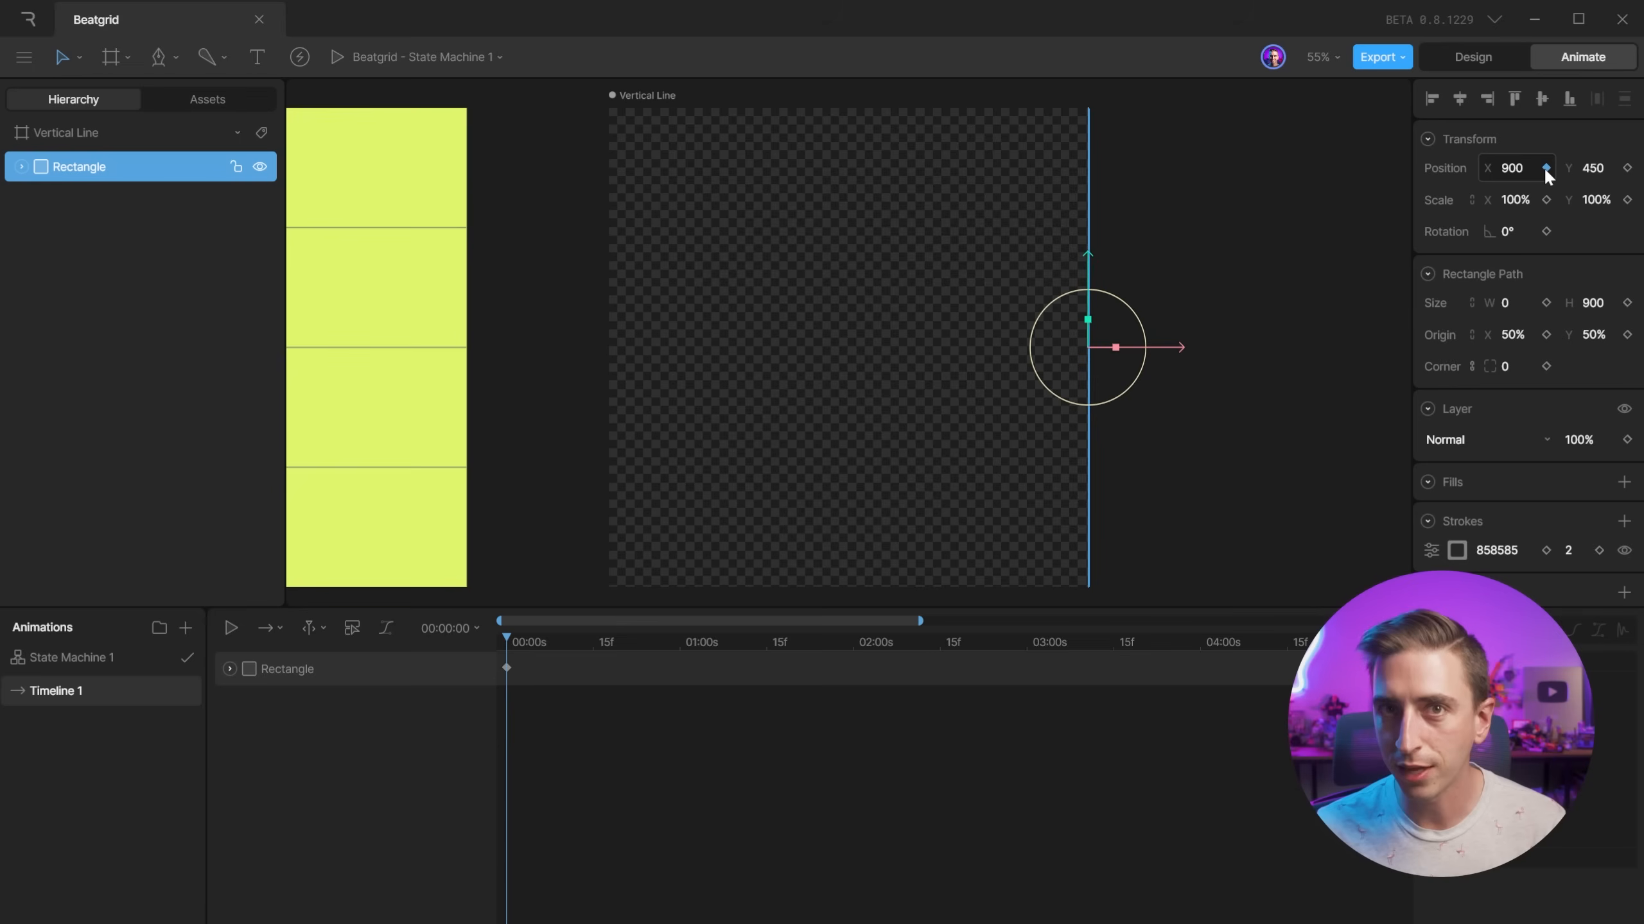
pyautogui.click(1598, 304)
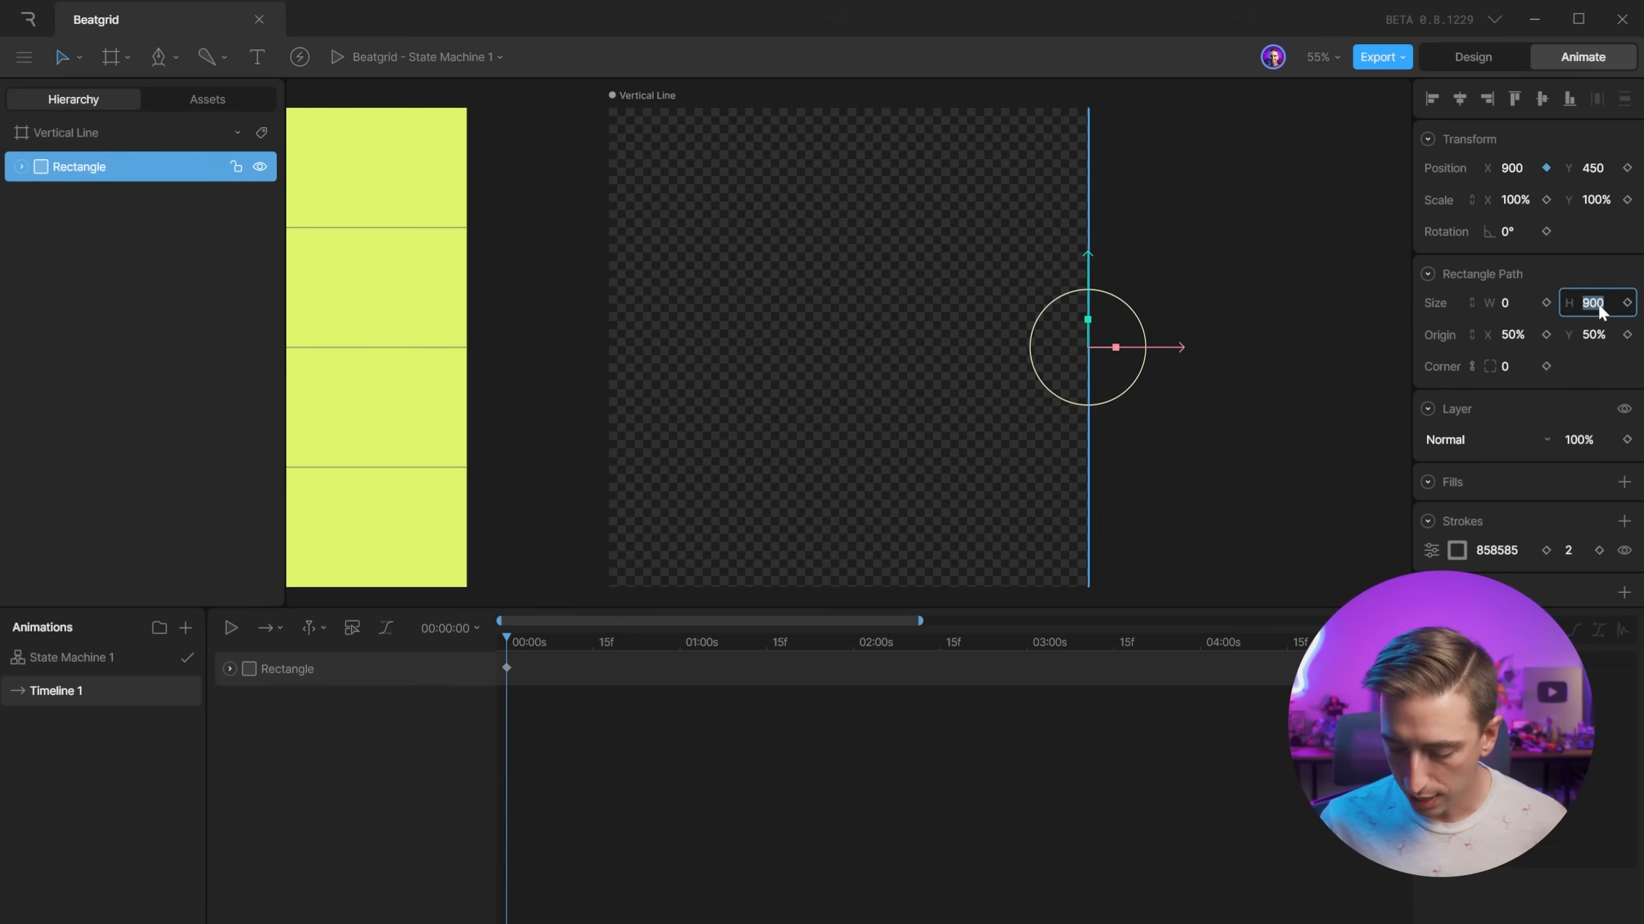
pyautogui.write('0')
pyautogui.press('Return')
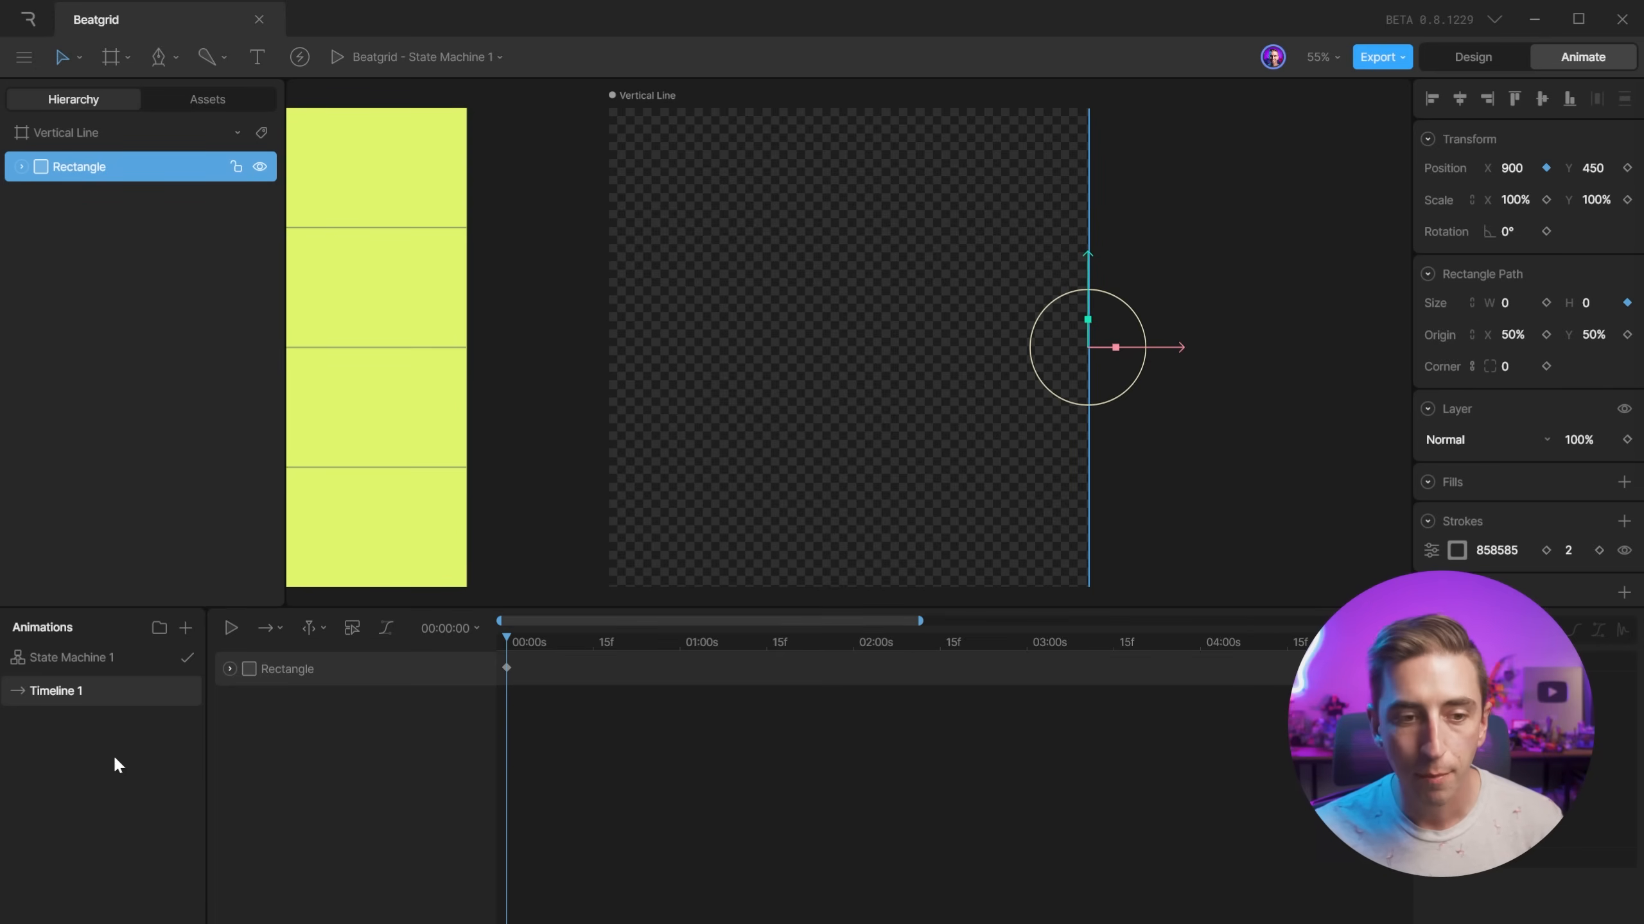
pyautogui.click(55, 656)
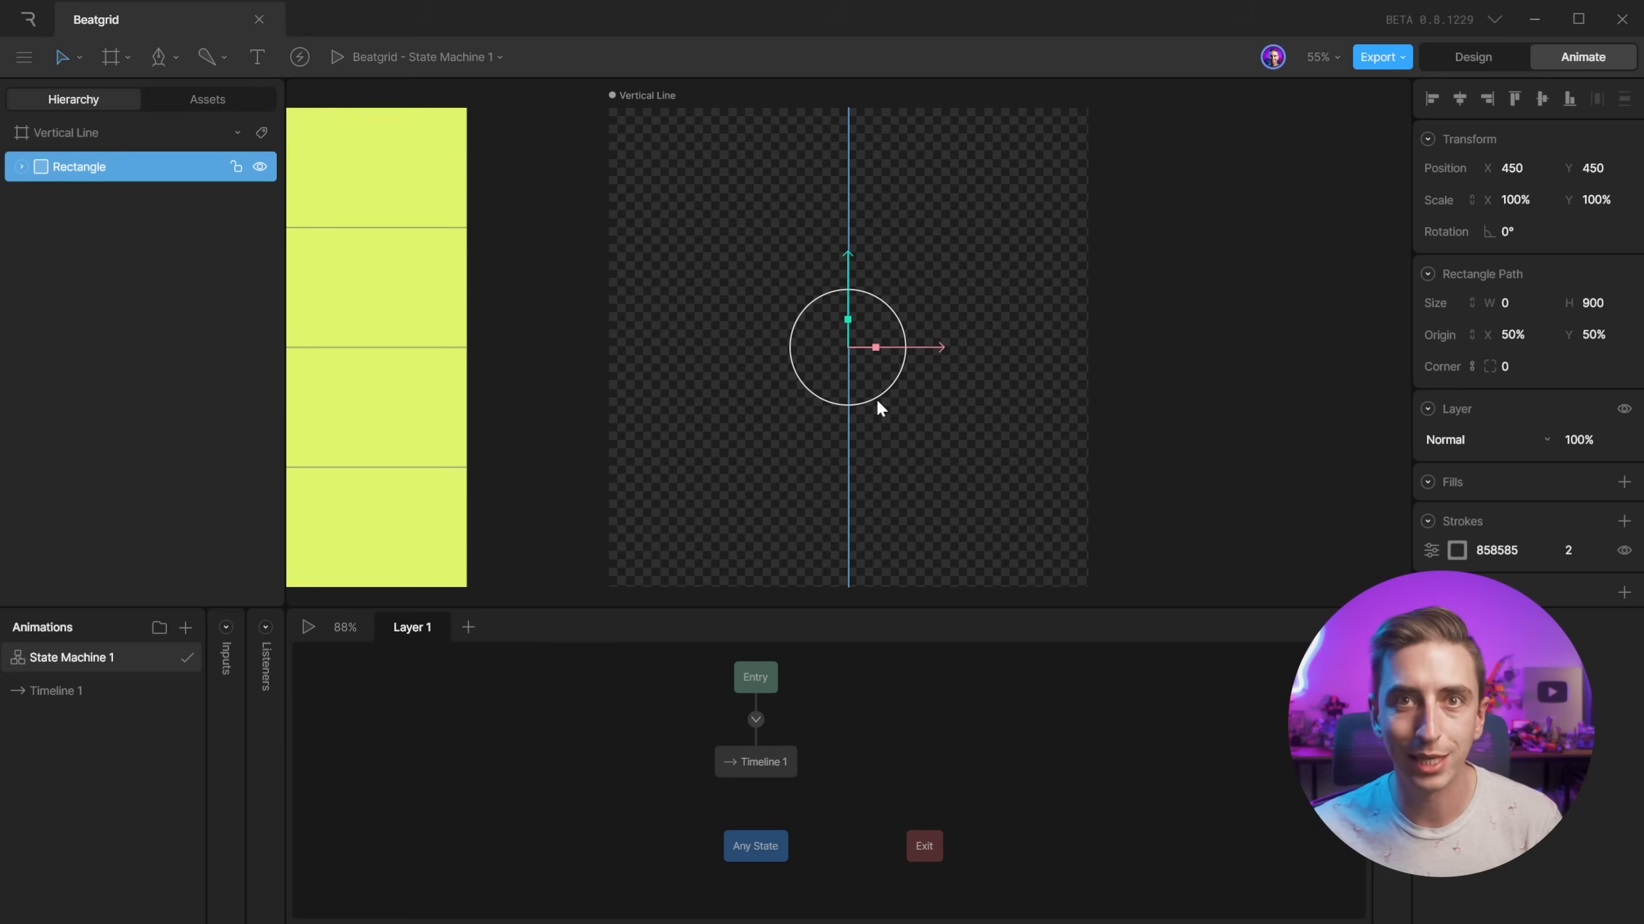
pyautogui.click(64, 690)
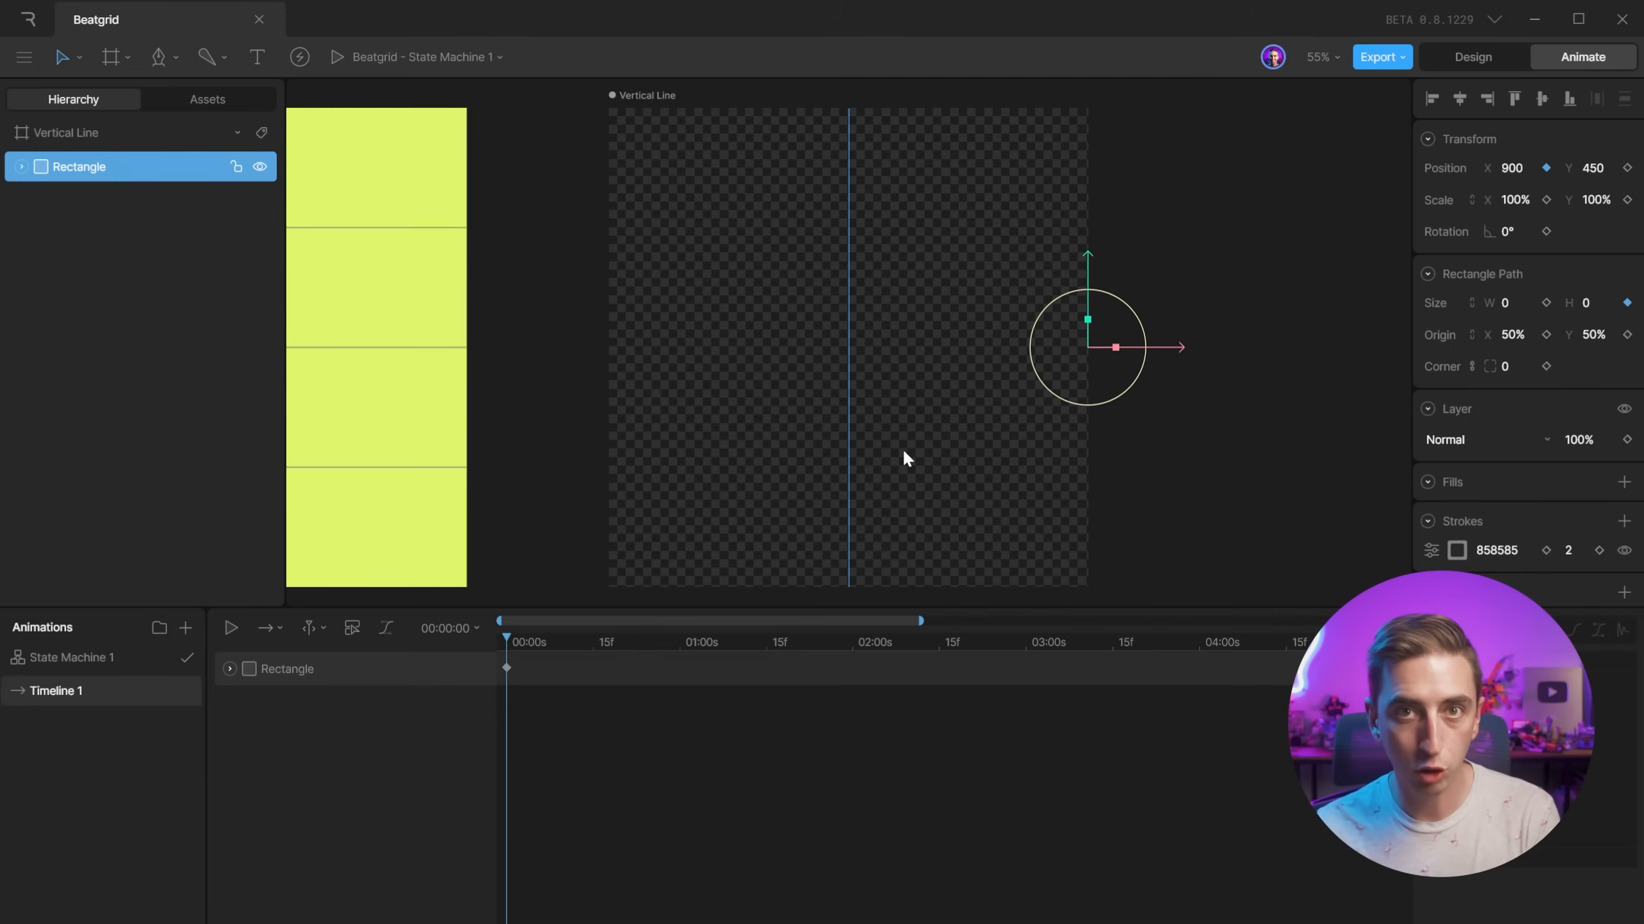
# Move the Timeline 1 playhead to 00:00:20.
pyautogui.moveTo(609, 640); pyautogui.dragTo(623, 641)
pyautogui.click(502, 639)
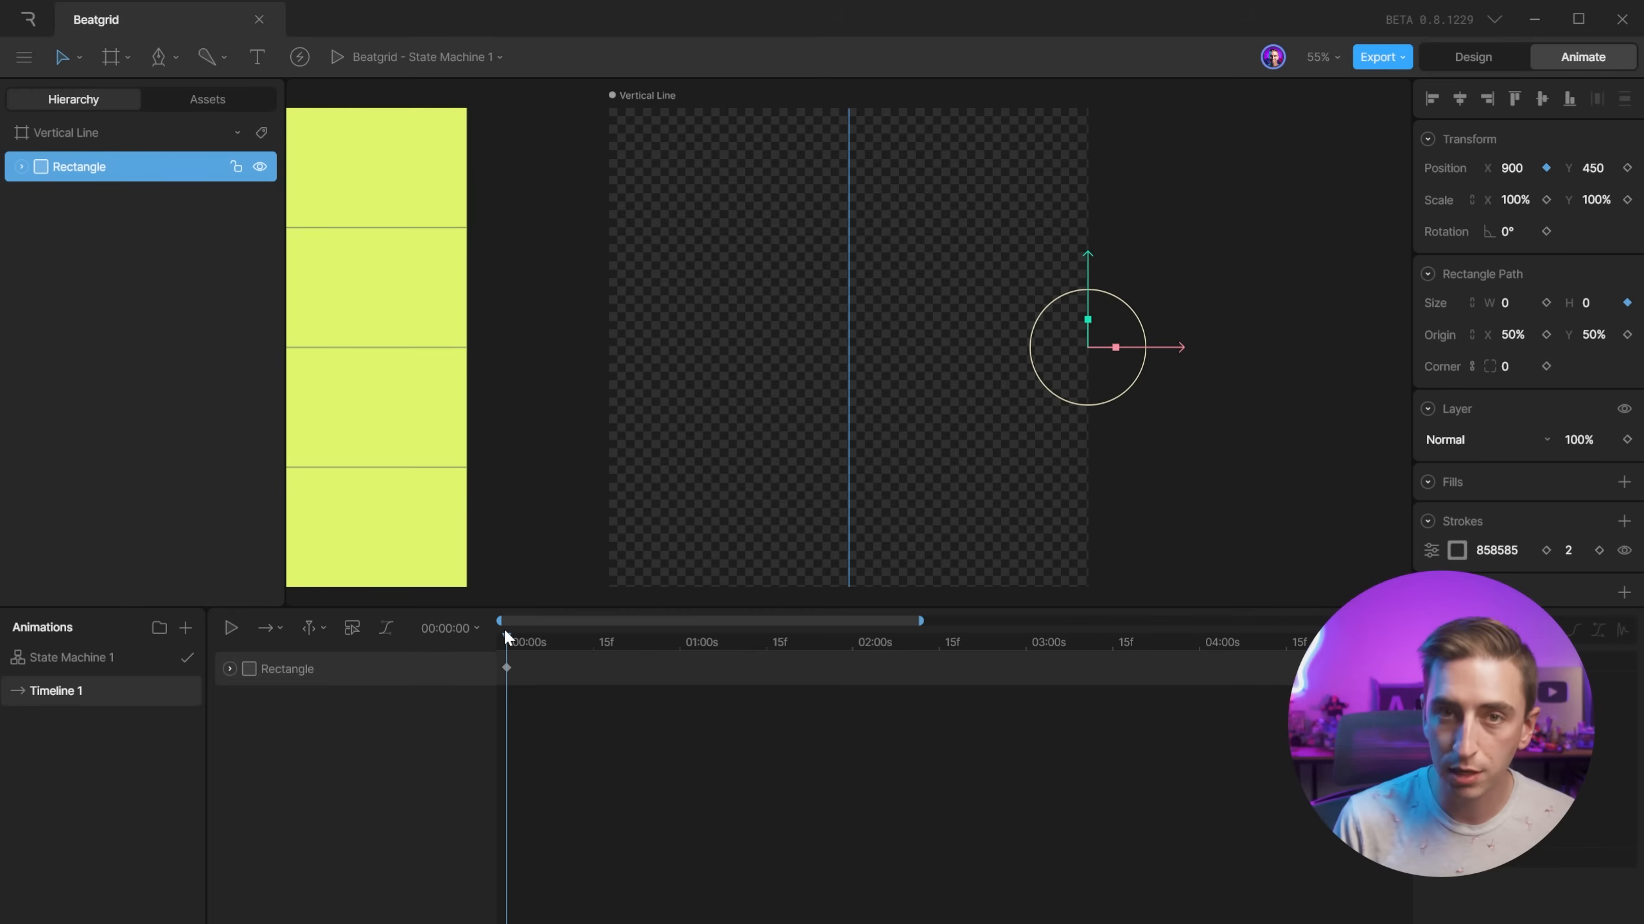
pyautogui.hotkey('shift', 'Right')
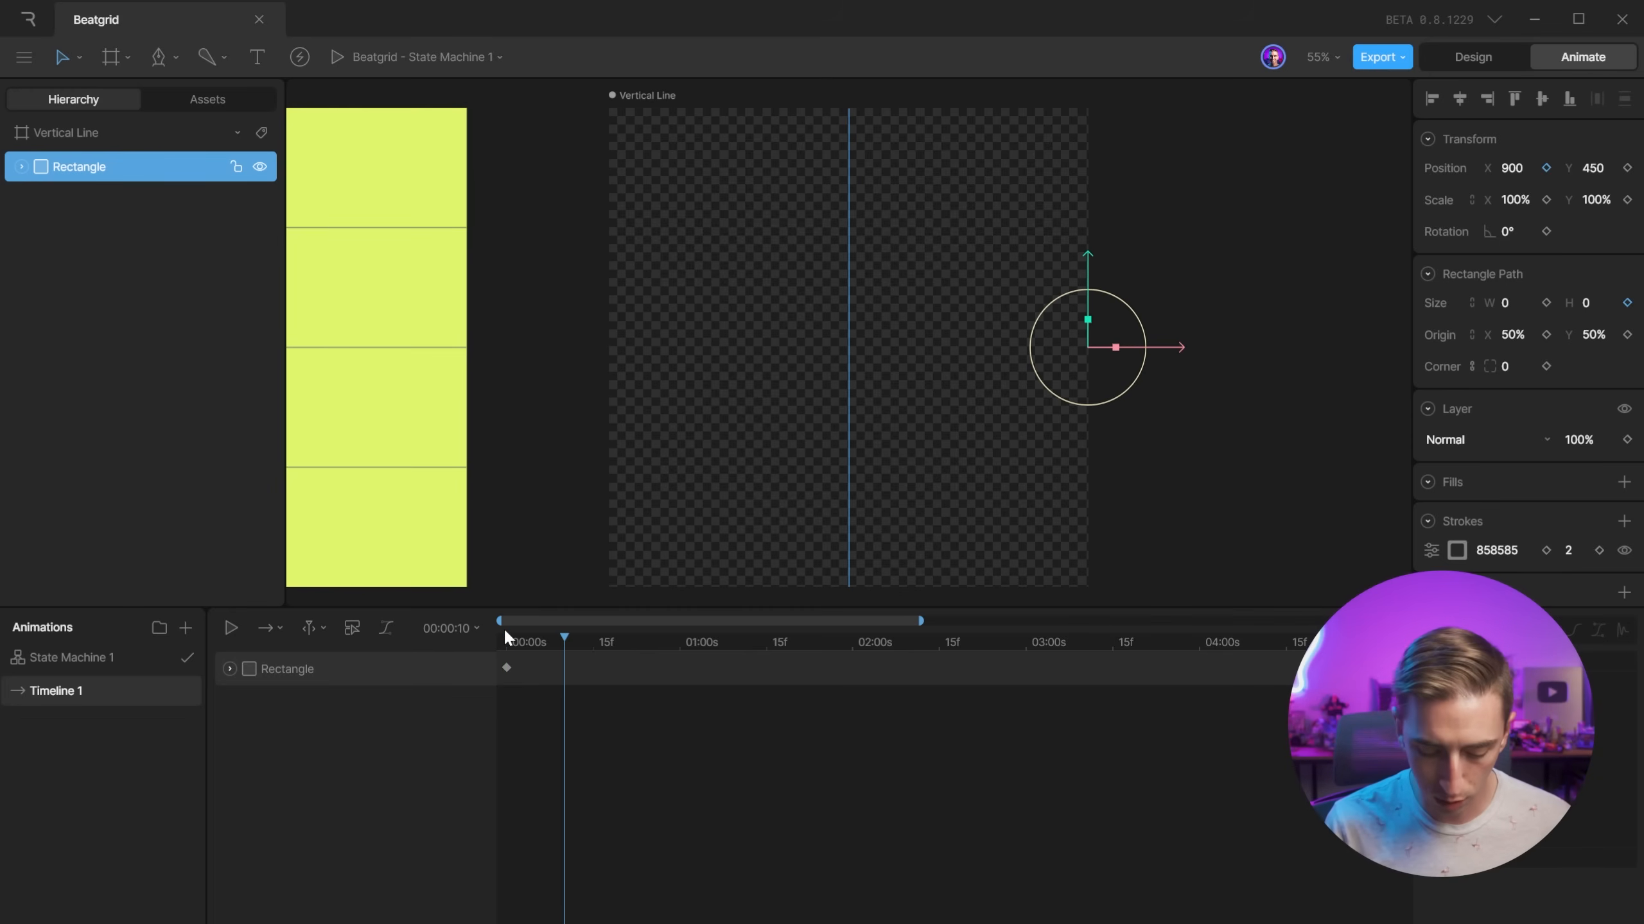
pyautogui.hotkey('shift', 'Right')
pyautogui.hotkey('shift', 'Right')
pyautogui.hotkey('shift', 'Right')
pyautogui.hotkey('shift', 'Right')
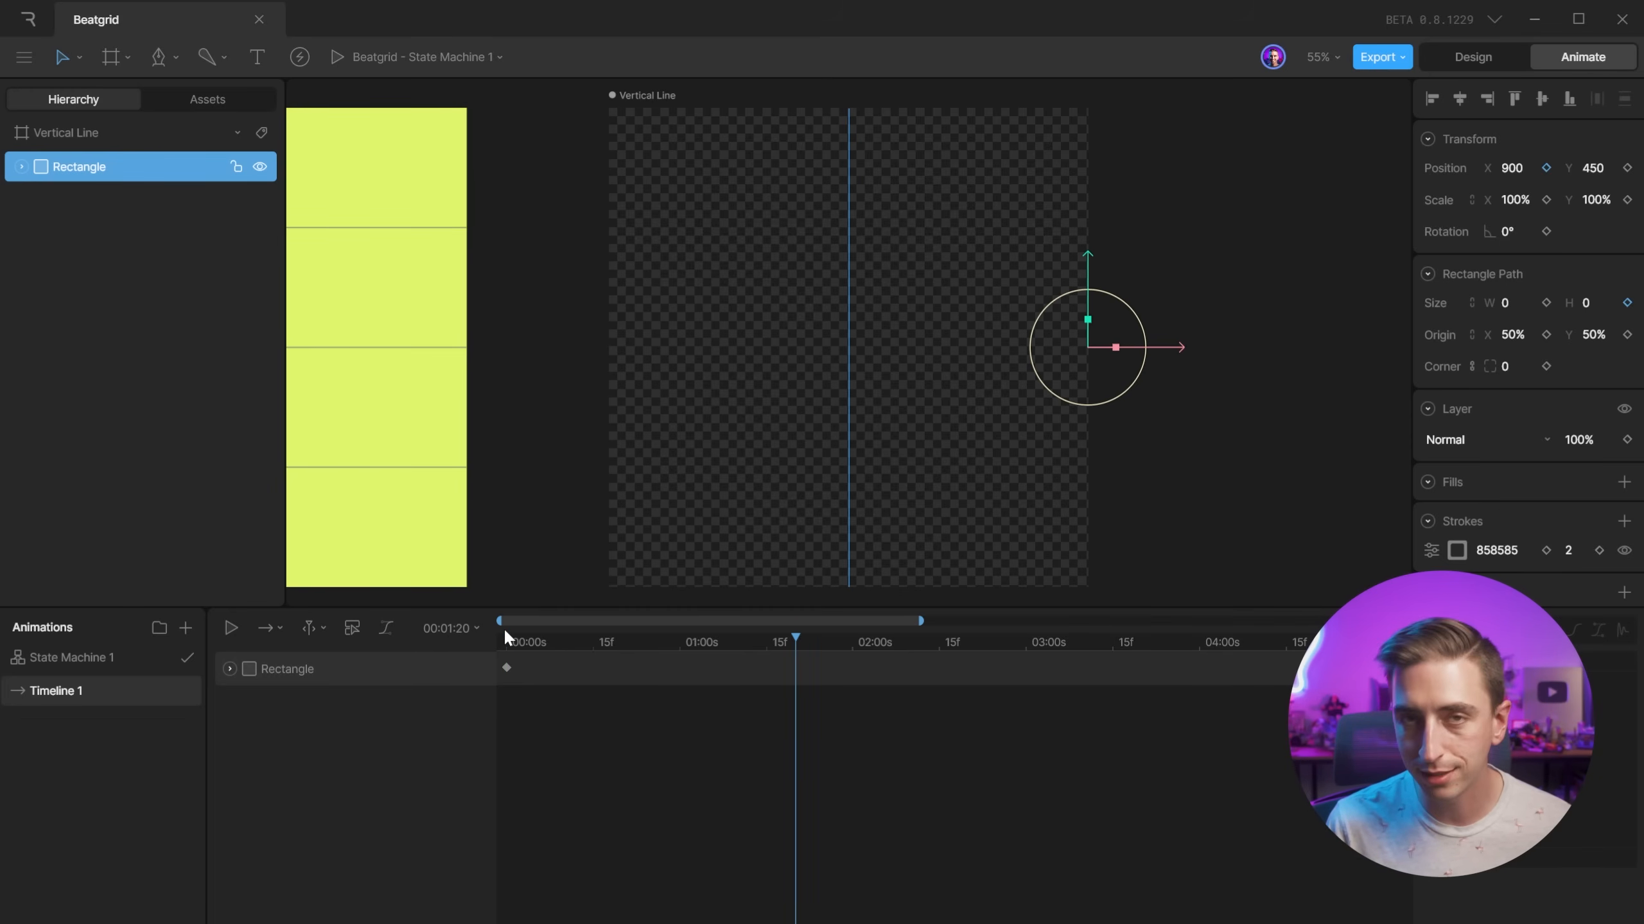
pyautogui.hotkey('shift', 'Left')
pyautogui.hotkey('shift', 'Left')
pyautogui.hotkey('shift', 'Left')
pyautogui.hotkey('shift', 'Left')
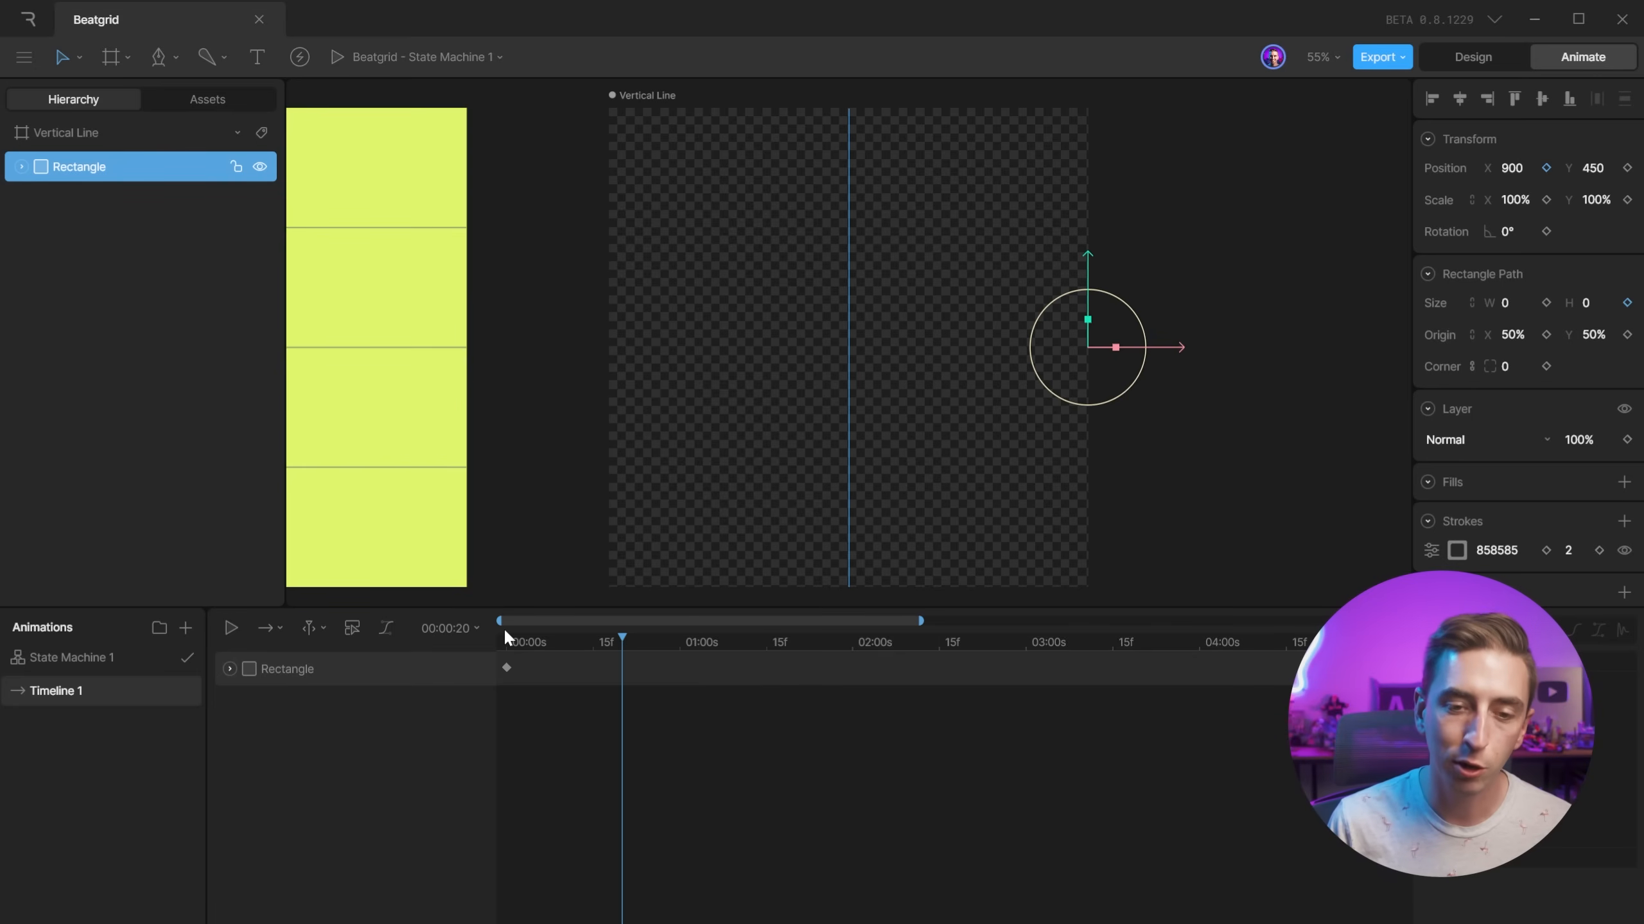
pyautogui.hotkey('shift', 'Left')
pyautogui.hotkey('shift', 'Right')
pyautogui.hotkey('shift', 'Right')
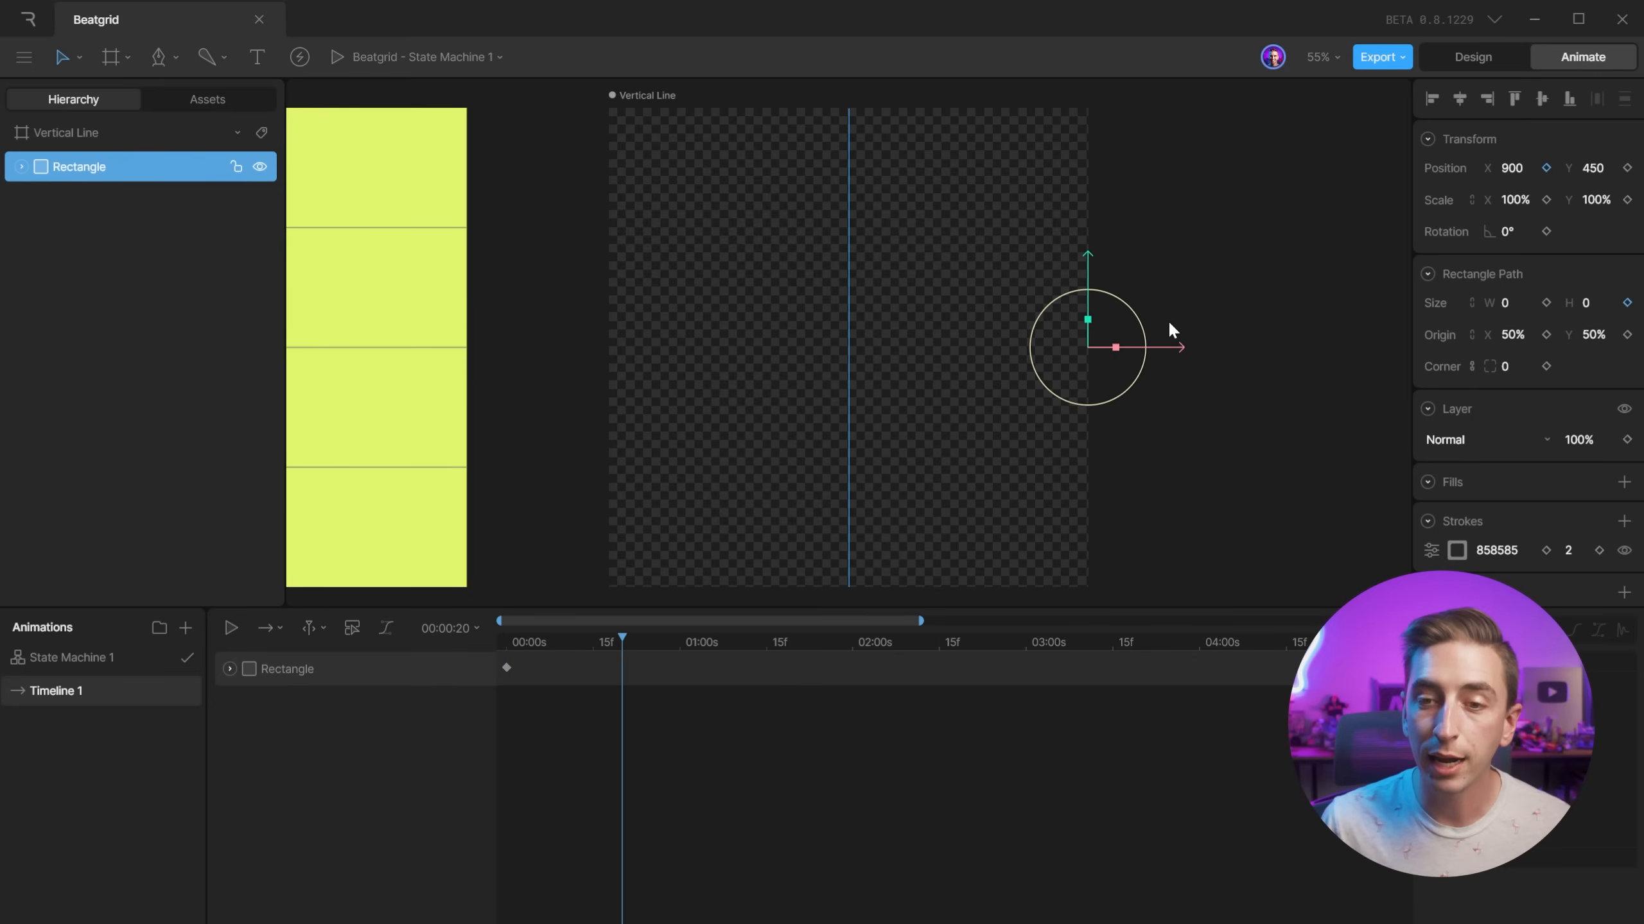
# Key the vertical line rectangle at 00:00:20 with X position 675 (900-225) and height 450.
pyautogui.moveTo(1159, 348); pyautogui.dragTo(1043, 348)
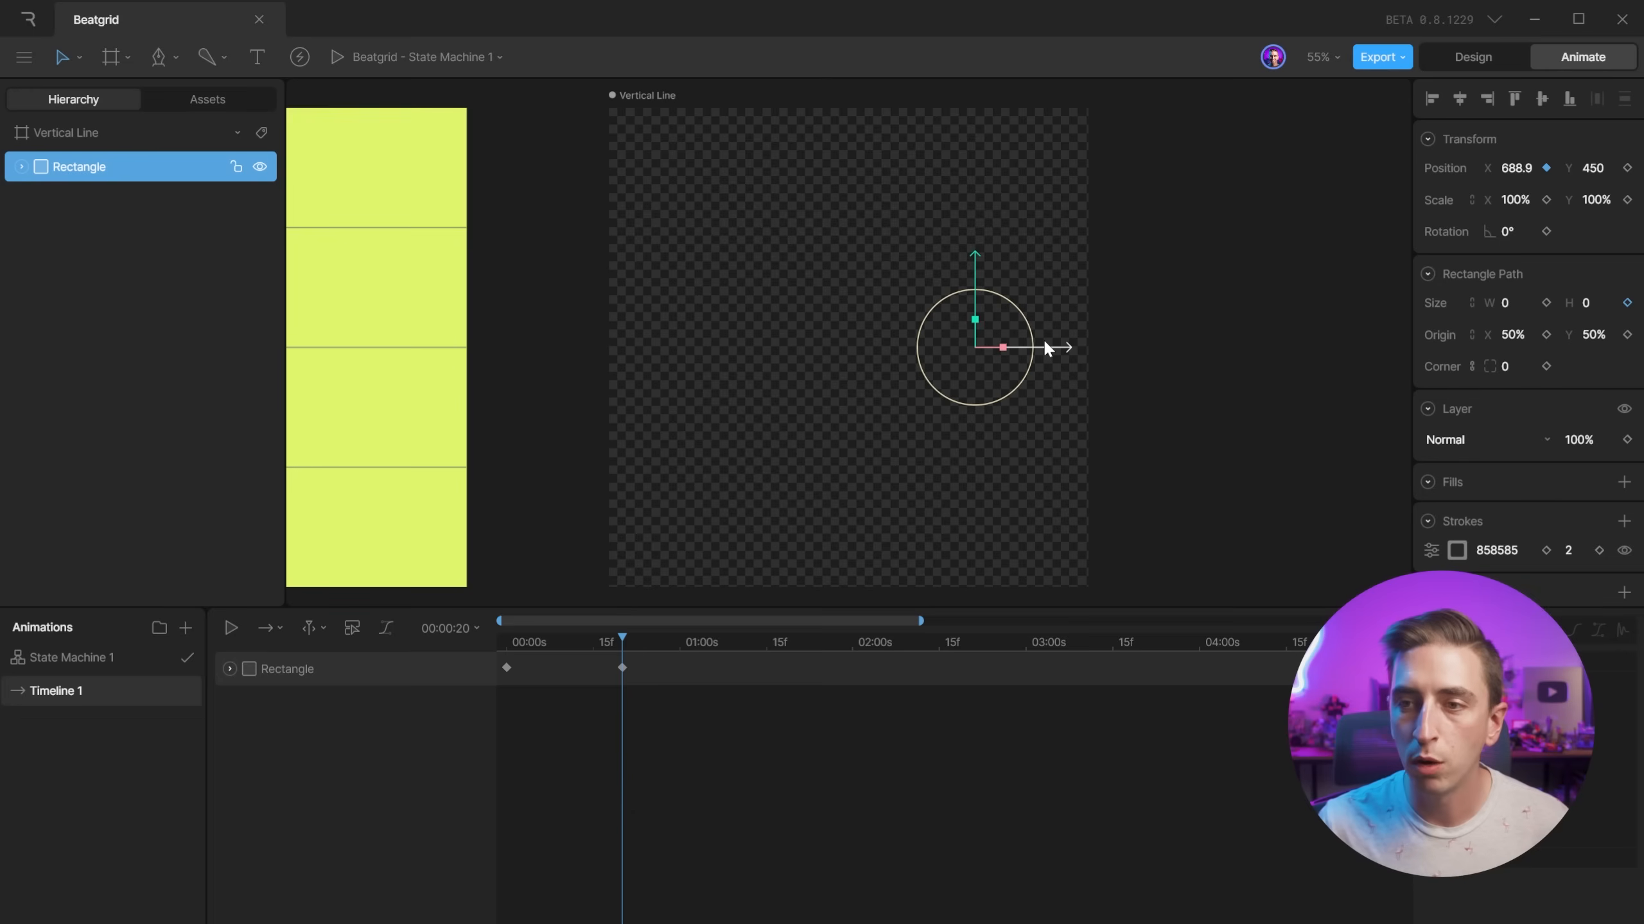
pyautogui.hotkey('ctrl', 'z')
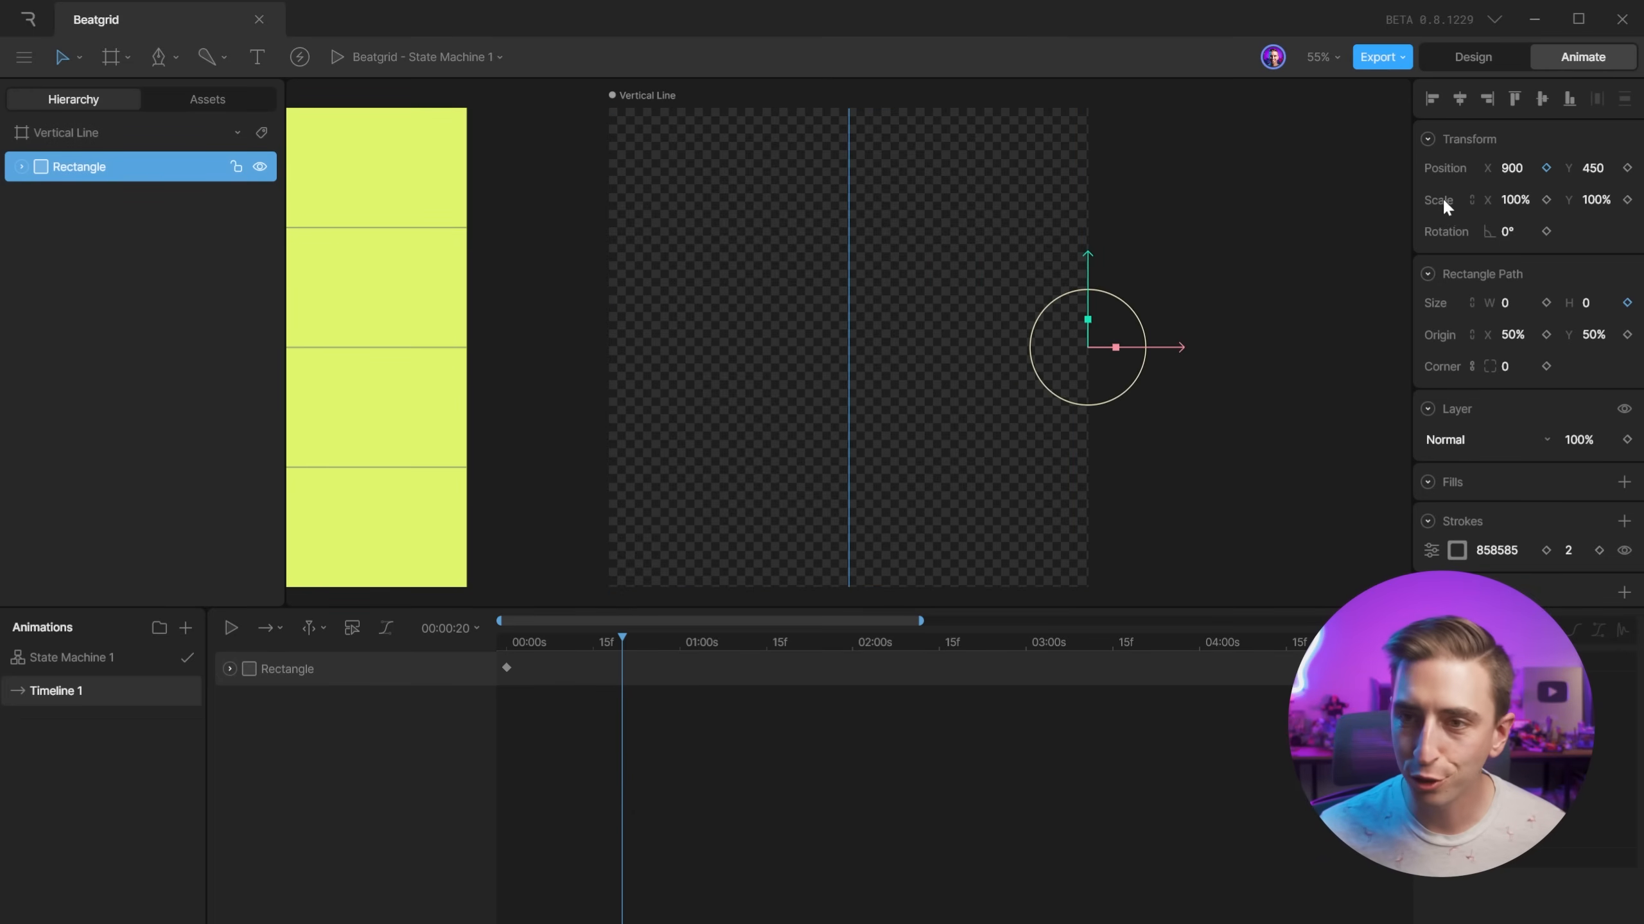
pyautogui.click(1511, 167)
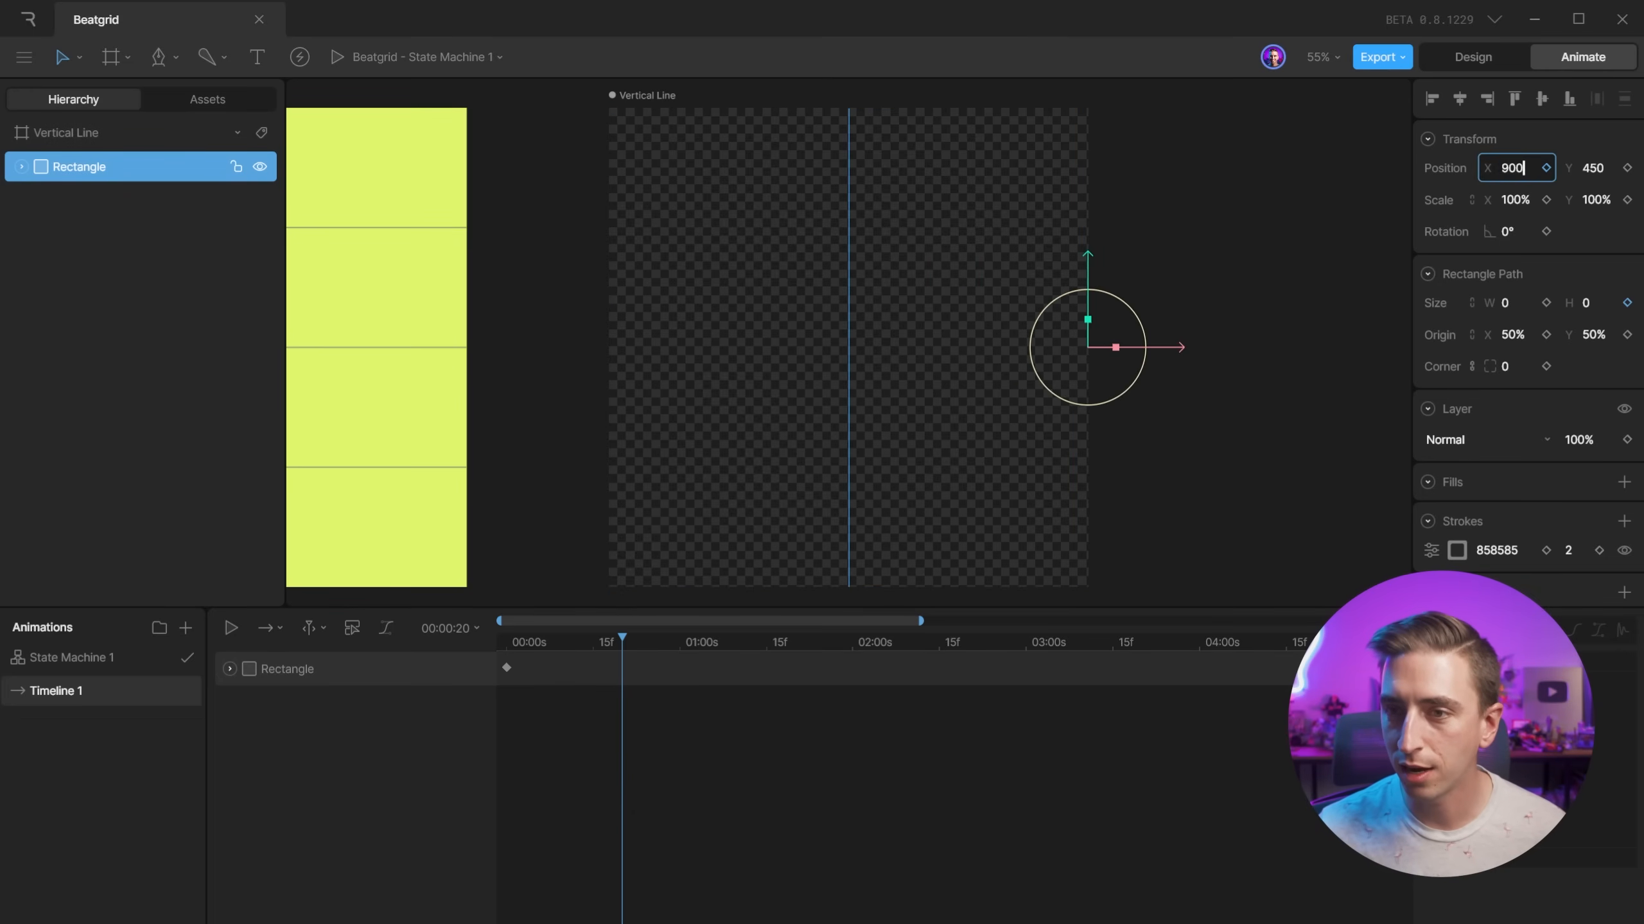
pyautogui.write('-22')
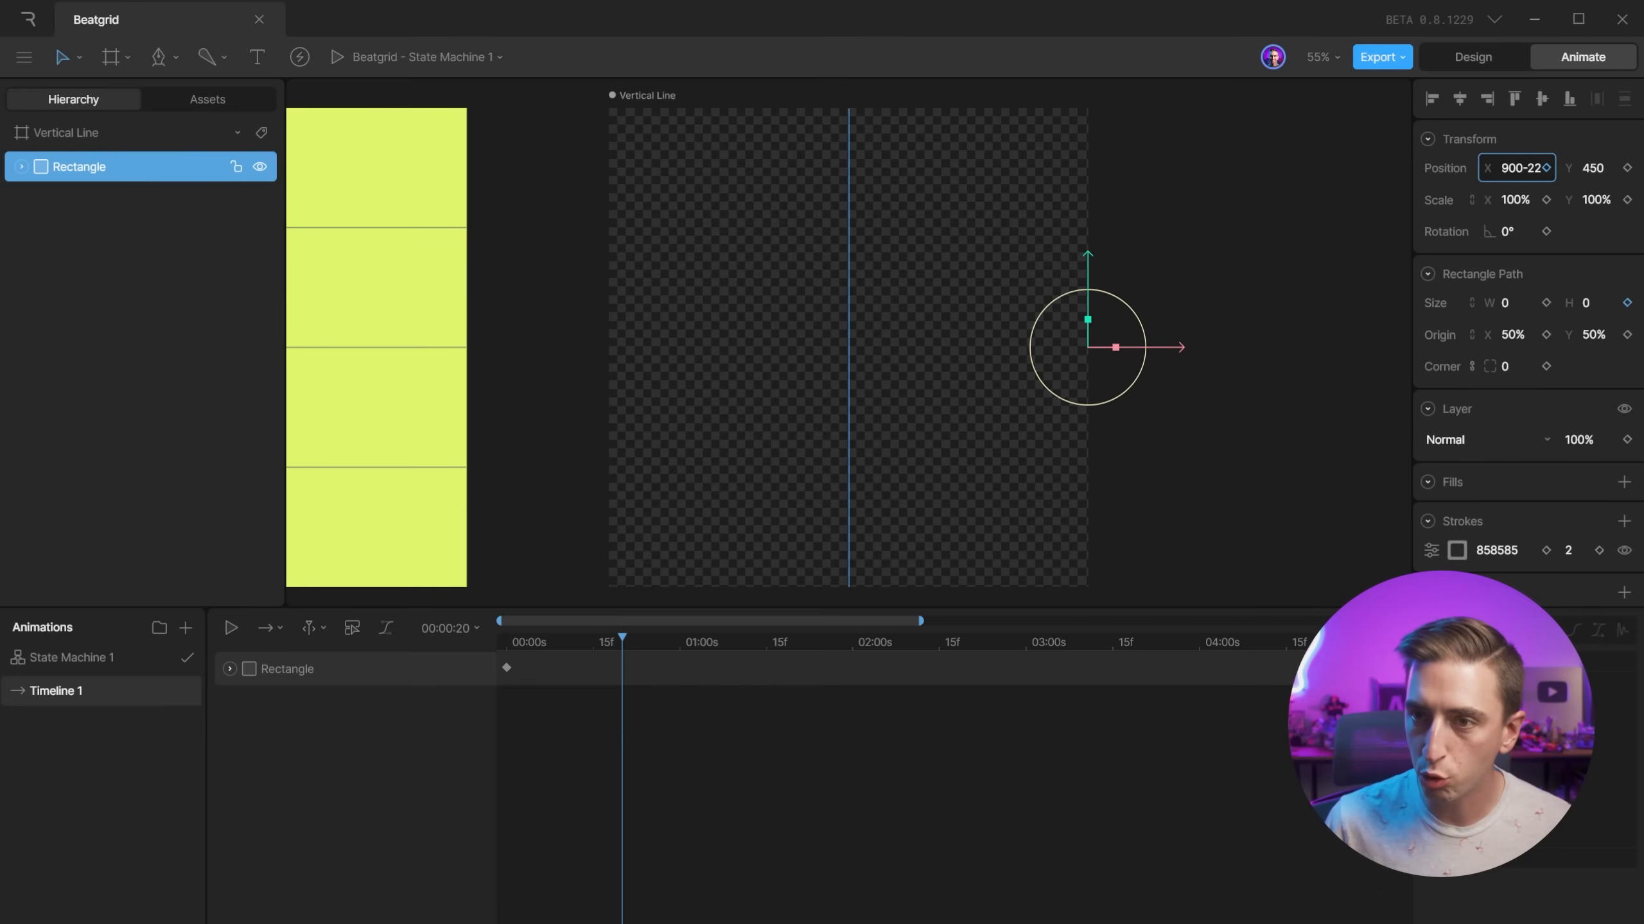
pyautogui.write('5')
pyautogui.press('Return')
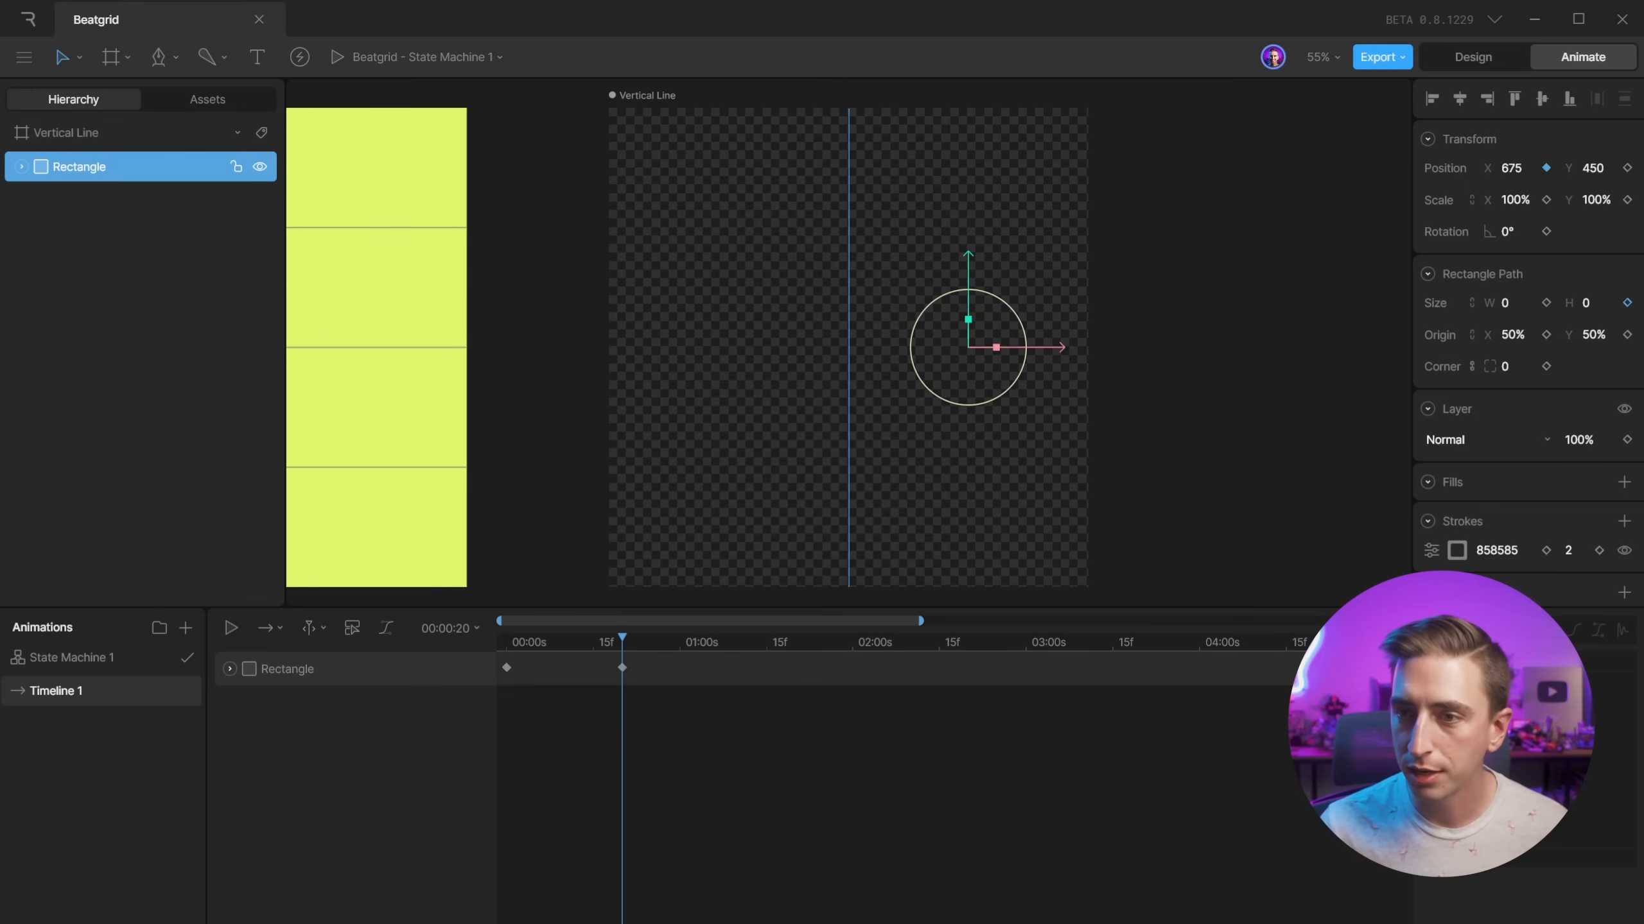
pyautogui.click(1590, 303)
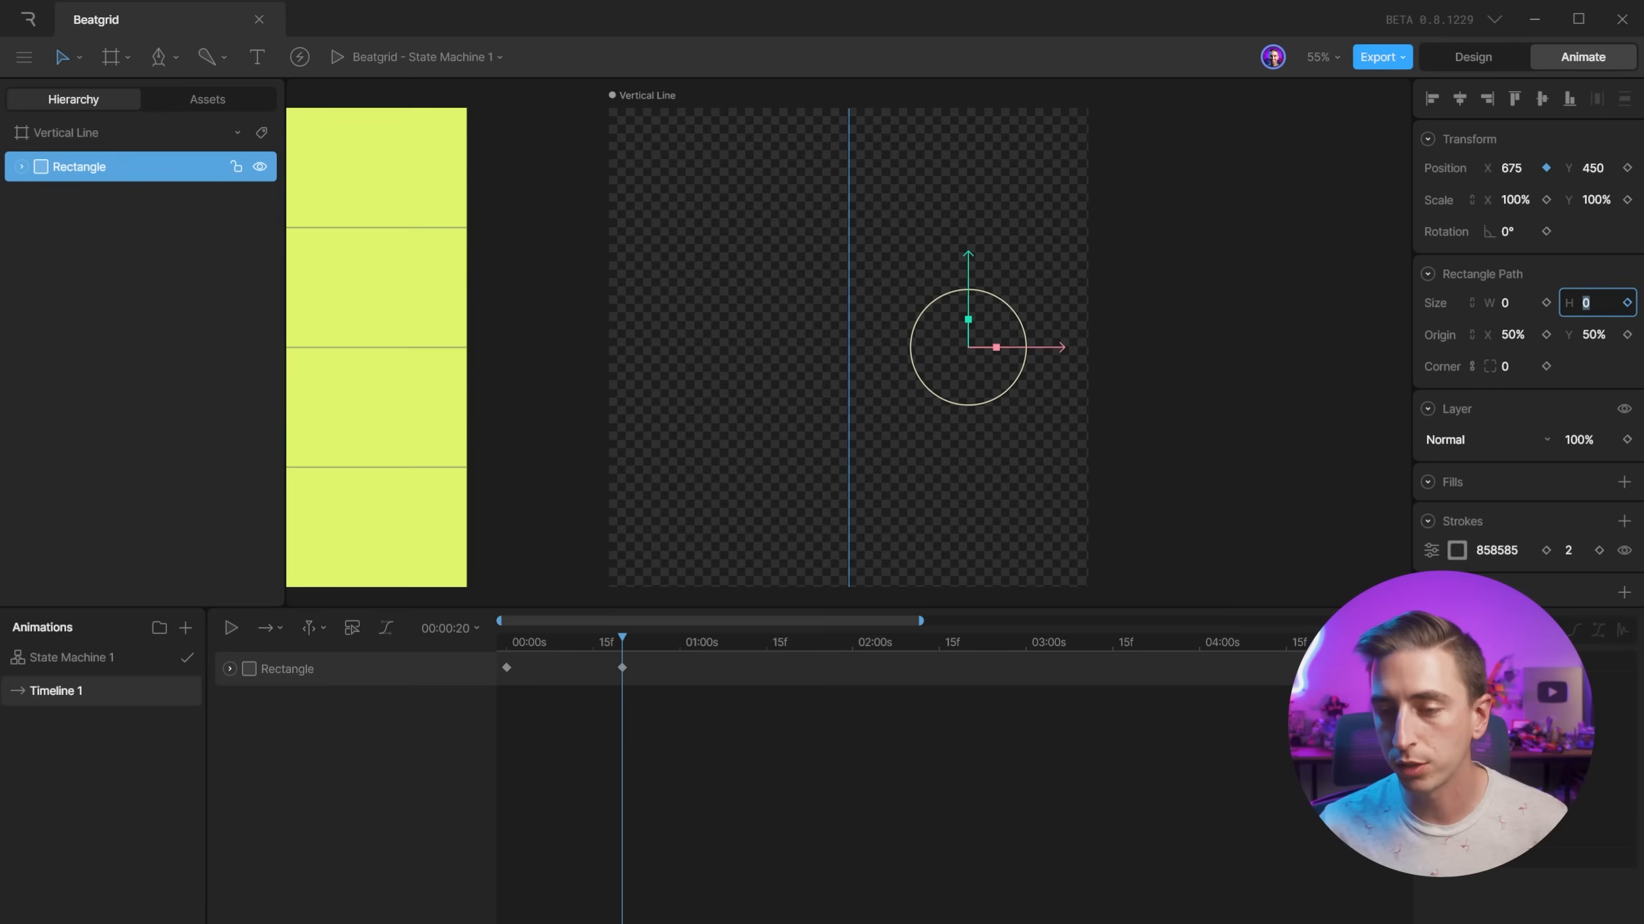
pyautogui.write('450')
pyautogui.press('Return')
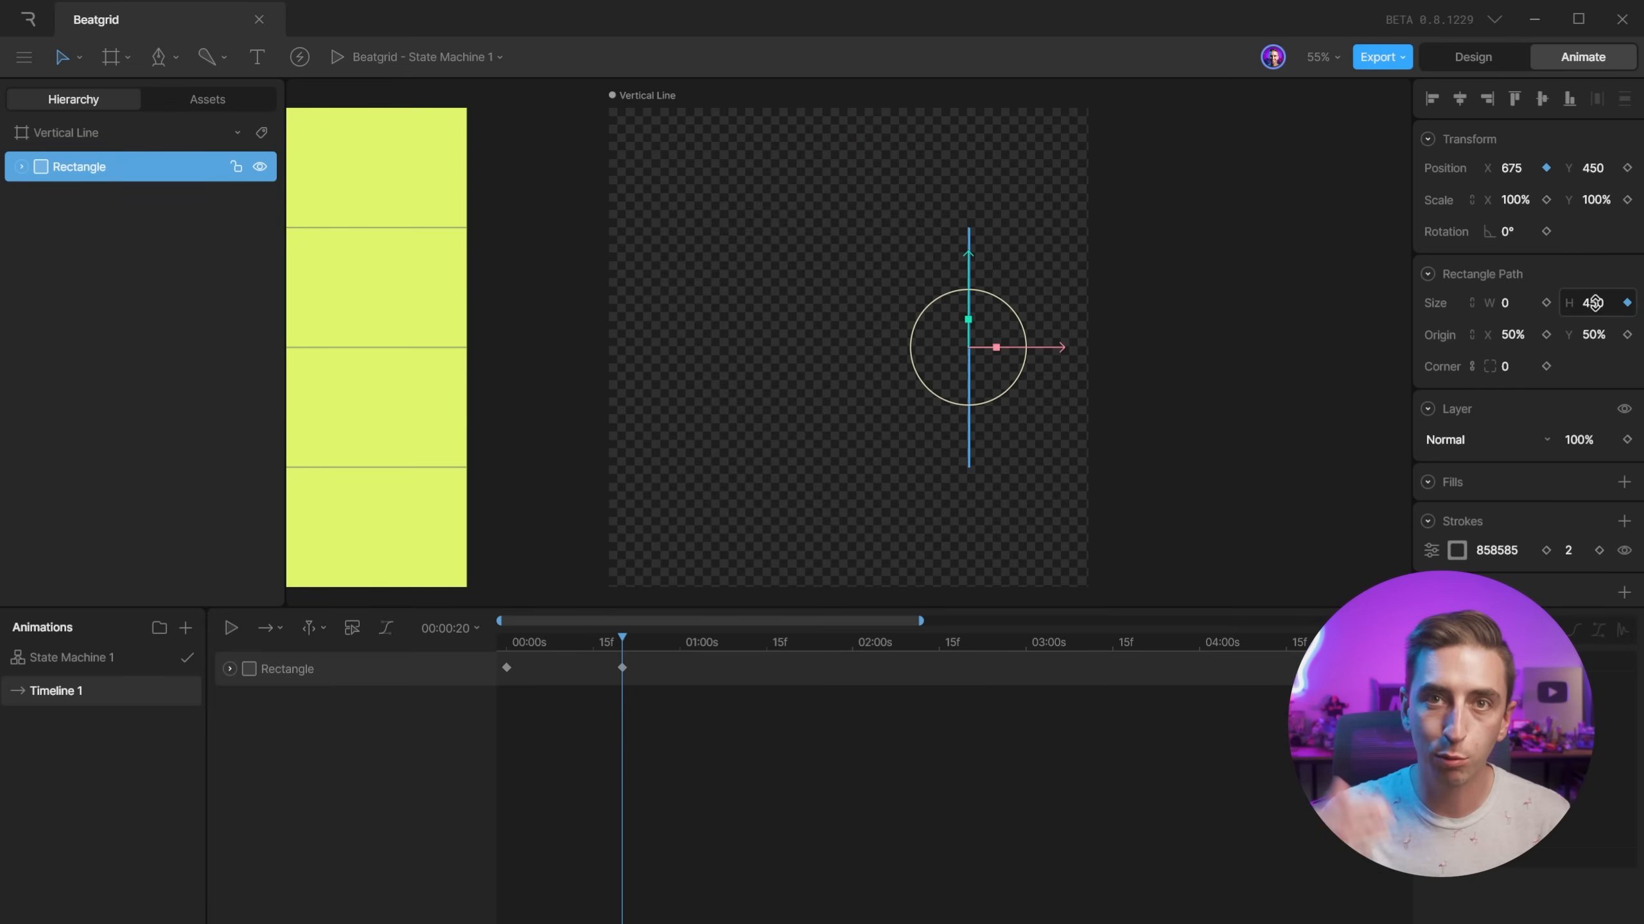
# At 00:01:10, centre the vertical line rectangle horizontally in its artboard at X 450 and key its height as 900.
pyautogui.moveTo(634, 632)
pyautogui.mouseDown()
pyautogui.moveTo(511, 638)
pyautogui.moveTo(621, 645)
pyautogui.mouseUp()
pyautogui.press('space')
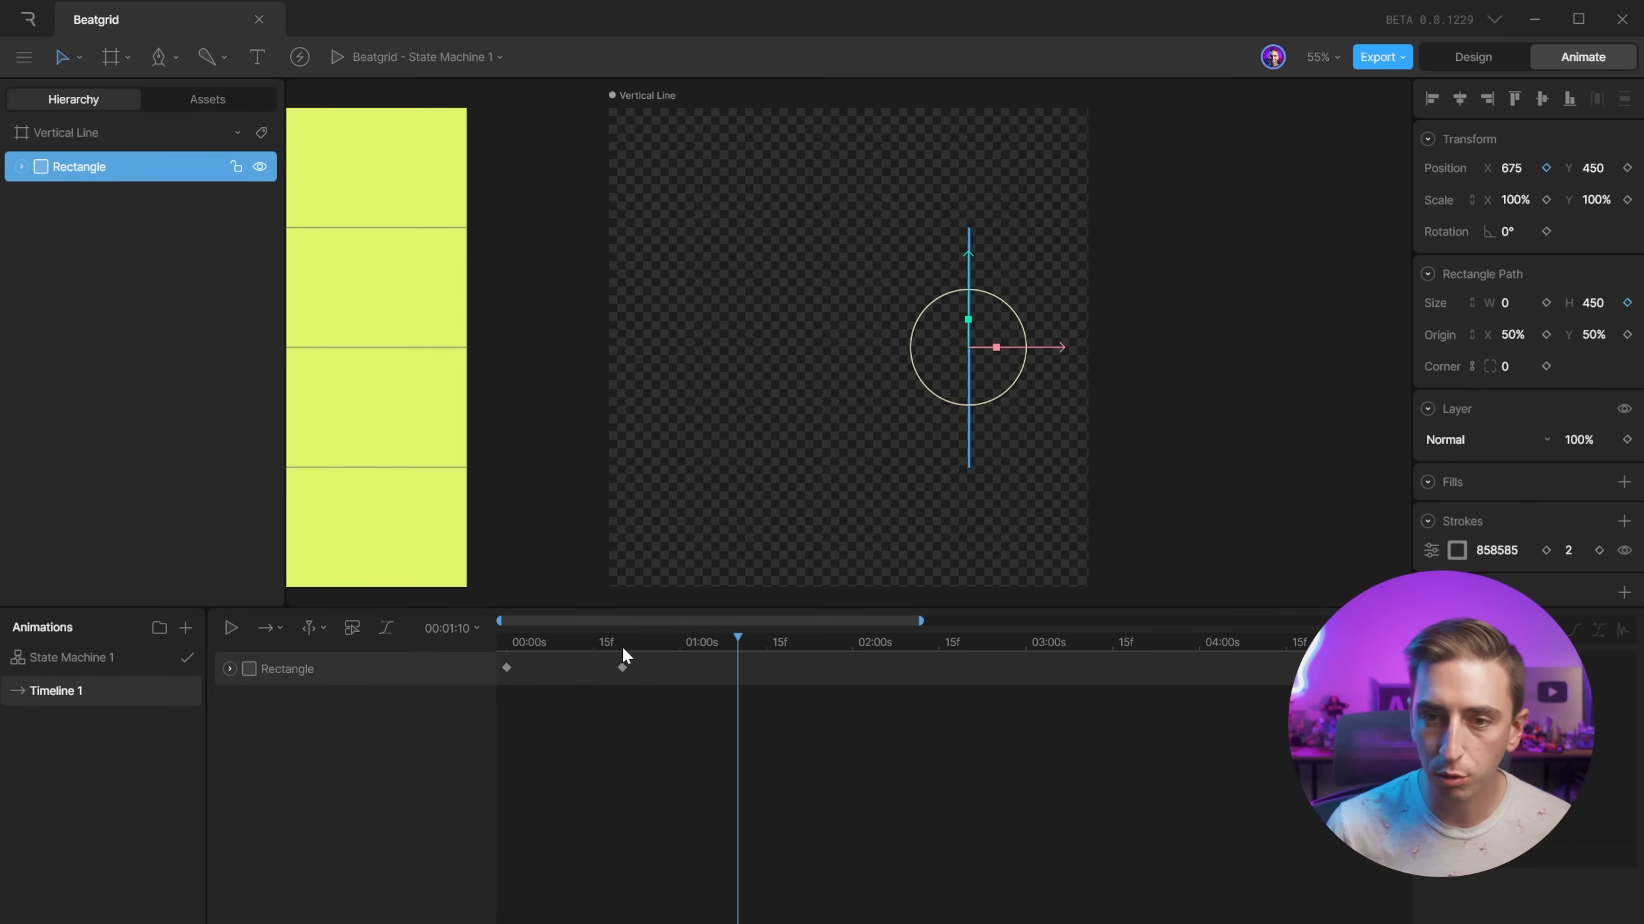
pyautogui.click(1462, 93)
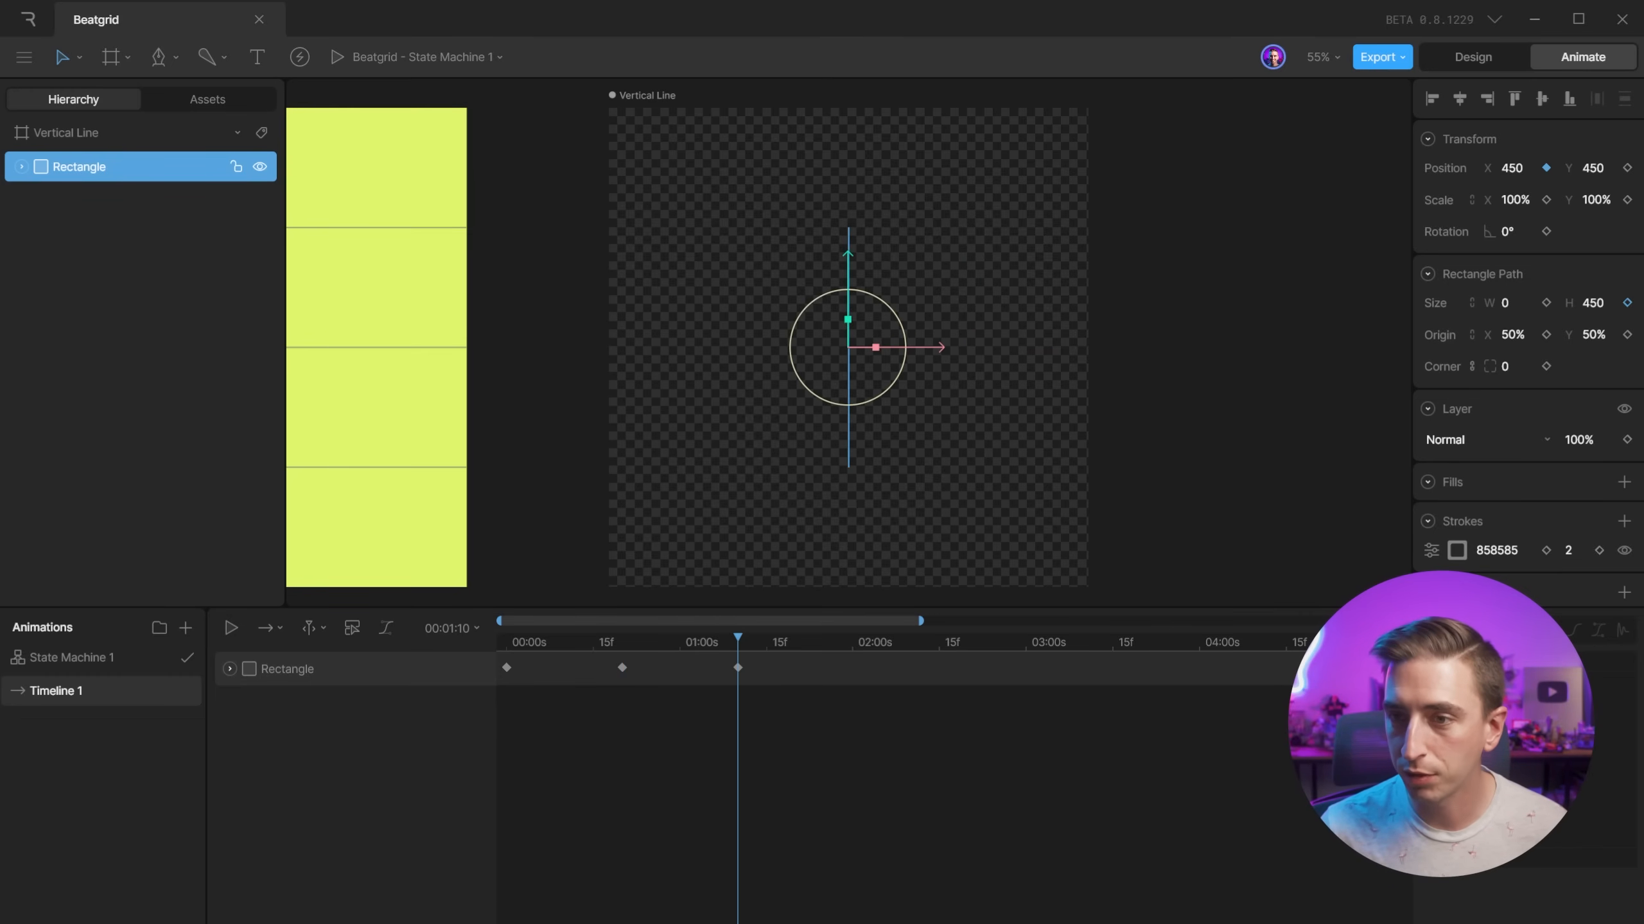
pyautogui.click(1601, 302)
pyautogui.write('900')
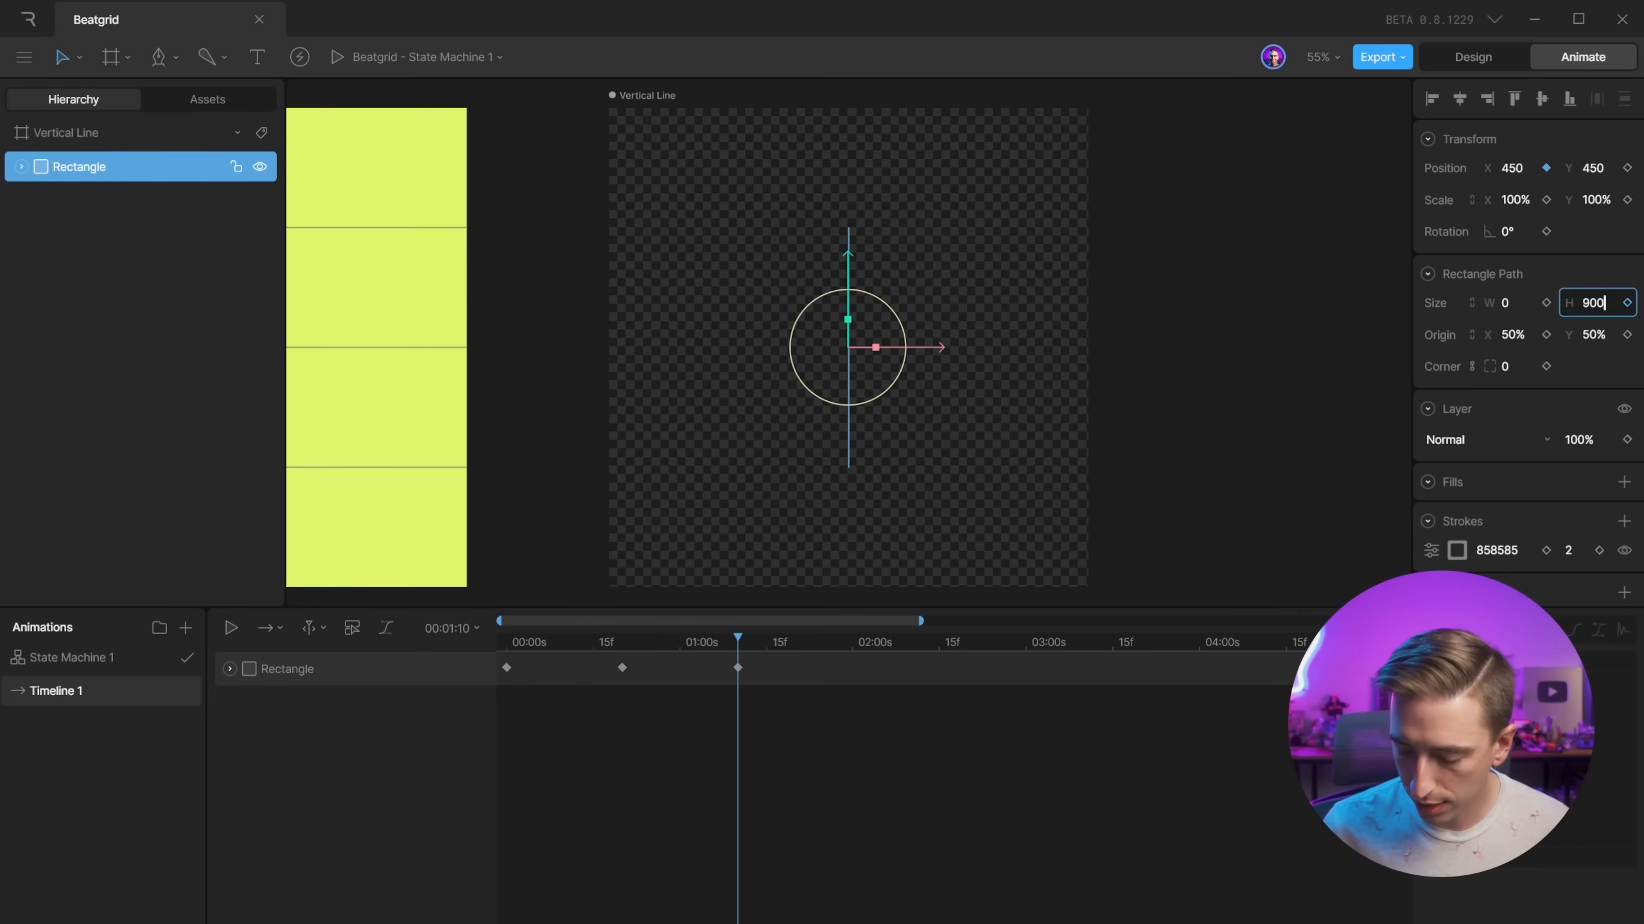
pyautogui.press('Return')
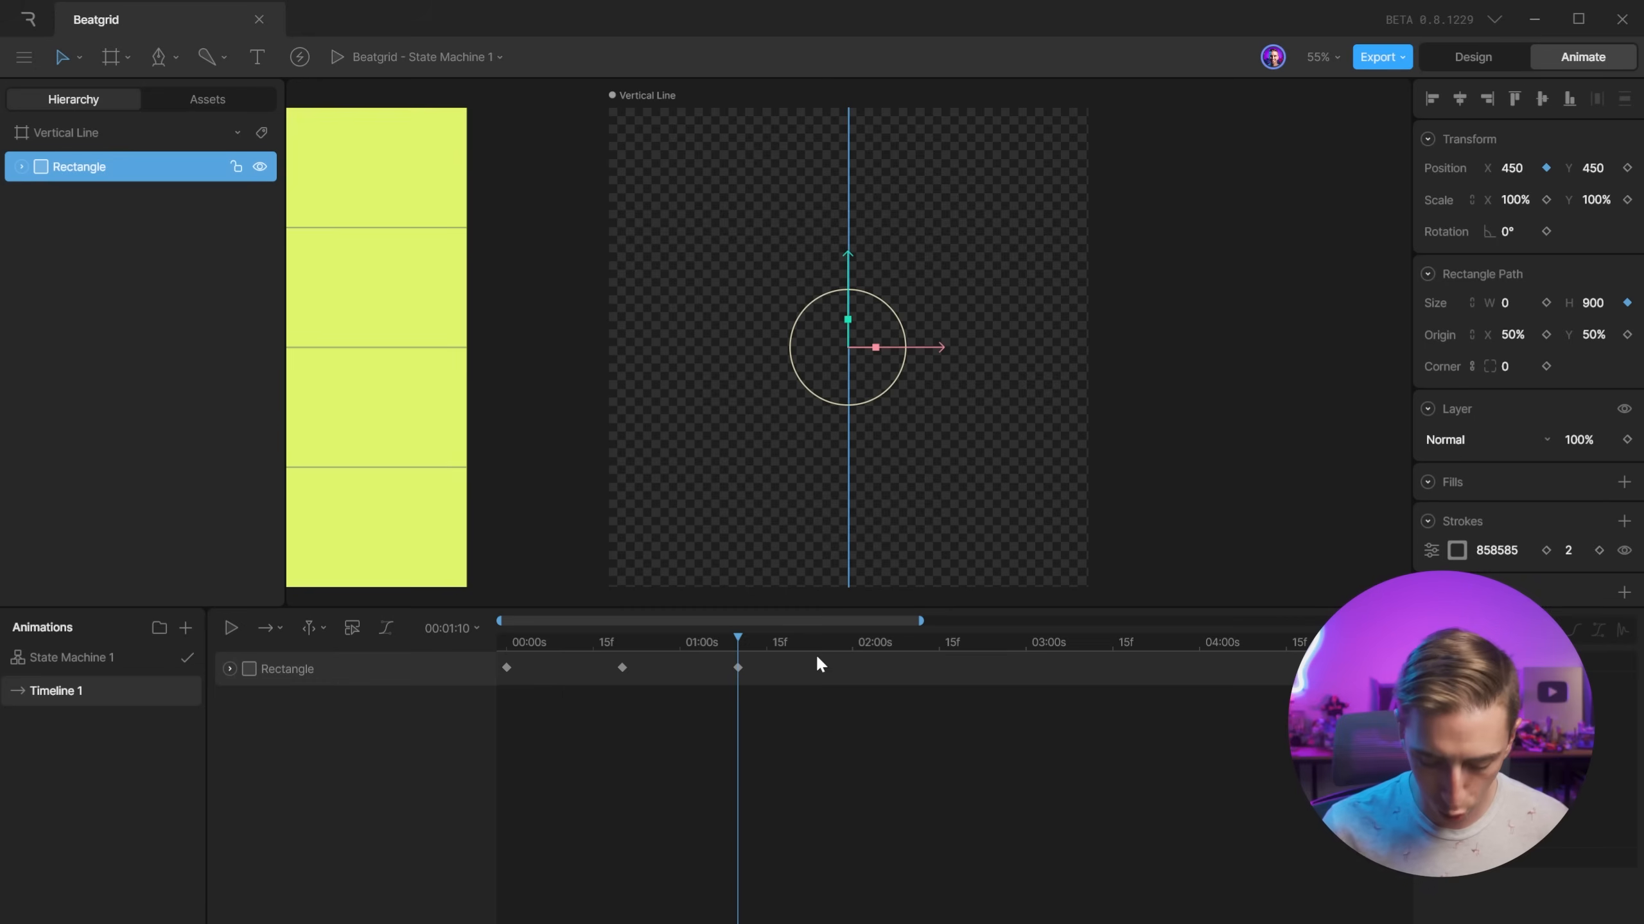
# Key the vertical line rectangle at 00:02:00 with X position 225 and height 450.
pyautogui.hotkey('shift', '.')
pyautogui.hotkey('shift', '.')
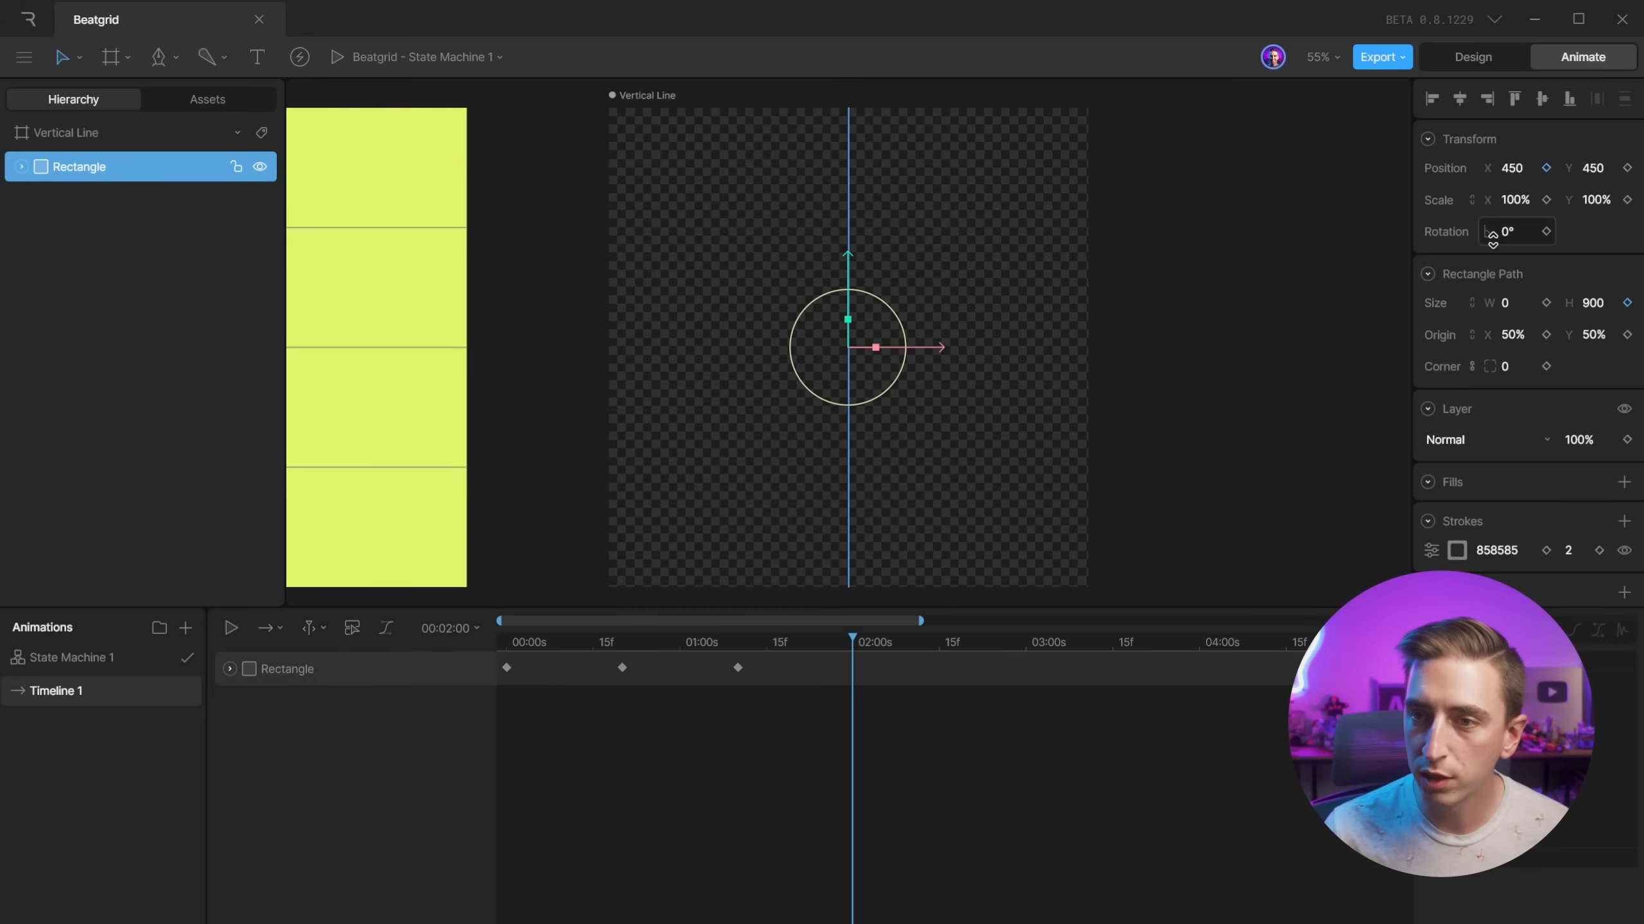
pyautogui.click(1513, 167)
pyautogui.write('225')
pyautogui.press('Return')
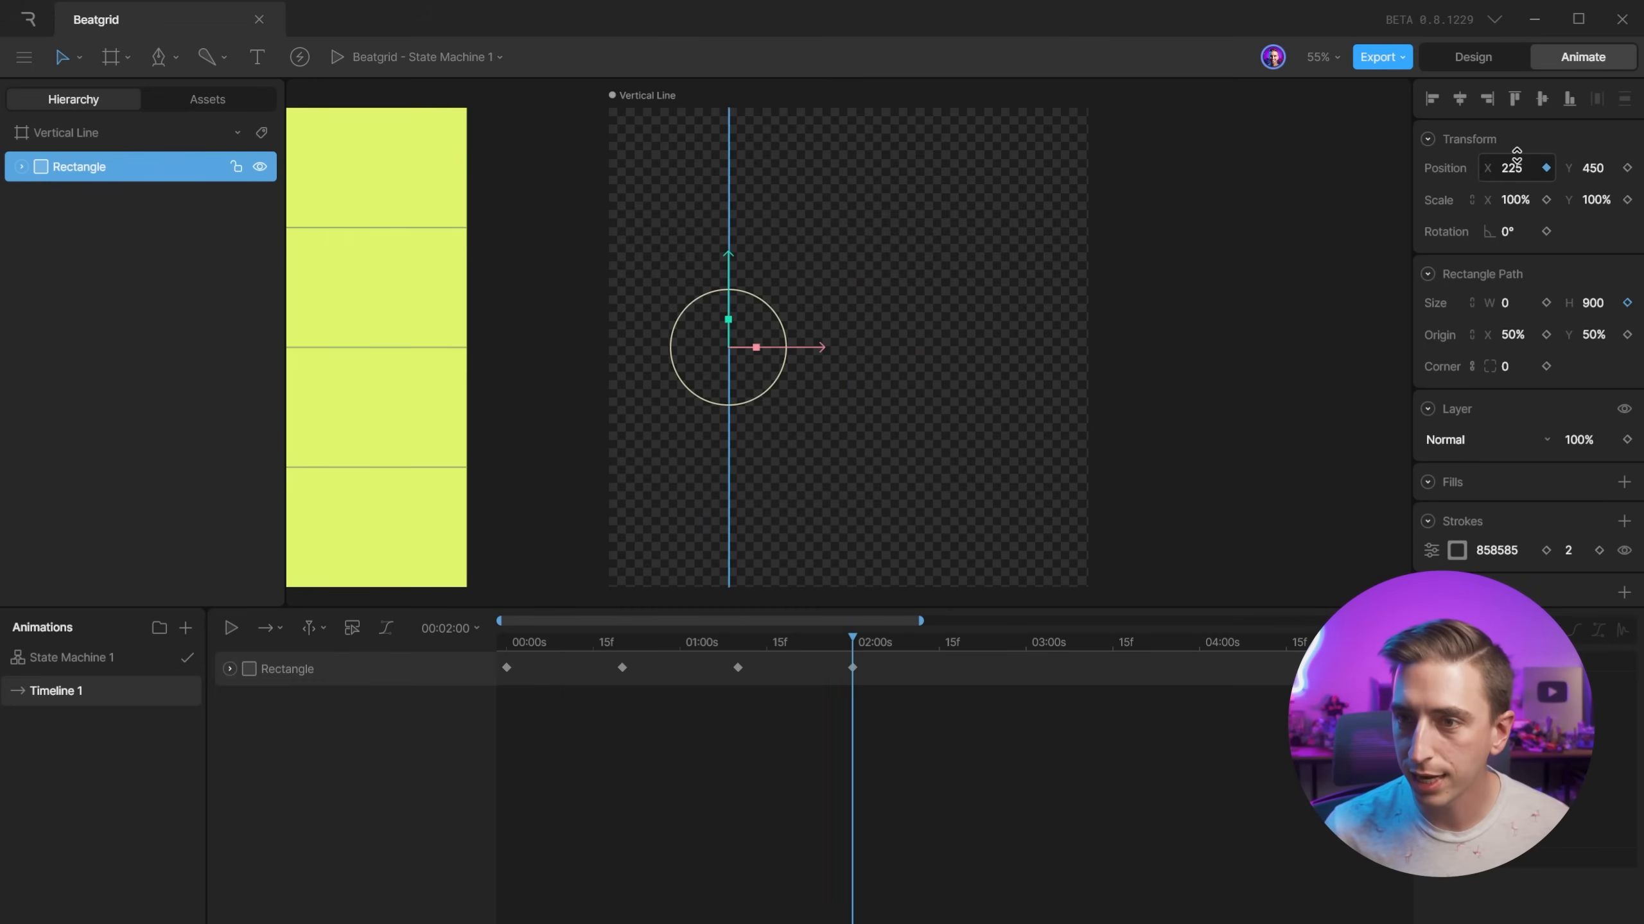
pyautogui.click(1592, 302)
pyautogui.write('450')
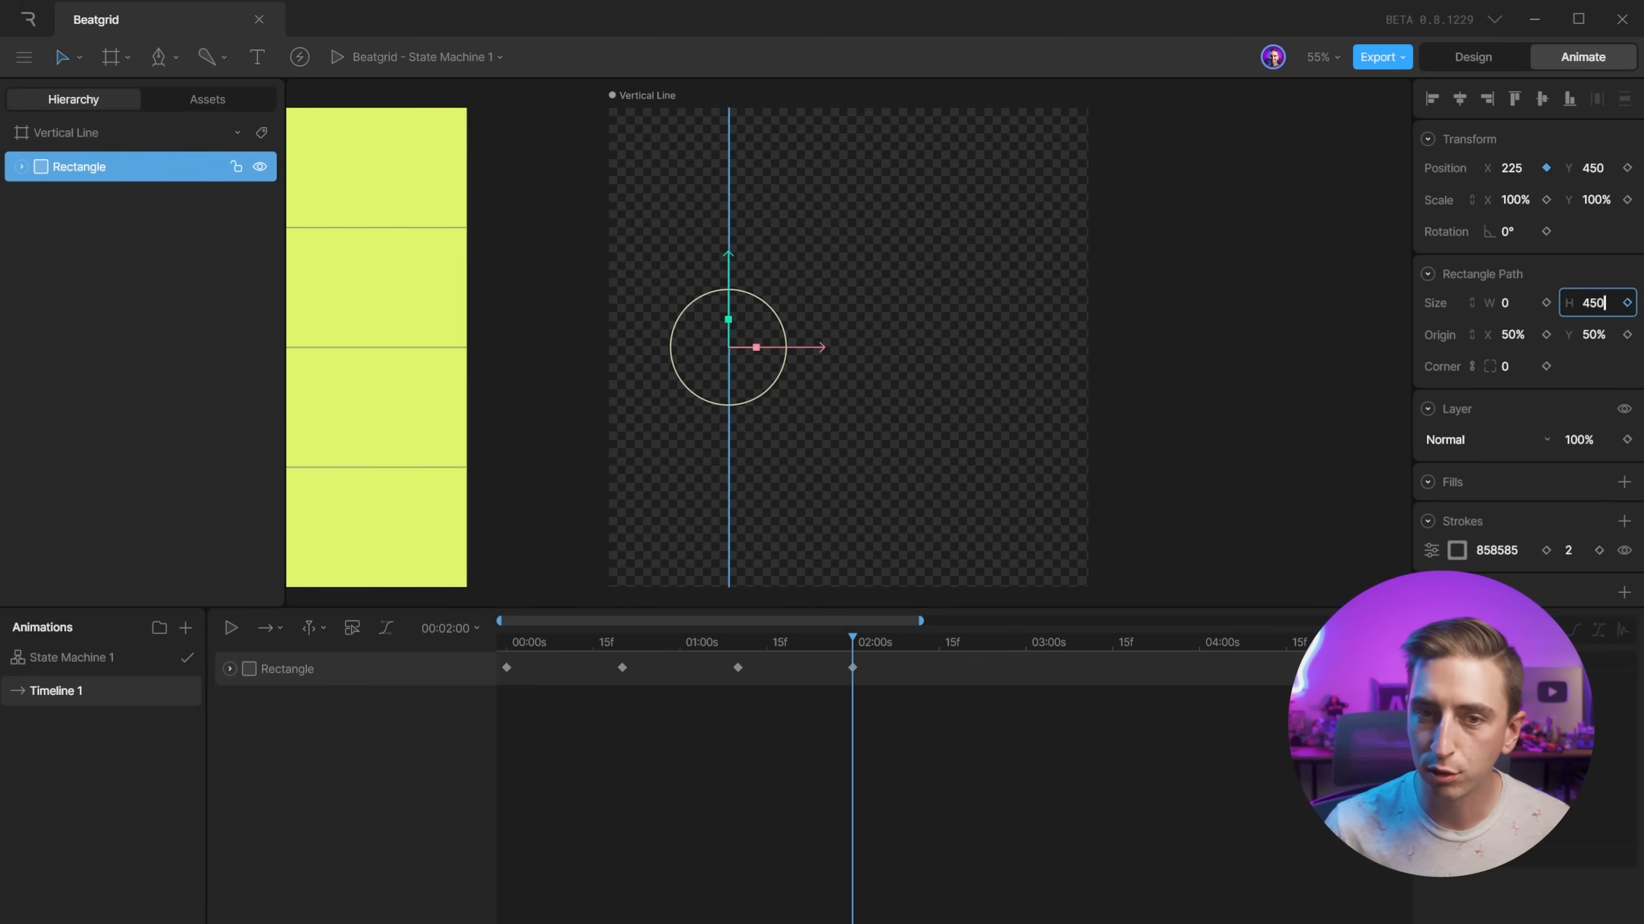
pyautogui.press('Return')
# Key the vertical line rectangle at 00:02:20 with X position 0 and height 0, and preview the animation from the start.
pyautogui.hotkey('shift', '.')
pyautogui.hotkey('shift', '.')
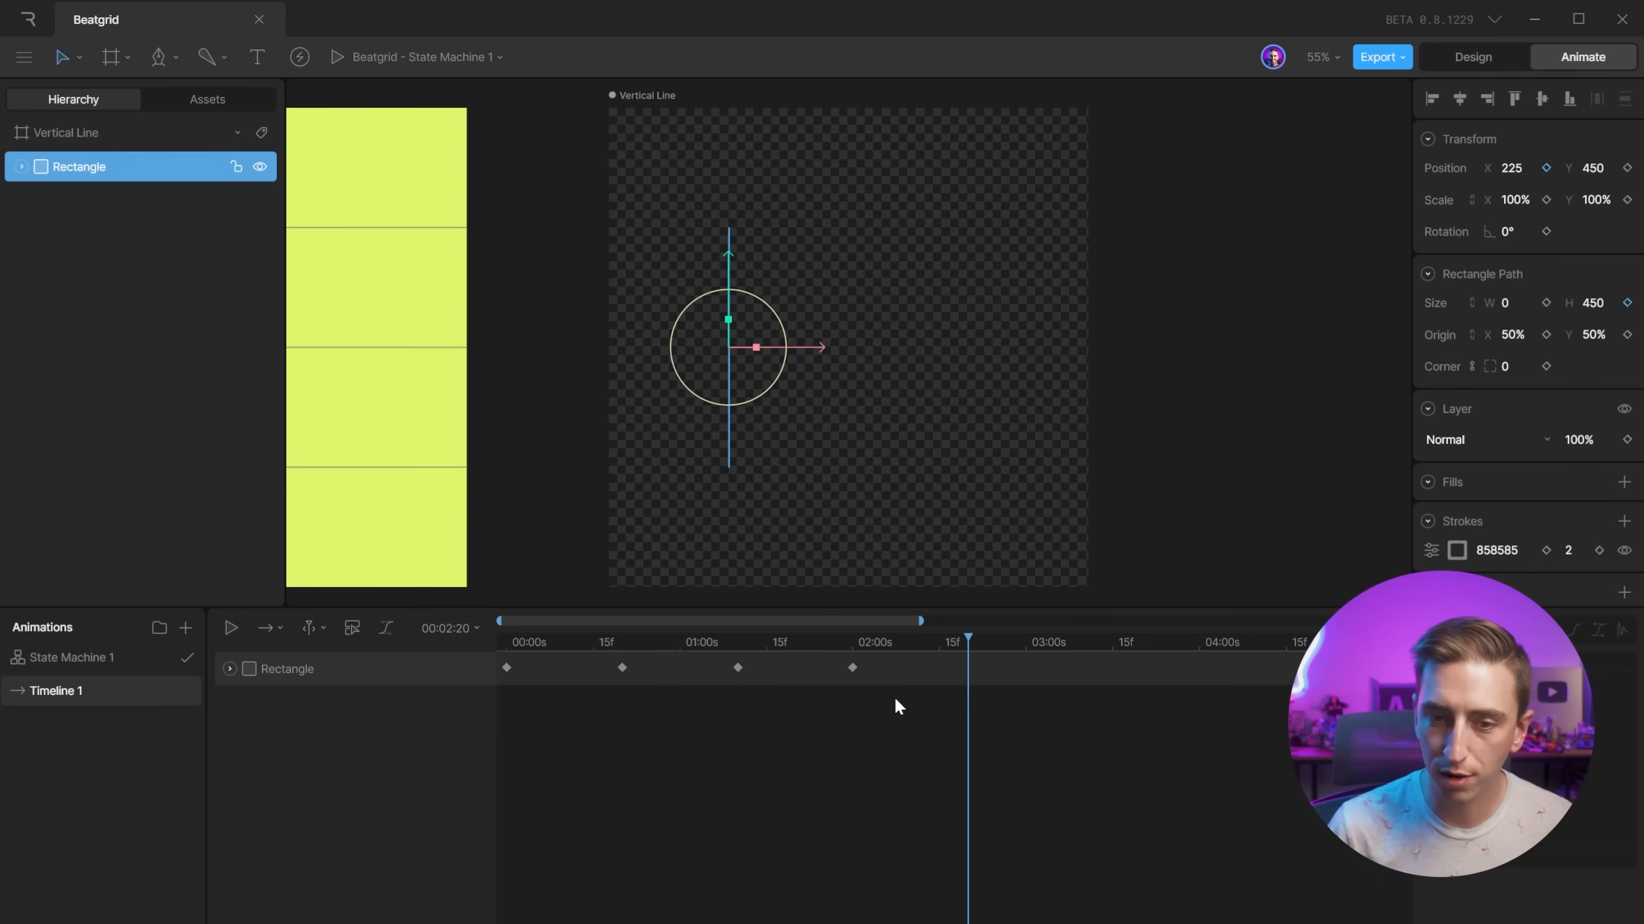
pyautogui.click(1442, 102)
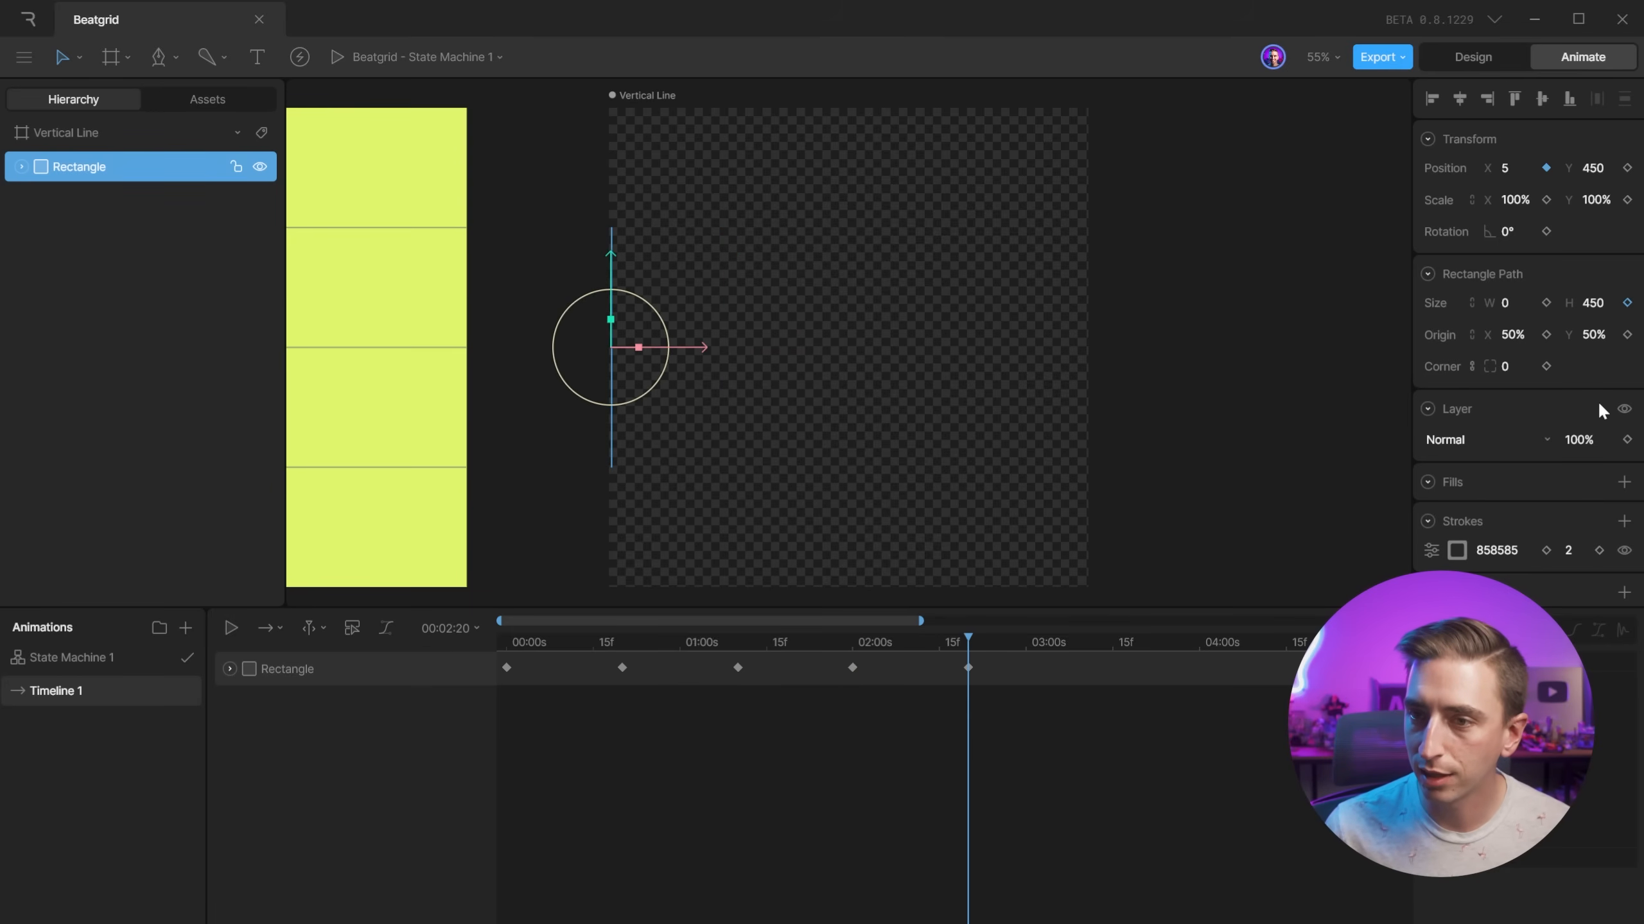
pyautogui.click(1504, 167)
pyautogui.write('0')
pyautogui.press('Return')
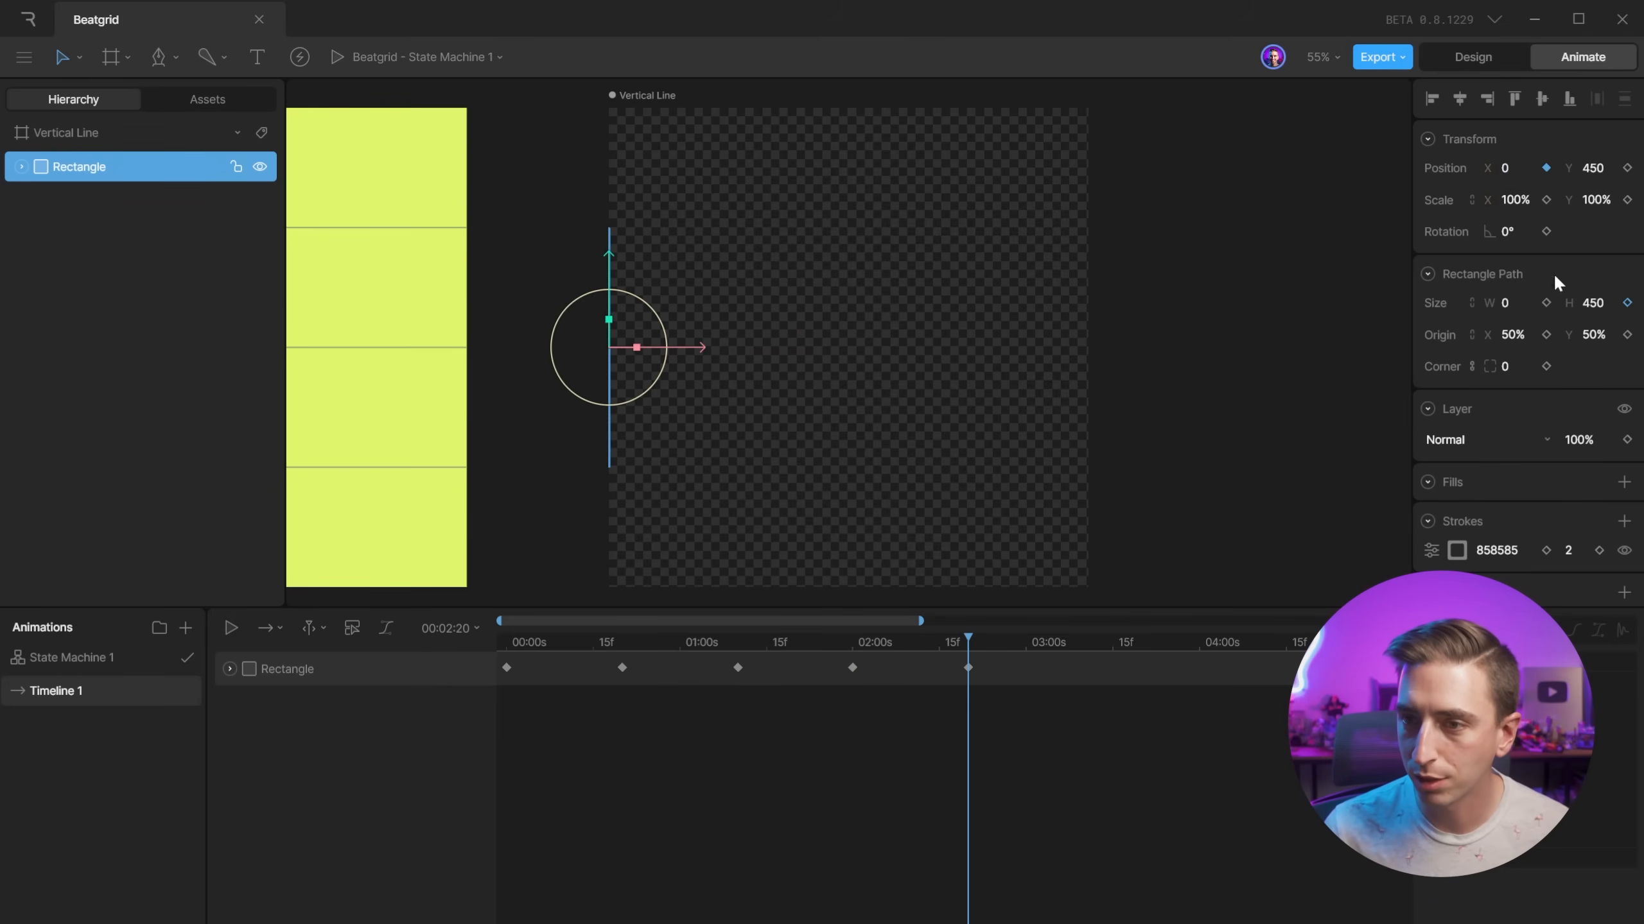
pyautogui.click(1593, 303)
pyautogui.write('0')
pyautogui.press('Return')
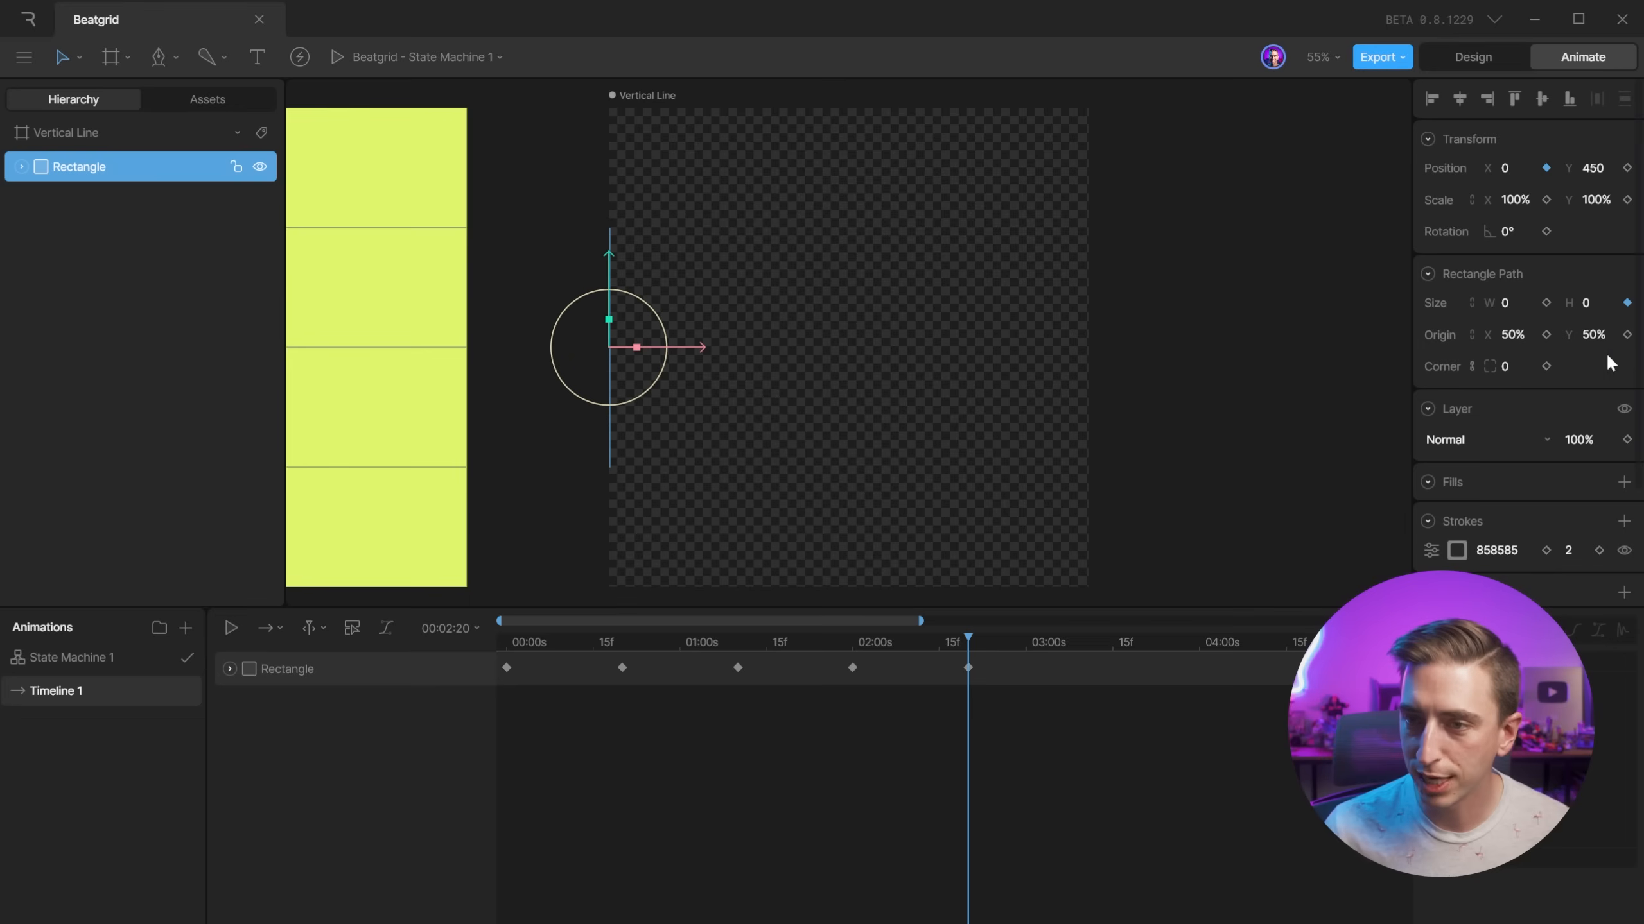
pyautogui.moveTo(968, 638); pyautogui.dragTo(506, 641)
pyautogui.press('space')
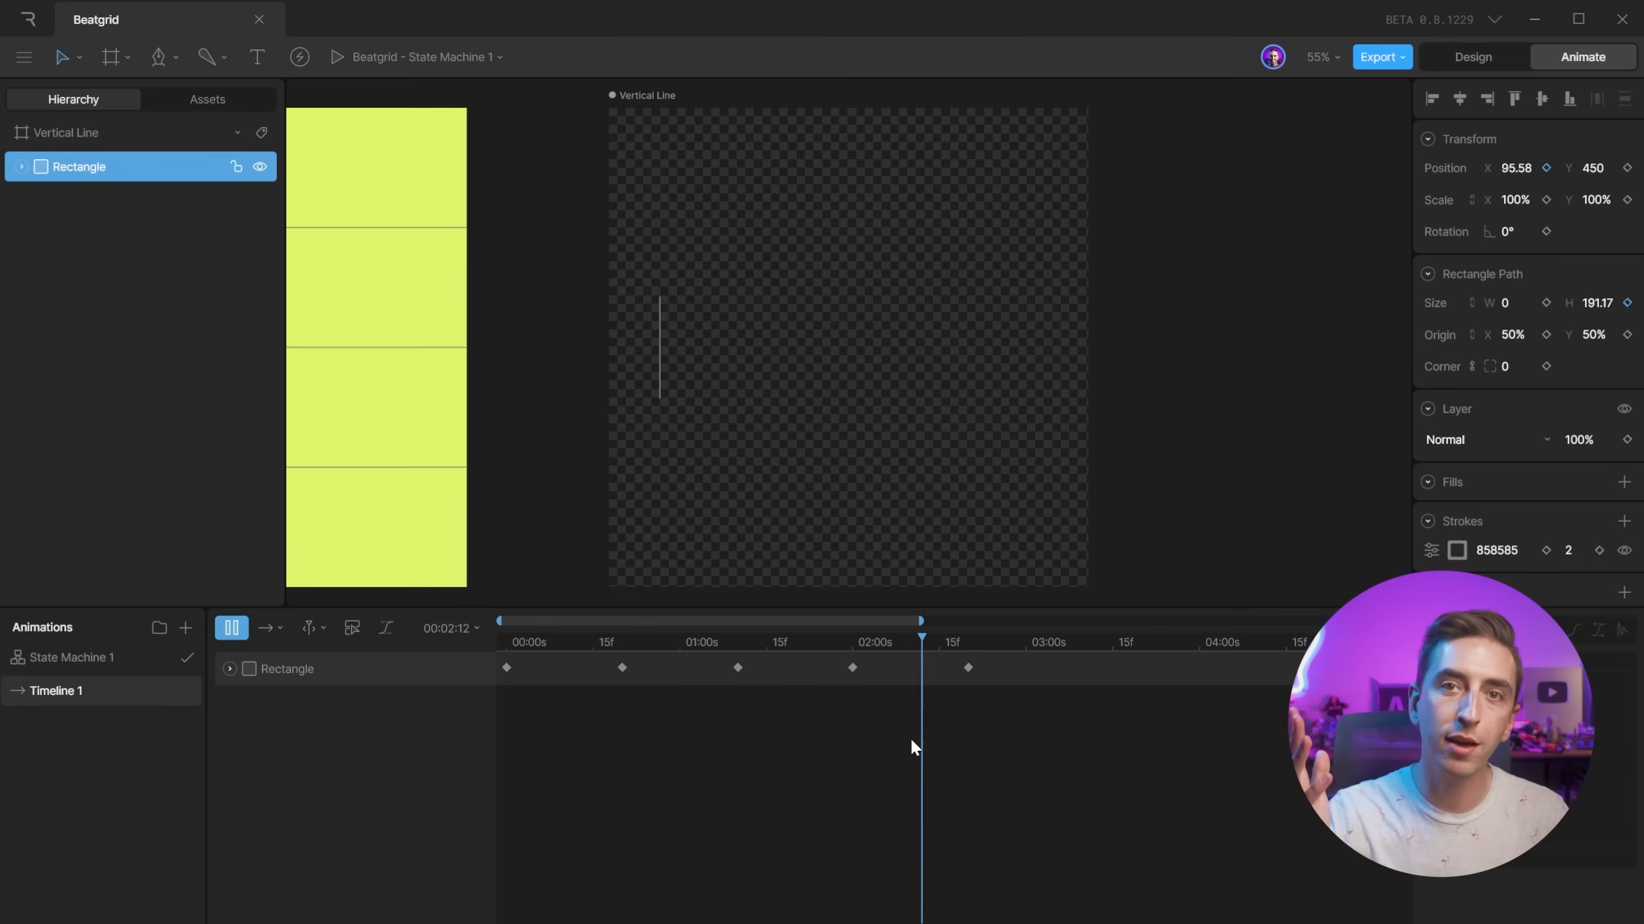
# Shorten Timeline 1's duration to the last keyframe's time, 00:02:20, and play it to its end.
pyautogui.click(968, 637)
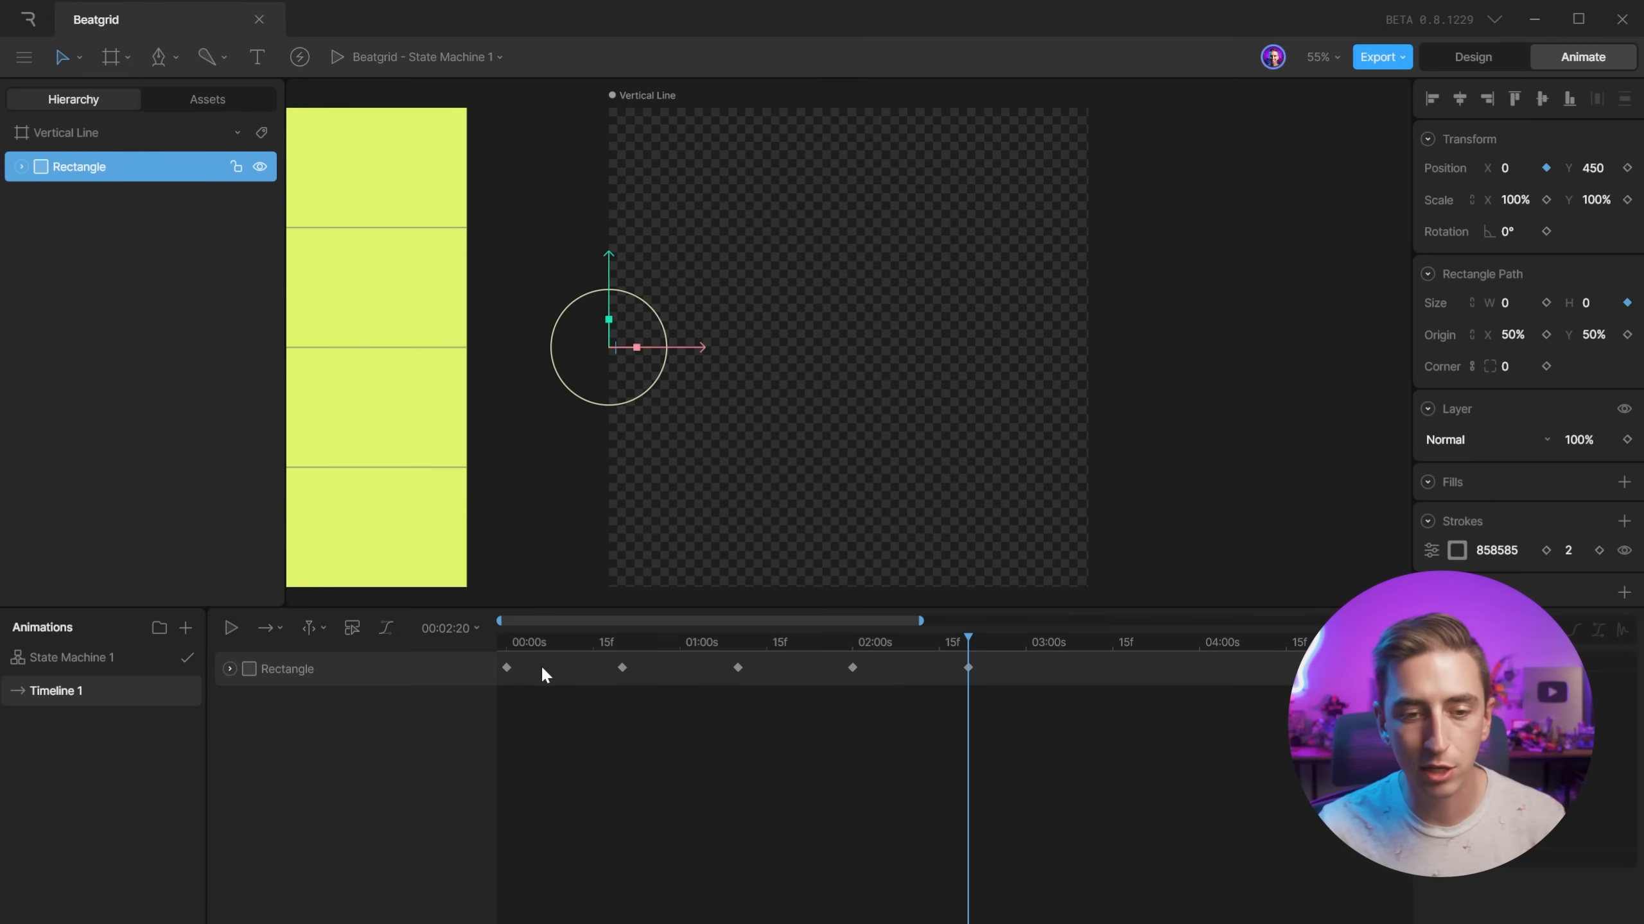
pyautogui.click(450, 628)
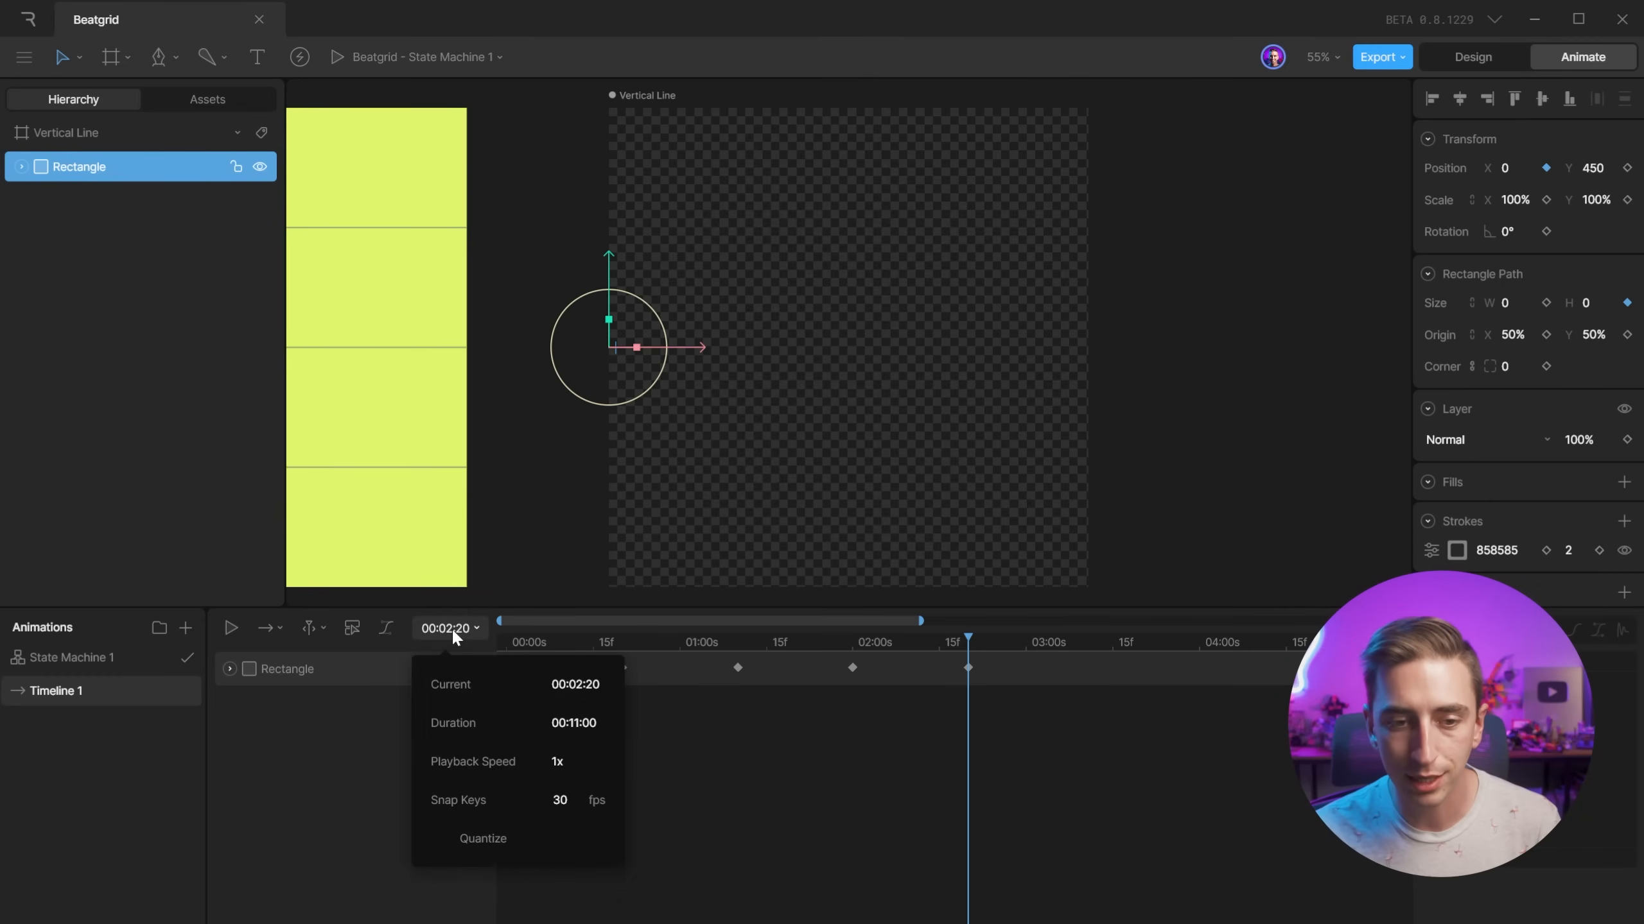
pyautogui.click(574, 685)
pyautogui.hotkey('ctrl', 'c')
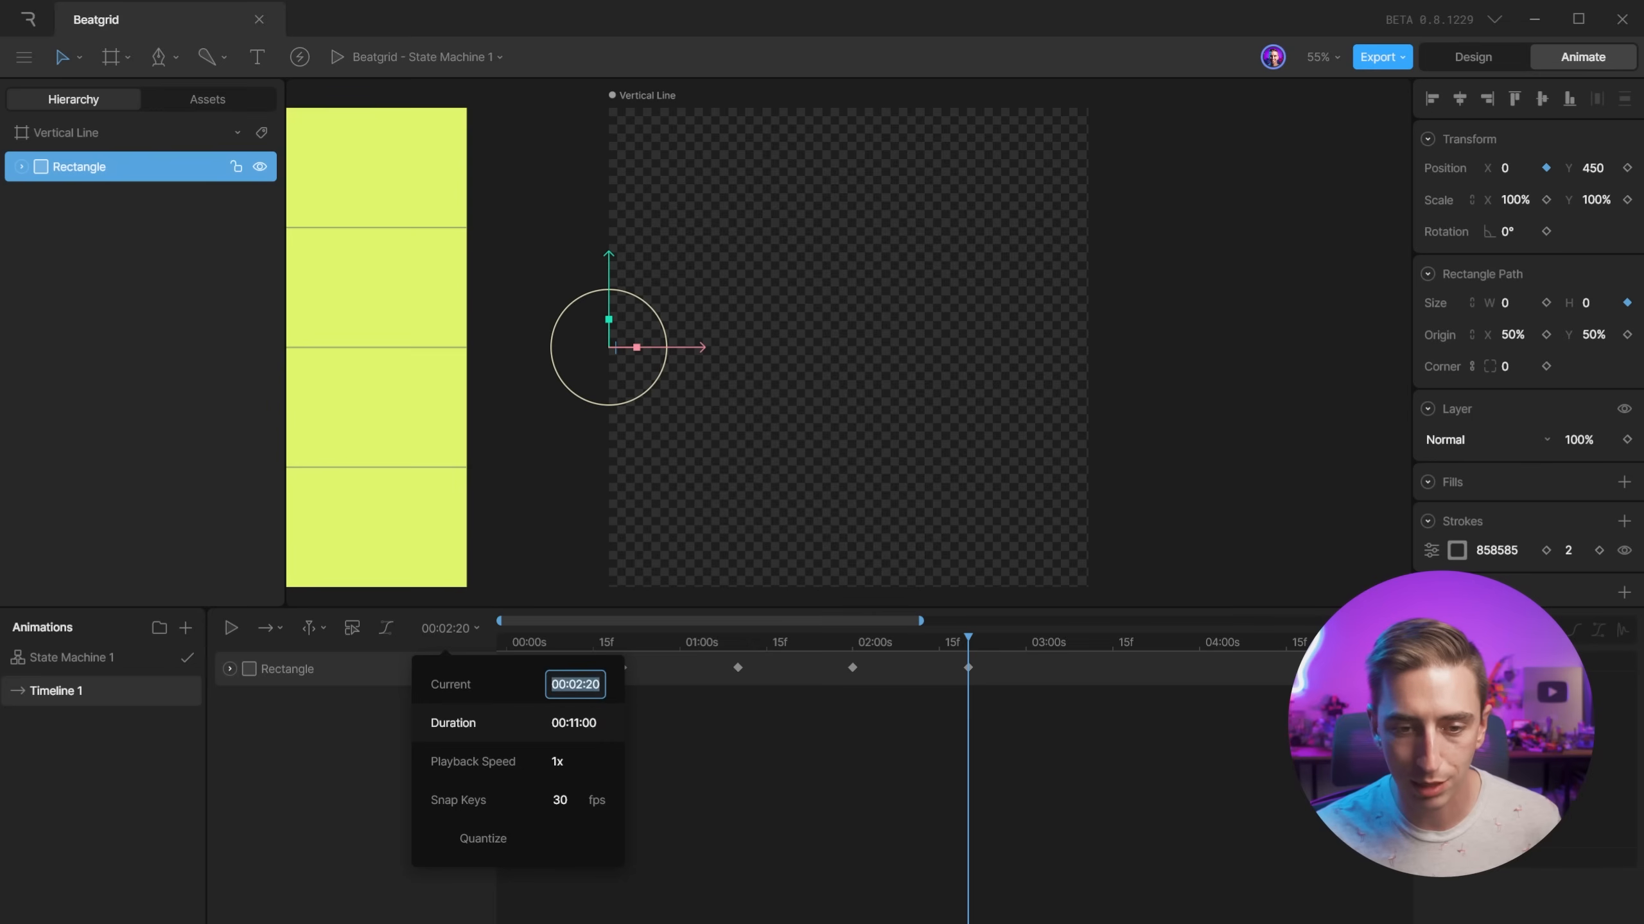
pyautogui.click(575, 723)
pyautogui.hotkey('ctrl', 'v')
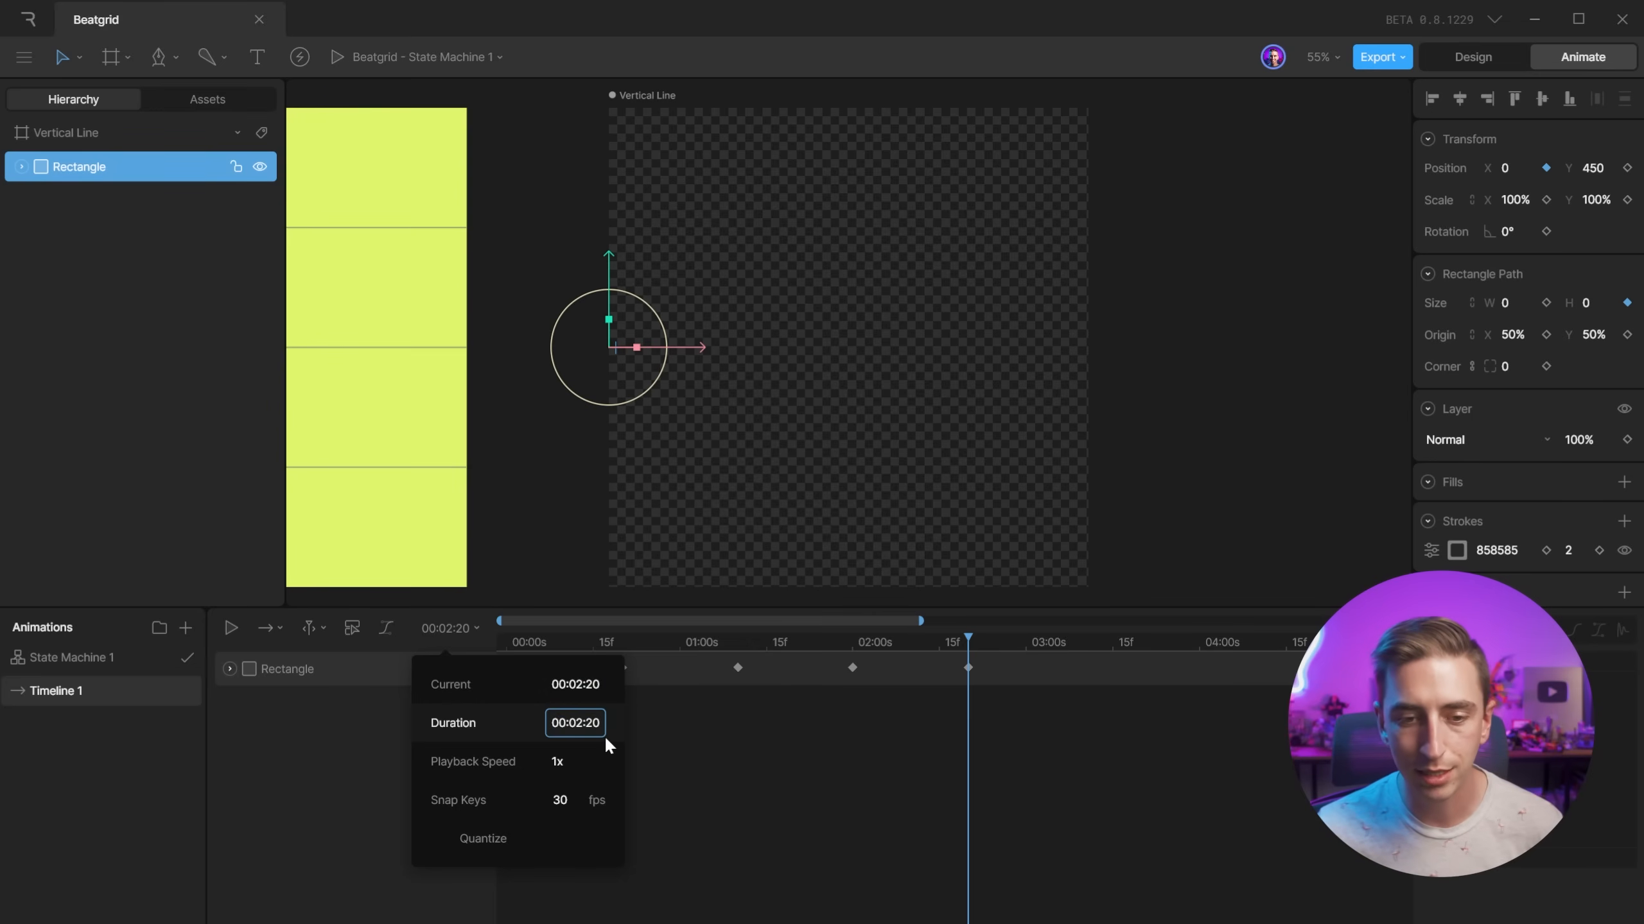
pyautogui.press('Return')
pyautogui.click(1162, 642)
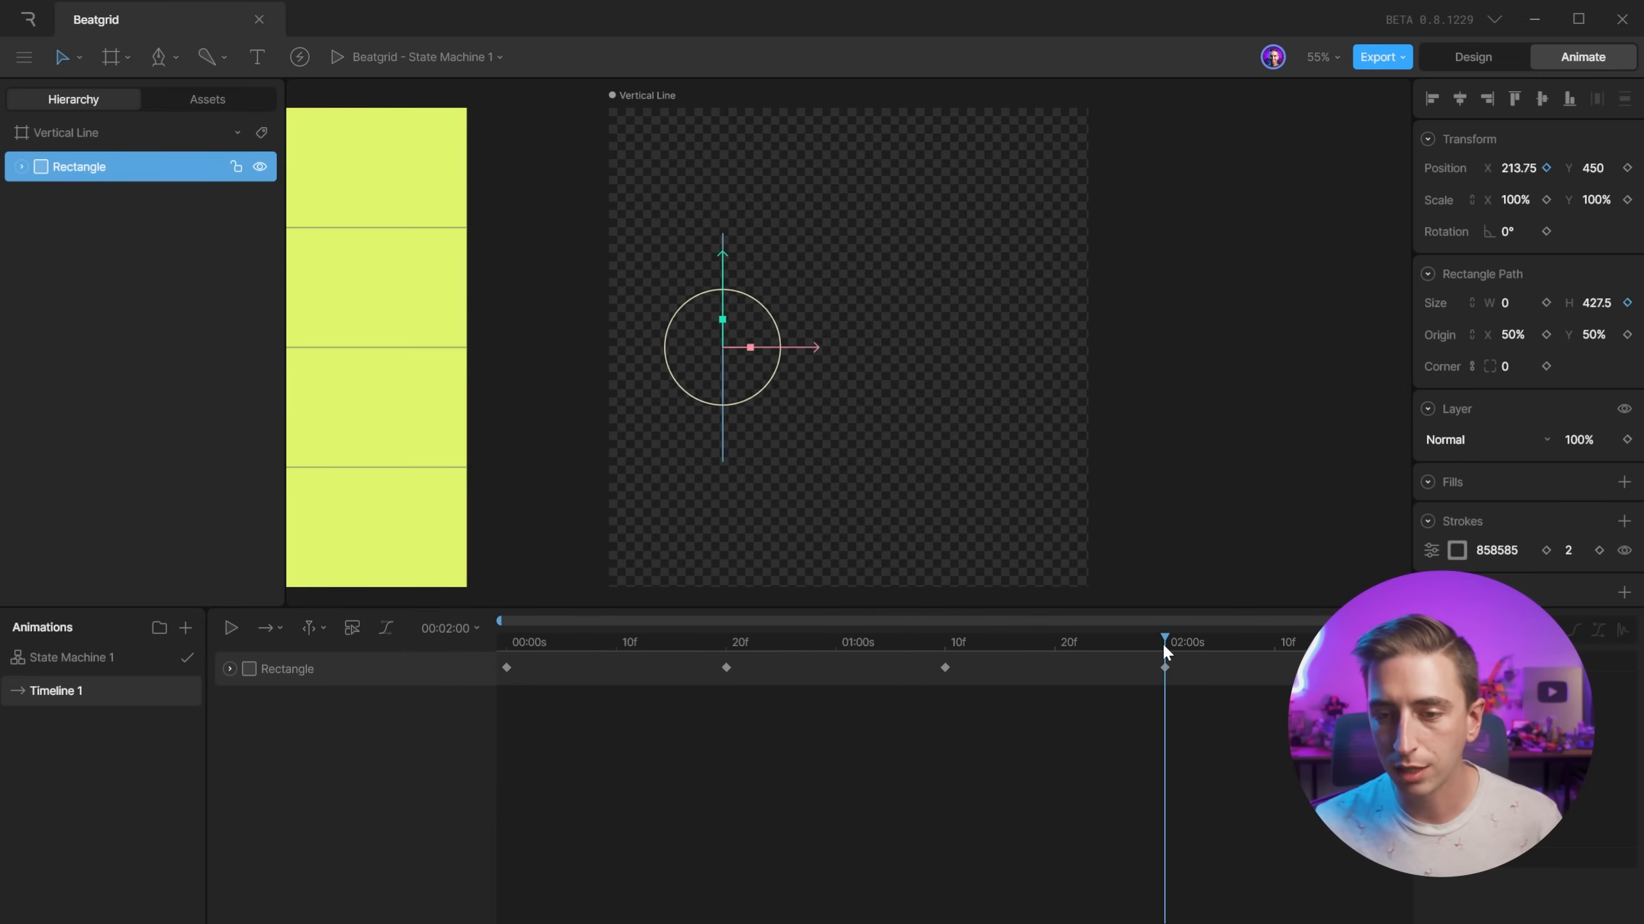
pyautogui.press('space')
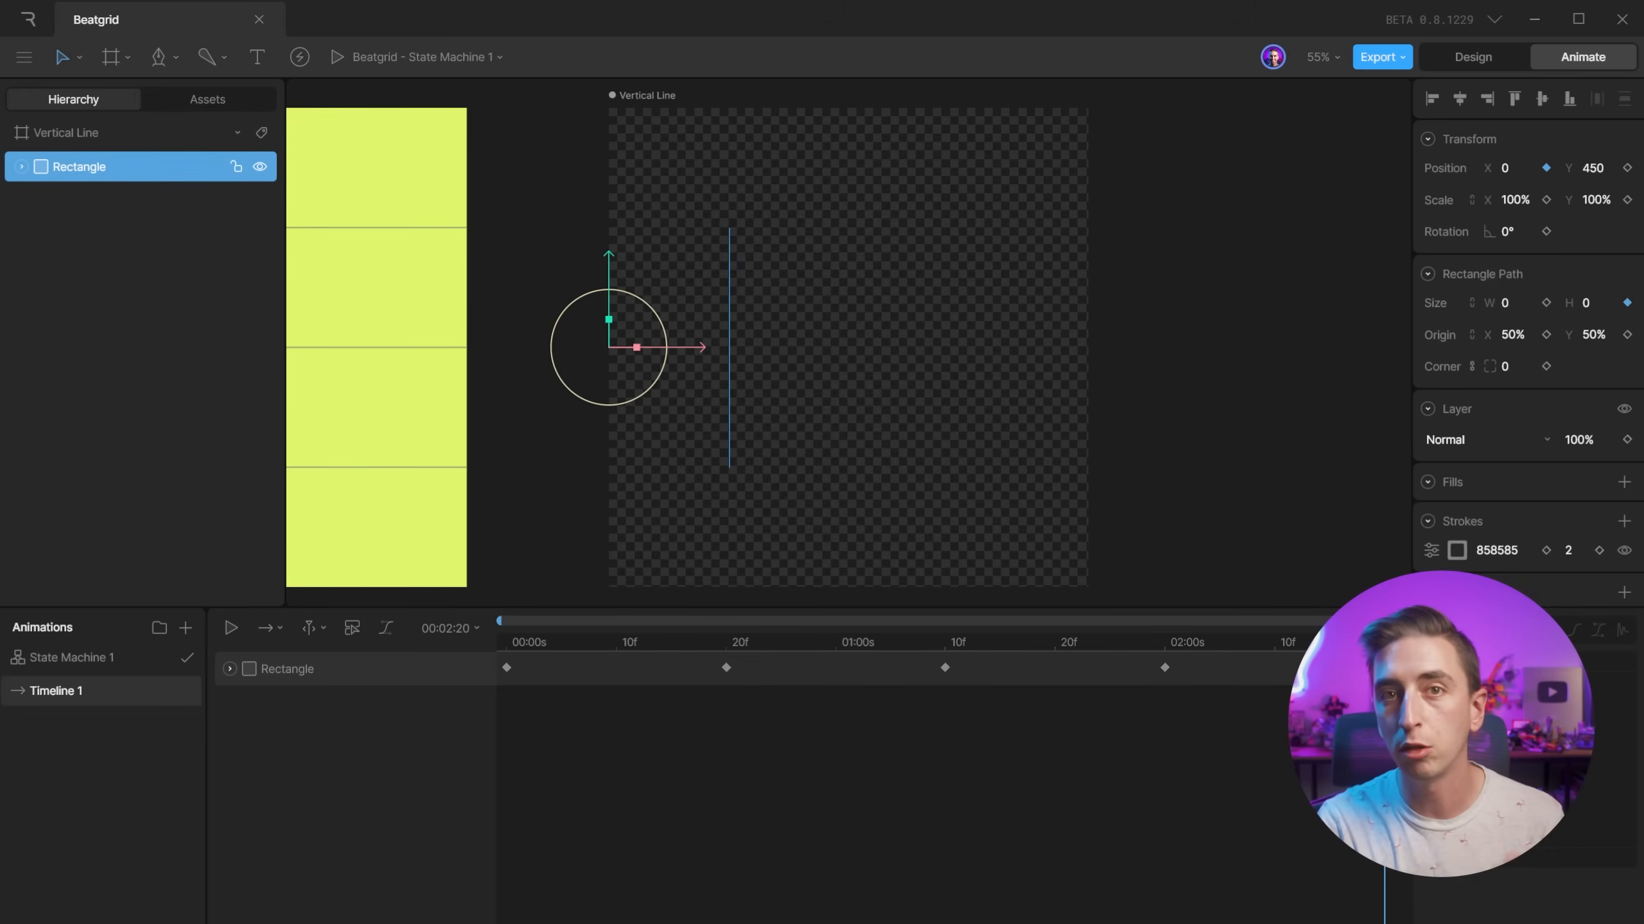
# Set Timeline 1's playback mode to Loop and preview the repeating vertical line animation.
pyautogui.click(277, 628)
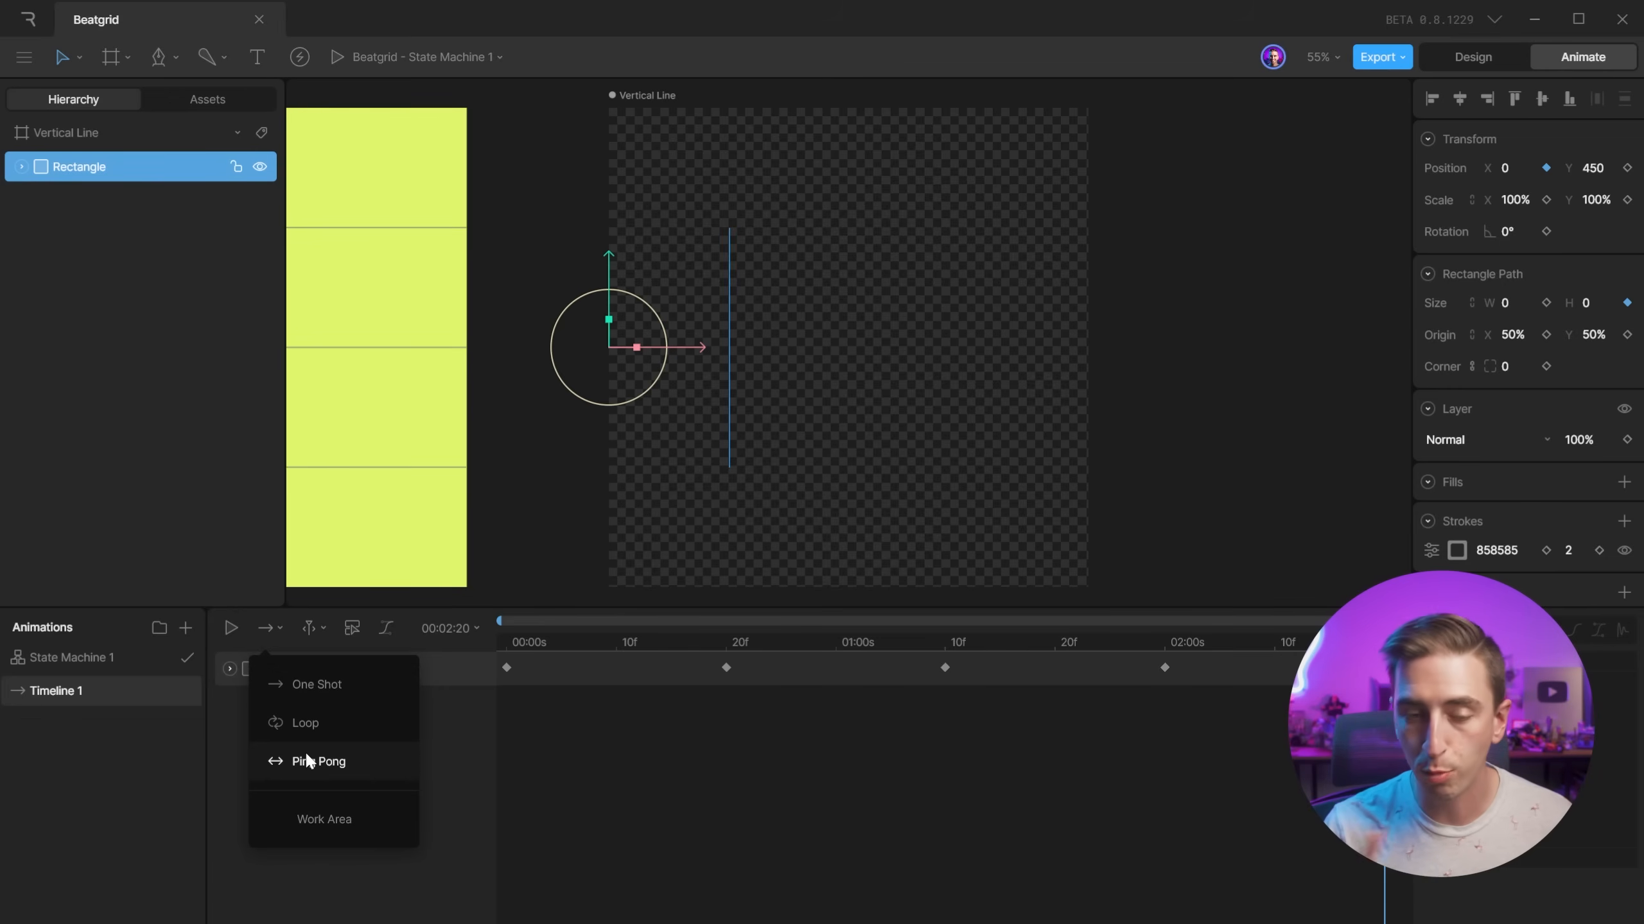
pyautogui.click(285, 721)
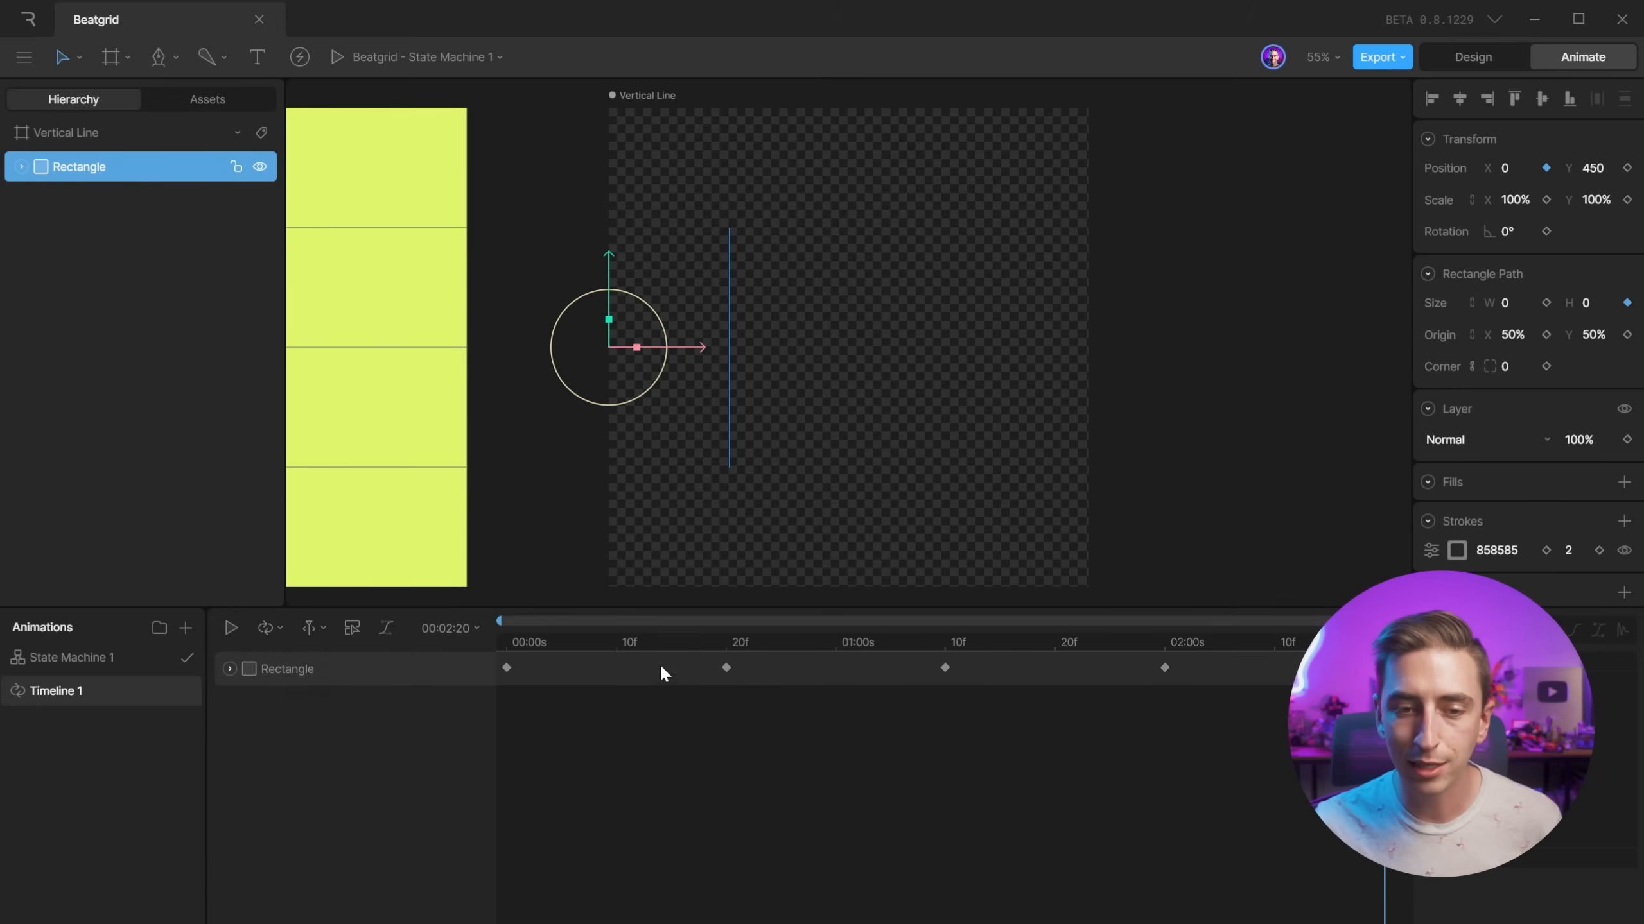
pyautogui.press('space')
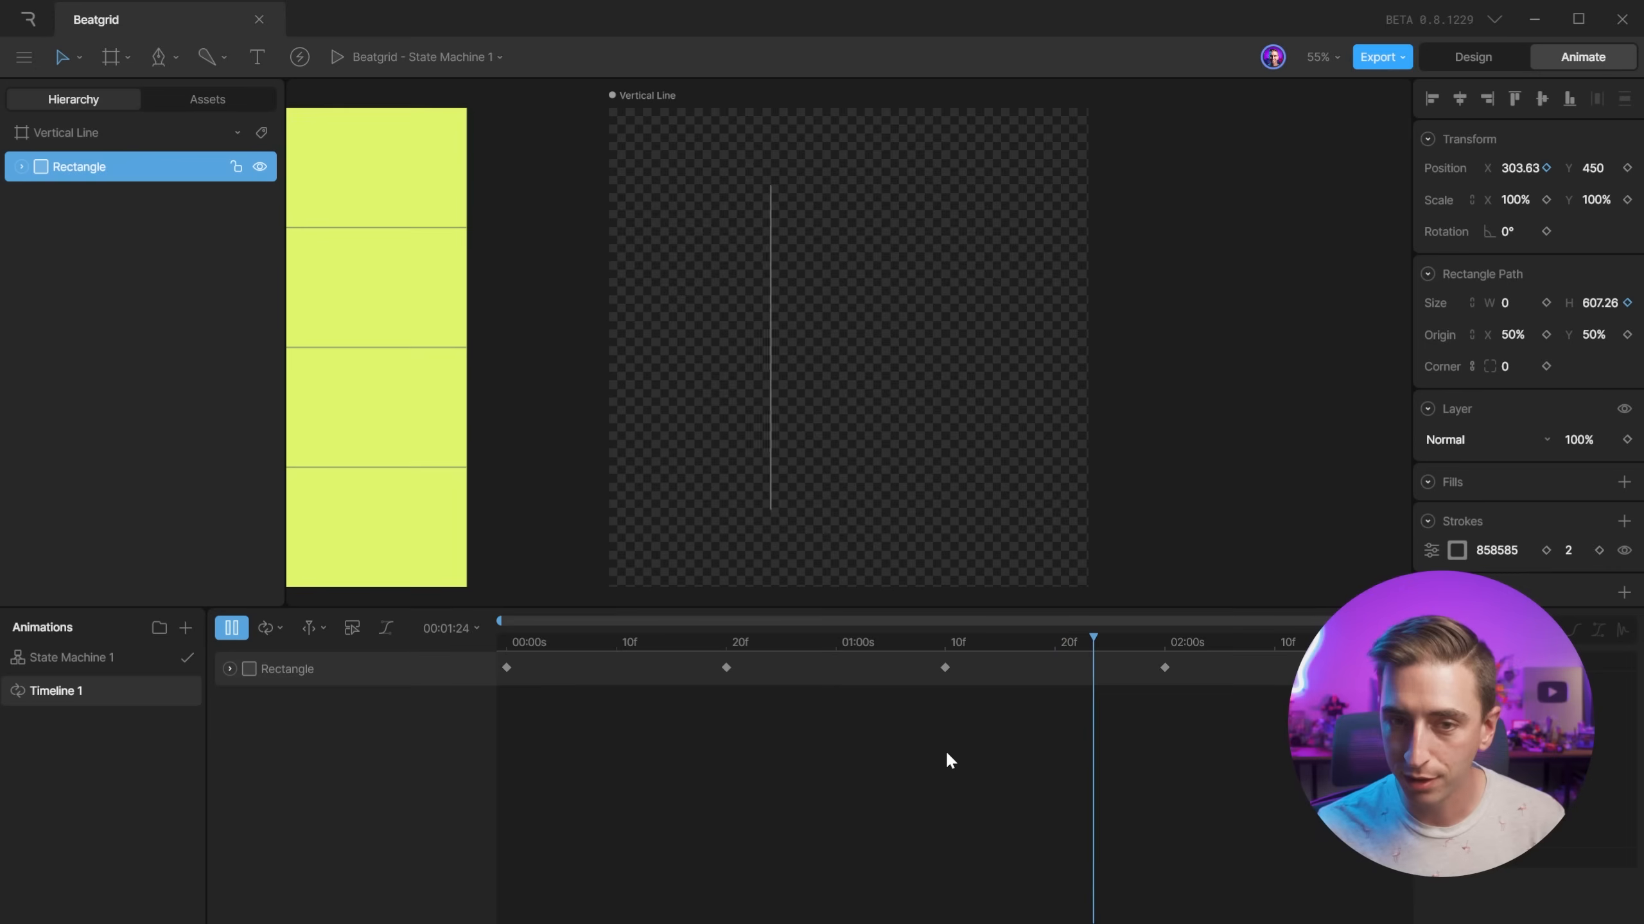
pyautogui.press('space')
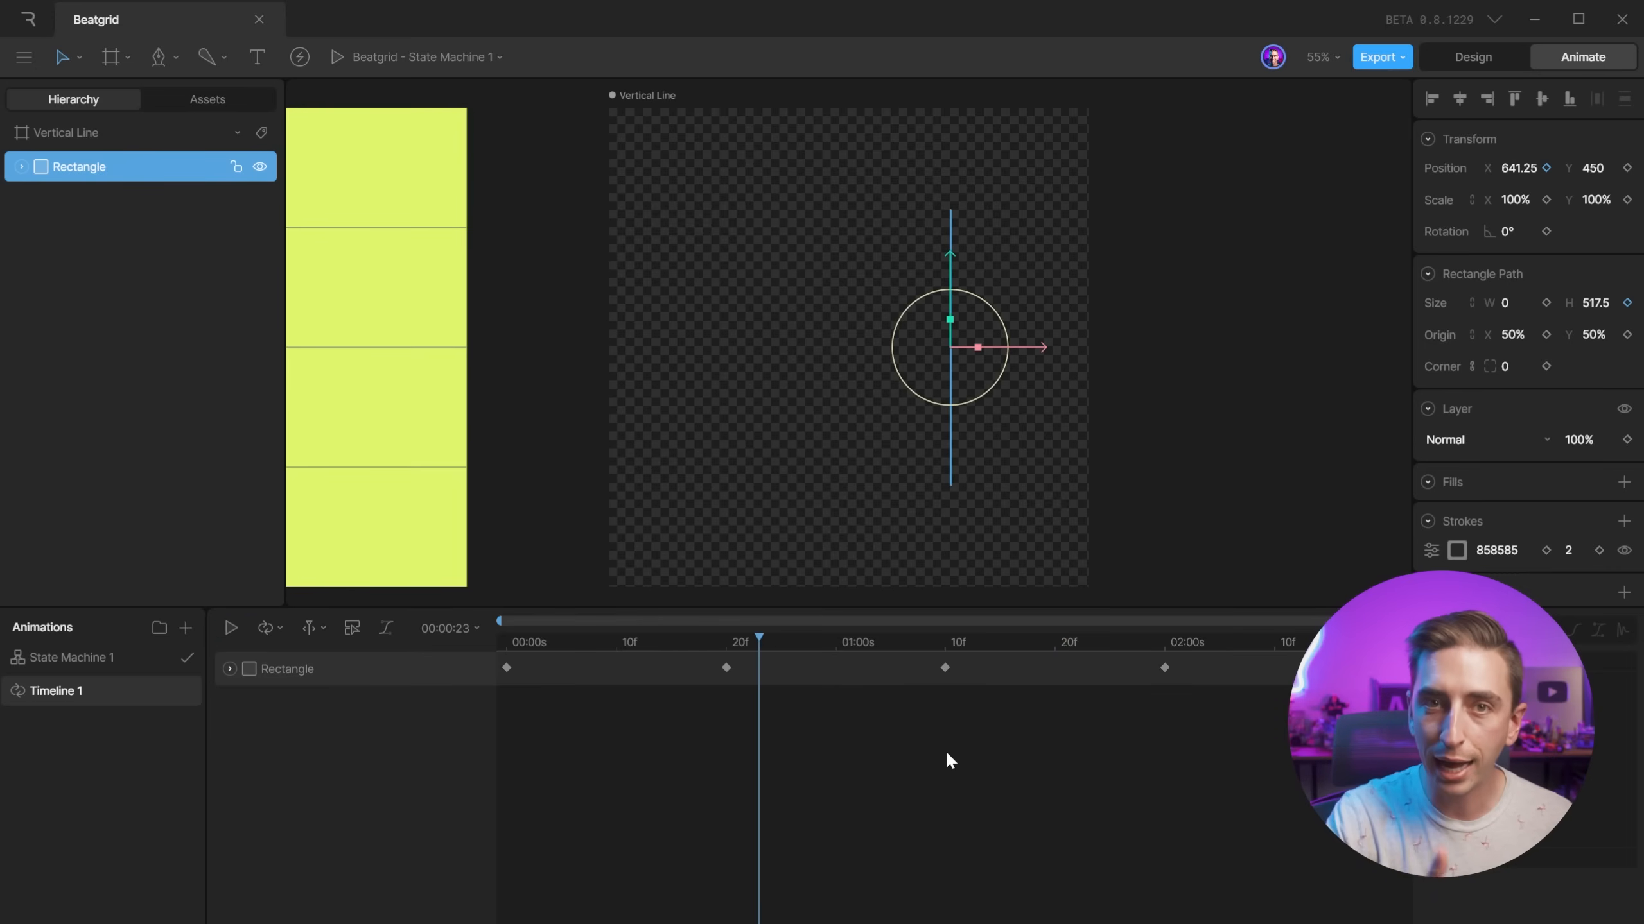
# Compare the Beatgrid and Vertical Line artboards by switching between them to examine their separate hierarchies and timelines.
pyautogui.moveTo(516, 258); pyautogui.dragTo(1100, 246)
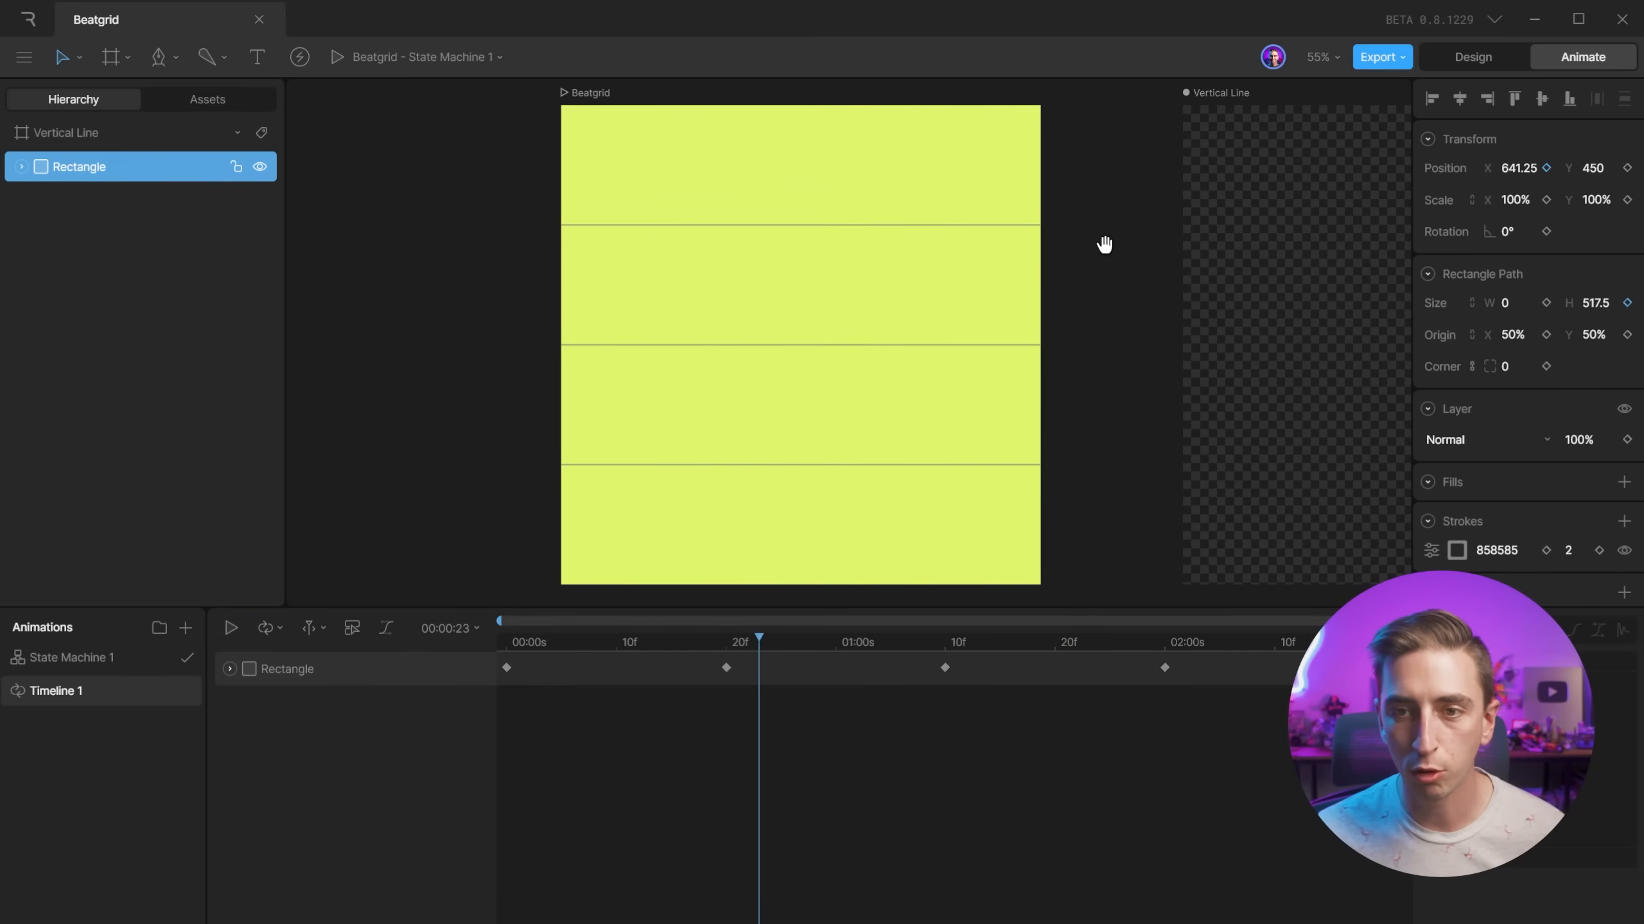
pyautogui.click(791, 160)
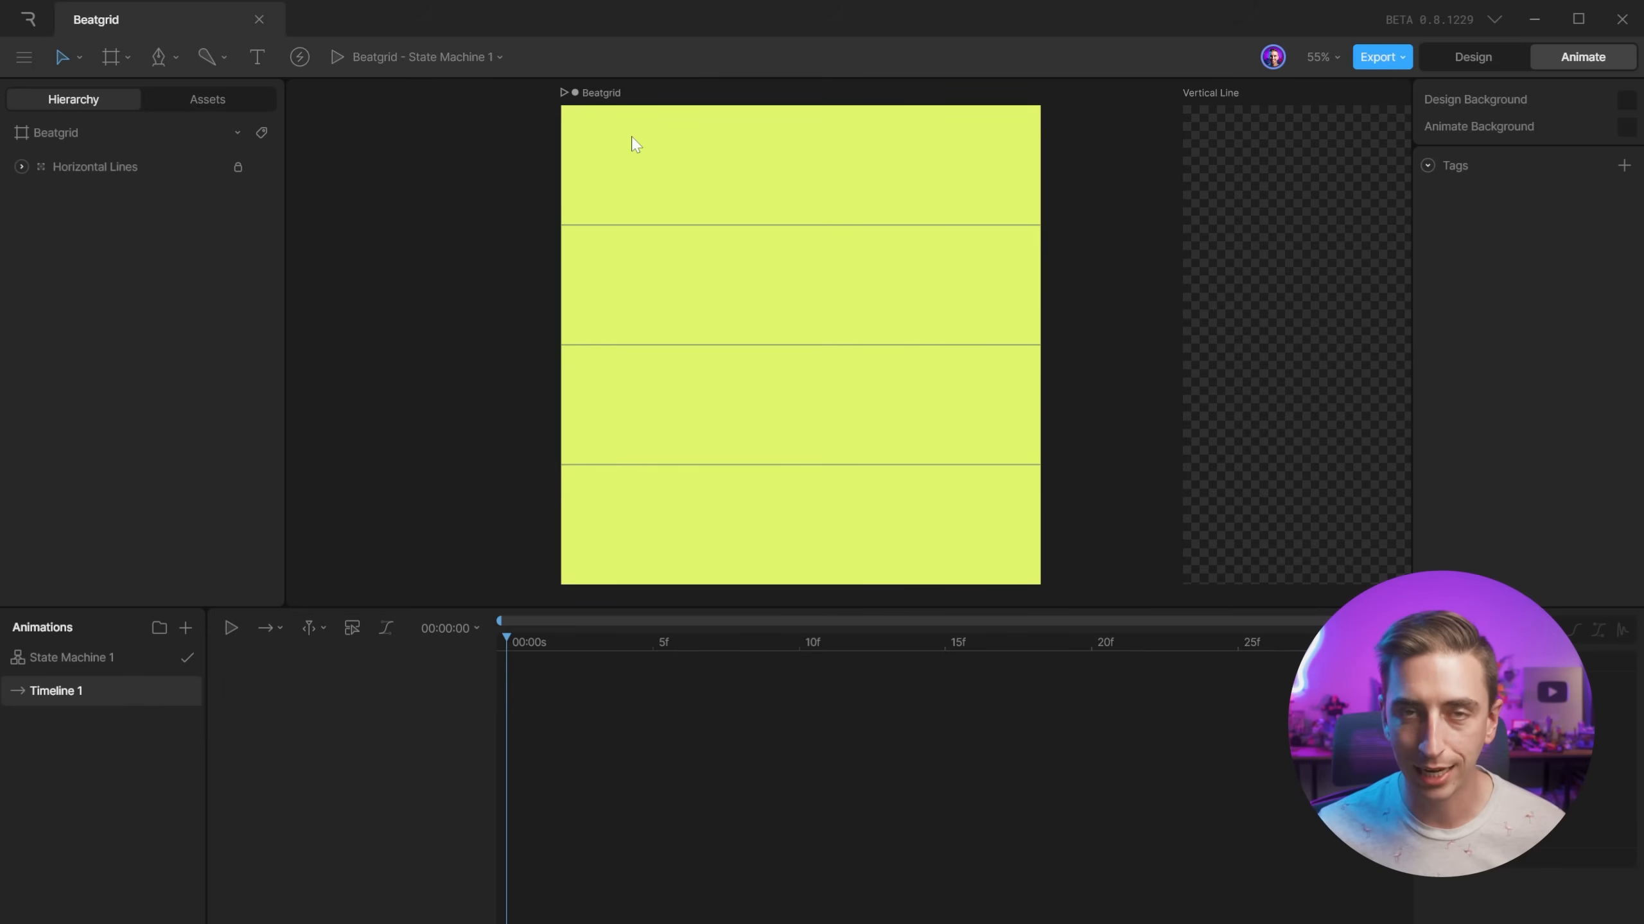
pyautogui.click(1285, 145)
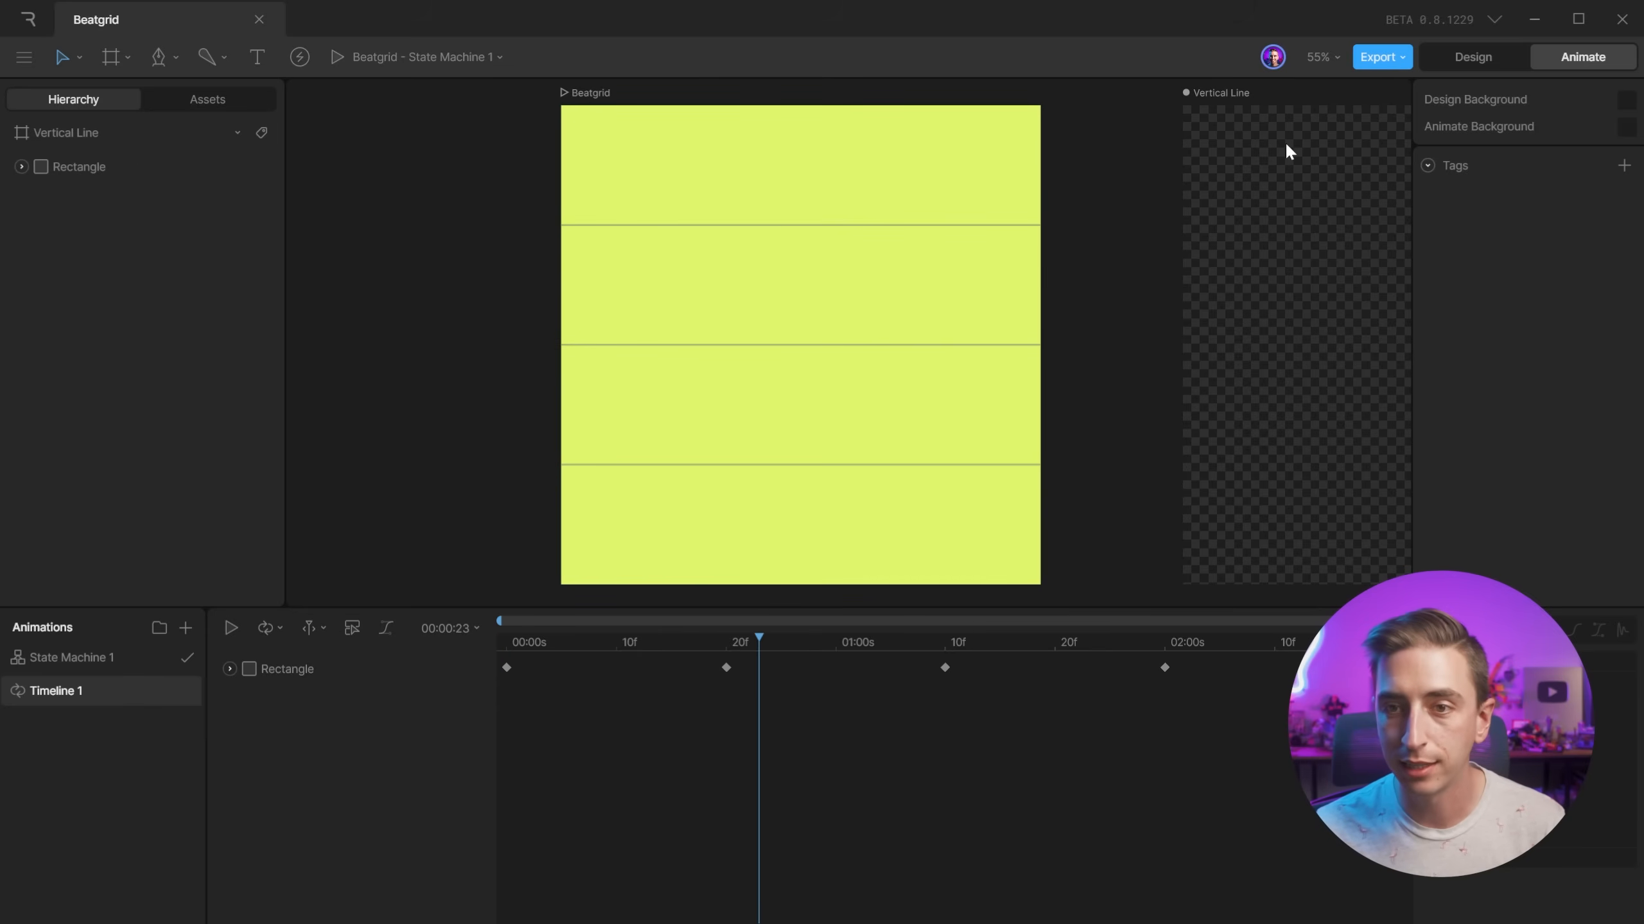
pyautogui.click(1184, 91)
pyautogui.click(750, 153)
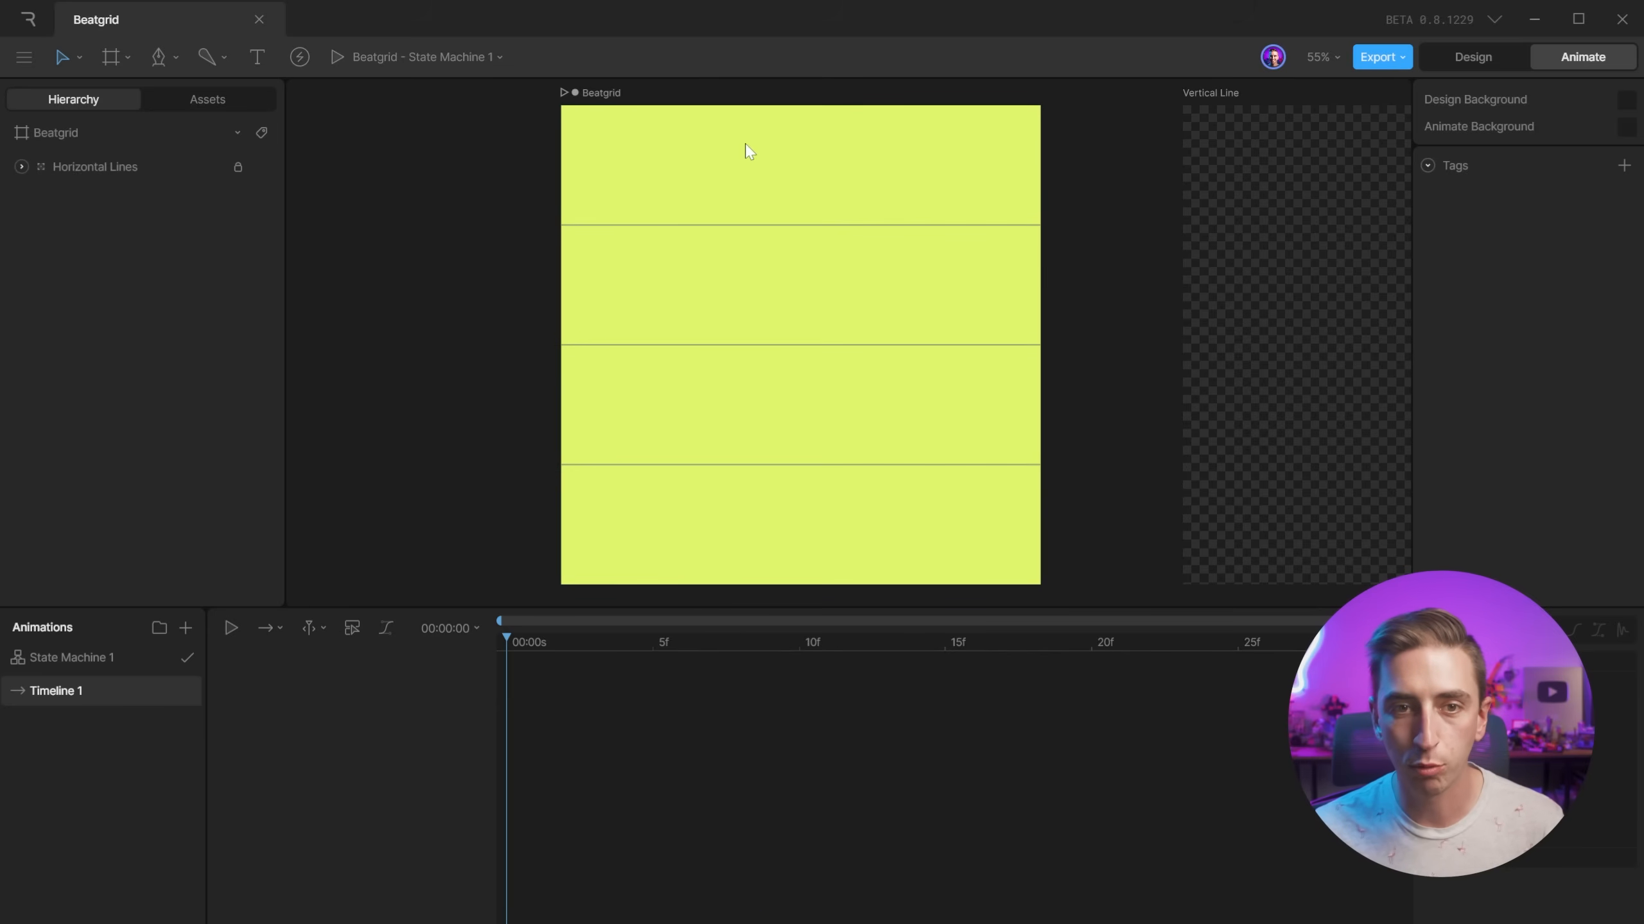
pyautogui.click(1272, 168)
pyautogui.click(822, 171)
pyautogui.click(1281, 175)
# Insert a nested artboard into the Beatgrid artboard, using Vertical Line as its source.
pyautogui.click(931, 176)
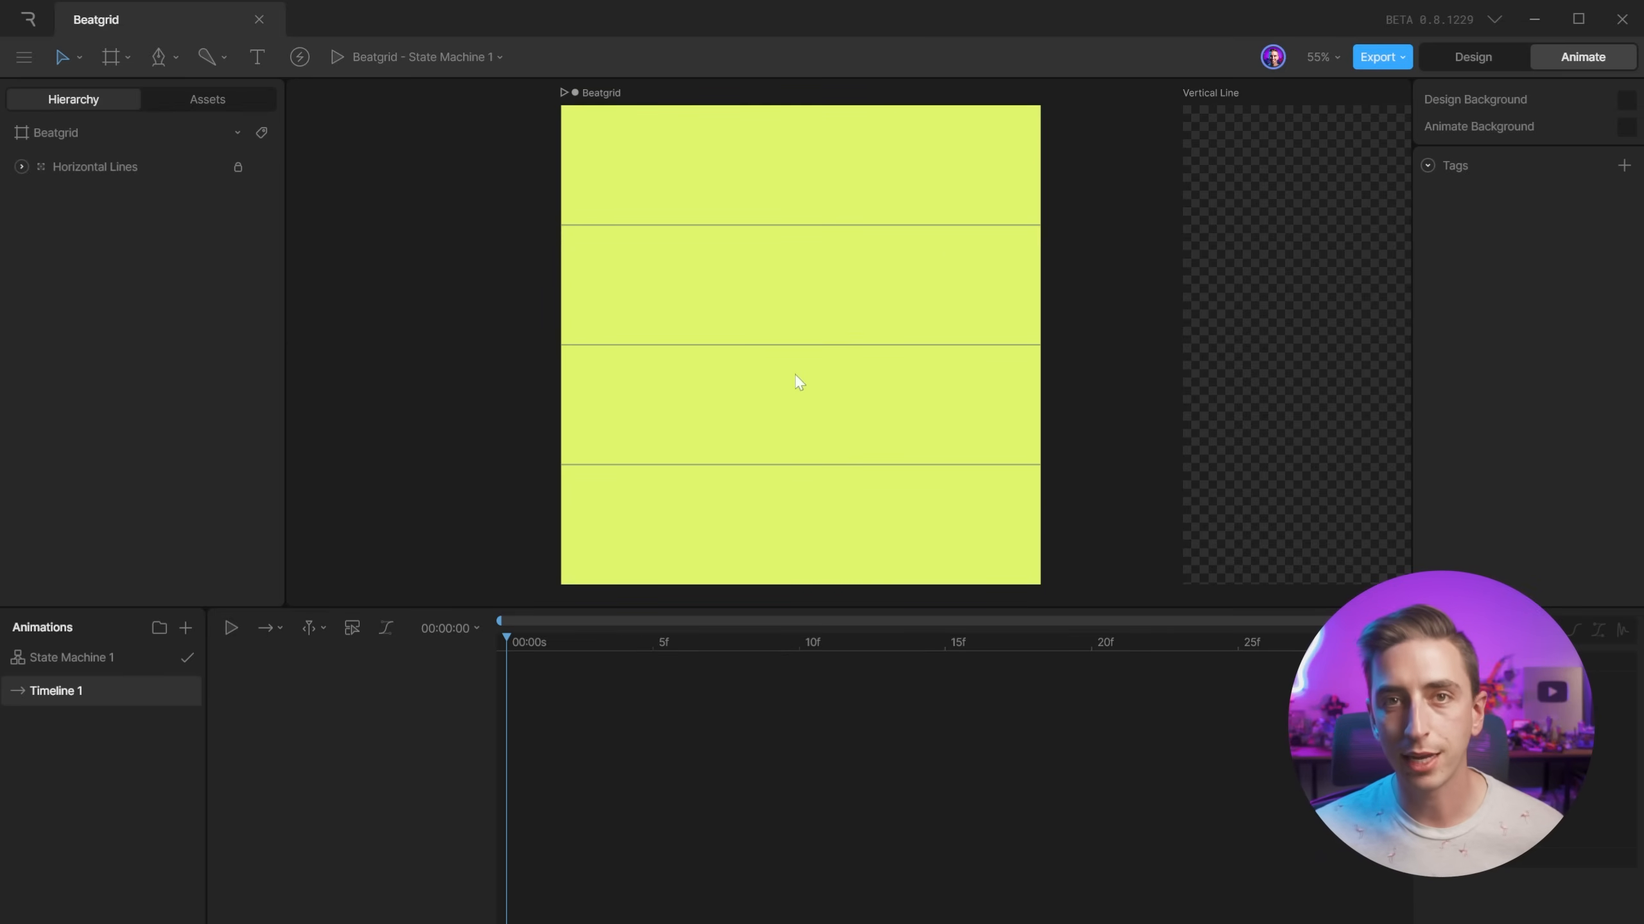
pyautogui.click(119, 56)
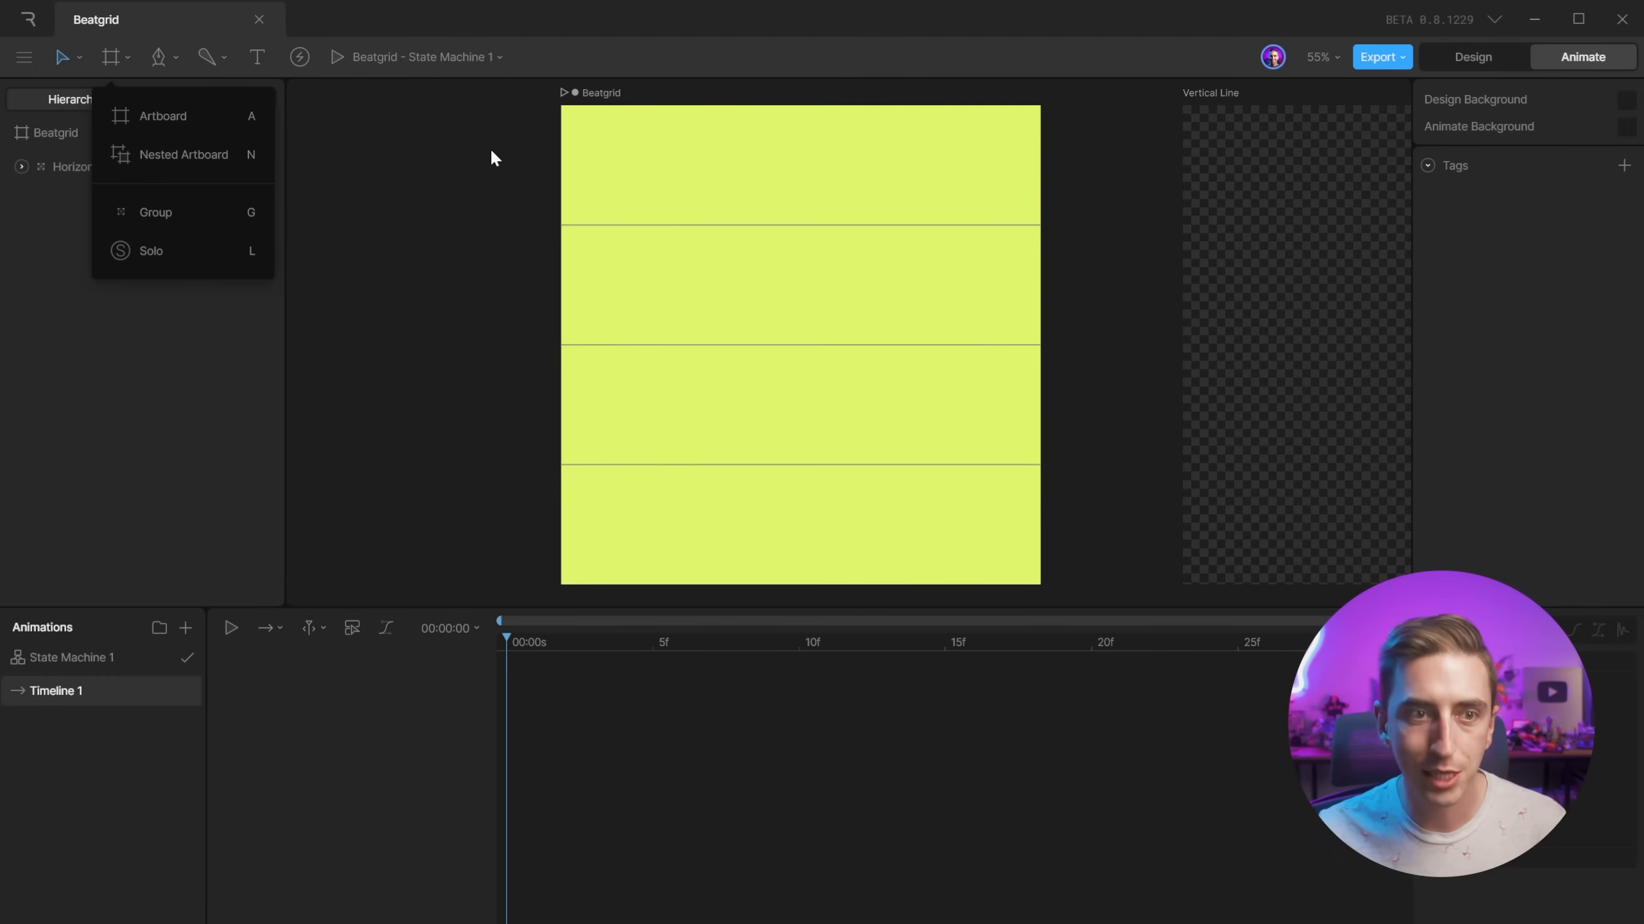
pyautogui.click(177, 152)
pyautogui.click(614, 187)
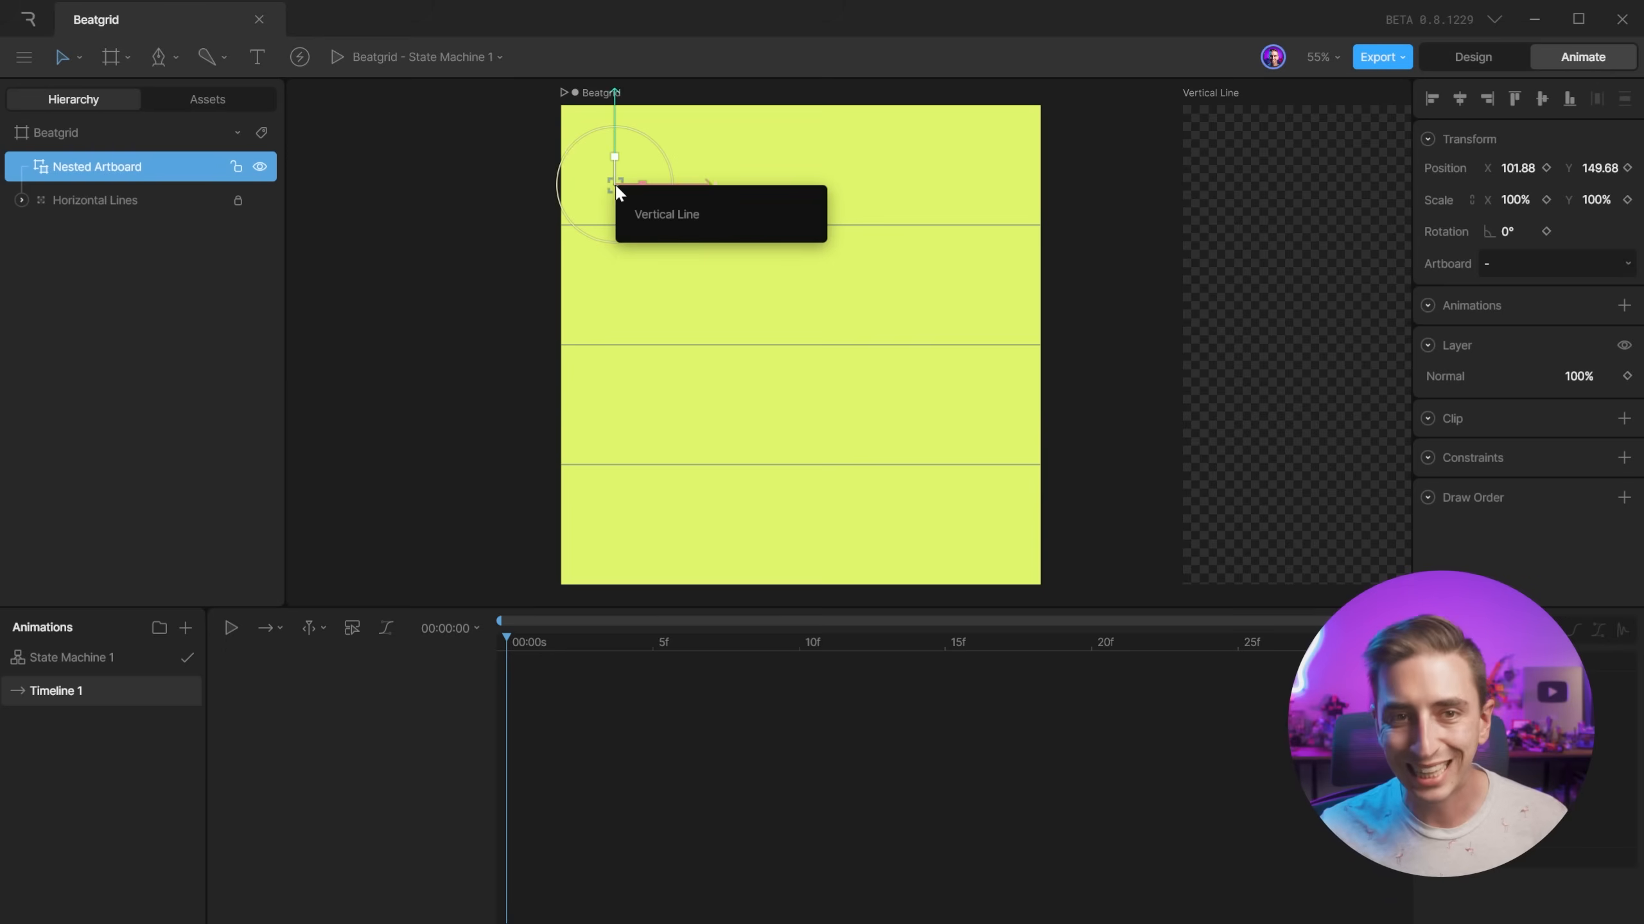
pyautogui.click(664, 214)
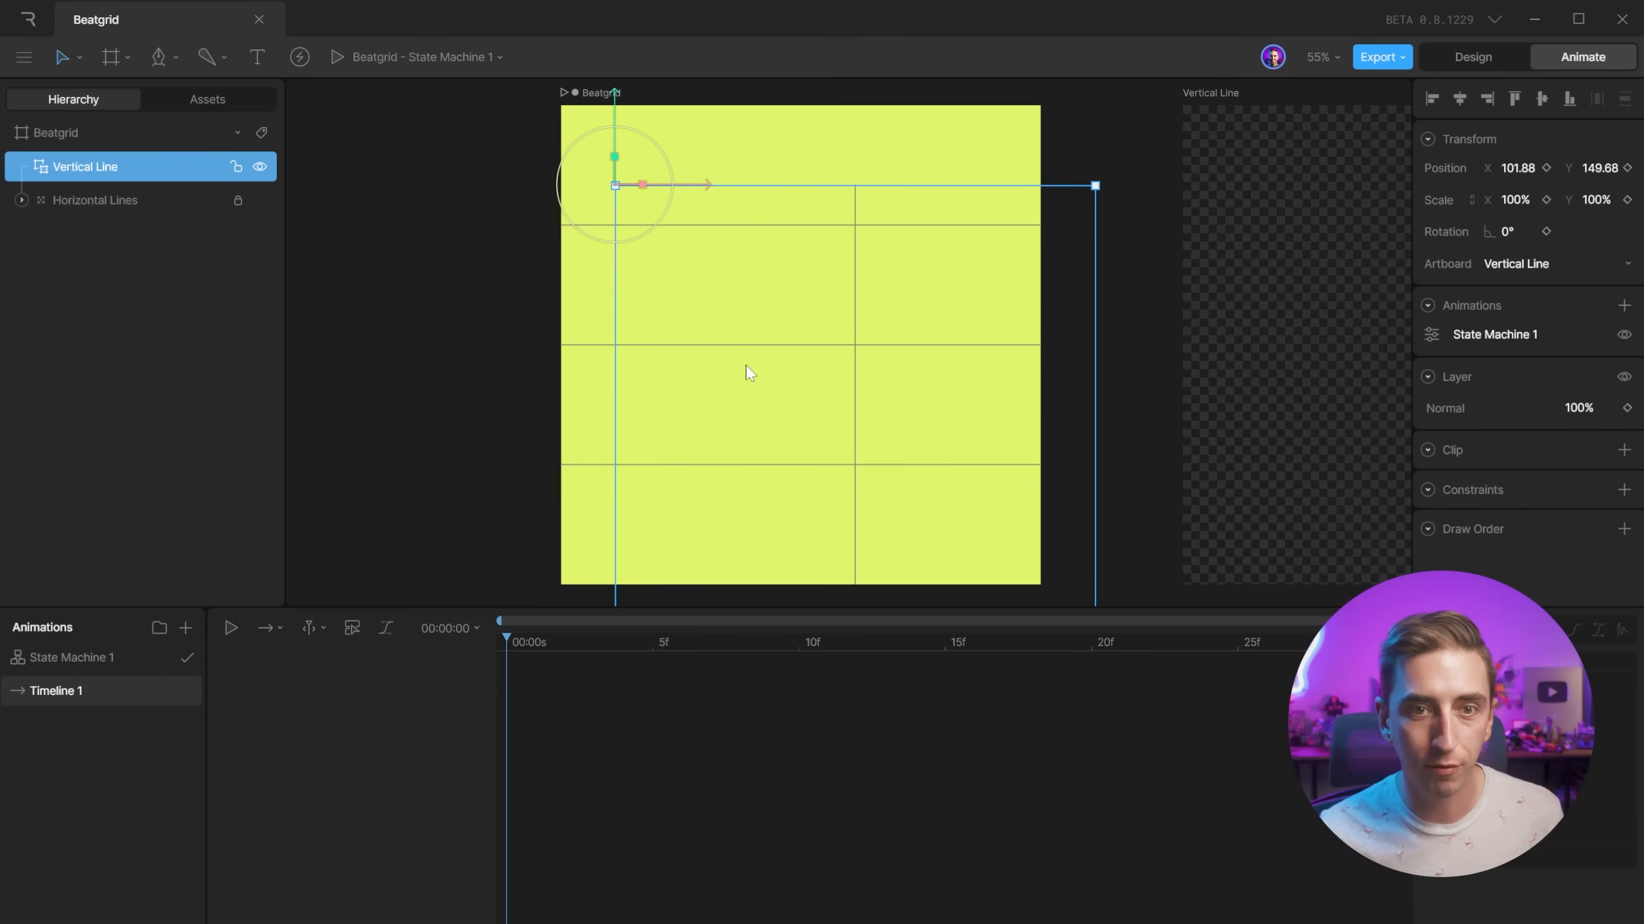
# With State Machine 1 active, align the nested Vertical Line to the Beatgrid artboard's left and top edges, and preview it.
pyautogui.moveTo(710, 185); pyautogui.dragTo(673, 252)
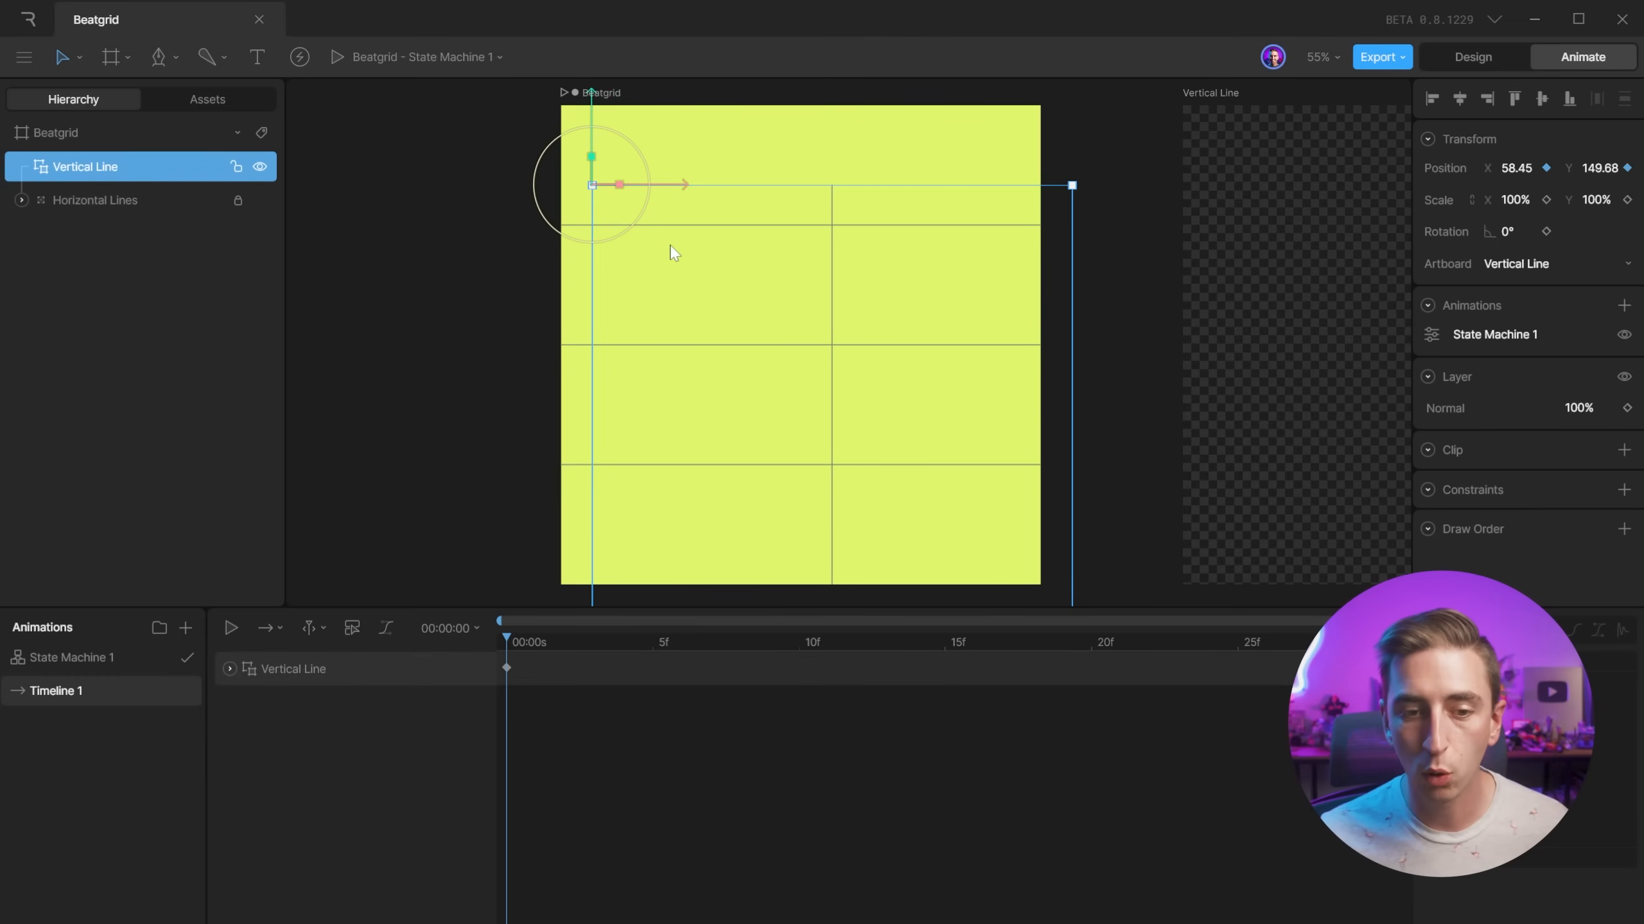
pyautogui.hotkey('ctrl', 'z')
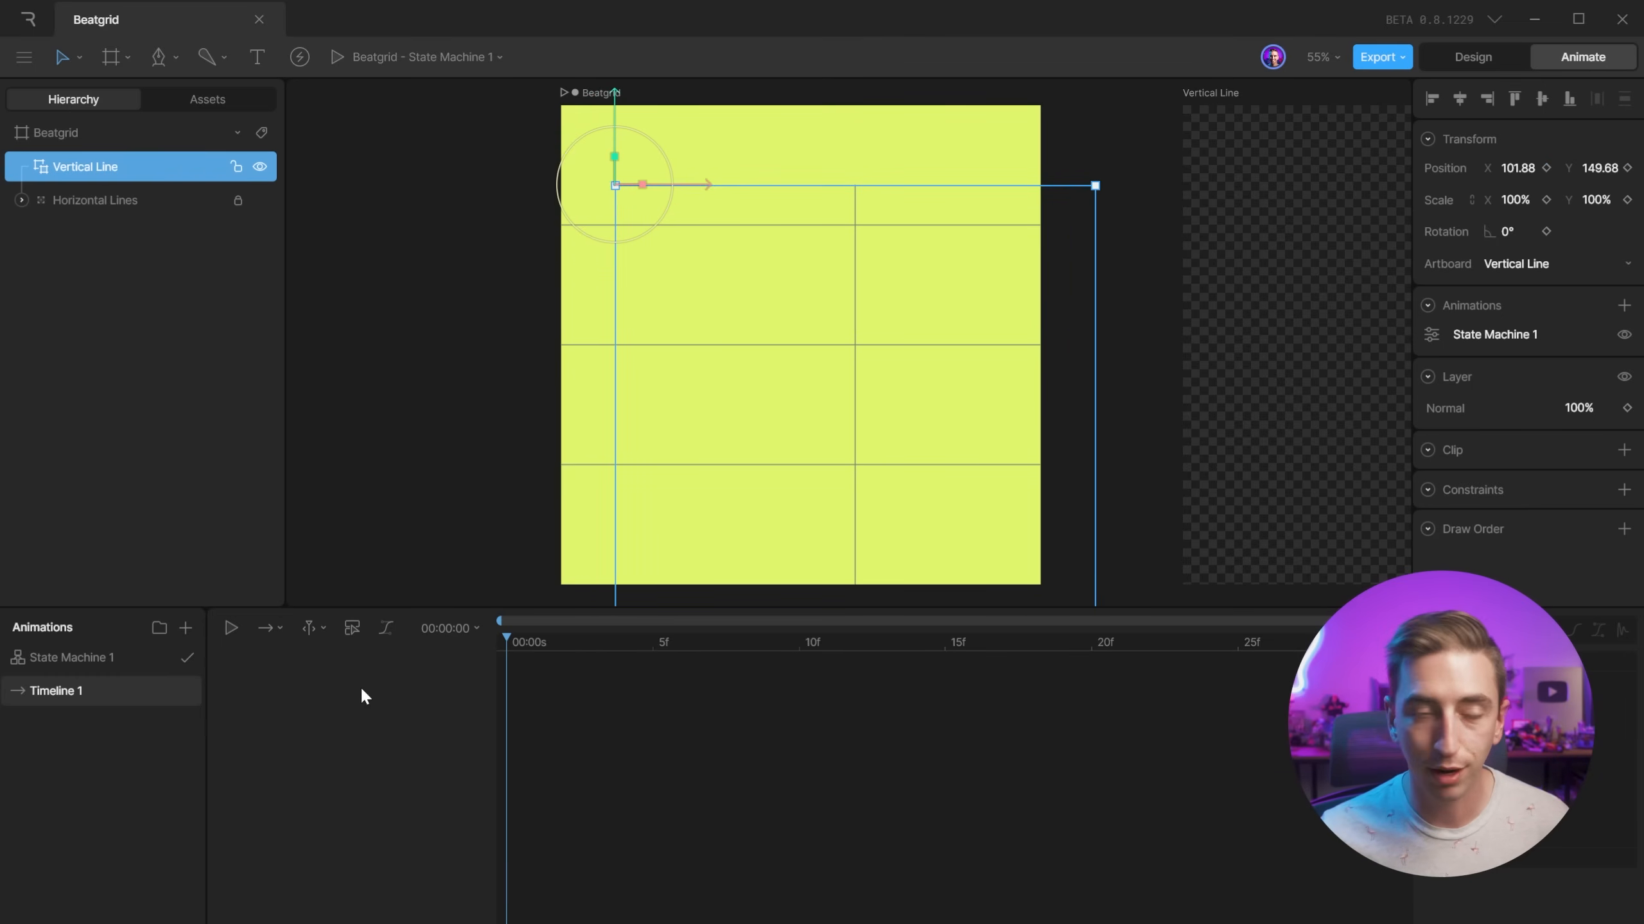
pyautogui.click(82, 658)
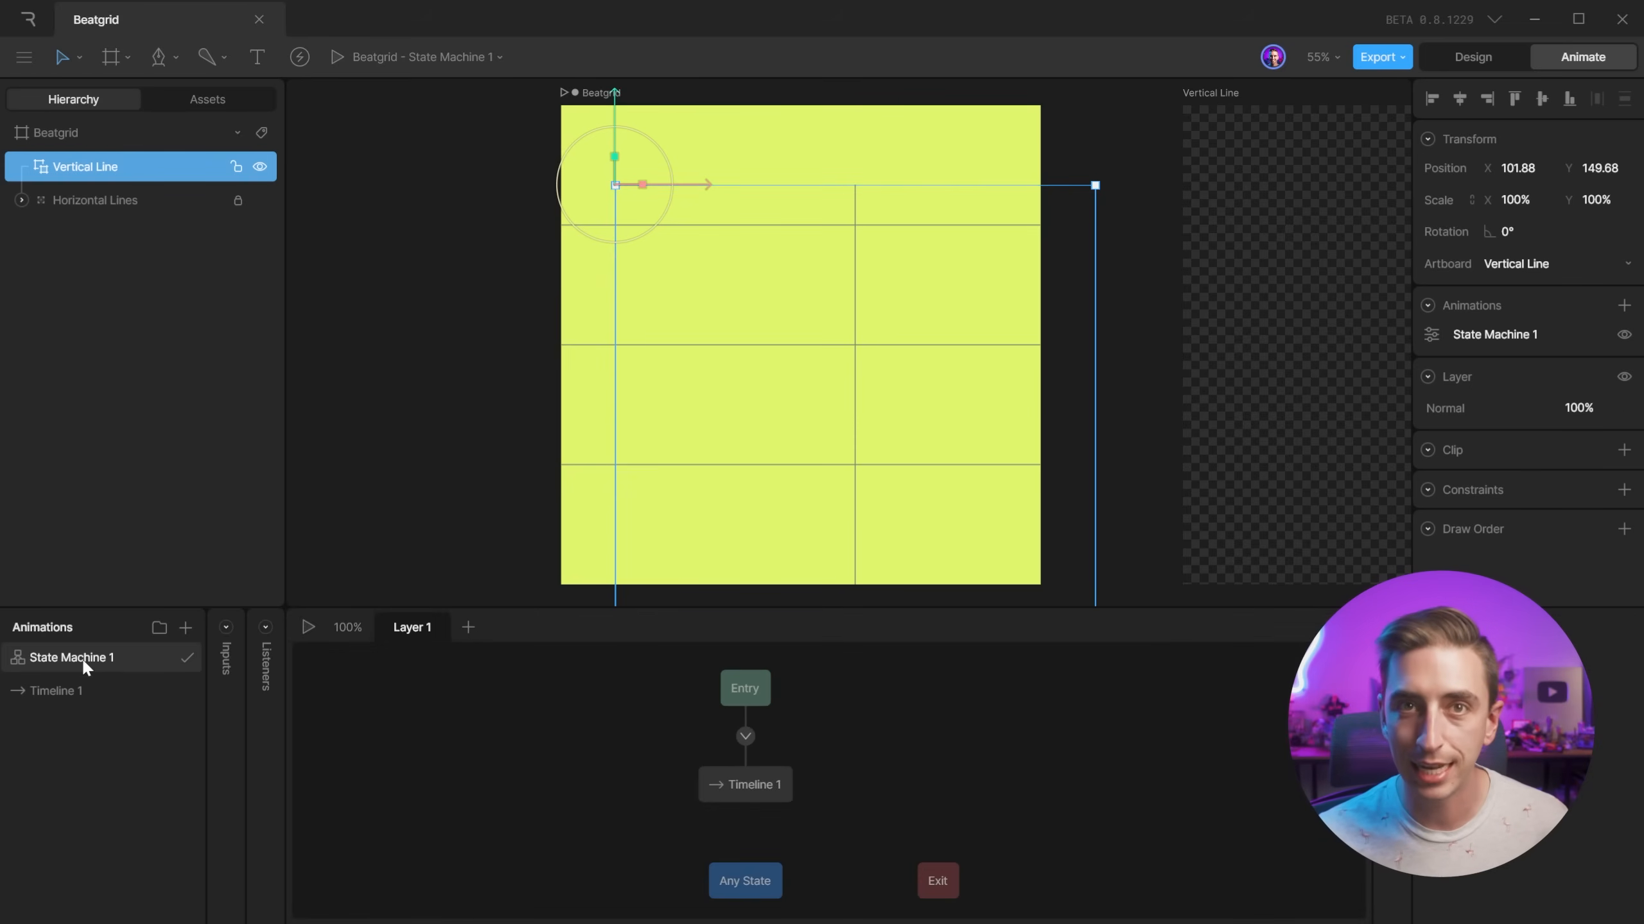
pyautogui.click(1432, 101)
pyautogui.click(1513, 100)
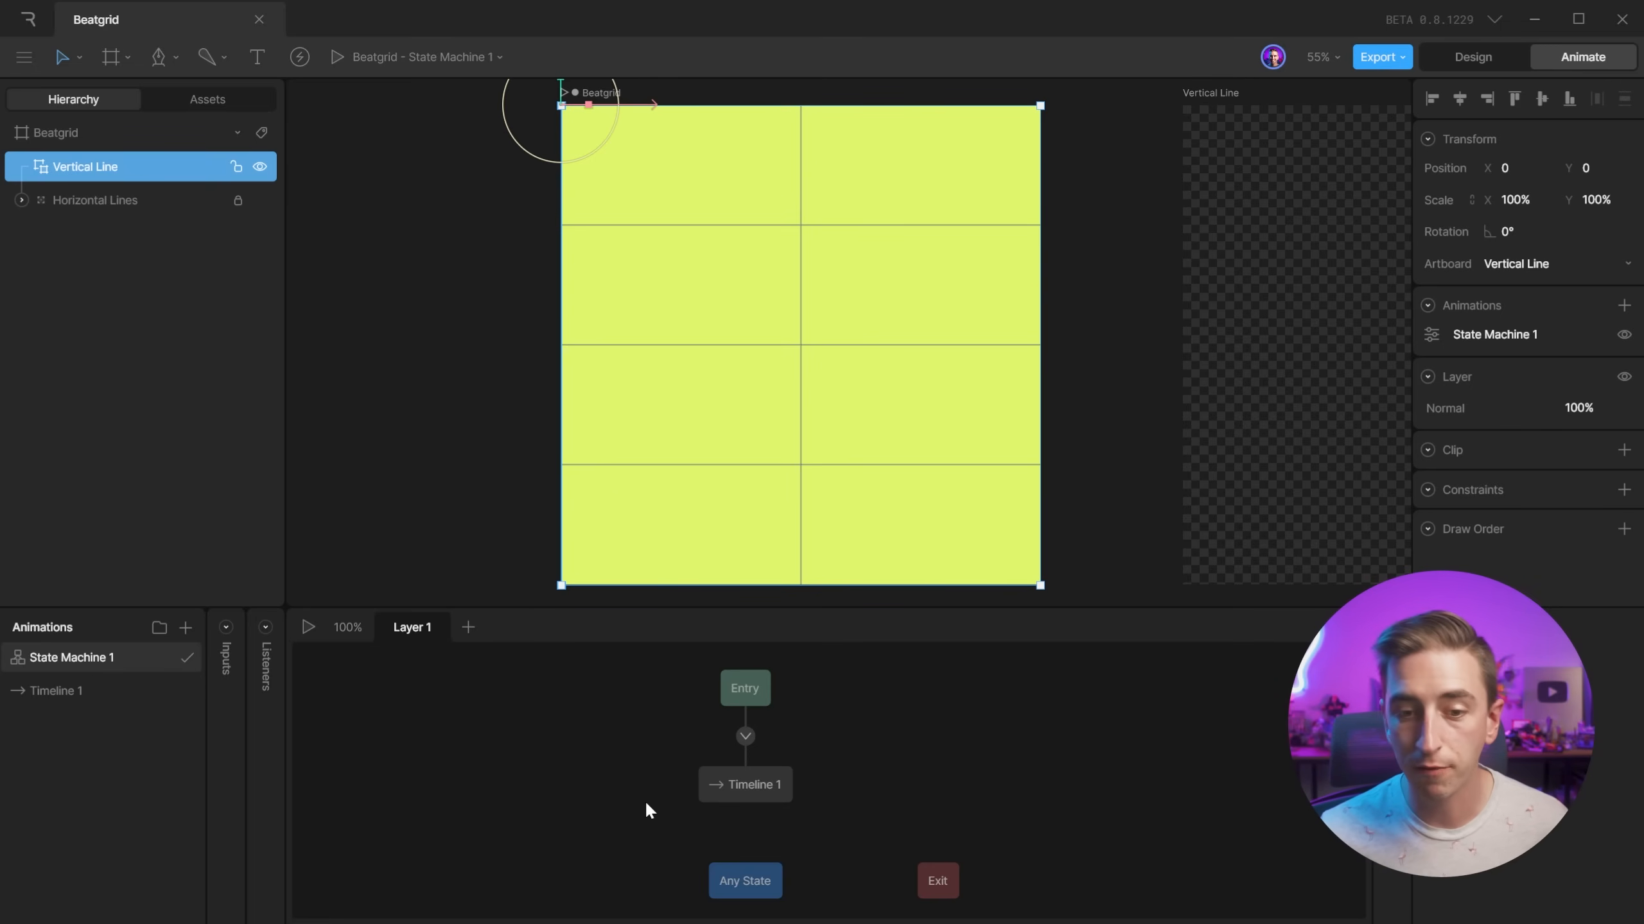
pyautogui.press('space')
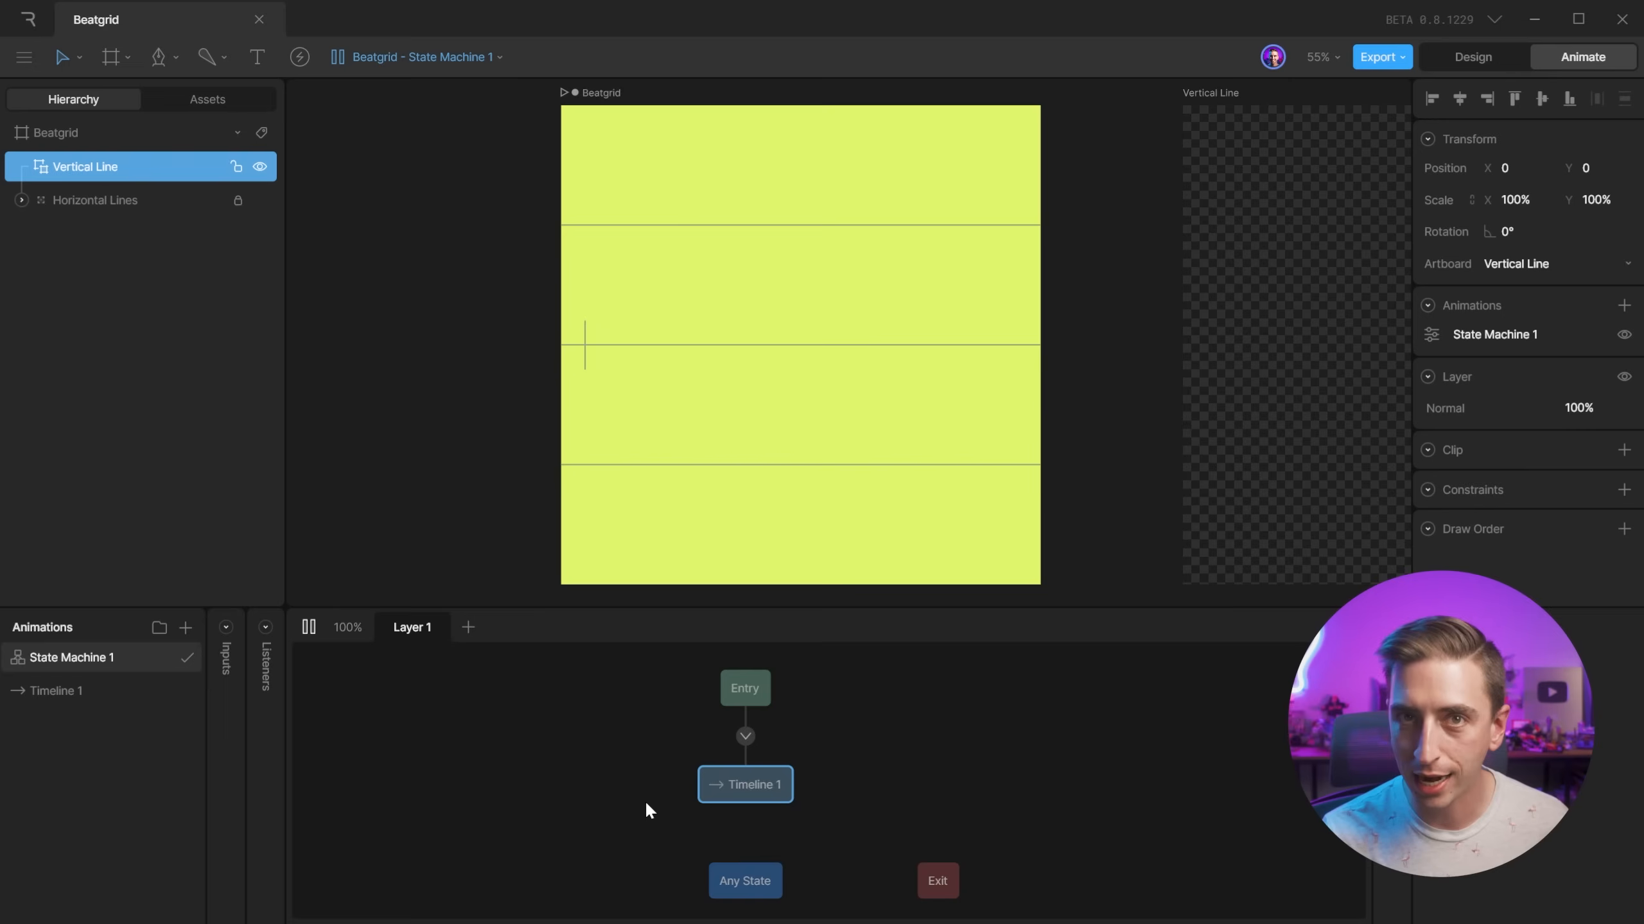
pyautogui.press('space')
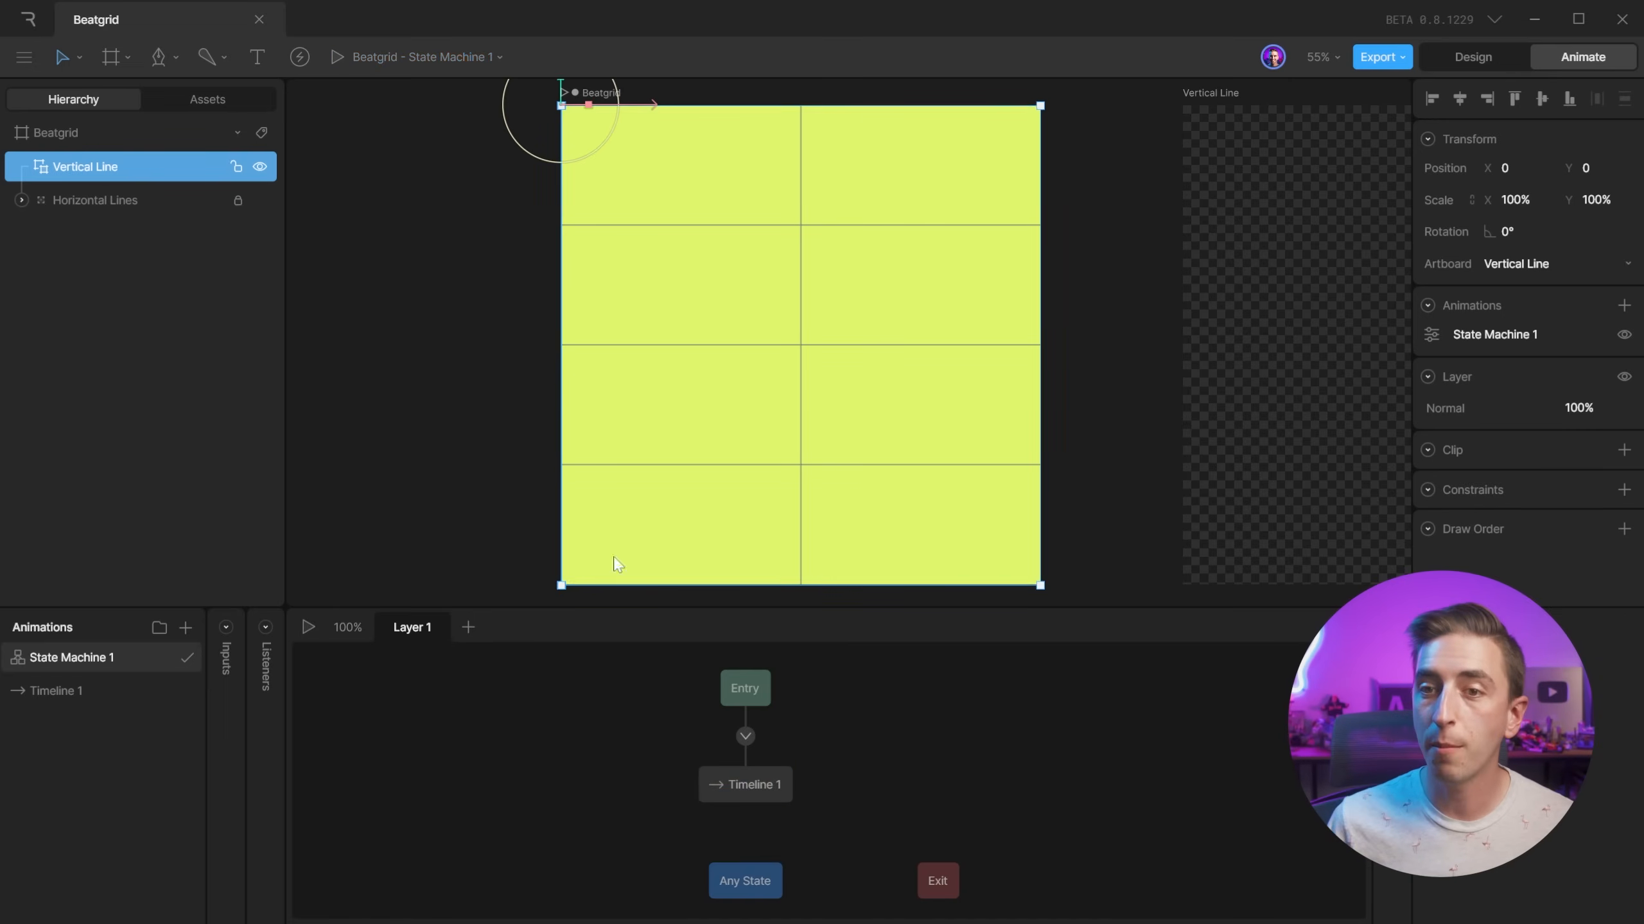
# In the Vertical Line artboard, select all of the rectangle's keyframes, play the timeline and inspect their curves in the graph editor.
pyautogui.click(1222, 94)
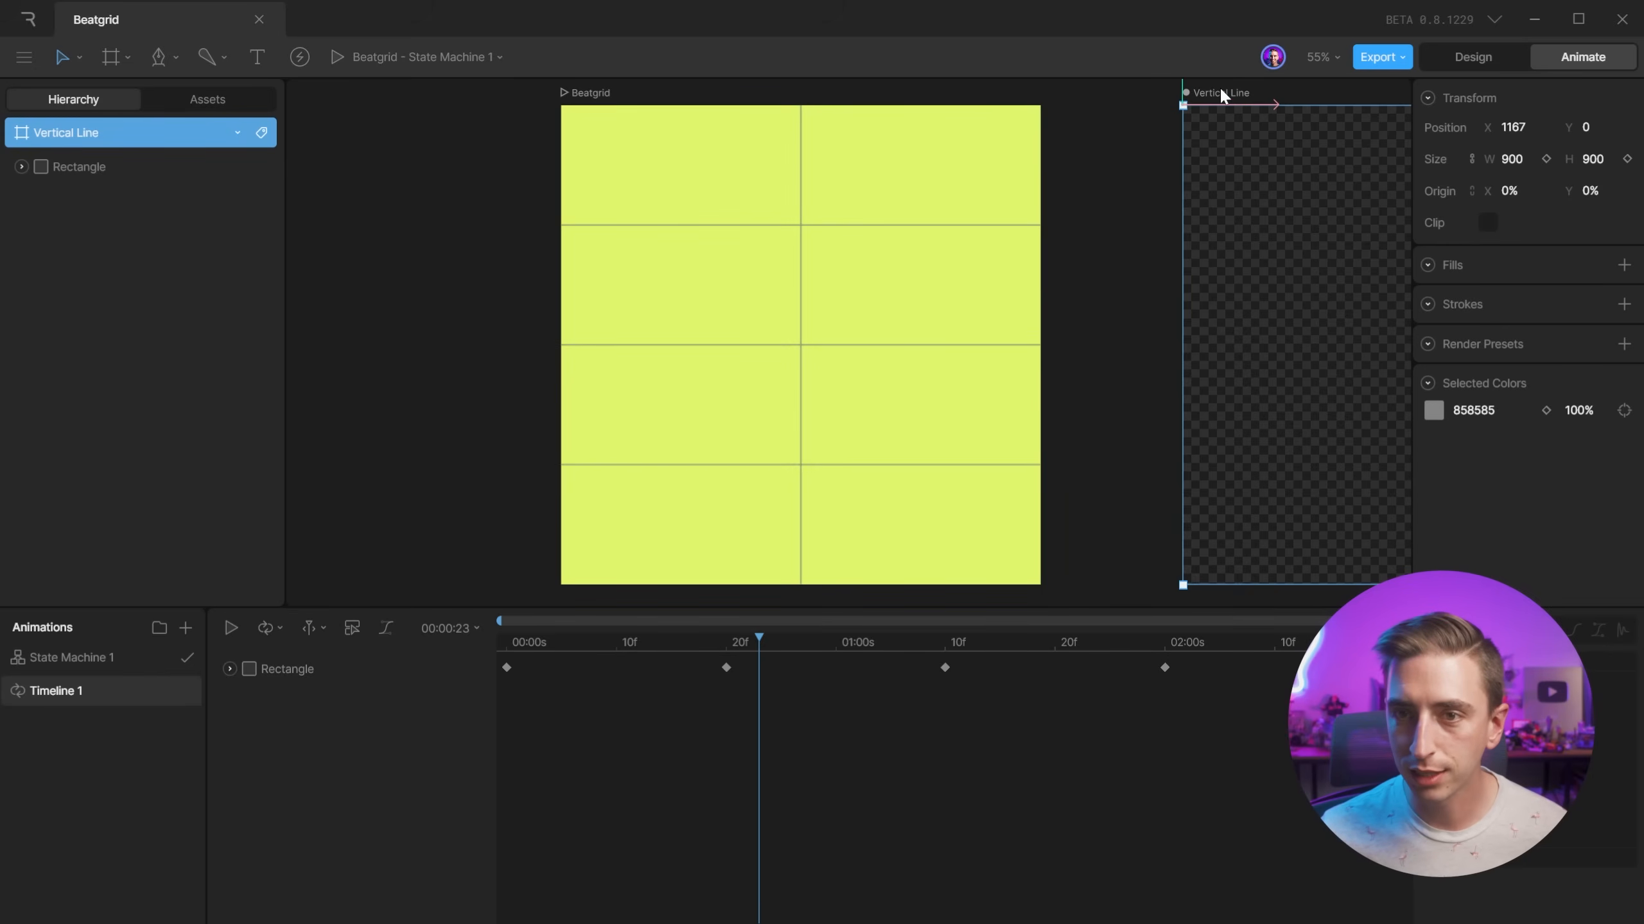
pyautogui.moveTo(1349, 238); pyautogui.dragTo(715, 288)
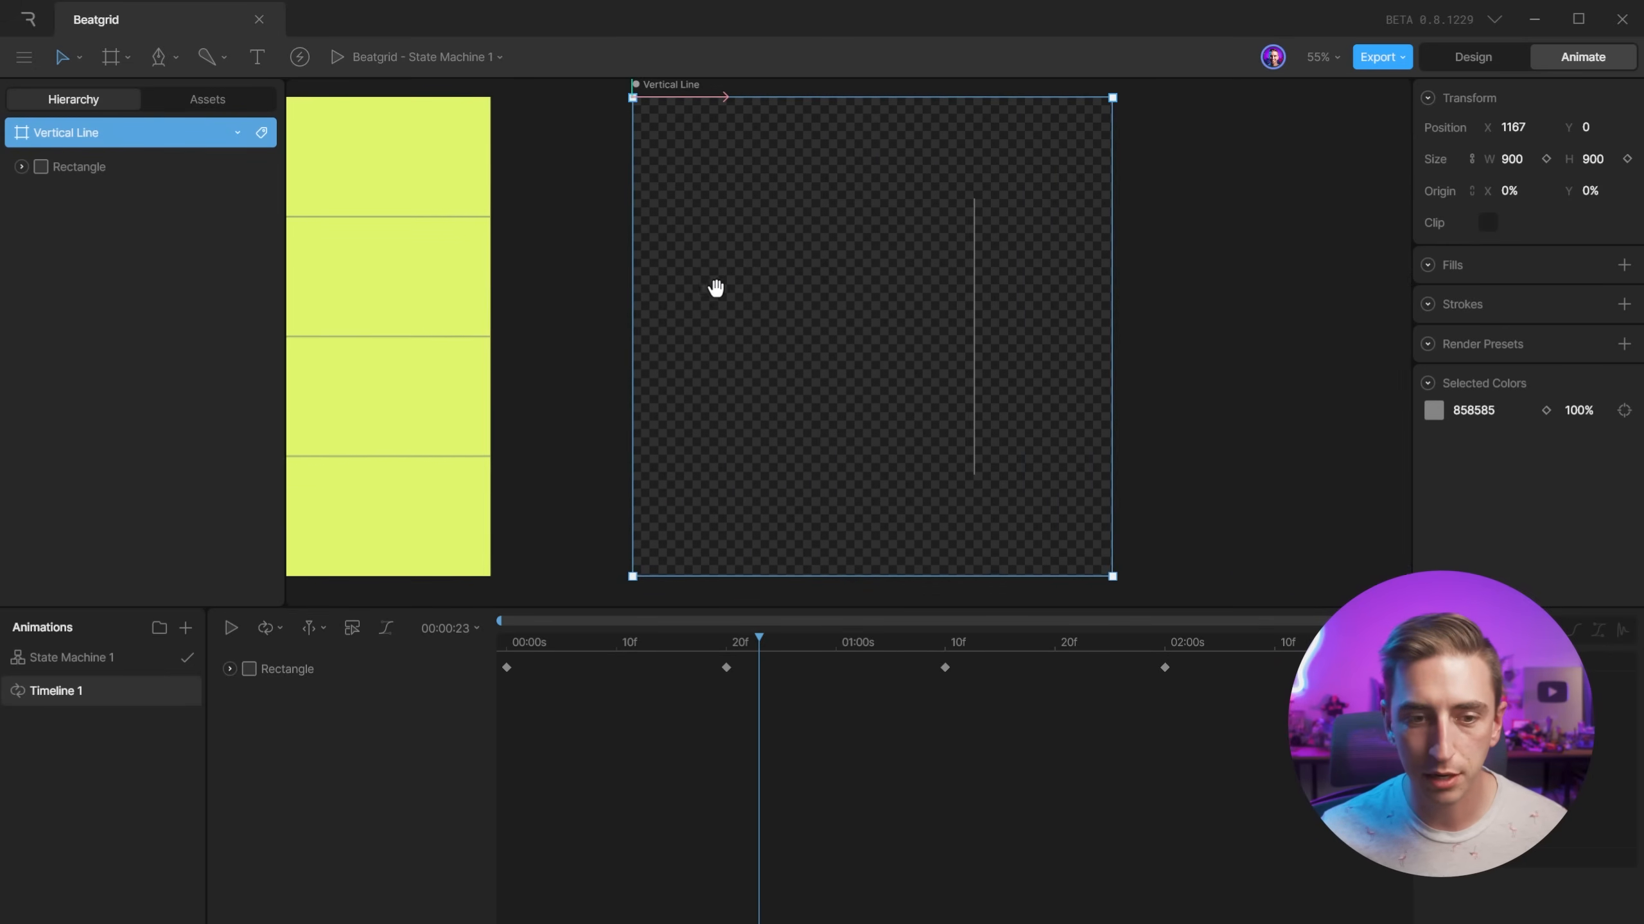
pyautogui.click(353, 677)
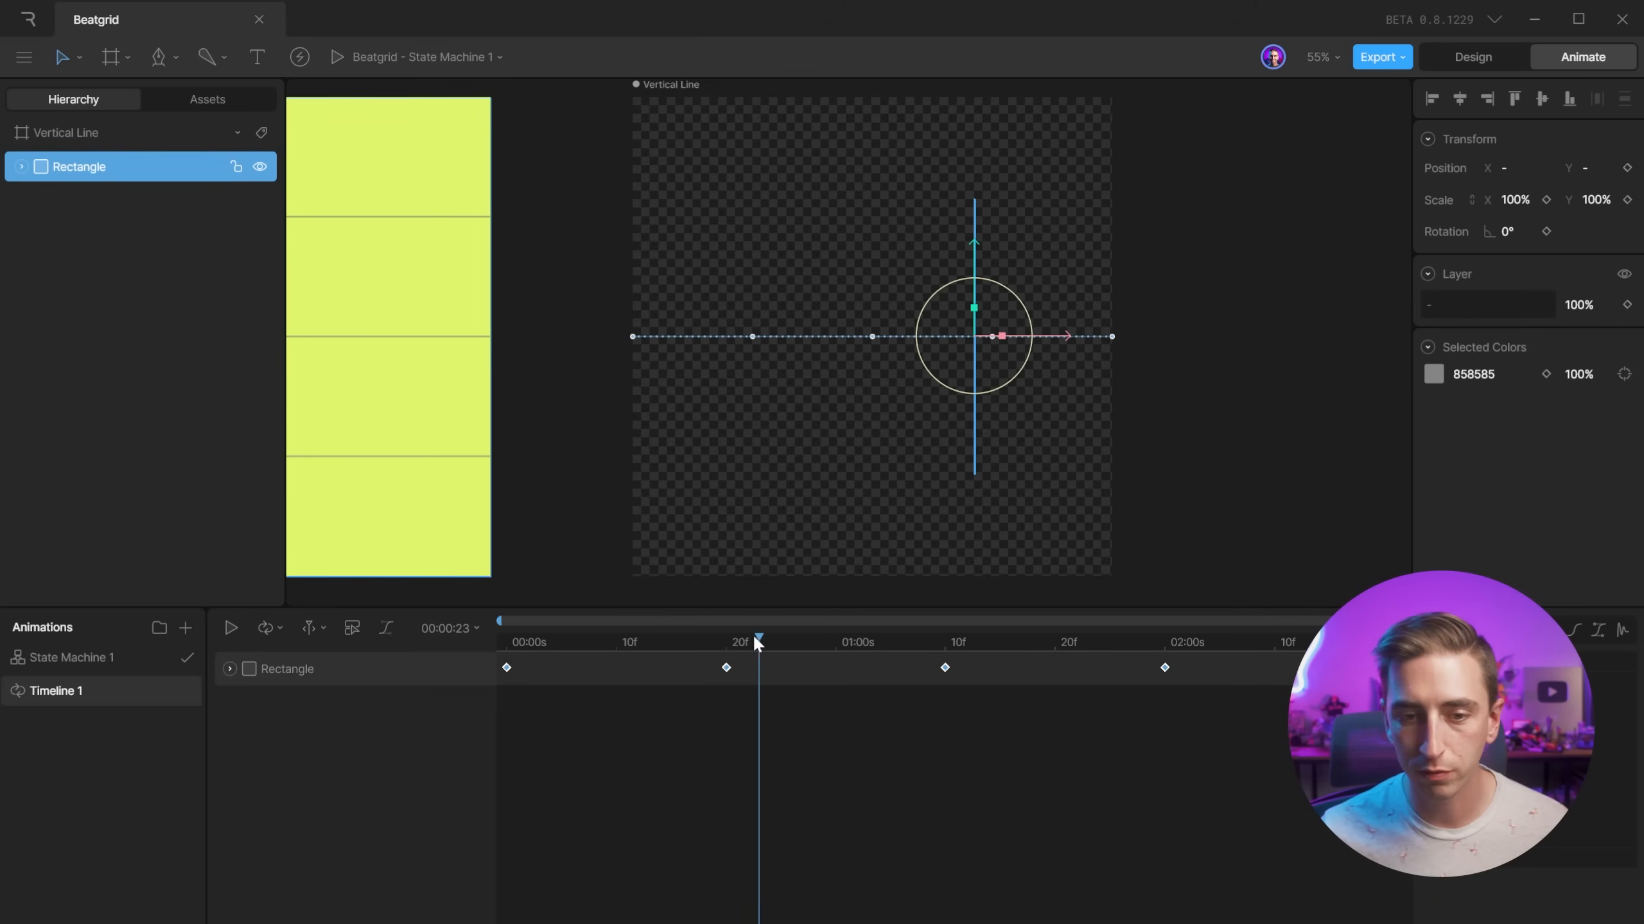
pyautogui.moveTo(754, 638); pyautogui.dragTo(480, 650)
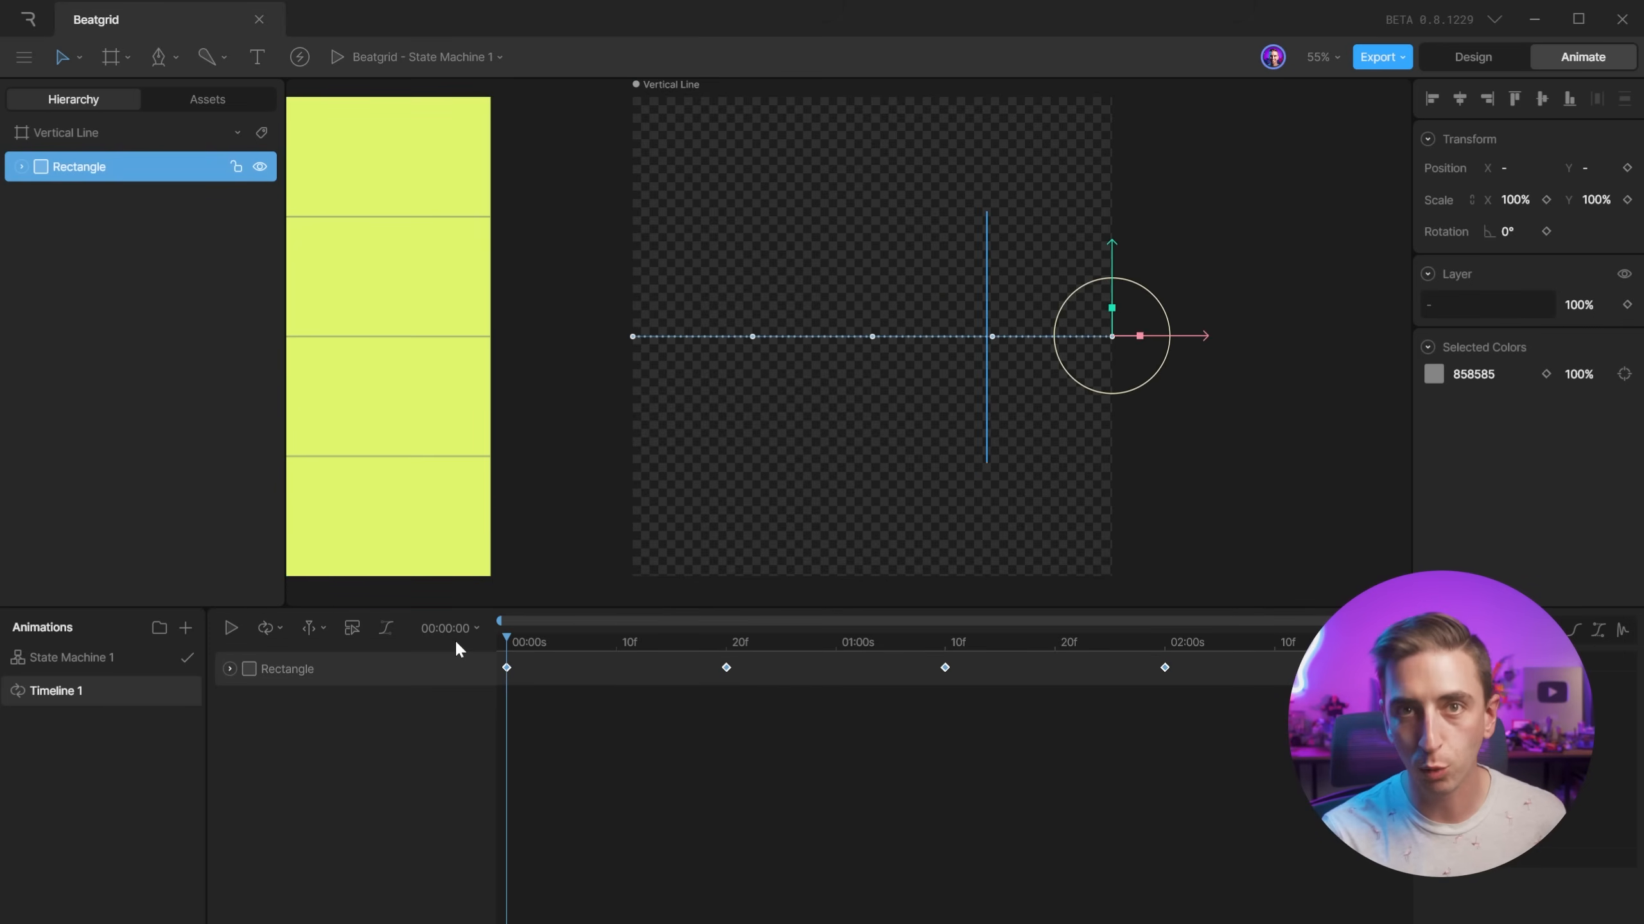
pyautogui.press('space')
pyautogui.press('space')
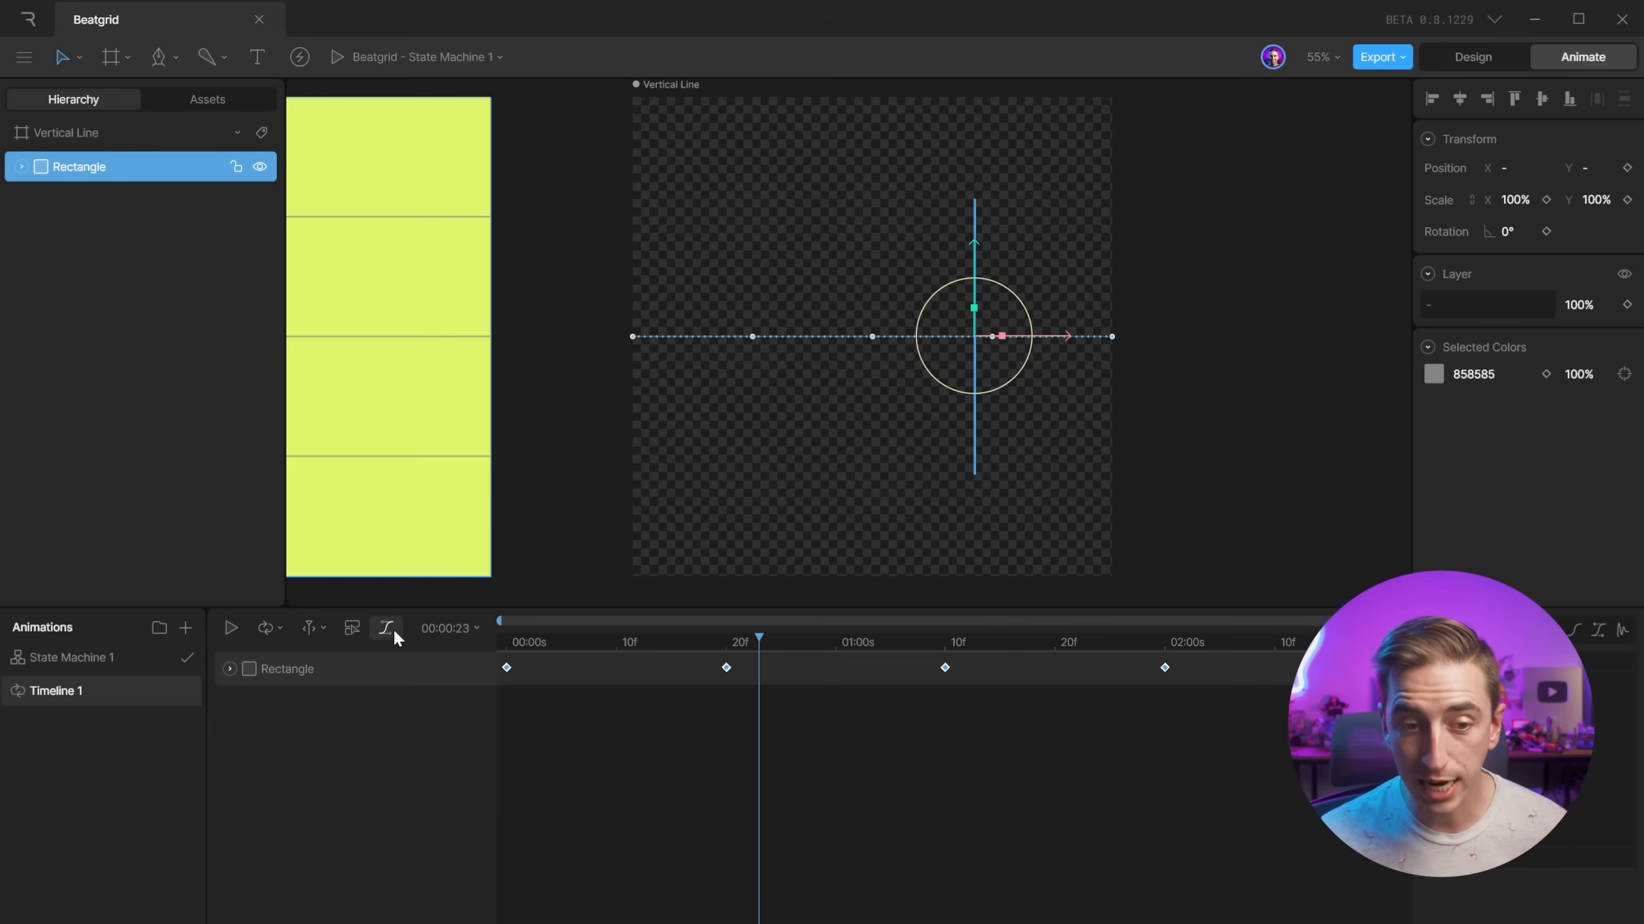
pyautogui.click(393, 628)
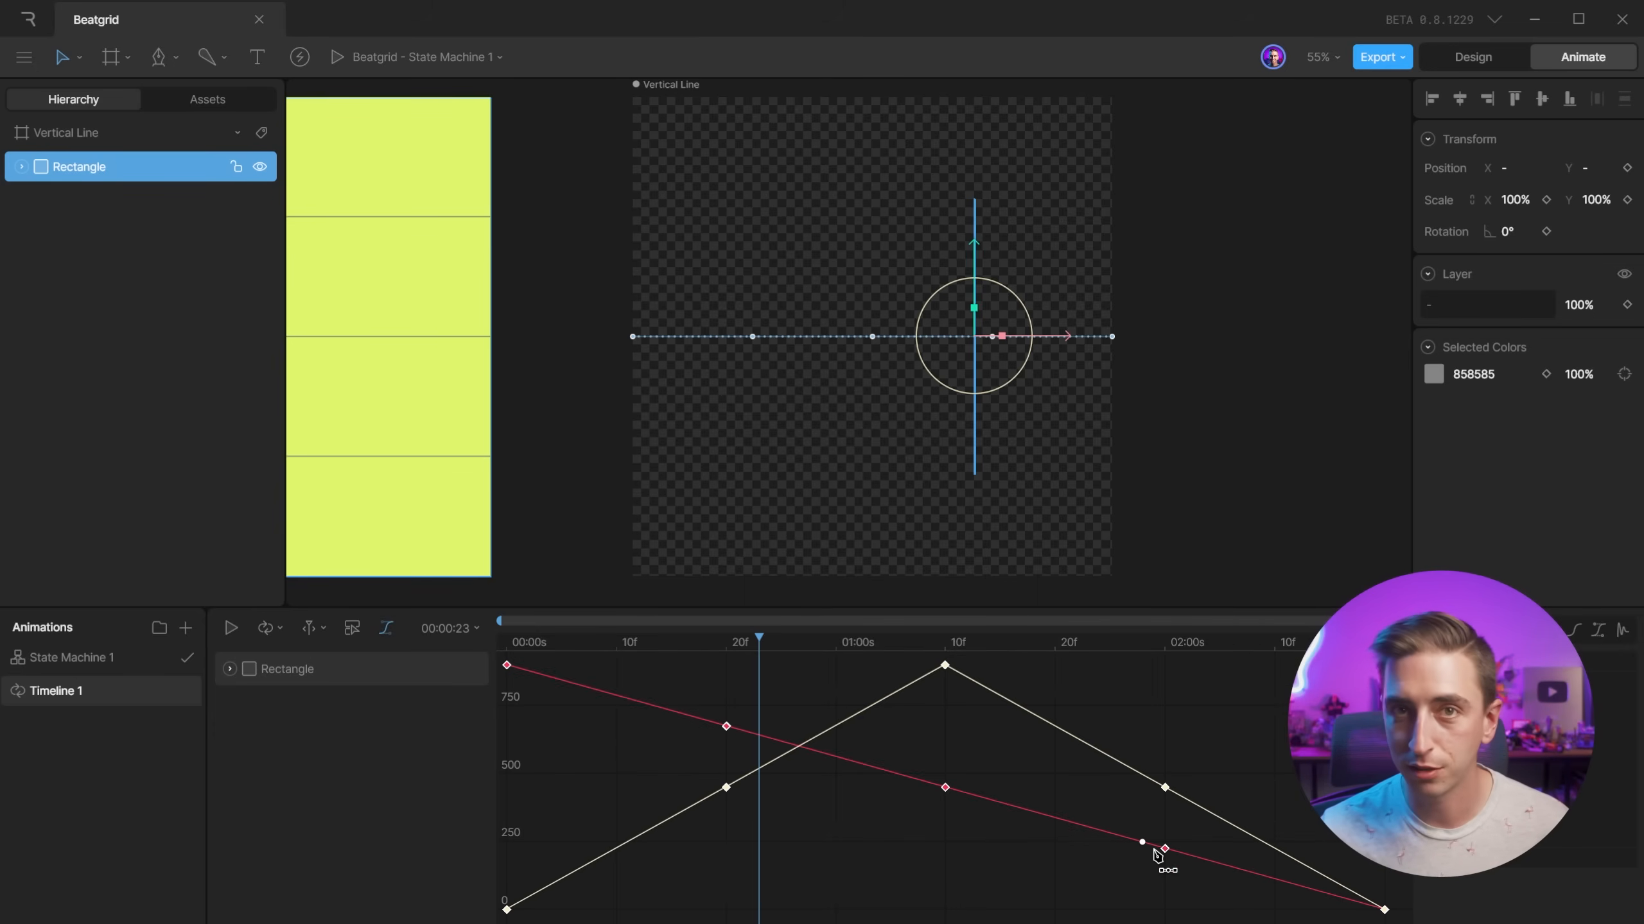
pyautogui.click(387, 630)
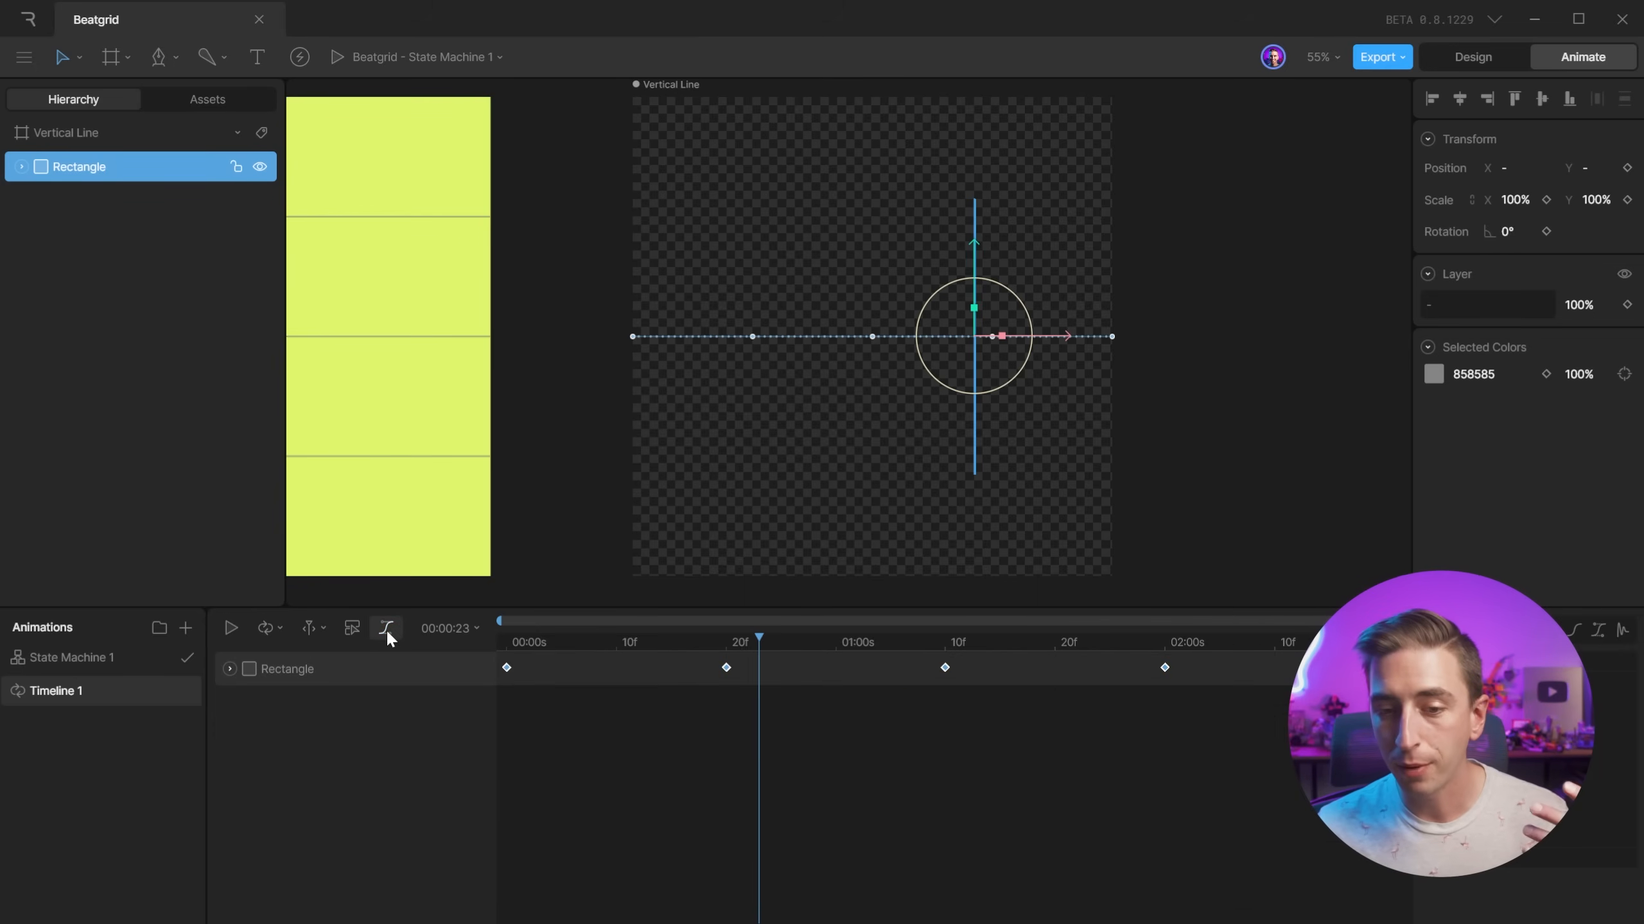
# Set the selected keyframes' interpolation to cubic and shape the easing curve to about .57, 0, .4, 1.
pyautogui.click(722, 634)
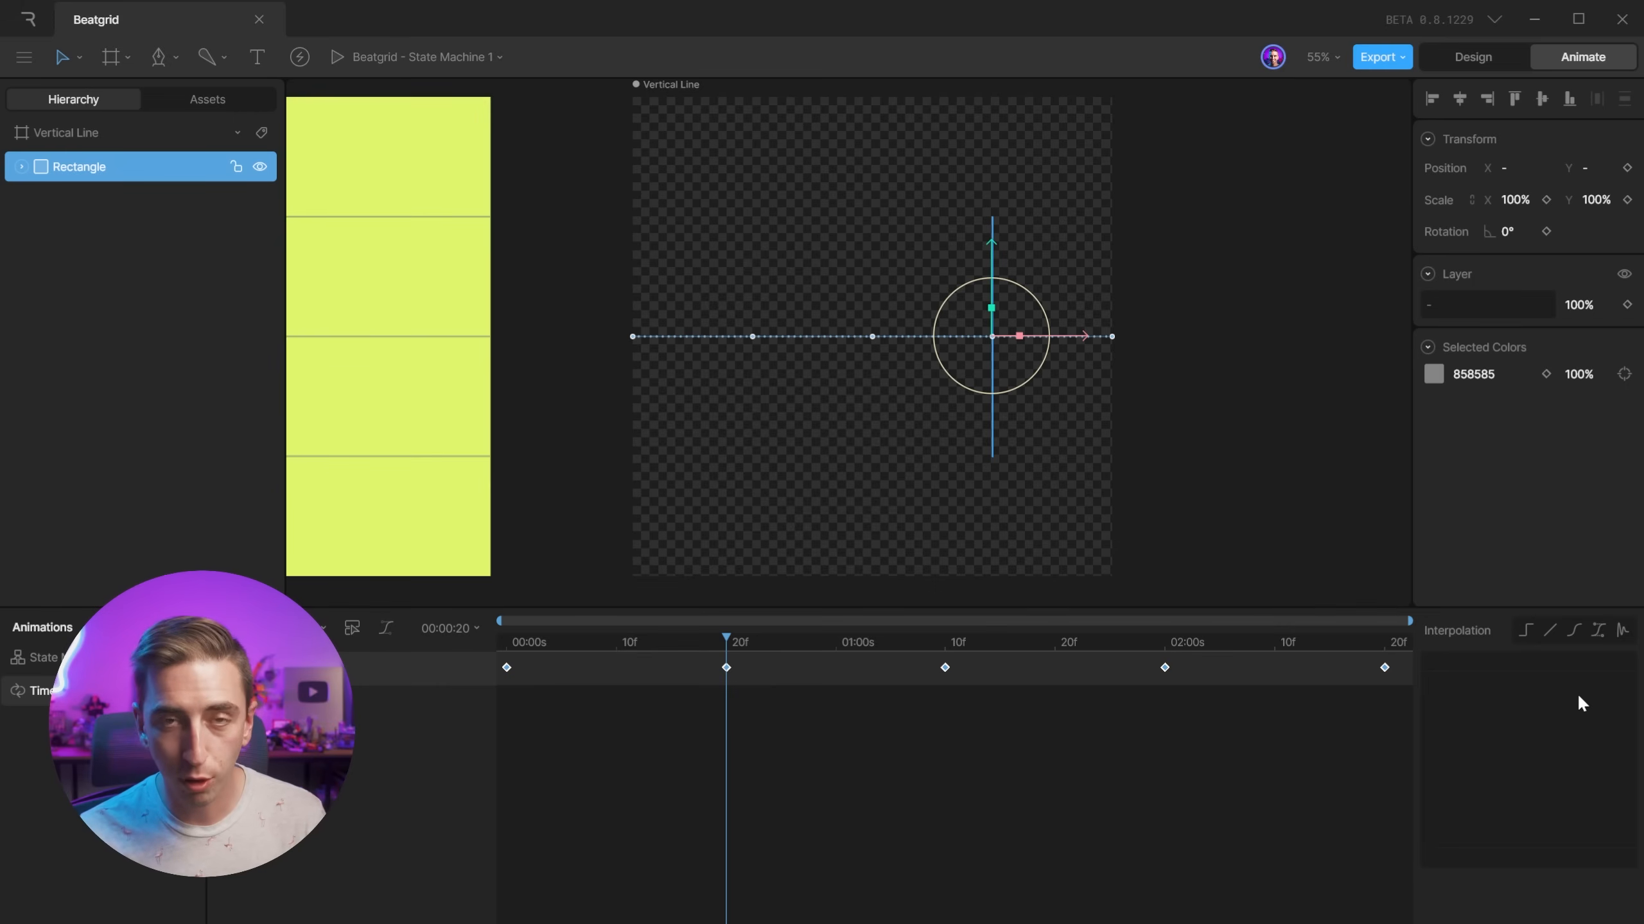
pyautogui.click(1574, 629)
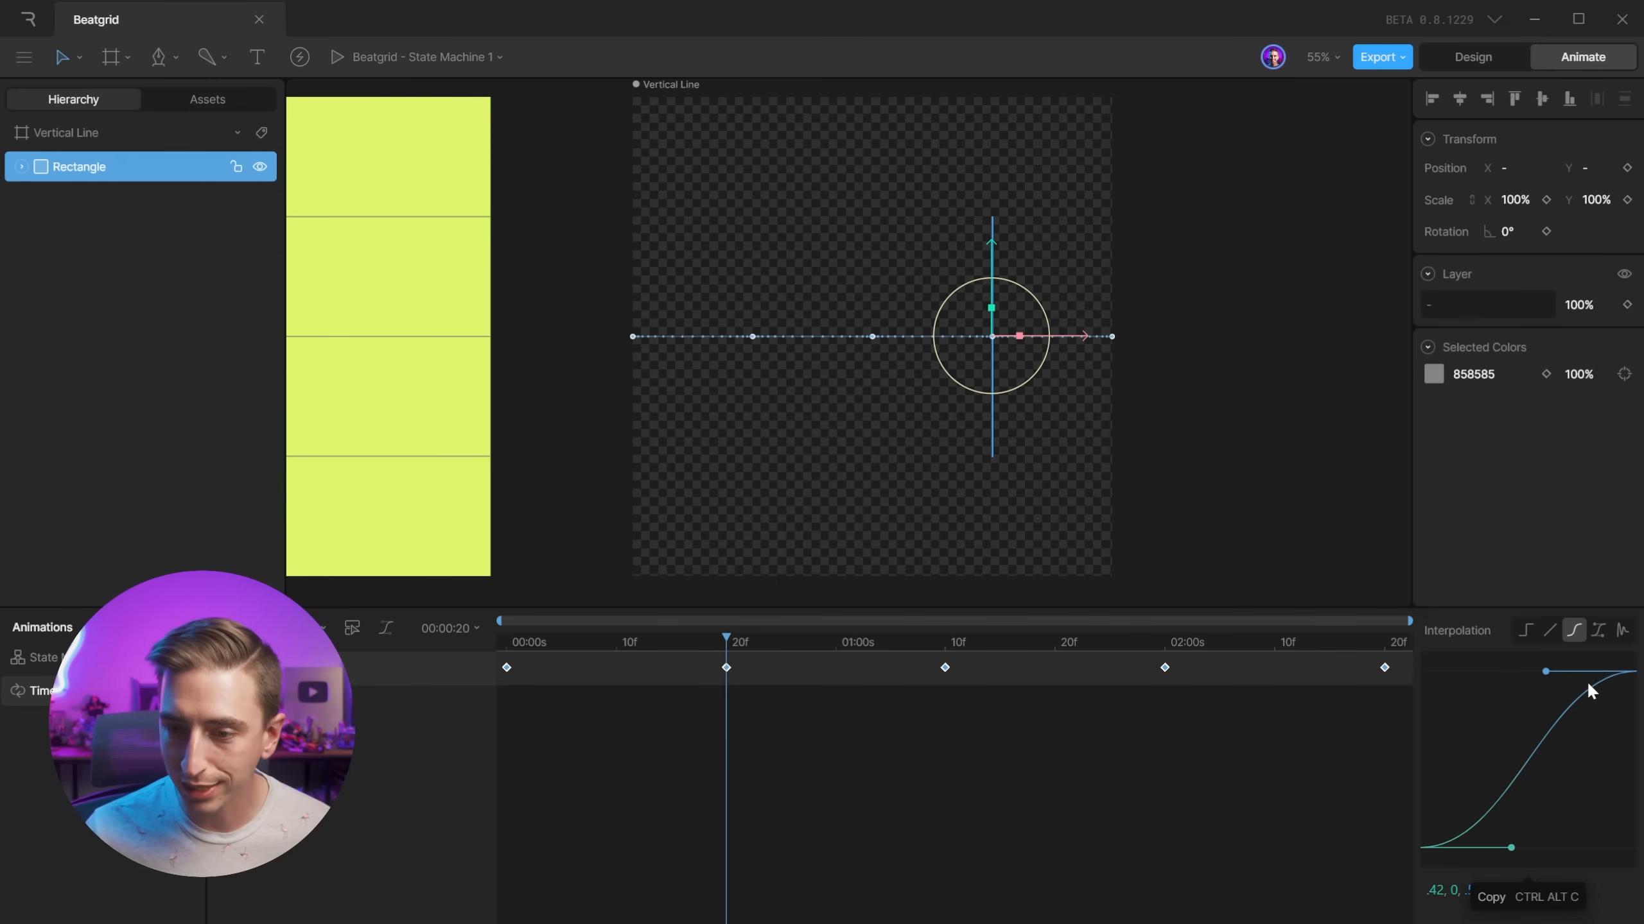
pyautogui.moveTo(1510, 847)
pyautogui.mouseDown()
pyautogui.moveTo(1587, 847)
pyautogui.moveTo(1543, 848)
pyautogui.mouseUp()
pyautogui.moveTo(1547, 673); pyautogui.dragTo(1507, 672)
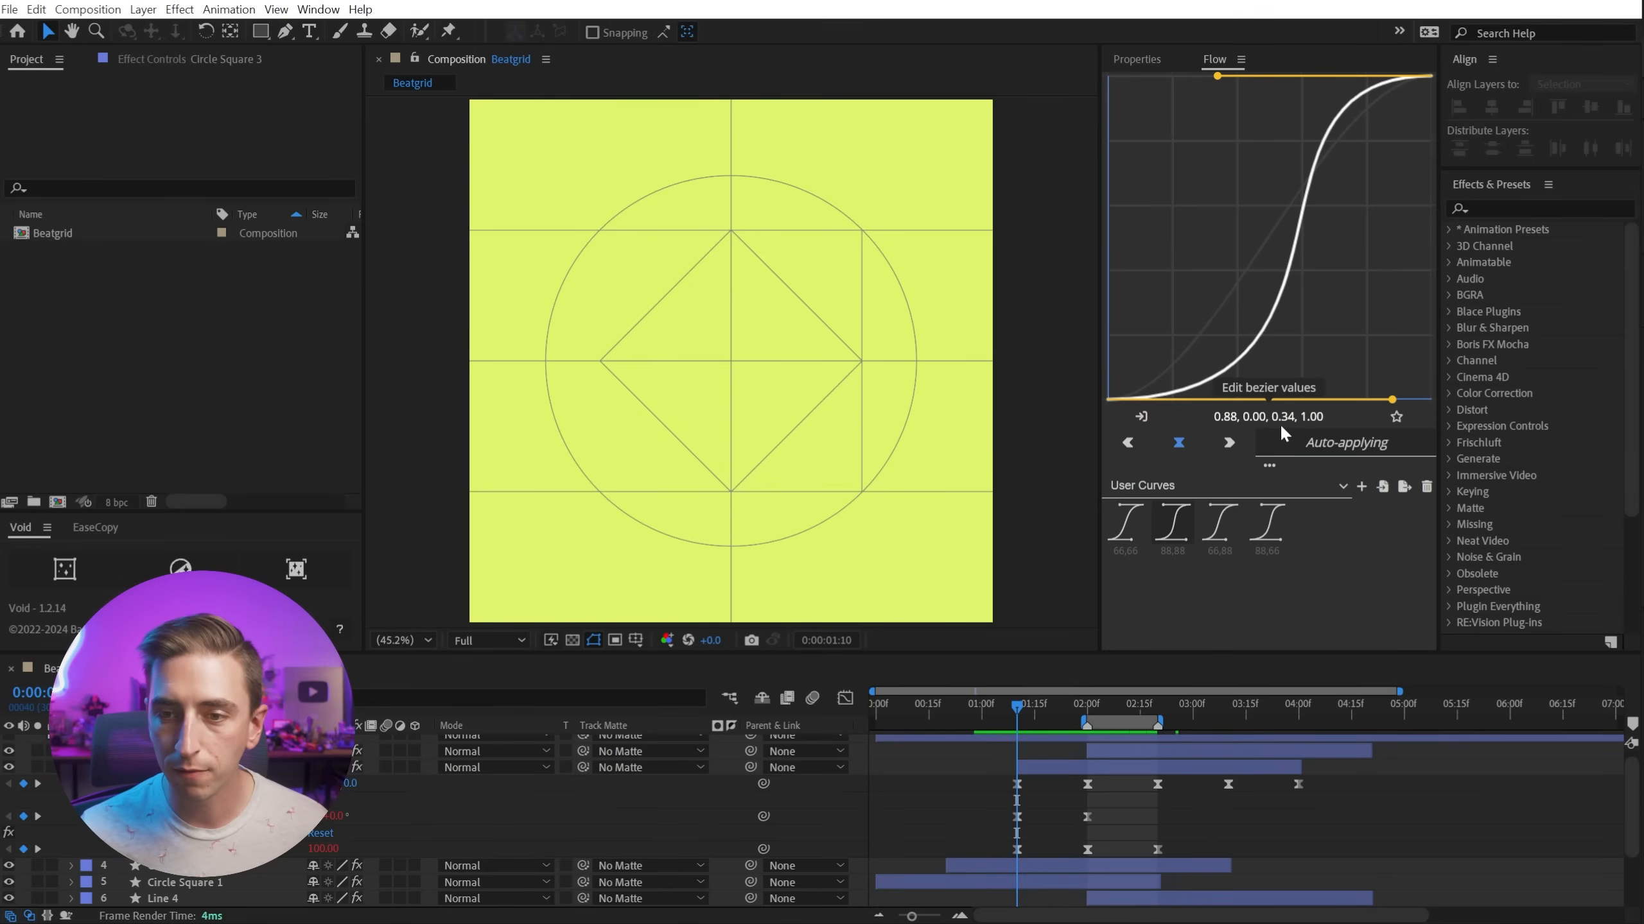
# Switch to After Effects and read the bezier easing values of the Circle Square 3 layer's first two keyframes in Flow.
pyautogui.moveTo(1096, 809); pyautogui.dragTo(996, 772)
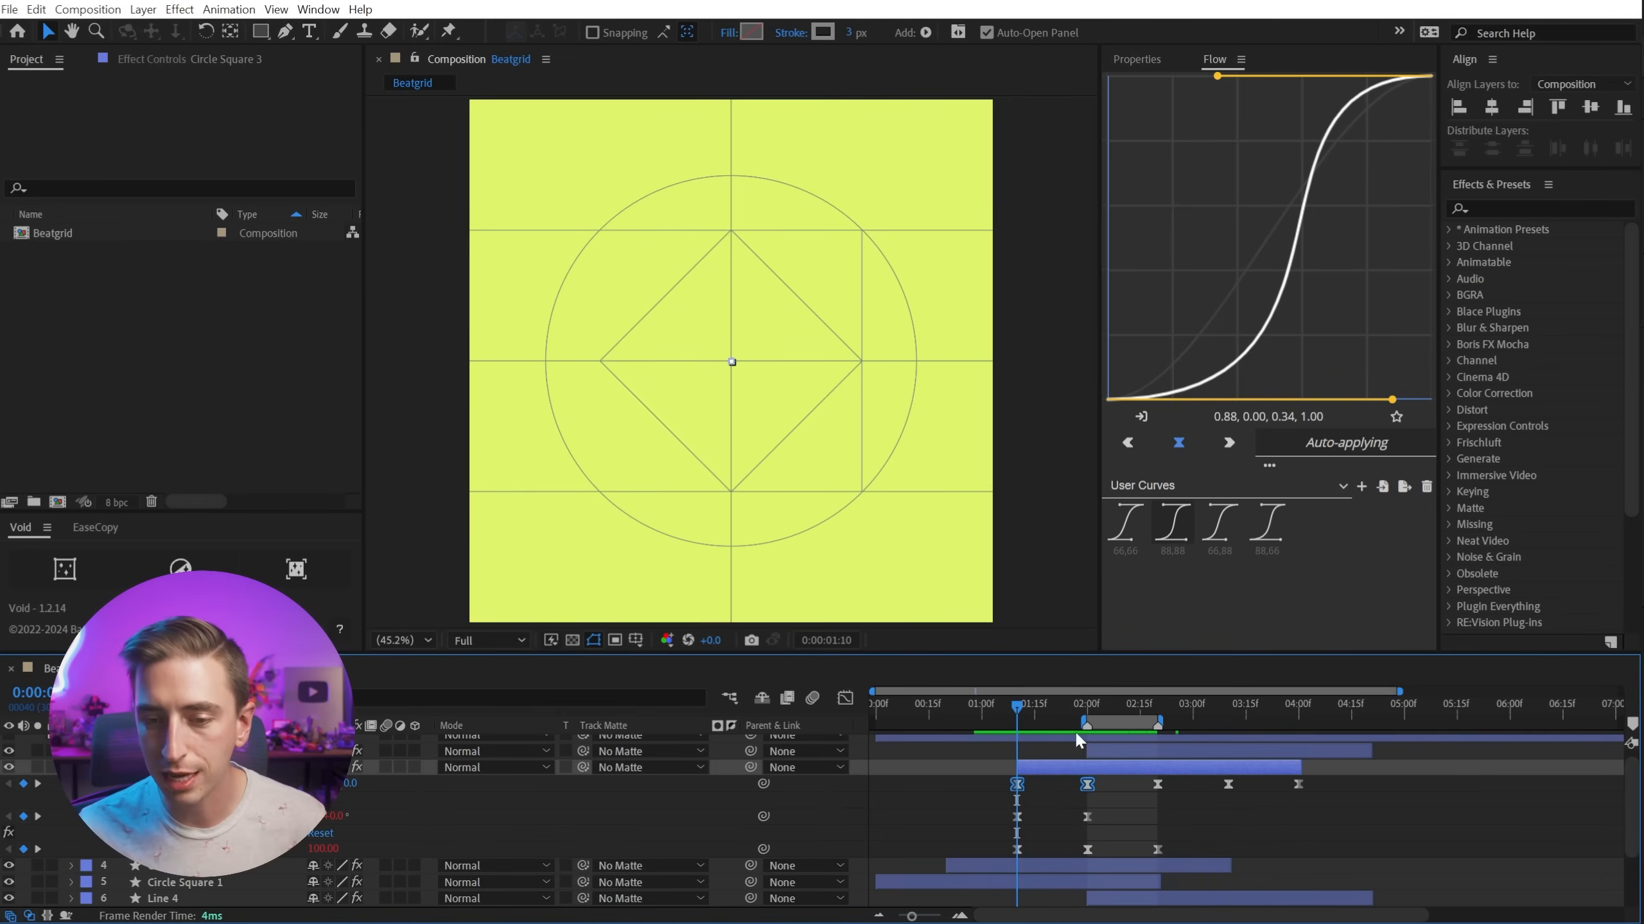
pyautogui.click(1144, 416)
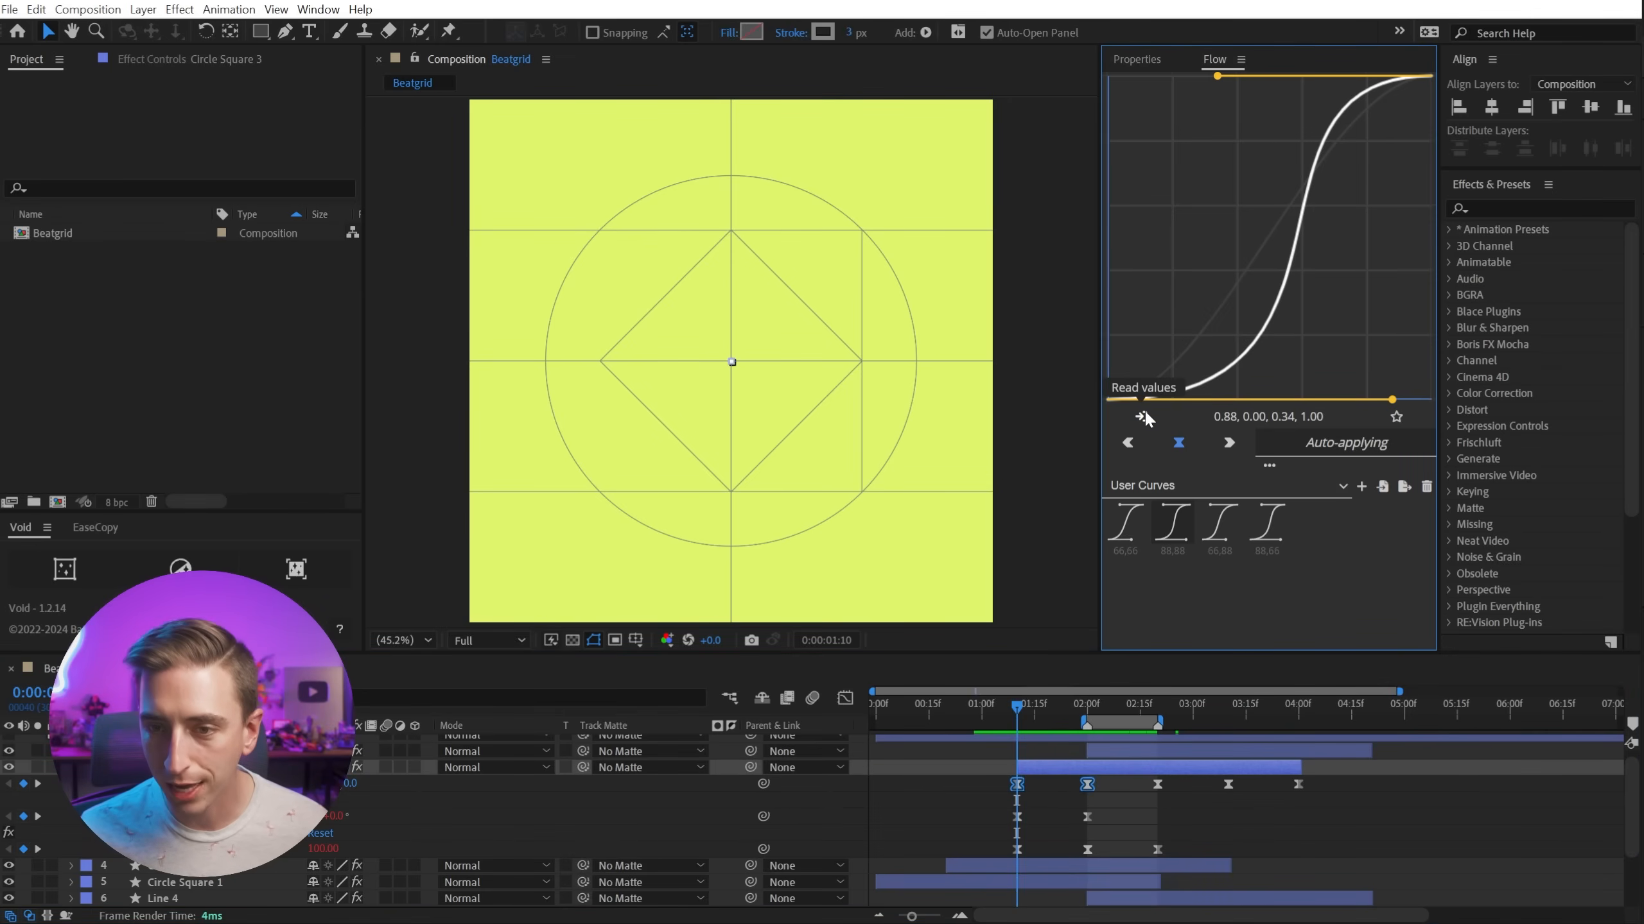
pyautogui.click(1217, 416)
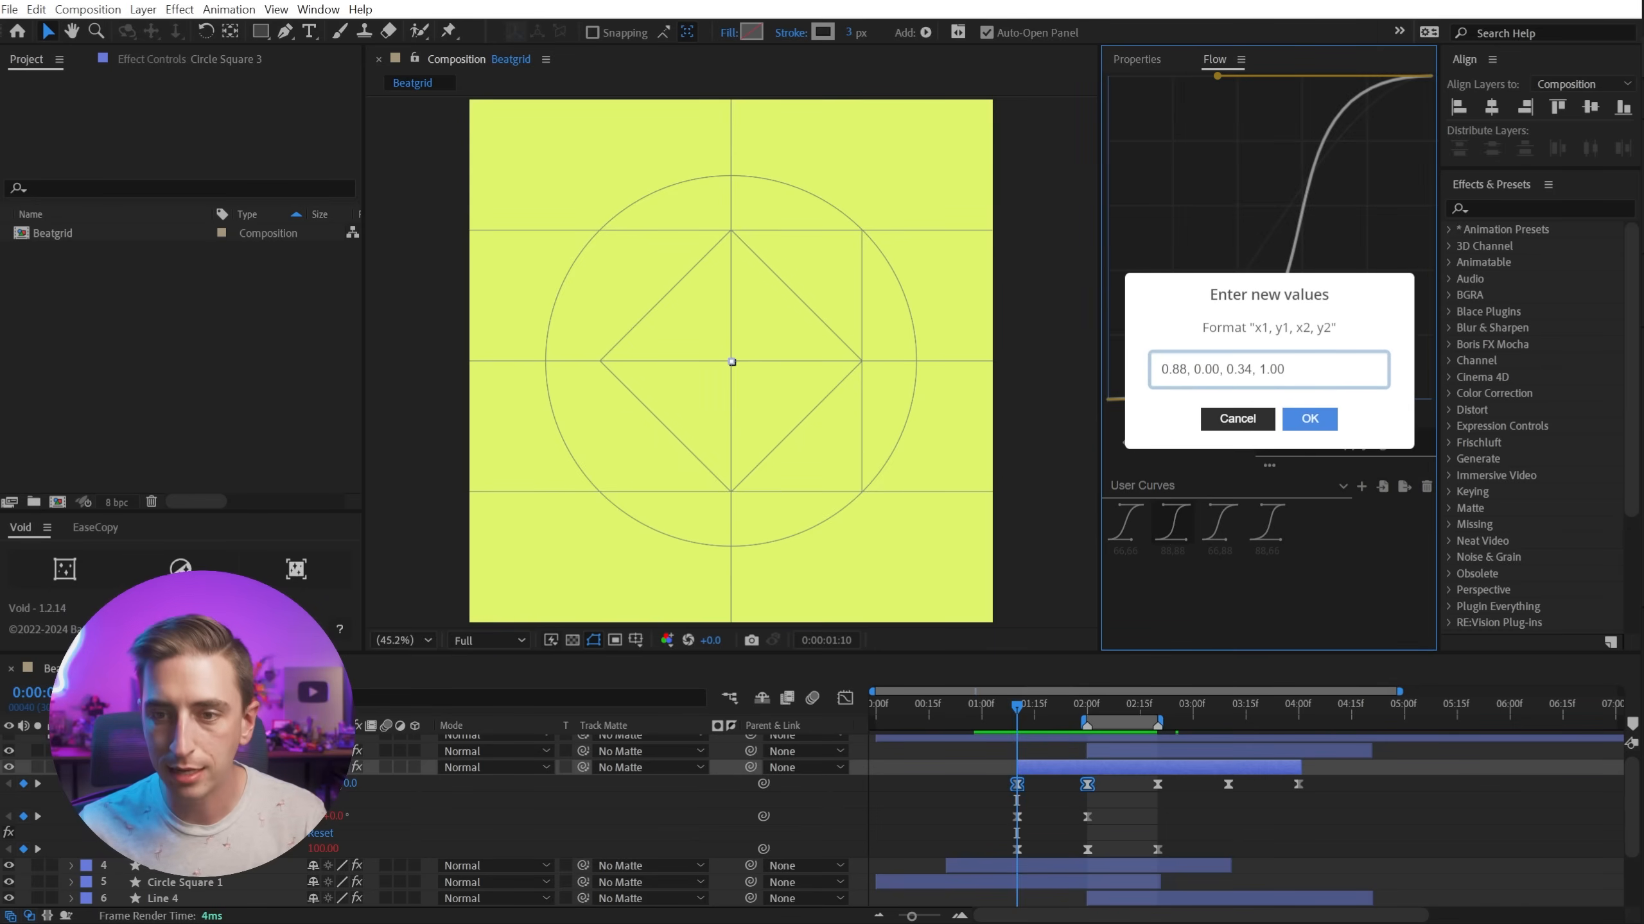
pyautogui.click(1234, 417)
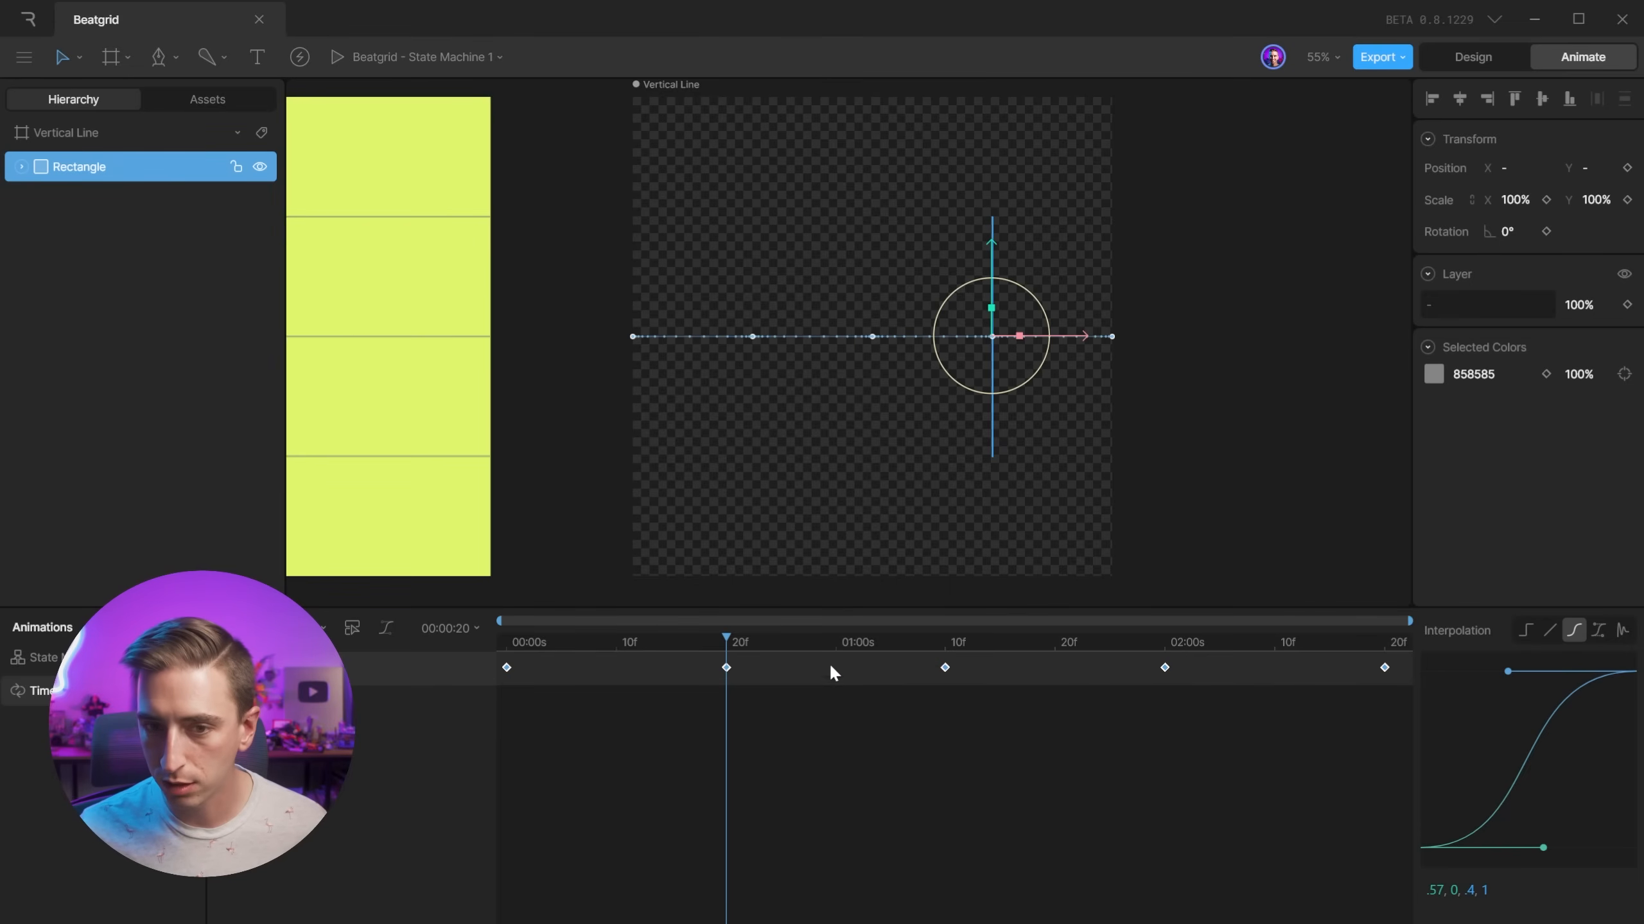
# Back in Rive, set the selected keyframes' cubic easing values to .88, 0, .34, 1.
pyautogui.click(1444, 891)
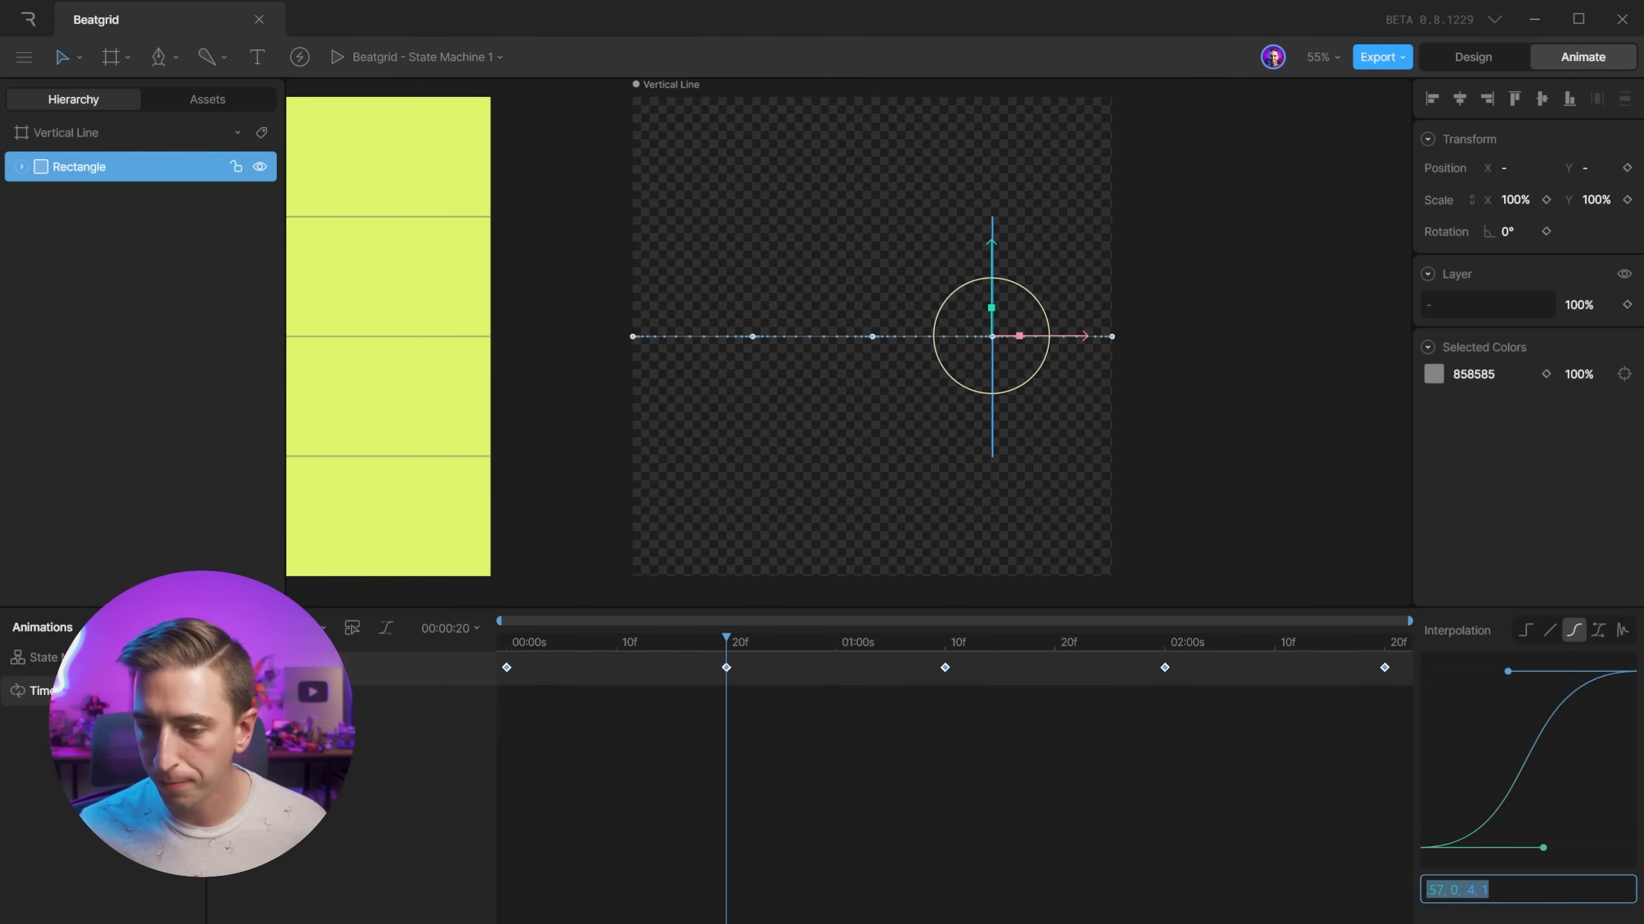
pyautogui.click(1445, 891)
pyautogui.press('BackSpace')
pyautogui.press('BackSpace')
pyautogui.write('88')
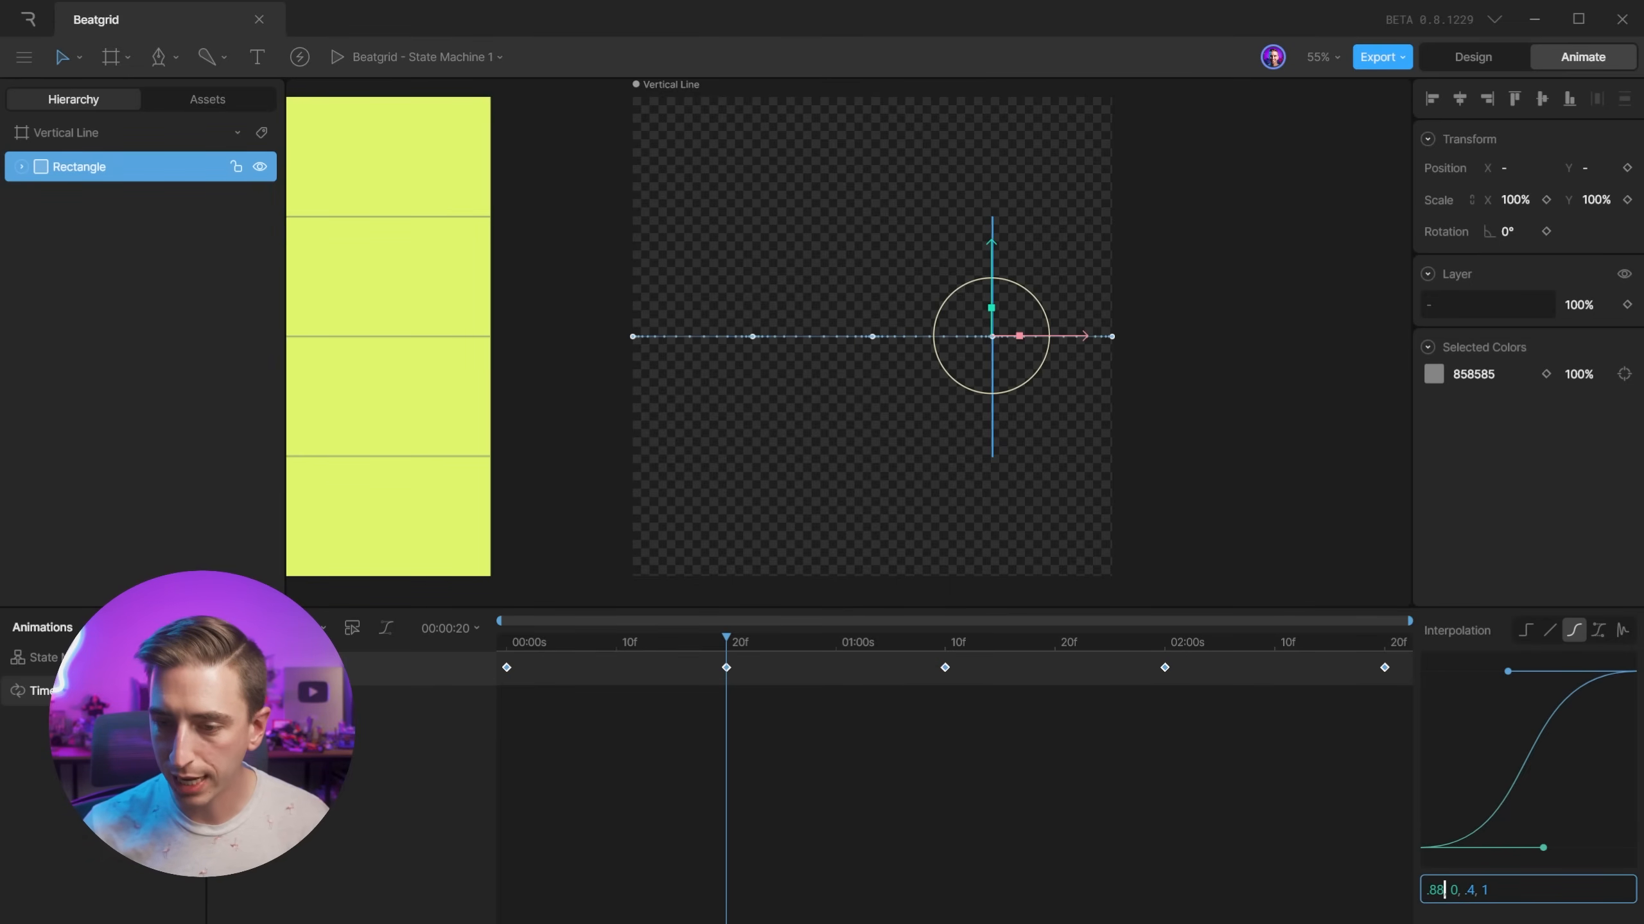
pyautogui.press('Return')
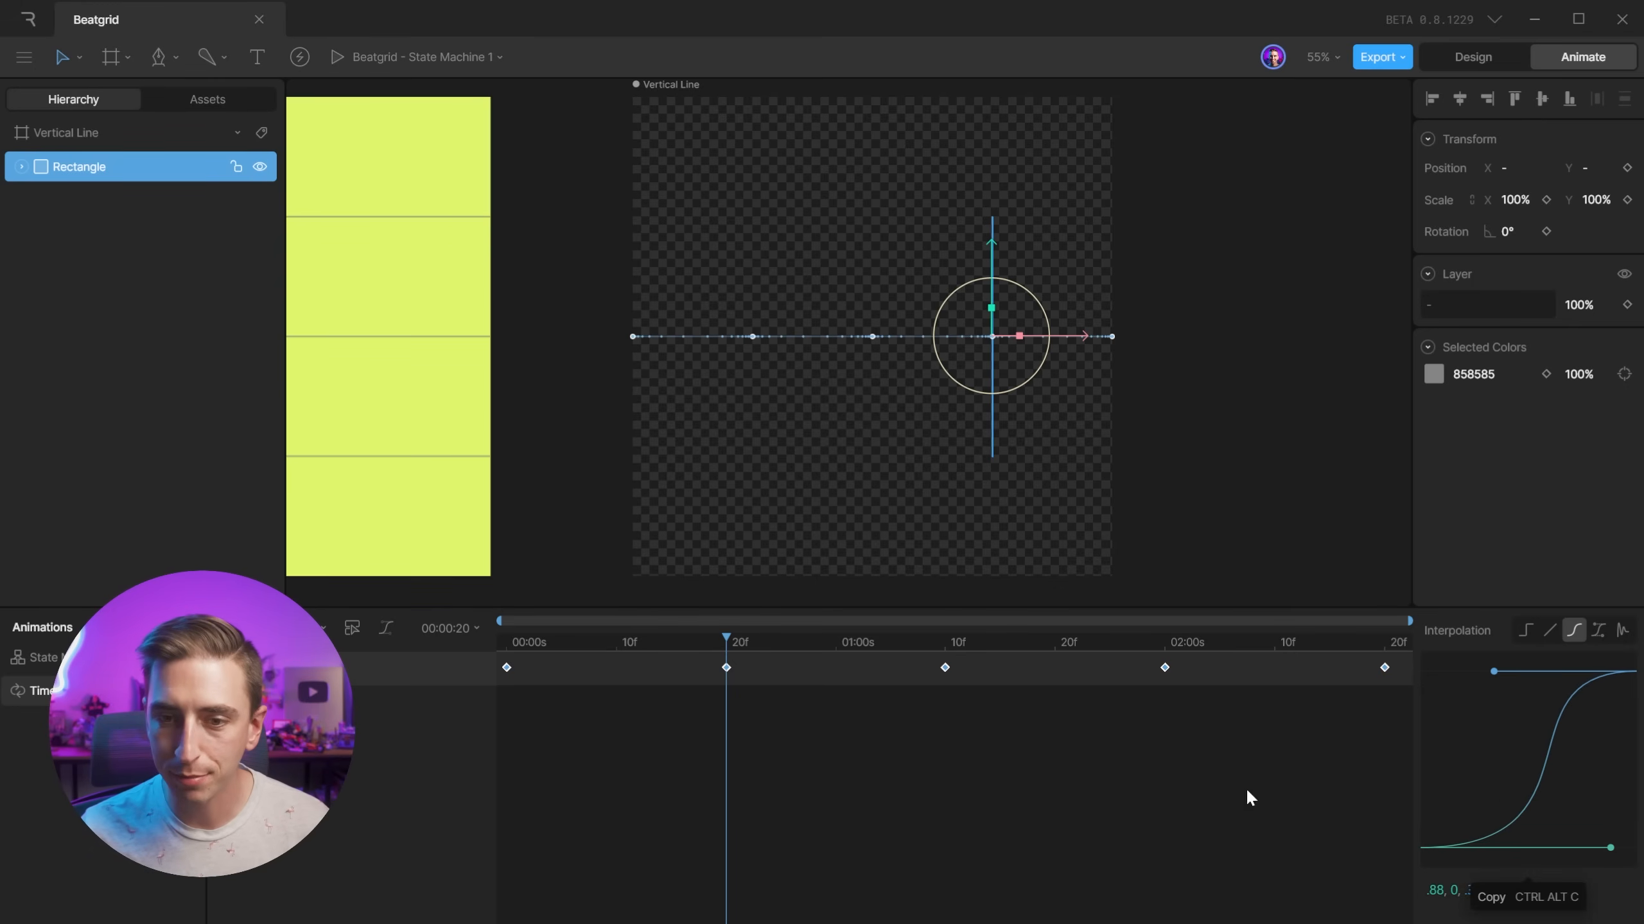
# Preview the eased vertical line in its own artboard, and again nested in the Beatgrid artboard's State Machine 1.
pyautogui.press('space')
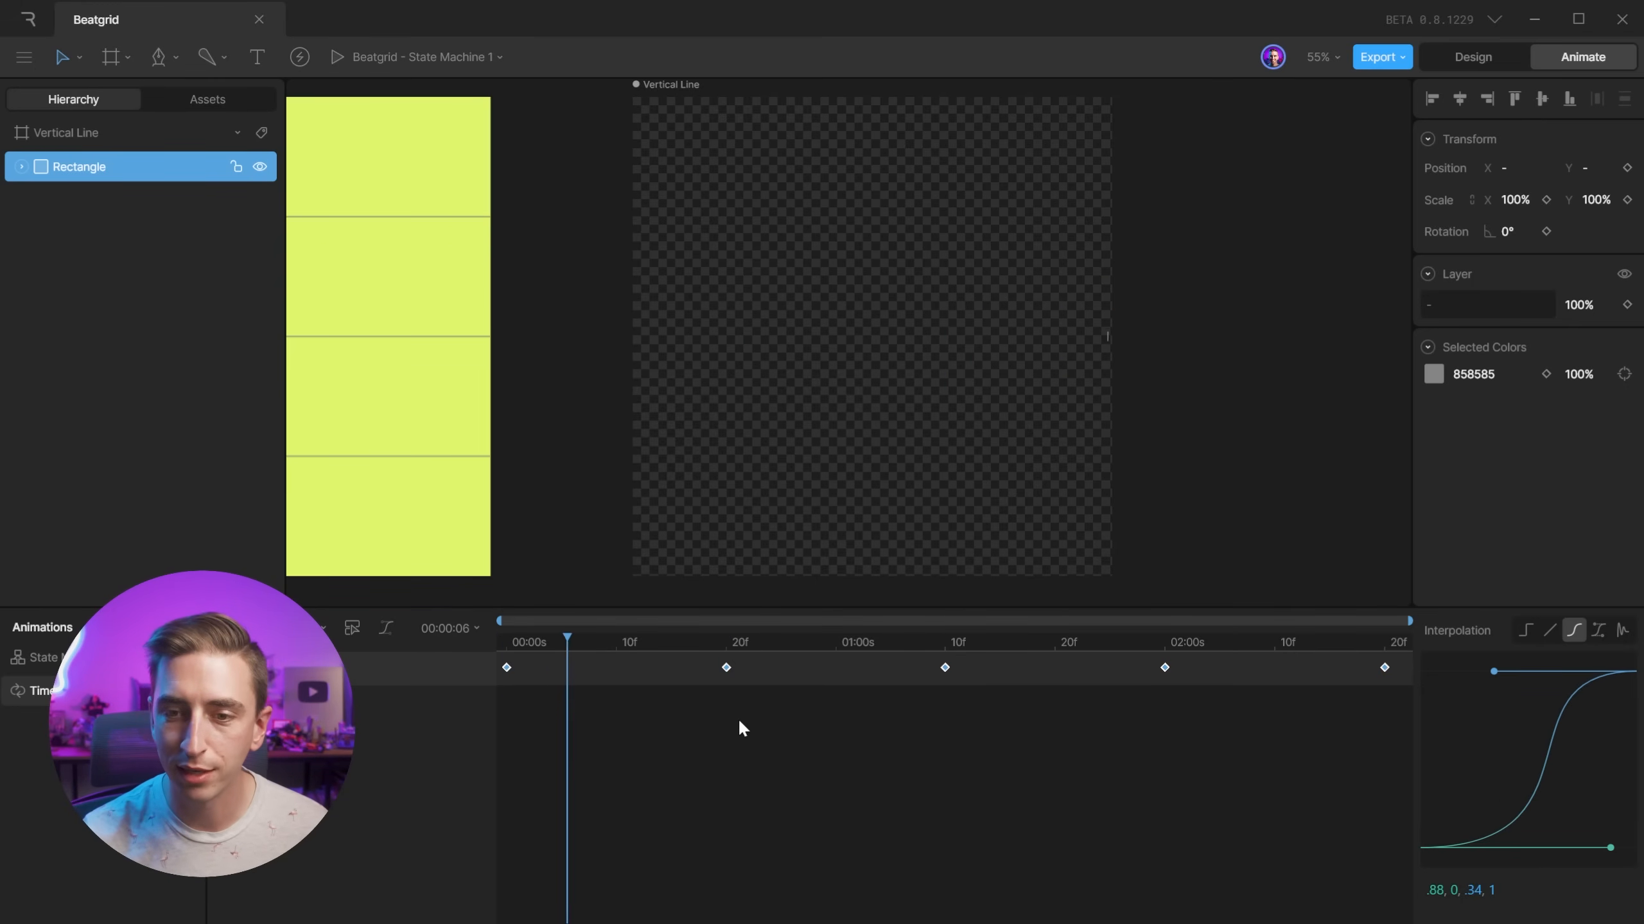
pyautogui.press('space')
pyautogui.click(549, 234)
pyautogui.moveTo(539, 156); pyautogui.dragTo(1110, 160)
pyautogui.click(611, 98)
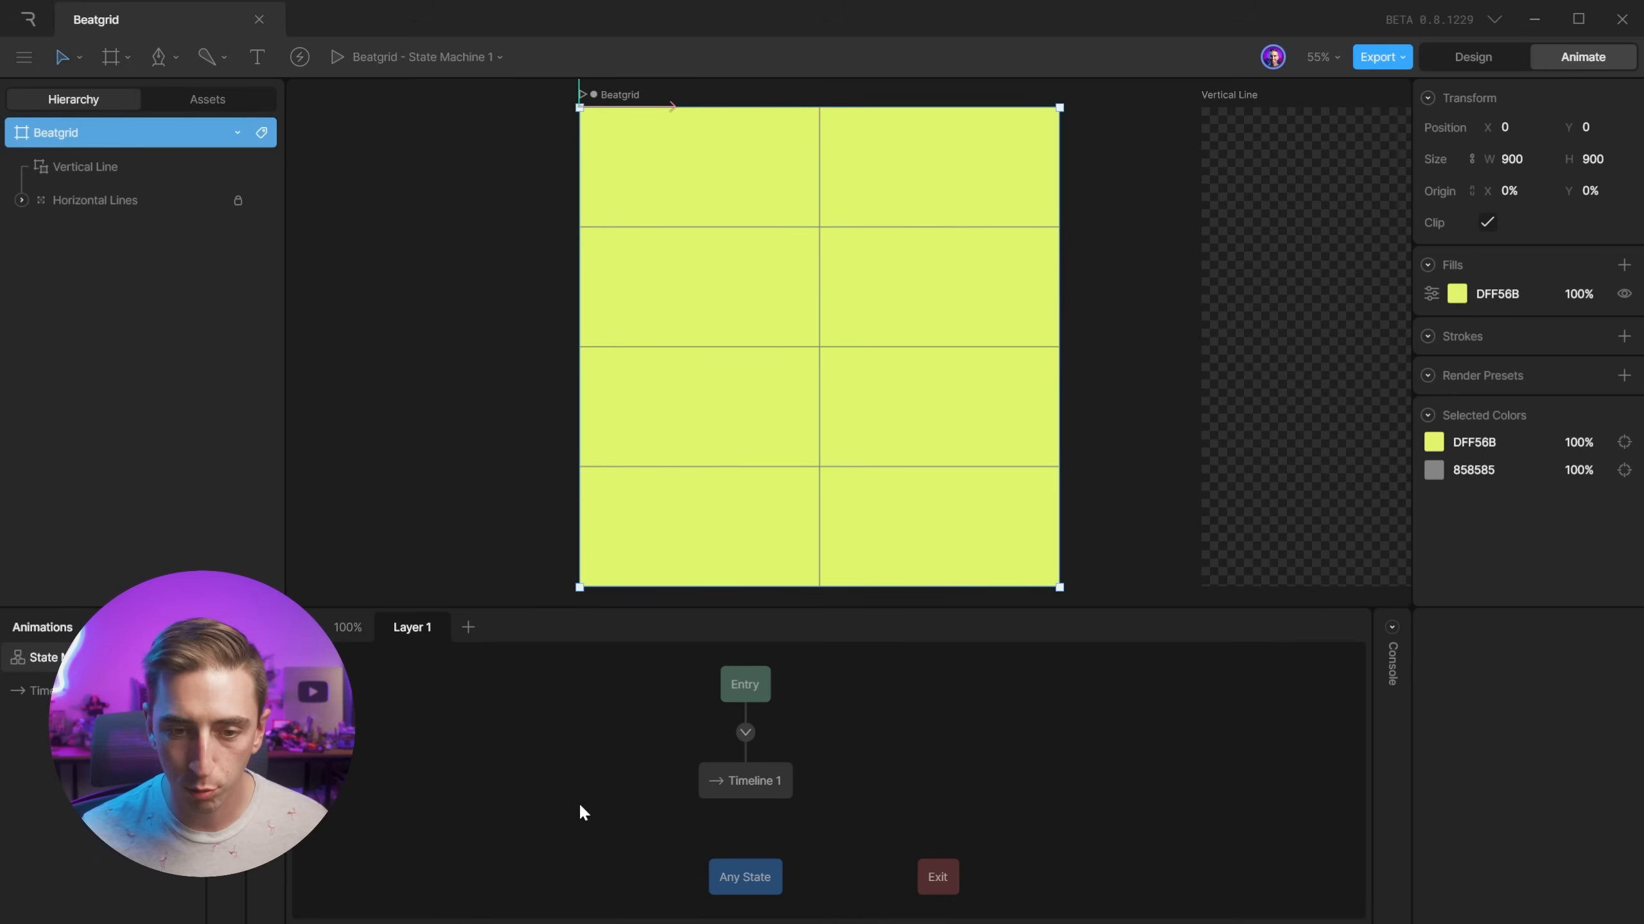
pyautogui.press('space')
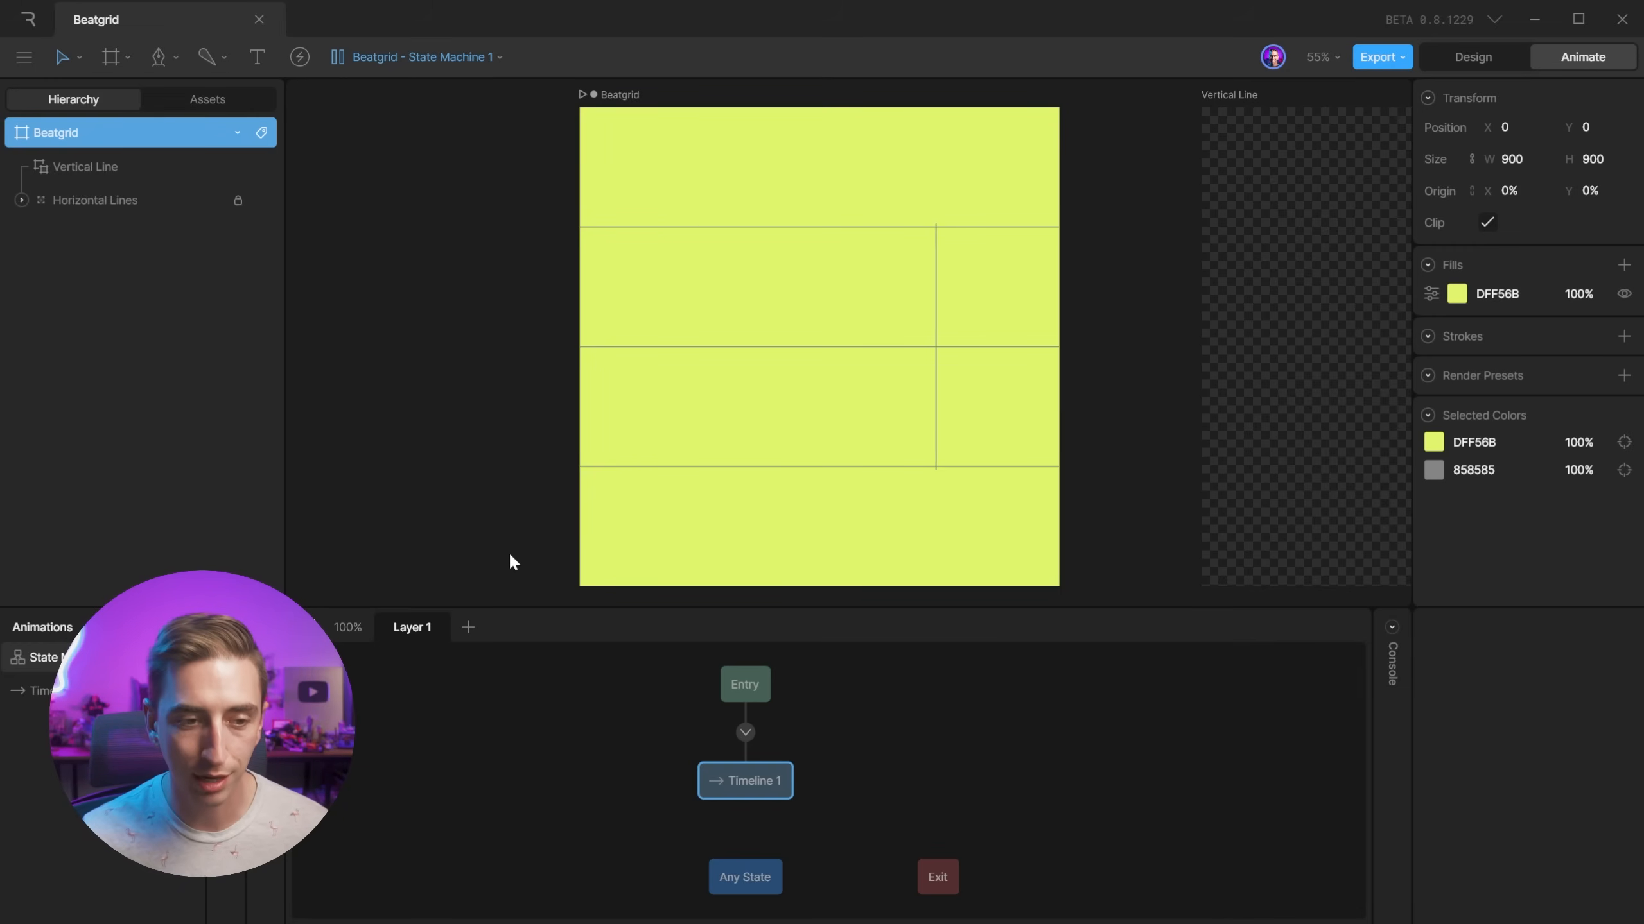
pyautogui.press('space')
# Rename the nested Vertical Line artboard in the Beatgrid hierarchy as Vertical Line 1.
pyautogui.click(89, 170)
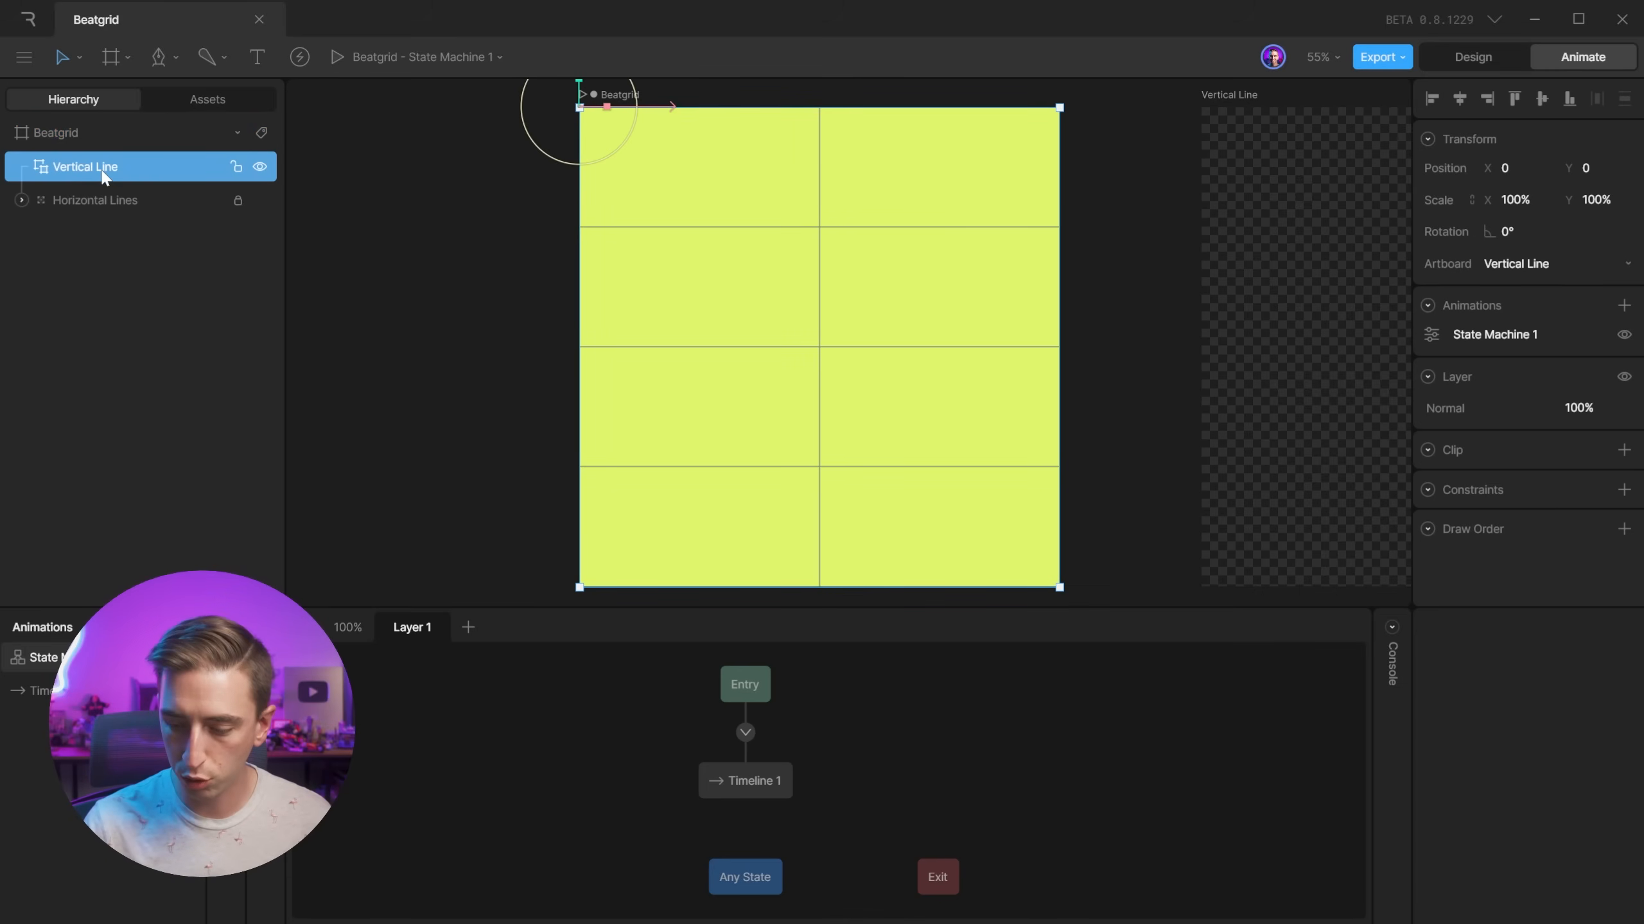
pyautogui.doubleClick(104, 170)
pyautogui.press('Right')
pyautogui.write('1')
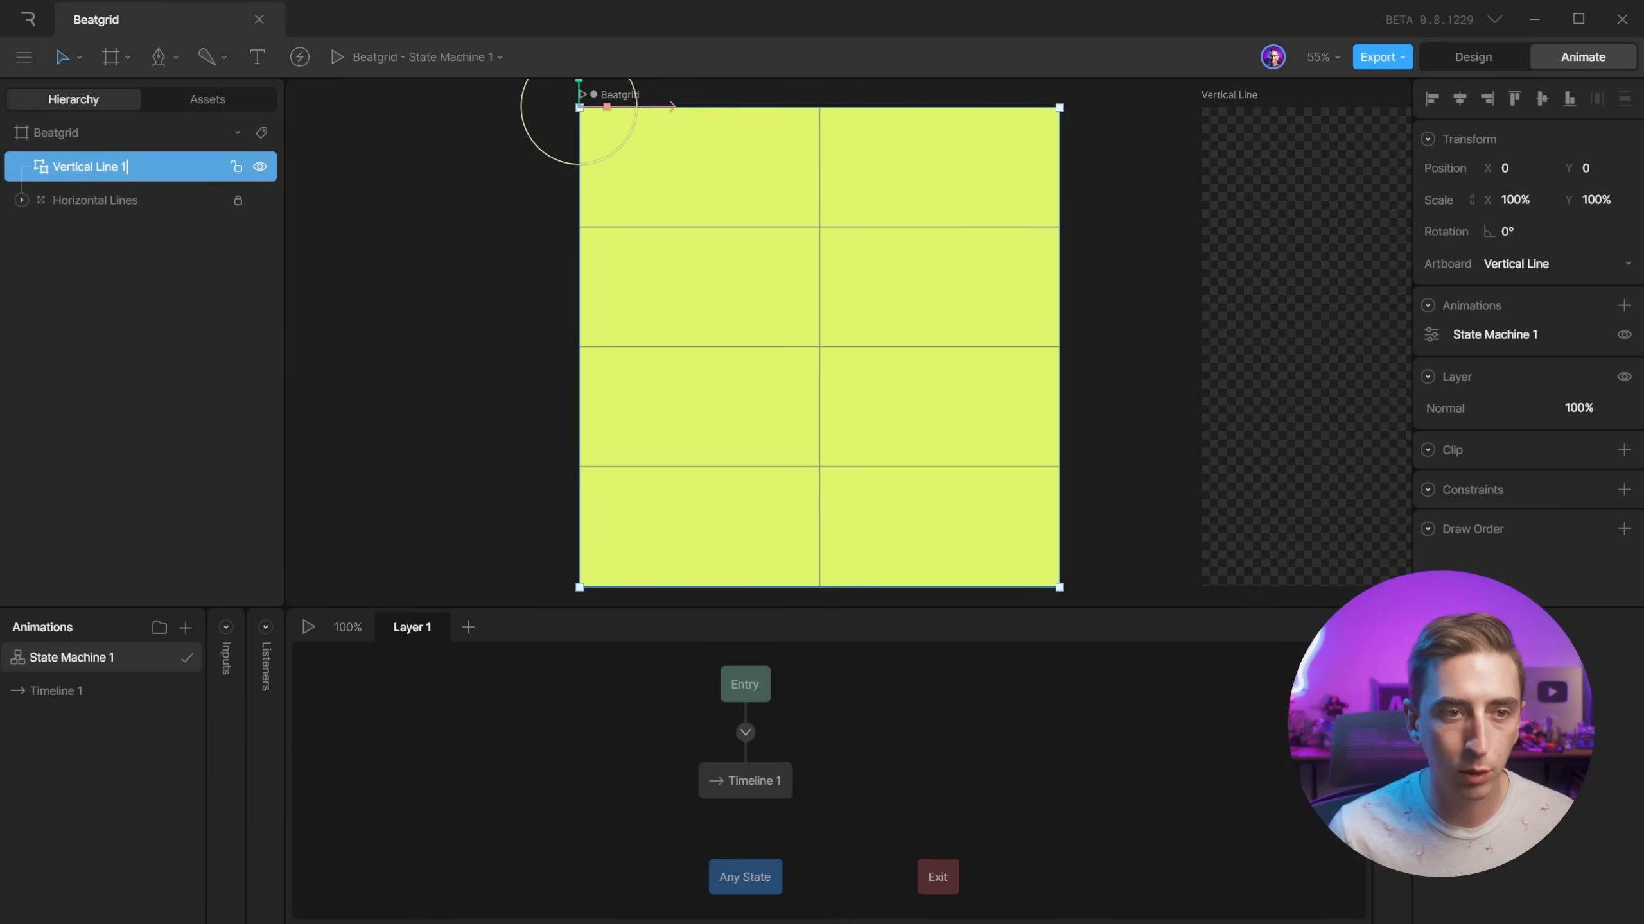
pyautogui.press('Return')
# Group Vertical Line 1 and name the new group Vertical Lines.
pyautogui.hotkey('ctrl', 'g')
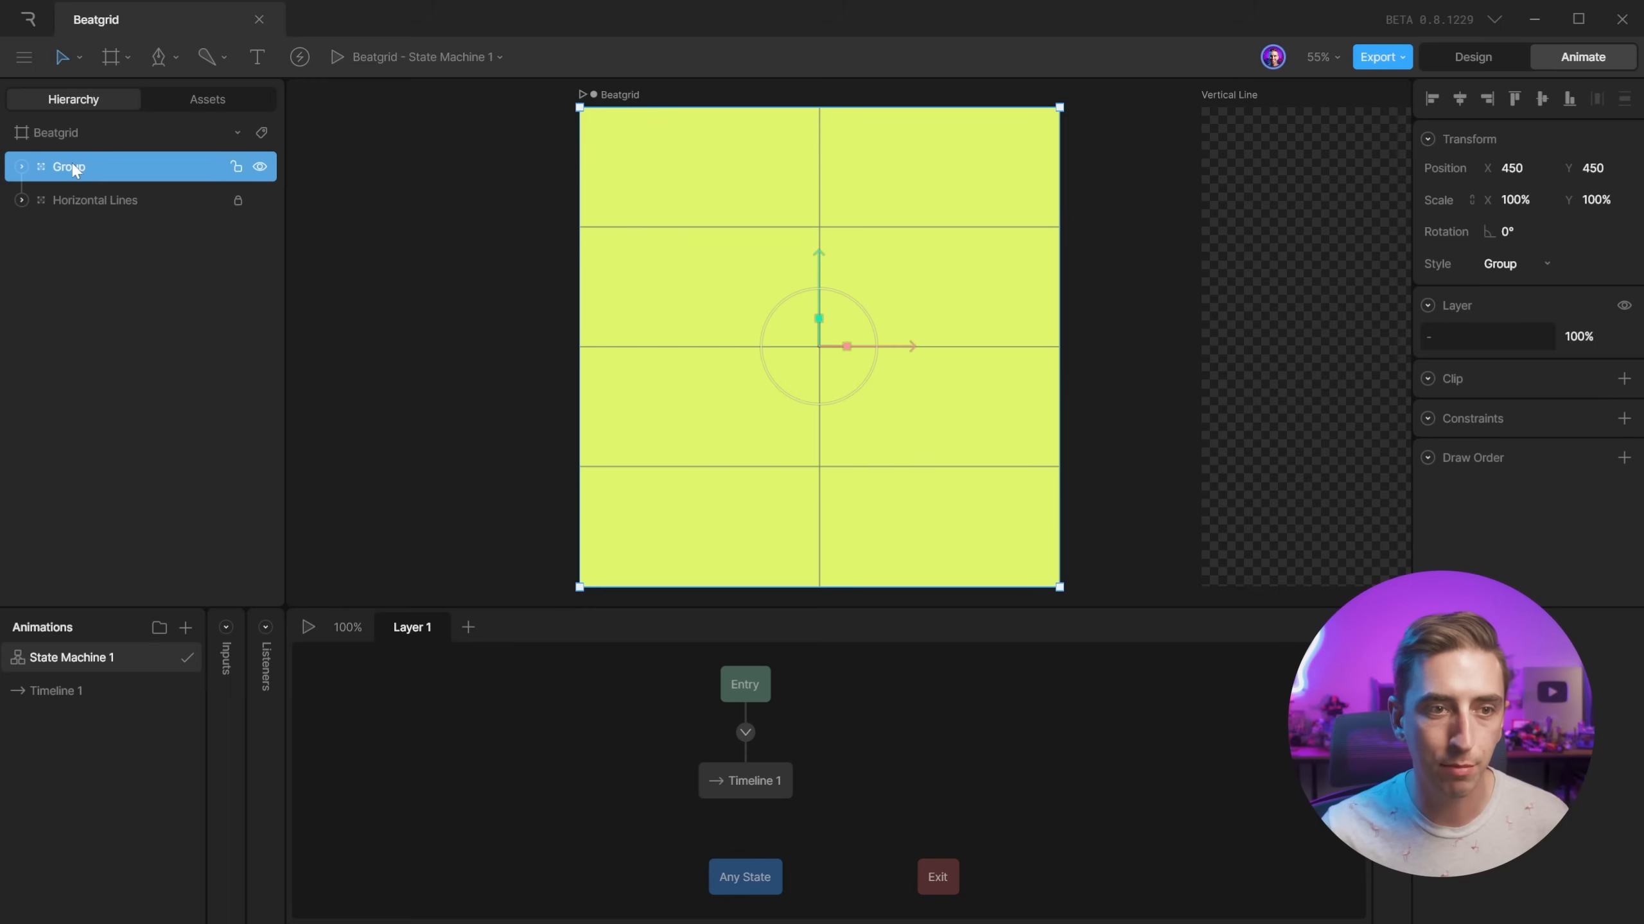
pyautogui.doubleClick(72, 168)
pyautogui.write('V')
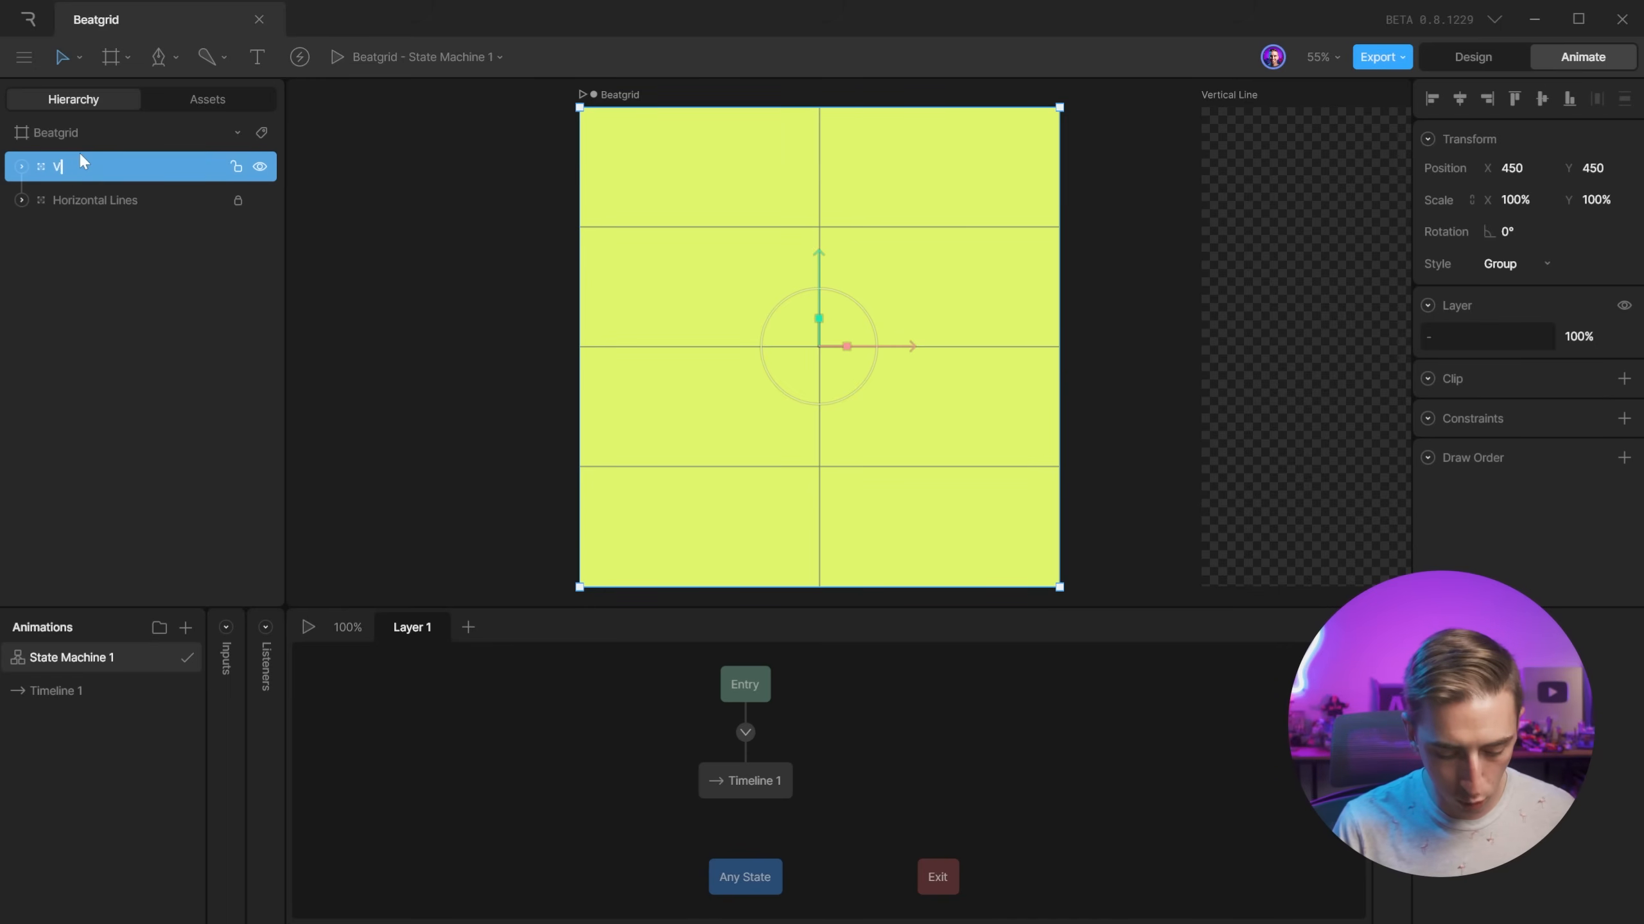
pyautogui.write('ertical Lines')
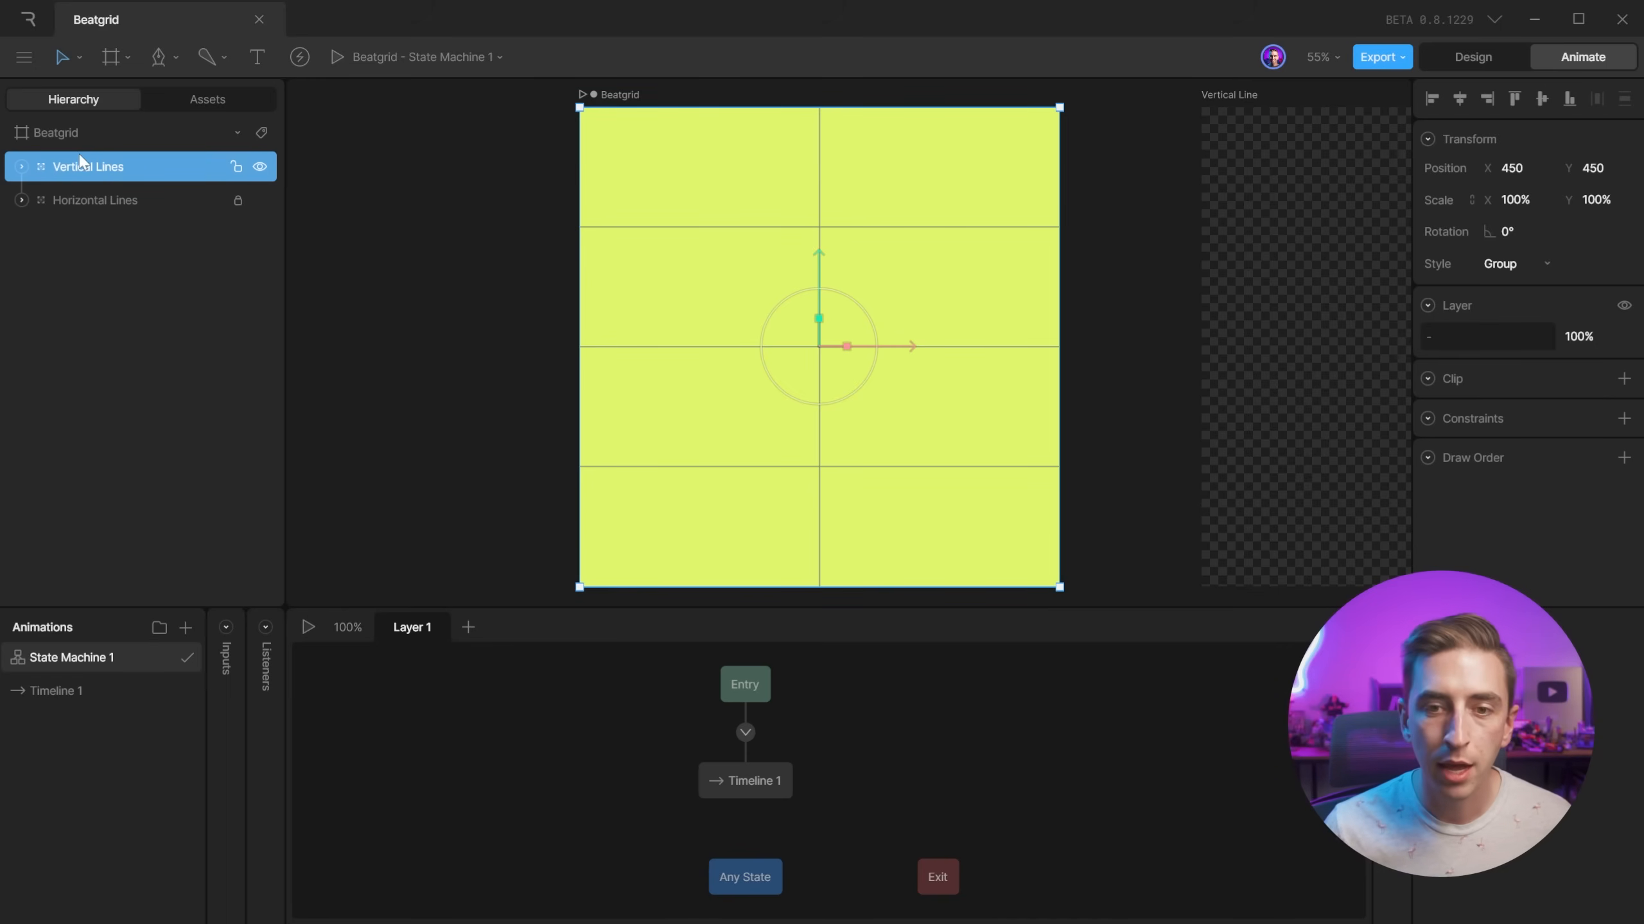
# Replace the State Machine 1 animation on the nested Vertical Line 1 with Timeline 1 as a Remap and open its animation options.
pyautogui.click(21, 166)
pyautogui.click(95, 202)
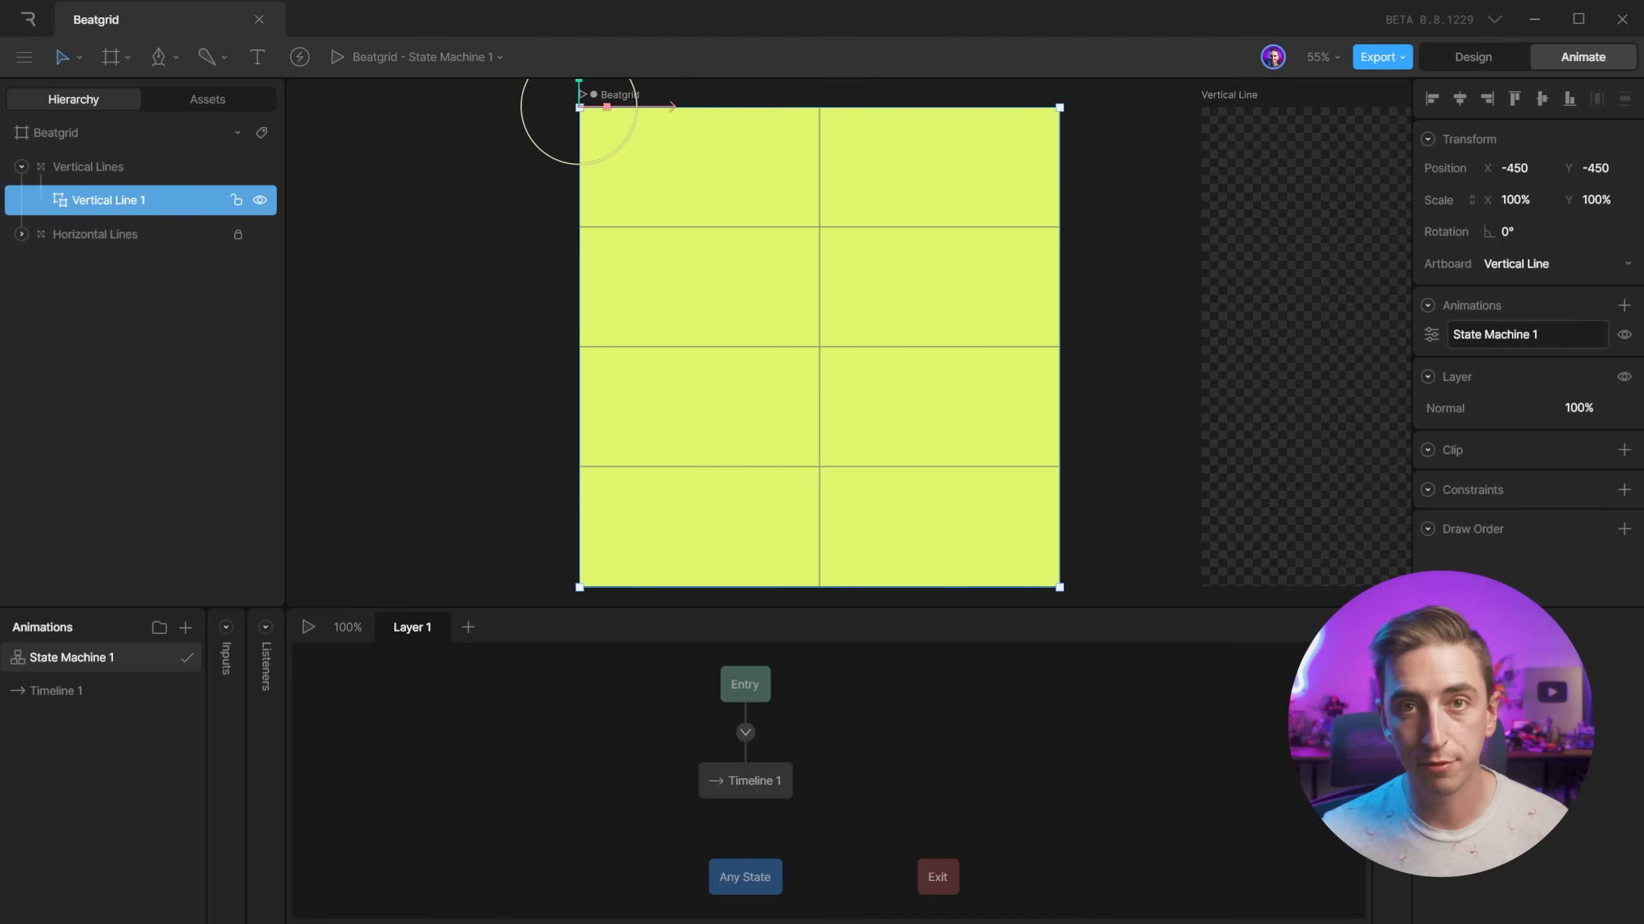
pyautogui.rightClick(1495, 332)
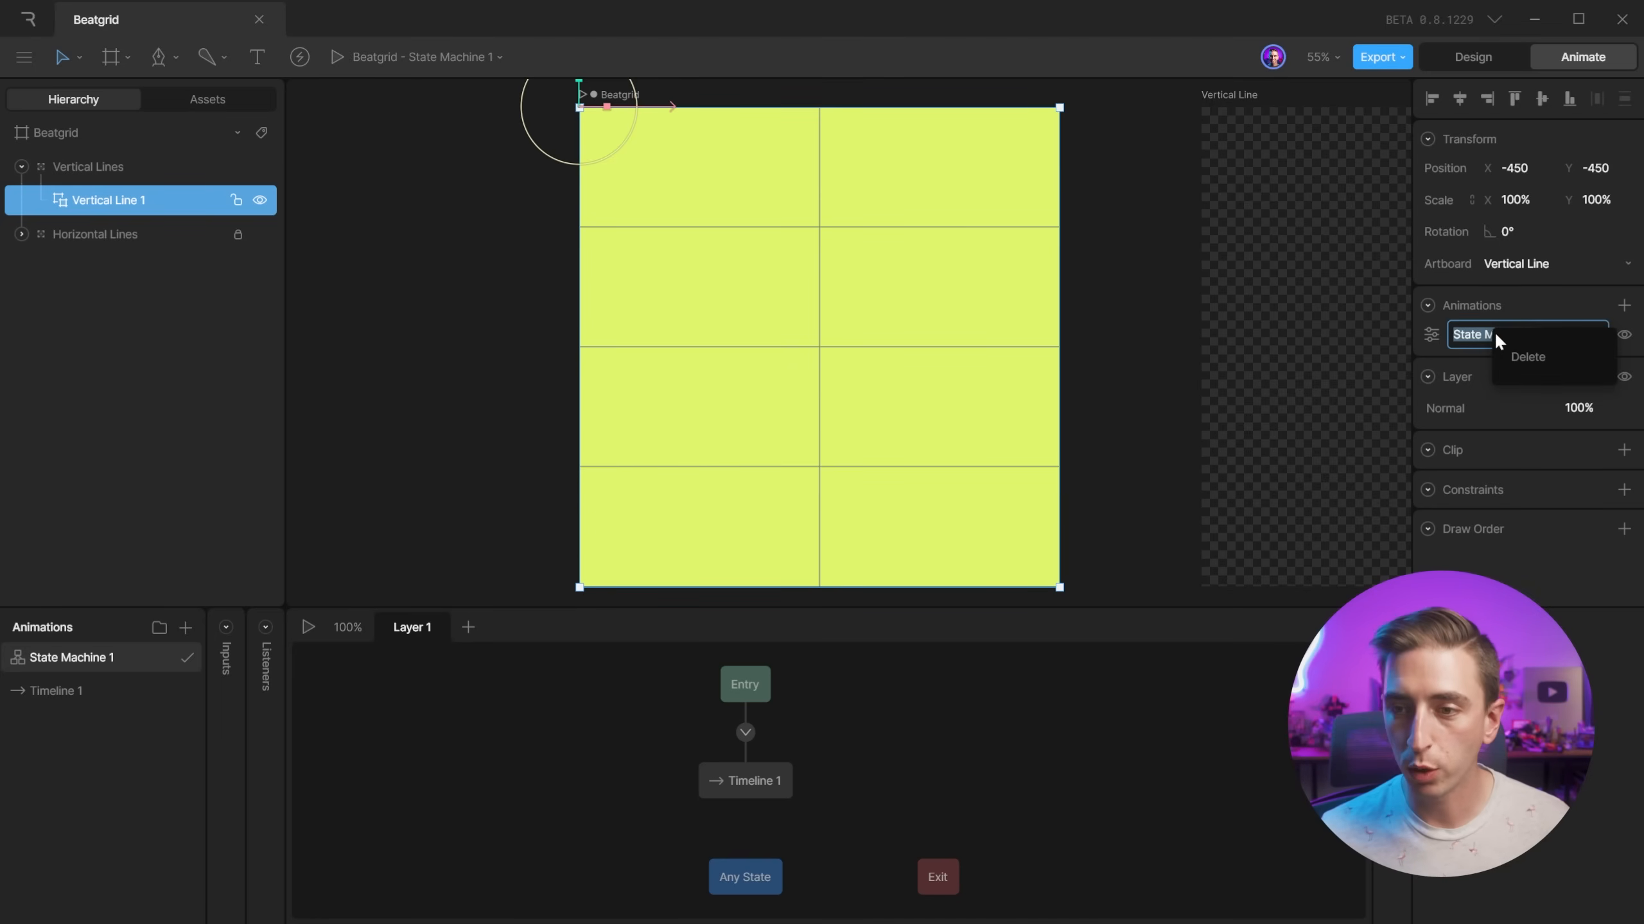
pyautogui.click(1527, 360)
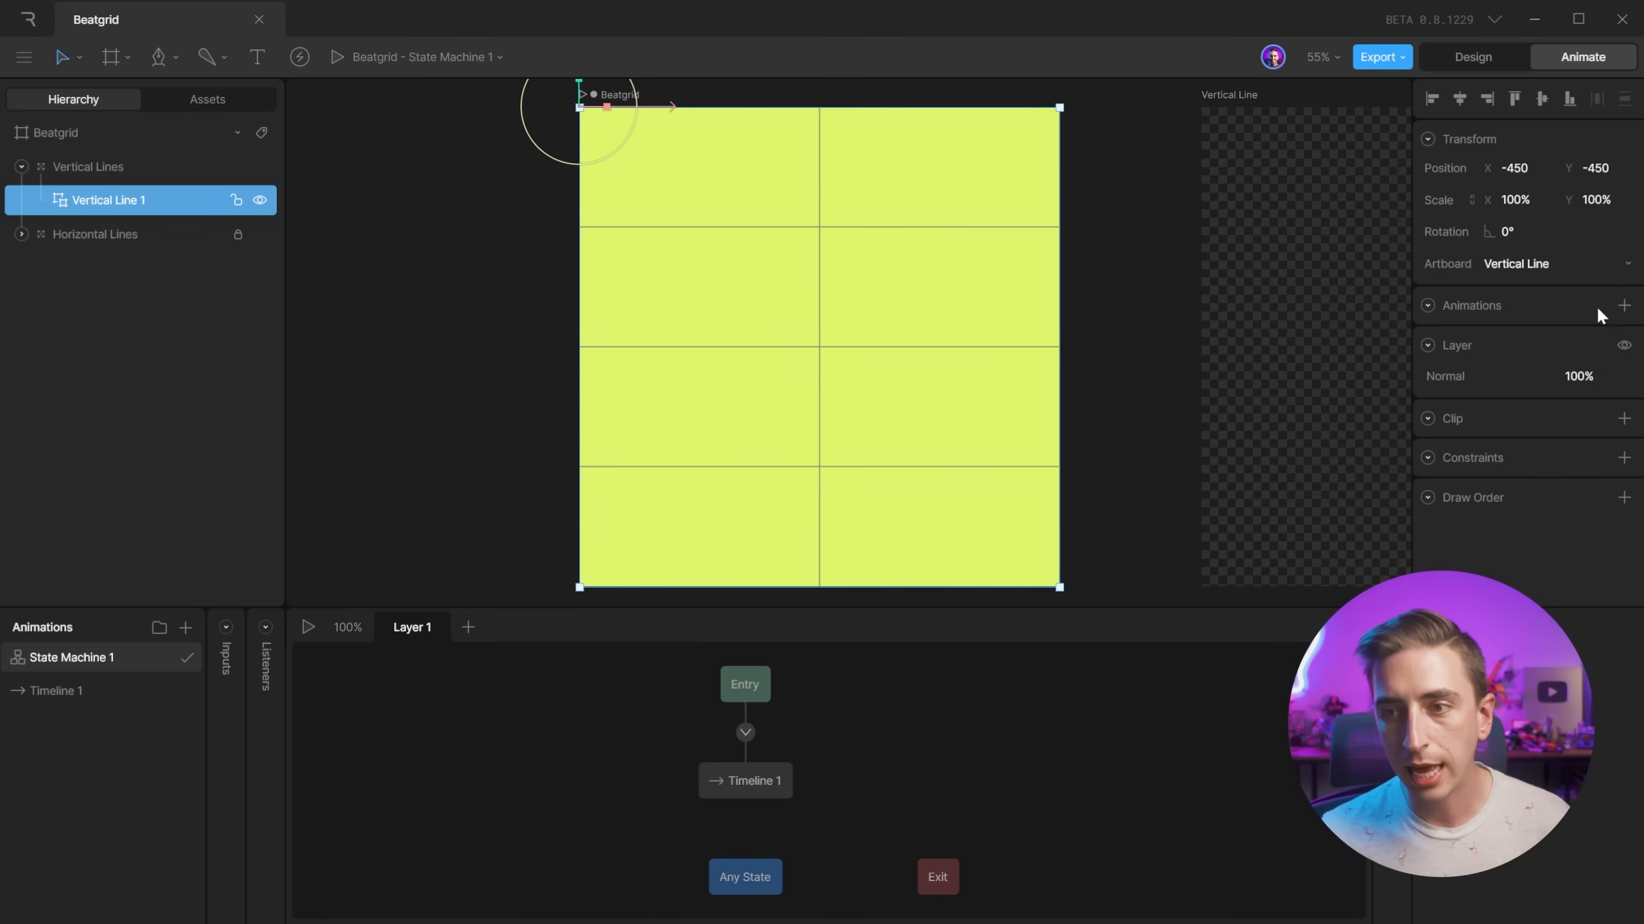
pyautogui.click(1624, 306)
pyautogui.moveTo(1515, 402)
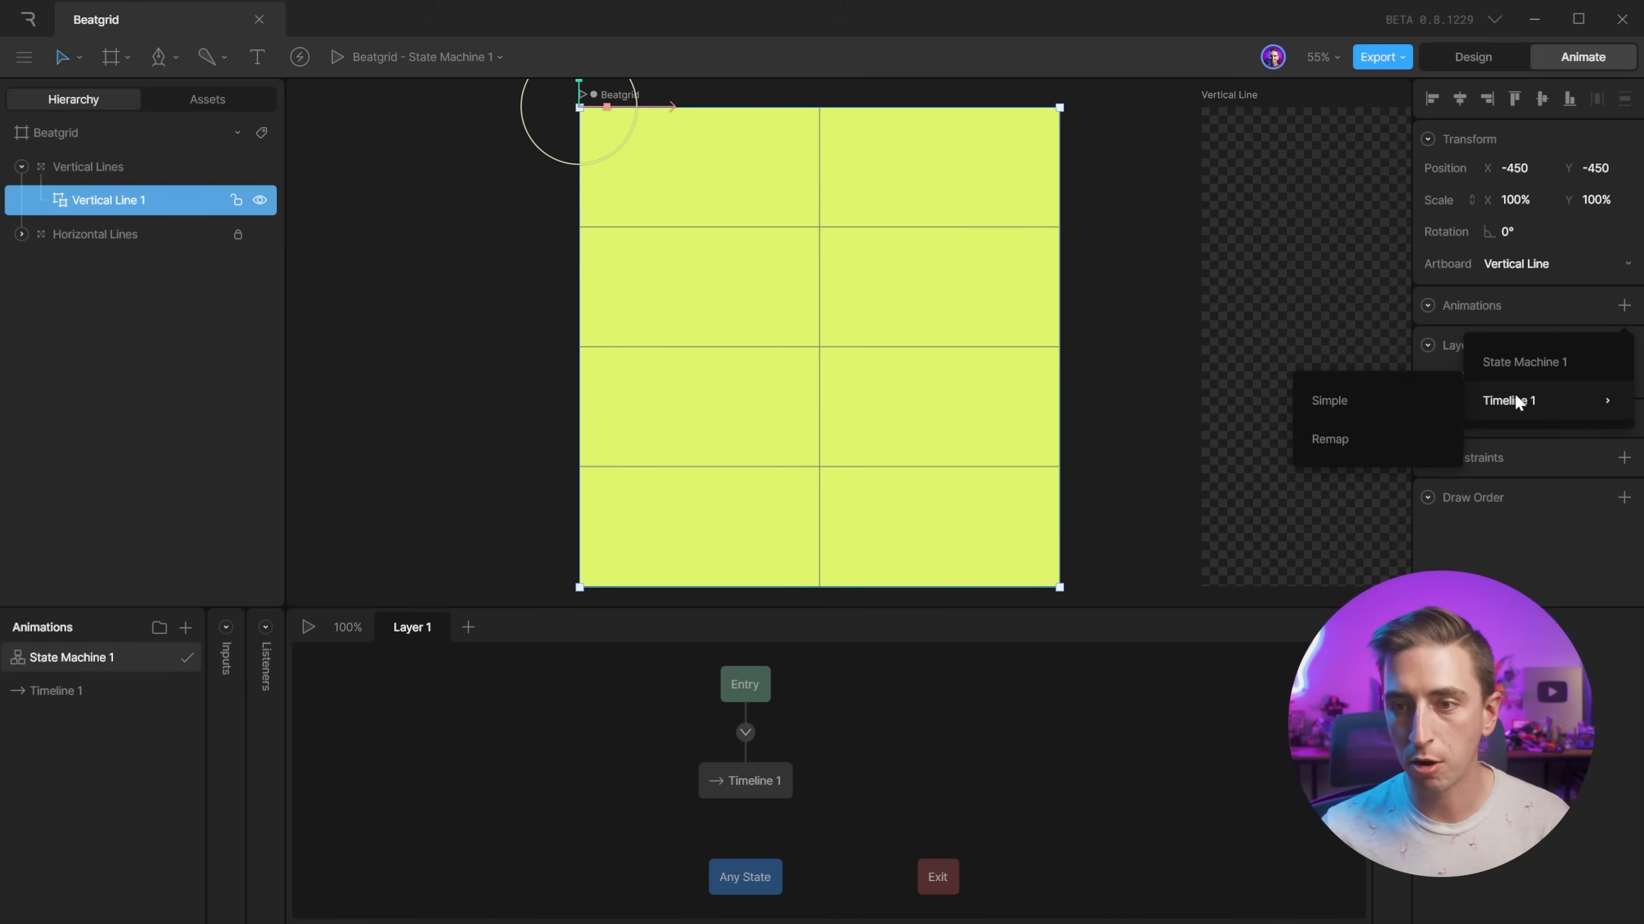
pyautogui.click(1355, 438)
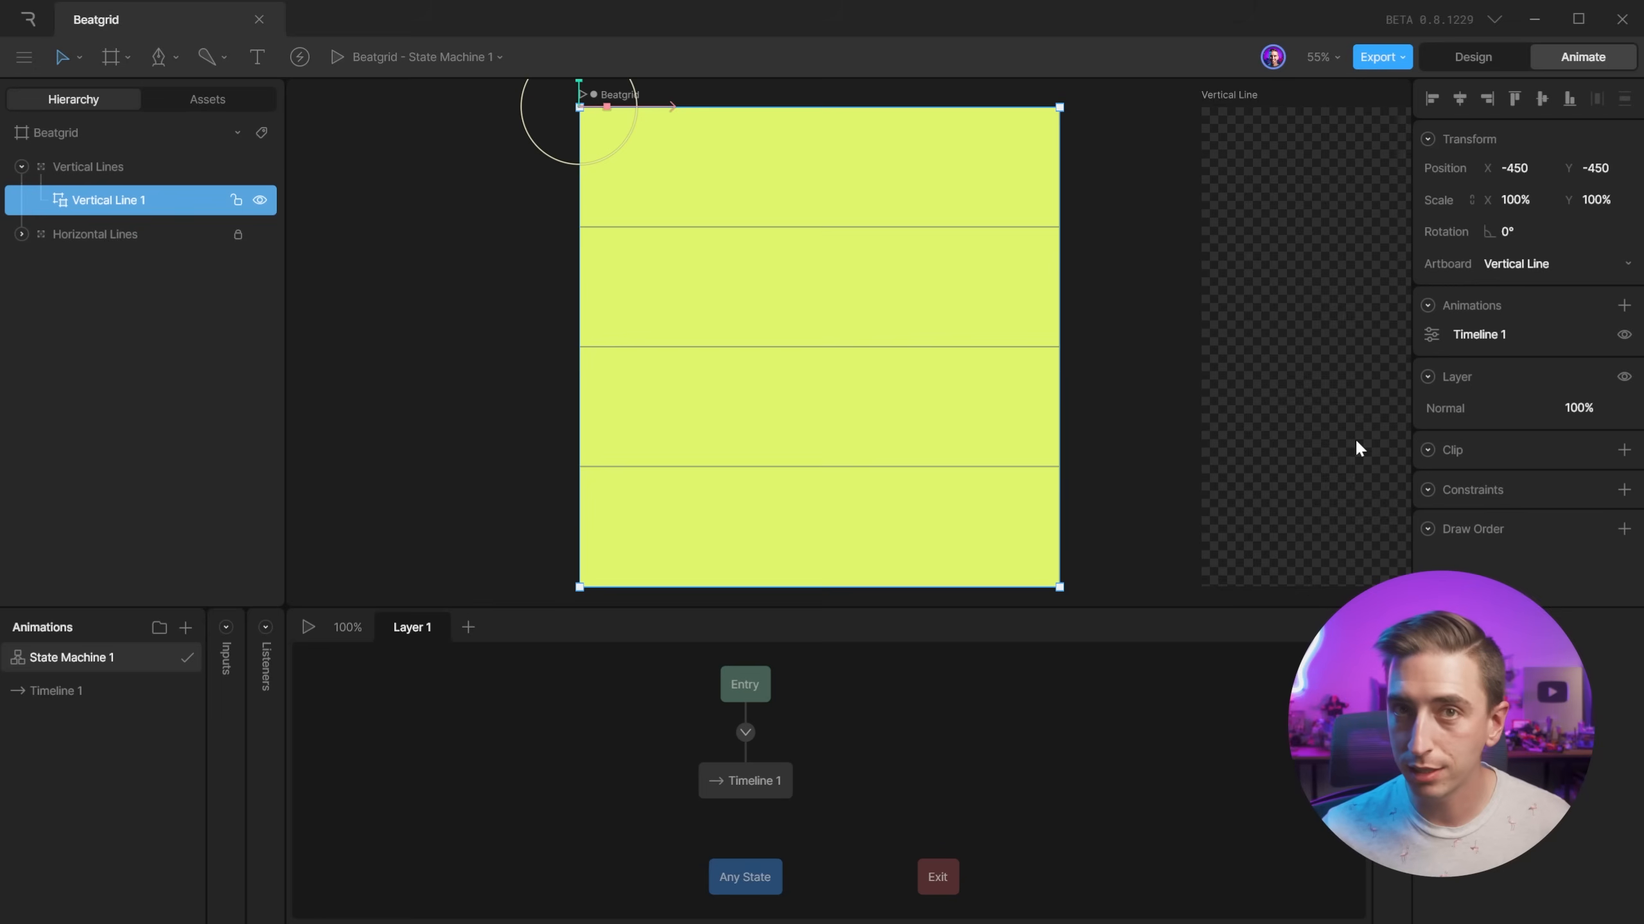
pyautogui.click(1430, 335)
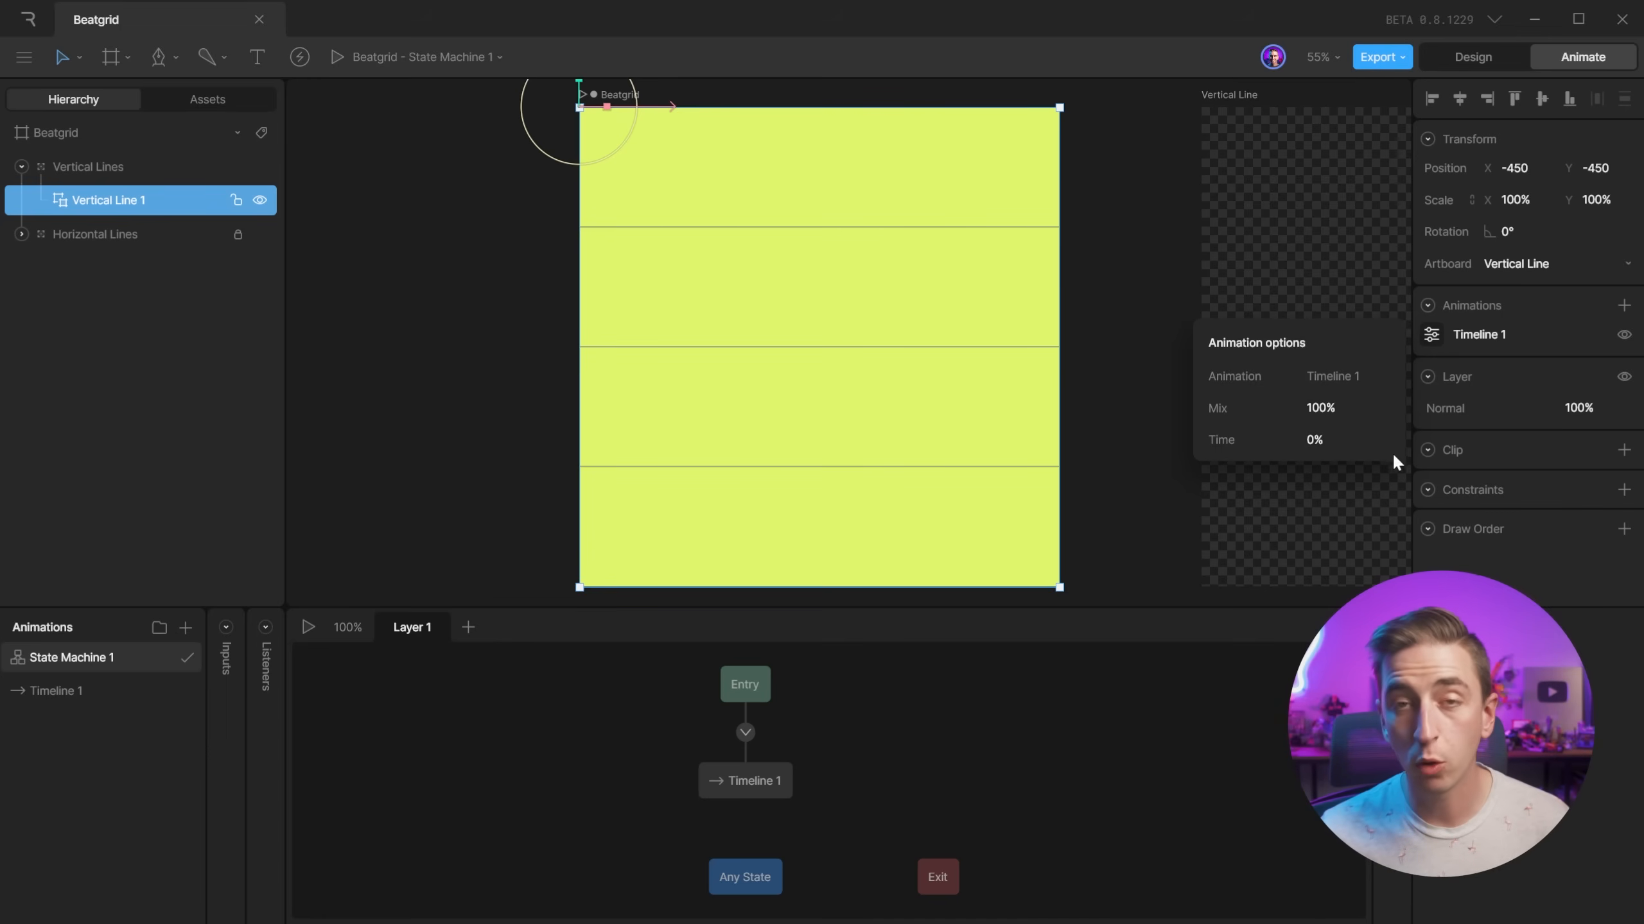
# Set the Beatgrid artboard's Timeline 1 to 30 fps snap keys and a duration of 00:04:30.
pyautogui.click(114, 696)
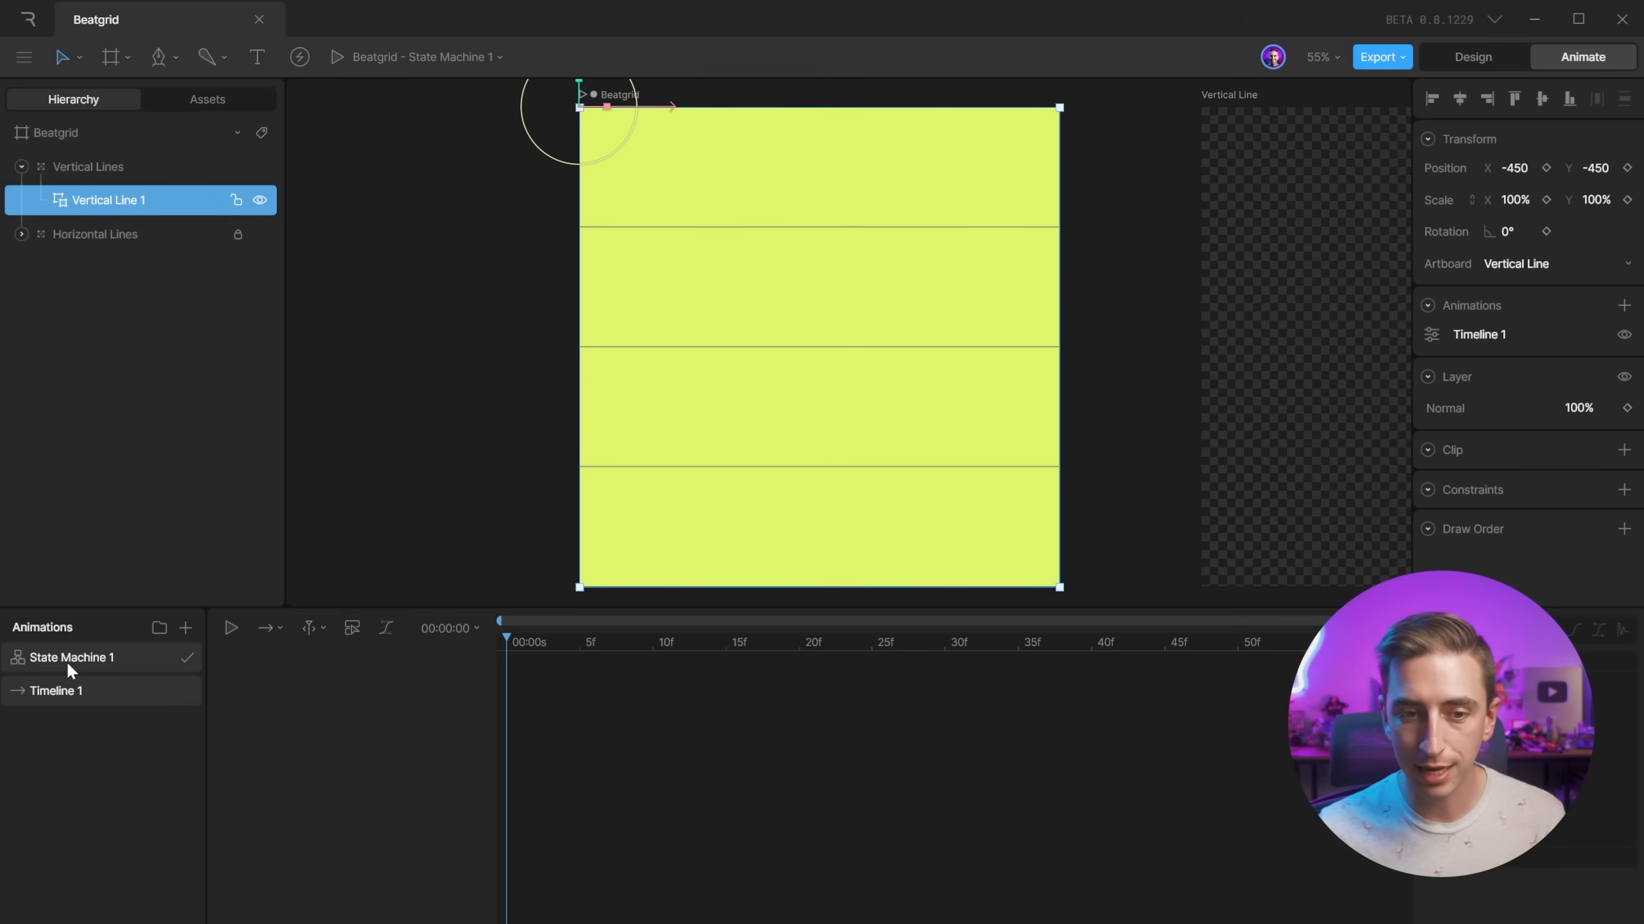
pyautogui.click(454, 624)
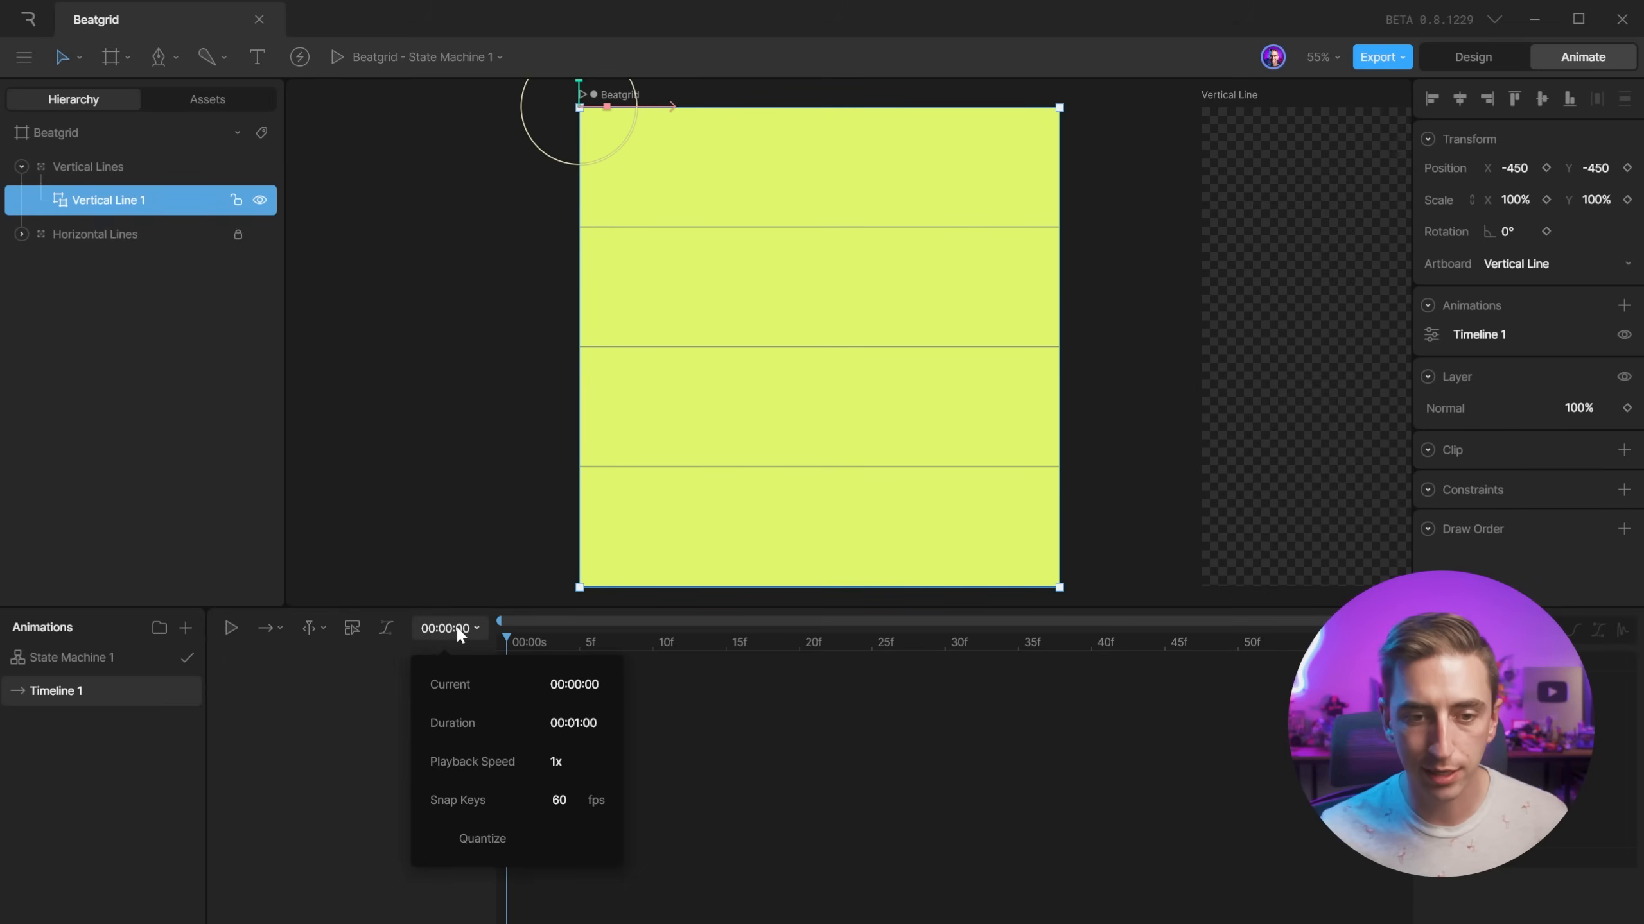
pyautogui.click(561, 800)
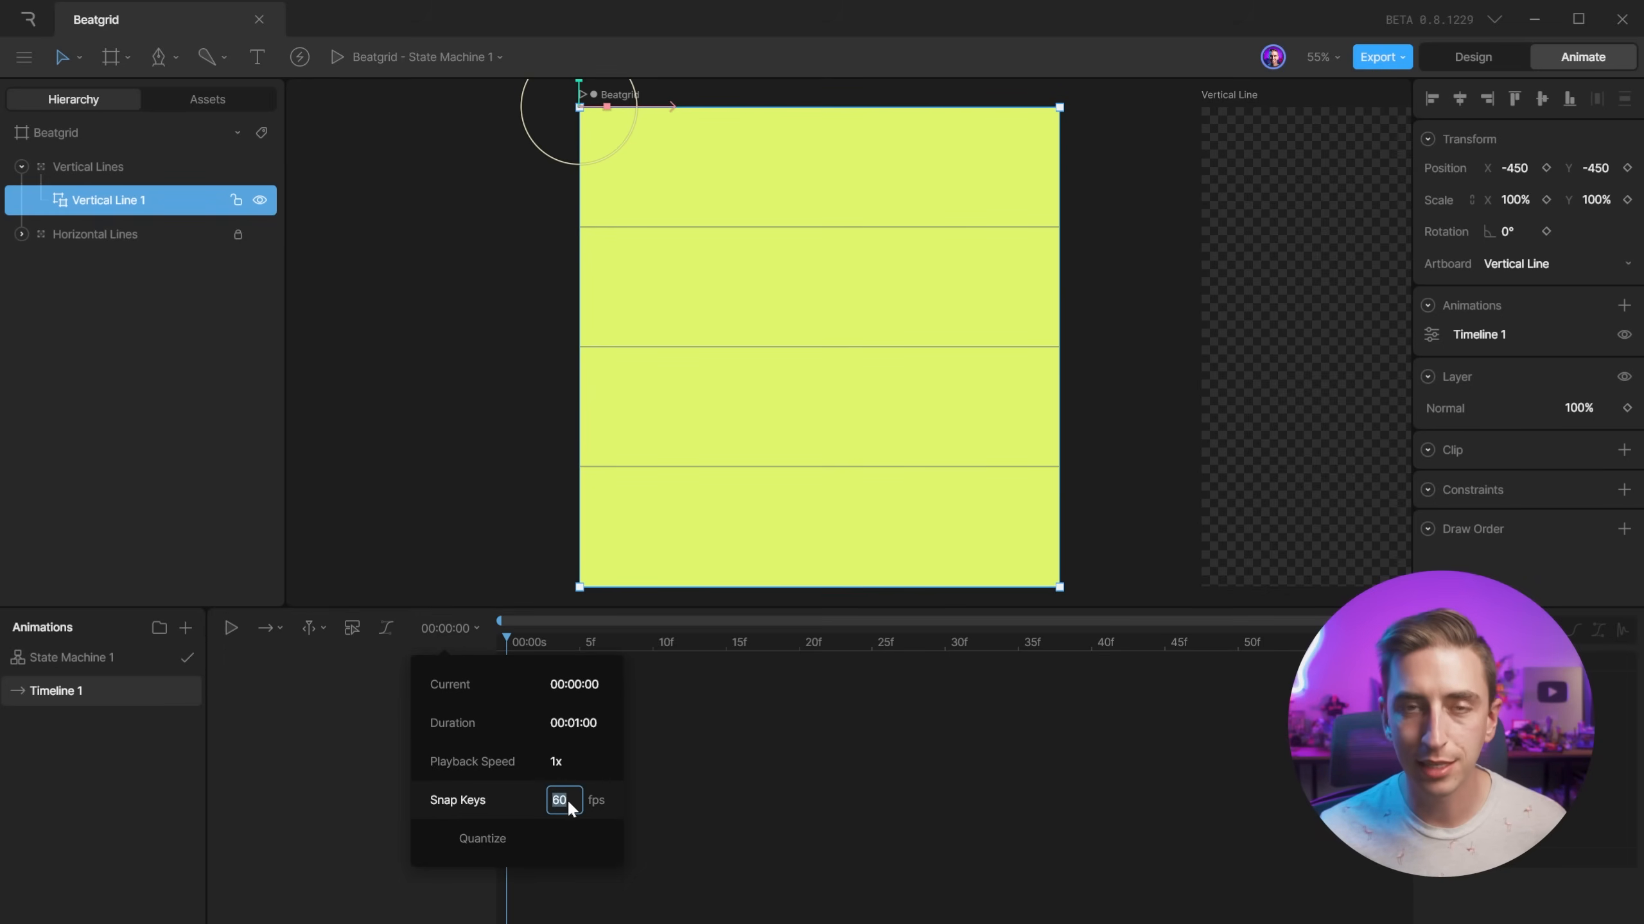
pyautogui.press('Return')
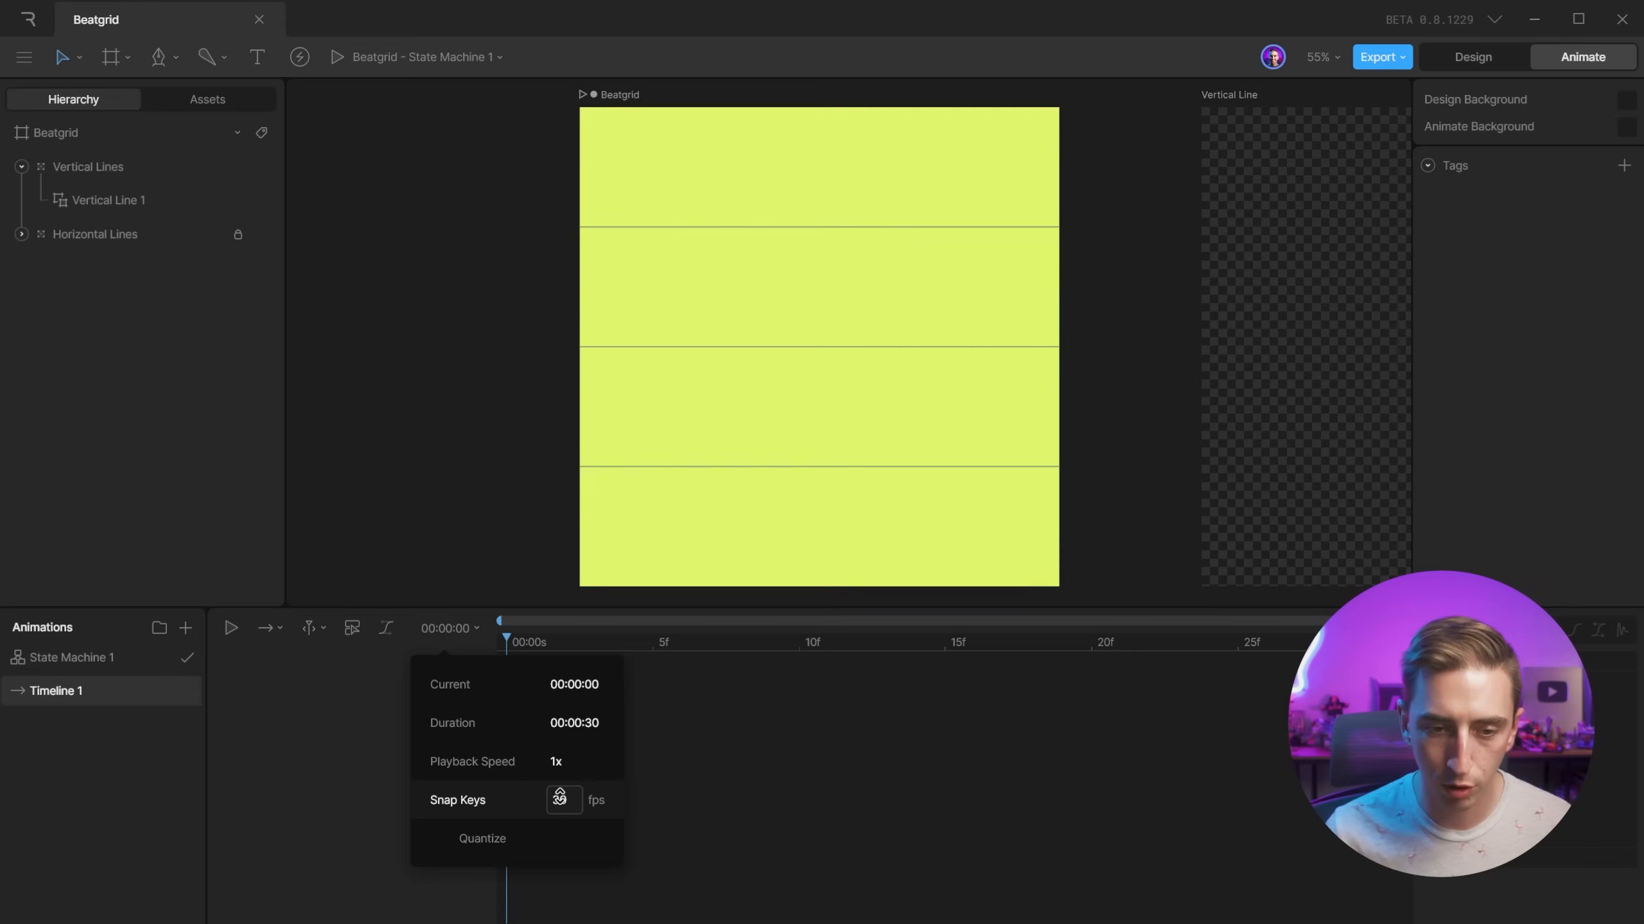
pyautogui.click(555, 714)
pyautogui.click(575, 722)
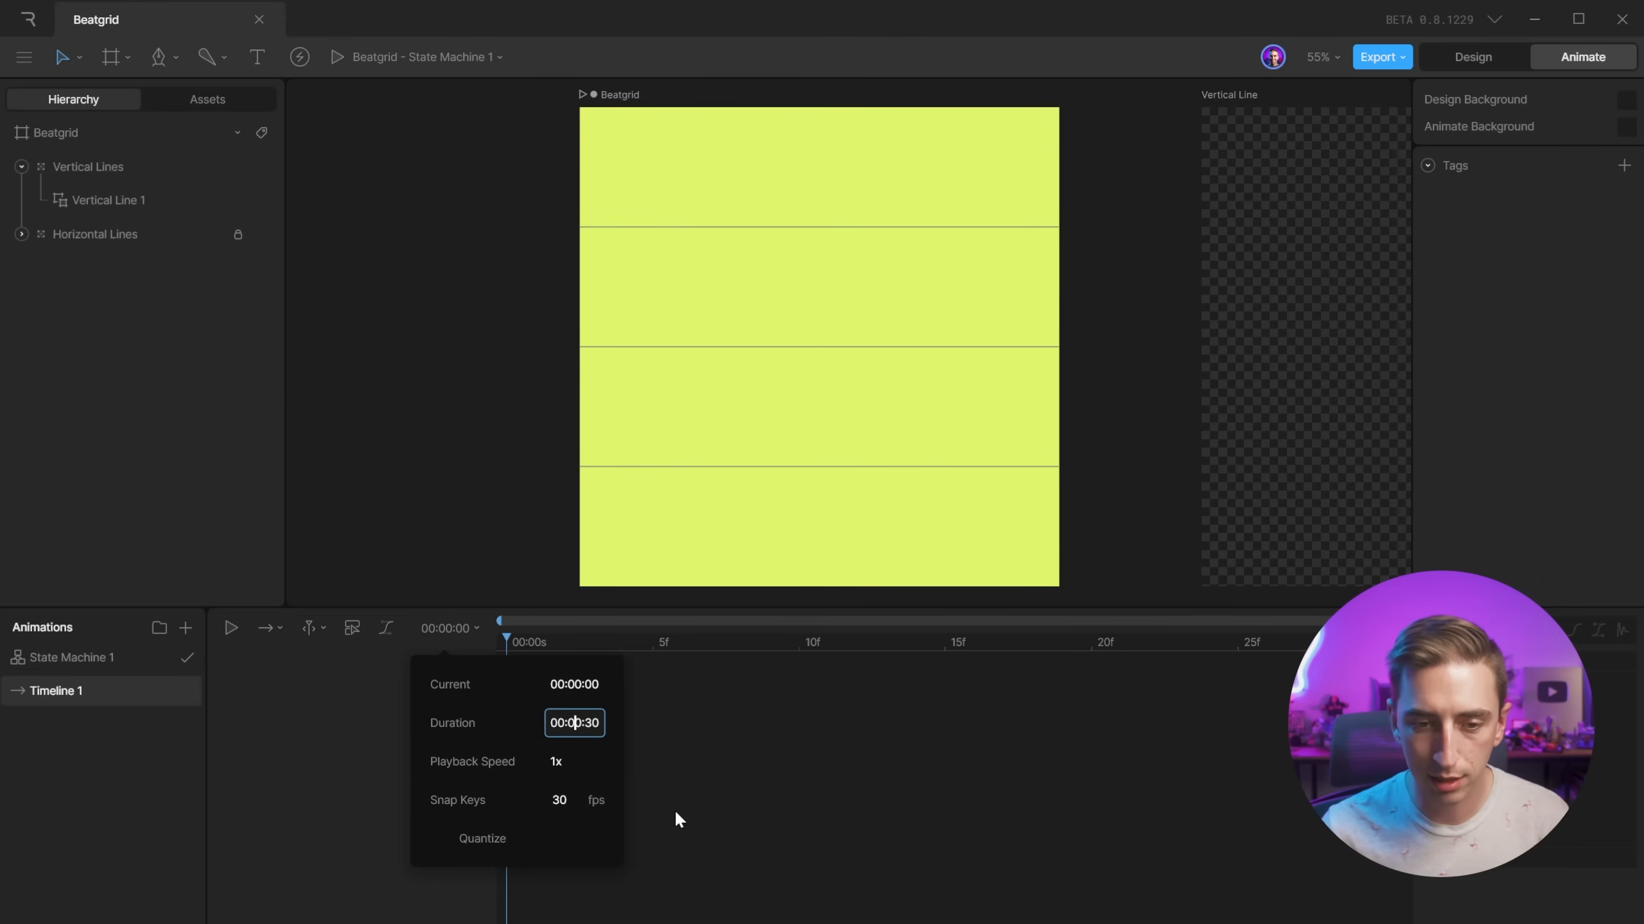
pyautogui.press('Delete')
pyautogui.write('2')
pyautogui.press('BackSpace')
pyautogui.write('4')
pyautogui.press('Return')
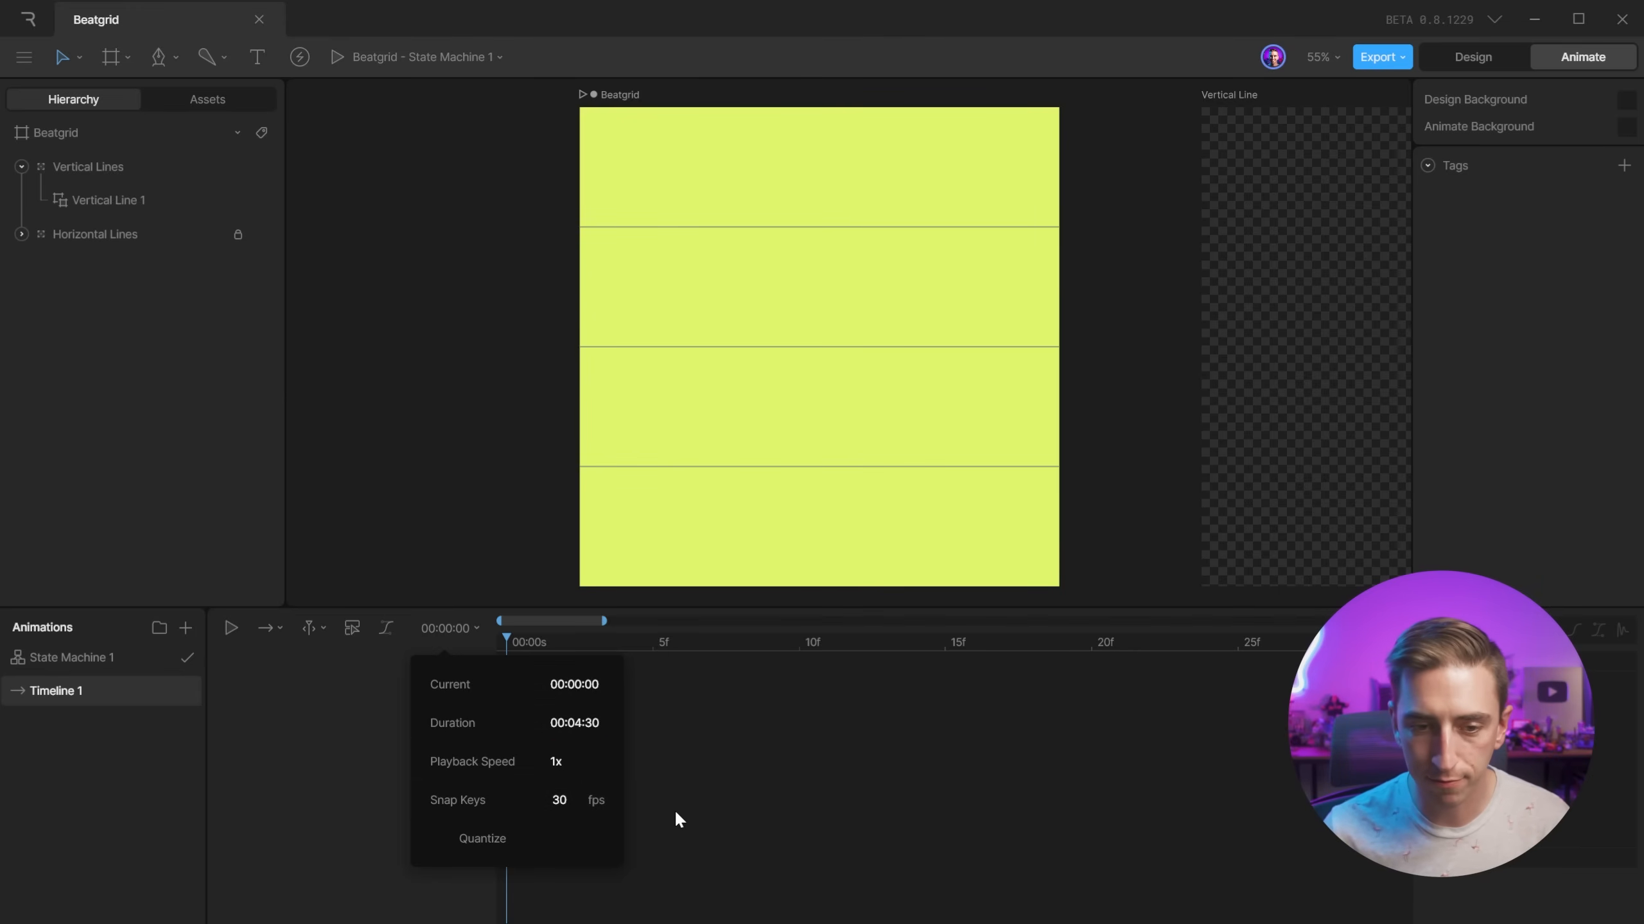
# Keyframe the remapped Time of Vertical Line 1 at 0% at the start of the timeline.
pyautogui.moveTo(603, 619); pyautogui.dragTo(796, 621)
pyautogui.click(792, 749)
pyautogui.click(517, 644)
pyautogui.moveTo(522, 659); pyautogui.dragTo(334, 664)
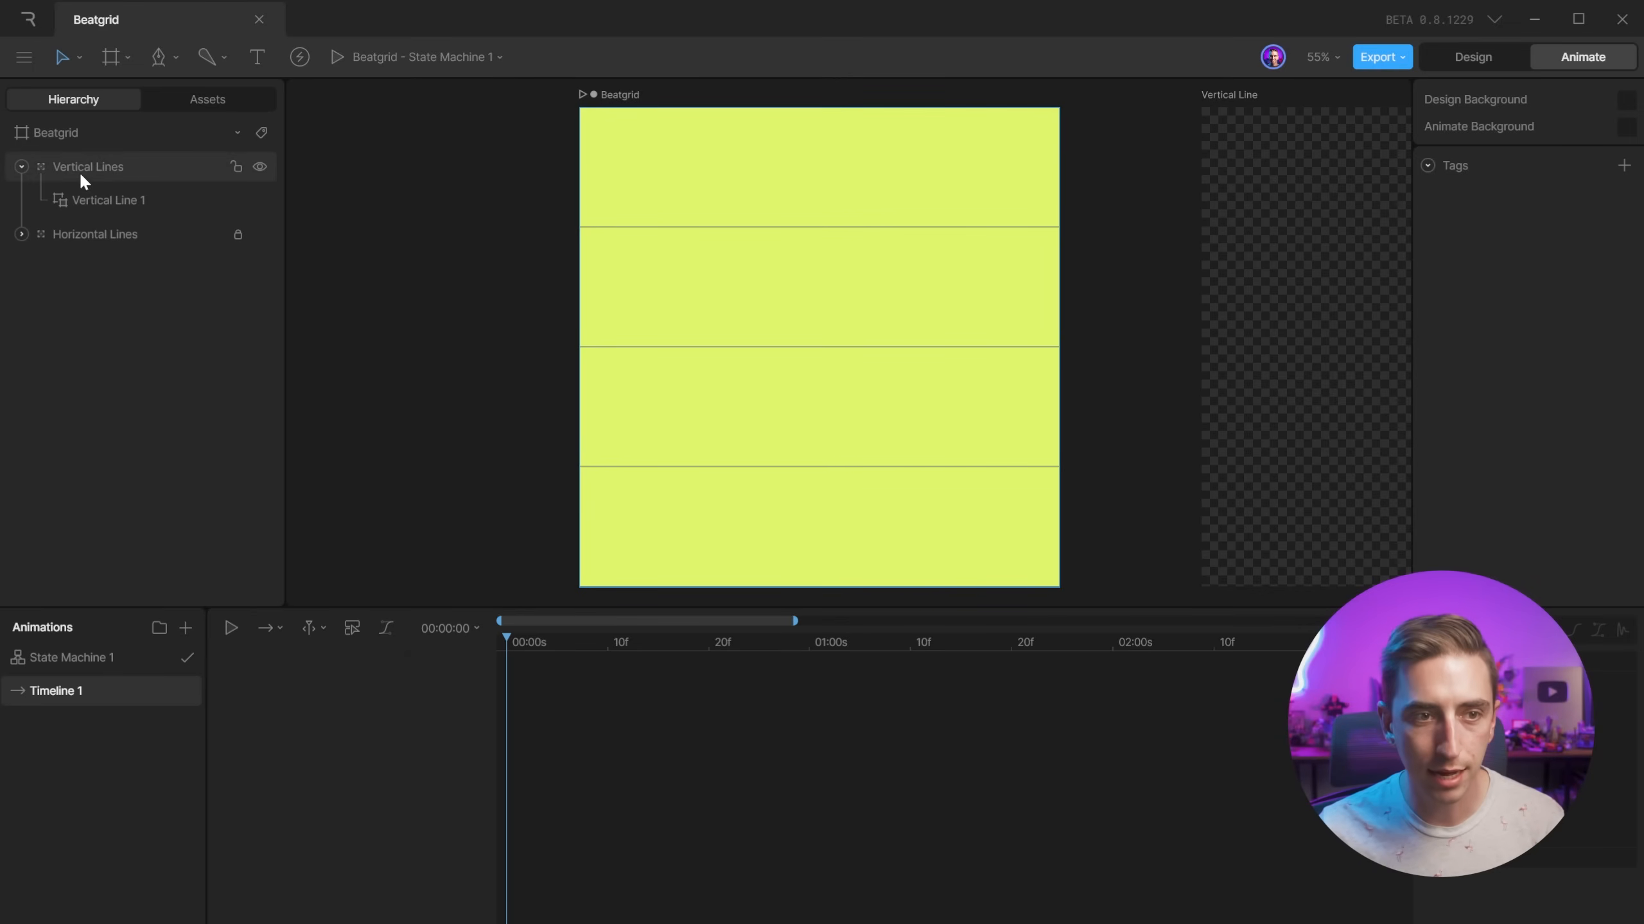
pyautogui.click(94, 201)
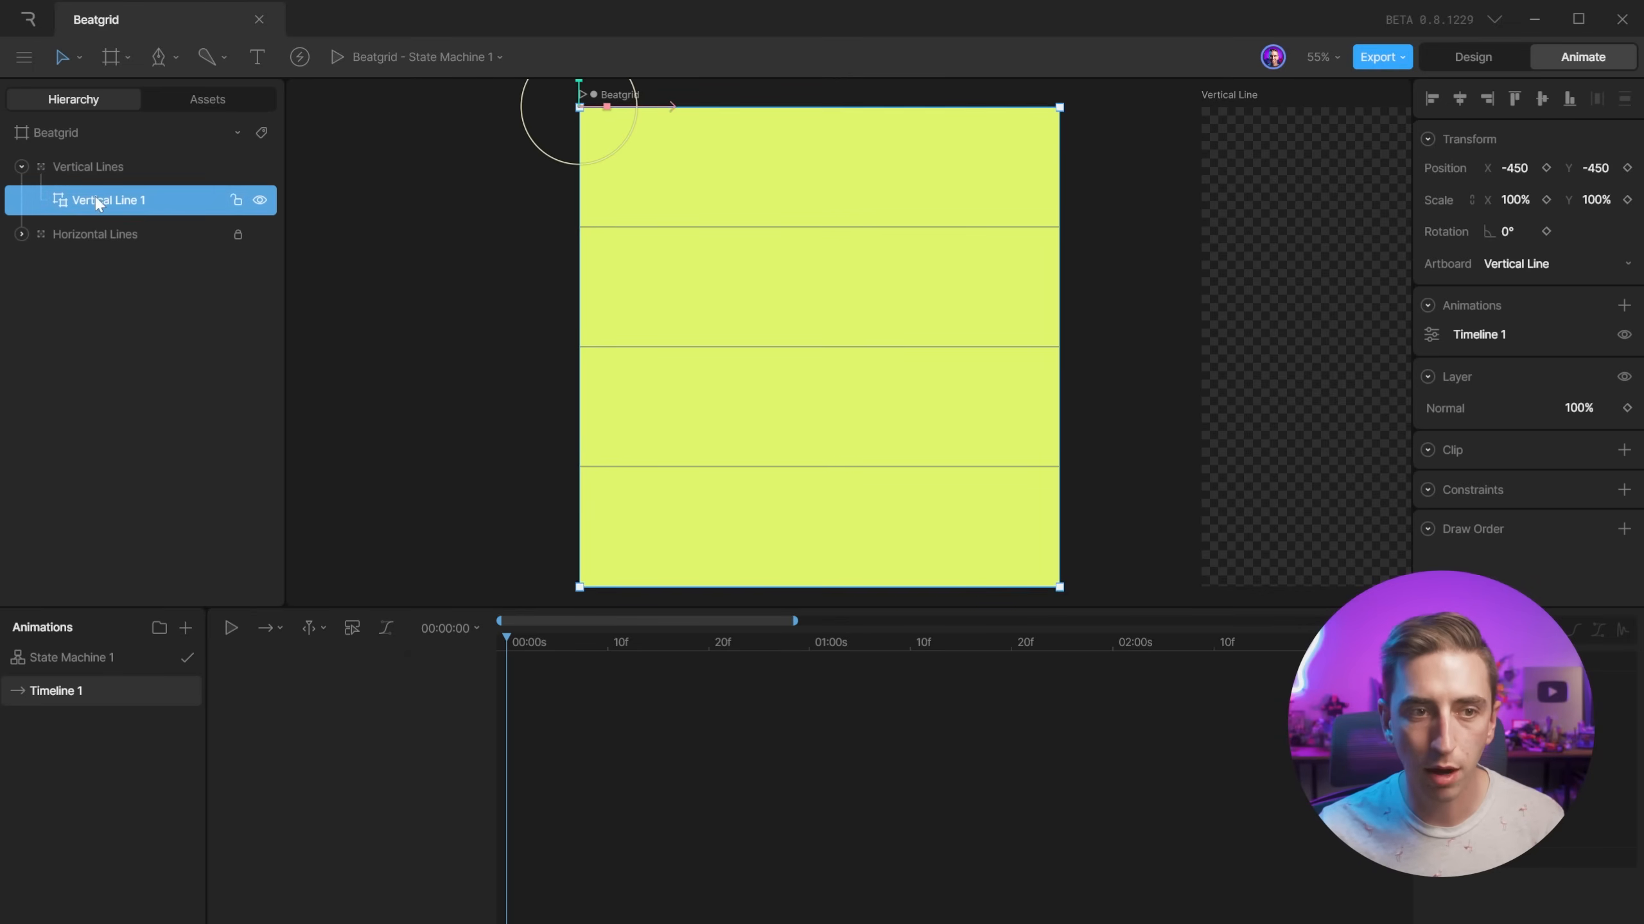
pyautogui.click(1431, 334)
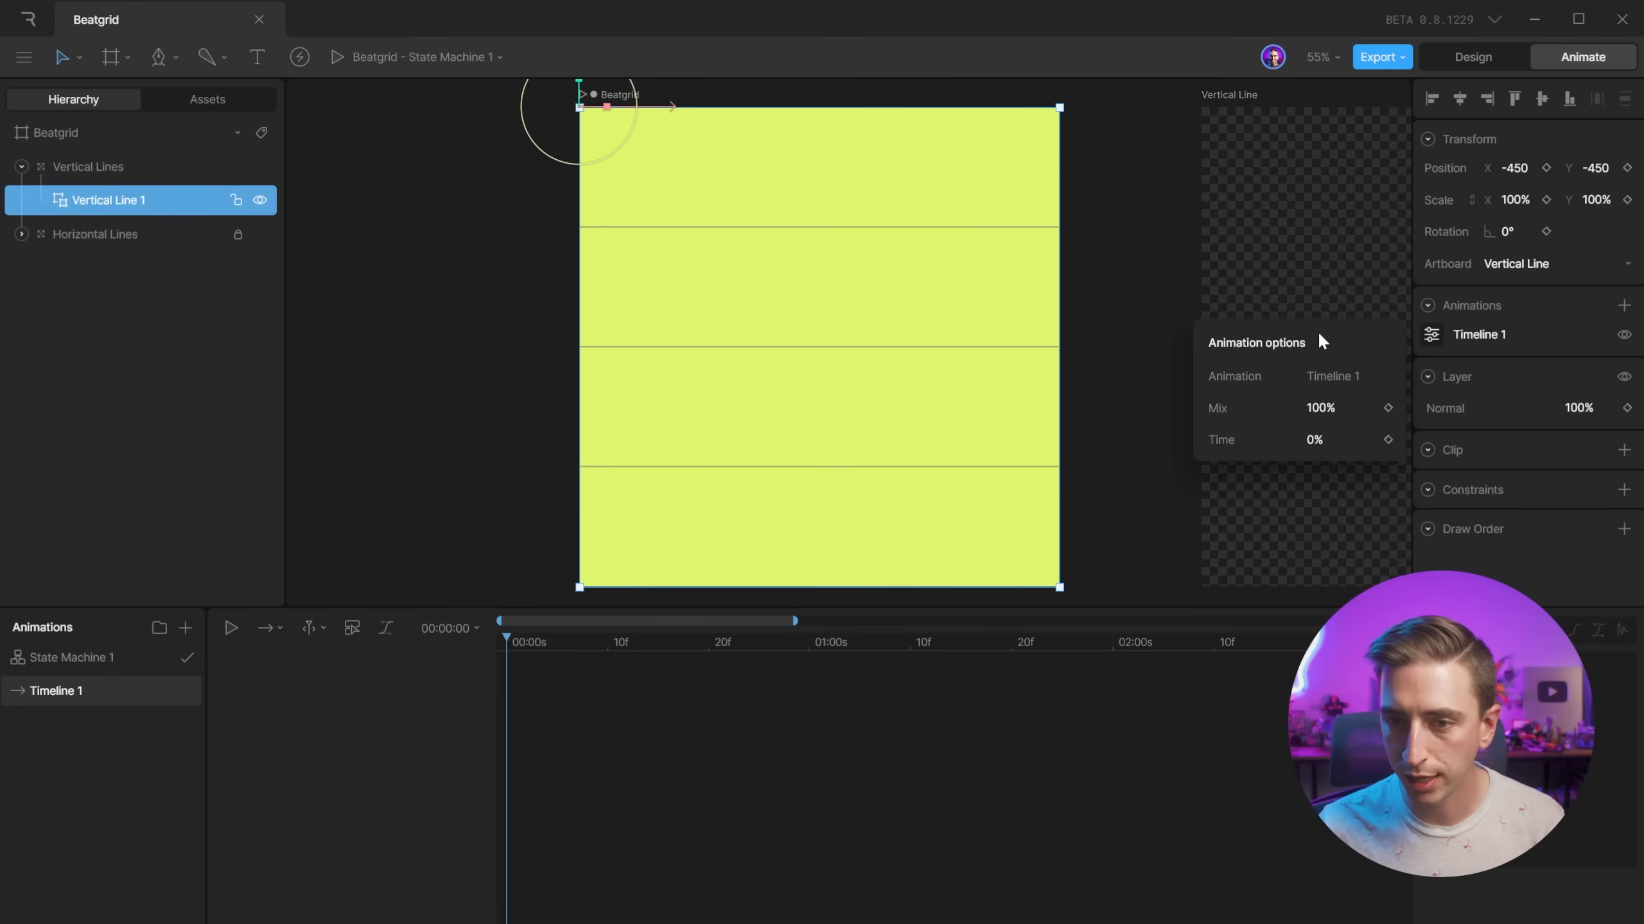
pyautogui.click(1387, 441)
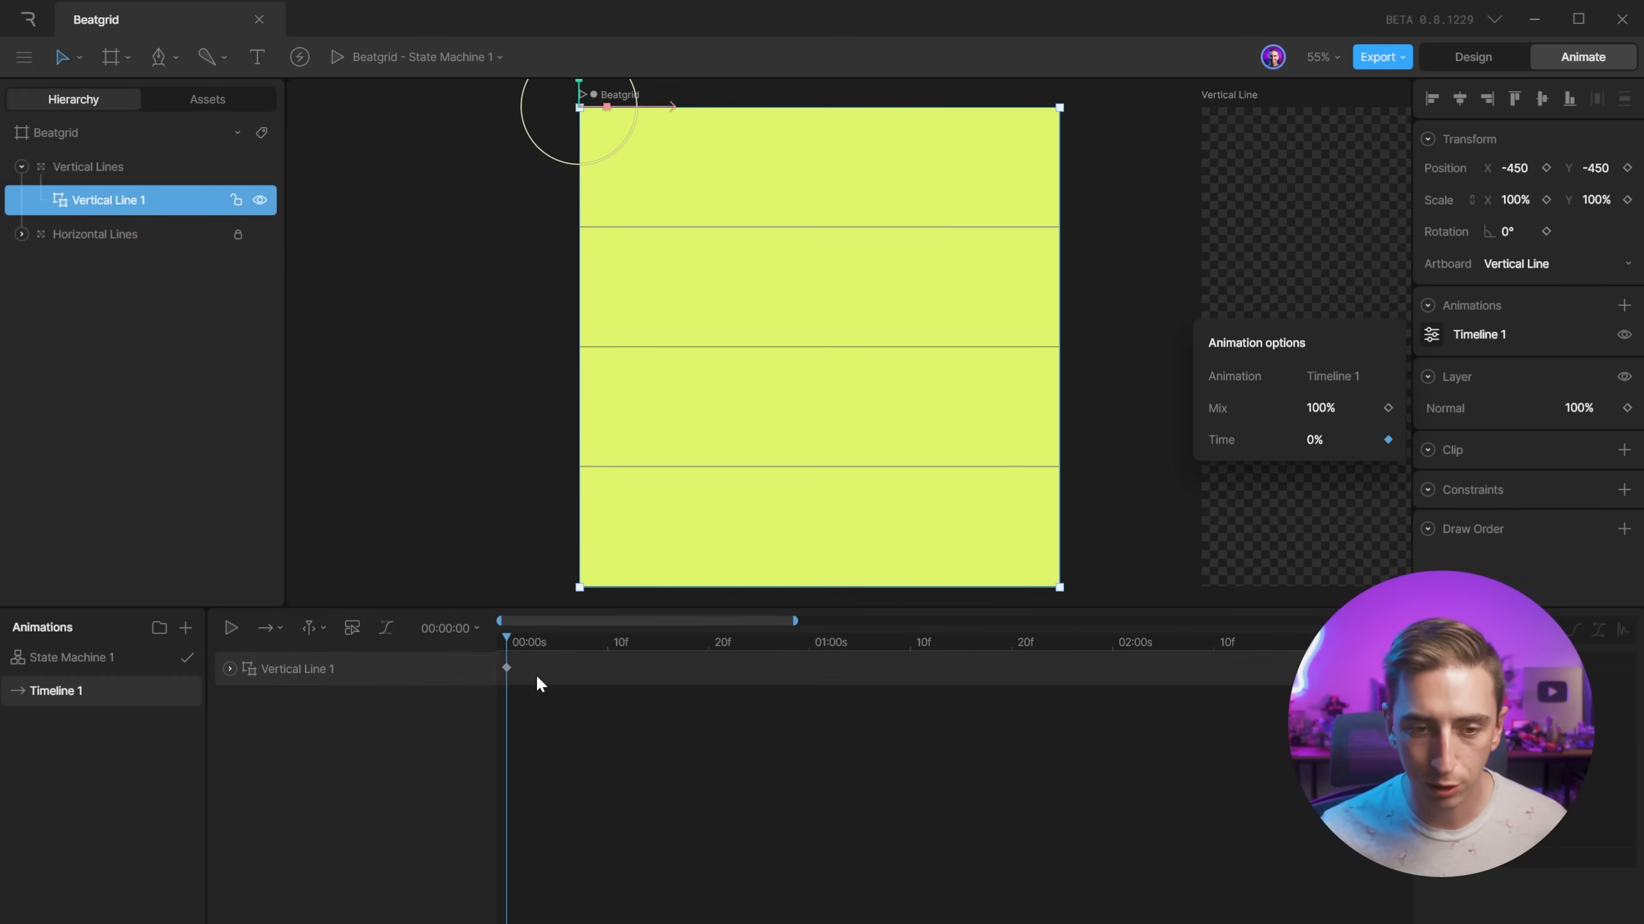
# Keyframe Vertical Line 1's remapped Time at 100% at 00:02:20 and preview the timeline.
pyautogui.click(606, 649)
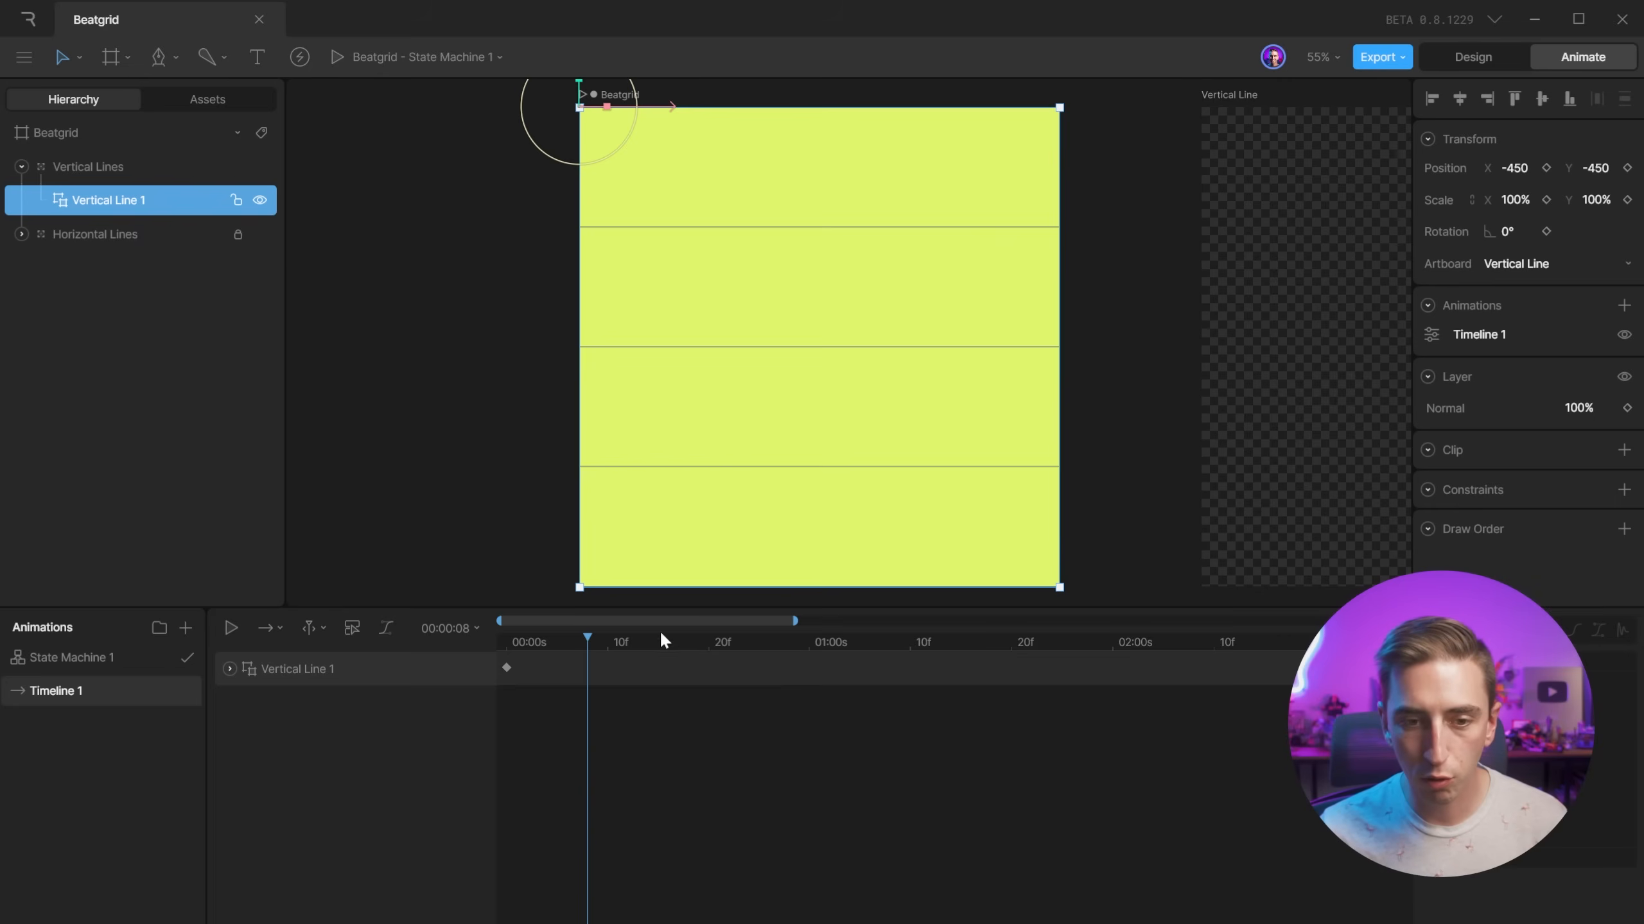
pyautogui.moveTo(798, 620); pyautogui.dragTo(1118, 620)
pyautogui.moveTo(720, 642); pyautogui.dragTo(889, 667)
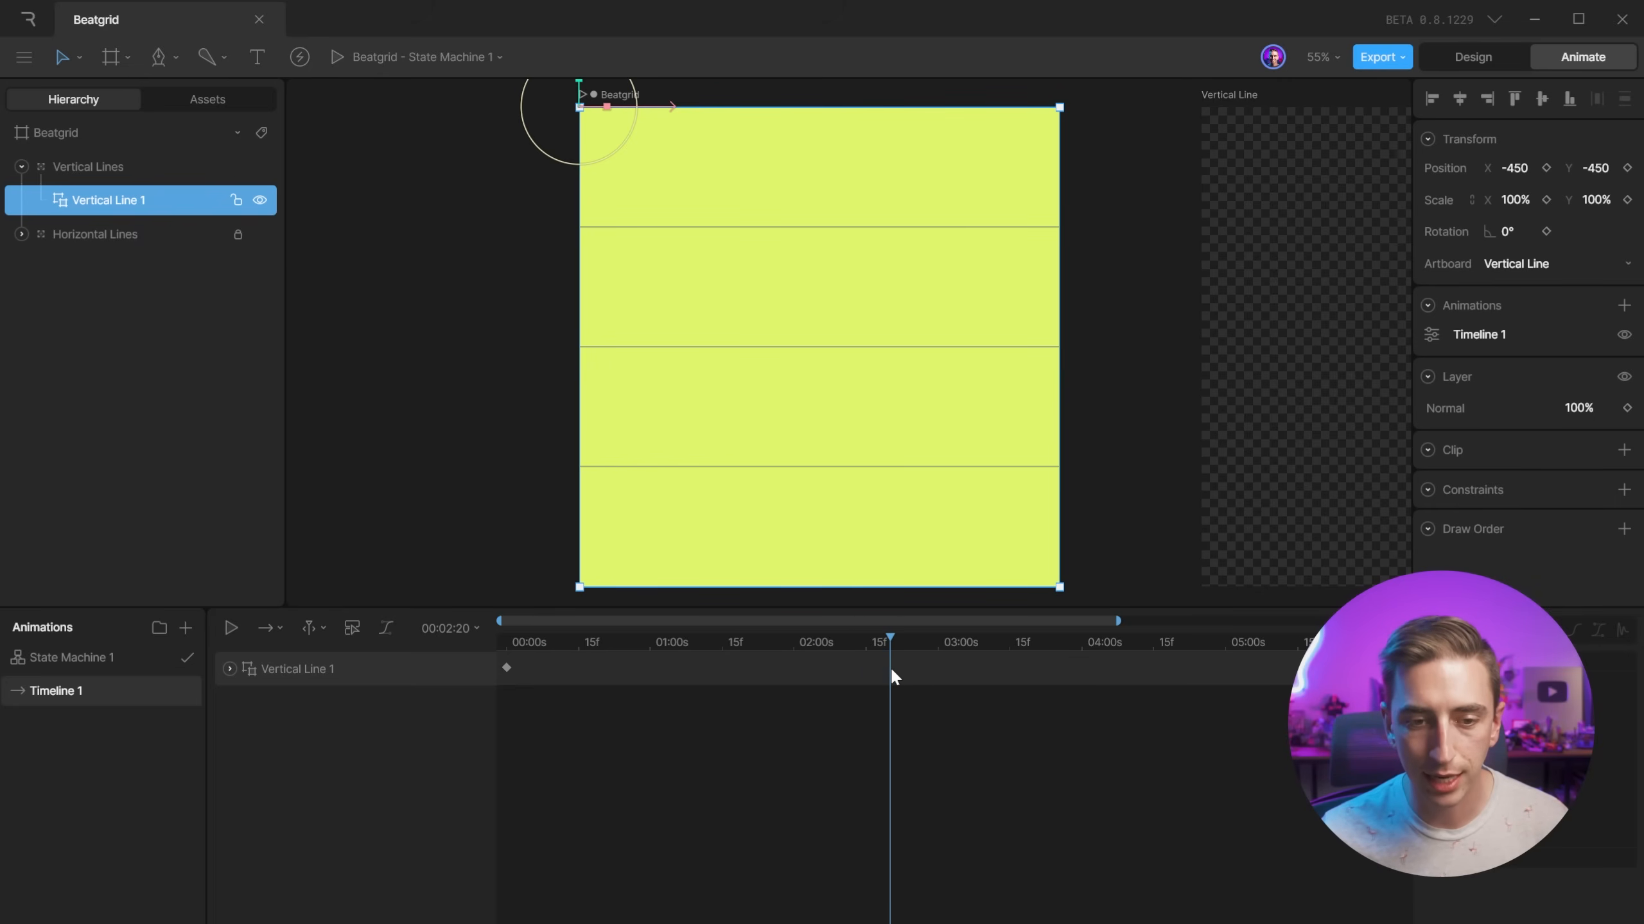
pyautogui.click(230, 668)
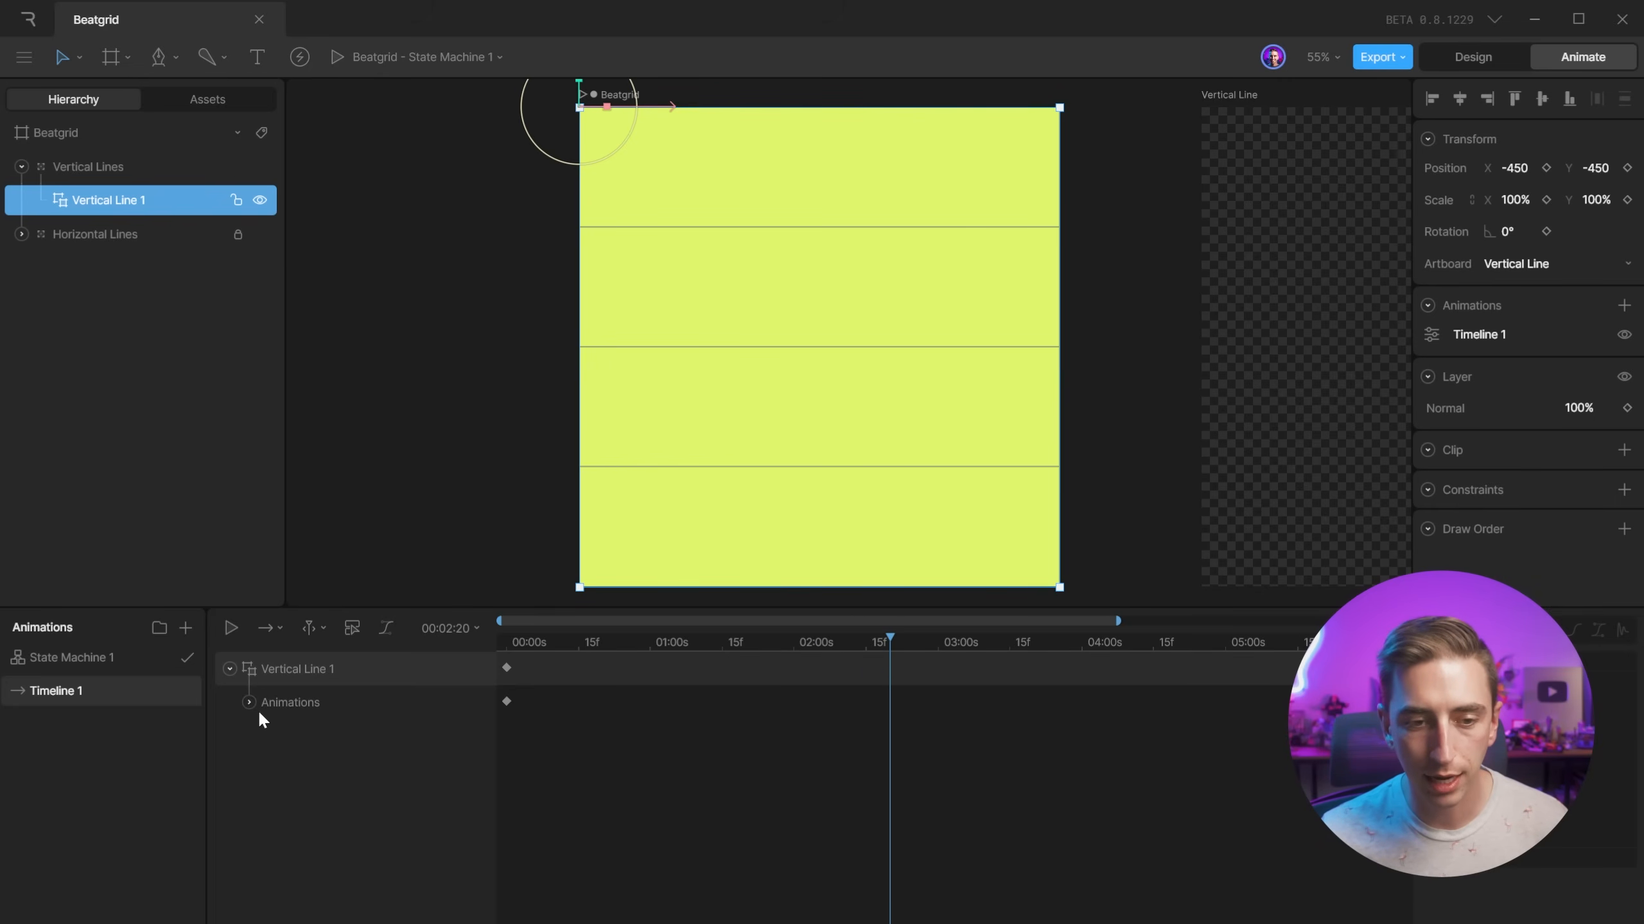
pyautogui.click(267, 738)
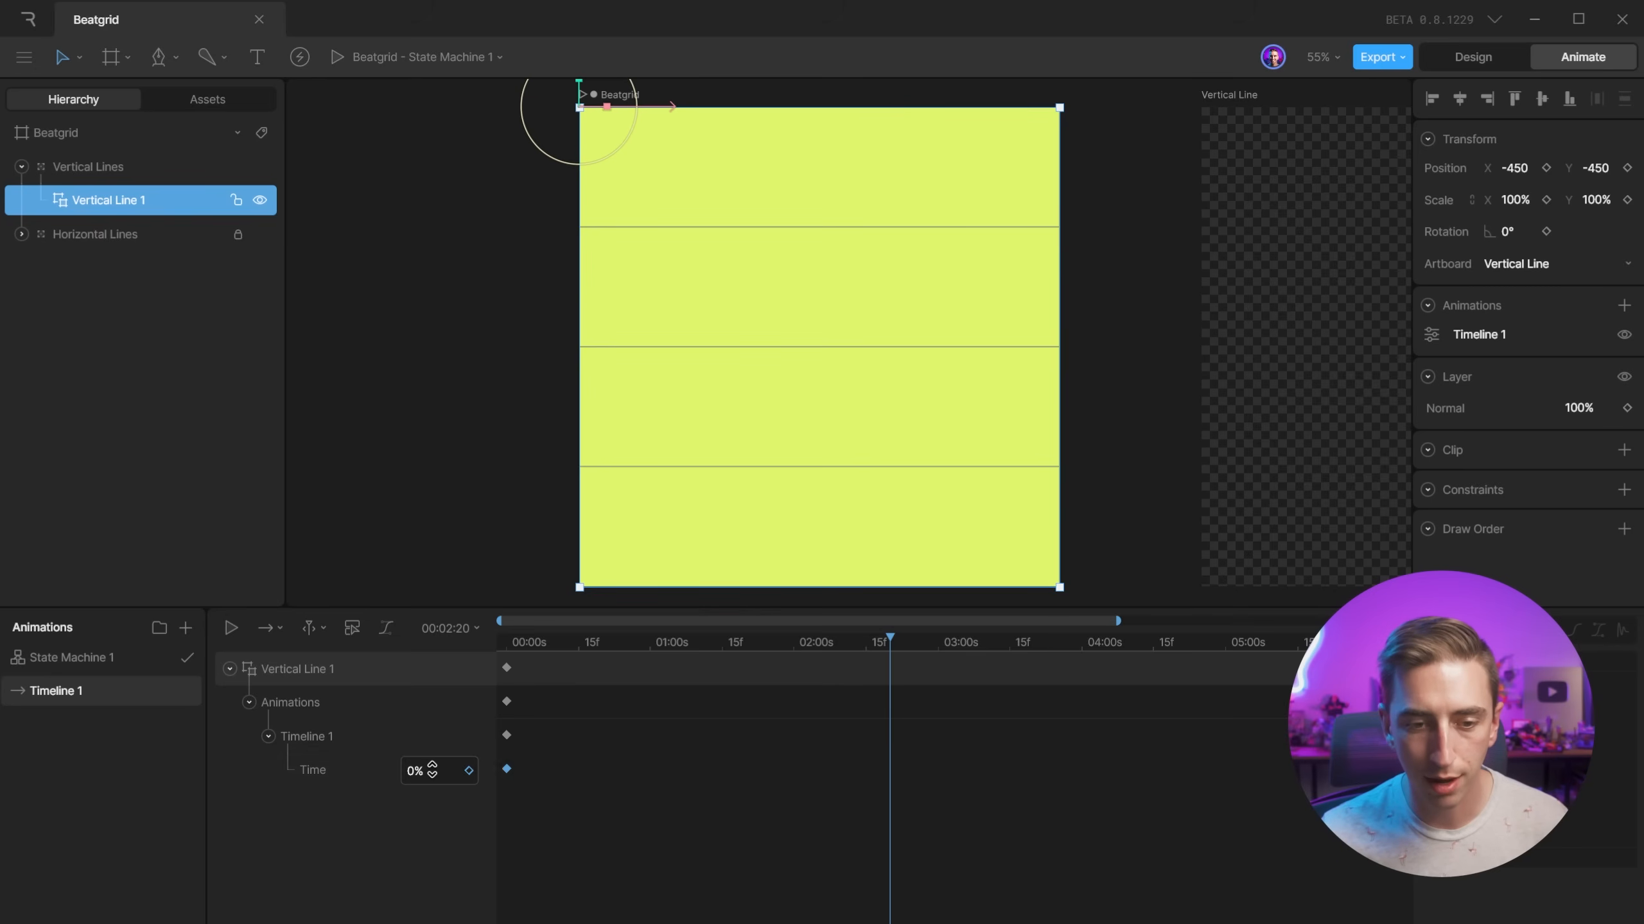
pyautogui.click(414, 771)
pyautogui.write('100')
pyautogui.press('Return')
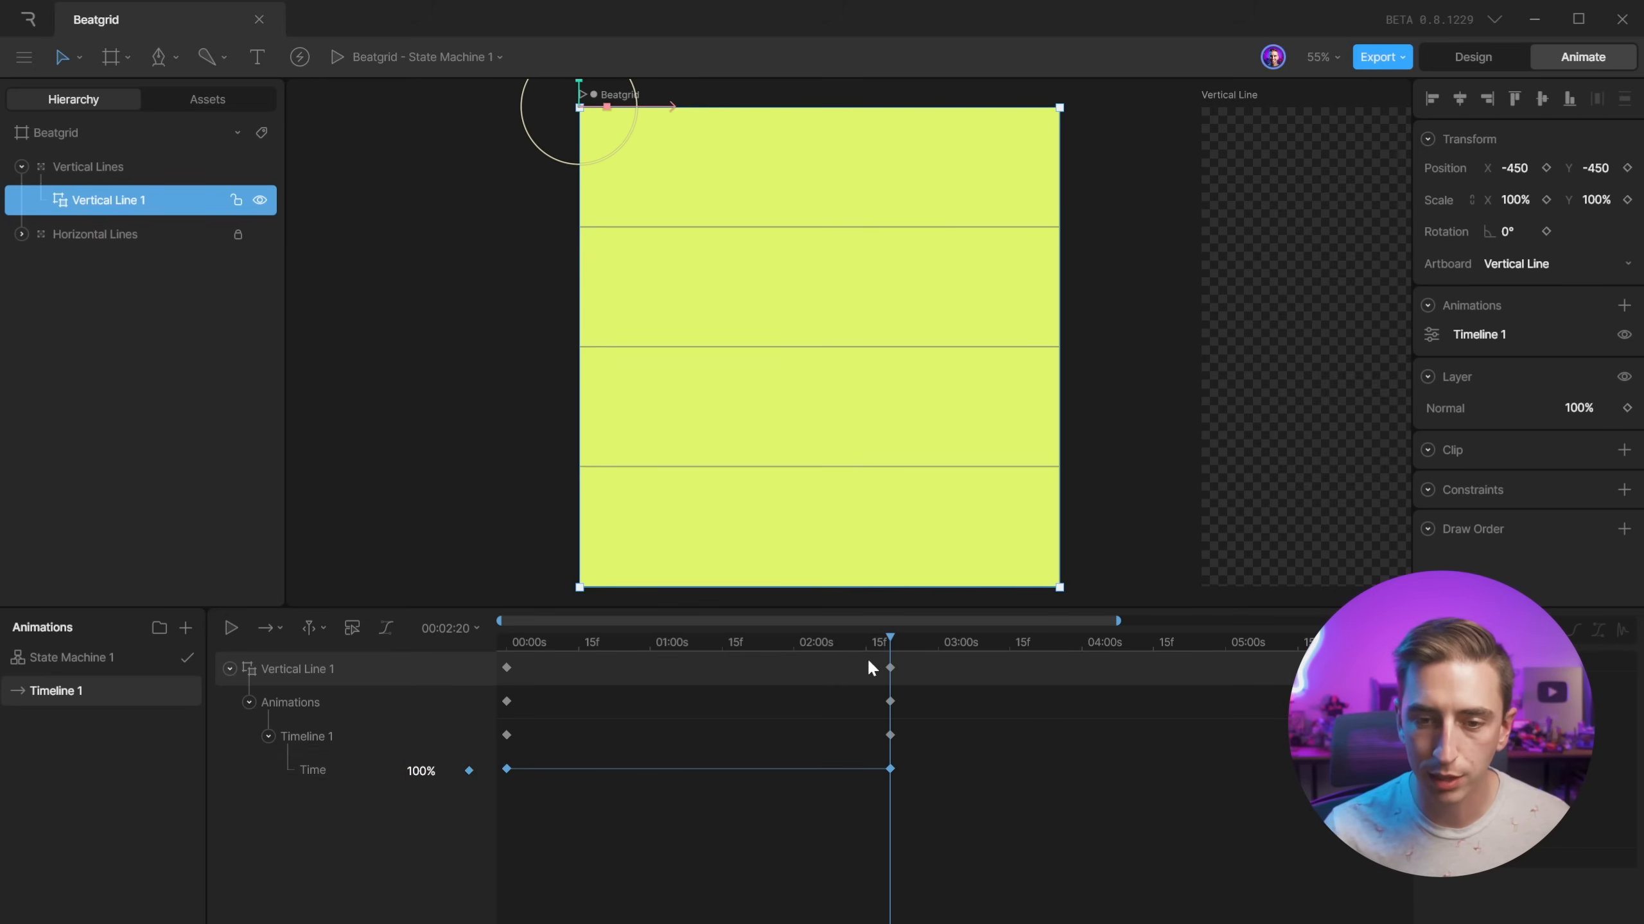
pyautogui.press('space')
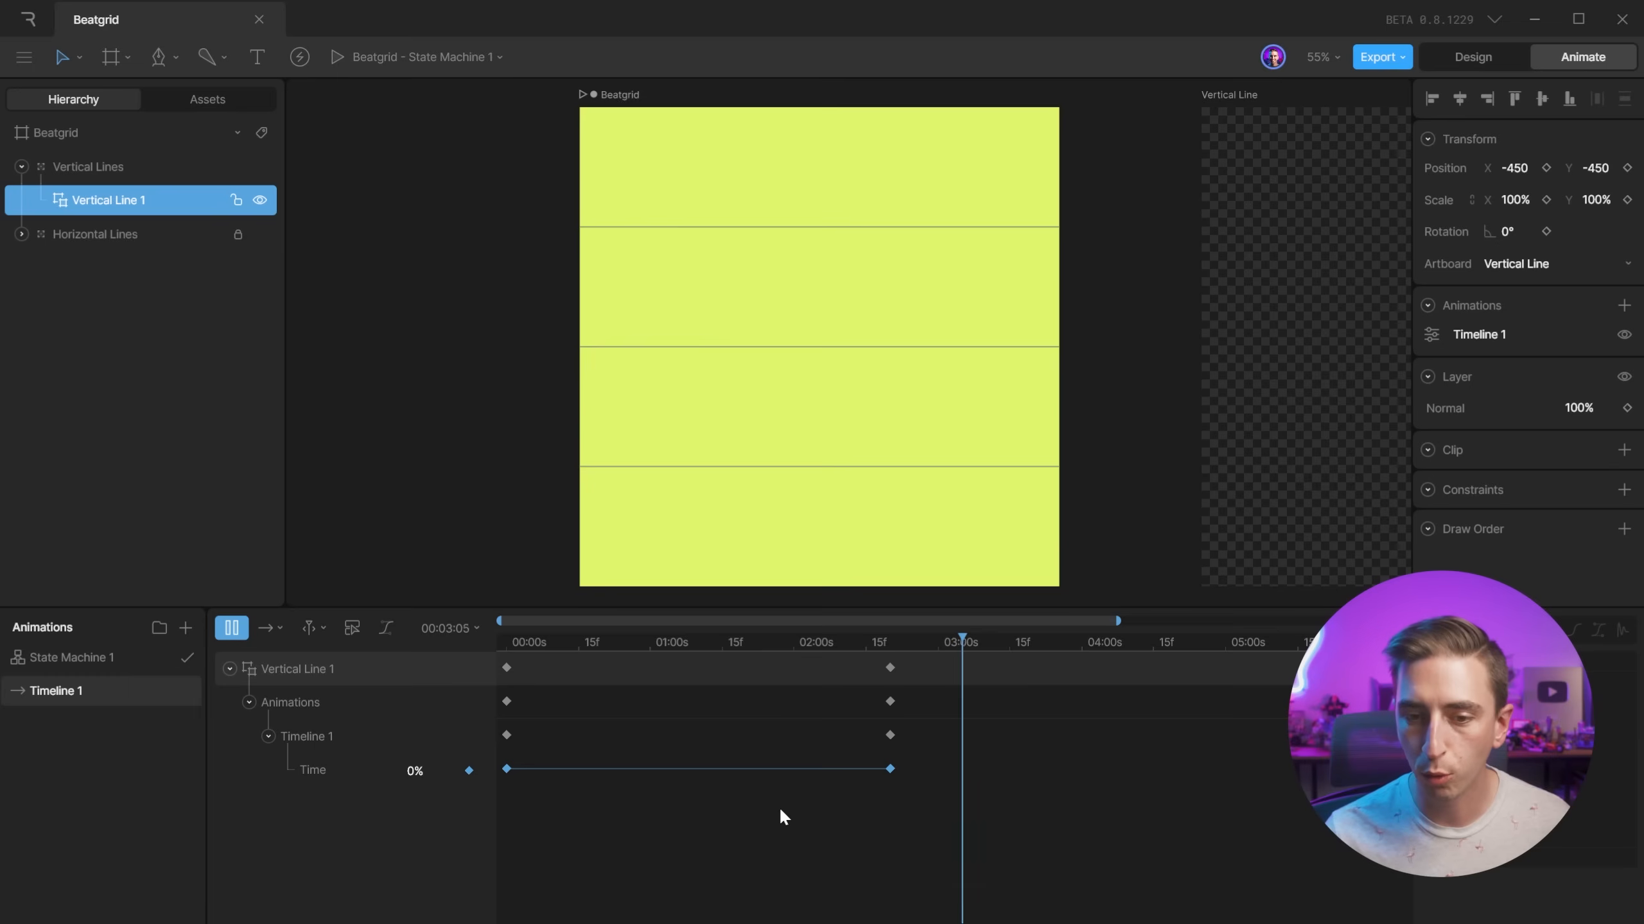
pyautogui.press('space')
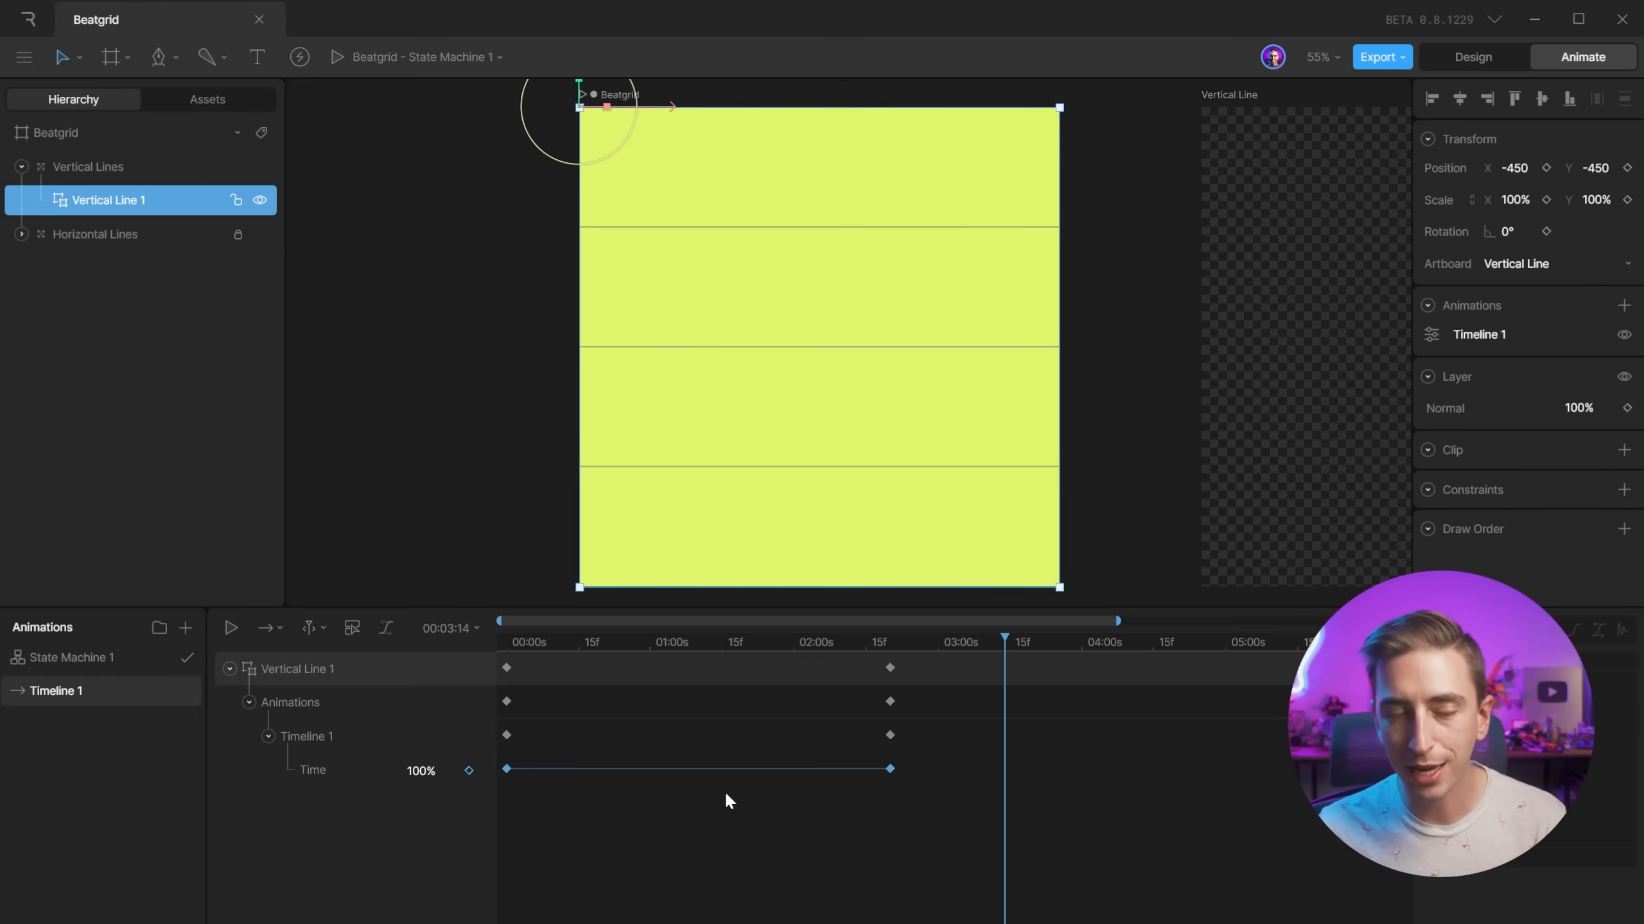
# Duplicate Vertical Line 1 and rename the copy Vertical Line 2.
pyautogui.click(229, 669)
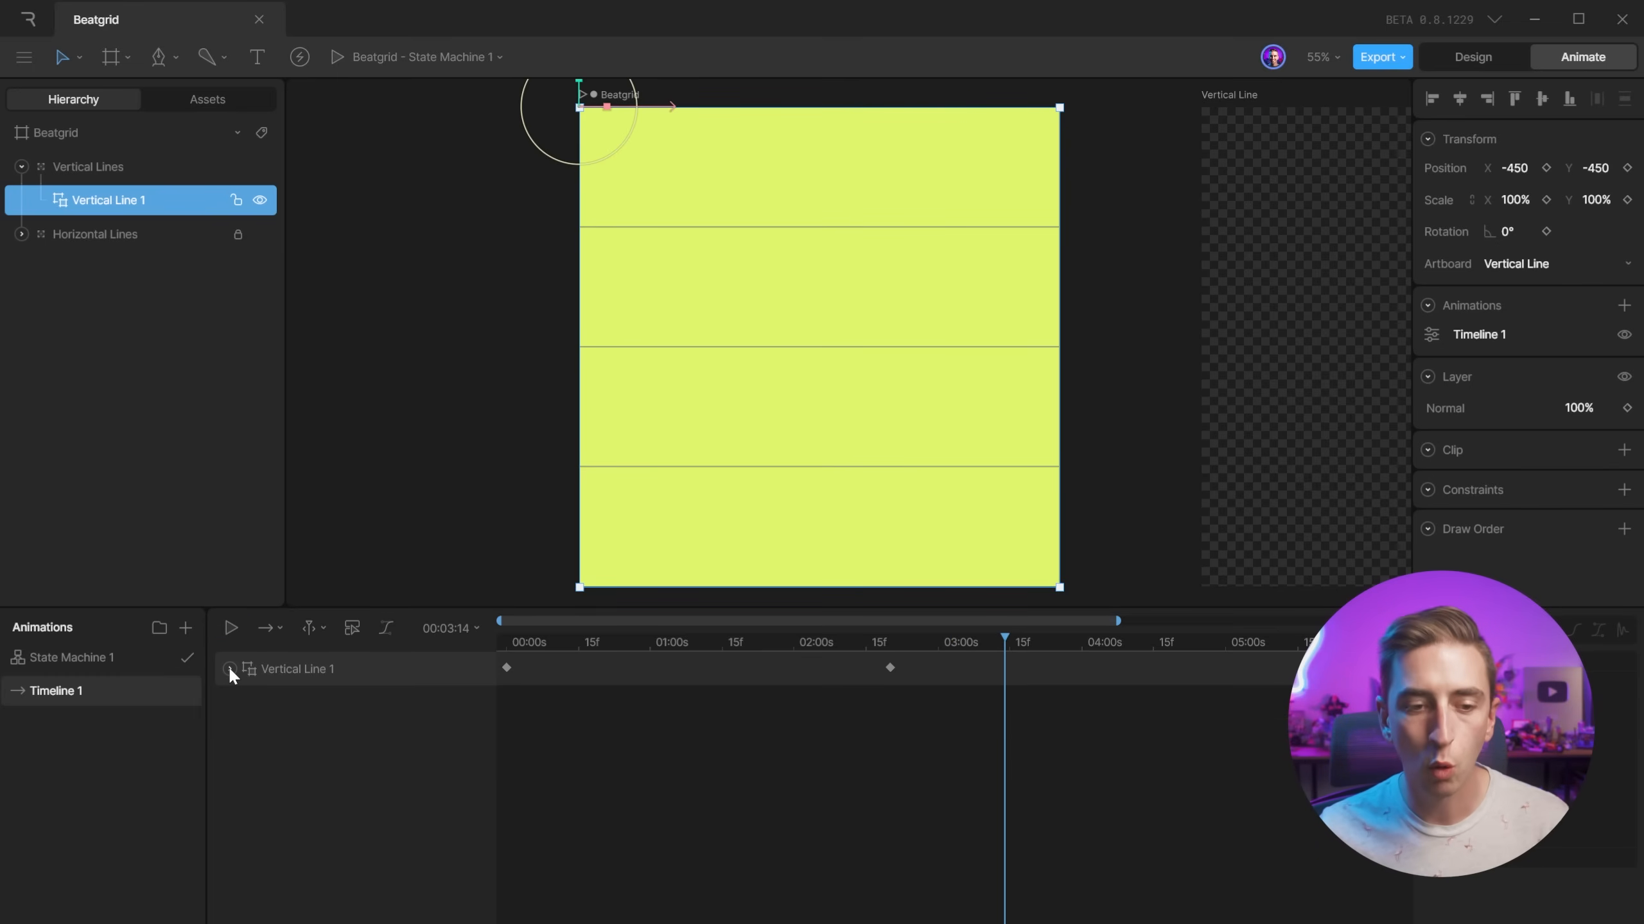
pyautogui.hotkey('ctrl', 'd')
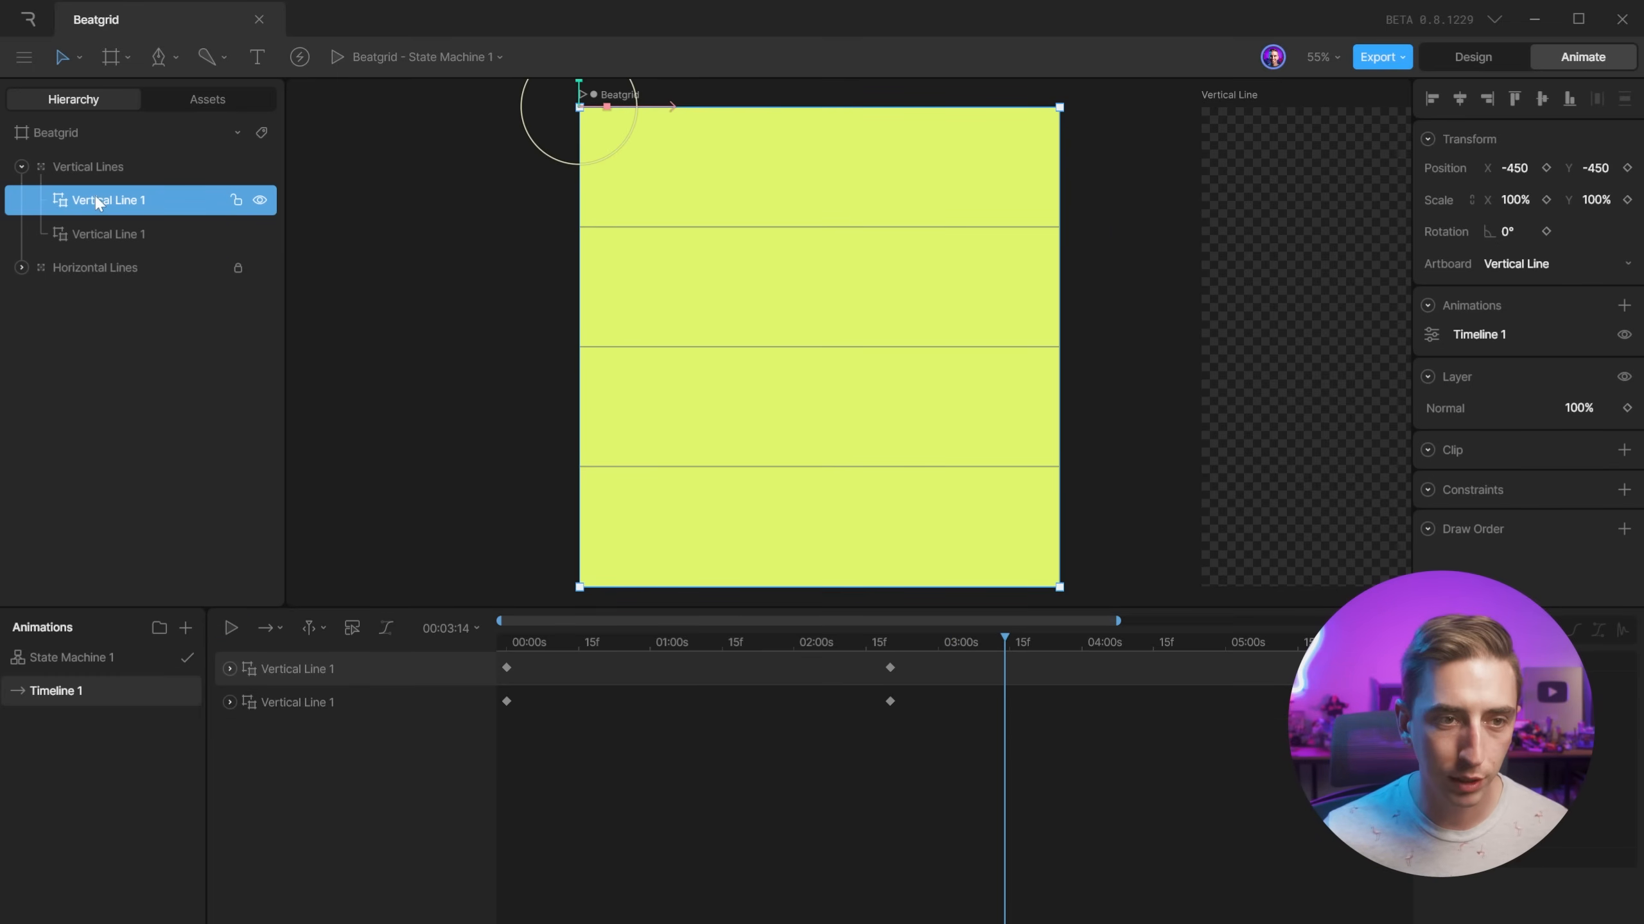
pyautogui.doubleClick(127, 201)
pyautogui.press('BackSpace')
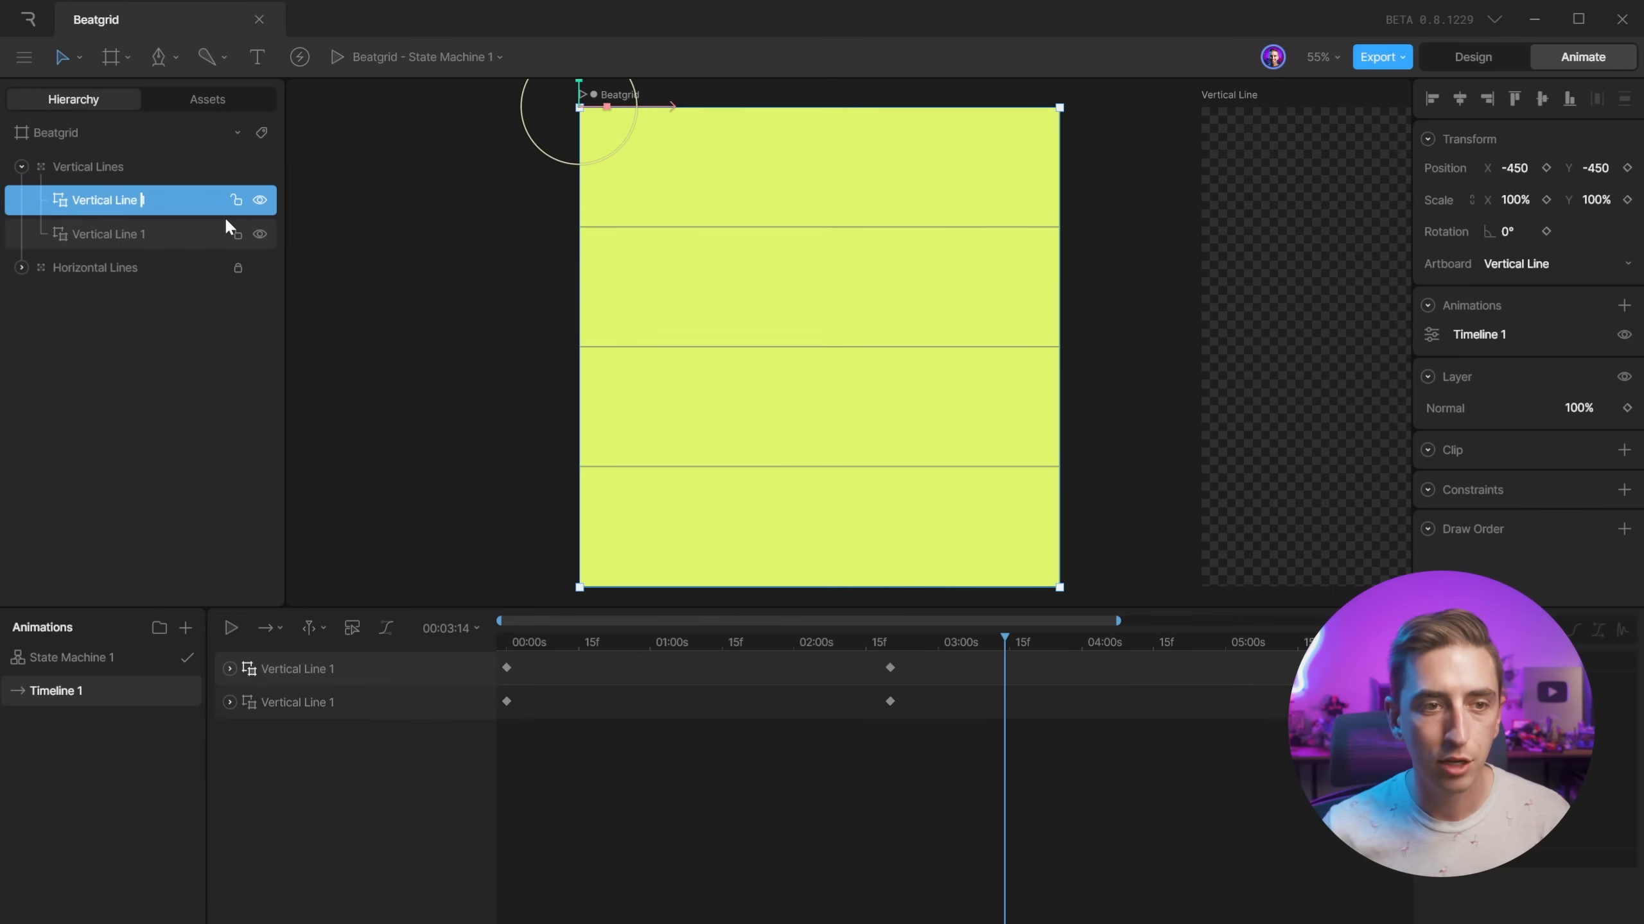
pyautogui.write('2')
pyautogui.press('Return')
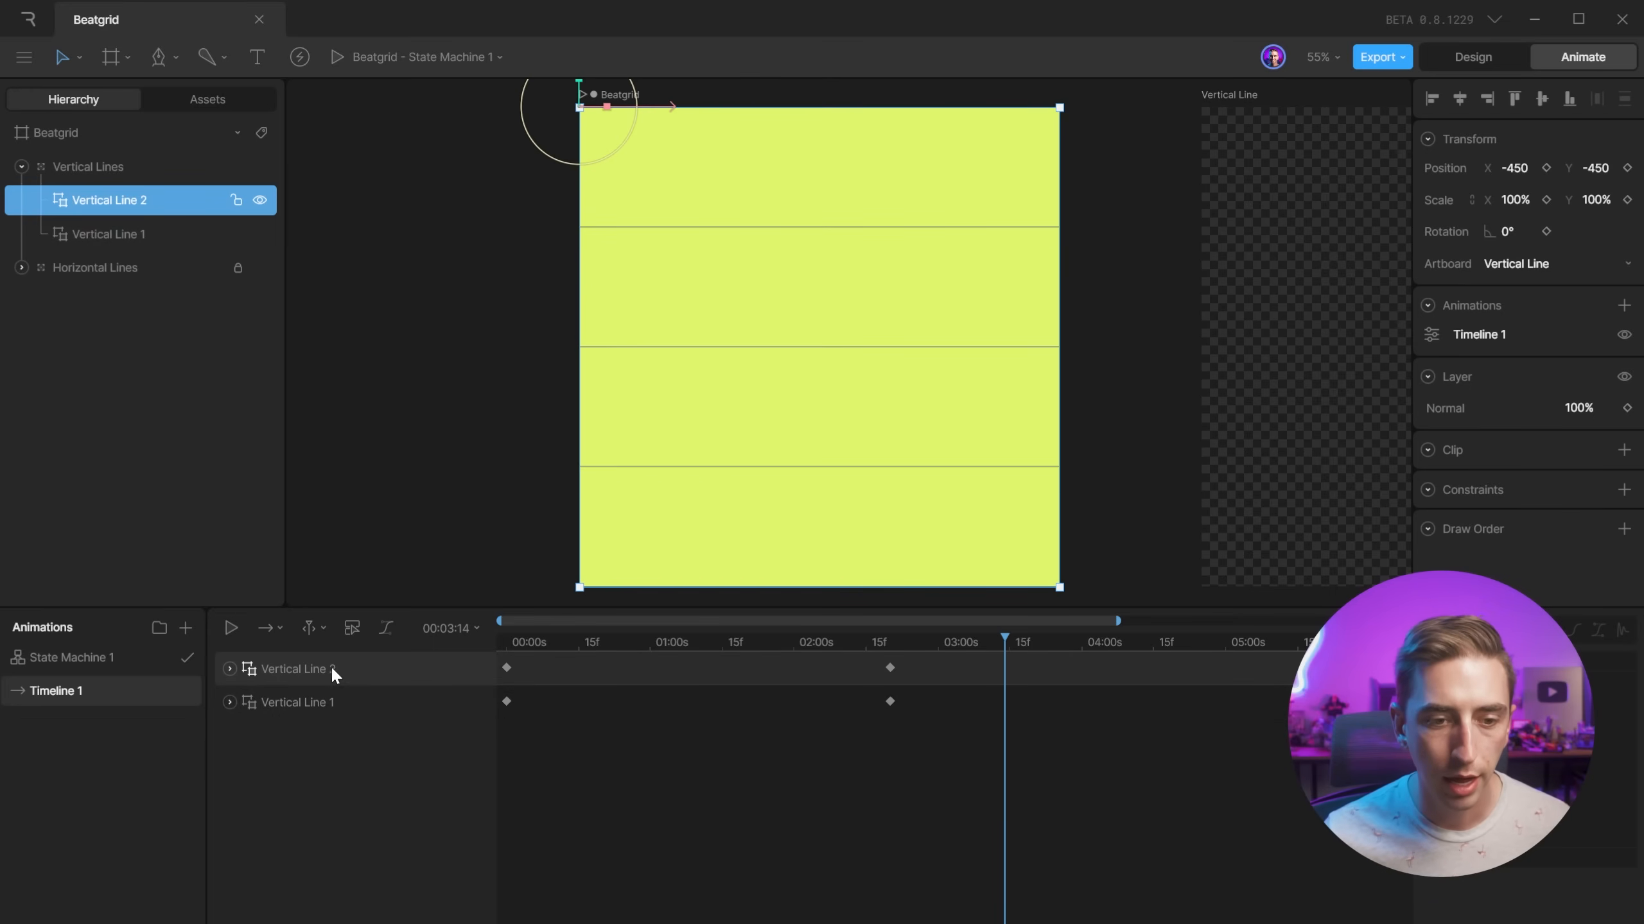
# Shift both Vertical Line 2 keyframes forward by 20 frames and scrub the timeline to check the offset.
pyautogui.click(305, 664)
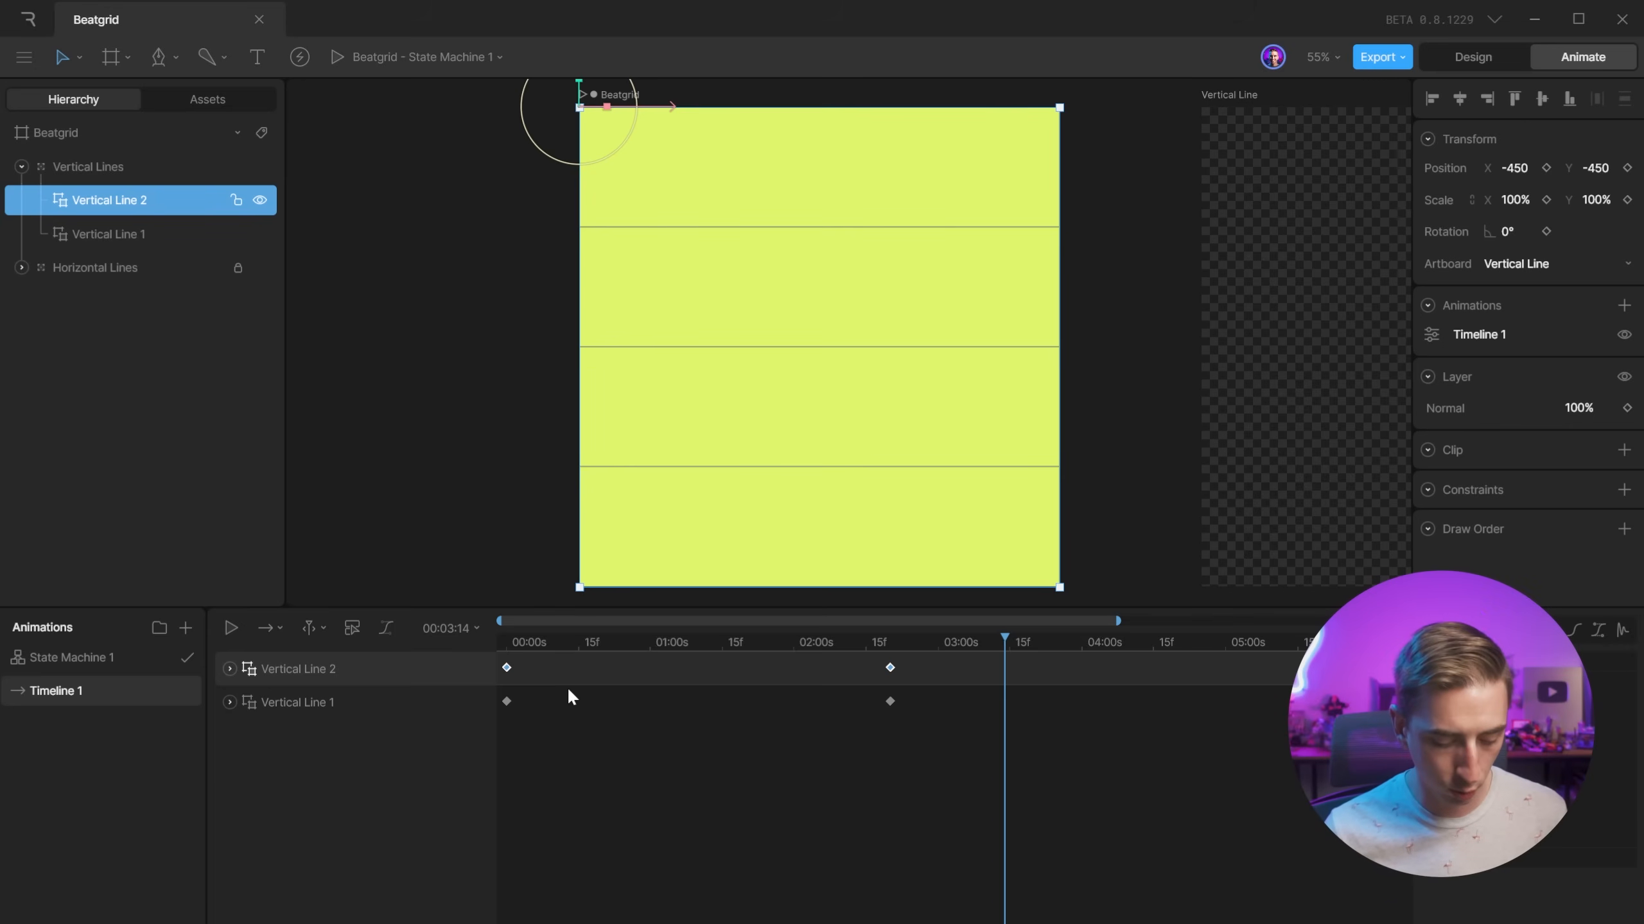
pyautogui.press('alt')
pyautogui.hotkey('alt', 'shift', 'Right')
pyautogui.hotkey('alt', 'shift', 'Right')
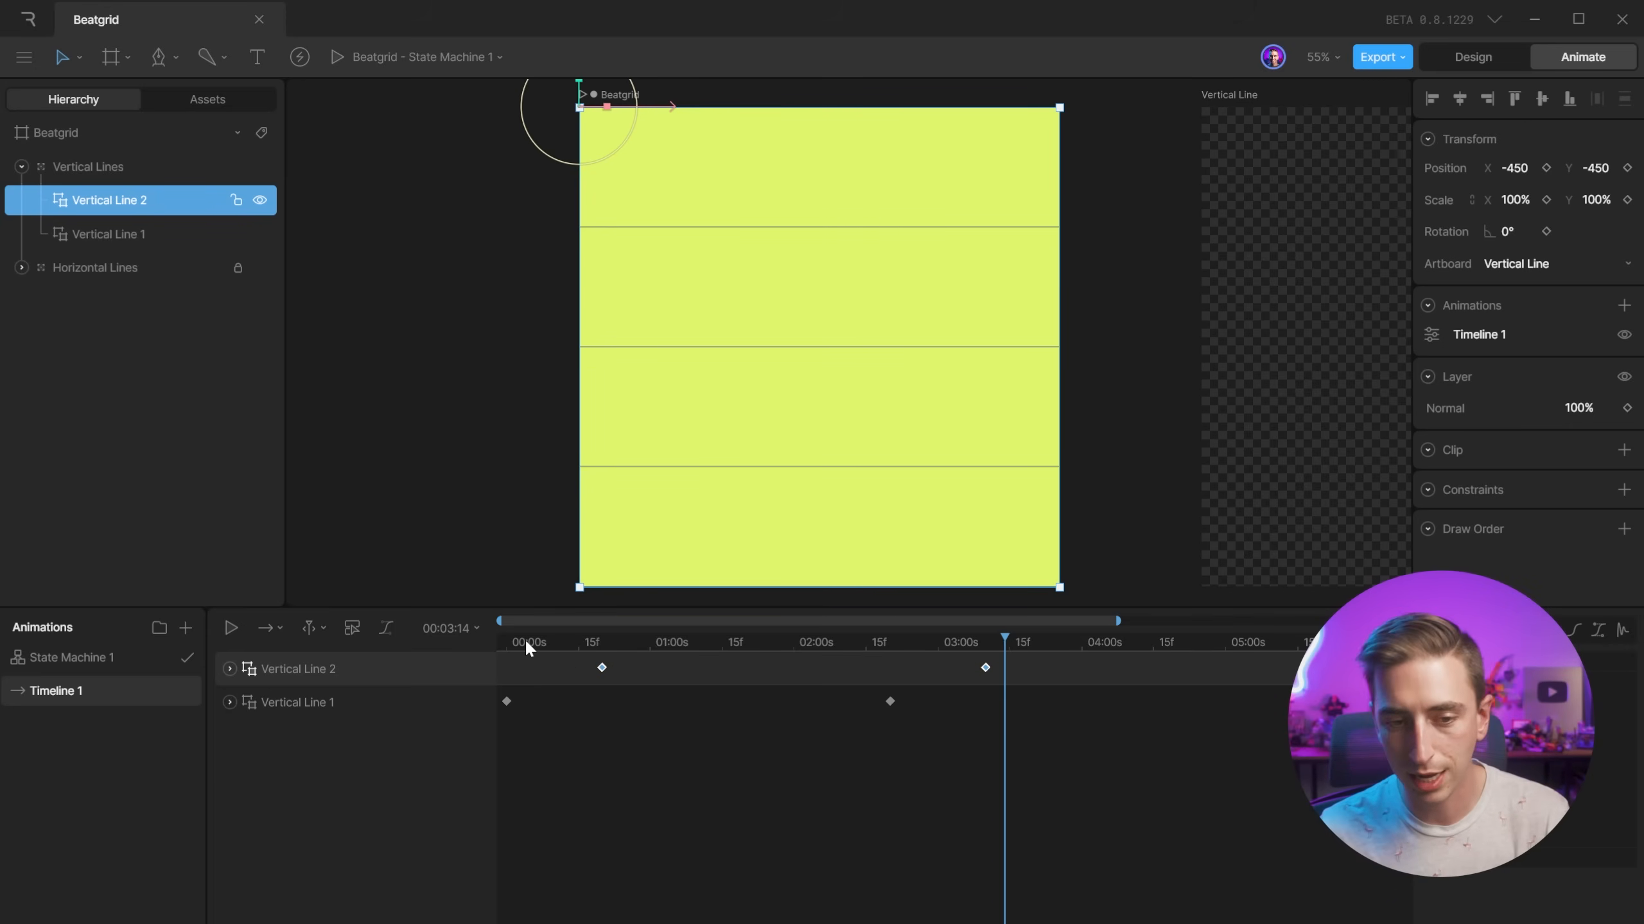
pyautogui.moveTo(535, 642); pyautogui.dragTo(894, 649)
# Duplicate Vertical Line 2 and rename the copy Vertical Line 3.
pyautogui.hotkey('ctrl', 'd')
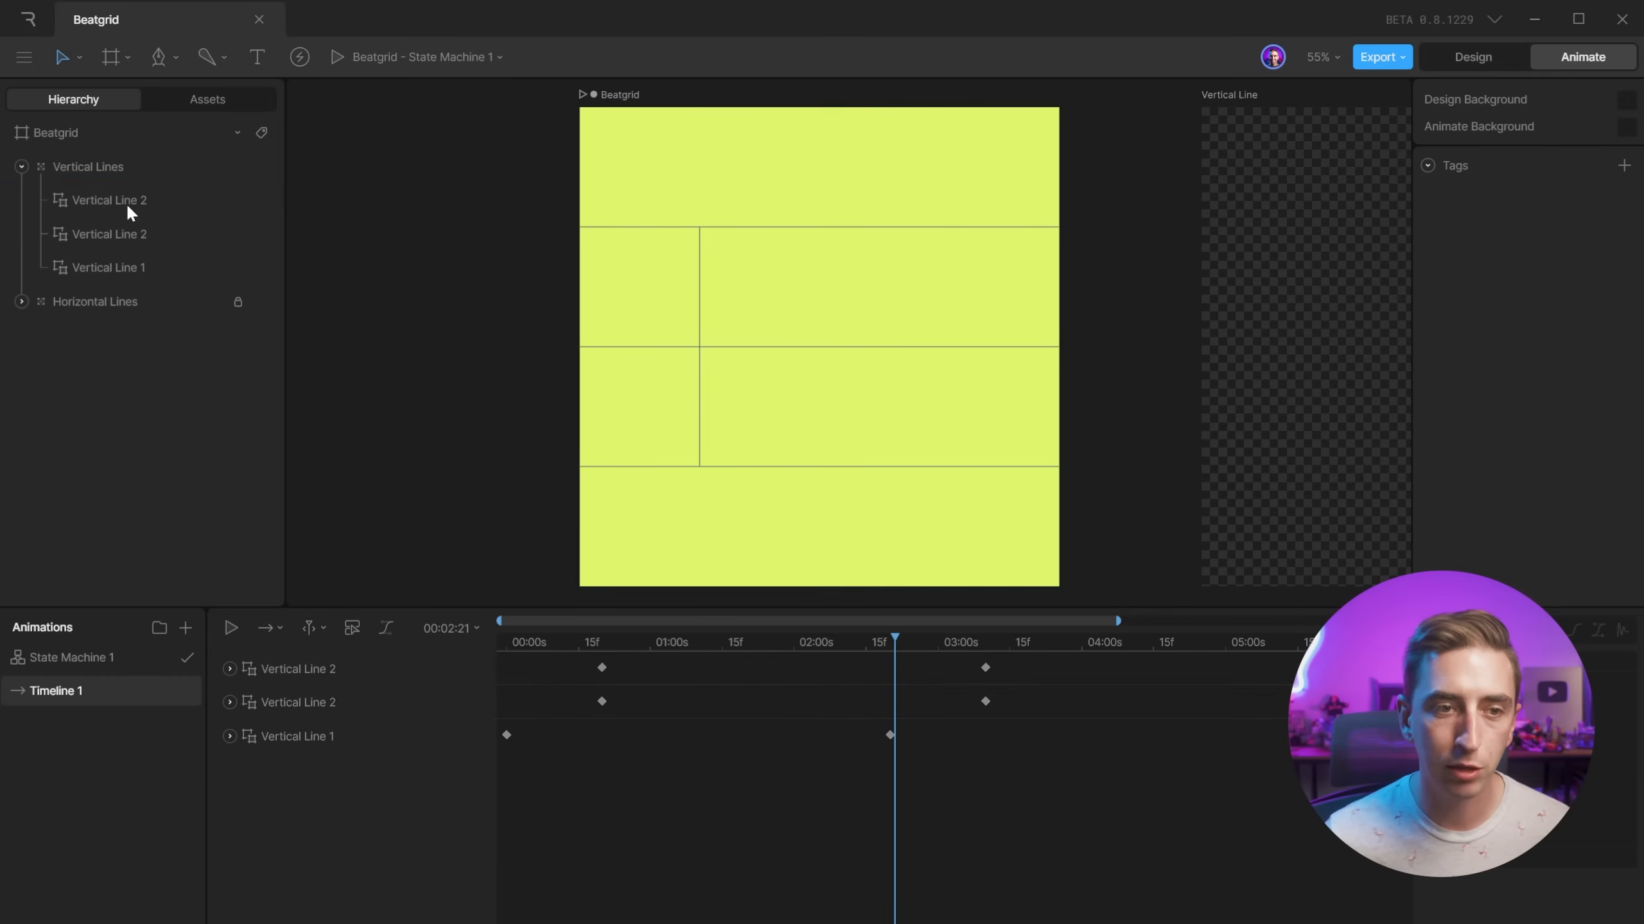
pyautogui.doubleClick(127, 208)
pyautogui.press('Right')
pyautogui.press('BackSpace')
pyautogui.write('3')
pyautogui.press('Return')
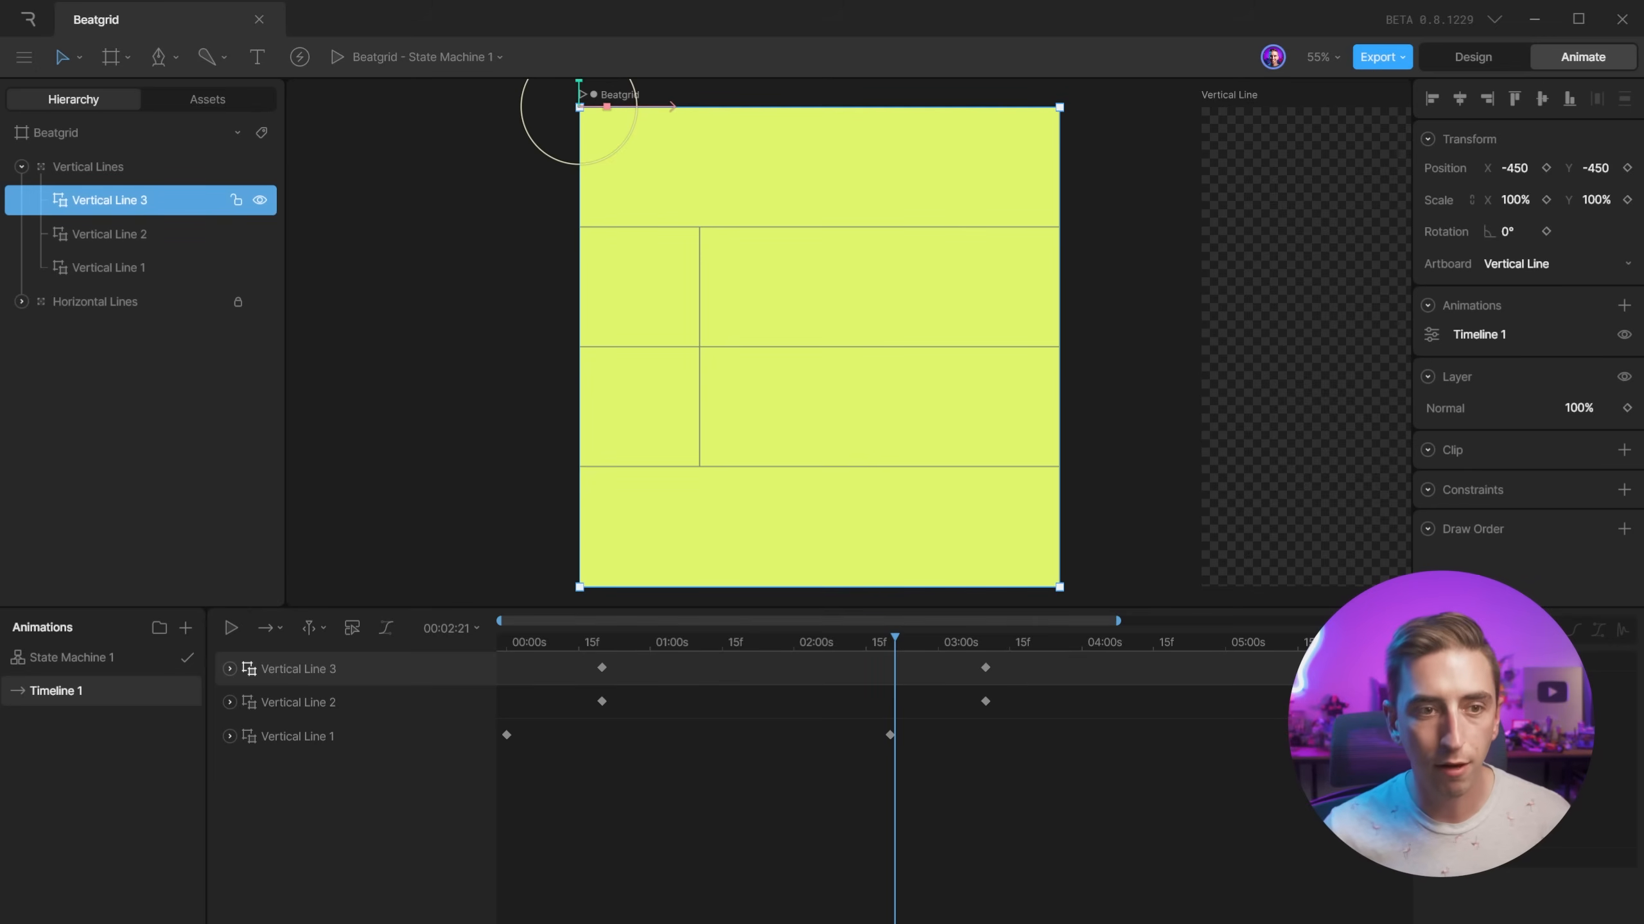
# Shift both Vertical Line 3 keyframes forward by 20 frames.
pyautogui.click(316, 671)
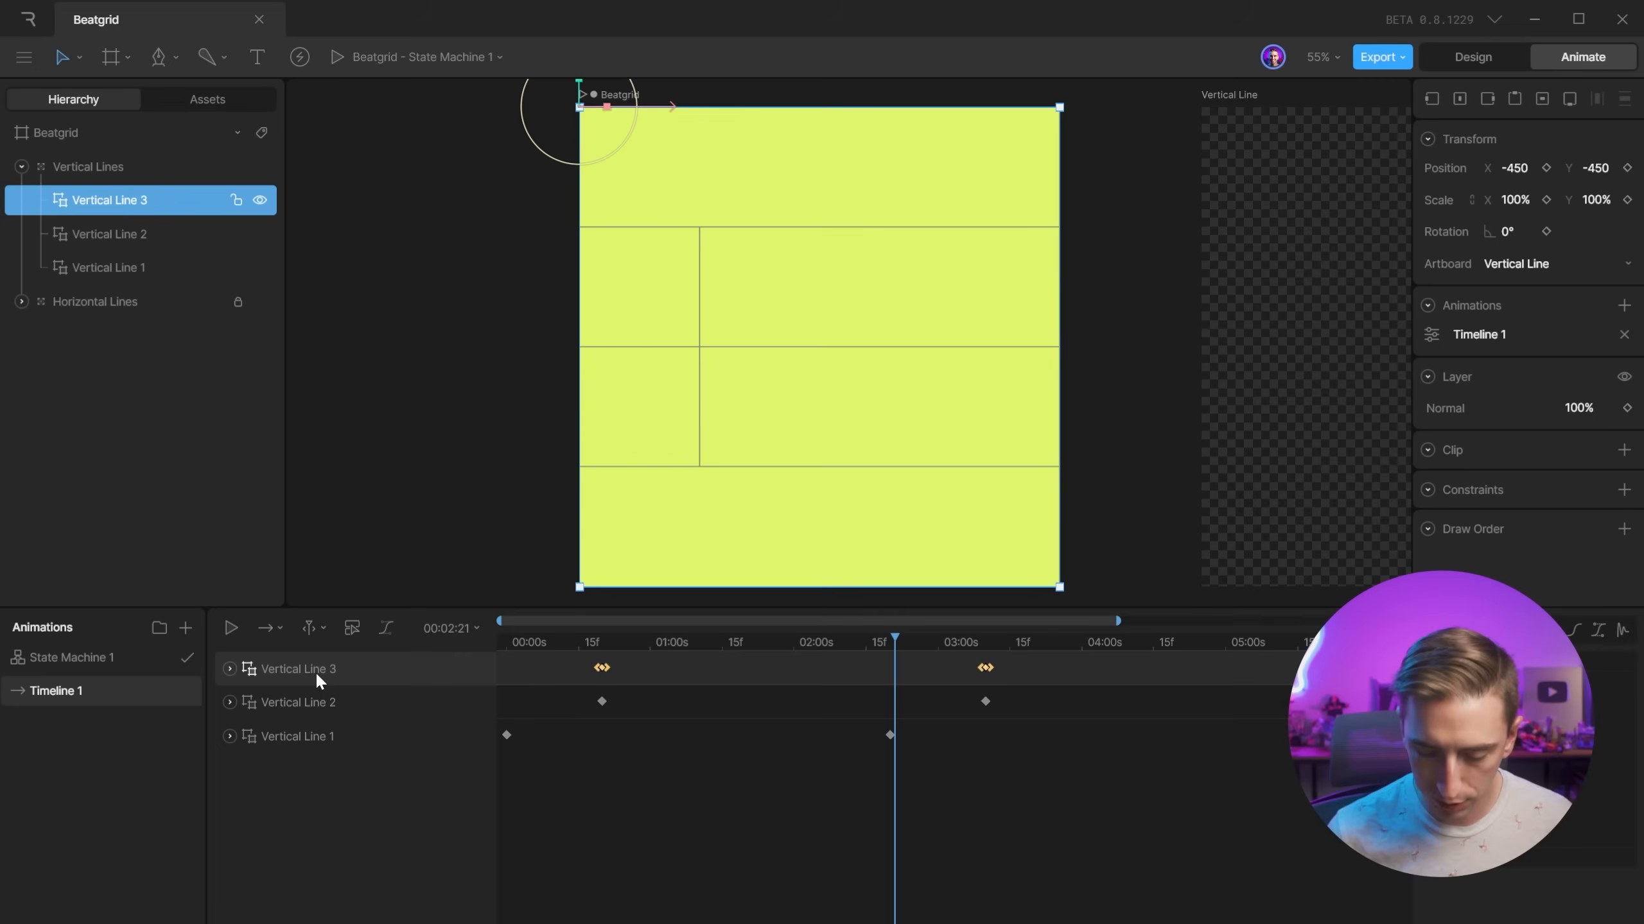
pyautogui.hotkey('shift', 'Right')
pyautogui.hotkey('shift', 'Right')
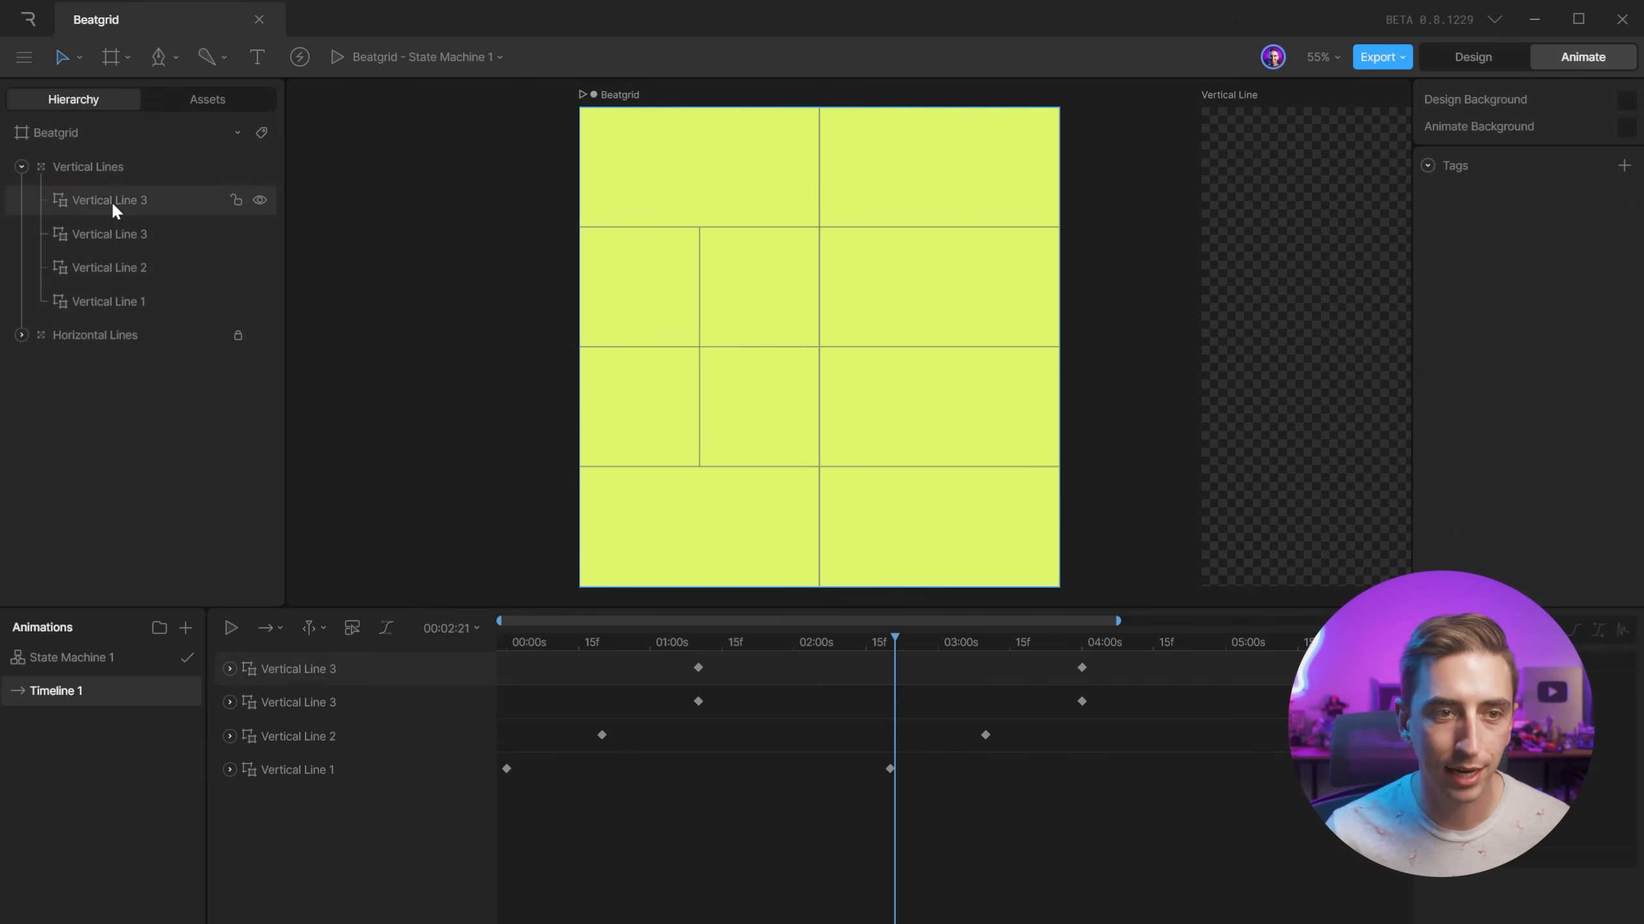
# Duplicate Vertical Line 3 and rename the copy Vertical Line 4.
pyautogui.hotkey('ctrl', 'd')
pyautogui.doubleClick(114, 202)
pyautogui.press('Right')
pyautogui.press('BackSpace')
pyautogui.write('4')
pyautogui.press('Return')
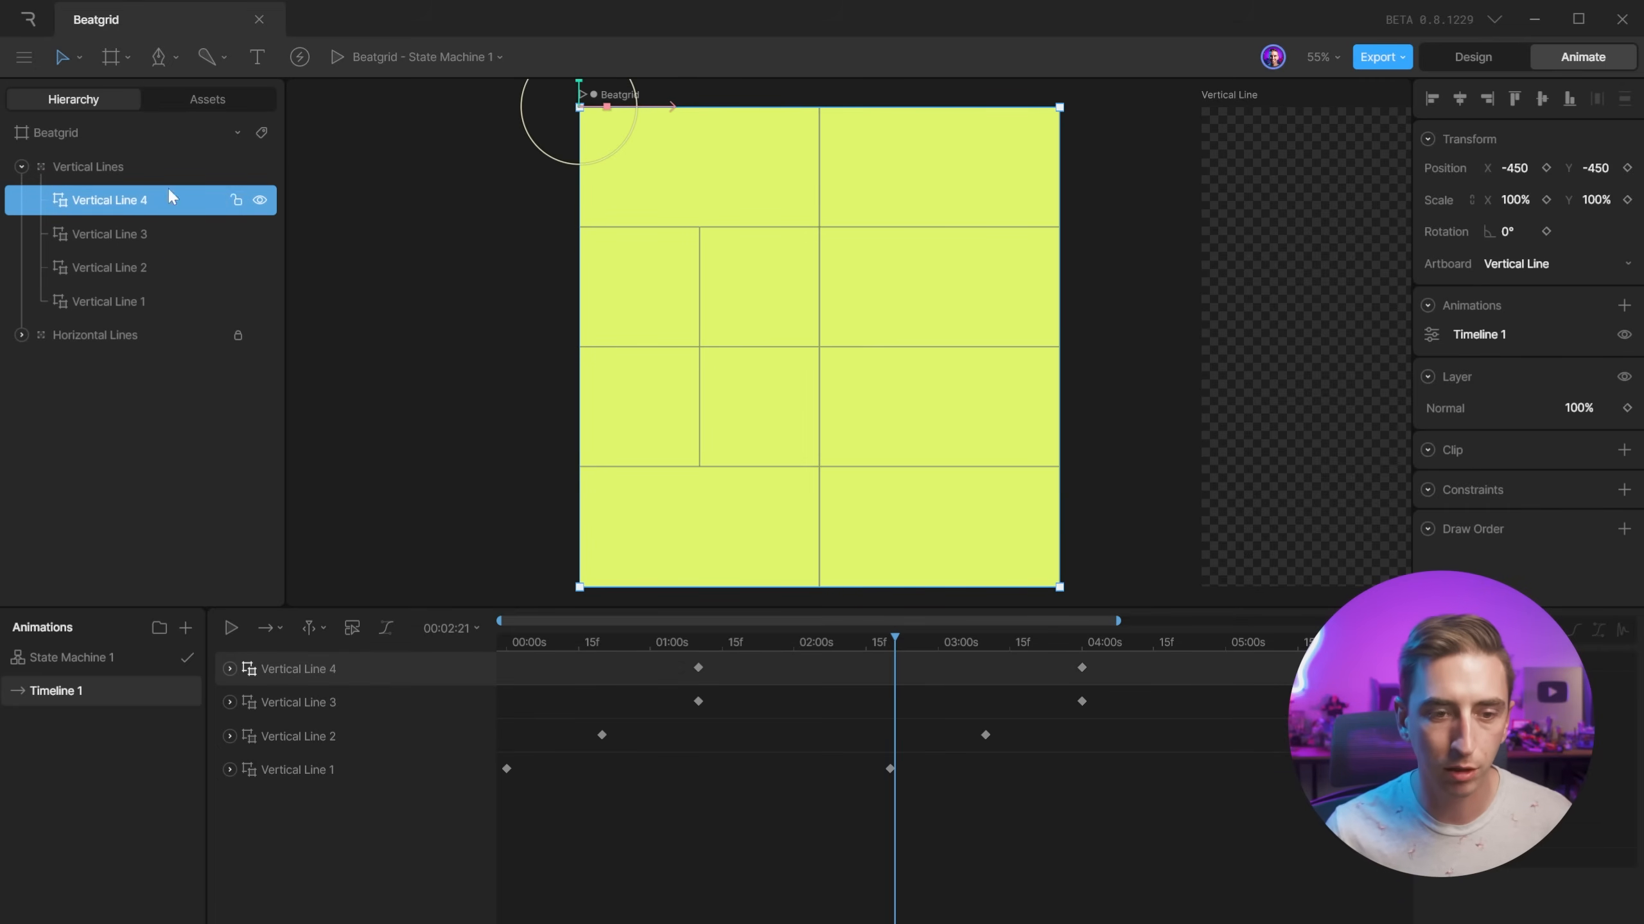
# Shift both Vertical Line 4 keyframes forward by 20 frames.
pyautogui.click(298, 668)
pyautogui.click(299, 671)
pyautogui.hotkey('shift', 'Right')
pyautogui.hotkey('shift', 'Right')
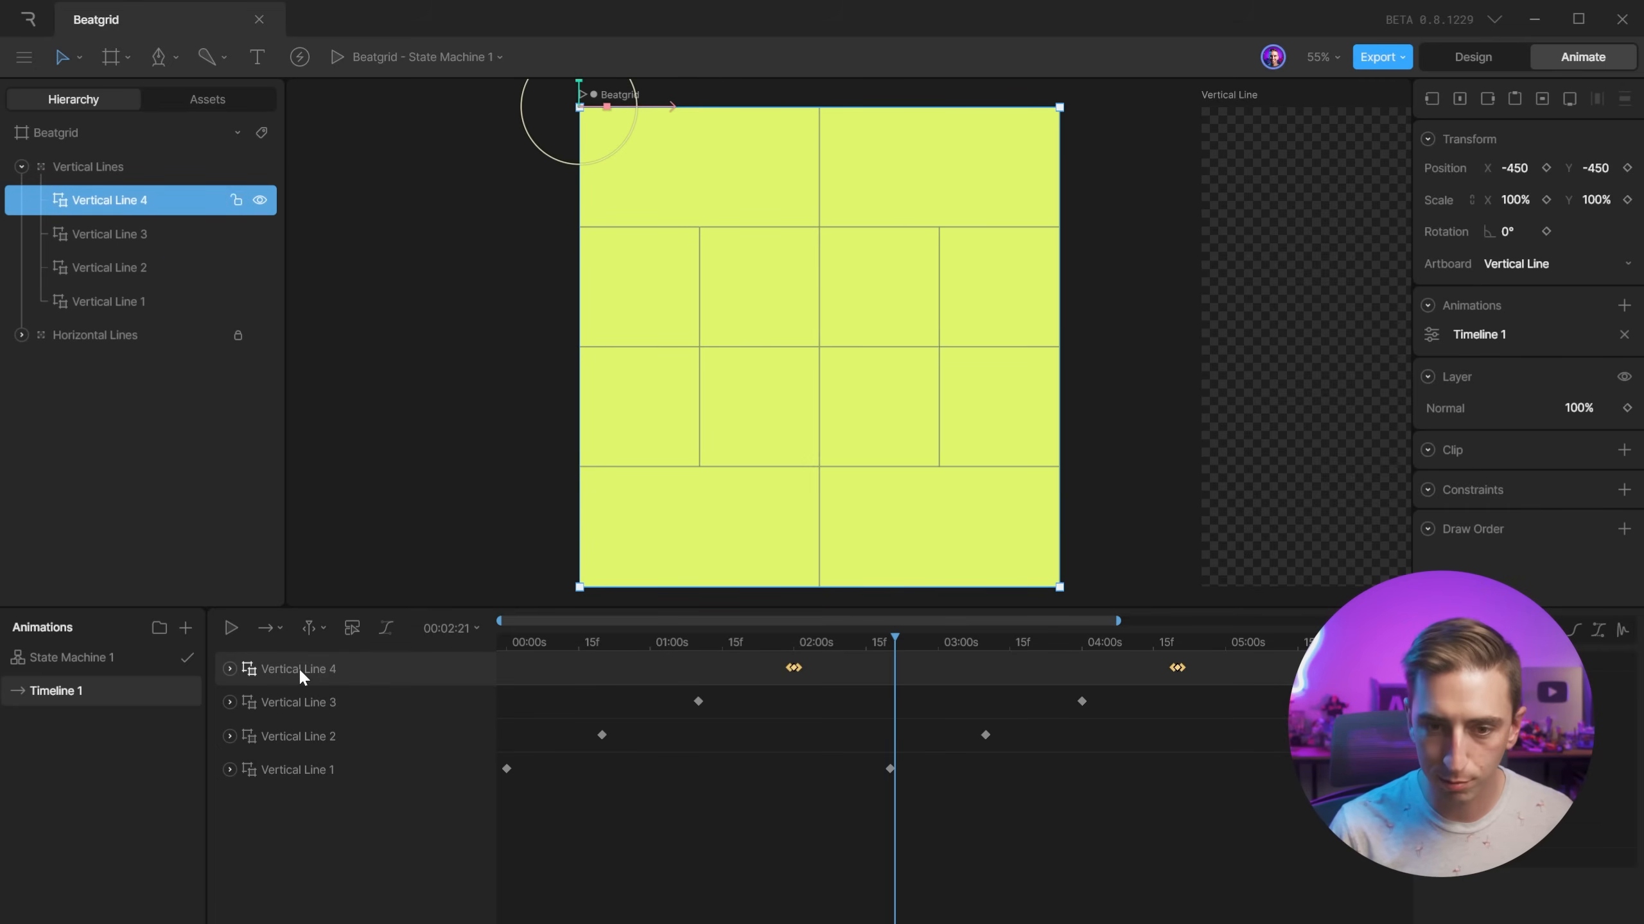
# Enable a work area on Timeline 1 spanning 00:02:00 to 00:02:20, then preview that range.
pyautogui.click(972, 684)
pyautogui.moveTo(895, 641); pyautogui.dragTo(793, 723)
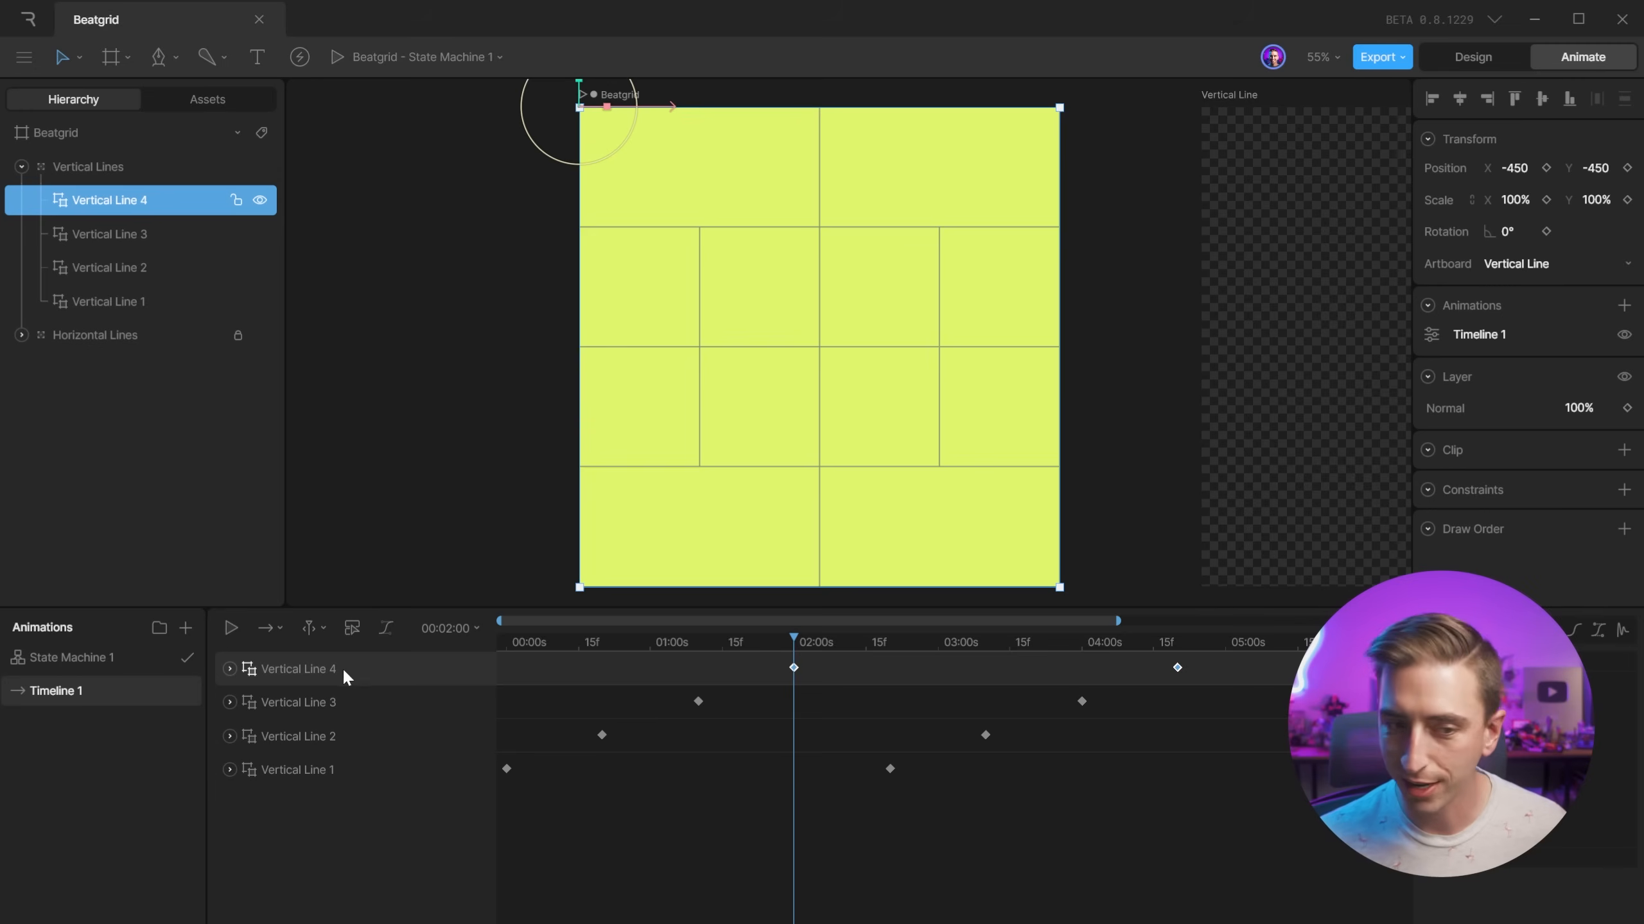
pyautogui.click(280, 630)
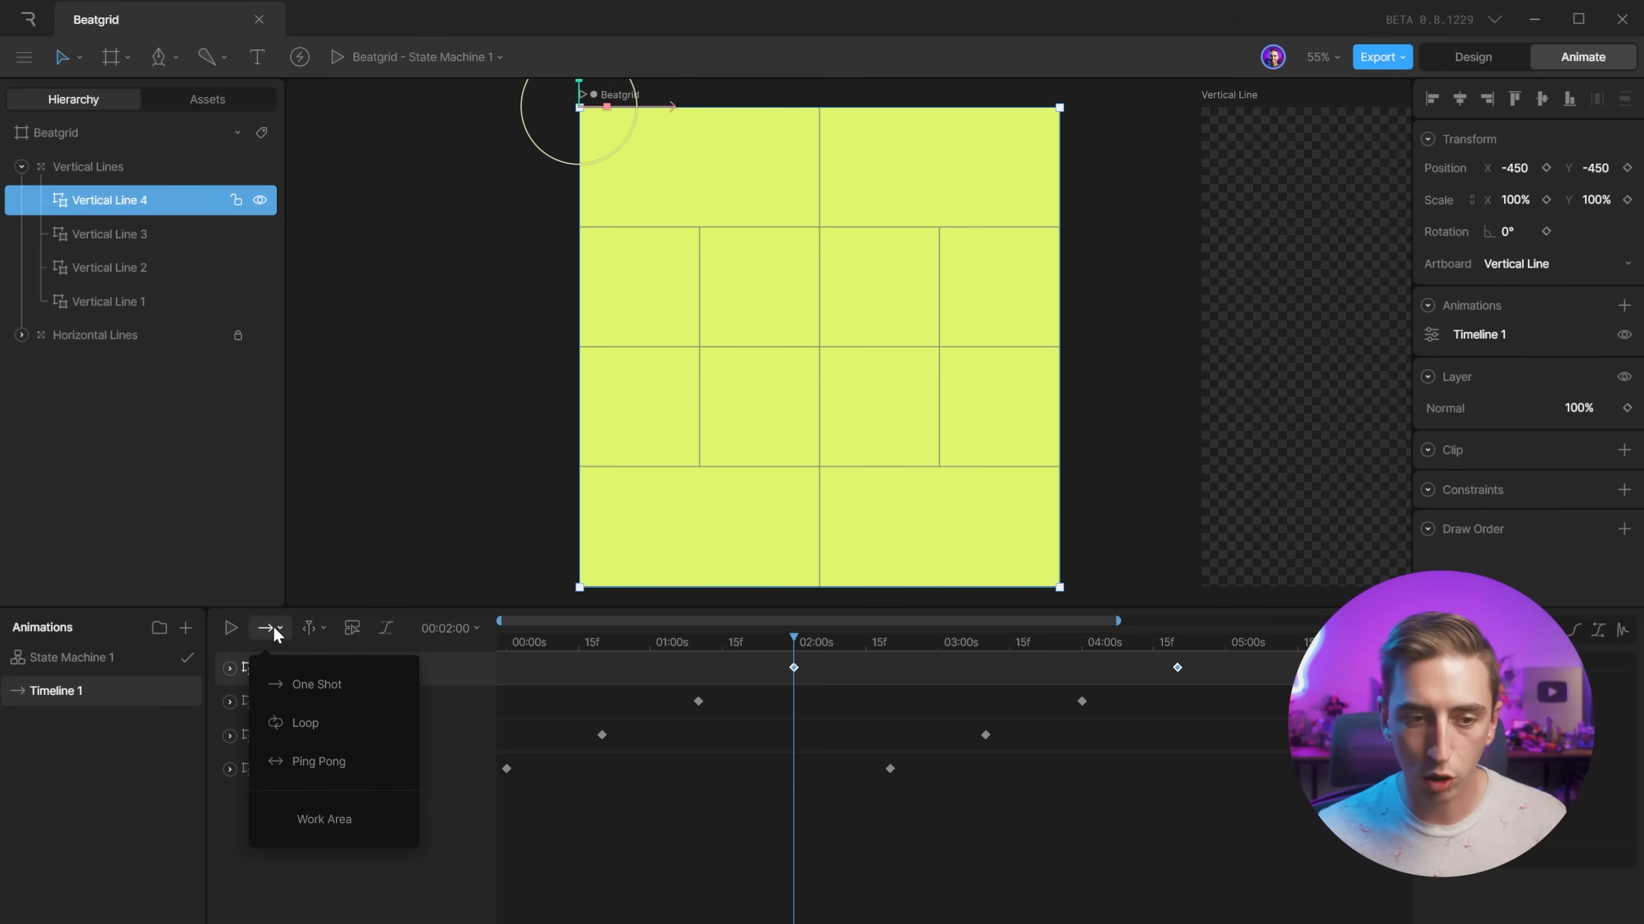
pyautogui.click(323, 819)
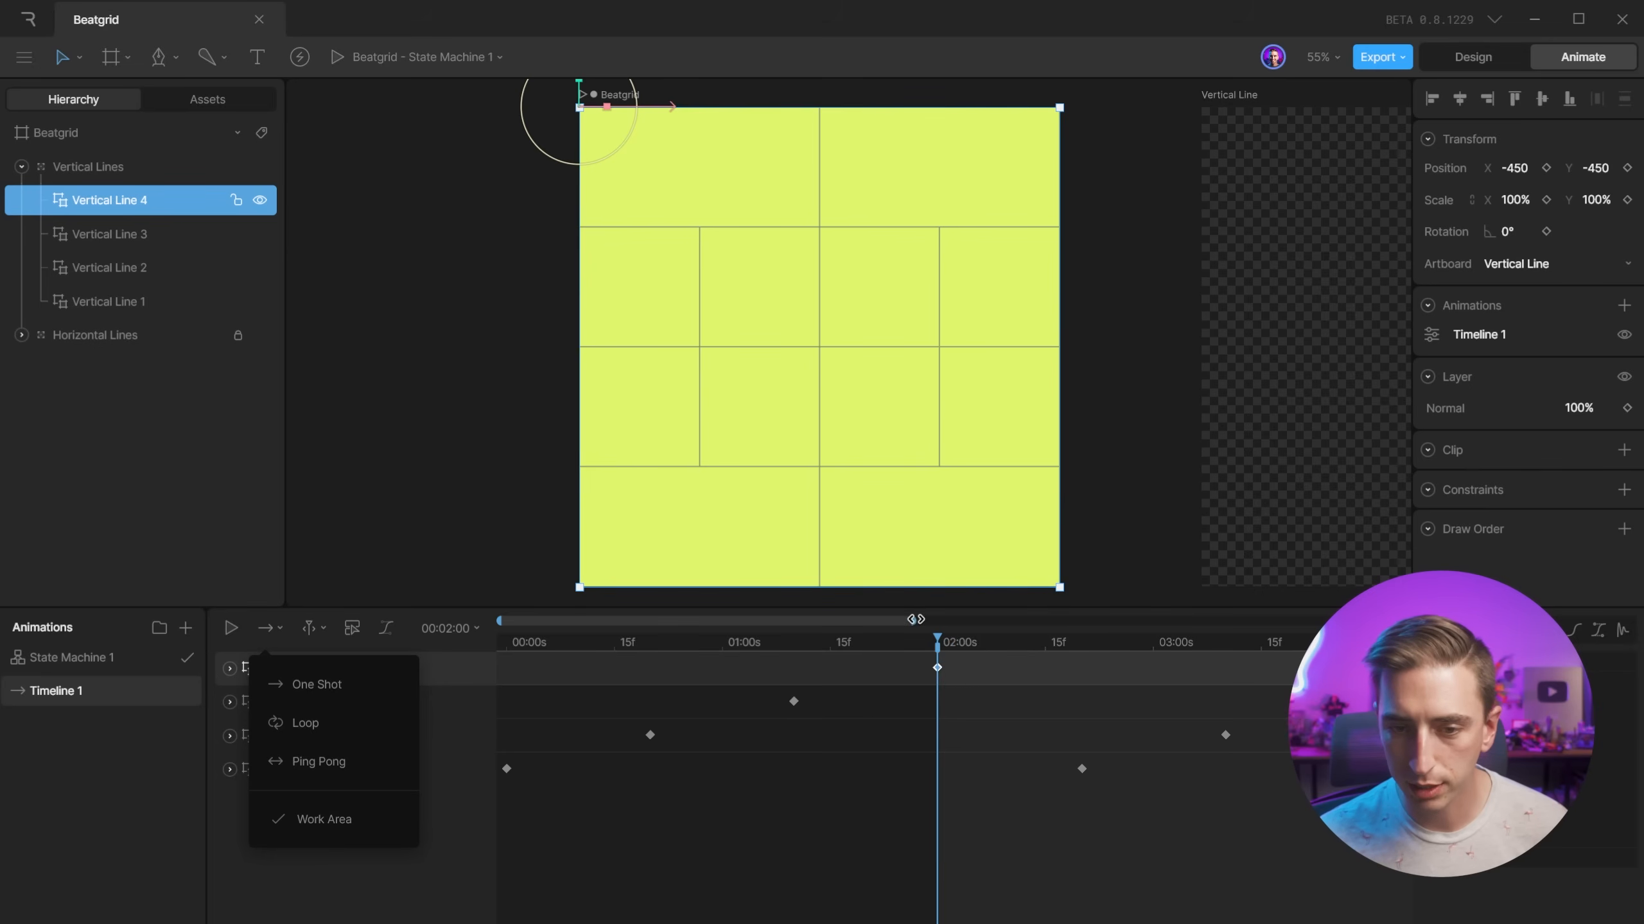
pyautogui.moveTo(913, 621); pyautogui.dragTo(764, 728)
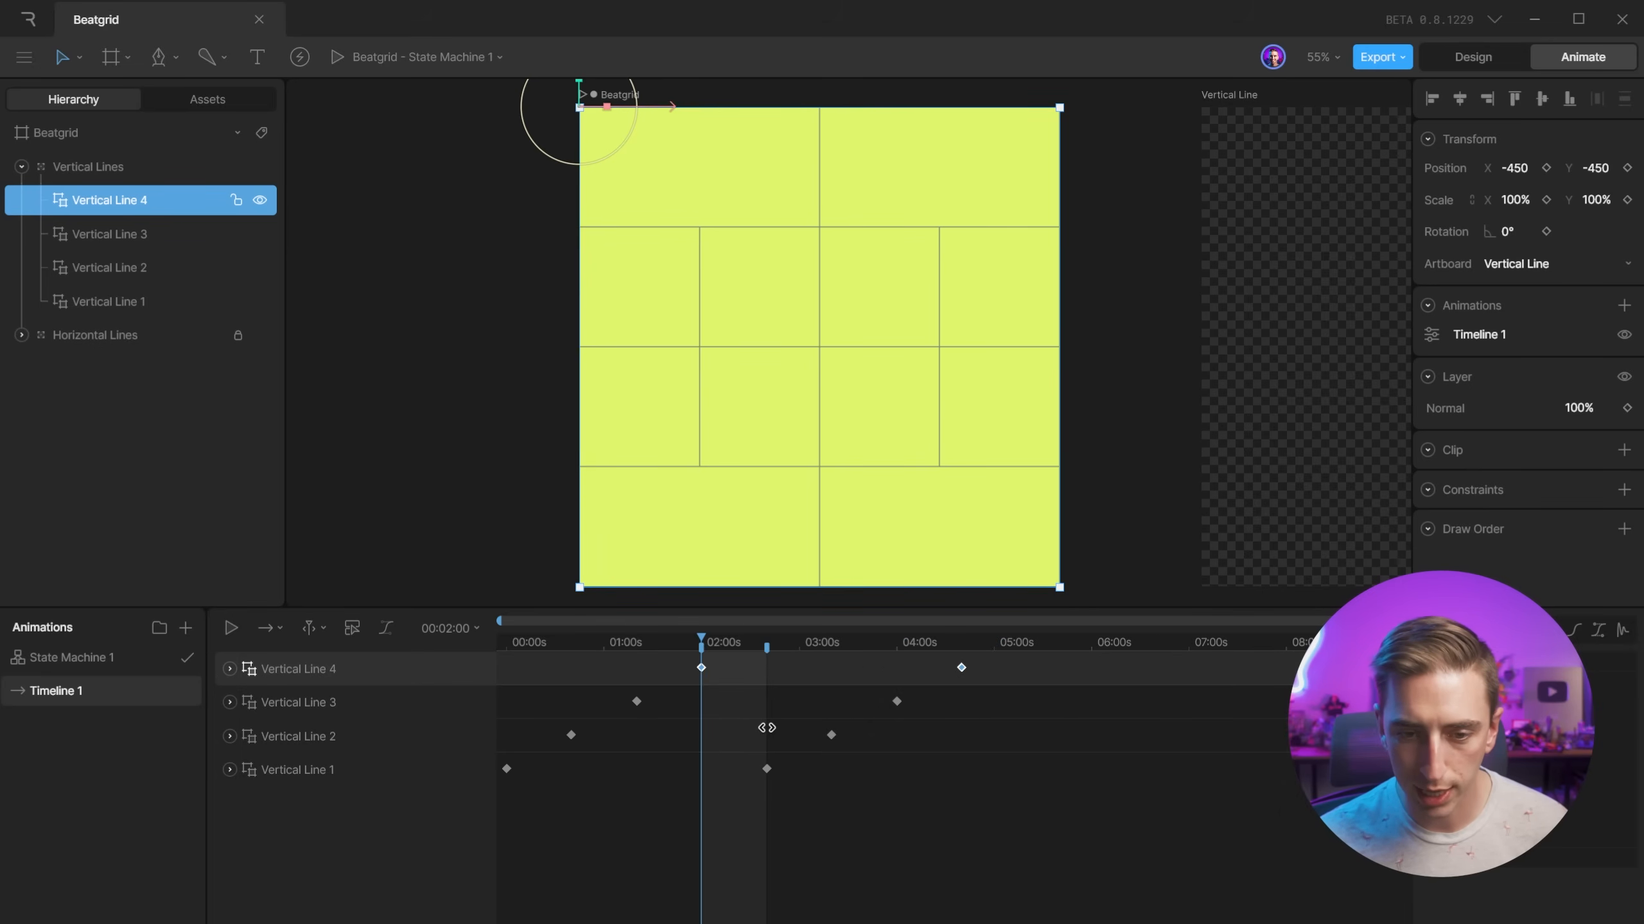
pyautogui.click(728, 724)
pyautogui.press('space')
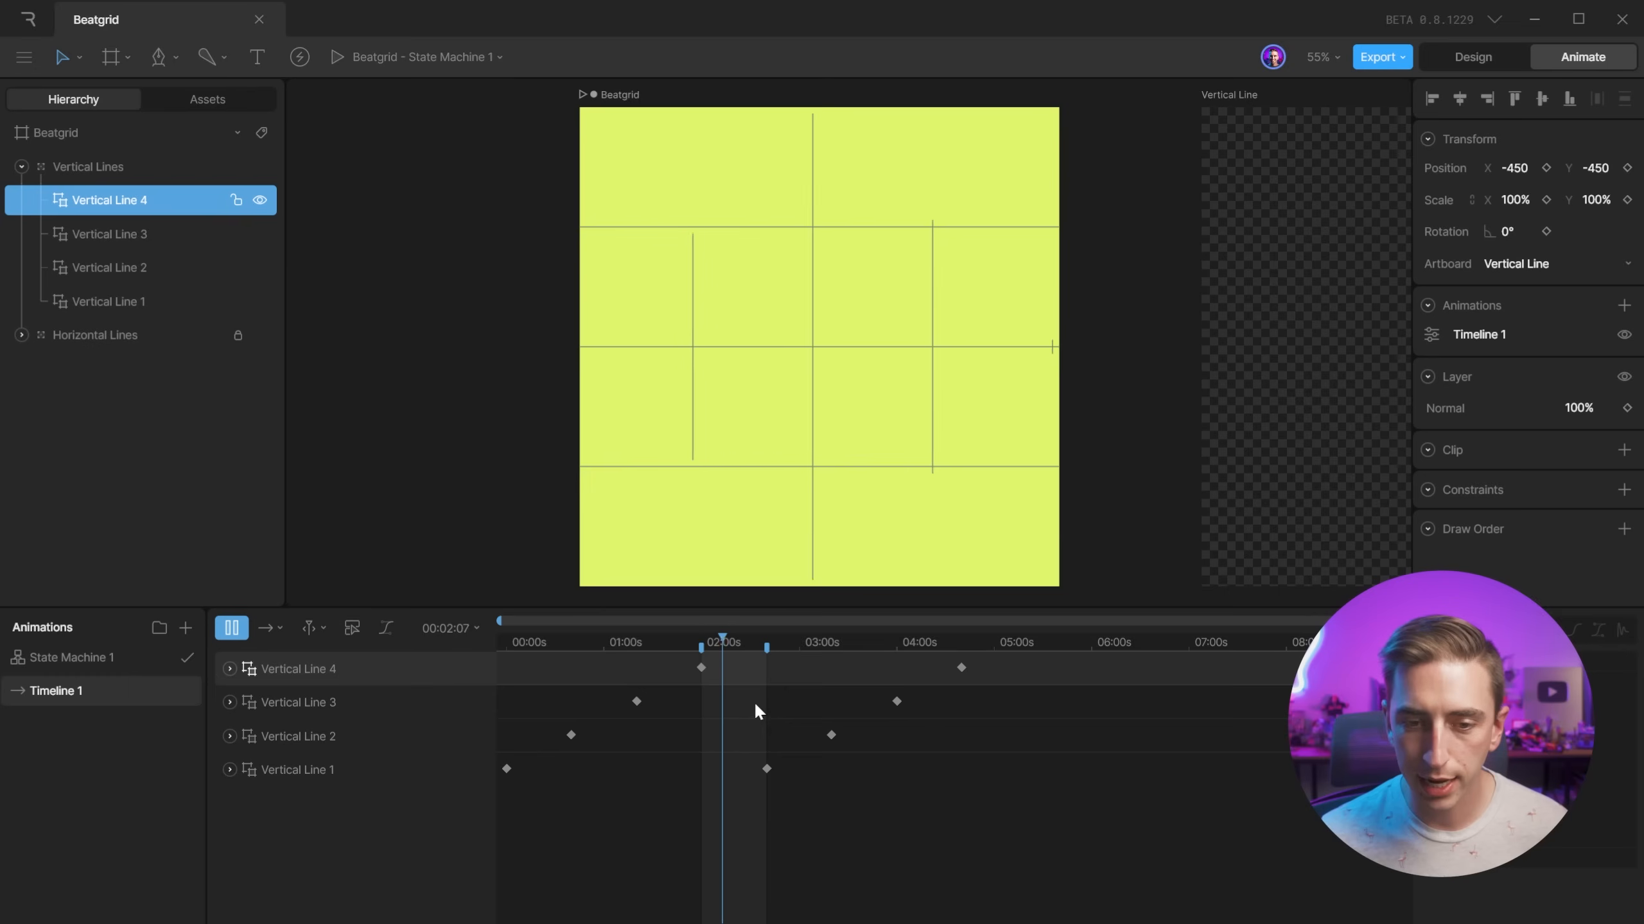
# Set the Beatgrid artboard's Timeline 1 to Loop and play back the work area.
pyautogui.moveTo(1415, 621); pyautogui.dragTo(1020, 622)
pyautogui.moveTo(961, 639); pyautogui.dragTo(844, 638)
pyautogui.press('space')
pyautogui.moveTo(499, 621); pyautogui.dragTo(650, 630)
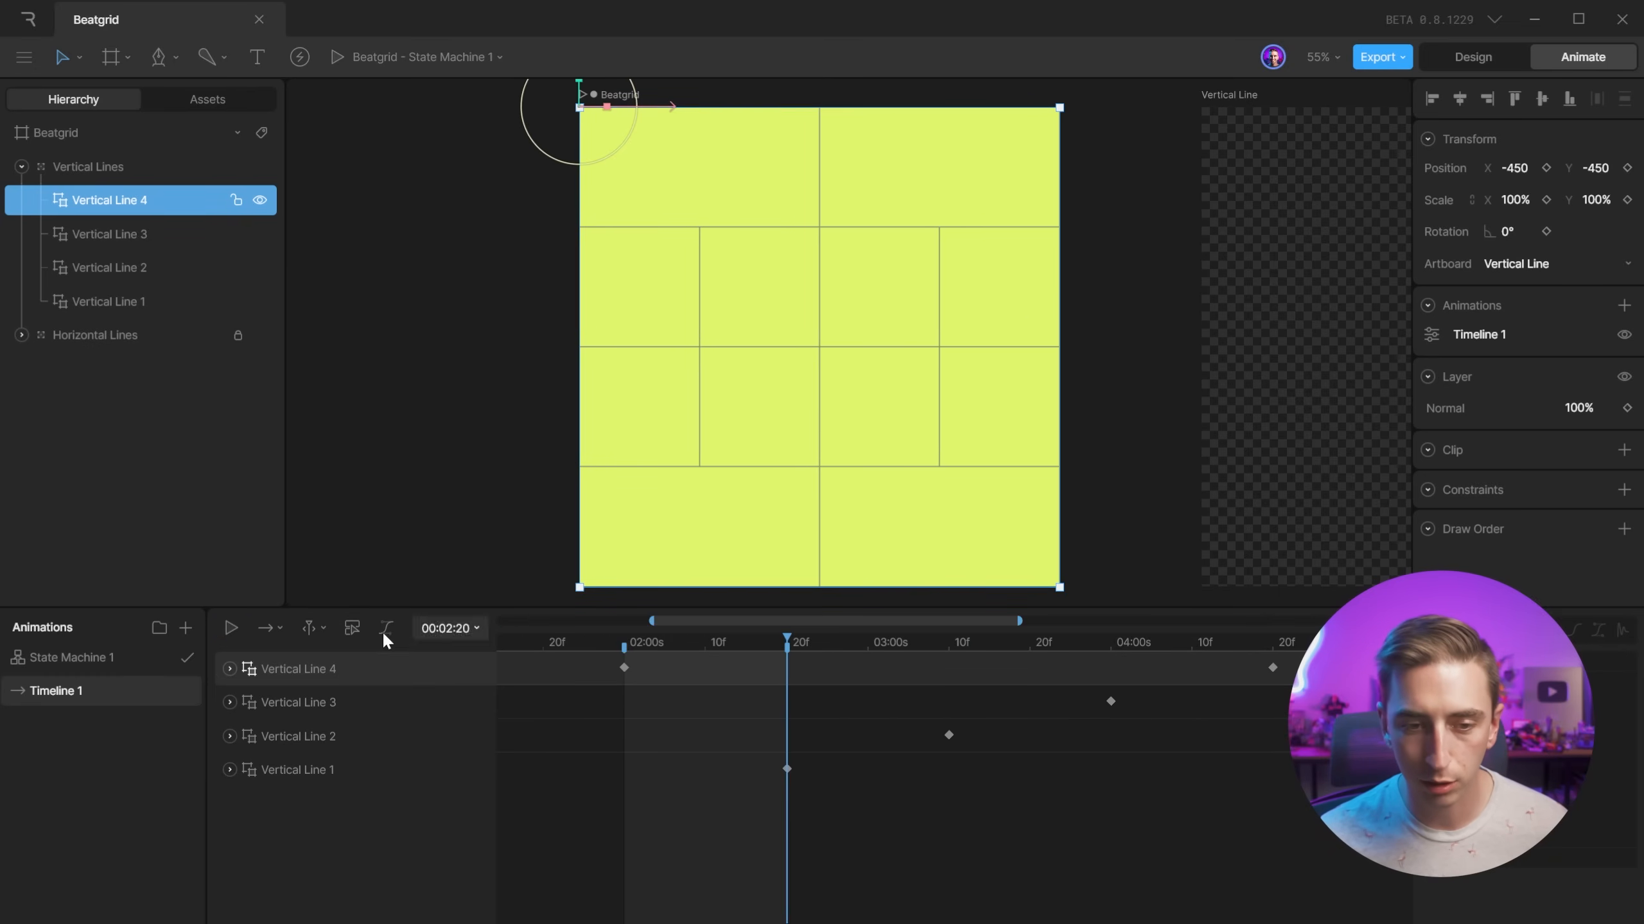
pyautogui.click(266, 628)
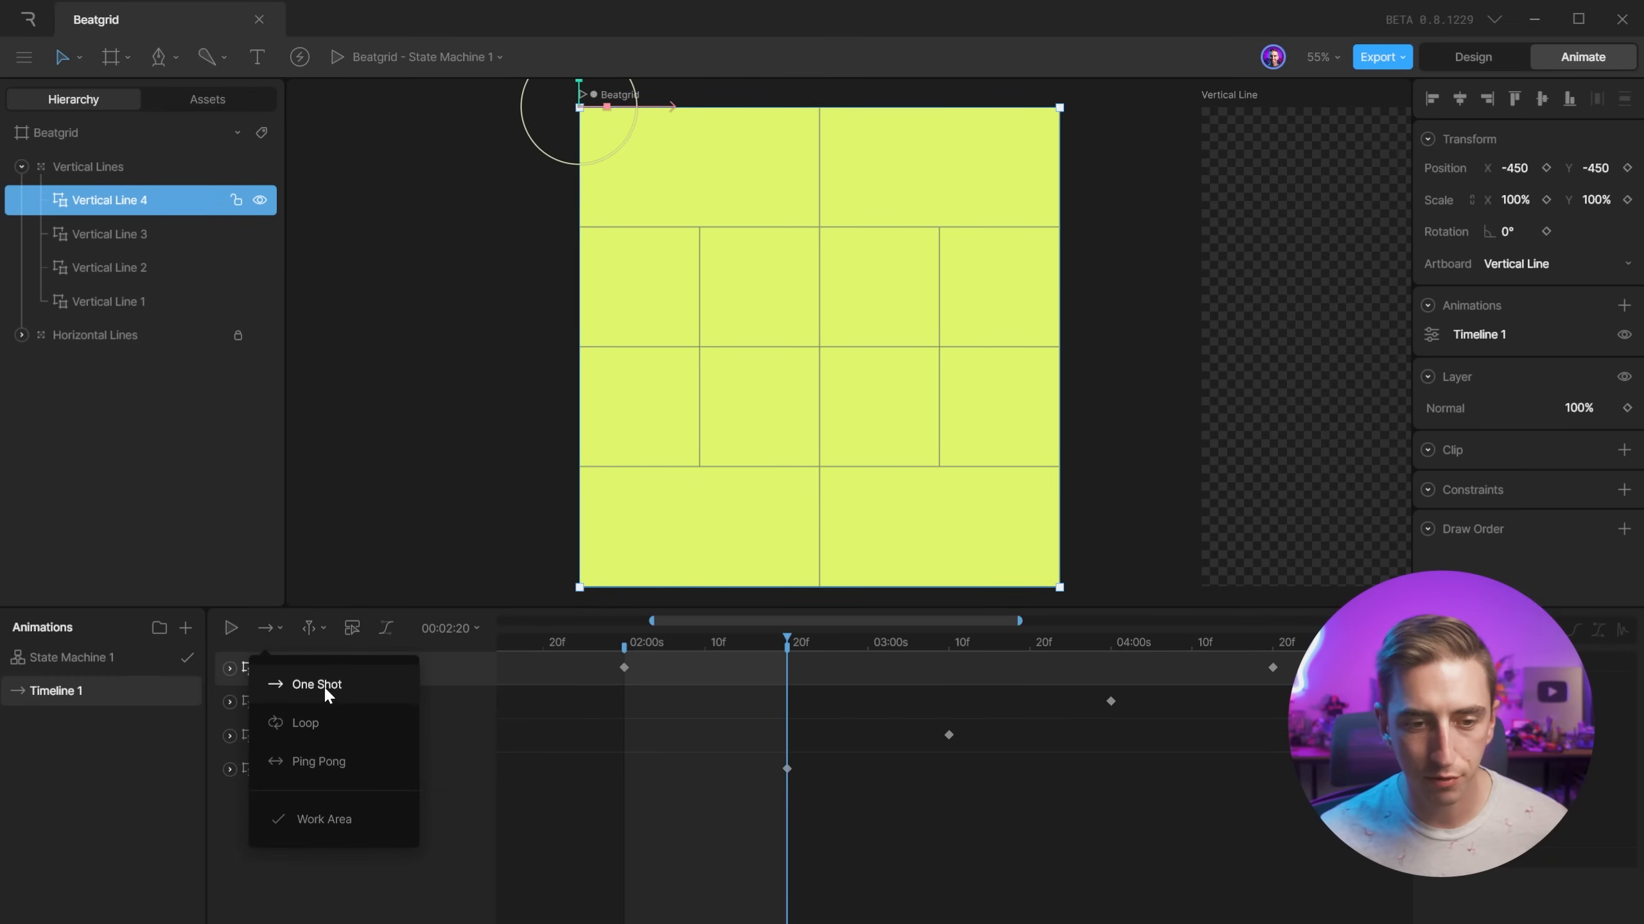
pyautogui.click(317, 722)
pyautogui.press('space')
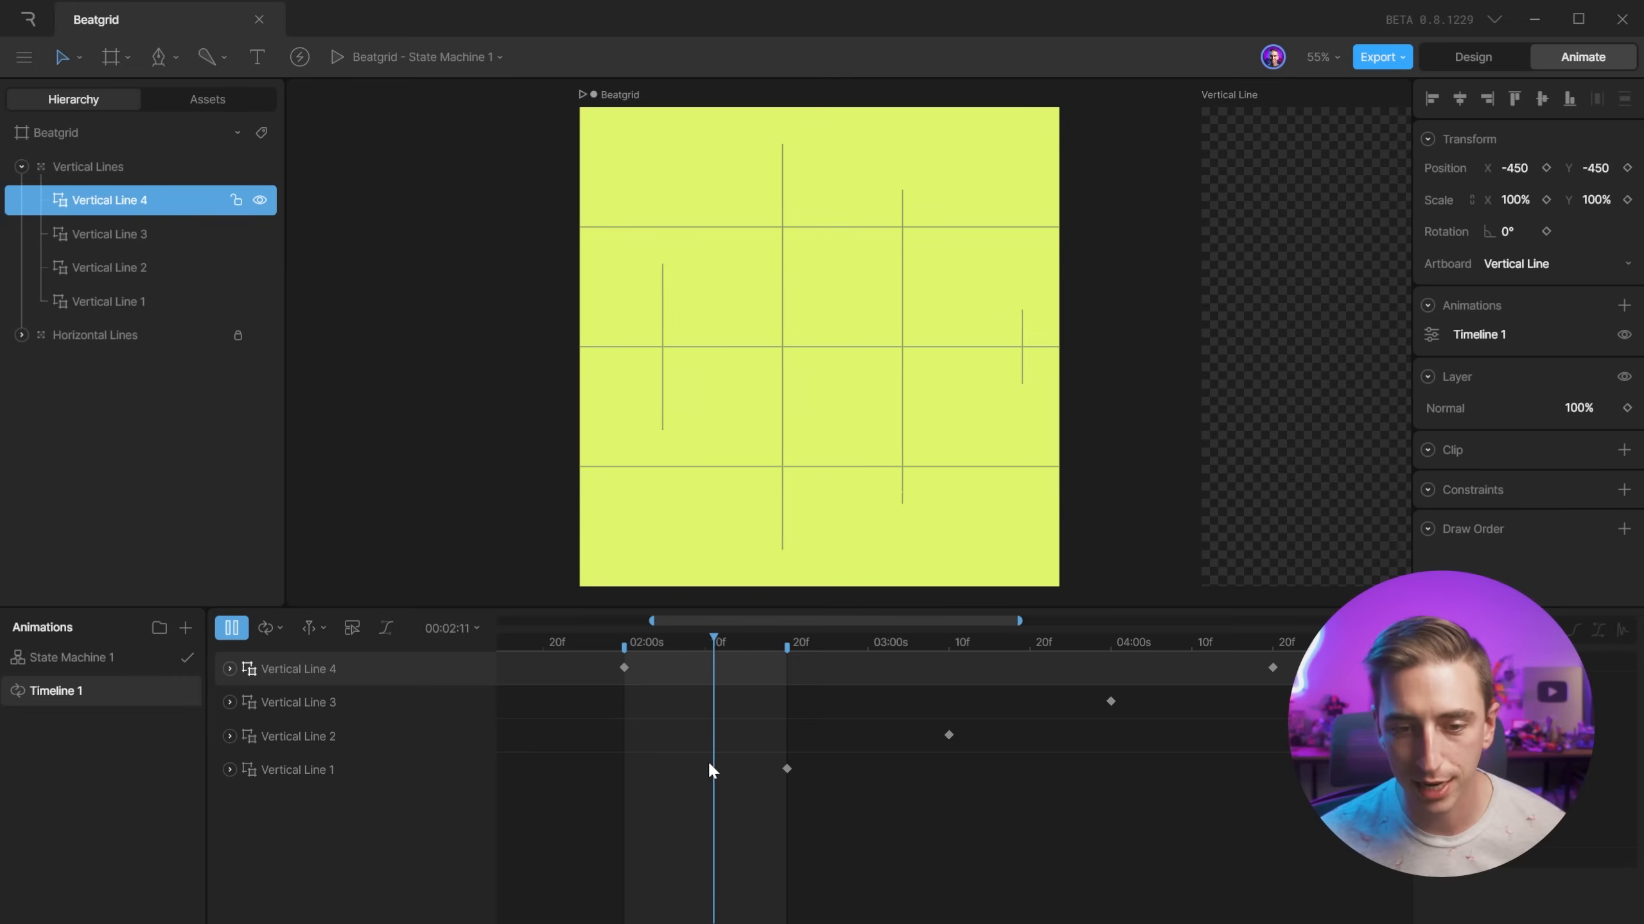
pyautogui.press('space')
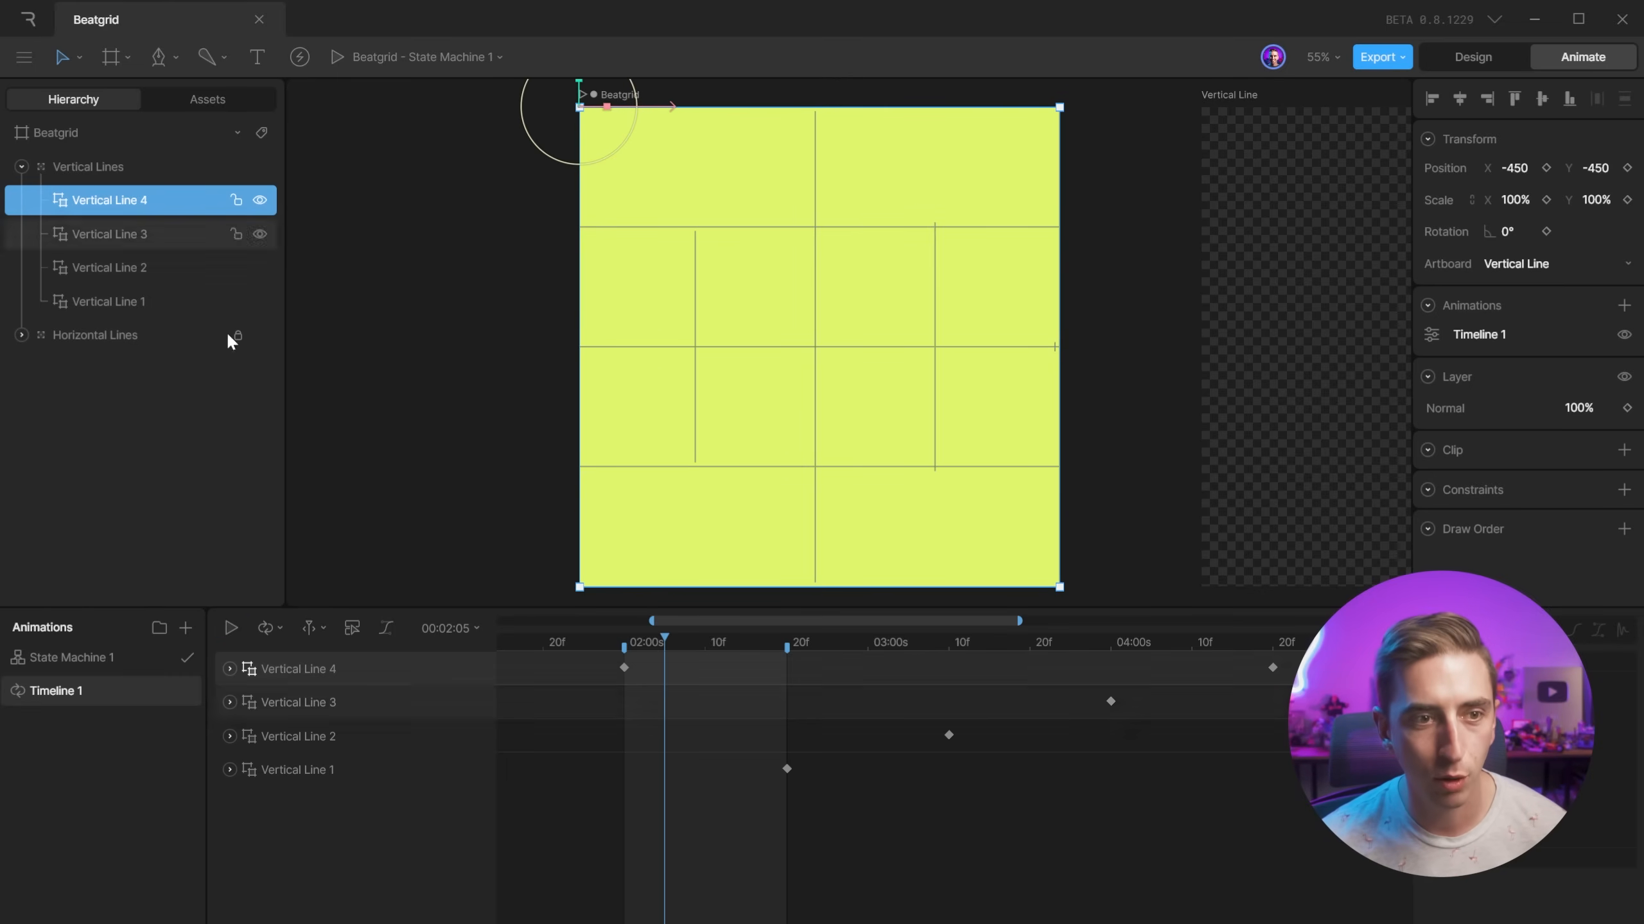
# Duplicate the Vertical Line artboard and place the copy directly below the original, at Y about 1071.
pyautogui.scroll(-4, 1019, 199)
pyautogui.moveTo(1258, 210); pyautogui.dragTo(947, 252)
pyautogui.click(832, 182)
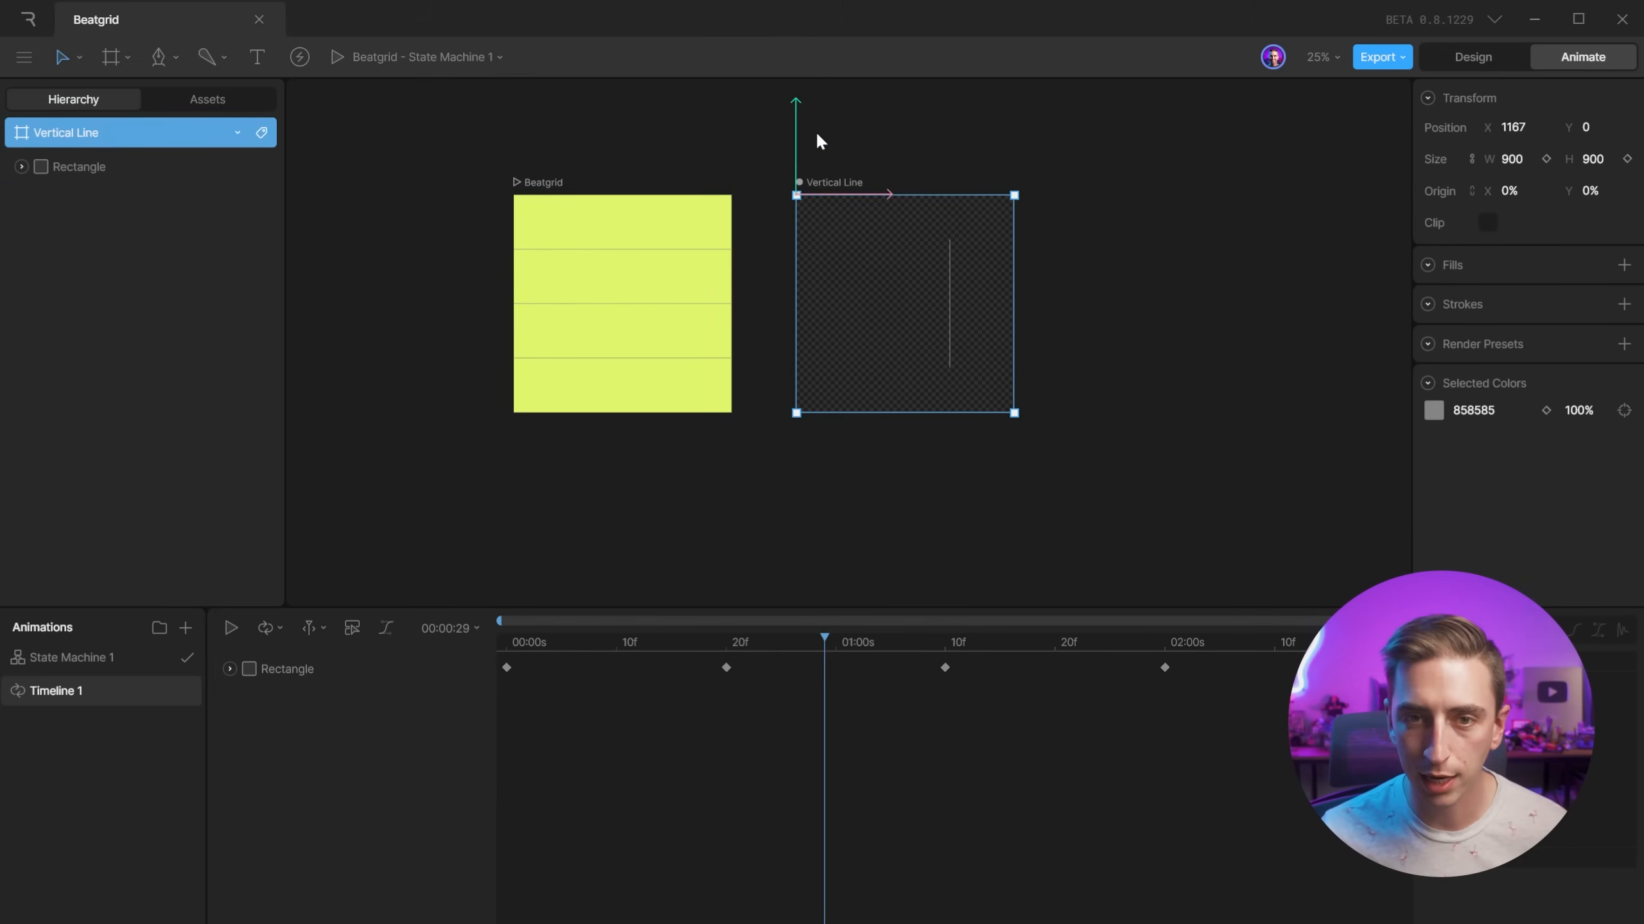
pyautogui.moveTo(795, 113); pyautogui.dragTo(806, 365)
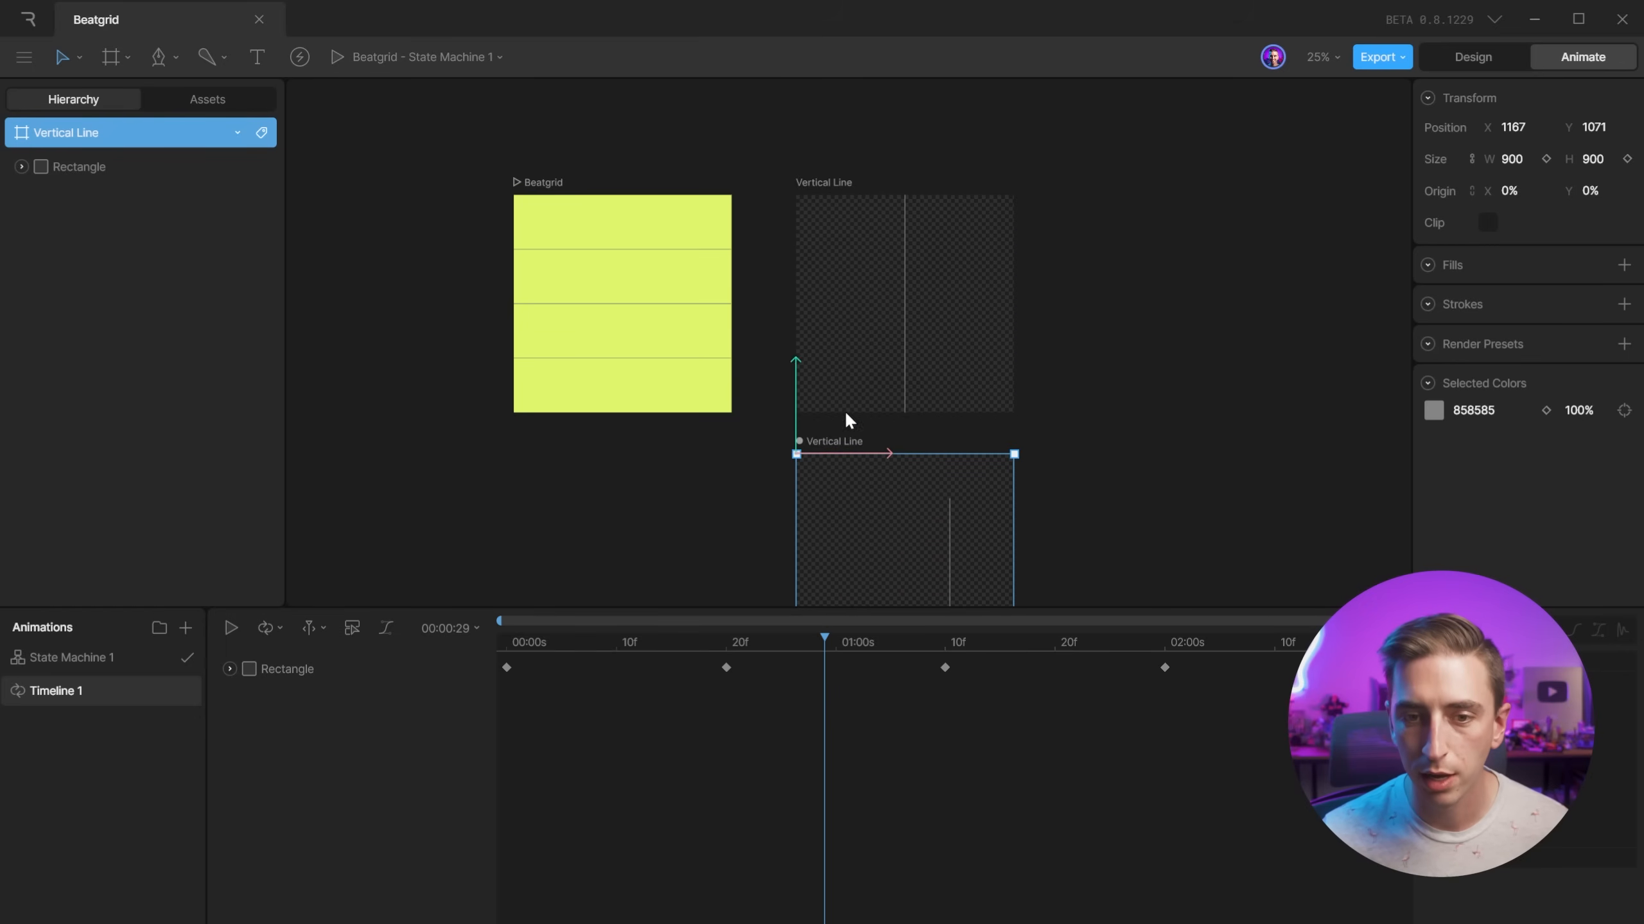
# Rename the duplicated artboard Circle Square.
pyautogui.doubleClick(836, 441)
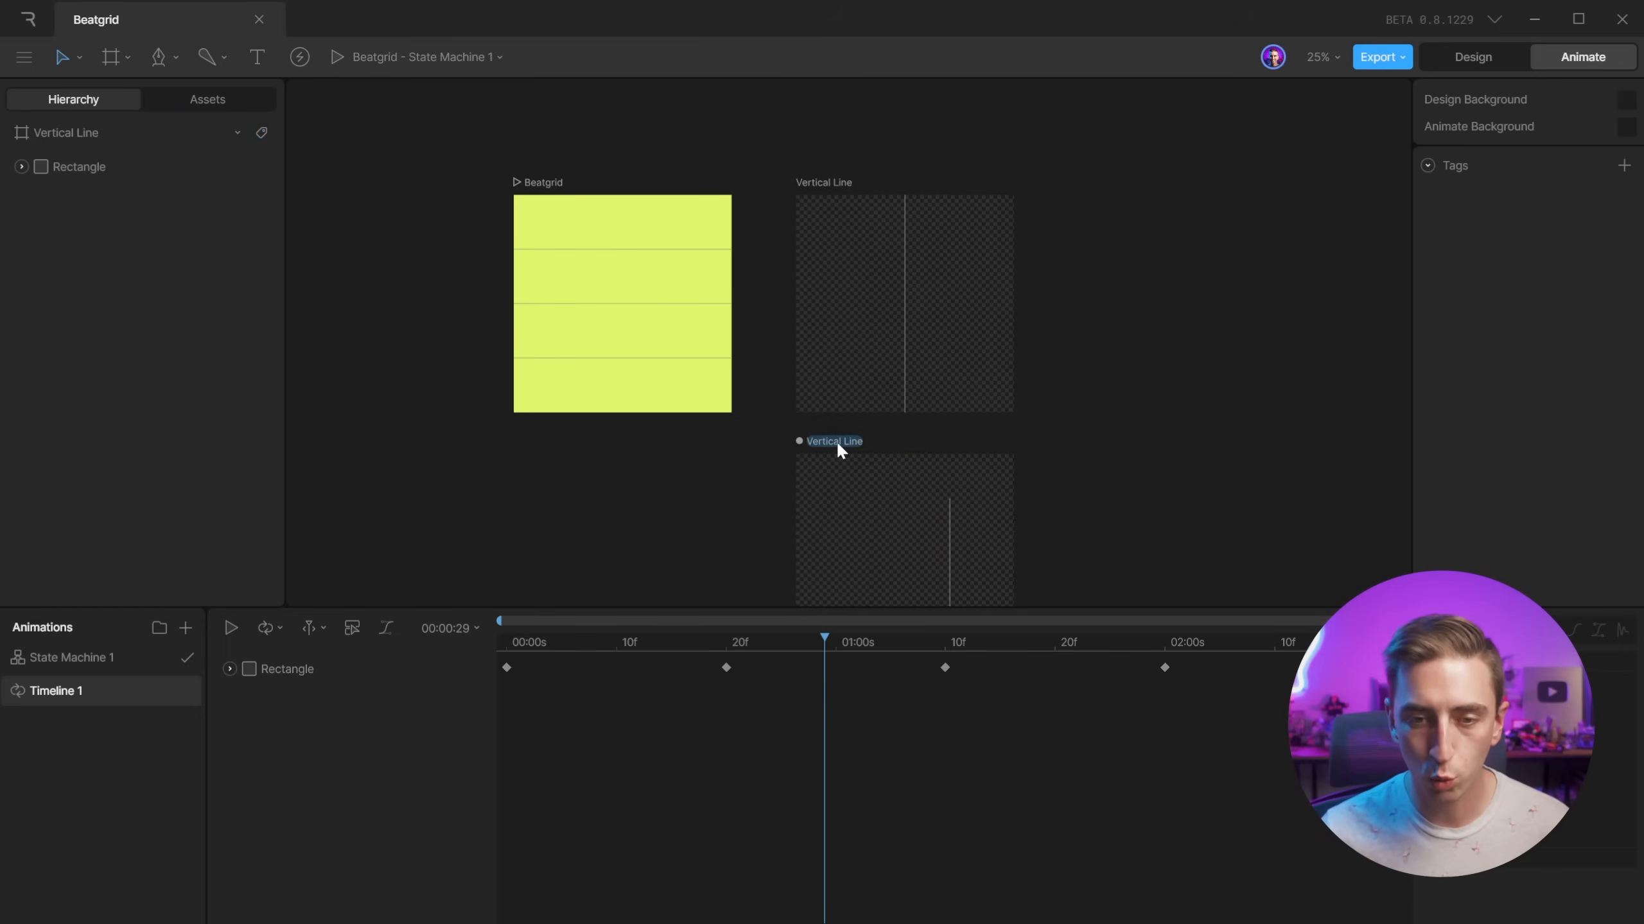
pyautogui.write('Circle Sq')
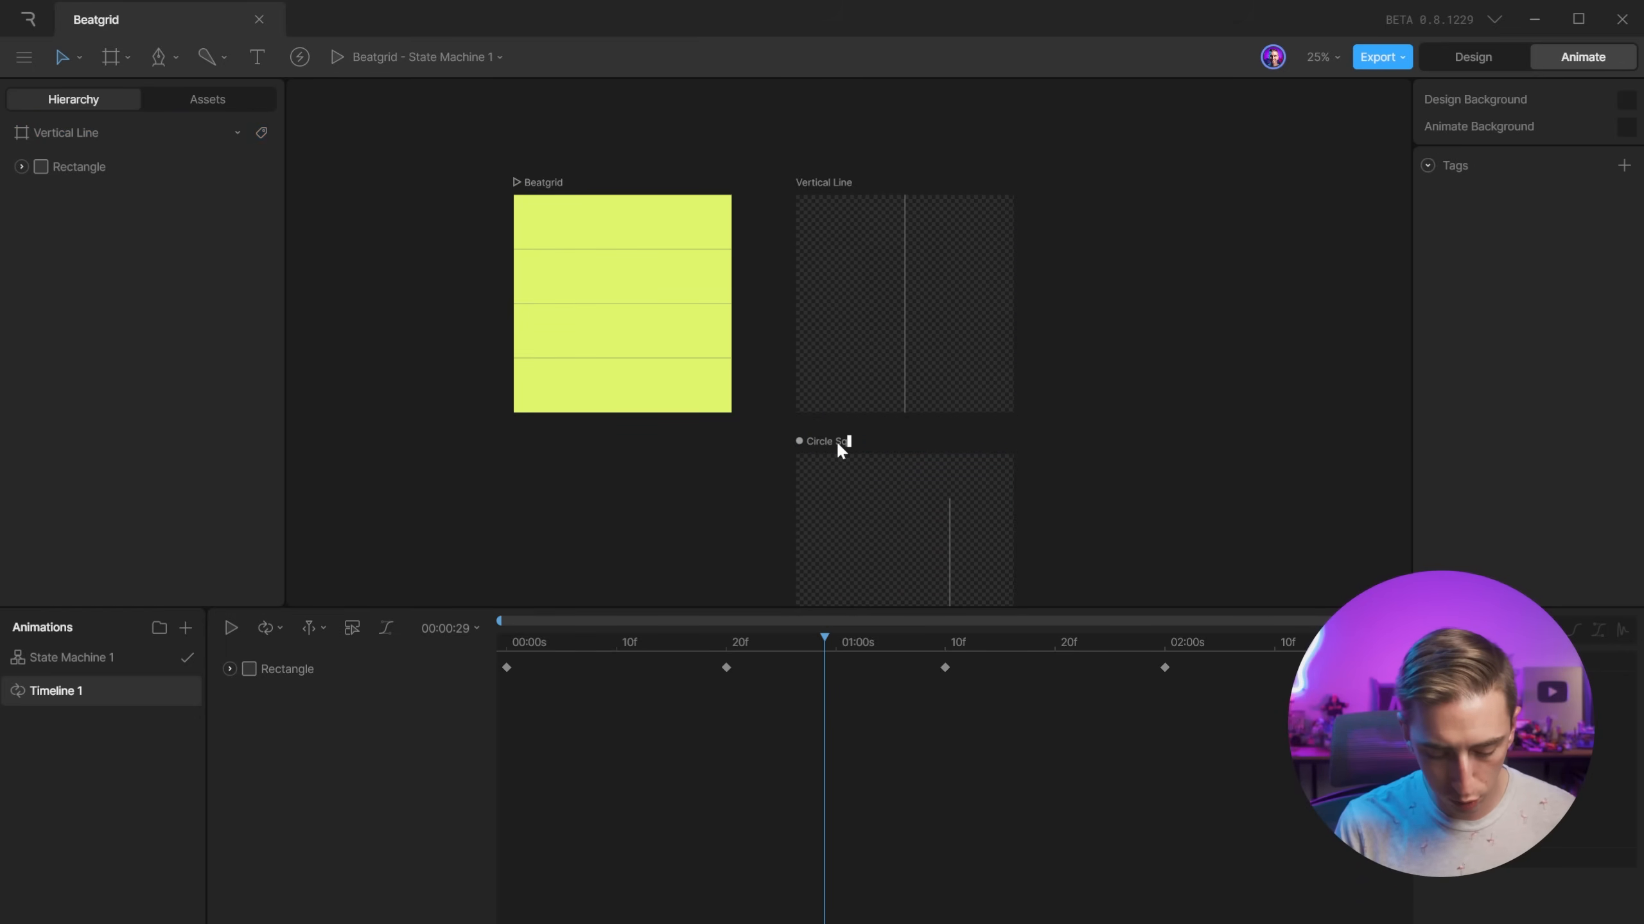
pyautogui.write('uare')
pyautogui.press('Return')
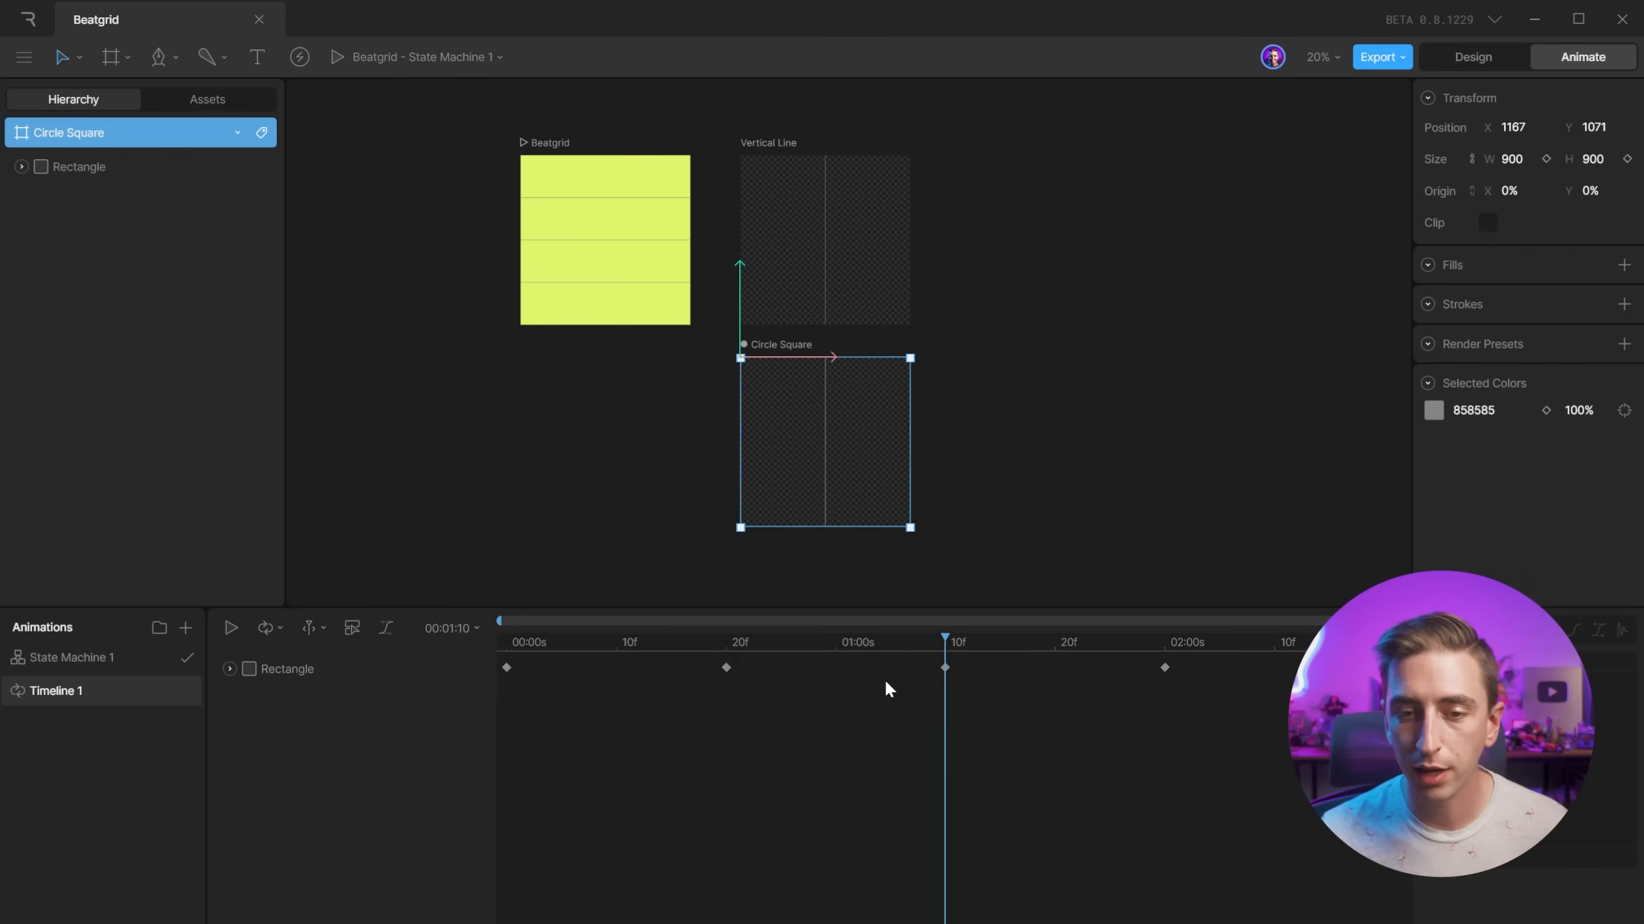
# Delete all of the rectangle's keyframes from Timeline 1 in the Circle Square artboard.
pyautogui.click(90, 167)
pyautogui.moveTo(931, 644); pyautogui.dragTo(337, 630)
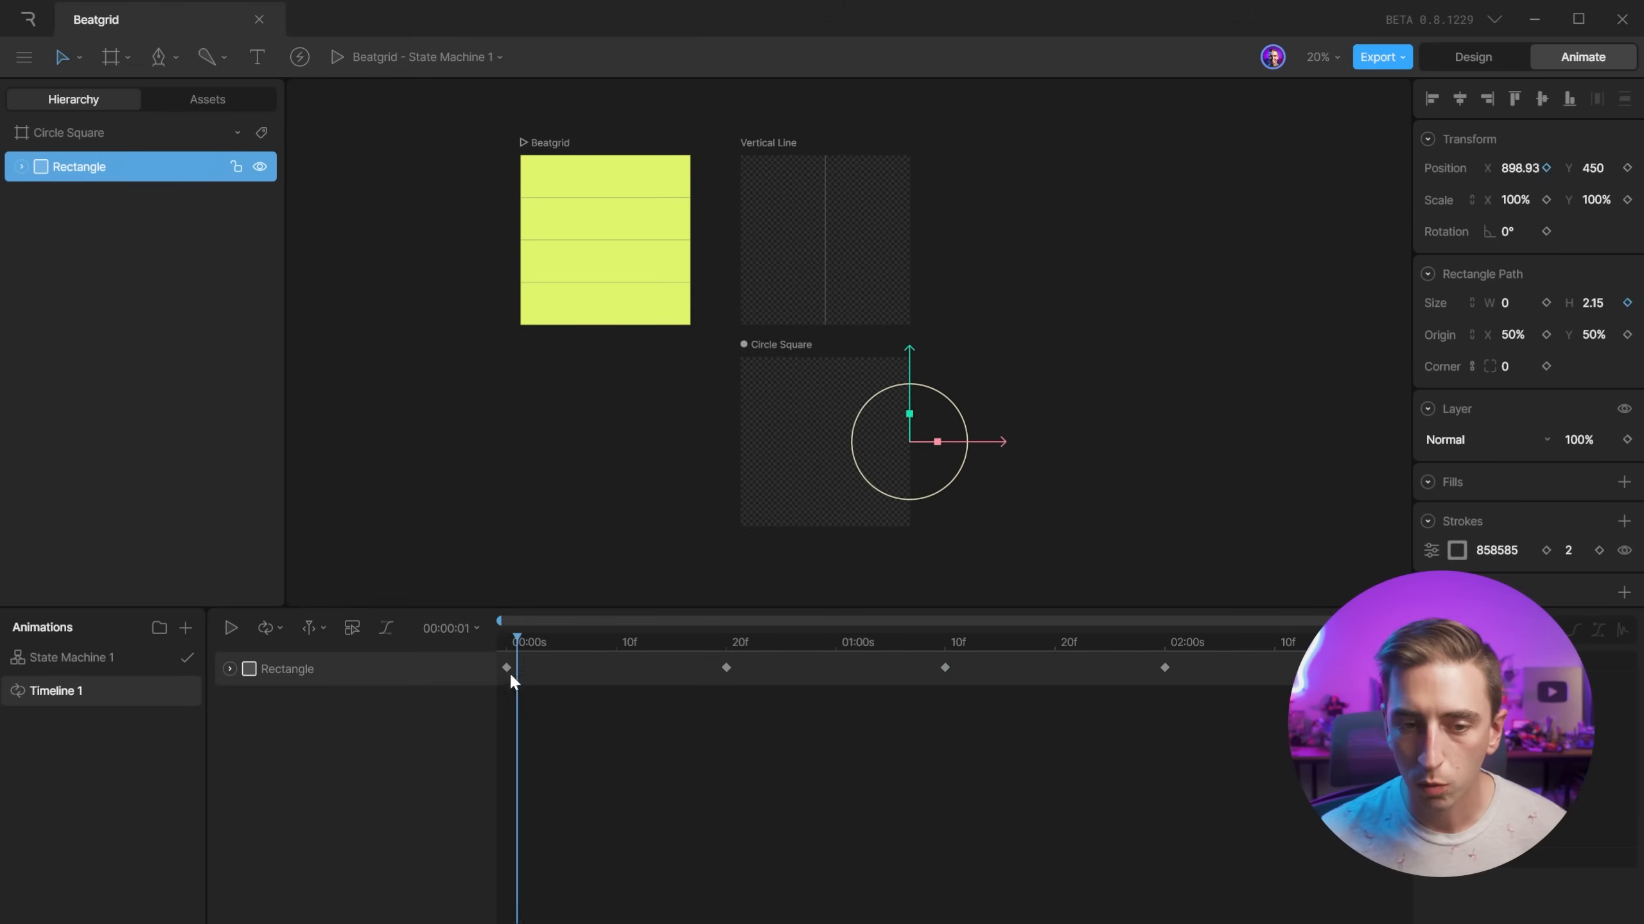
pyautogui.click(281, 673)
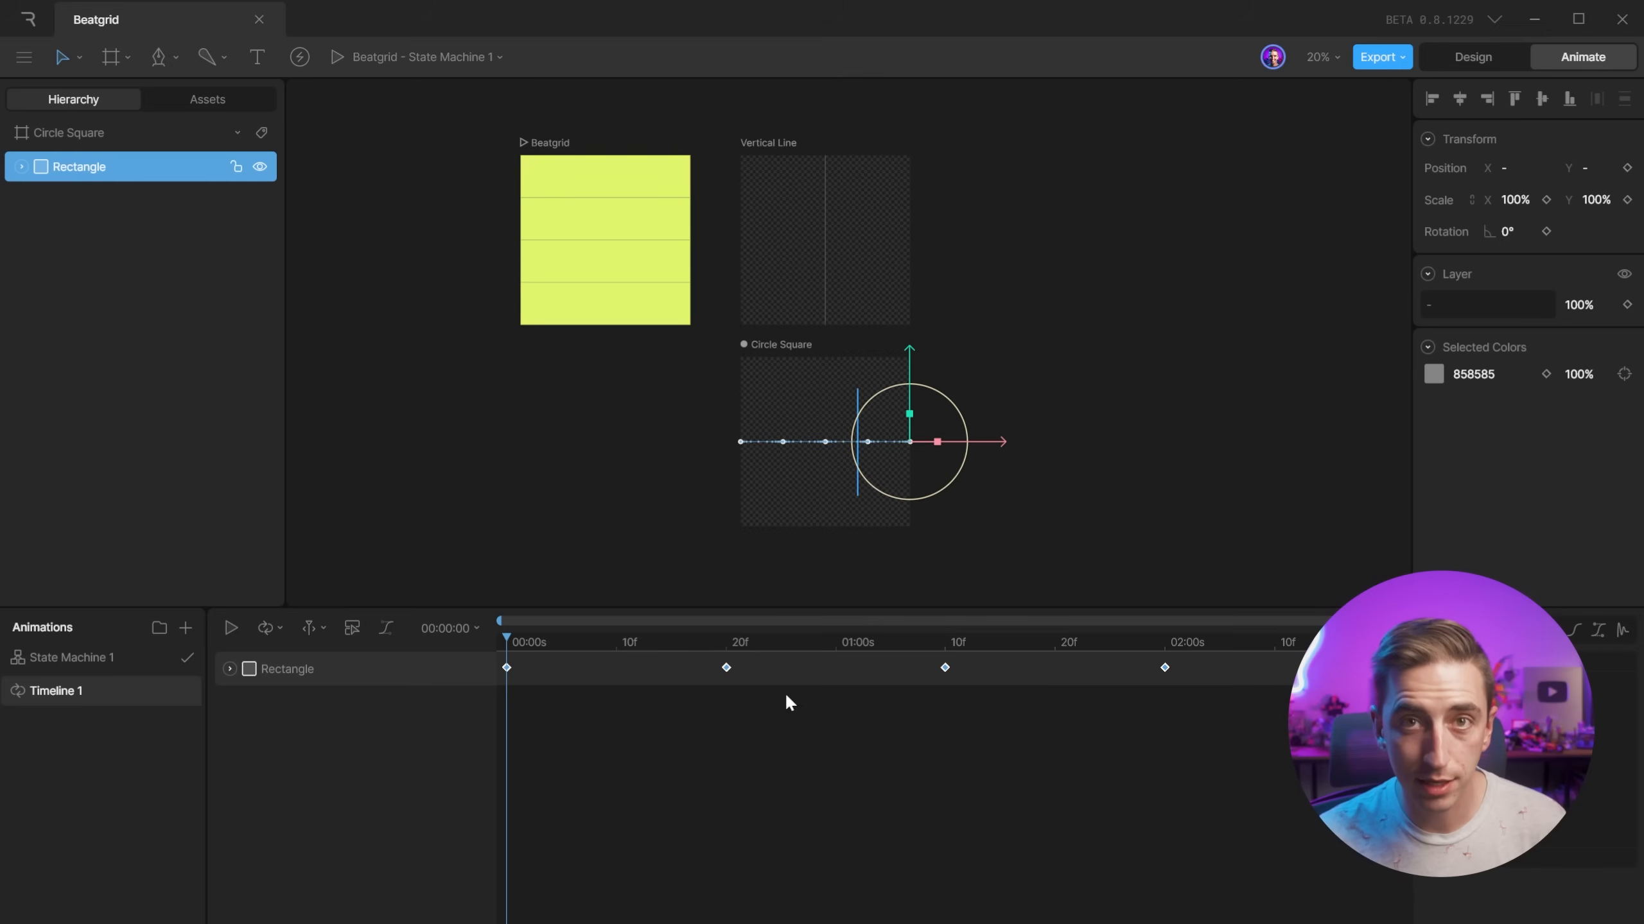
pyautogui.click(306, 702)
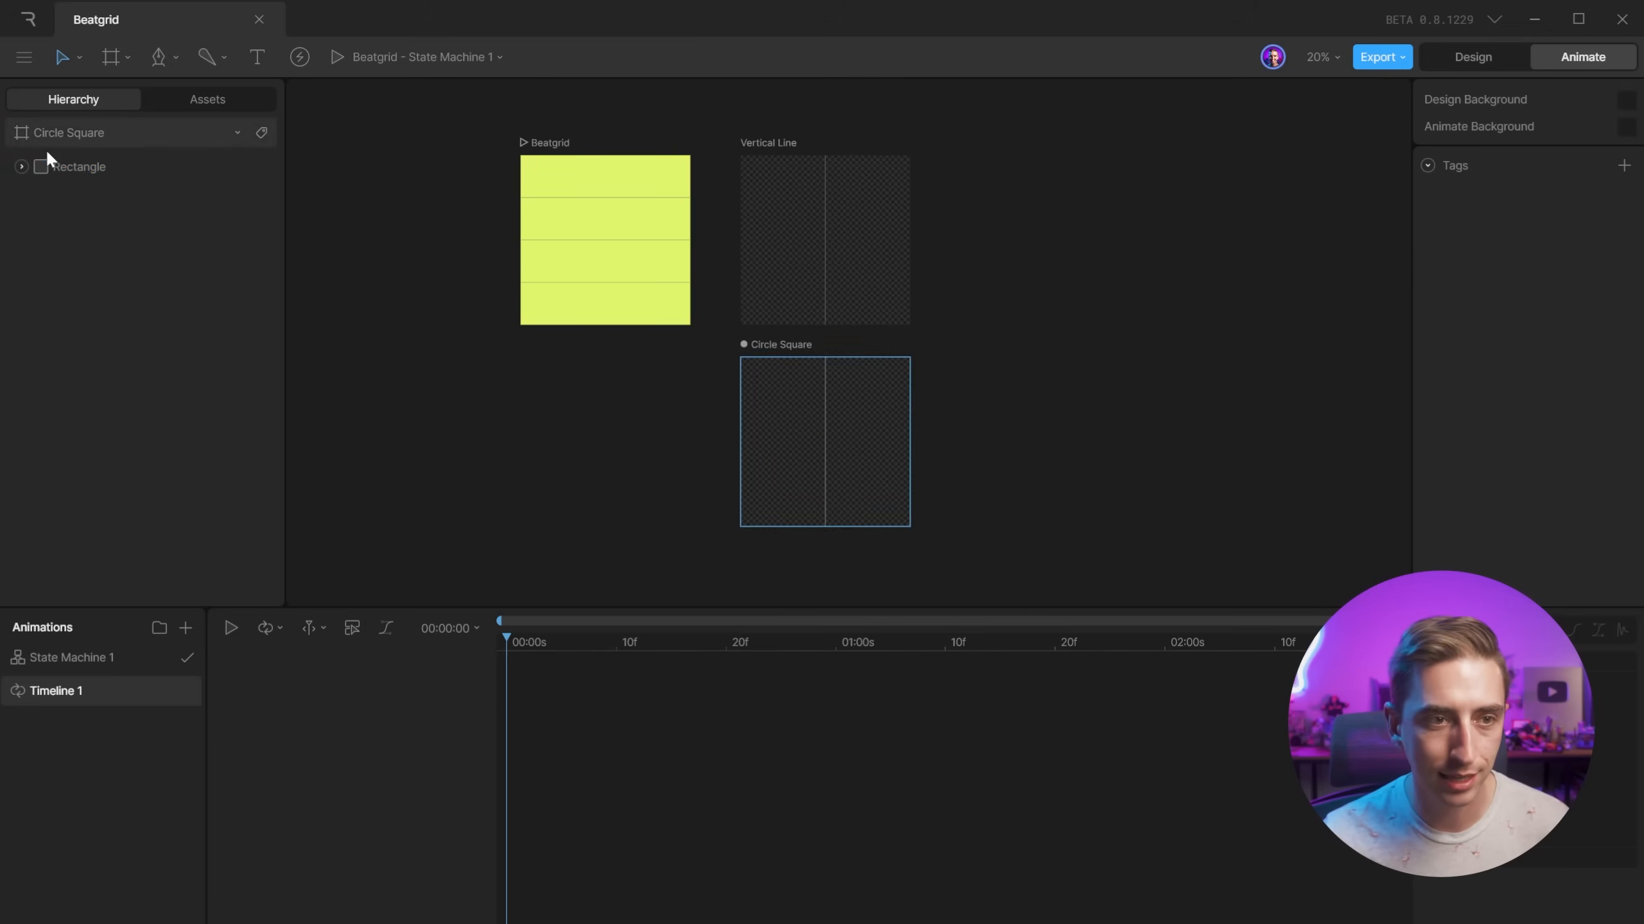
pyautogui.click(72, 169)
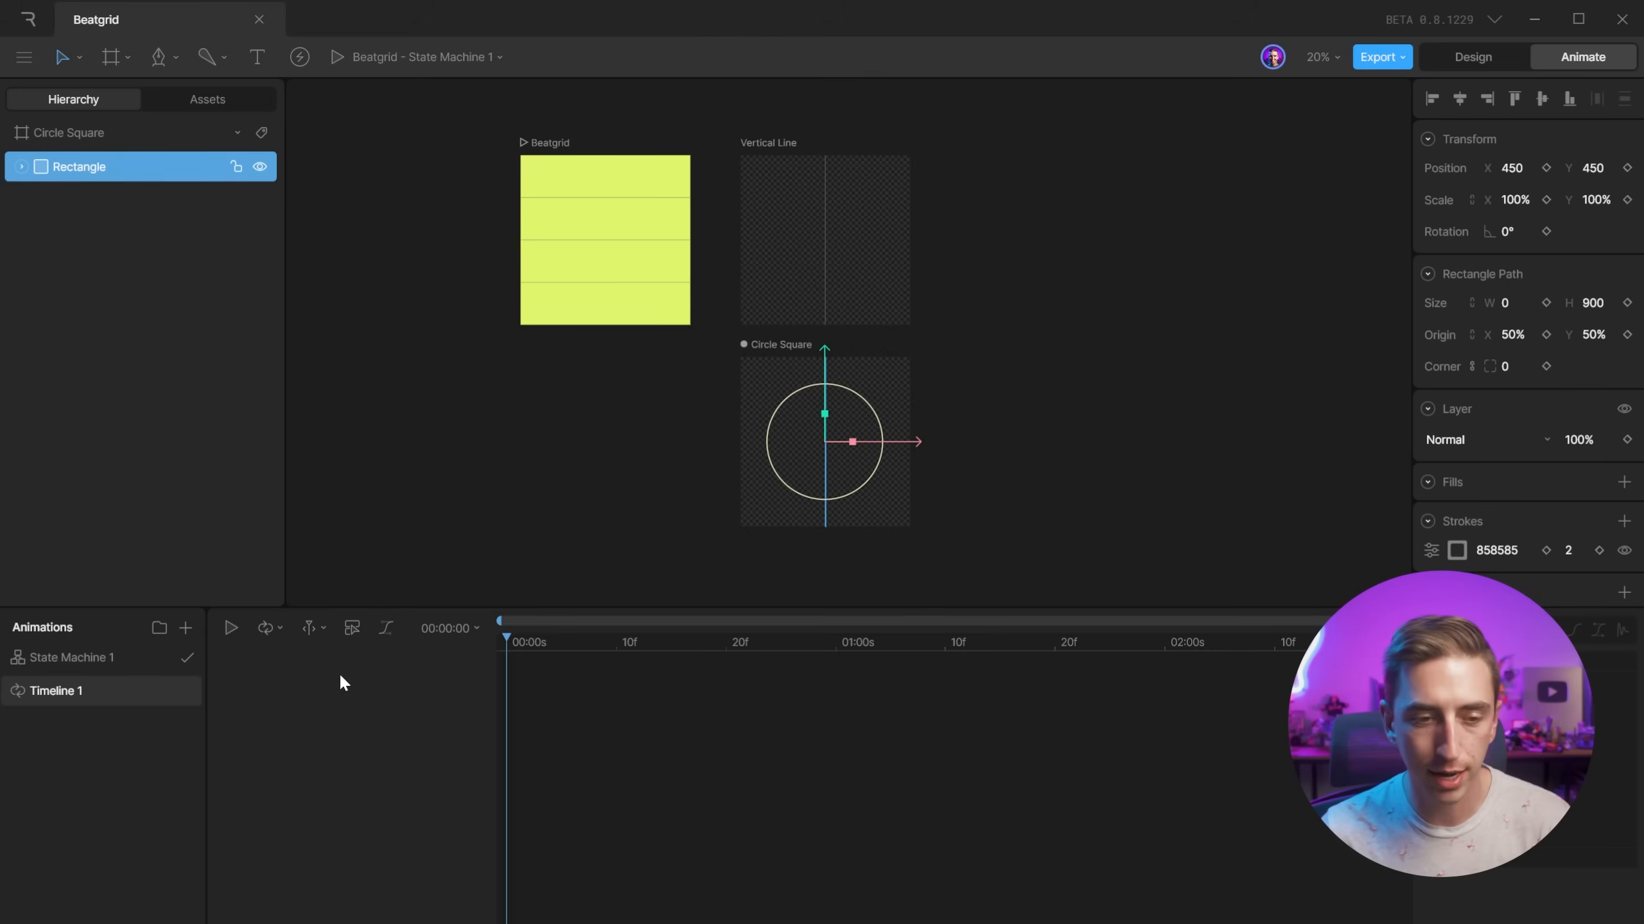
# Switch to Design mode and select the rectangle in the Circle Square artboard.
pyautogui.click(84, 657)
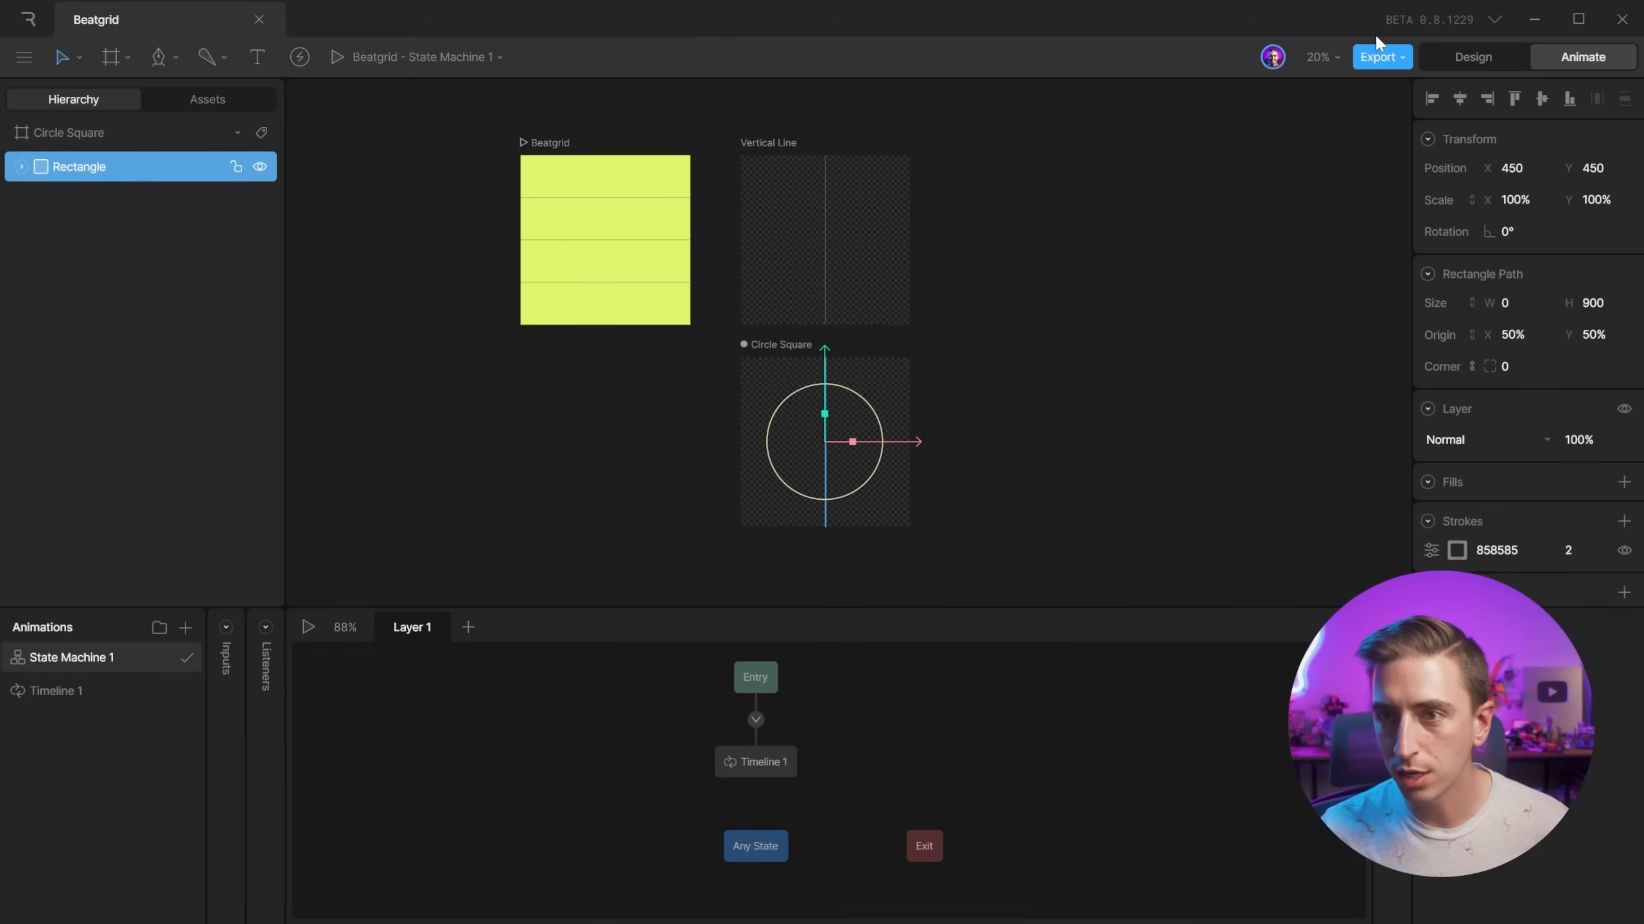
pyautogui.click(1471, 56)
pyautogui.click(918, 372)
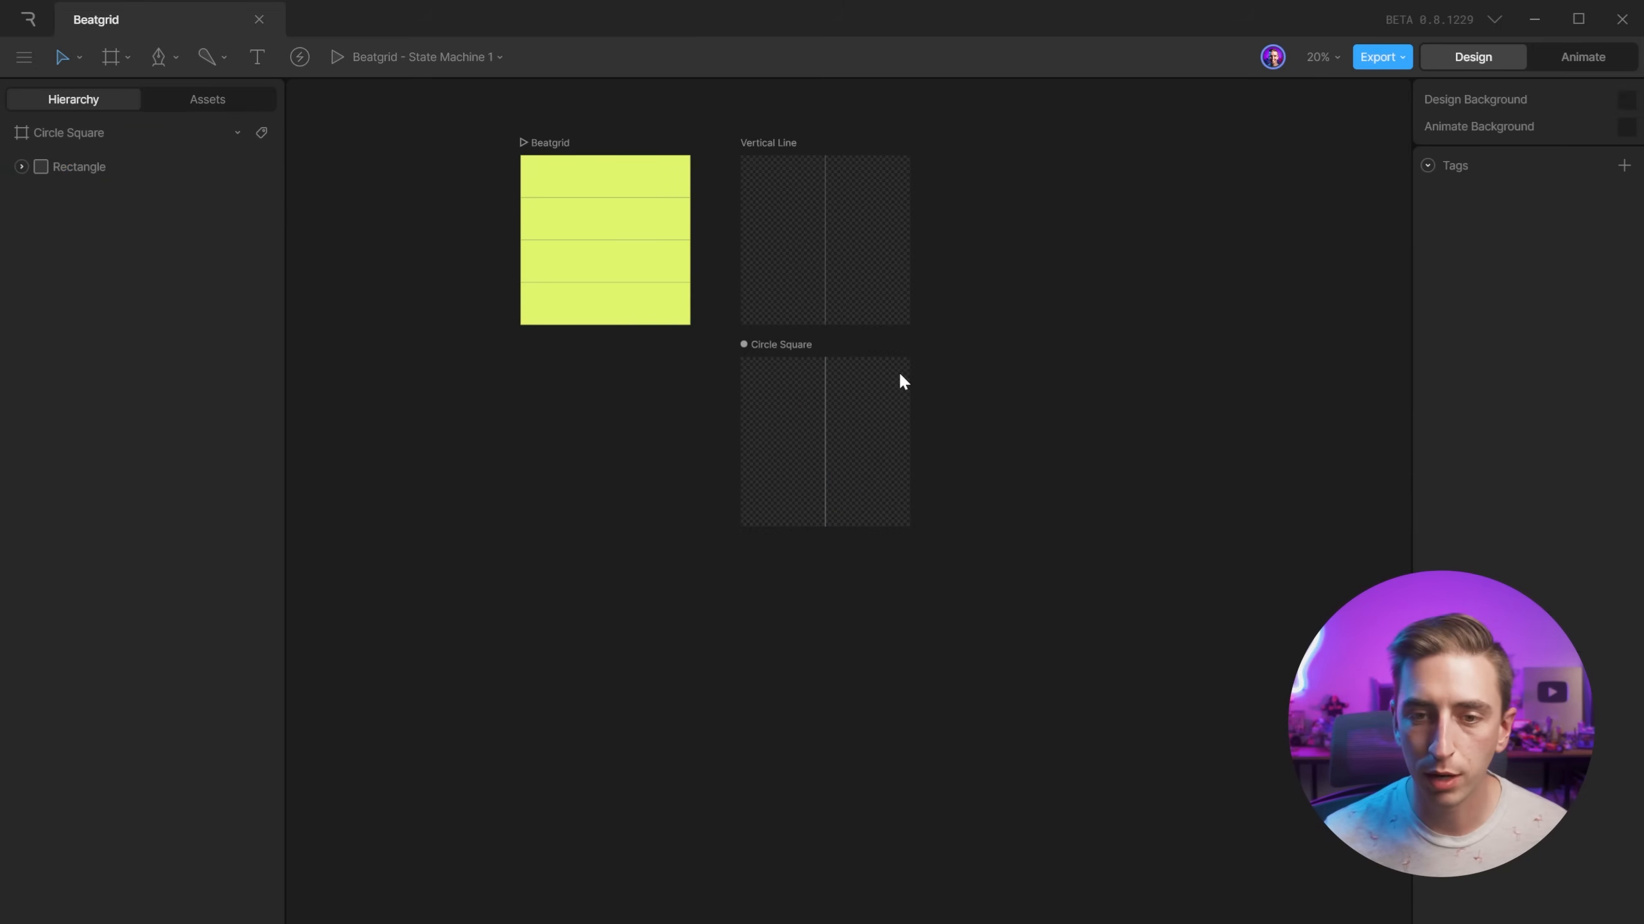
pyautogui.click(899, 374)
pyautogui.scroll(8, 830, 395)
pyautogui.scroll(-3, 841, 453)
pyautogui.moveTo(818, 519); pyautogui.dragTo(829, 459)
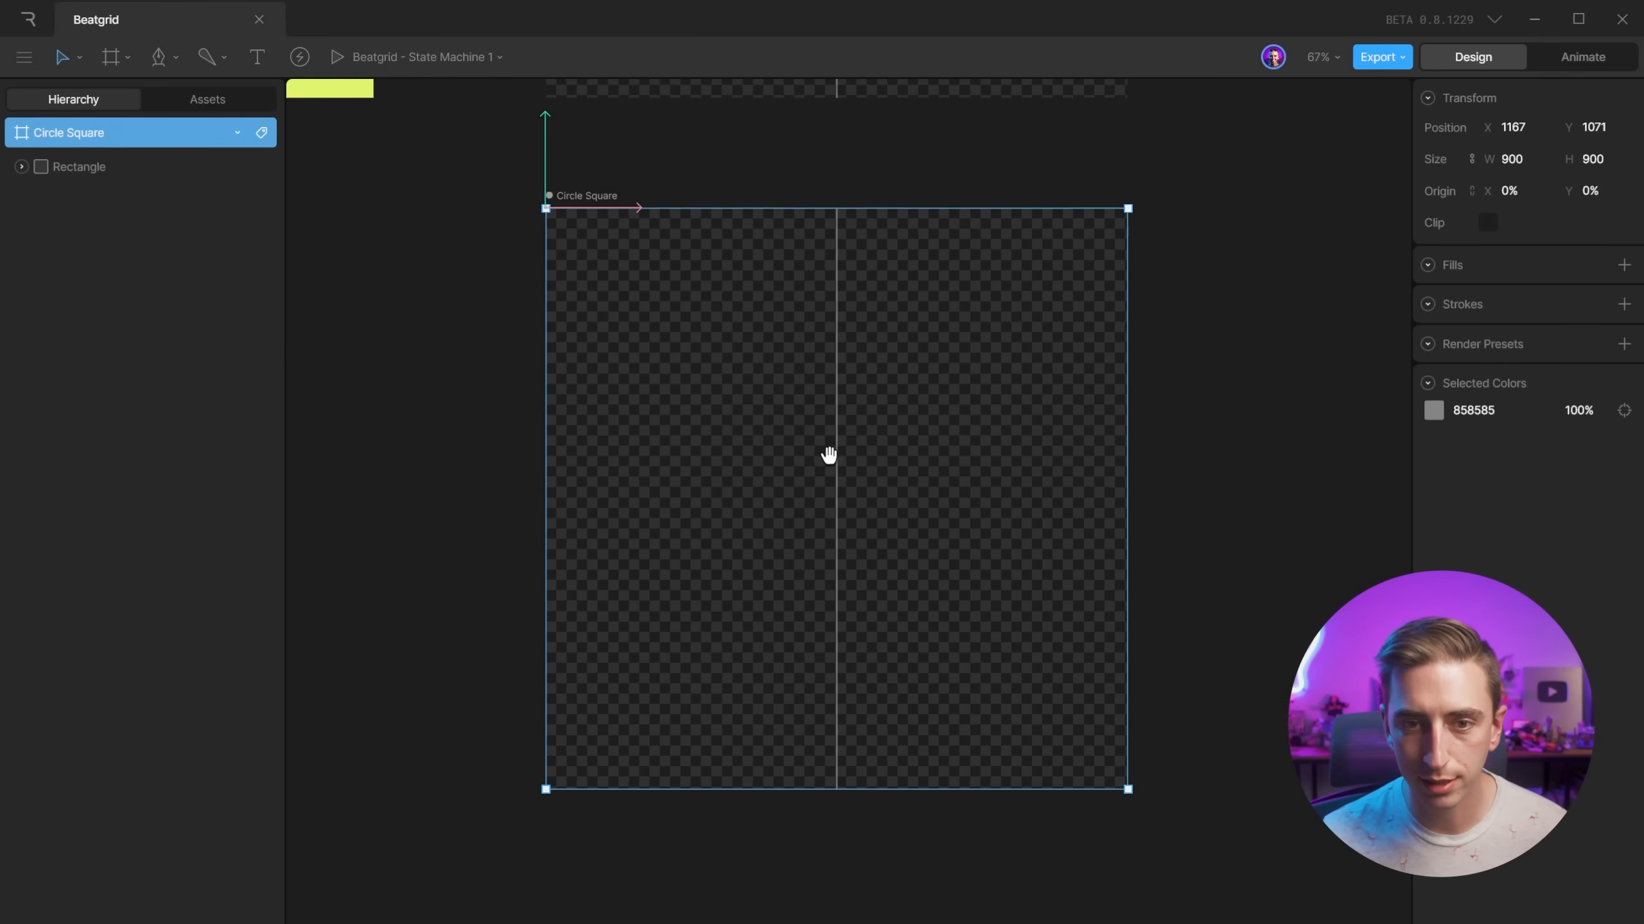
pyautogui.click(1082, 358)
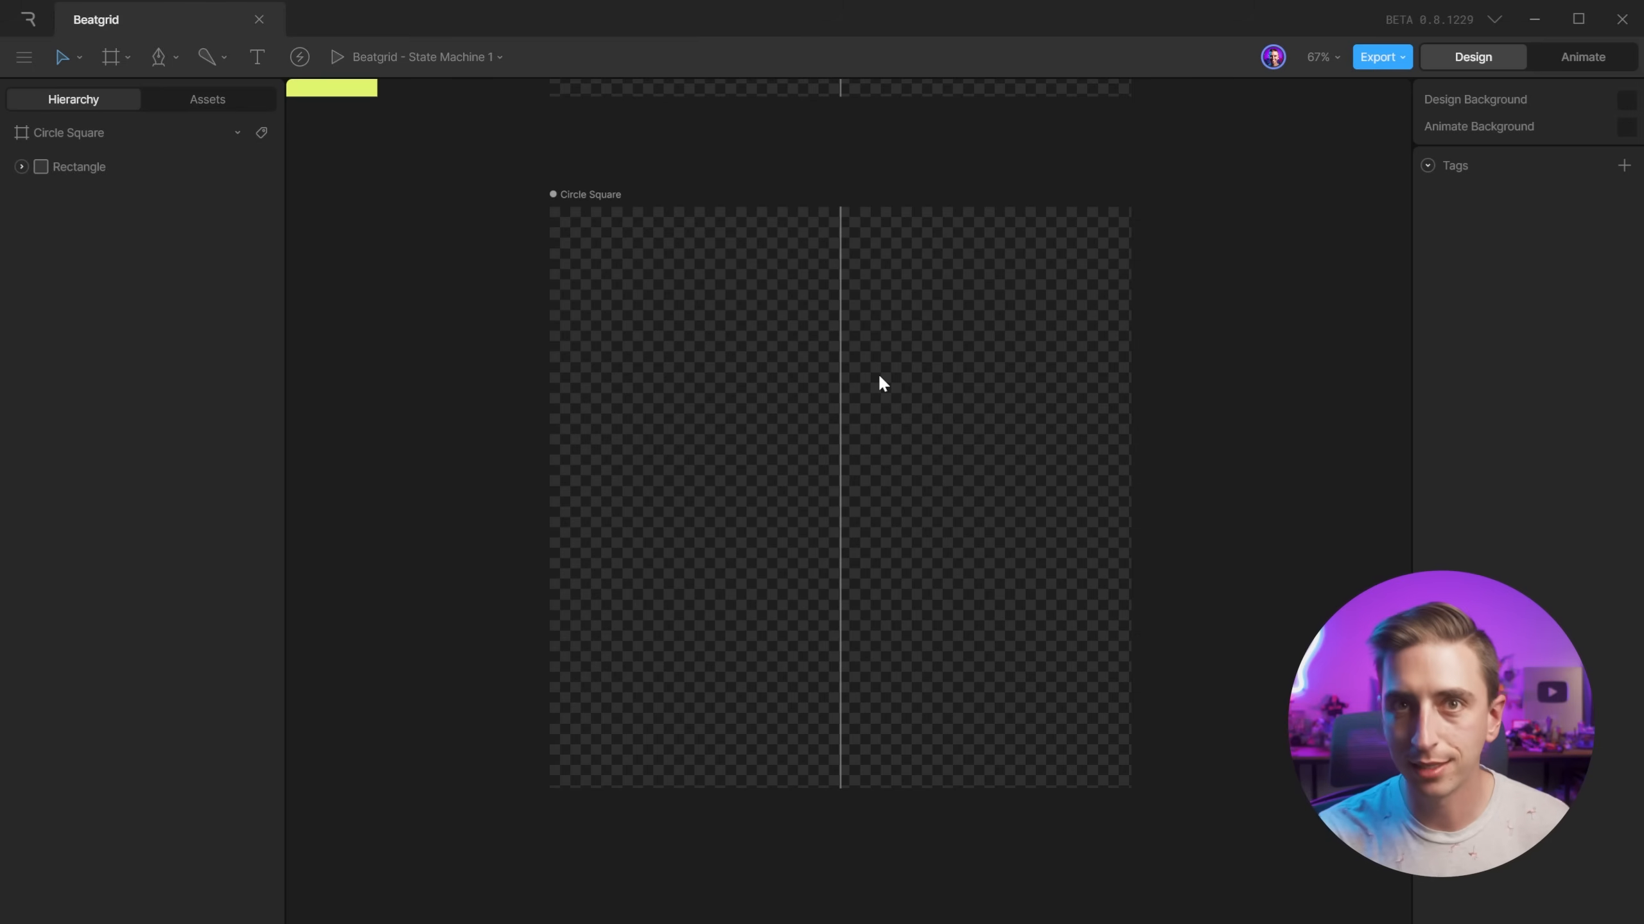
pyautogui.hotkey('ctrl', 'a')
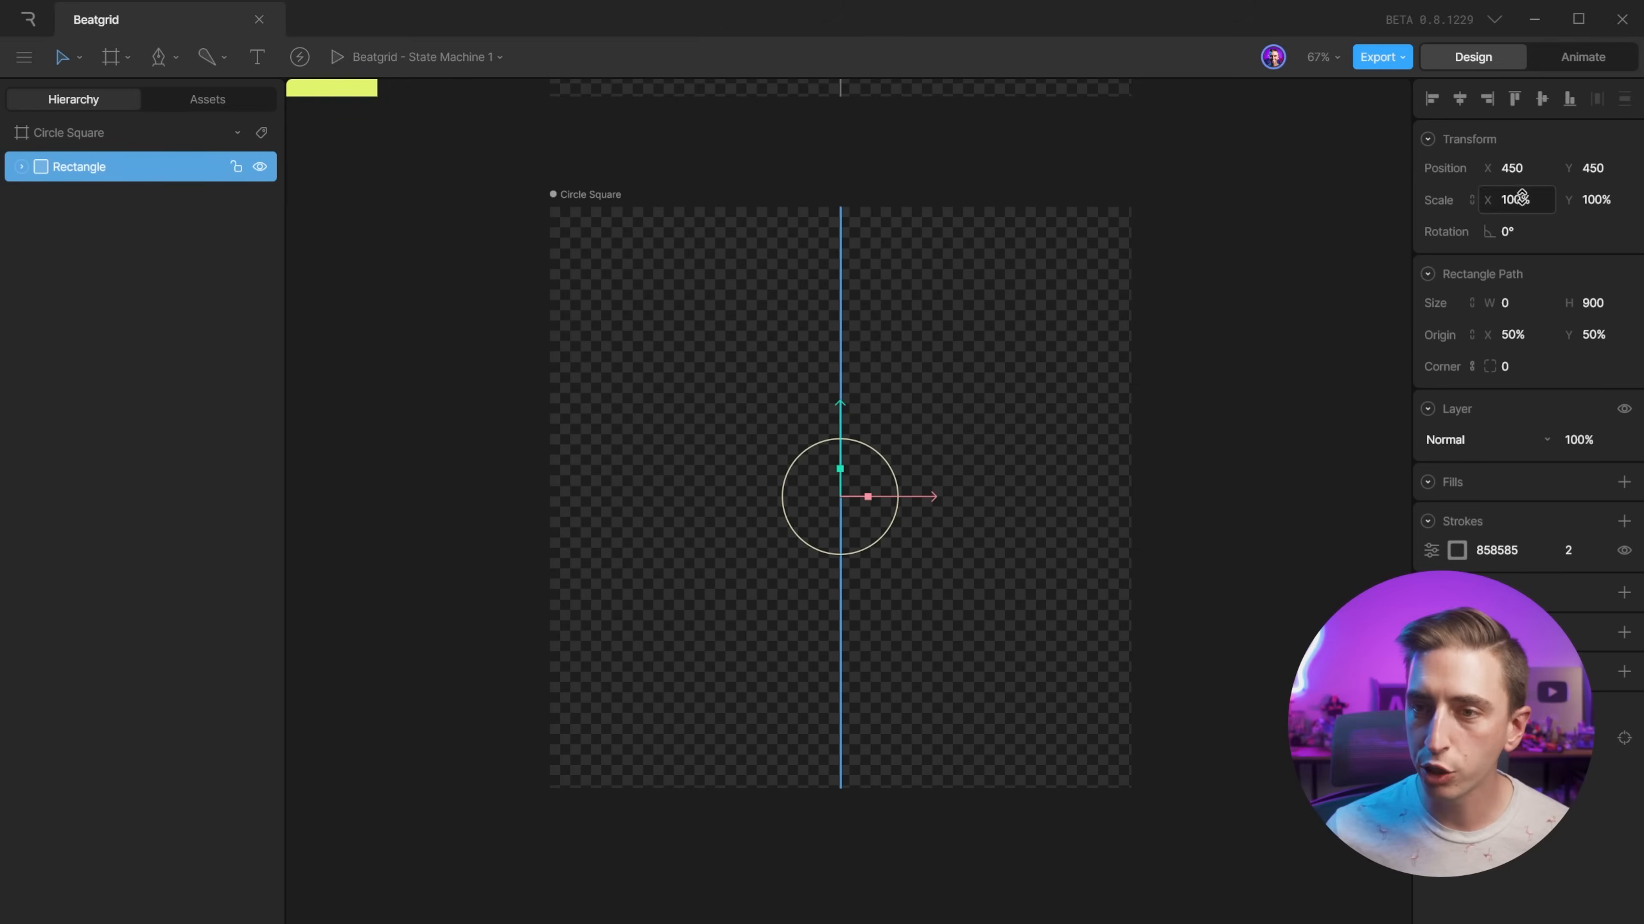
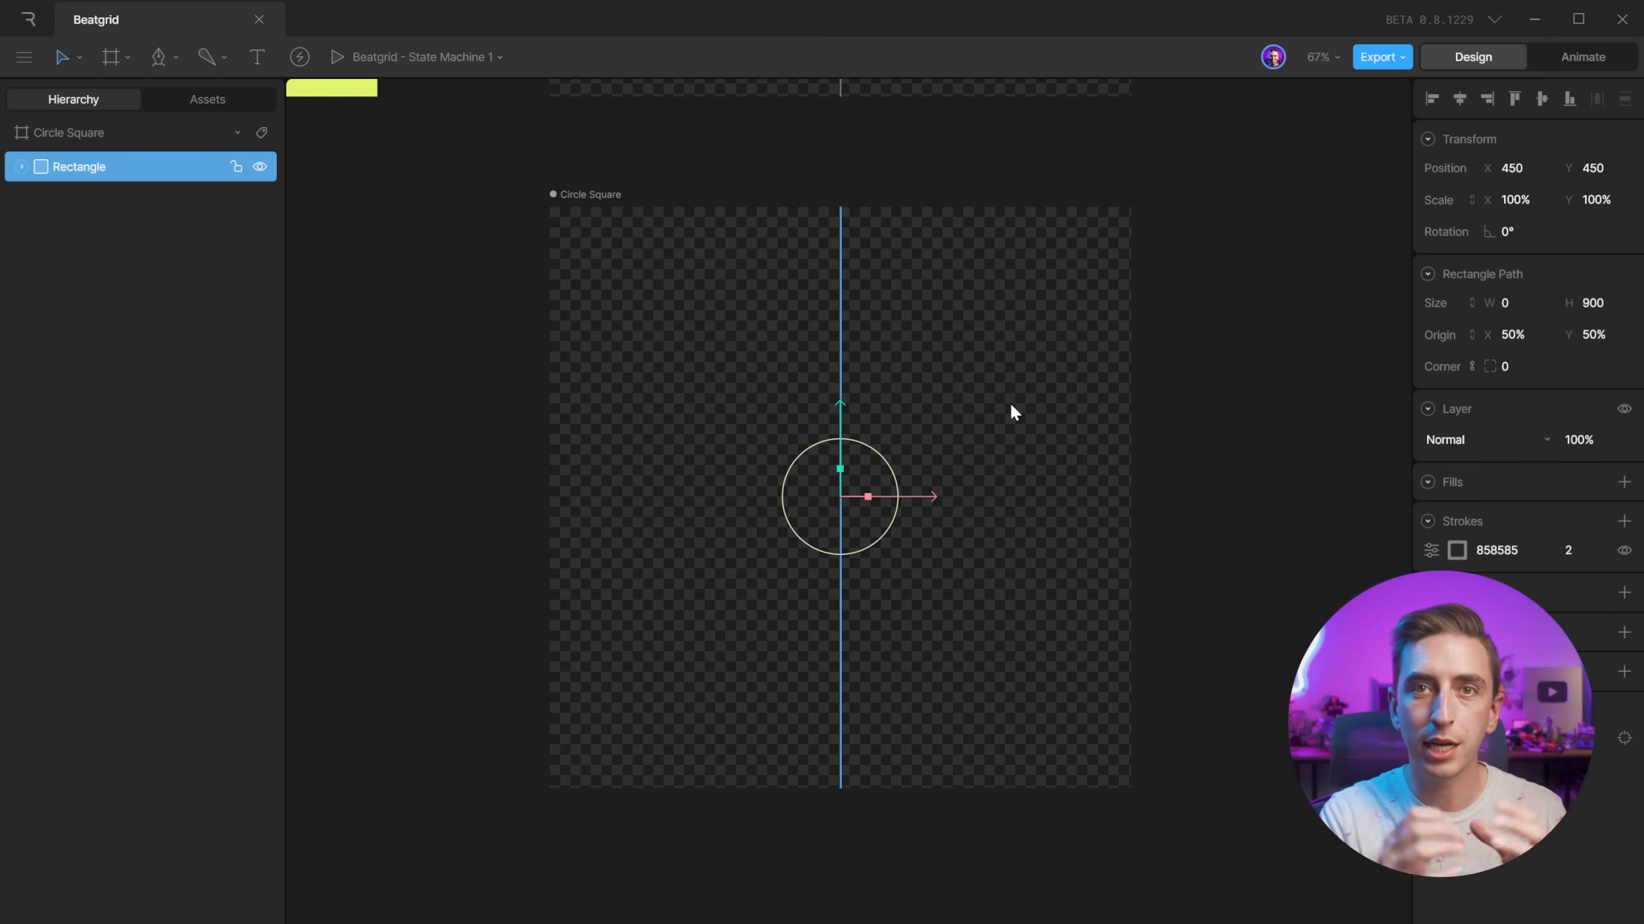
# Set the rectangle's width and height to 319 each in the Circle Square artboard.
pyautogui.moveTo(957, 407); pyautogui.dragTo(748, 529)
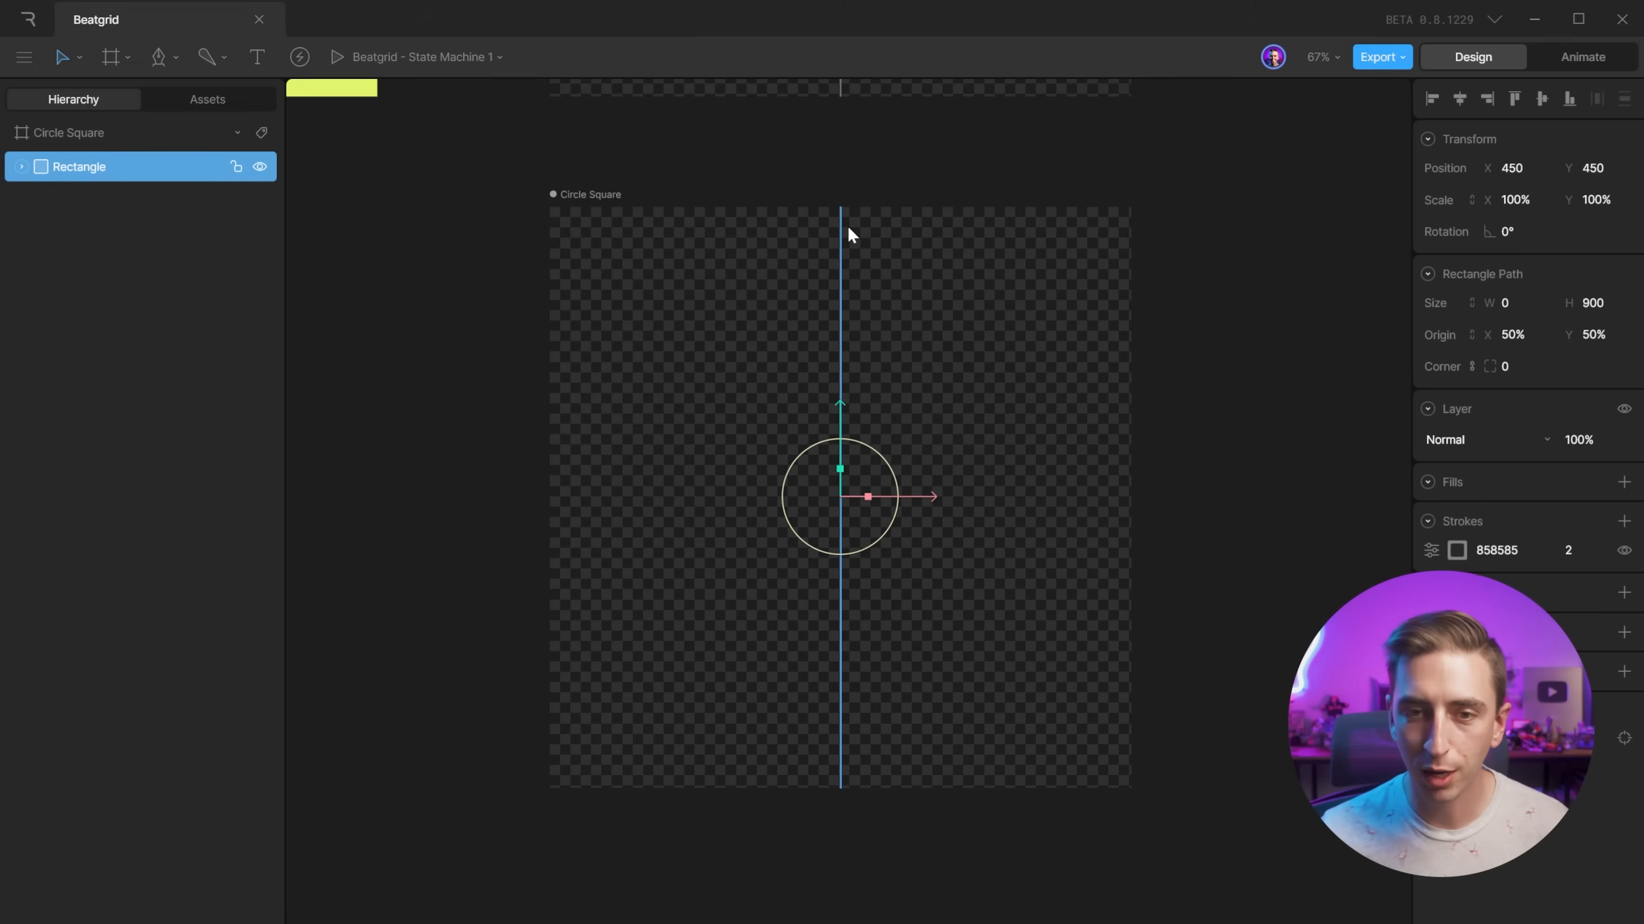
pyautogui.click(1516, 302)
pyautogui.write('3')
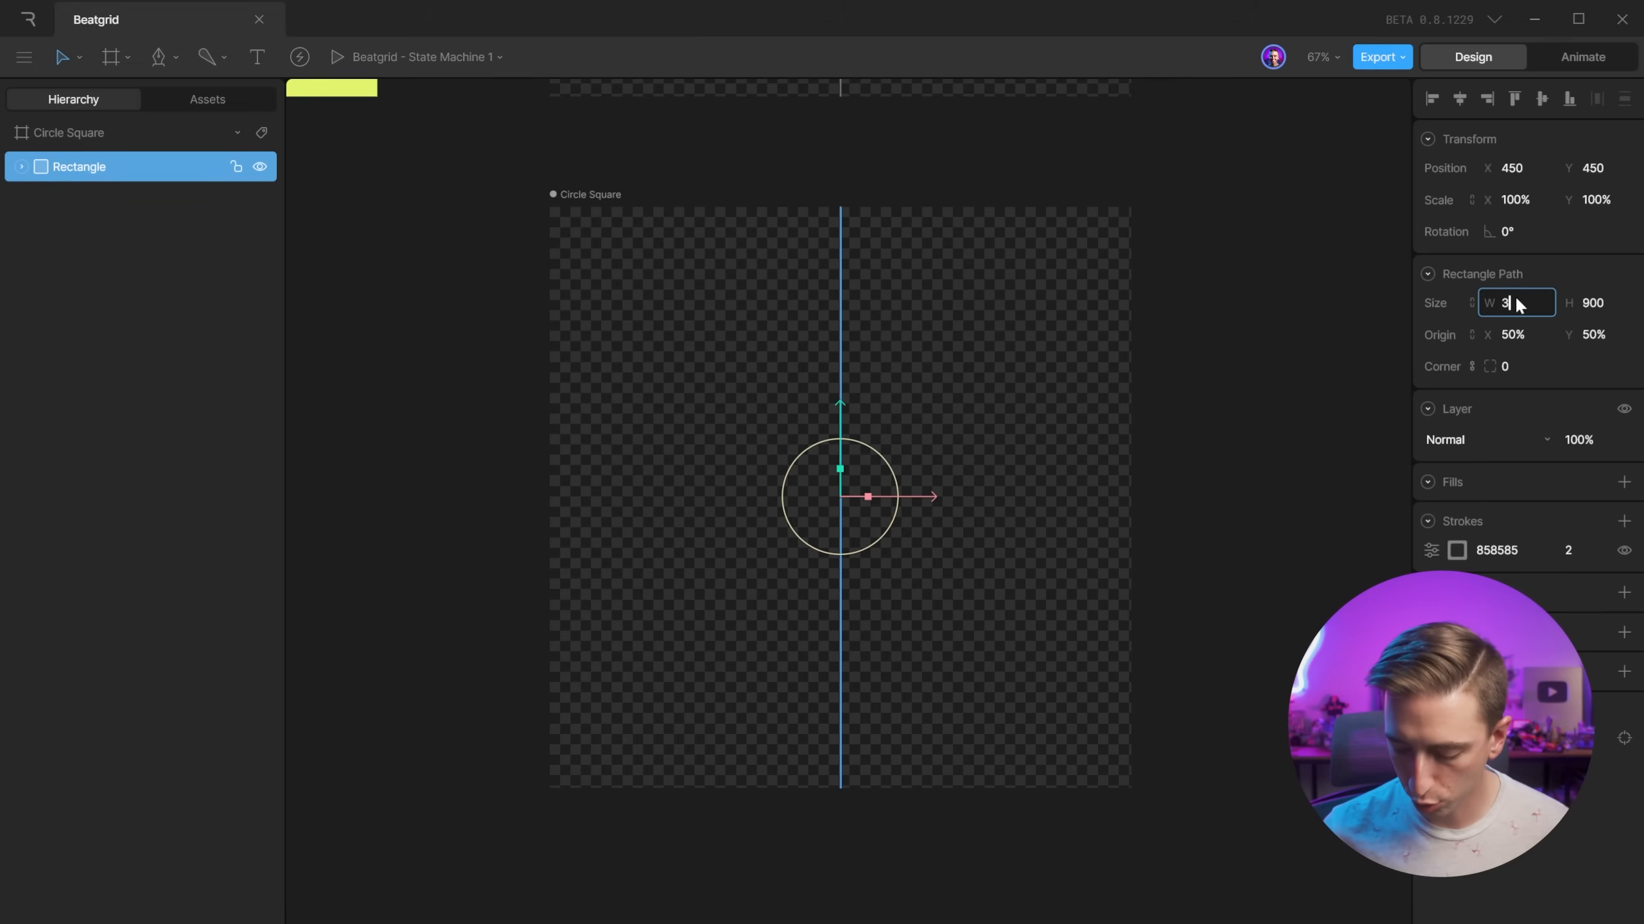
pyautogui.write('19')
pyautogui.press('Tab')
pyautogui.write('319')
pyautogui.press('Return')
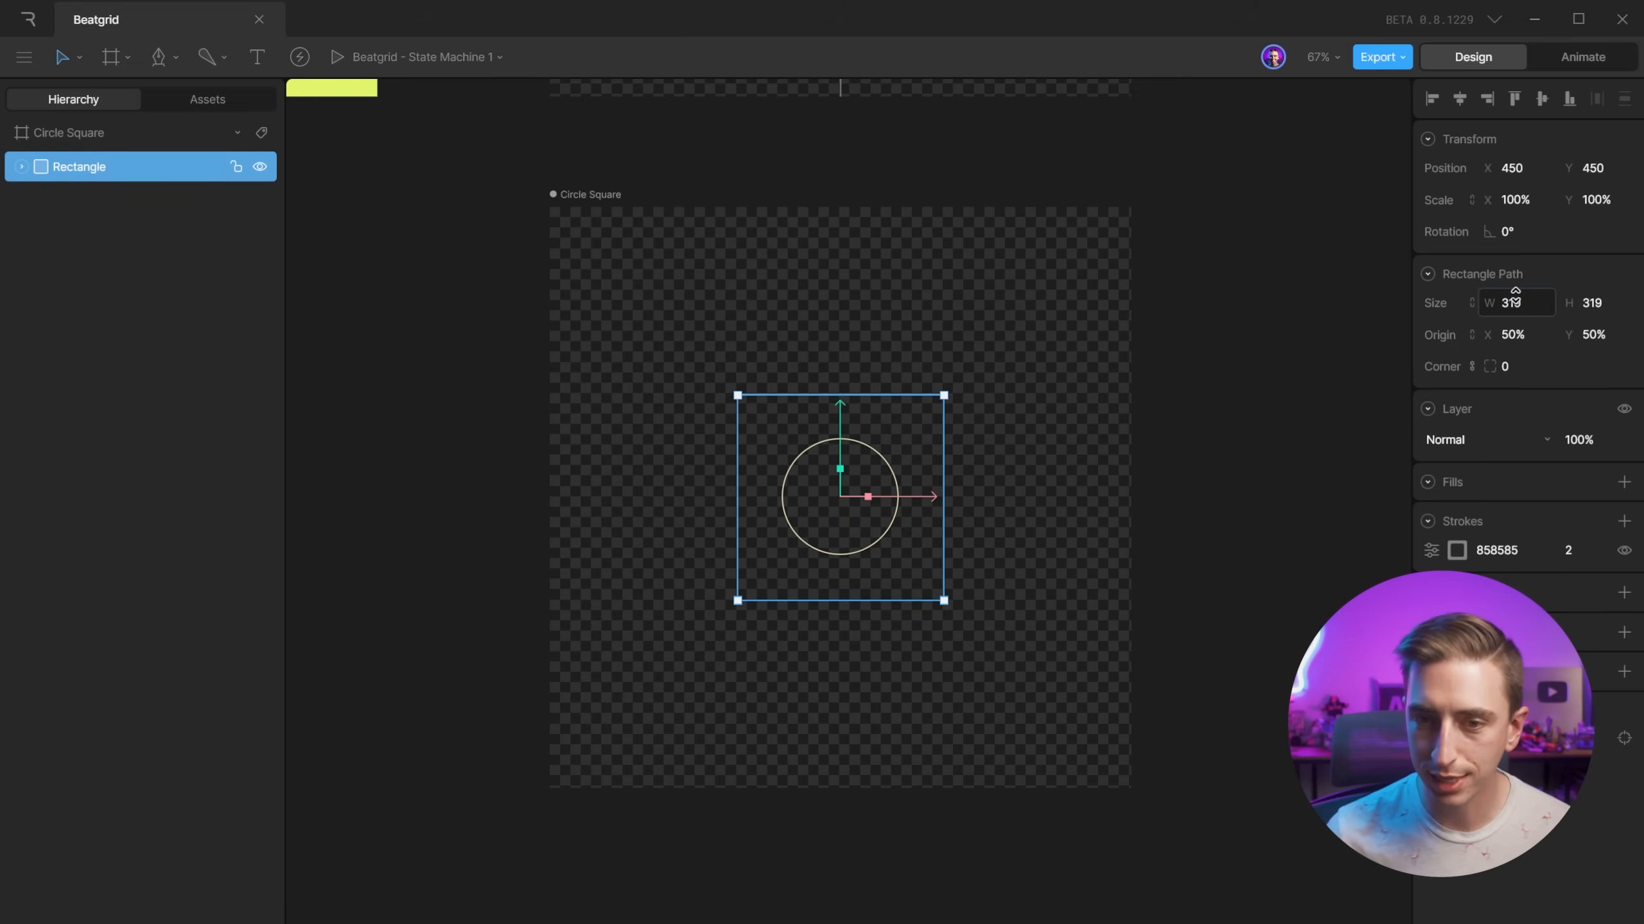
# Rotate the Circle Square rectangle to 45° and deselect it.
pyautogui.click(1509, 231)
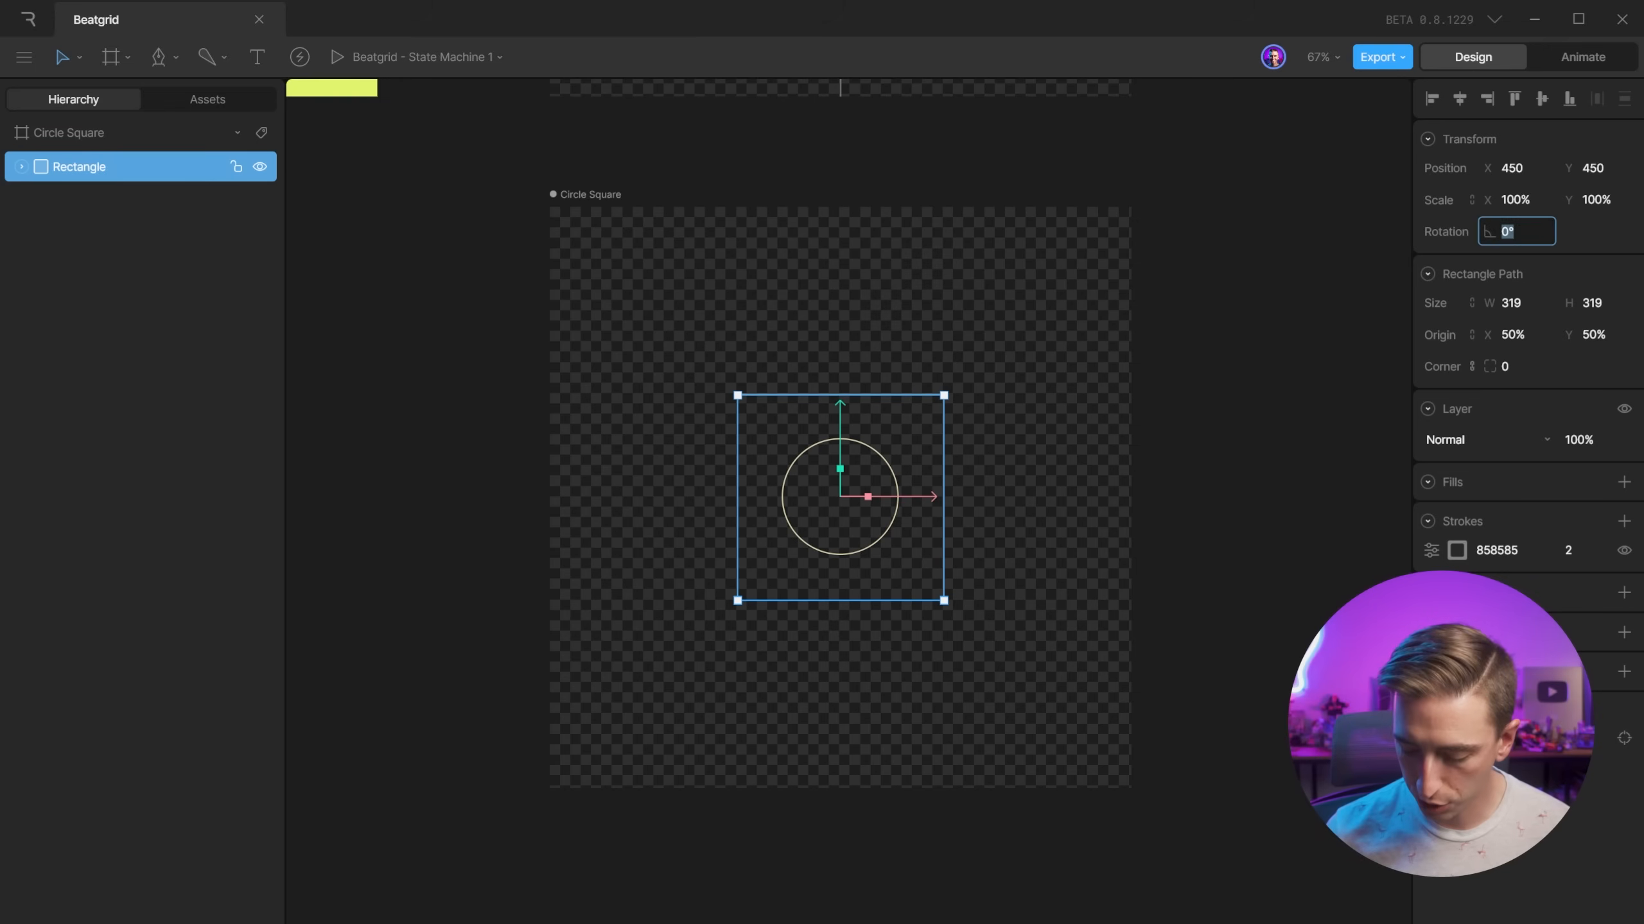
pyautogui.write('45')
pyautogui.press('Return')
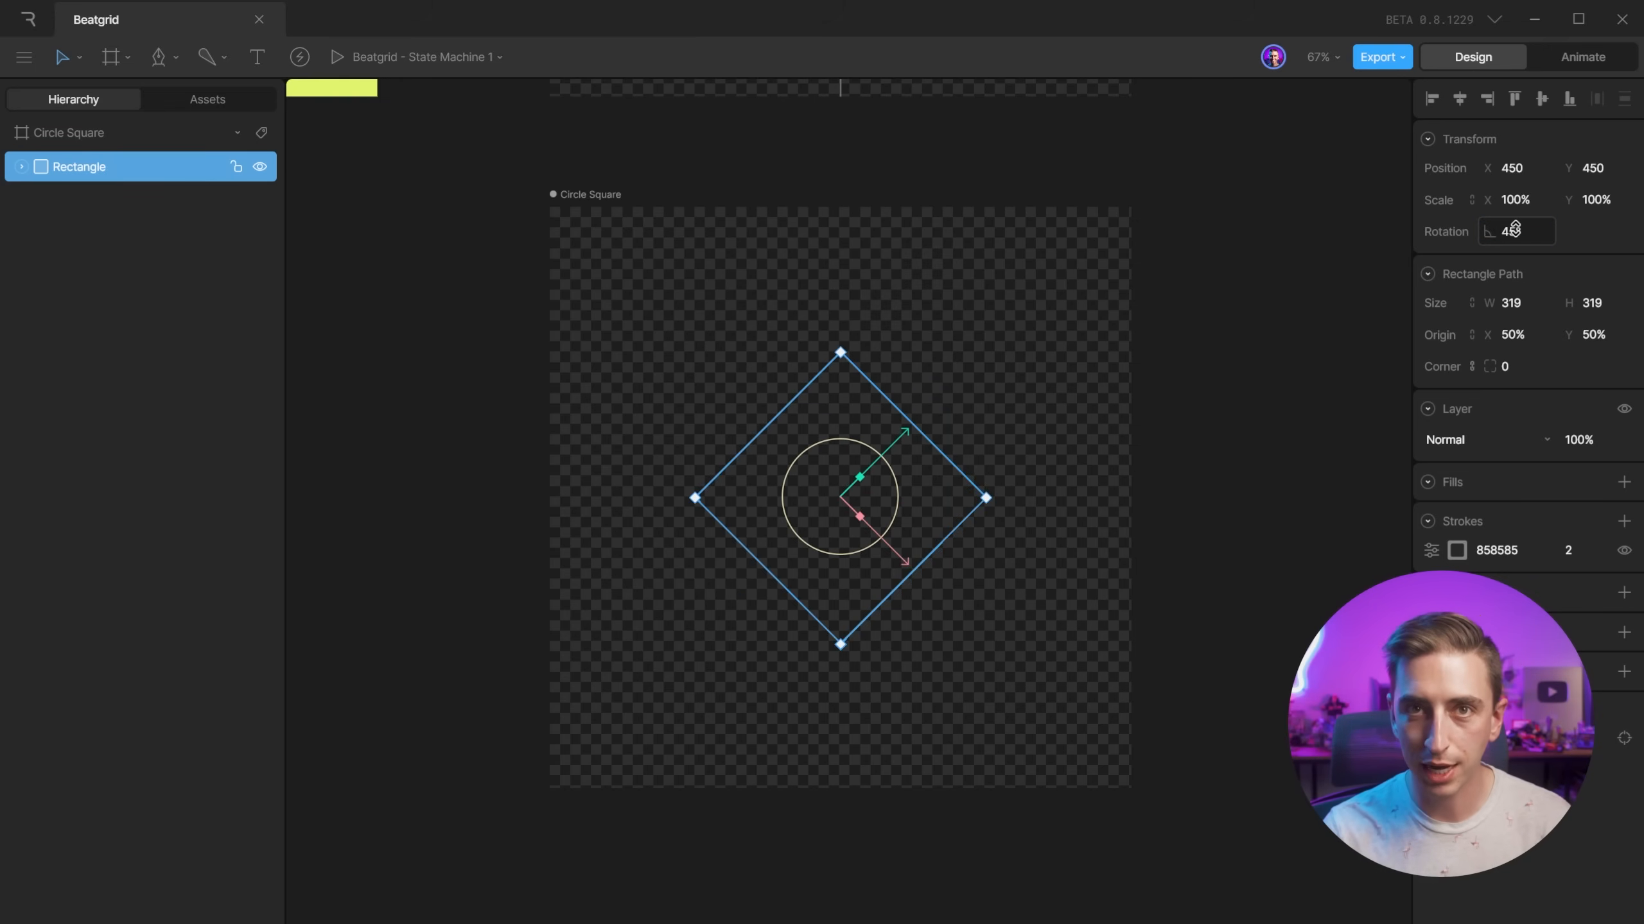
pyautogui.click(1219, 395)
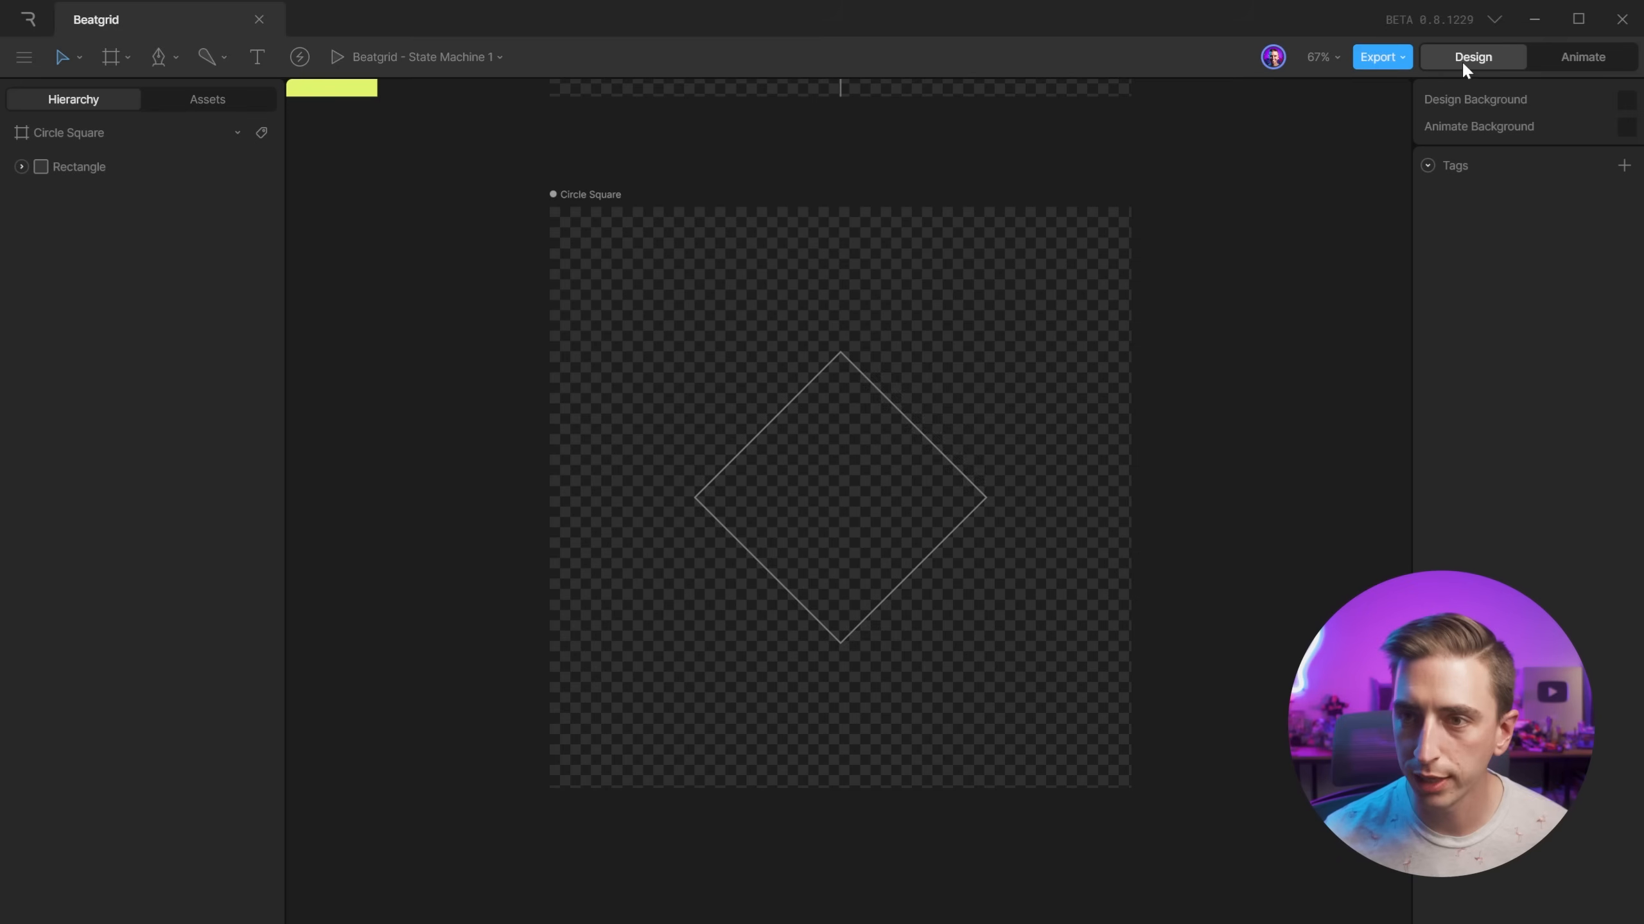
# Return to Animate mode, open Circle Square's Timeline 1 to check its duration, and select the rotated rectangle.
pyautogui.click(1582, 56)
pyautogui.click(63, 689)
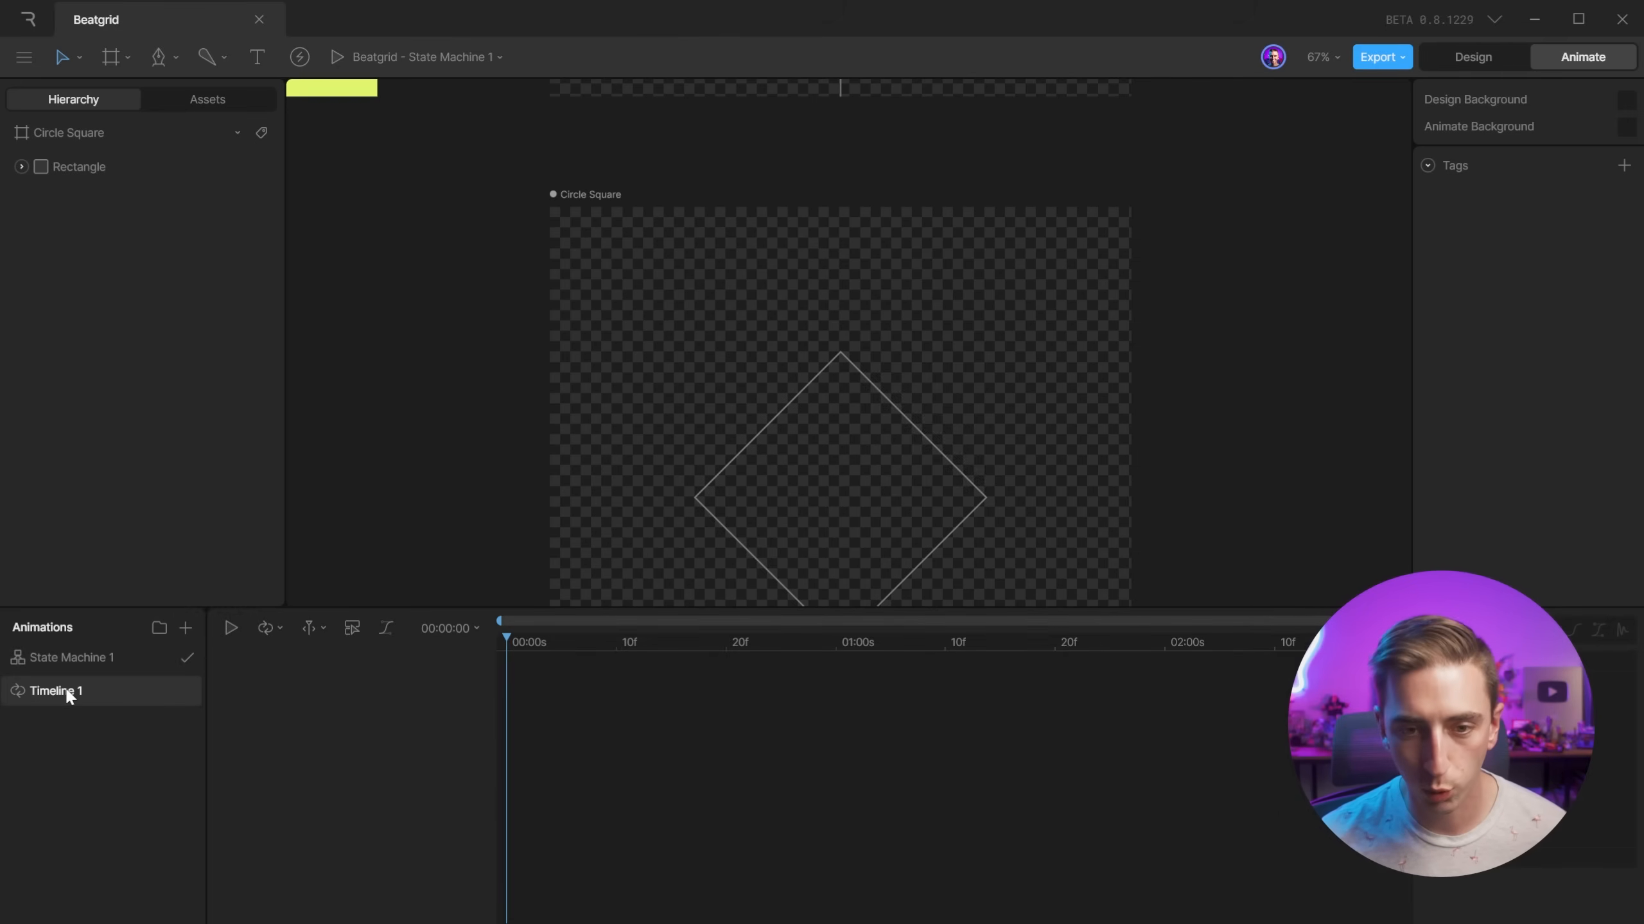
pyautogui.click(448, 625)
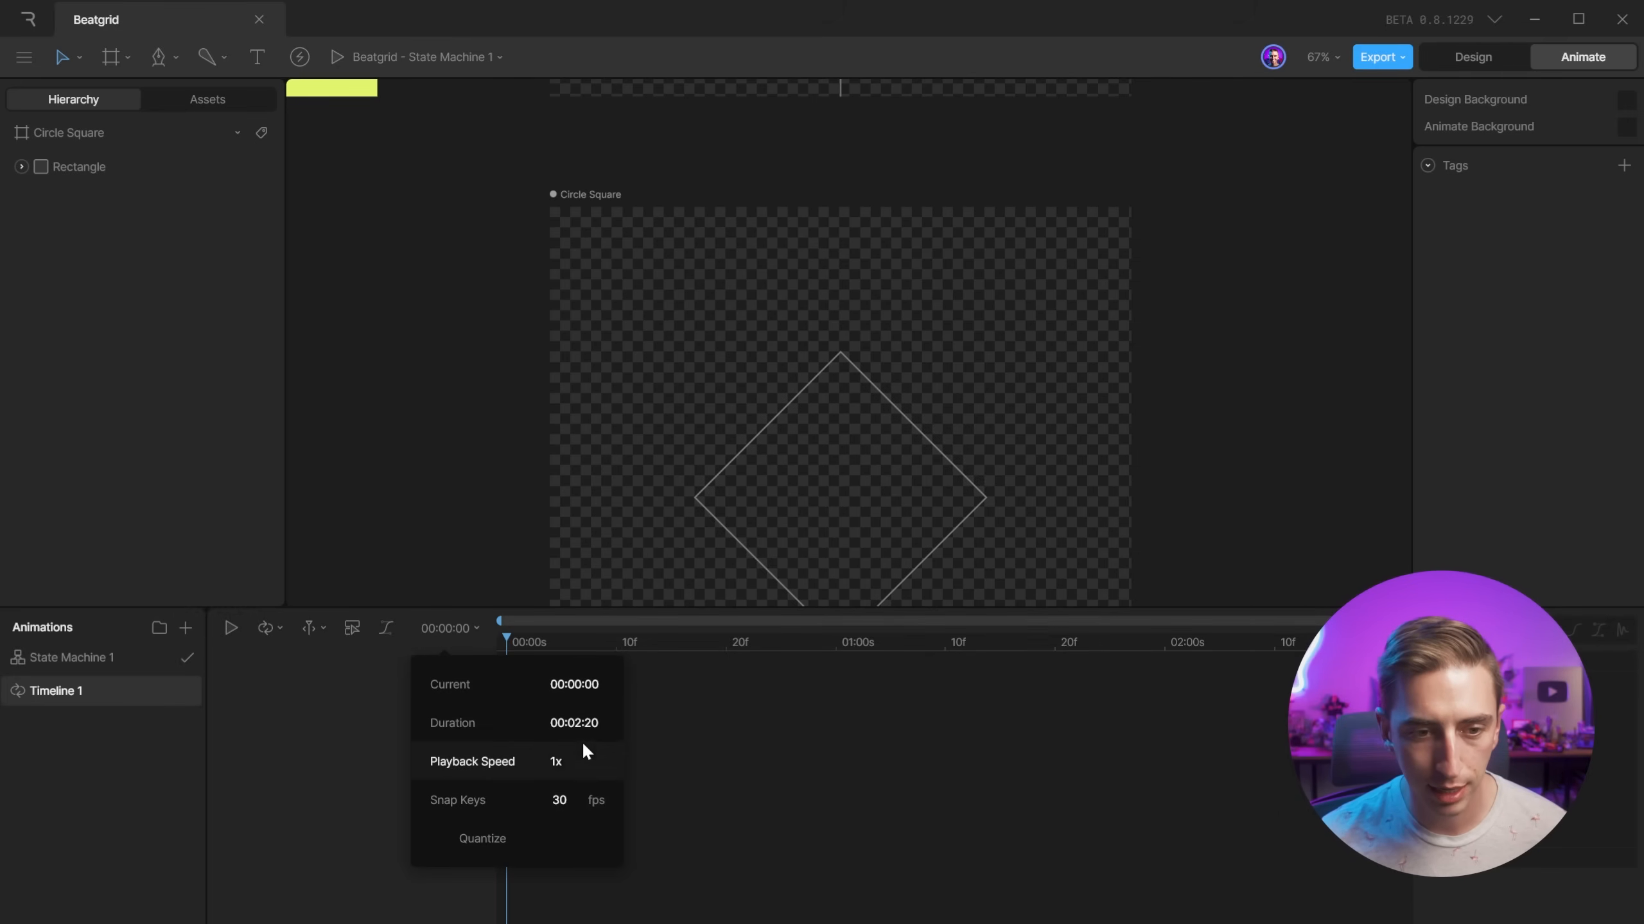
pyautogui.click(560, 472)
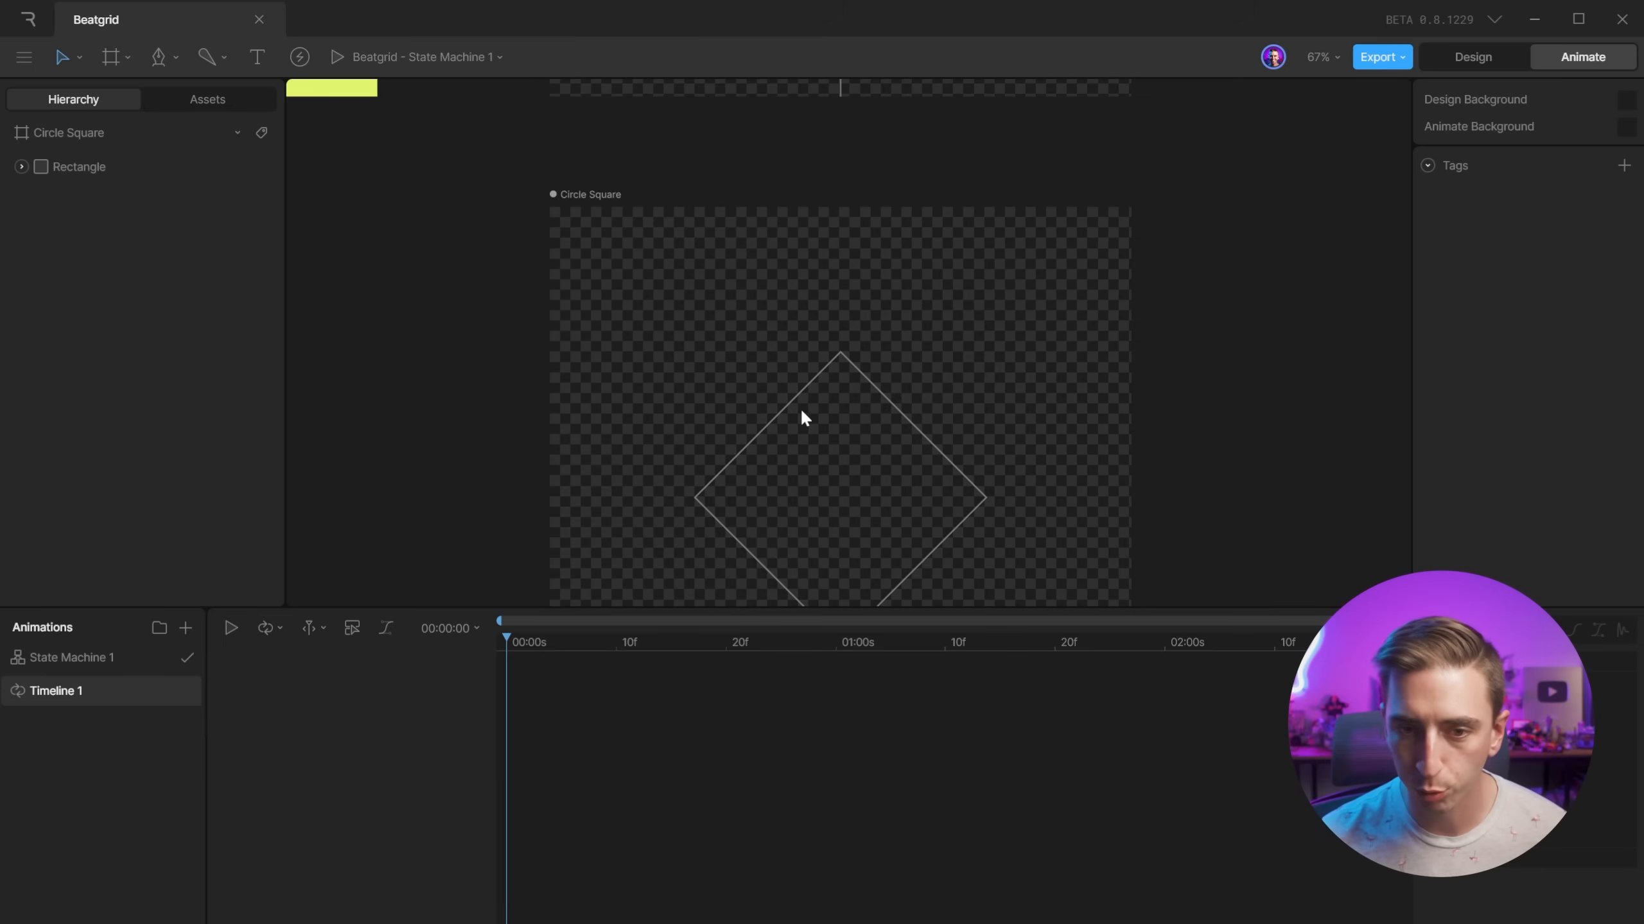
pyautogui.moveTo(1002, 379); pyautogui.dragTo(1028, 269)
pyautogui.scroll(-3, 932, 383)
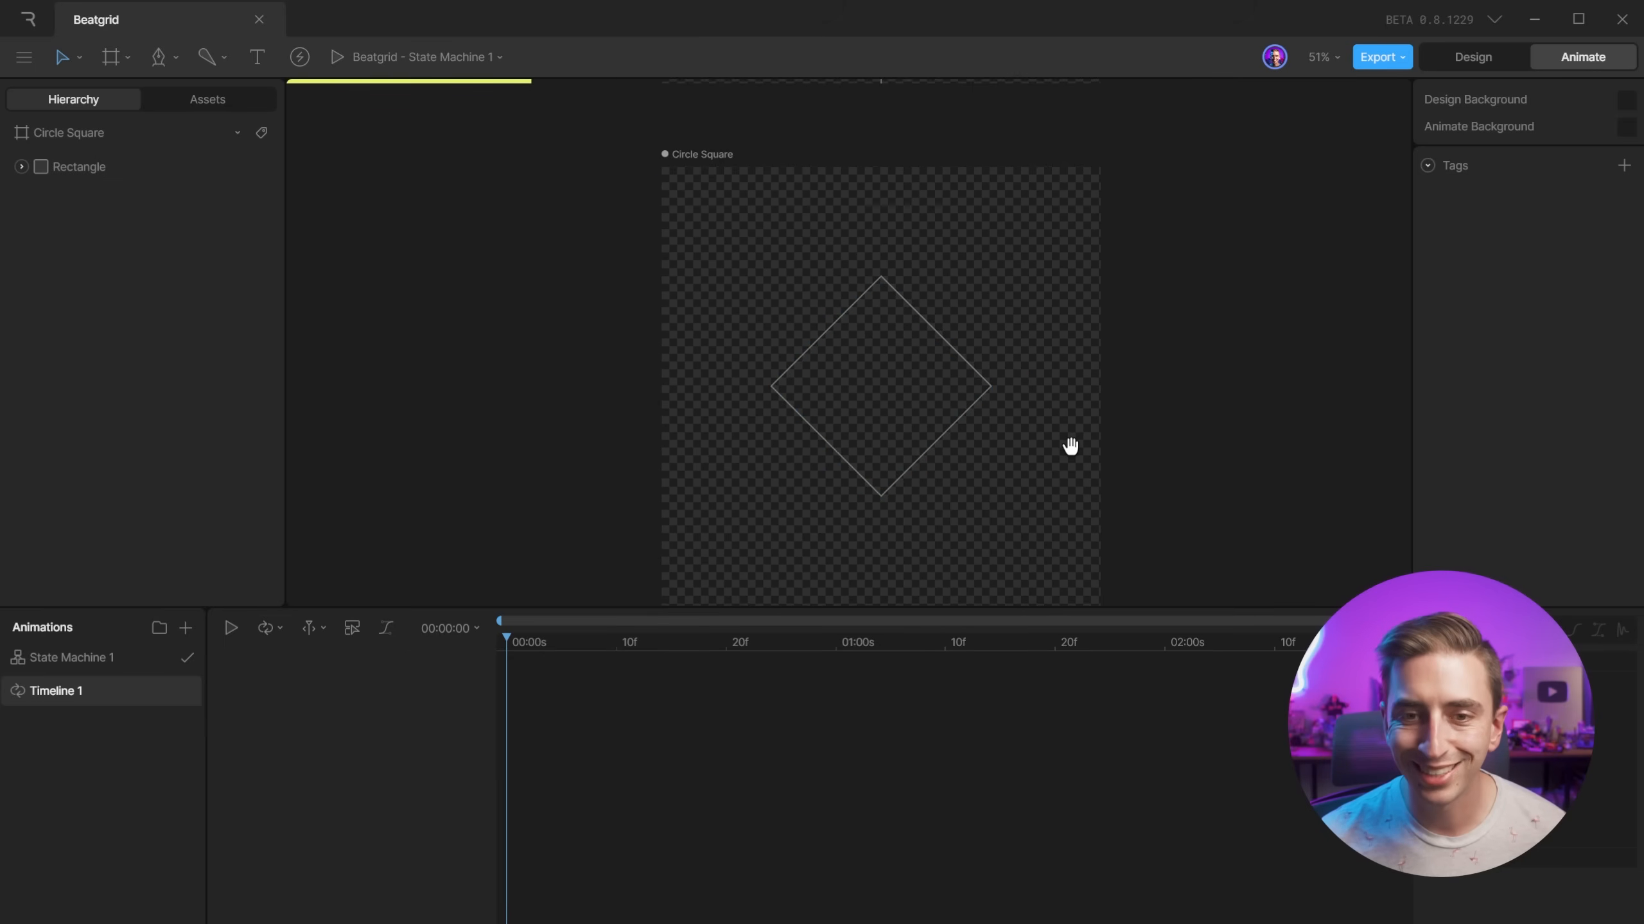
pyautogui.moveTo(1071, 444); pyautogui.dragTo(1057, 411)
pyautogui.click(929, 374)
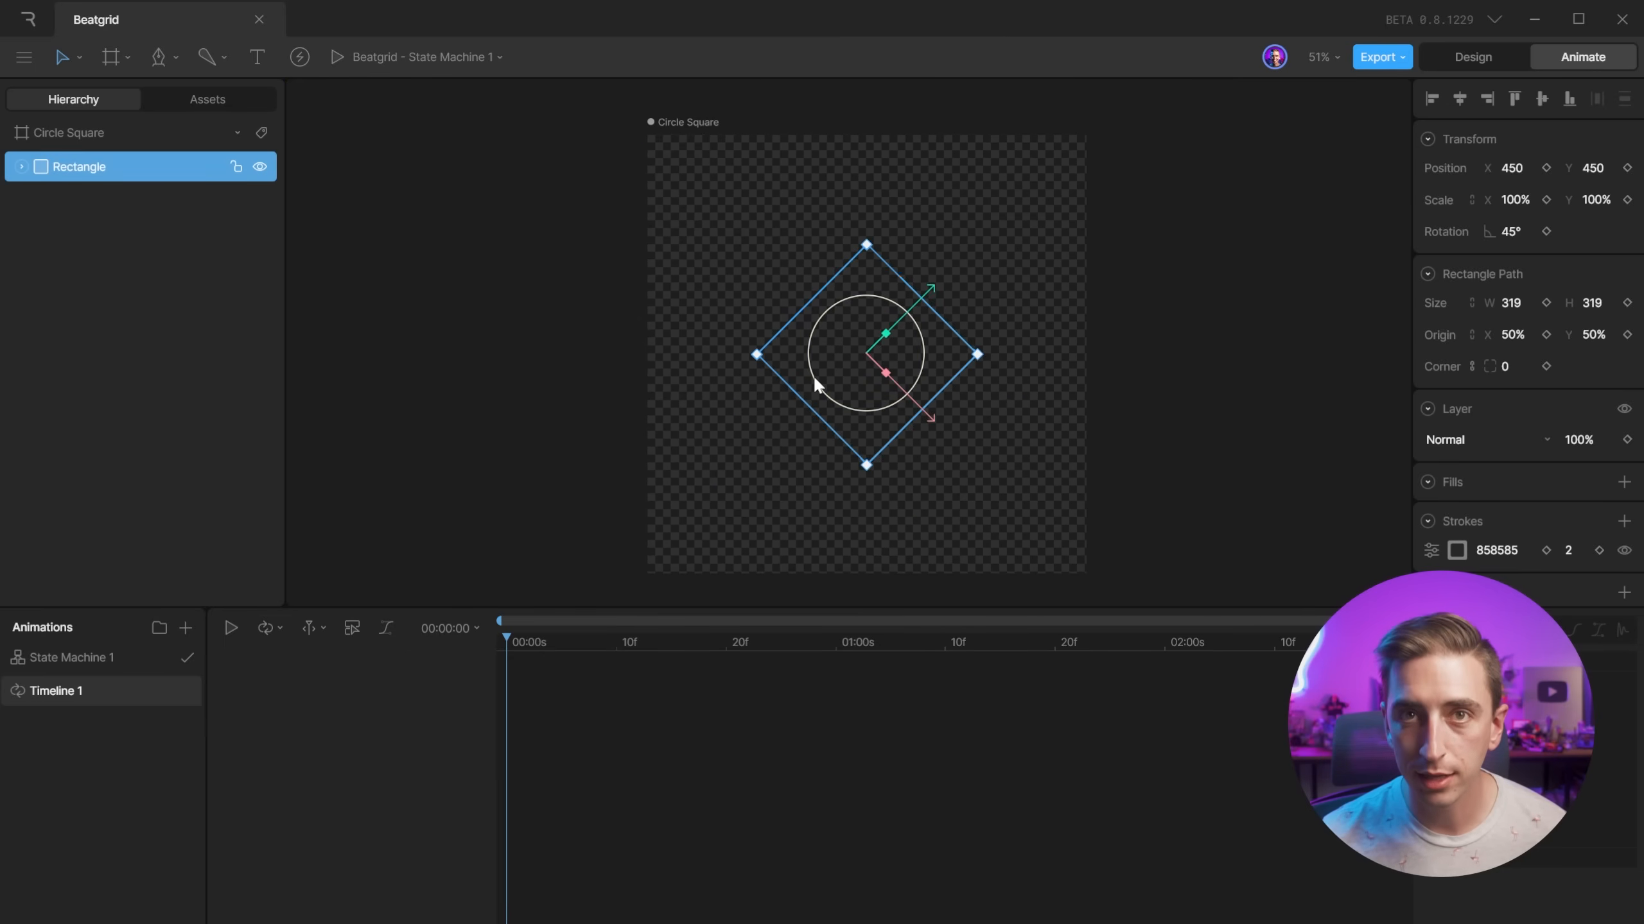
# Keyframe the rectangle's rotation, width and height at 00:00:20 with their existing values.
pyautogui.click(725, 640)
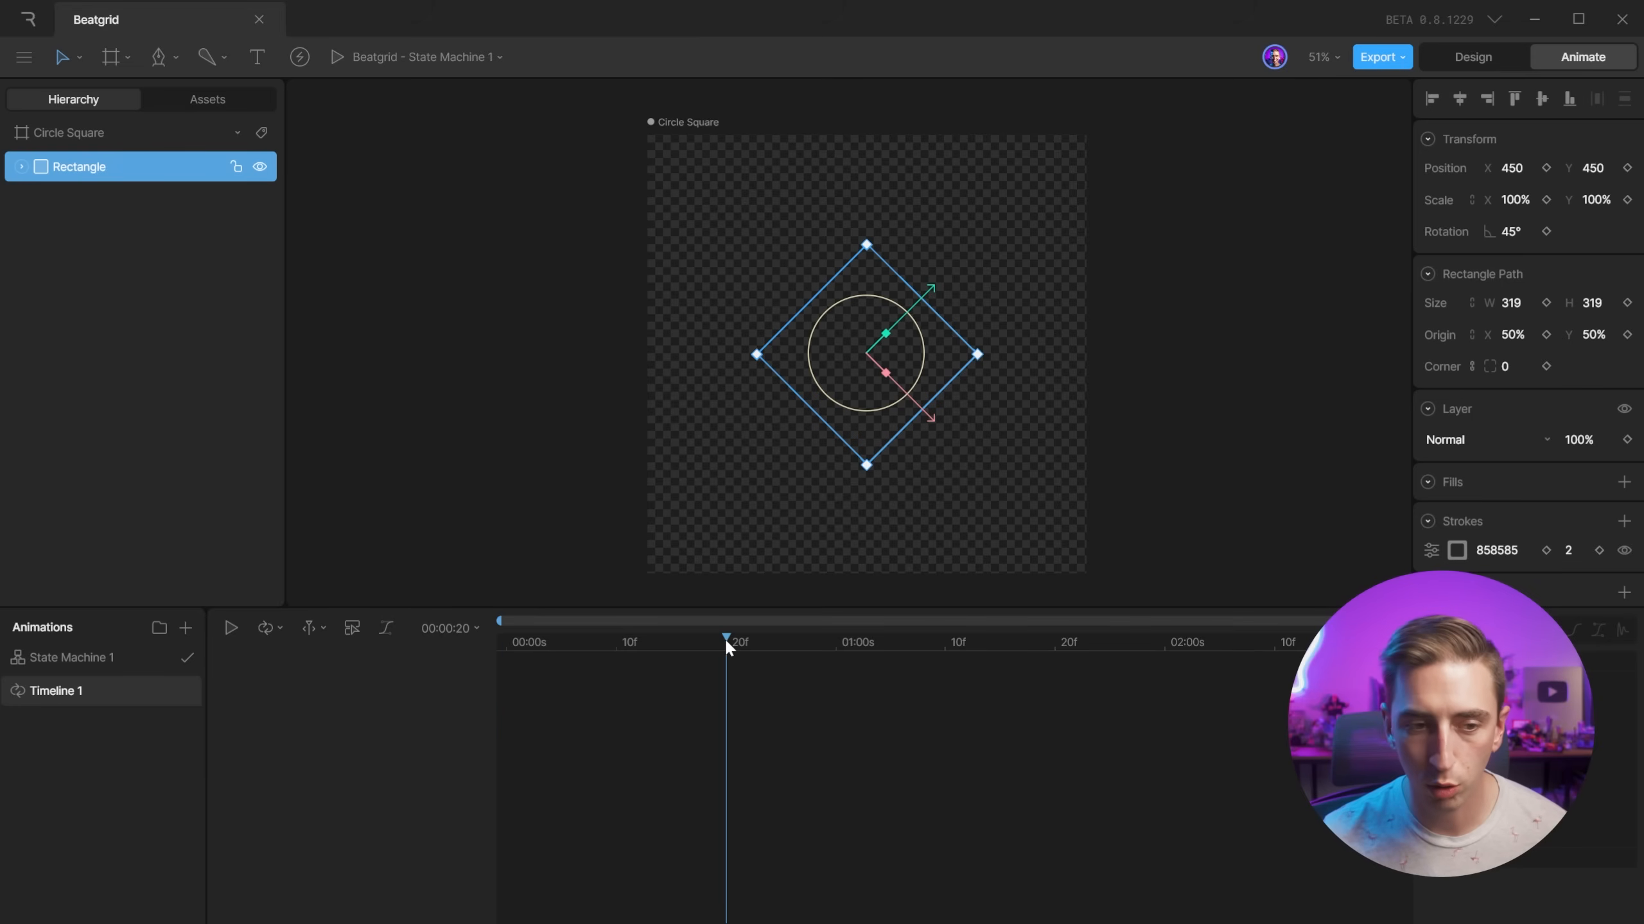
pyautogui.click(1546, 231)
pyautogui.click(1545, 303)
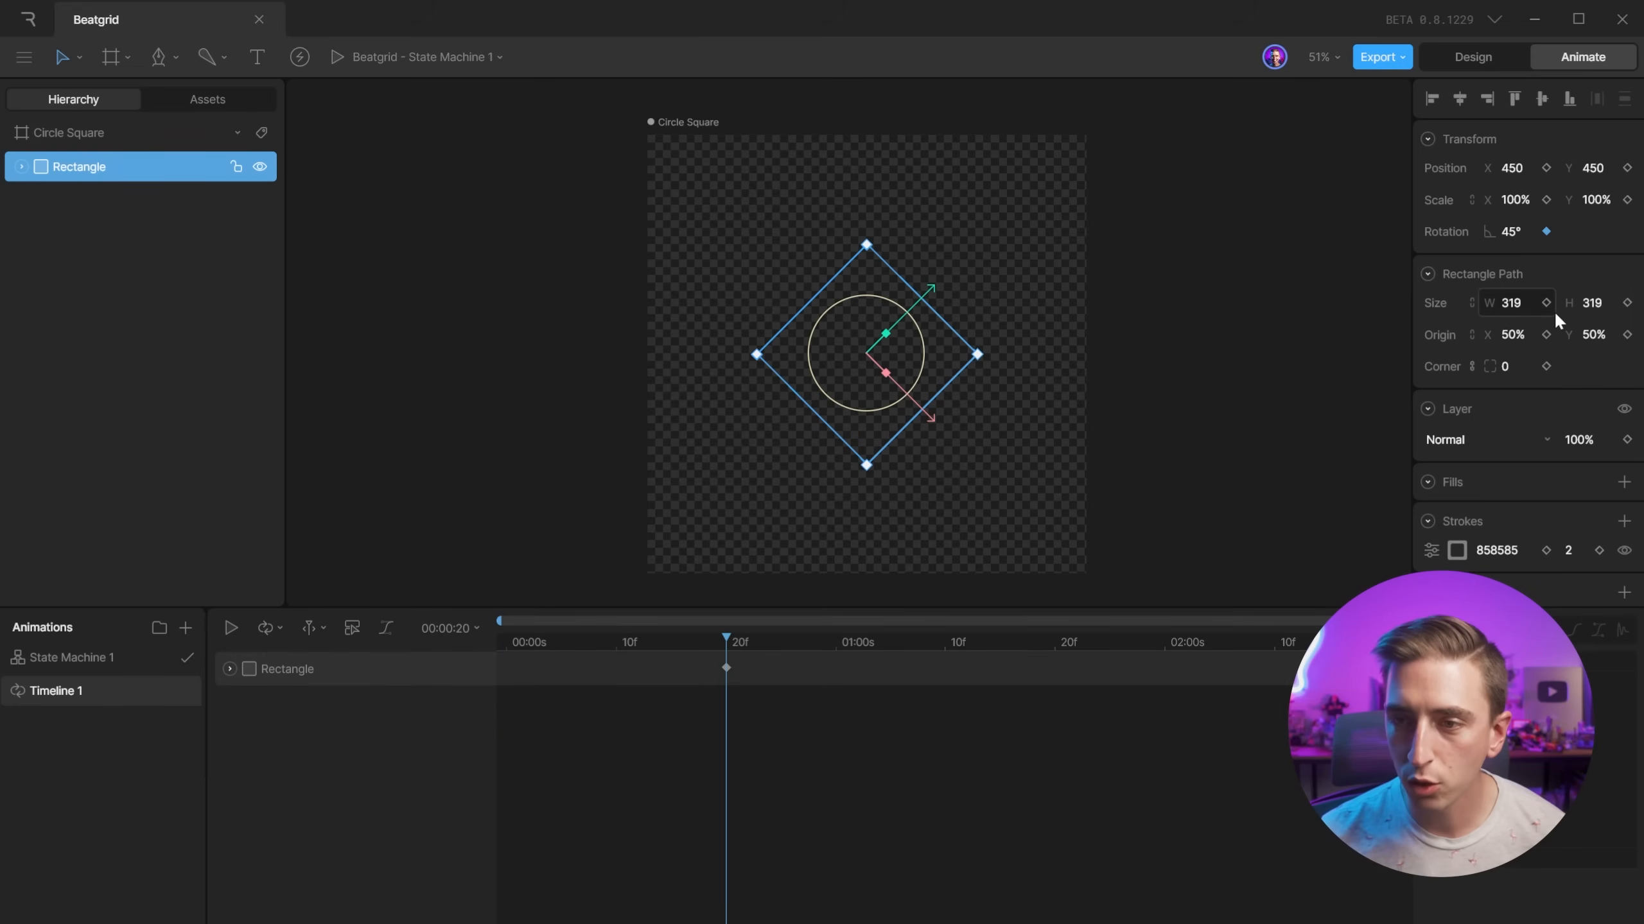
pyautogui.click(1627, 302)
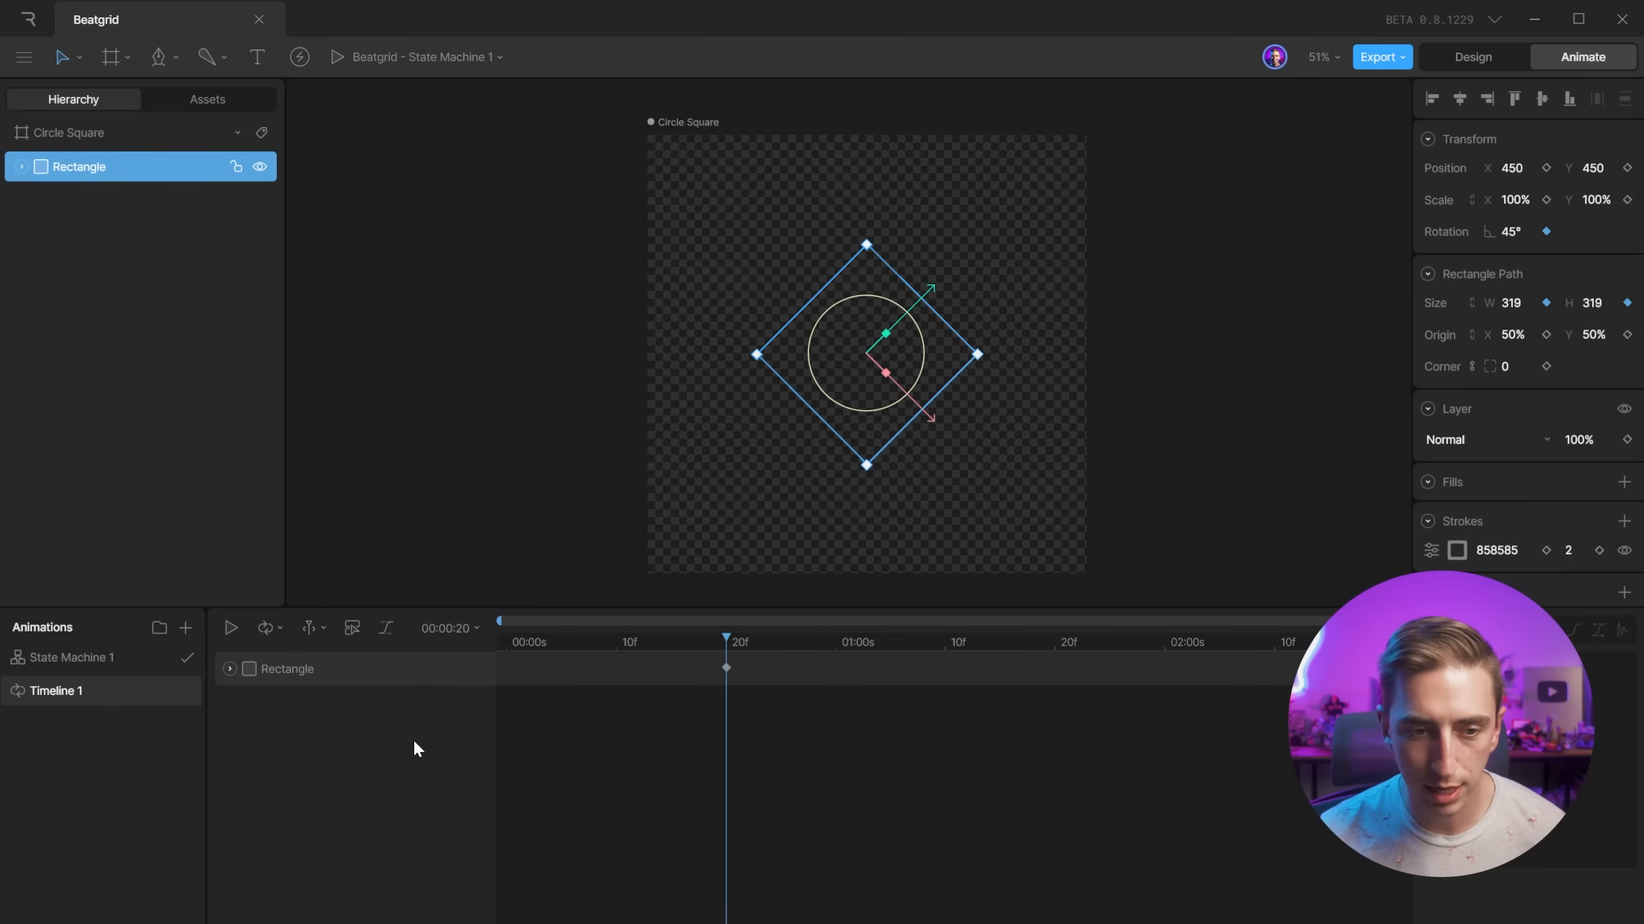
# Set the rectangle's rotation to 0° and its width and height to 0 at 00:00:00.
pyautogui.click(298, 671)
pyautogui.moveTo(714, 640); pyautogui.dragTo(439, 623)
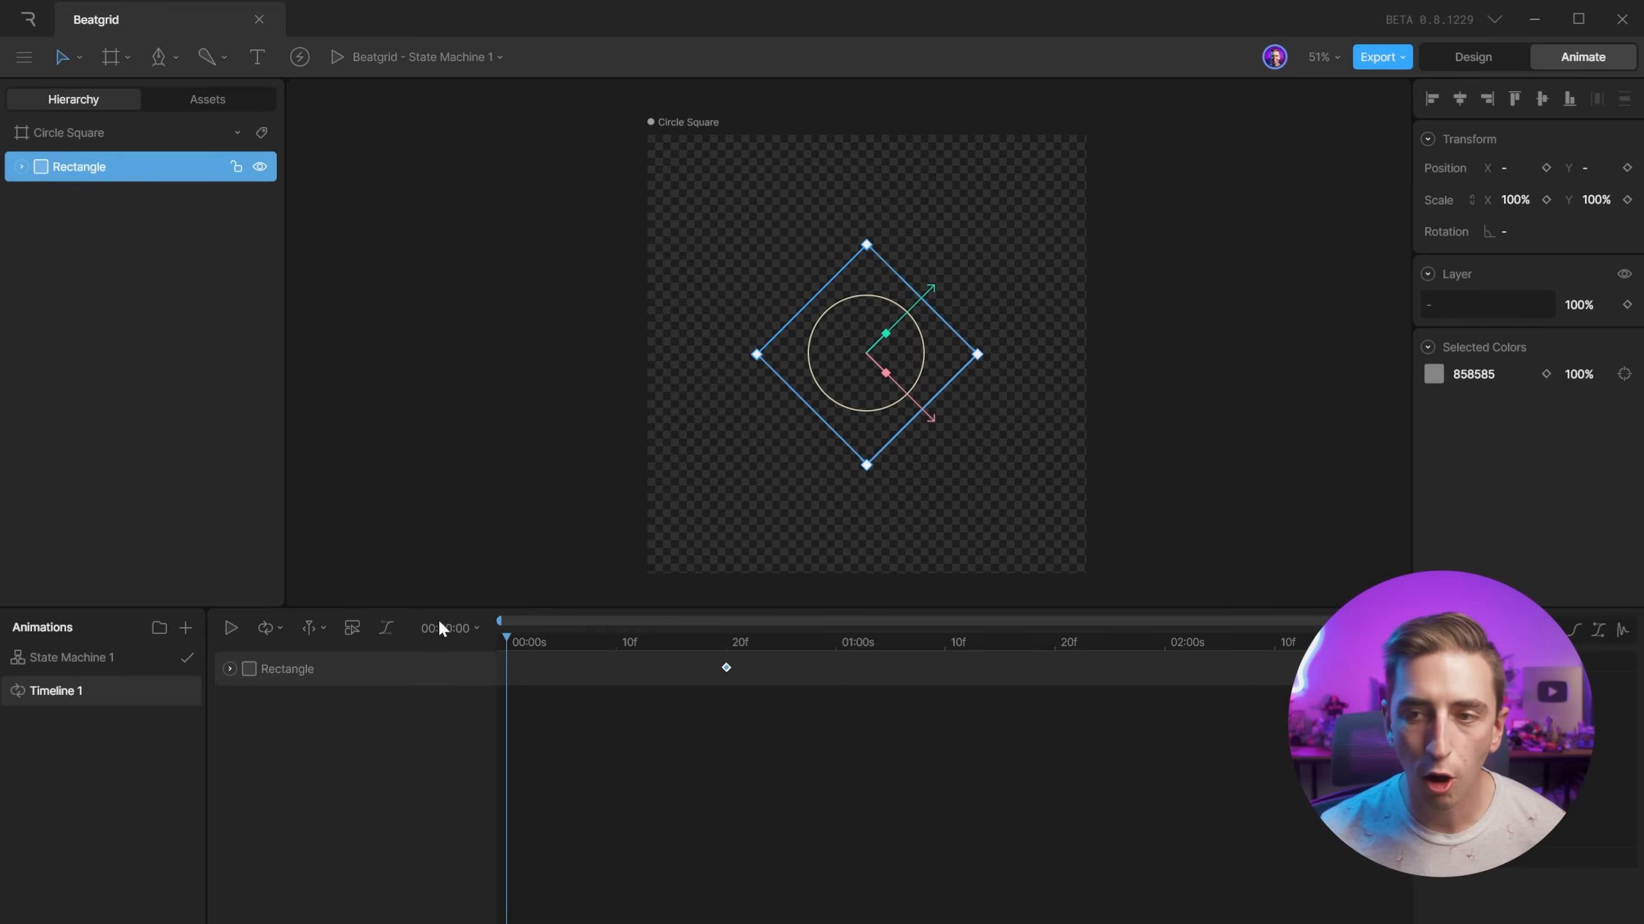
pyautogui.click(868, 289)
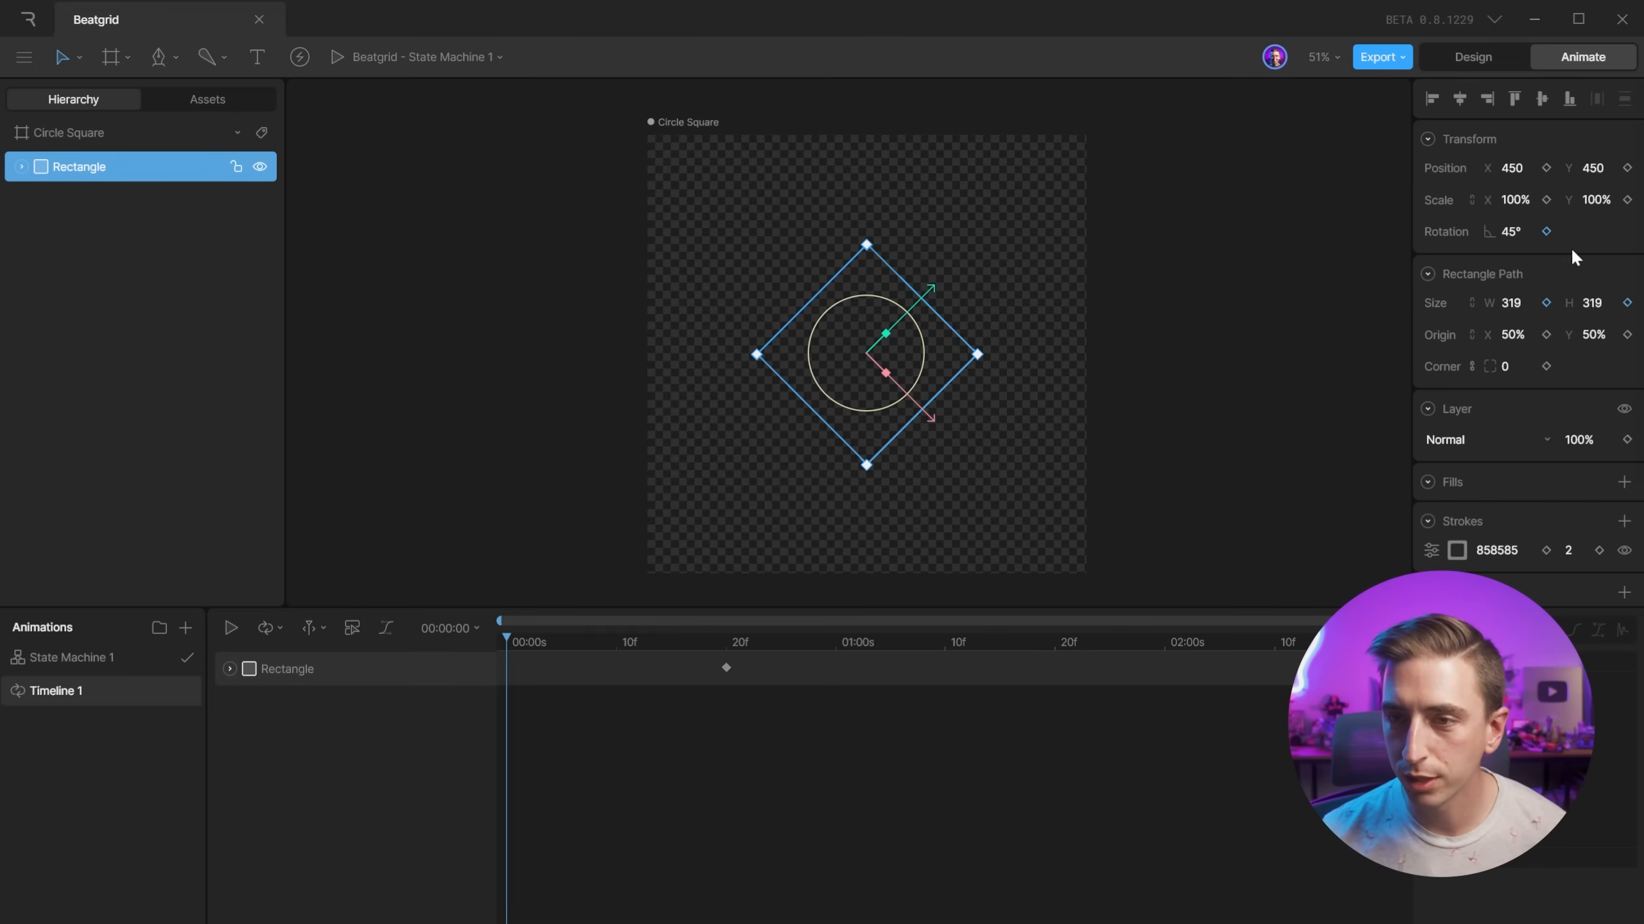
pyautogui.click(1504, 231)
pyautogui.write('0')
pyautogui.press('Return')
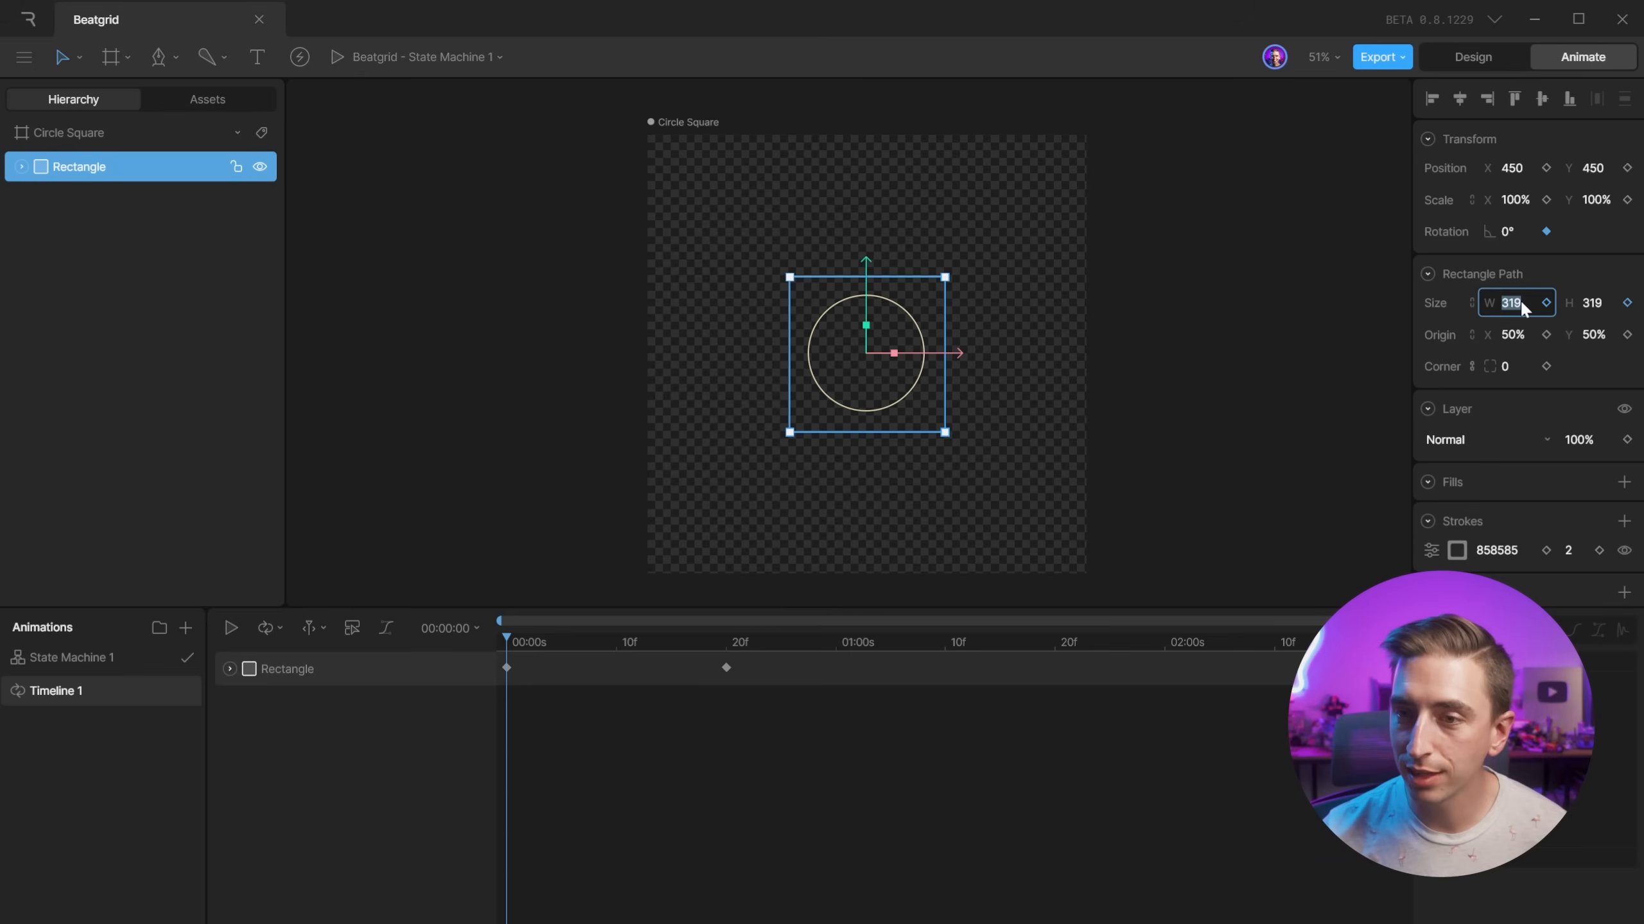
pyautogui.write('0')
pyautogui.press('Return')
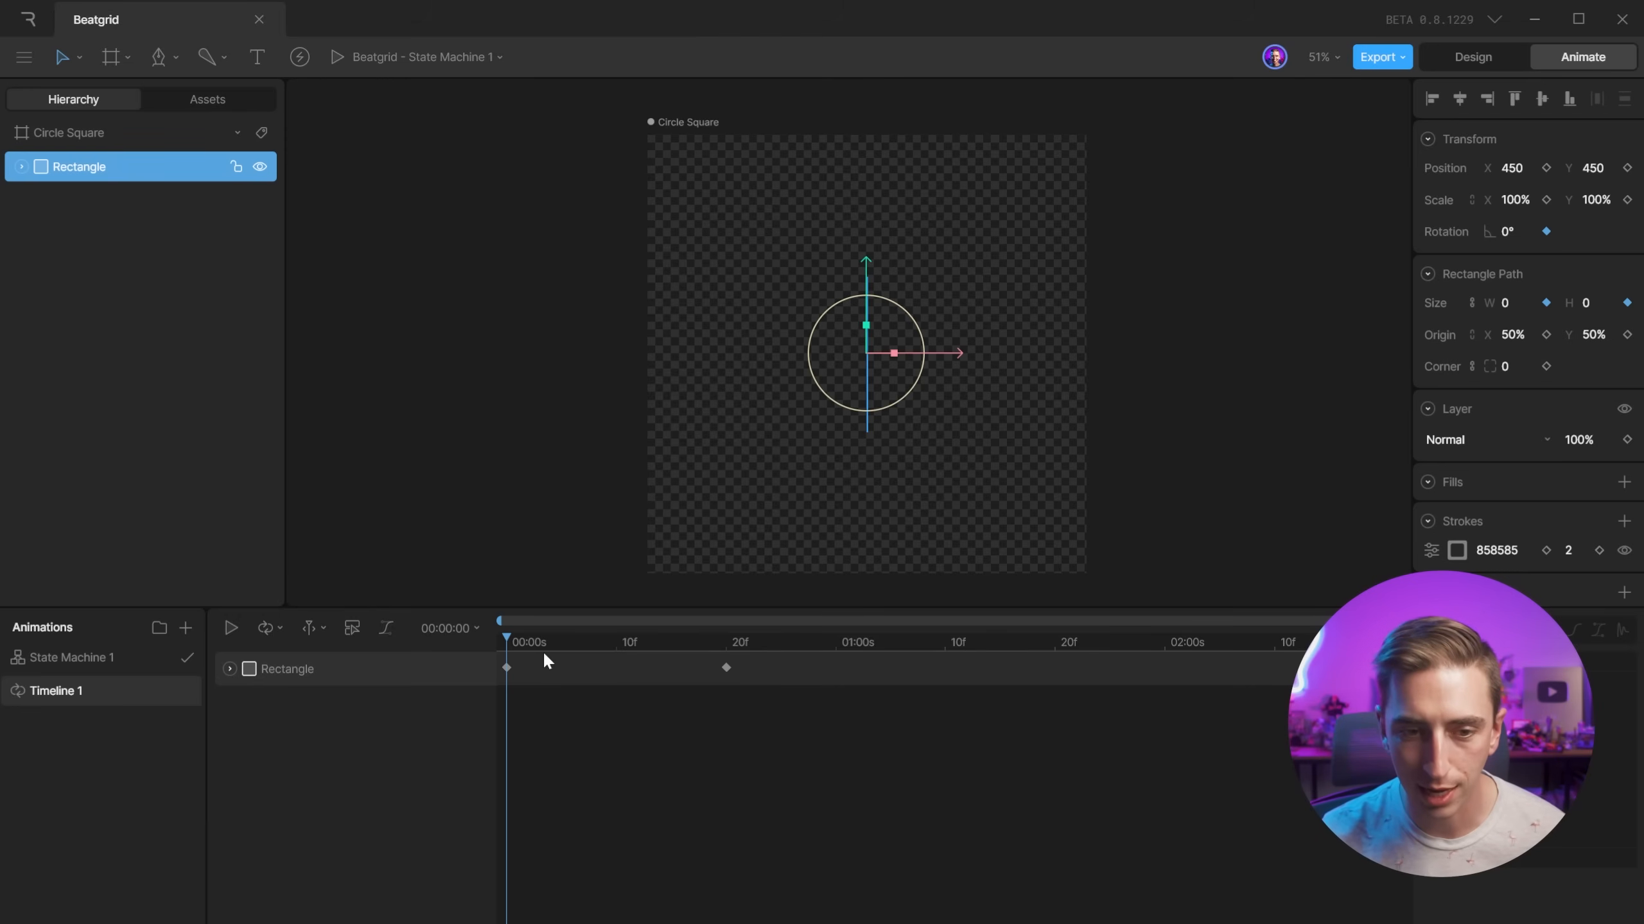
# Add a keyframe for the rectangle's corner radius at 00:00:20.
pyautogui.moveTo(542, 649); pyautogui.dragTo(747, 668)
pyautogui.moveTo(723, 669)
pyautogui.mouseDown()
pyautogui.moveTo(502, 658)
pyautogui.moveTo(726, 668)
pyautogui.mouseUp()
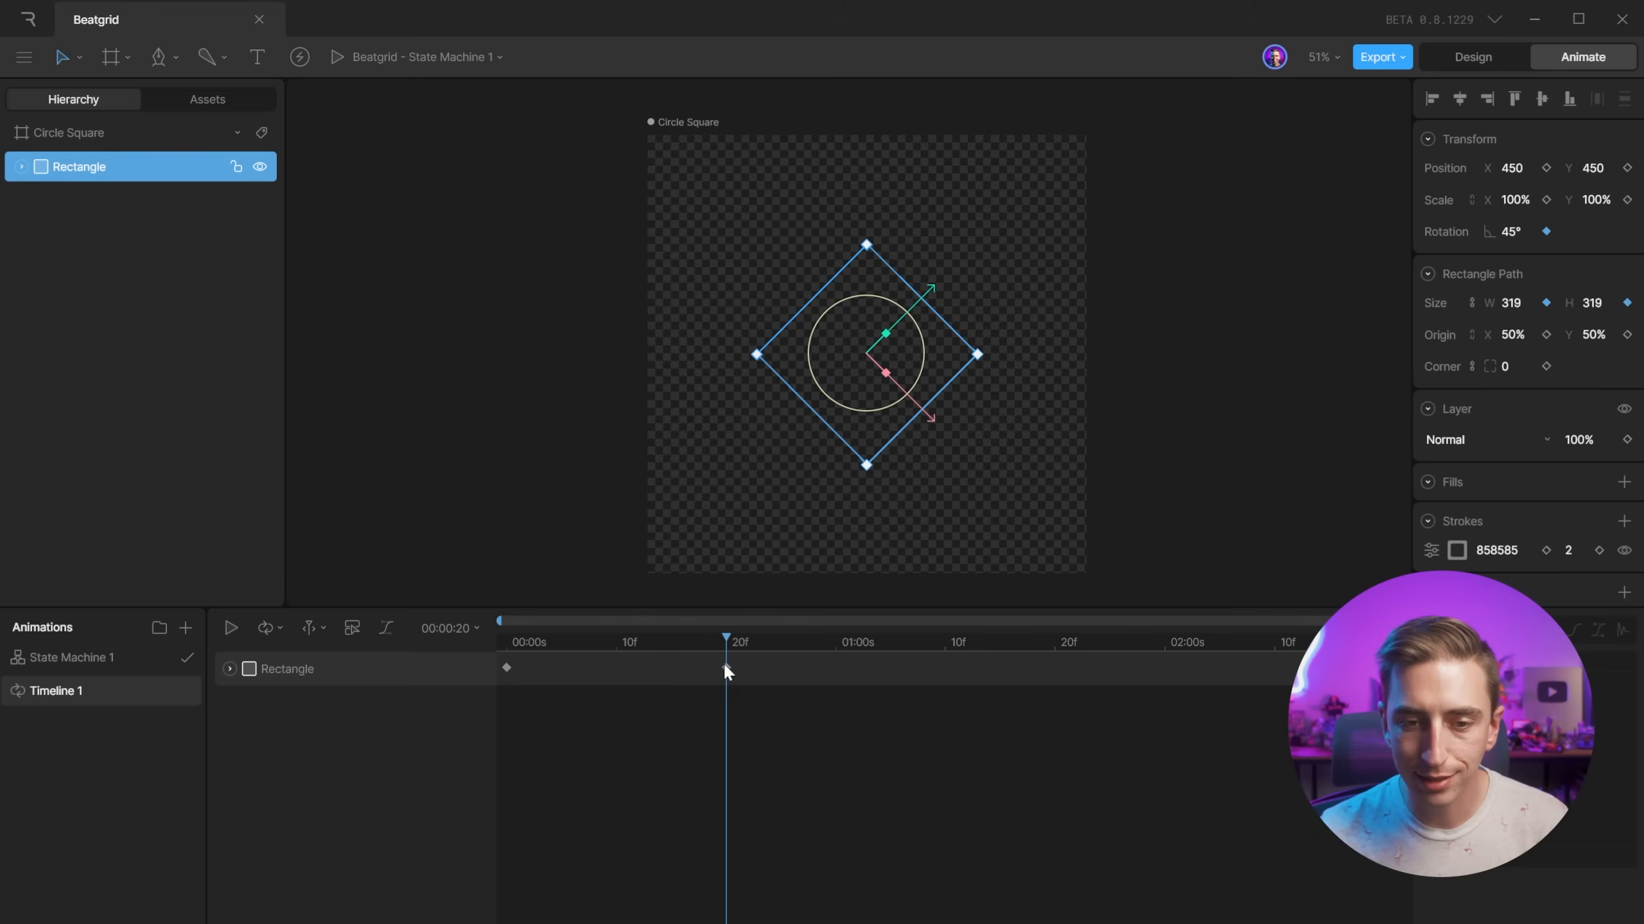
pyautogui.click(1546, 366)
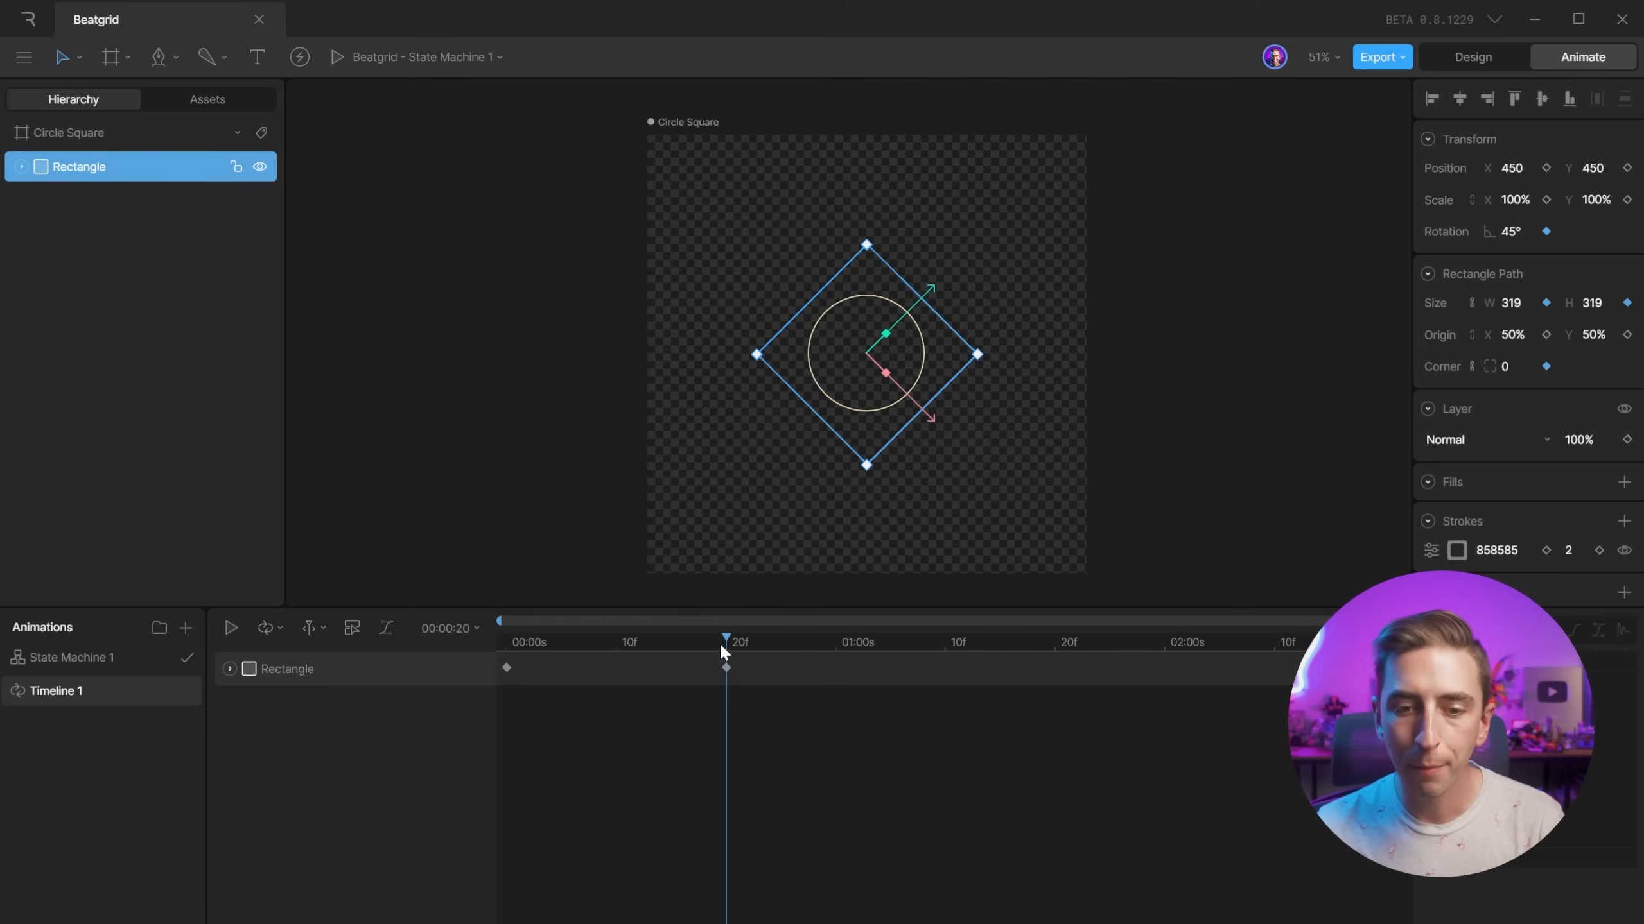
# Set the rectangle's corner radius to 160 at 00:00:00 and scrub to 00:00:10 to check the shape.
pyautogui.moveTo(719, 642); pyautogui.dragTo(441, 646)
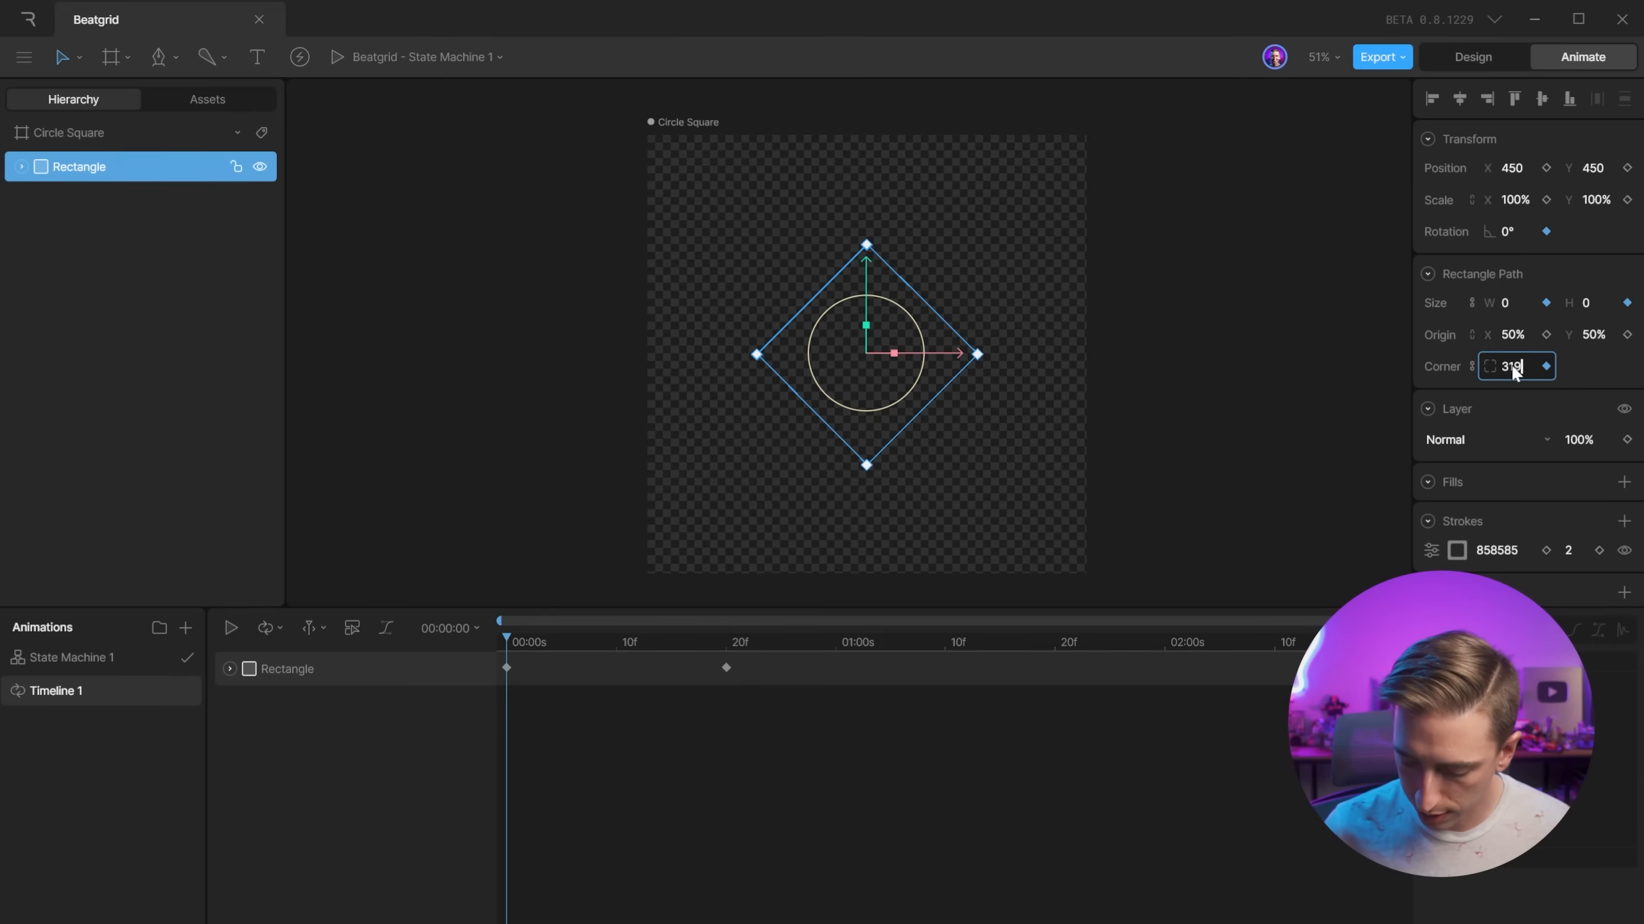
pyautogui.write('/2')
pyautogui.press('Return')
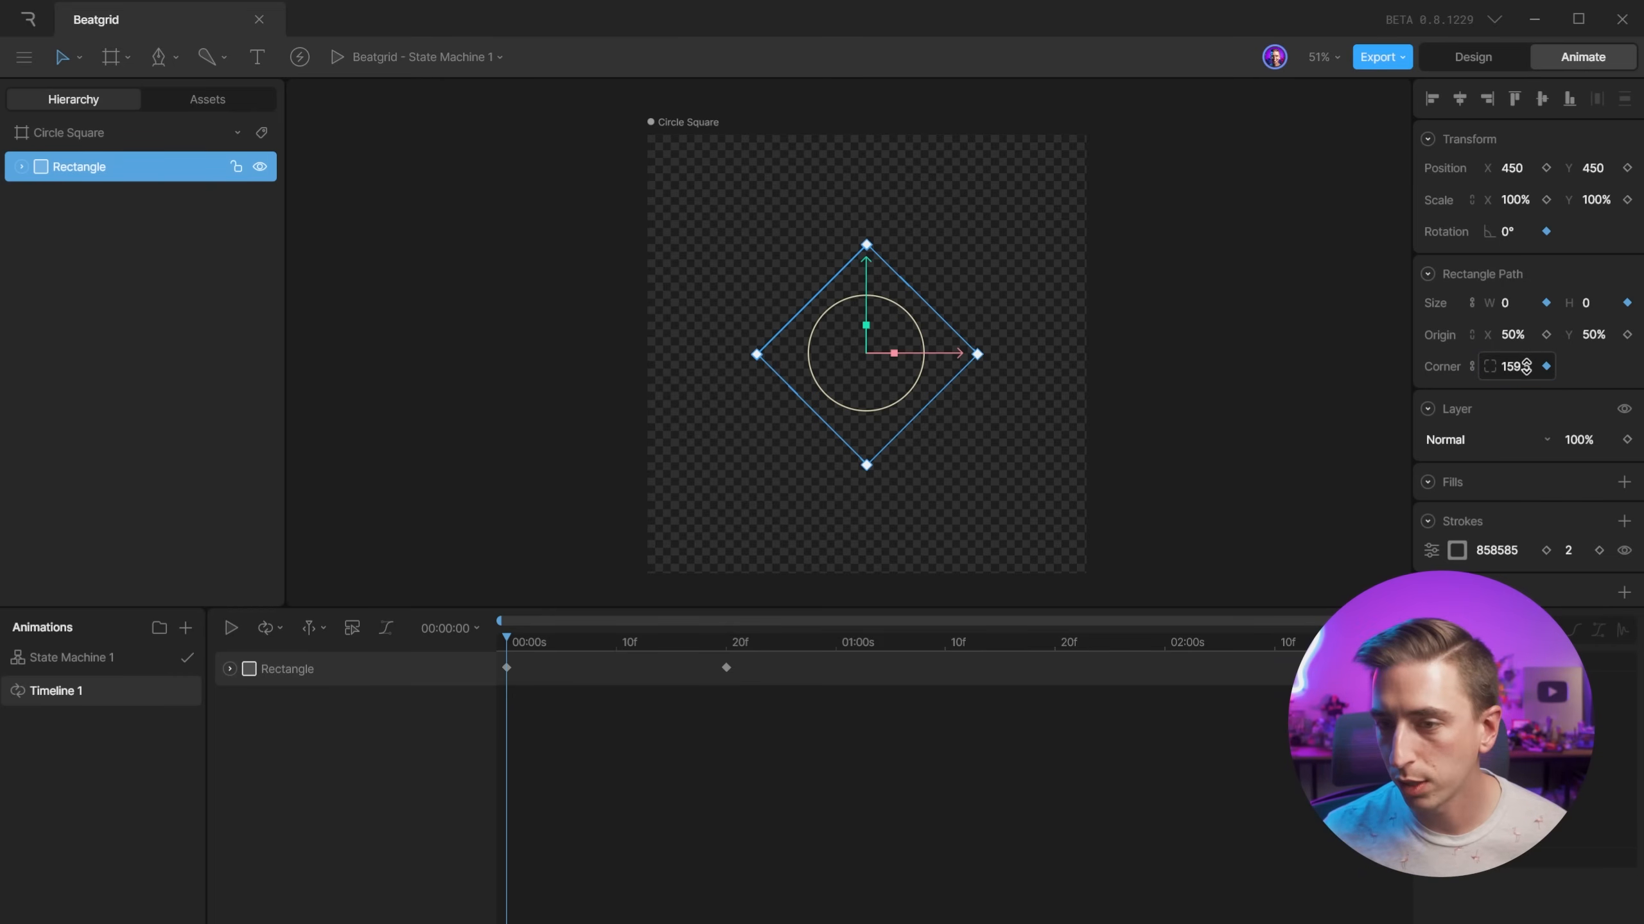
pyautogui.click(1526, 367)
pyautogui.write('160')
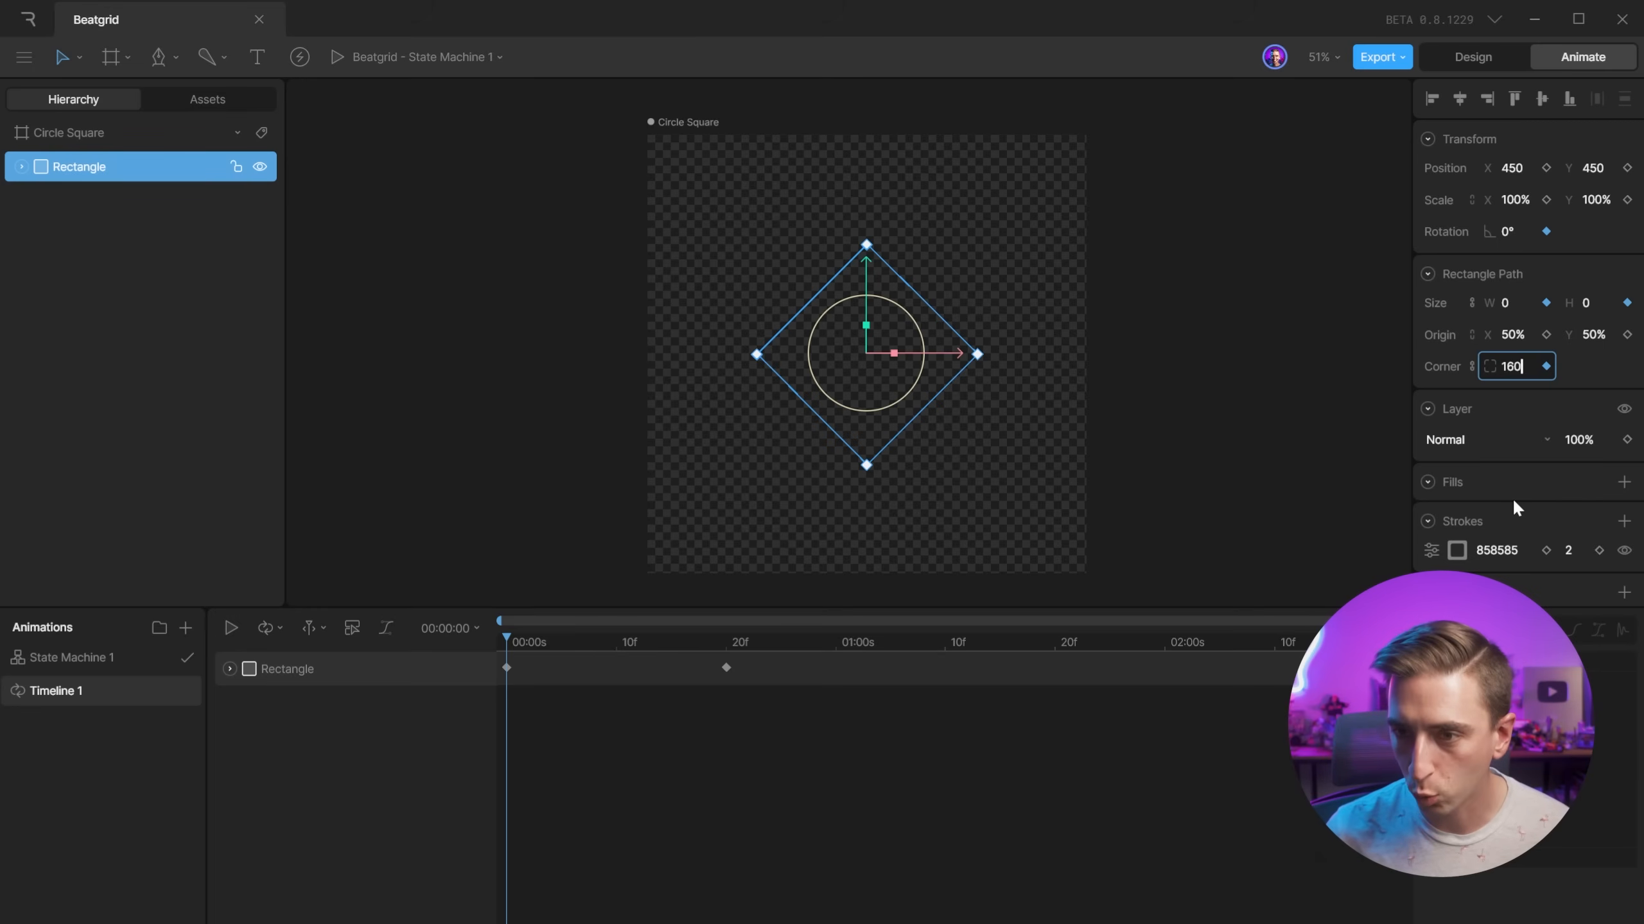
pyautogui.press('Return')
pyautogui.moveTo(560, 717); pyautogui.dragTo(617, 713)
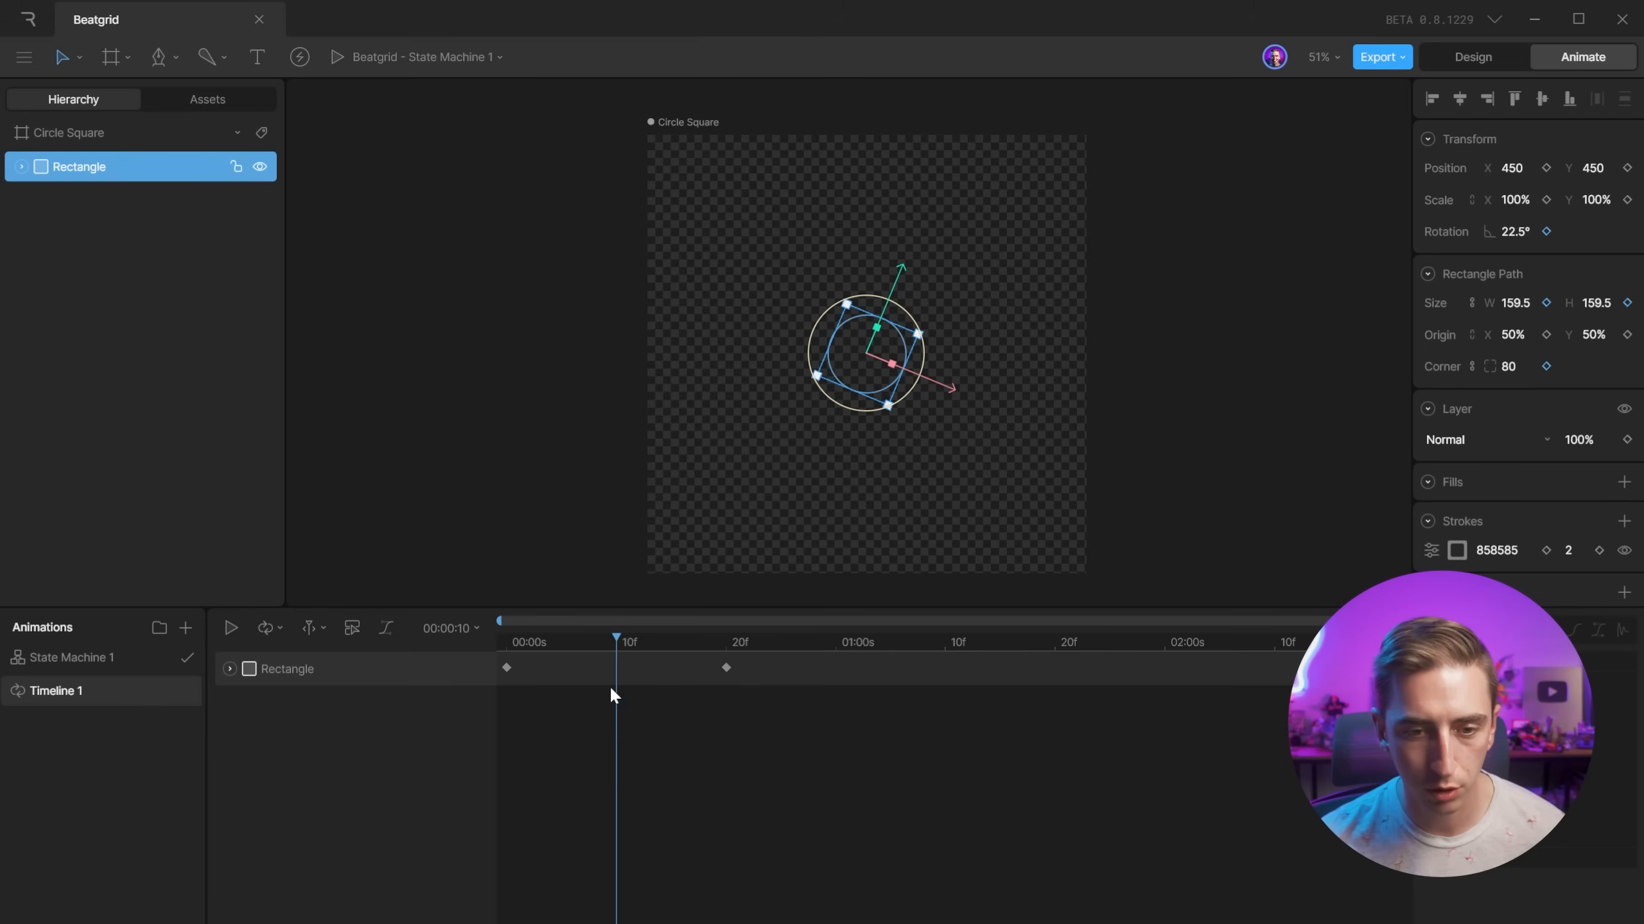
# Expand the Rectangle and Path tracks in the timeline and select the first Corner Radius keyframe.
pyautogui.click(229, 669)
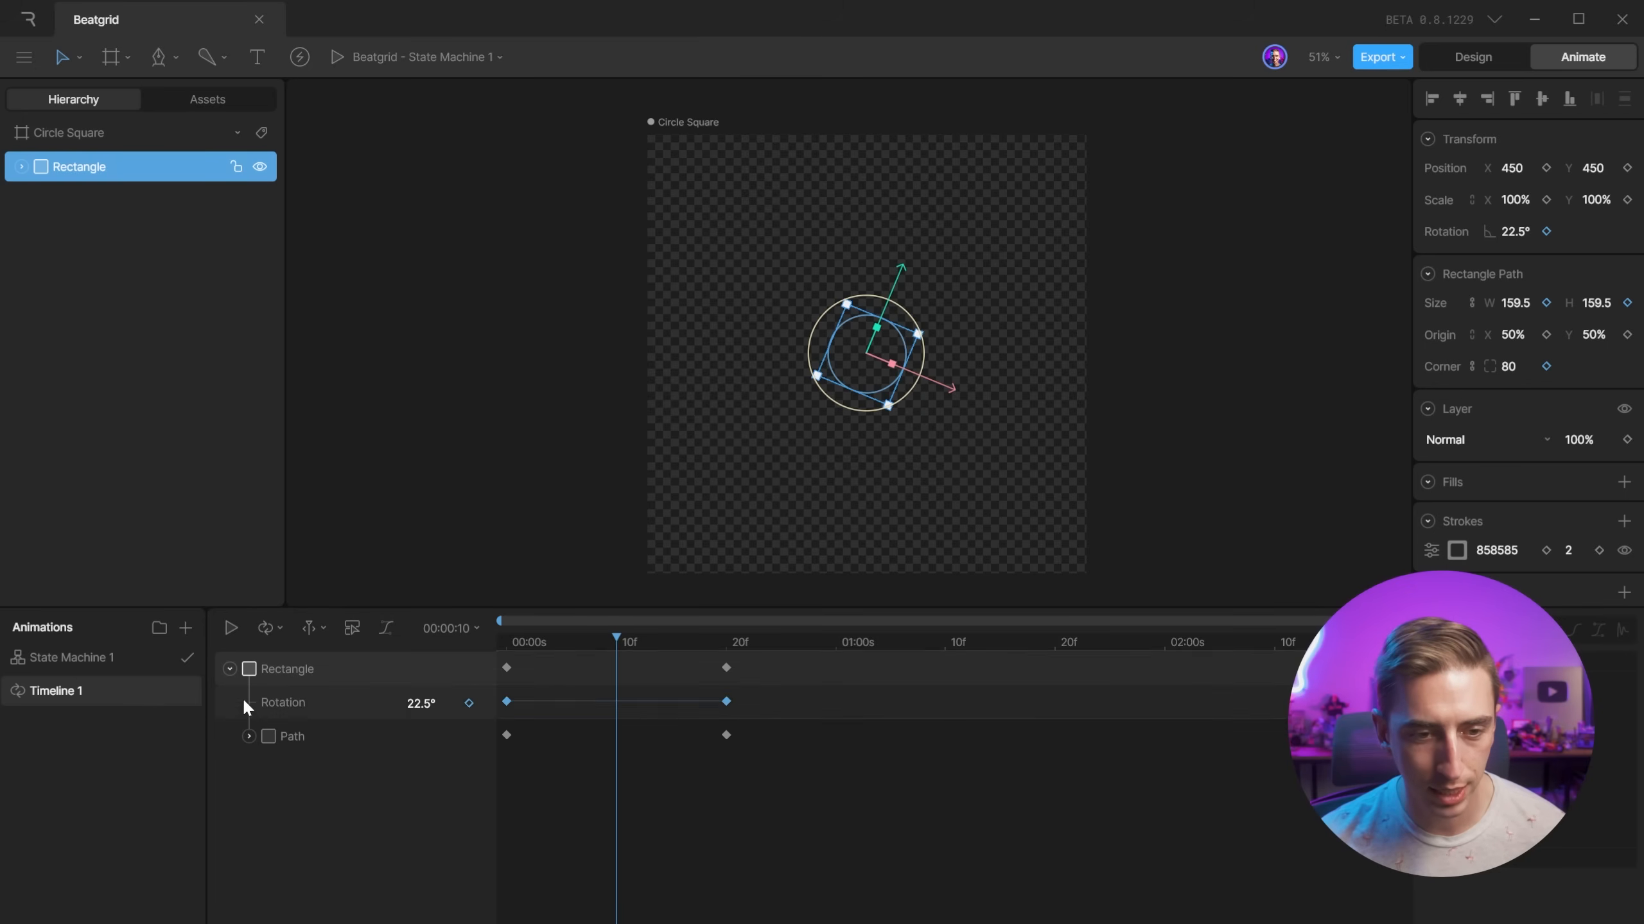
pyautogui.click(248, 736)
pyautogui.click(327, 838)
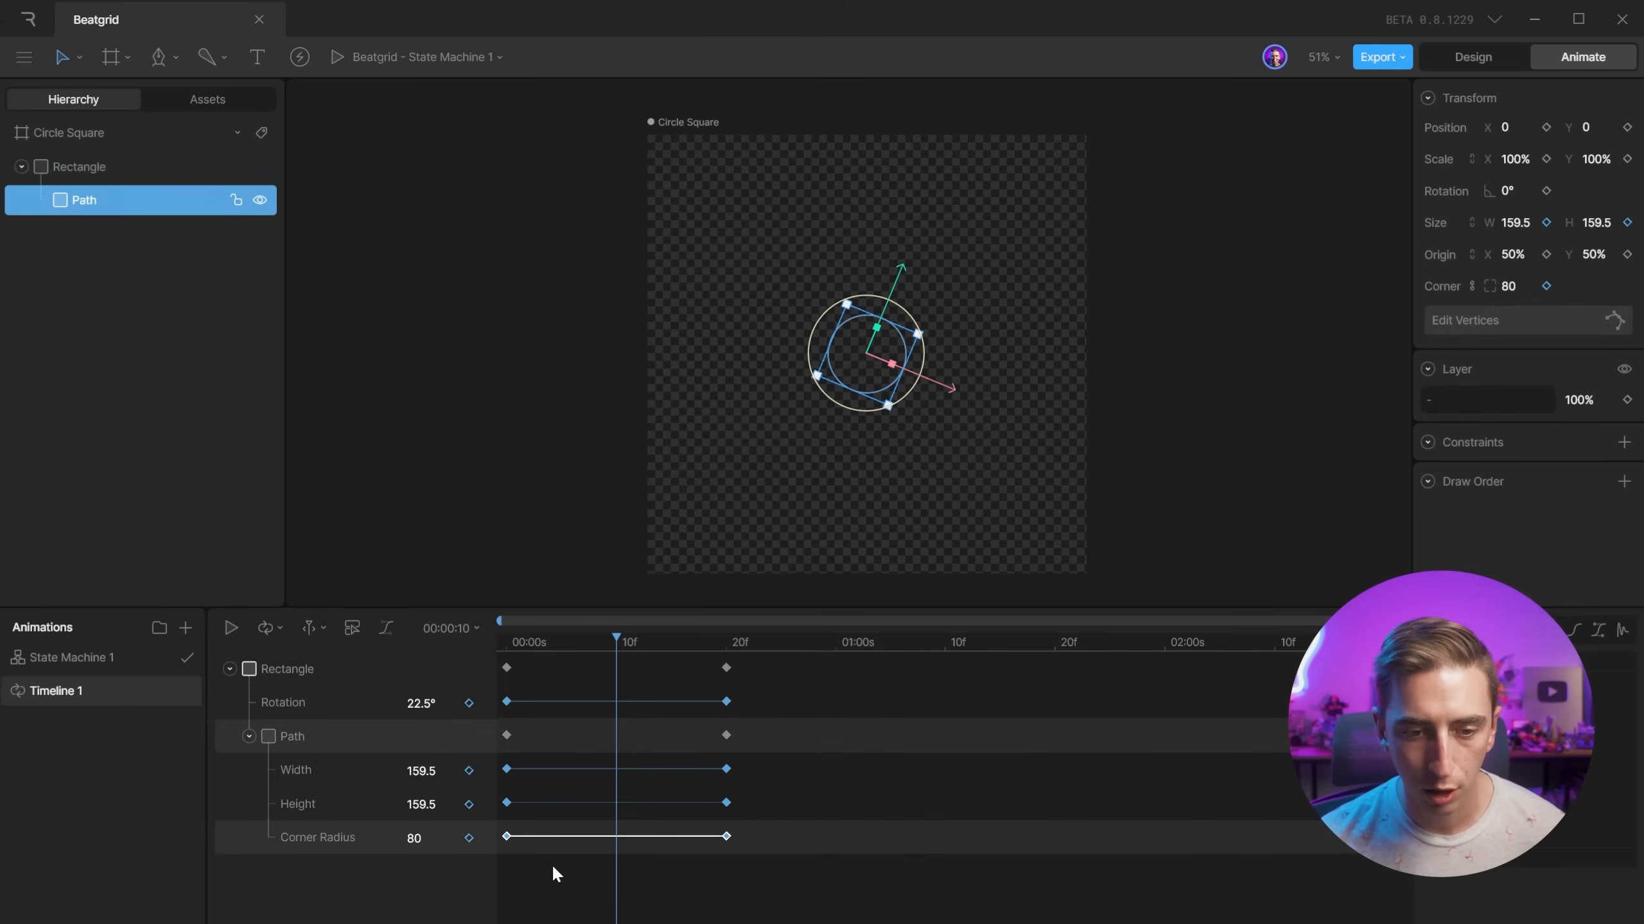
pyautogui.click(507, 837)
pyautogui.doubleClick(507, 836)
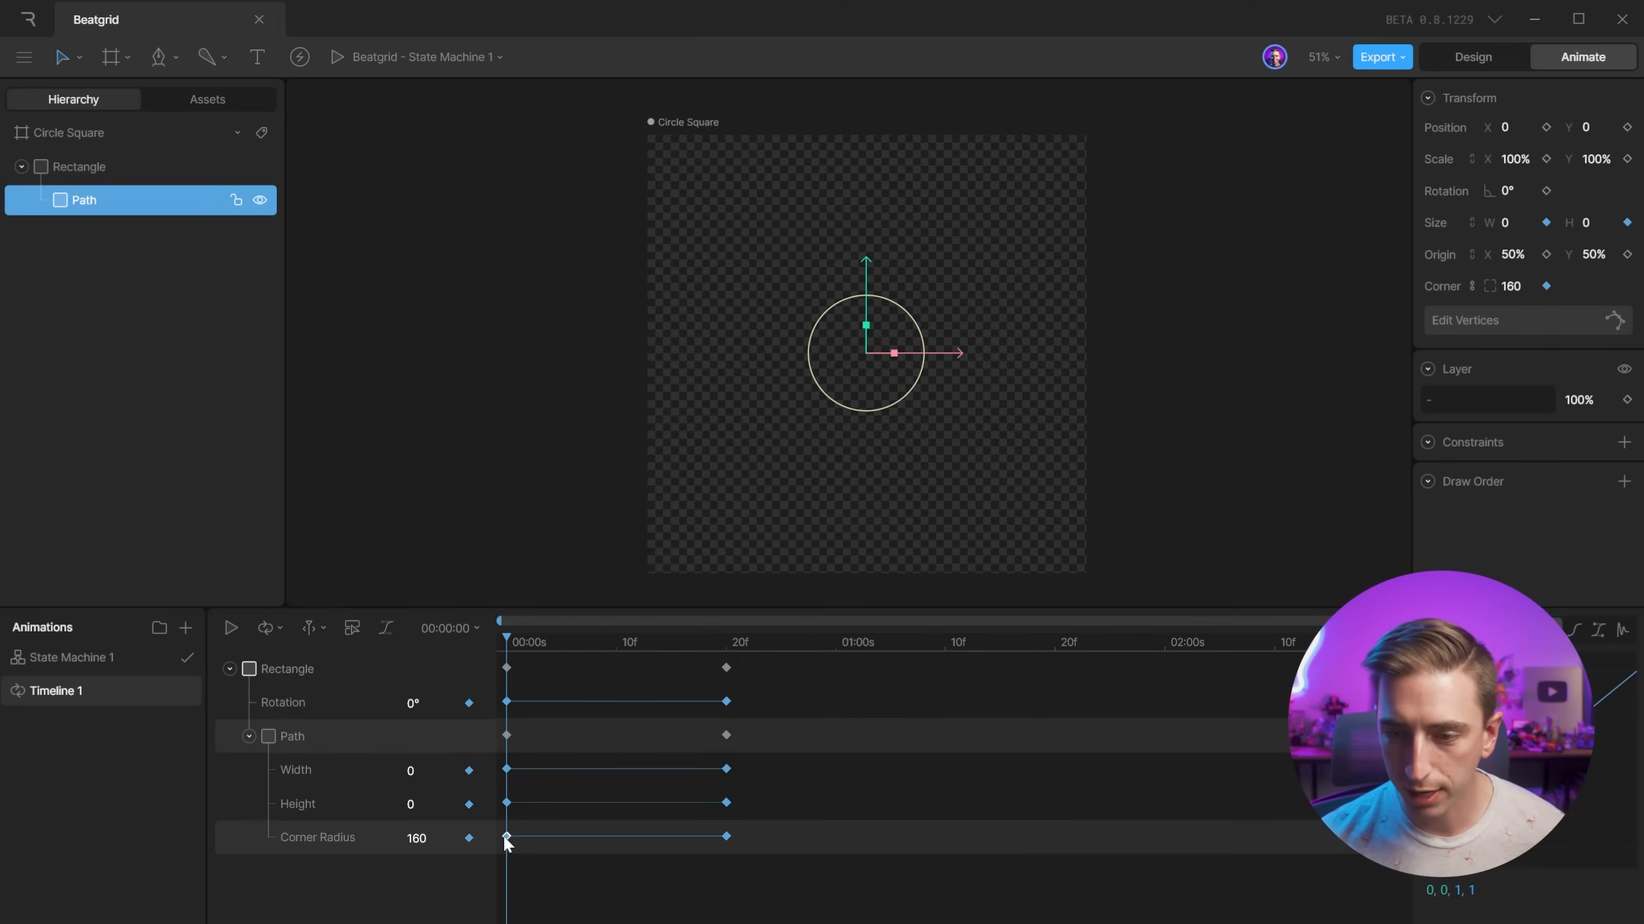
# Try a corner radius of 20 on the keyframe at 00:00:00.
pyautogui.moveTo(415, 837); pyautogui.dragTo(416, 889)
pyautogui.click(450, 830)
pyautogui.write('20')
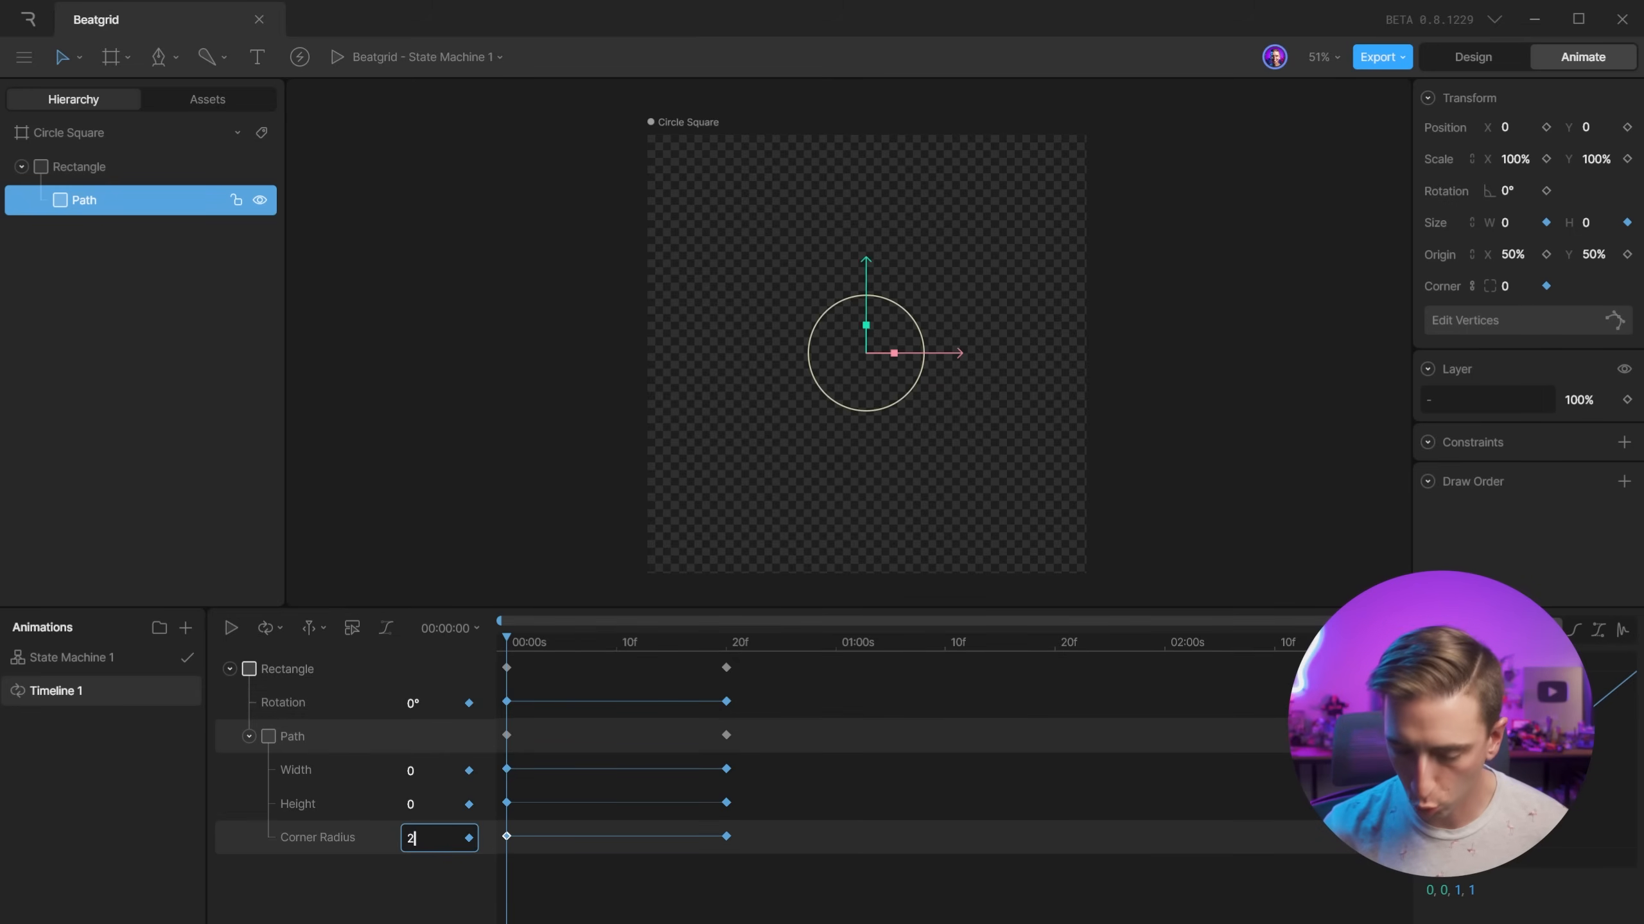
pyautogui.press('Return')
# Play and scrub the animation from its start while inspecting the growing rectangle's corners up close.
pyautogui.moveTo(511, 640); pyautogui.dragTo(478, 656)
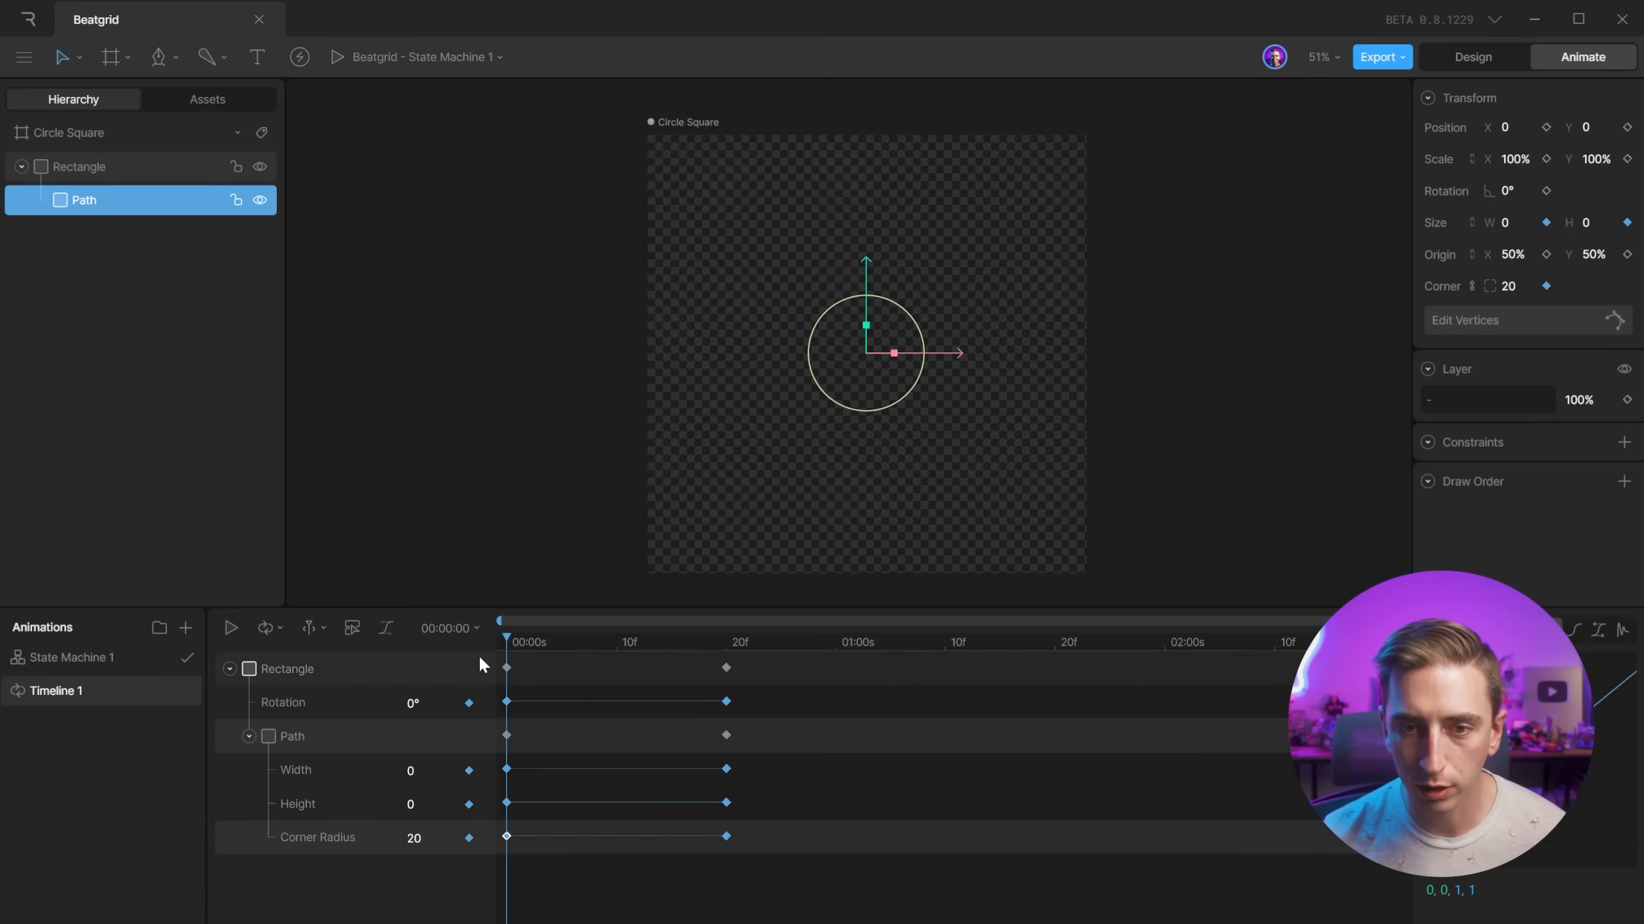
pyautogui.press('space')
pyautogui.press('space')
pyautogui.scroll(8, 888, 335)
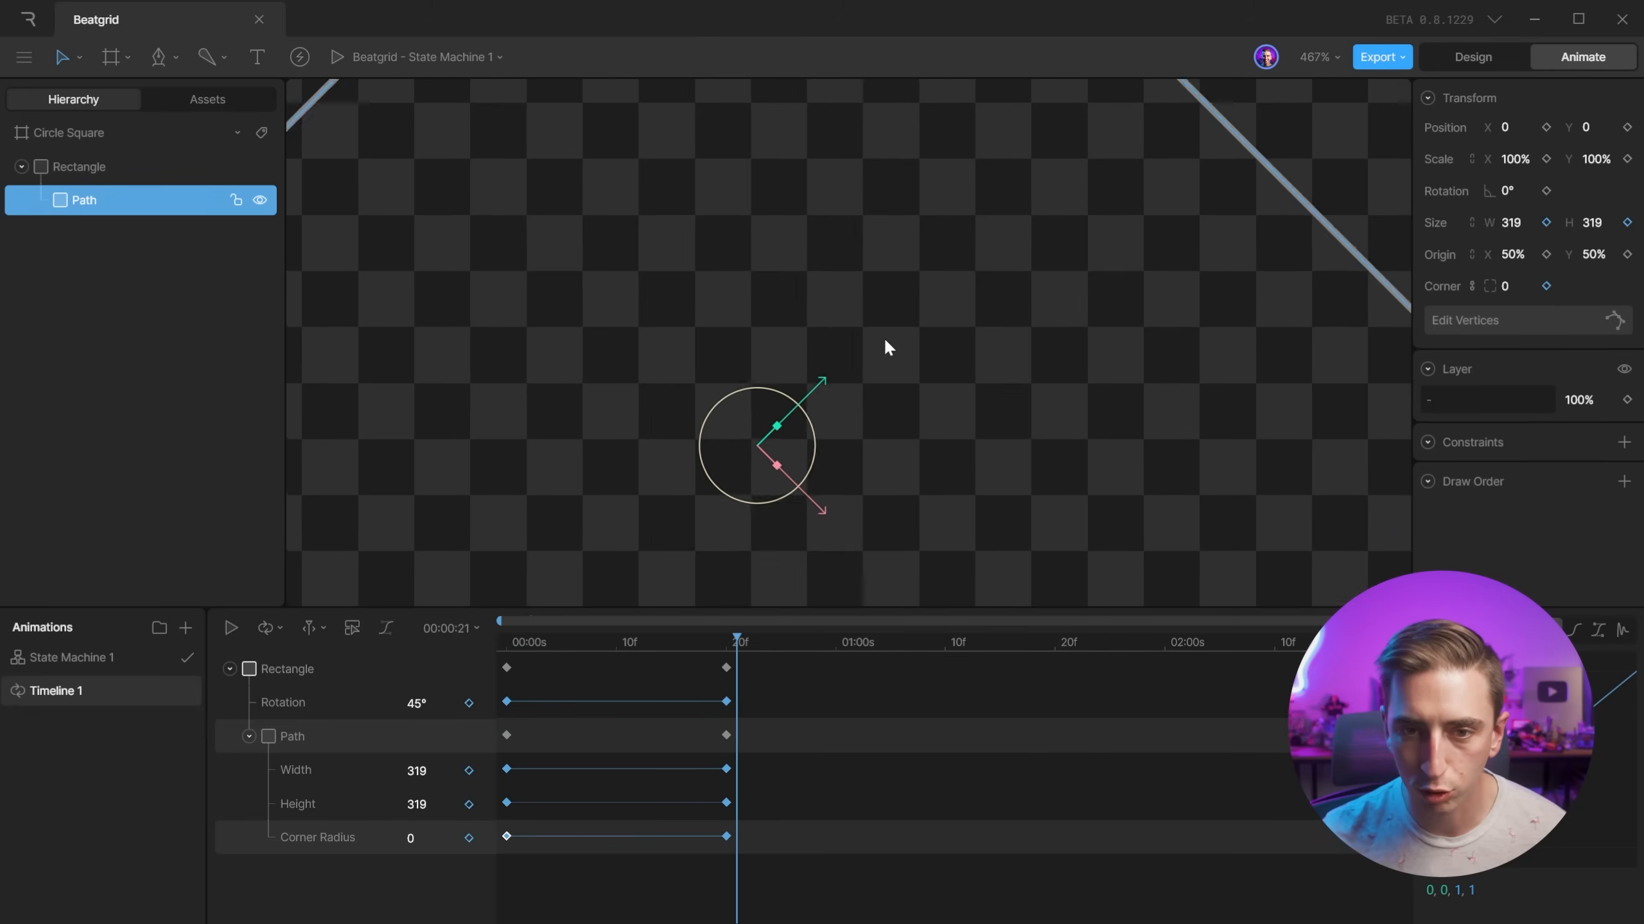
pyautogui.scroll(-3, 689, 421)
pyautogui.moveTo(511, 644); pyautogui.dragTo(659, 665)
pyautogui.scroll(-3, 726, 355)
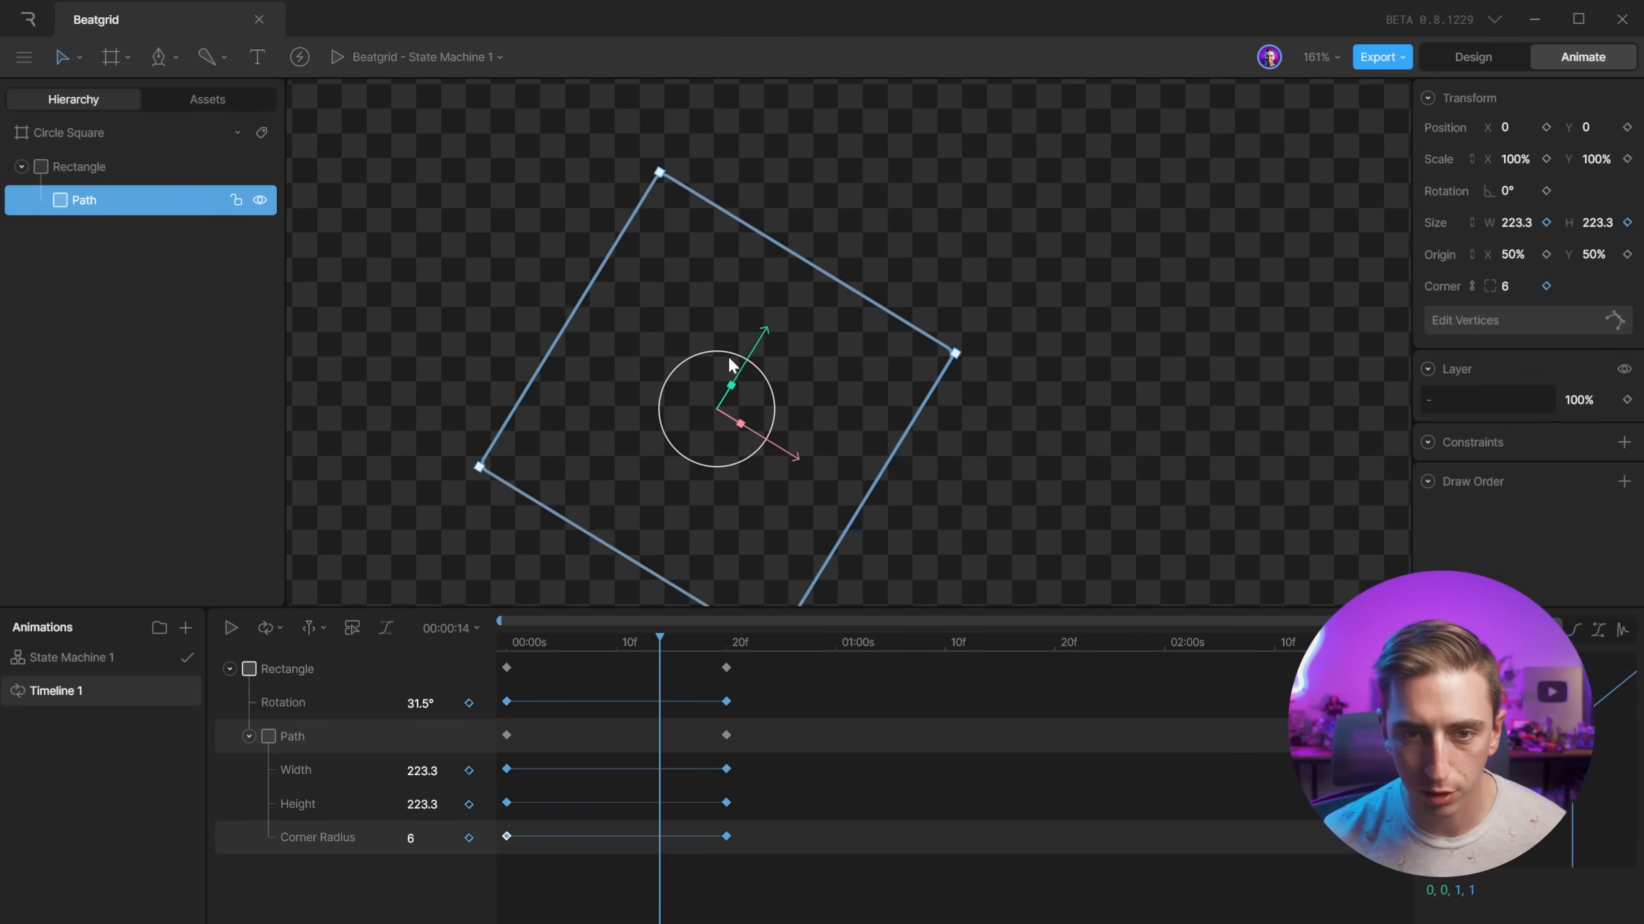
# Set the corner radius to 60 at 00:00:00, preview the animation, and deselect the path.
pyautogui.moveTo(547, 642); pyautogui.dragTo(475, 643)
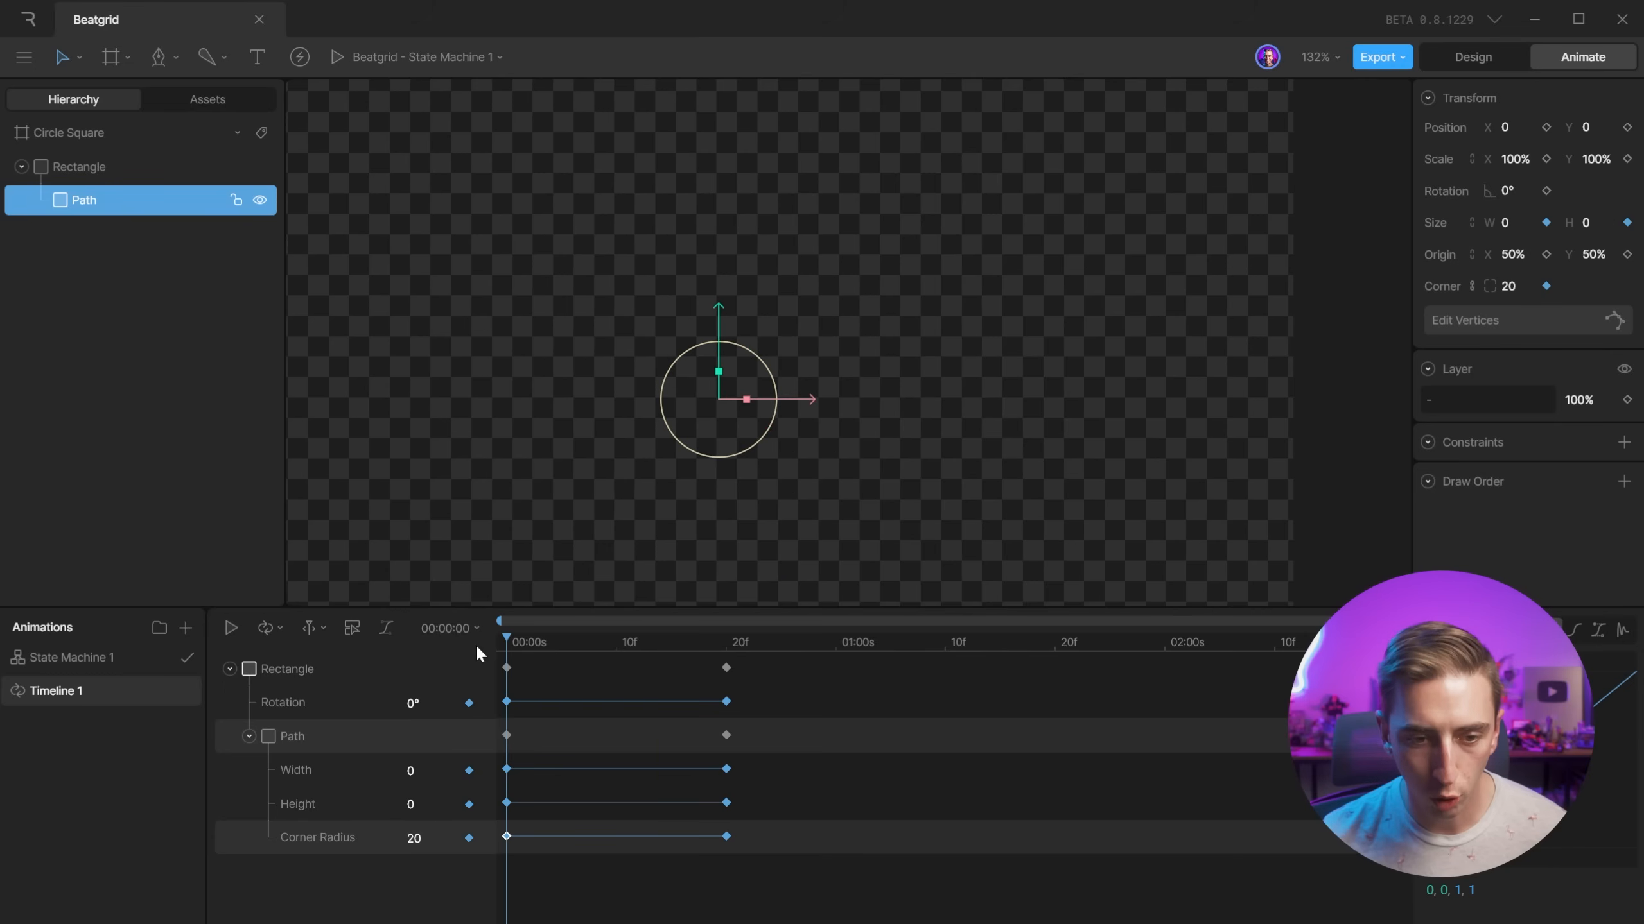
pyautogui.click(421, 838)
pyautogui.press('Return')
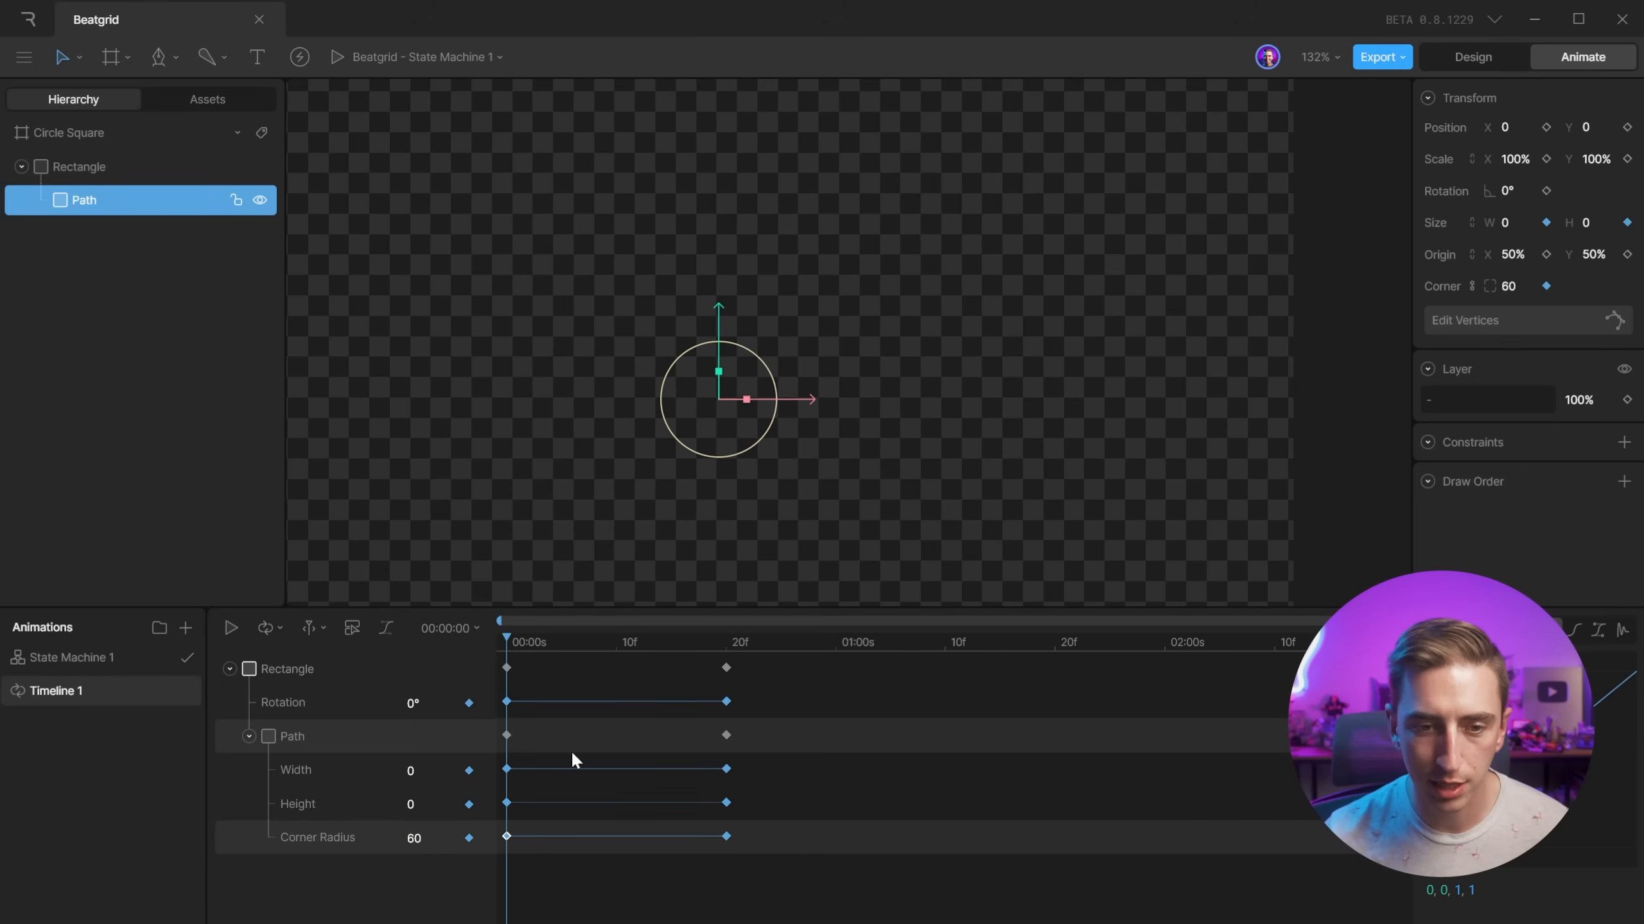
pyautogui.moveTo(507, 637); pyautogui.dragTo(593, 660)
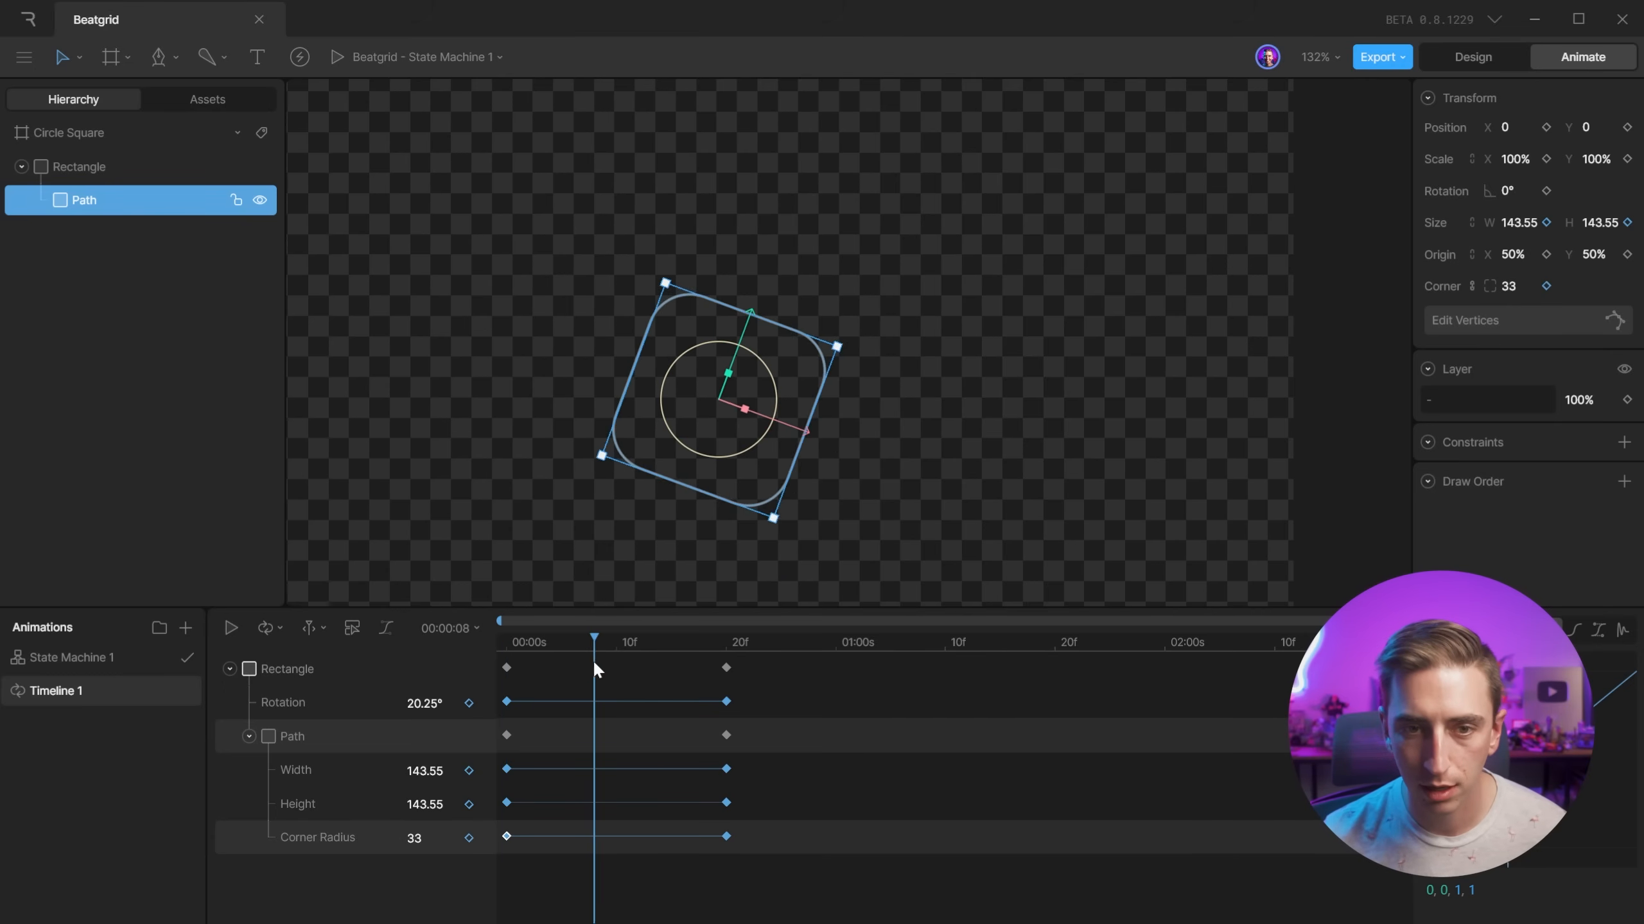
pyautogui.press('space')
pyautogui.click(1098, 377)
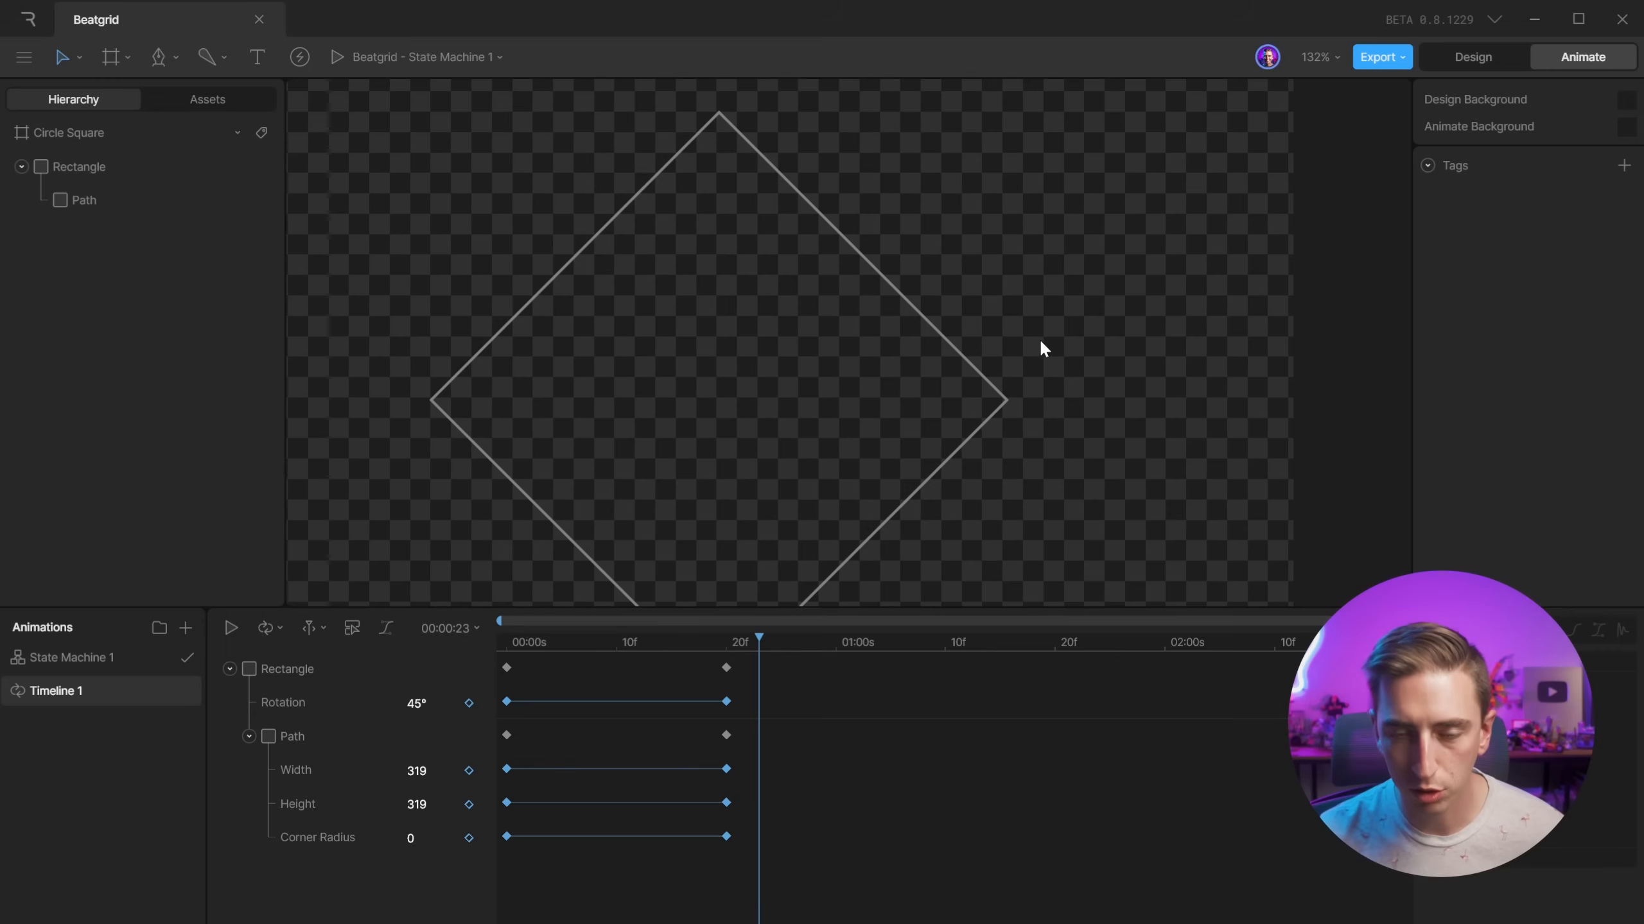
# Set the rectangle's rotation to 90° at 00:01:10 with the whole artboard in view.
pyautogui.scroll(-4, 762, 380)
pyautogui.scroll(-6, 764, 385)
pyautogui.scroll(3, 764, 387)
pyautogui.moveTo(736, 462); pyautogui.dragTo(785, 418)
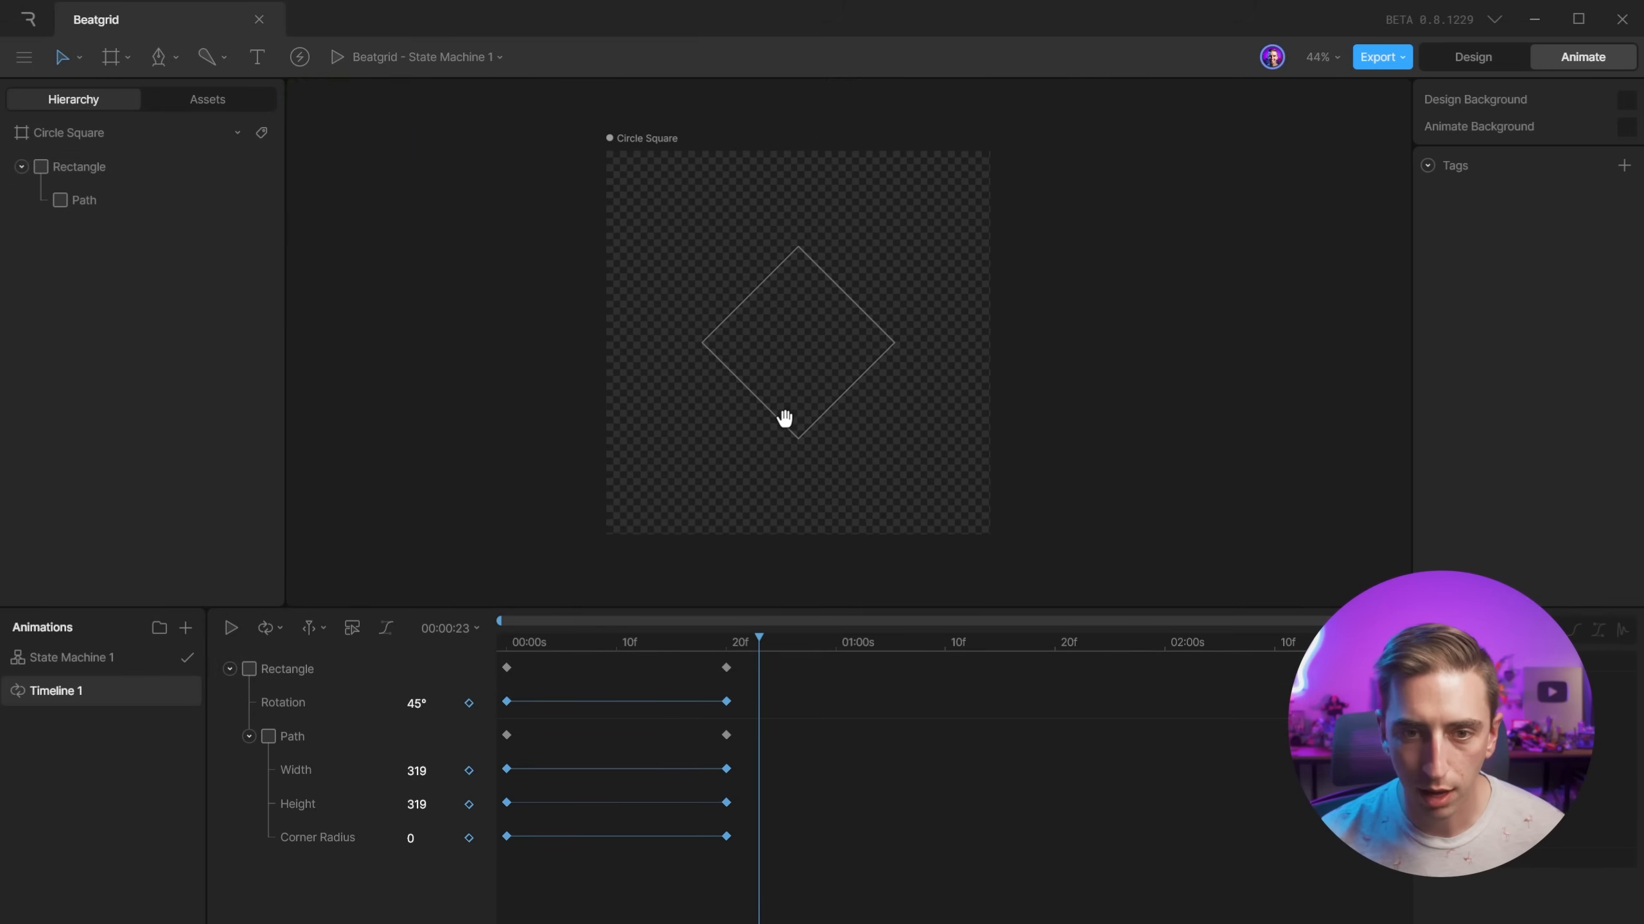
pyautogui.moveTo(739, 641); pyautogui.dragTo(721, 638)
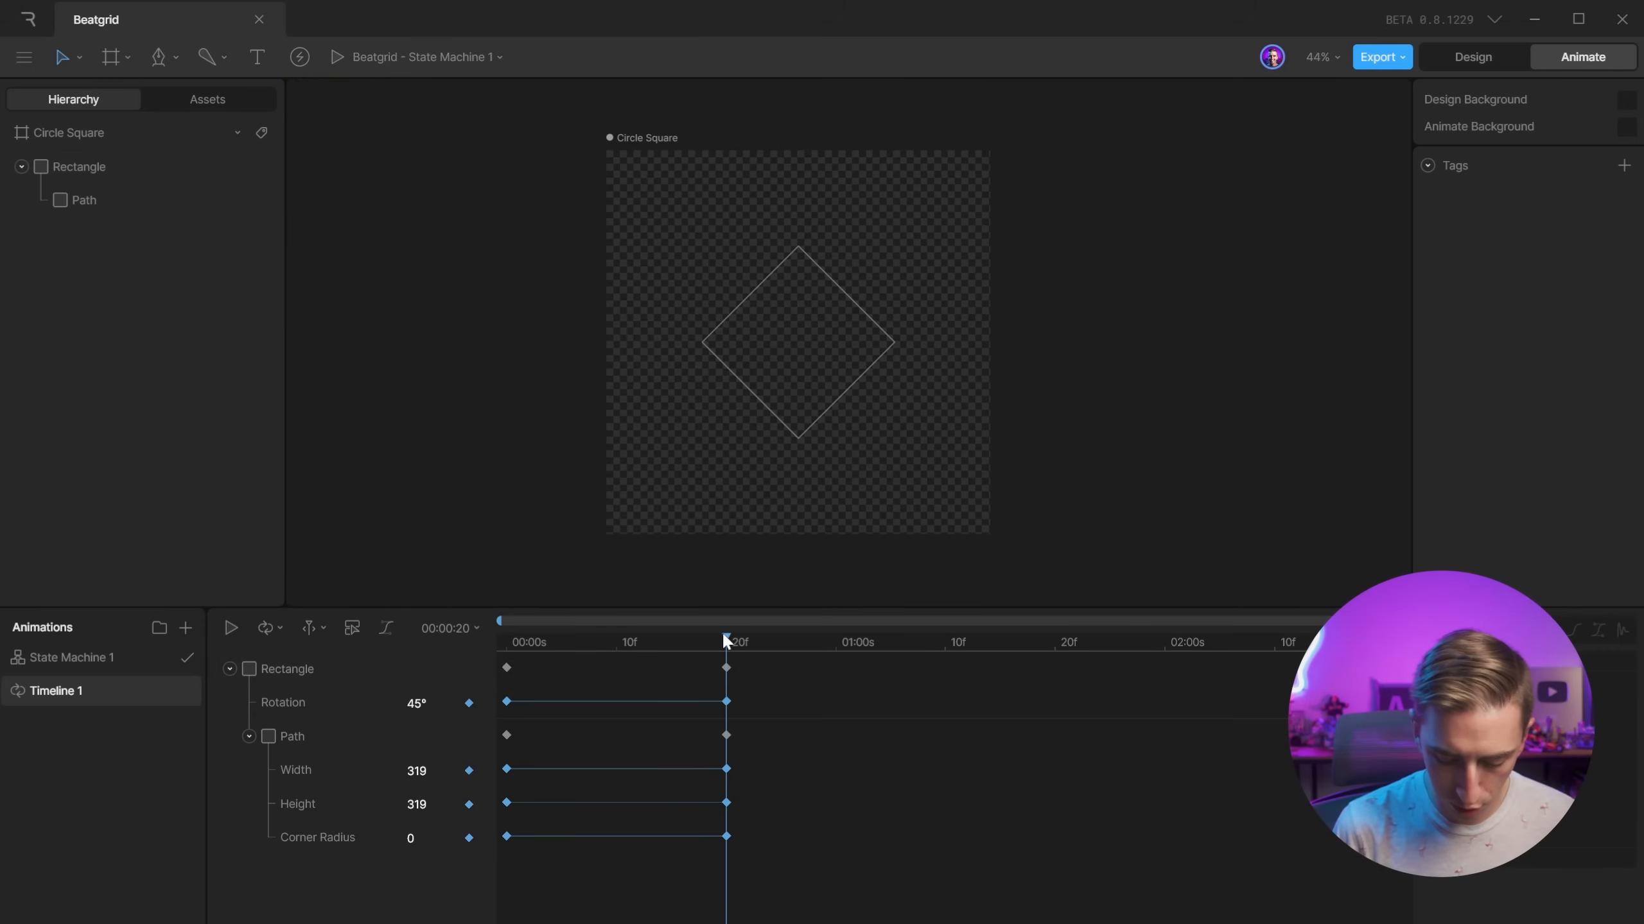
pyautogui.press('space')
pyautogui.click(799, 309)
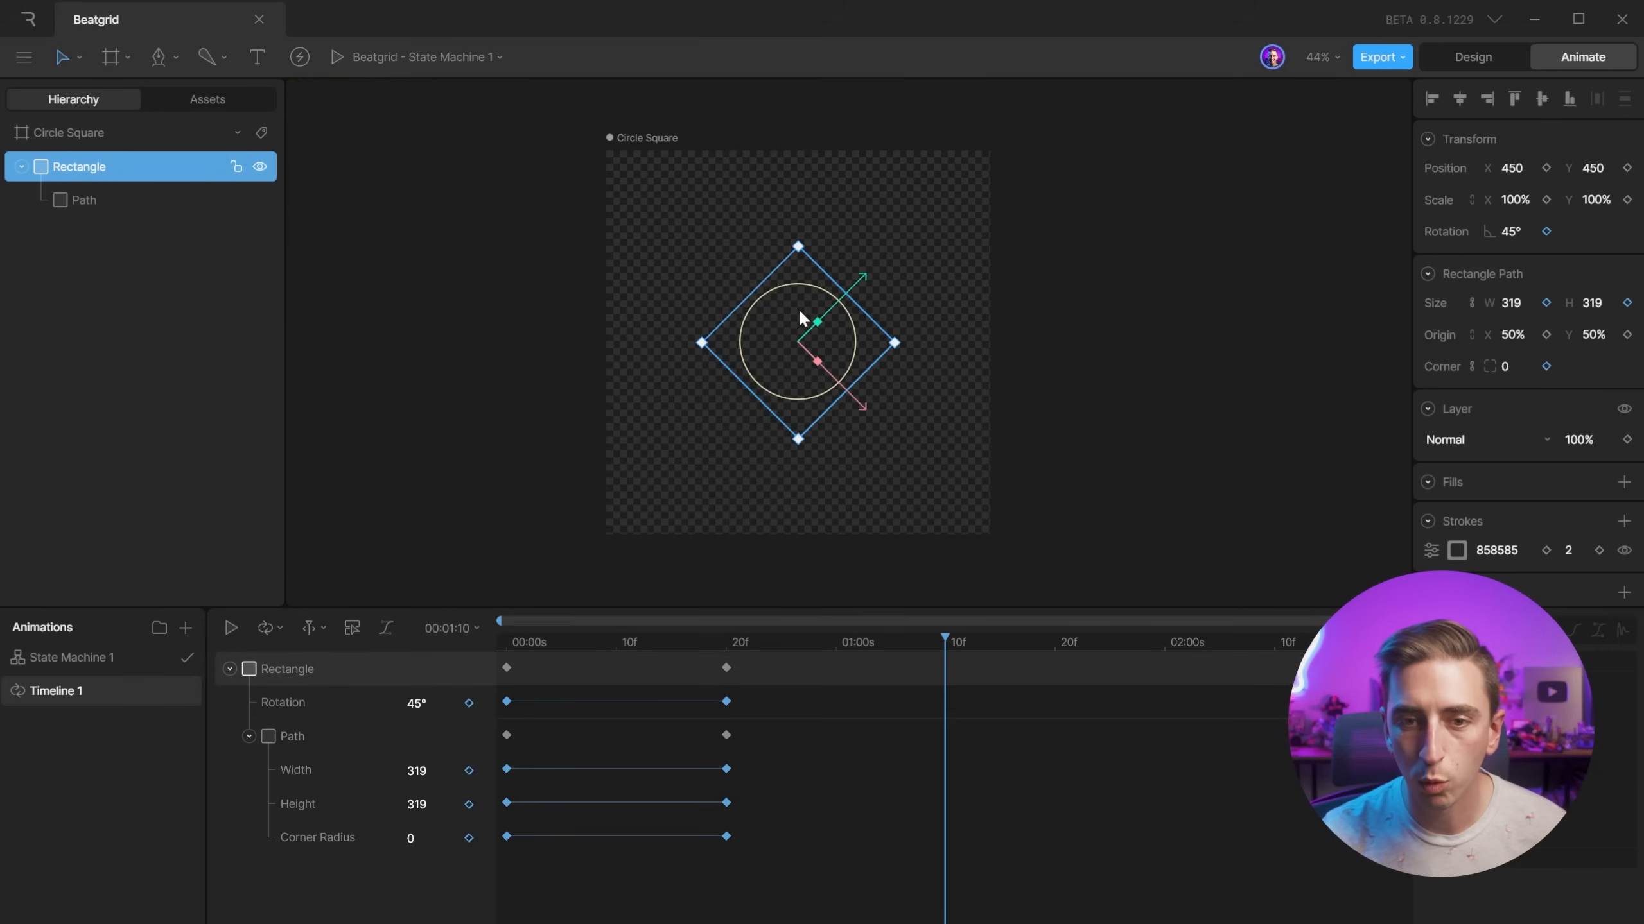
pyautogui.click(1514, 232)
pyautogui.write('90')
pyautogui.press('Return')
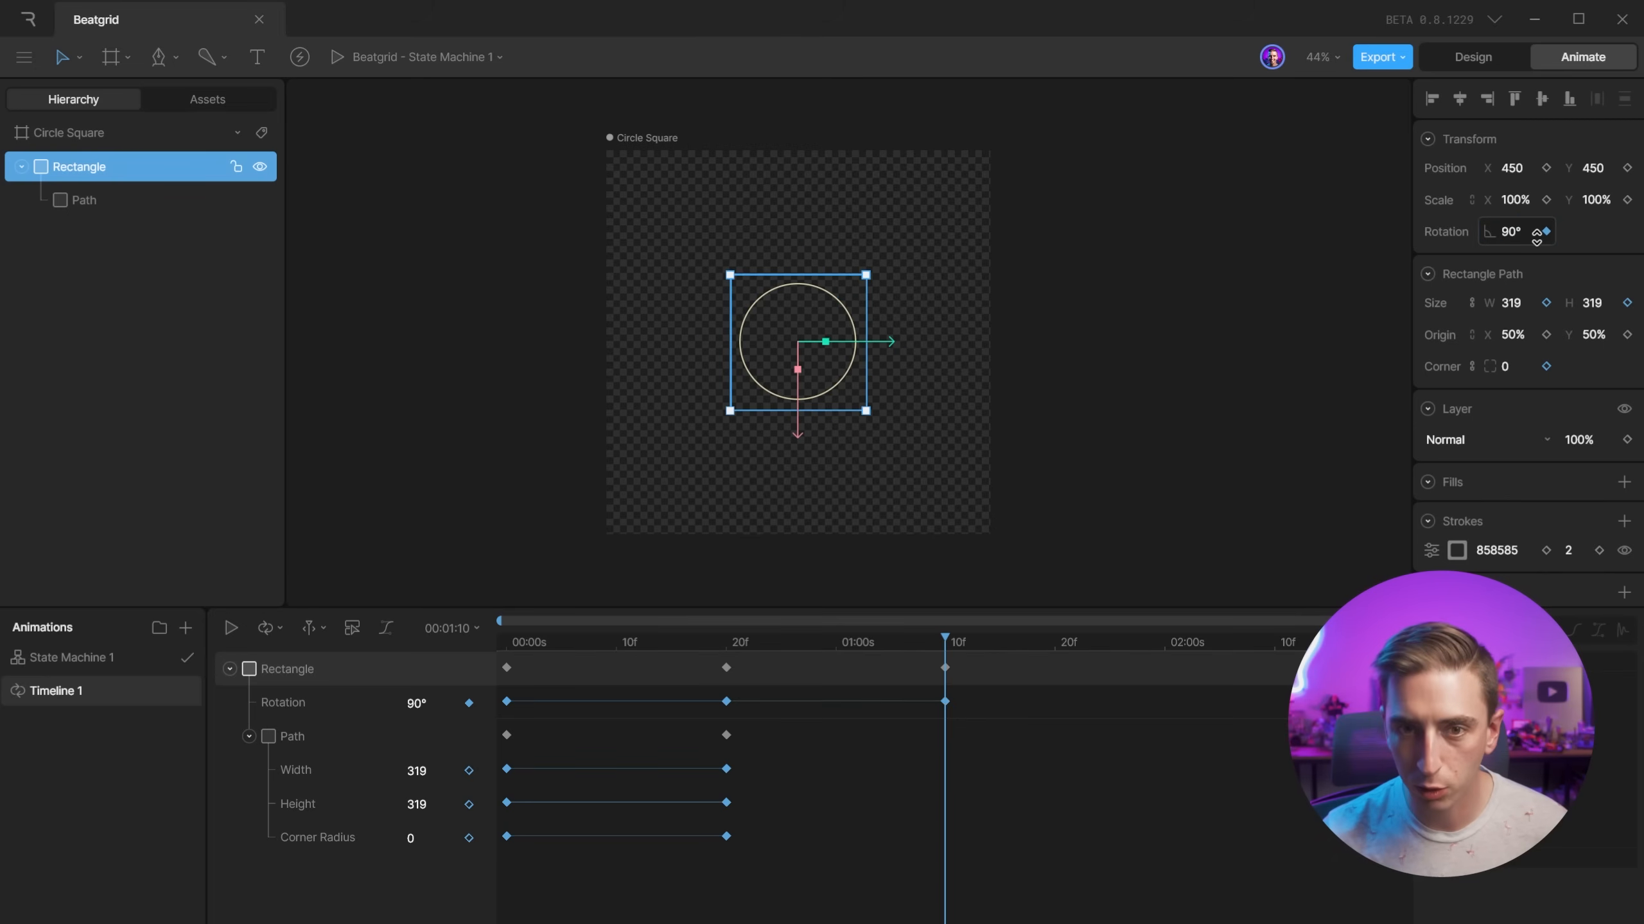
# Double the rectangle's width and height to 638 at 00:01:10.
pyautogui.press('Tab')
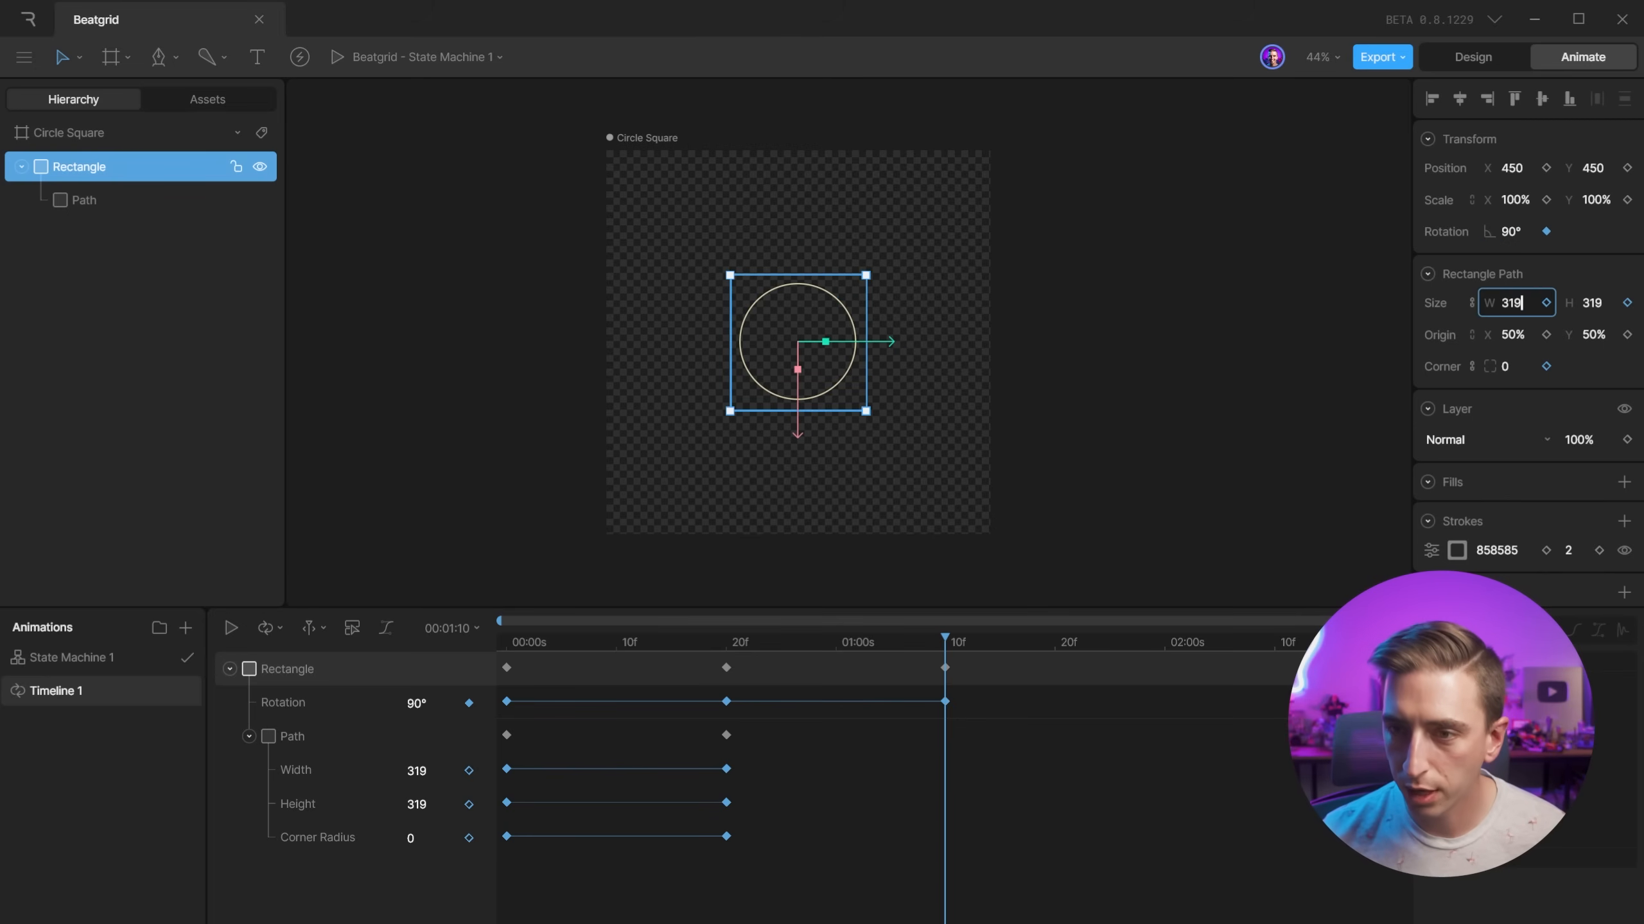
pyautogui.write('*2')
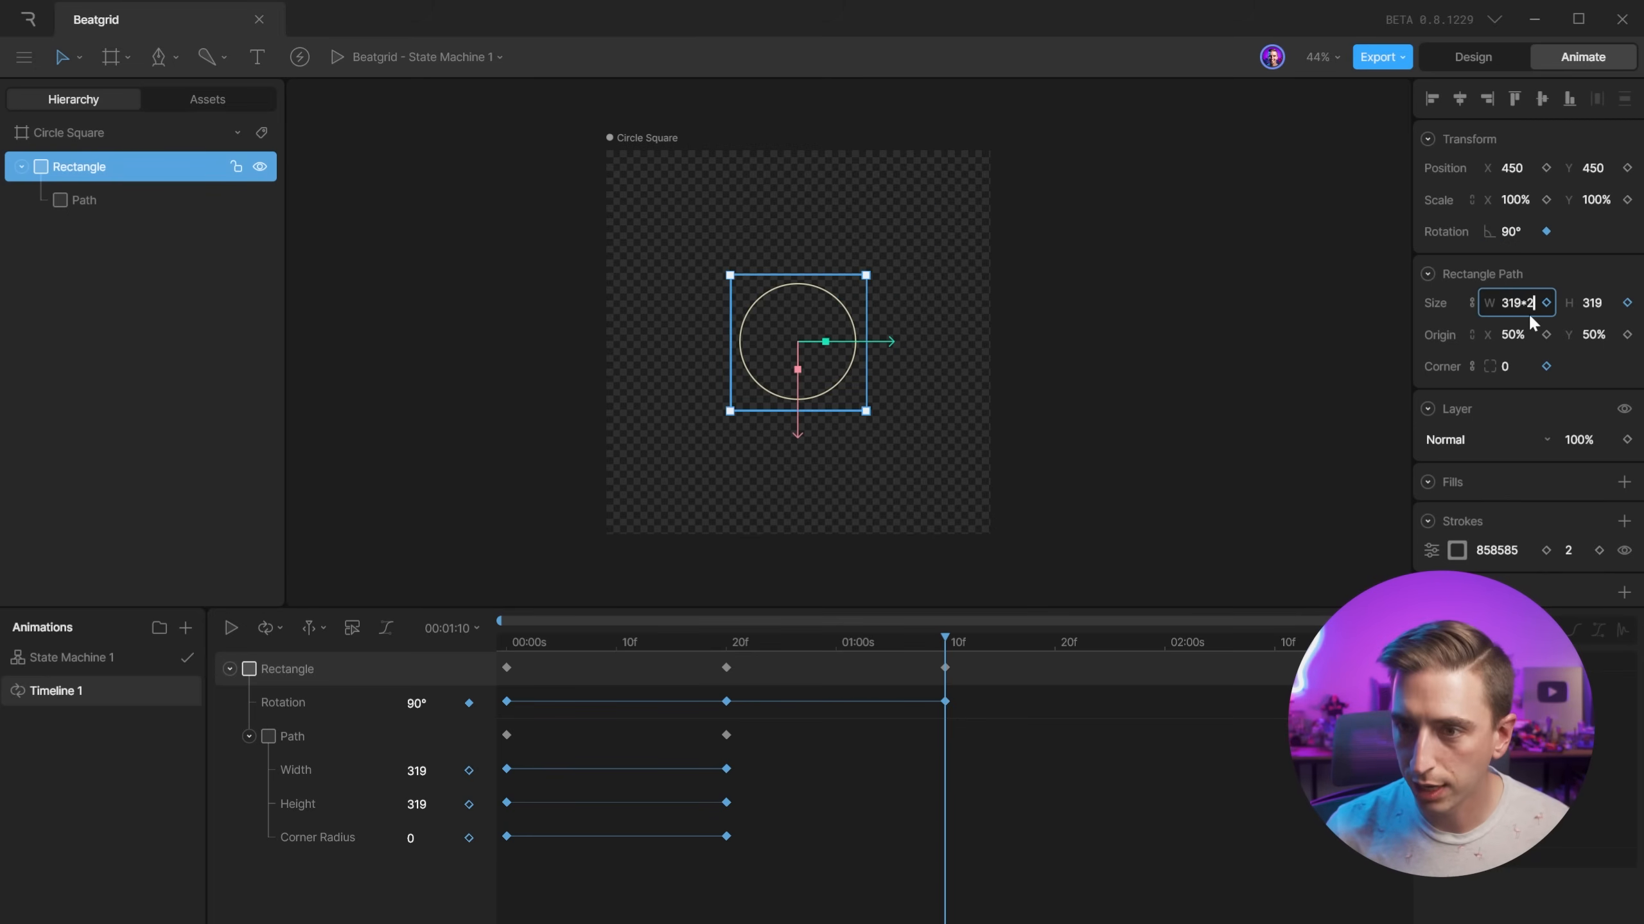
pyautogui.press('Return')
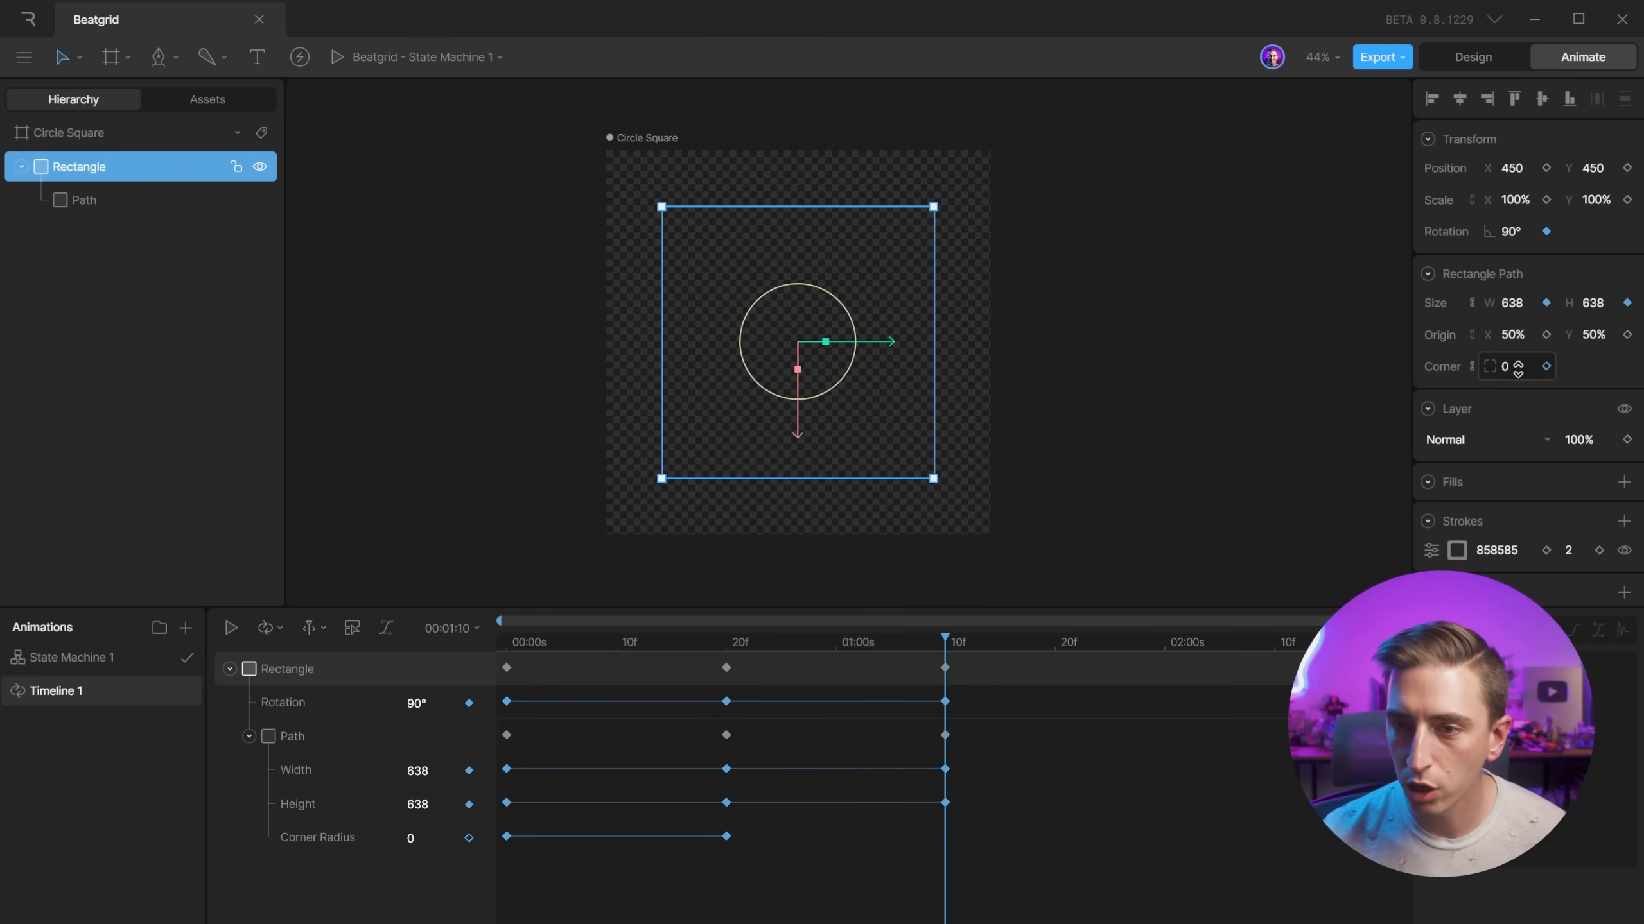
# Set the corner radius to half the width, 319, at 00:01:10 to make the rectangle a circle.
pyautogui.moveTo(1517, 365); pyautogui.dragTo(1521, 68)
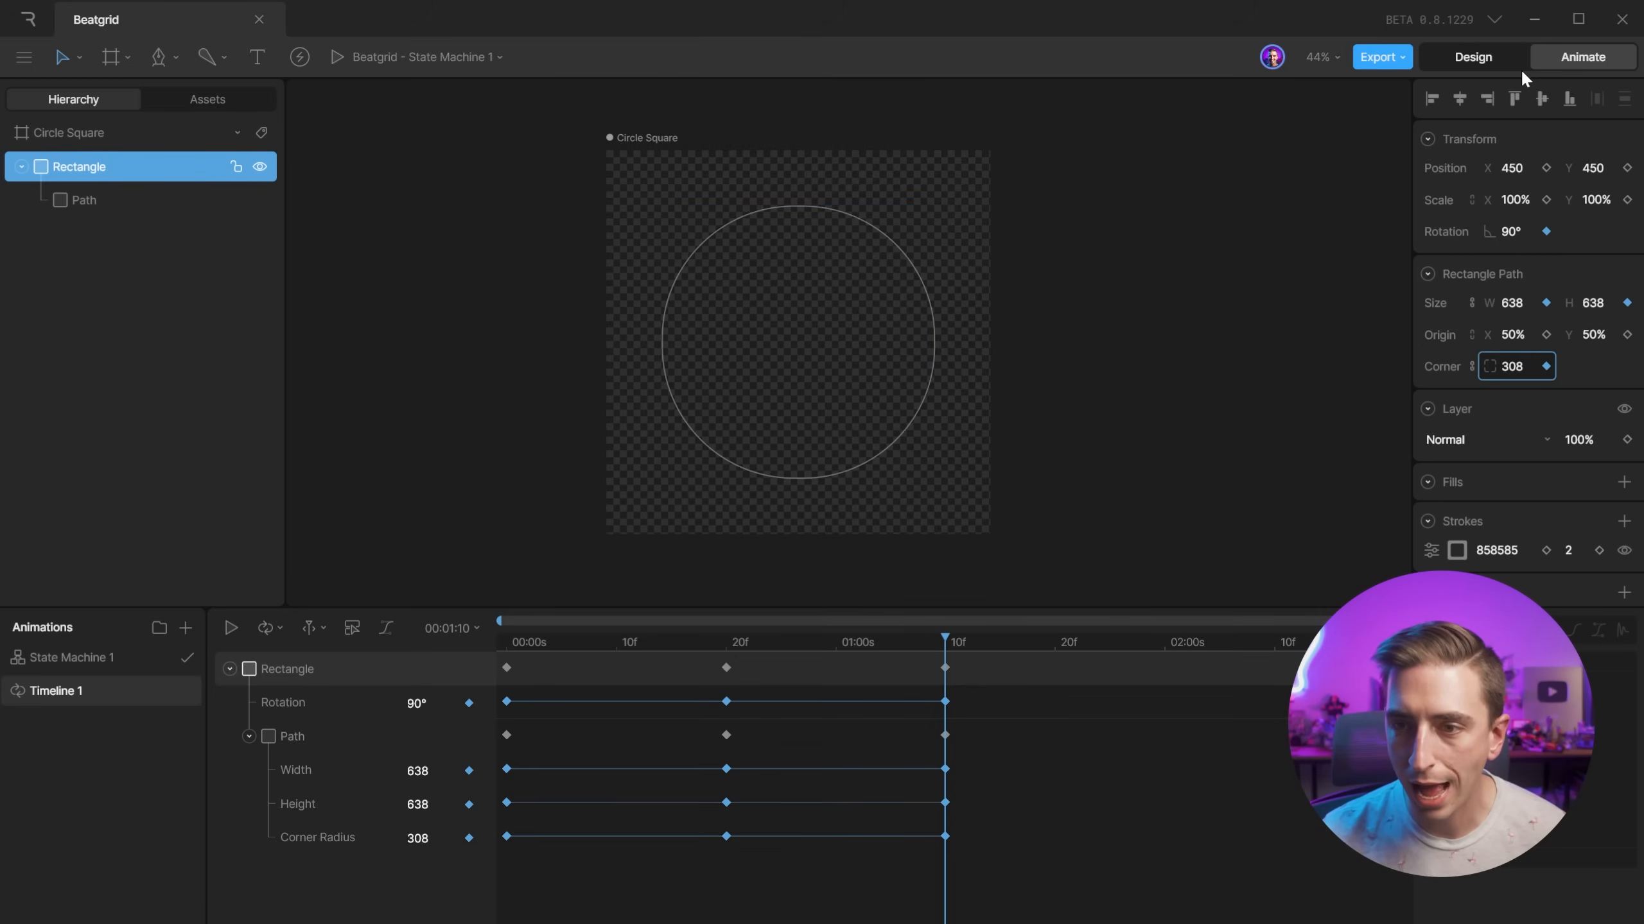
pyautogui.click(1508, 369)
pyautogui.write('638/2')
pyautogui.press('Return')
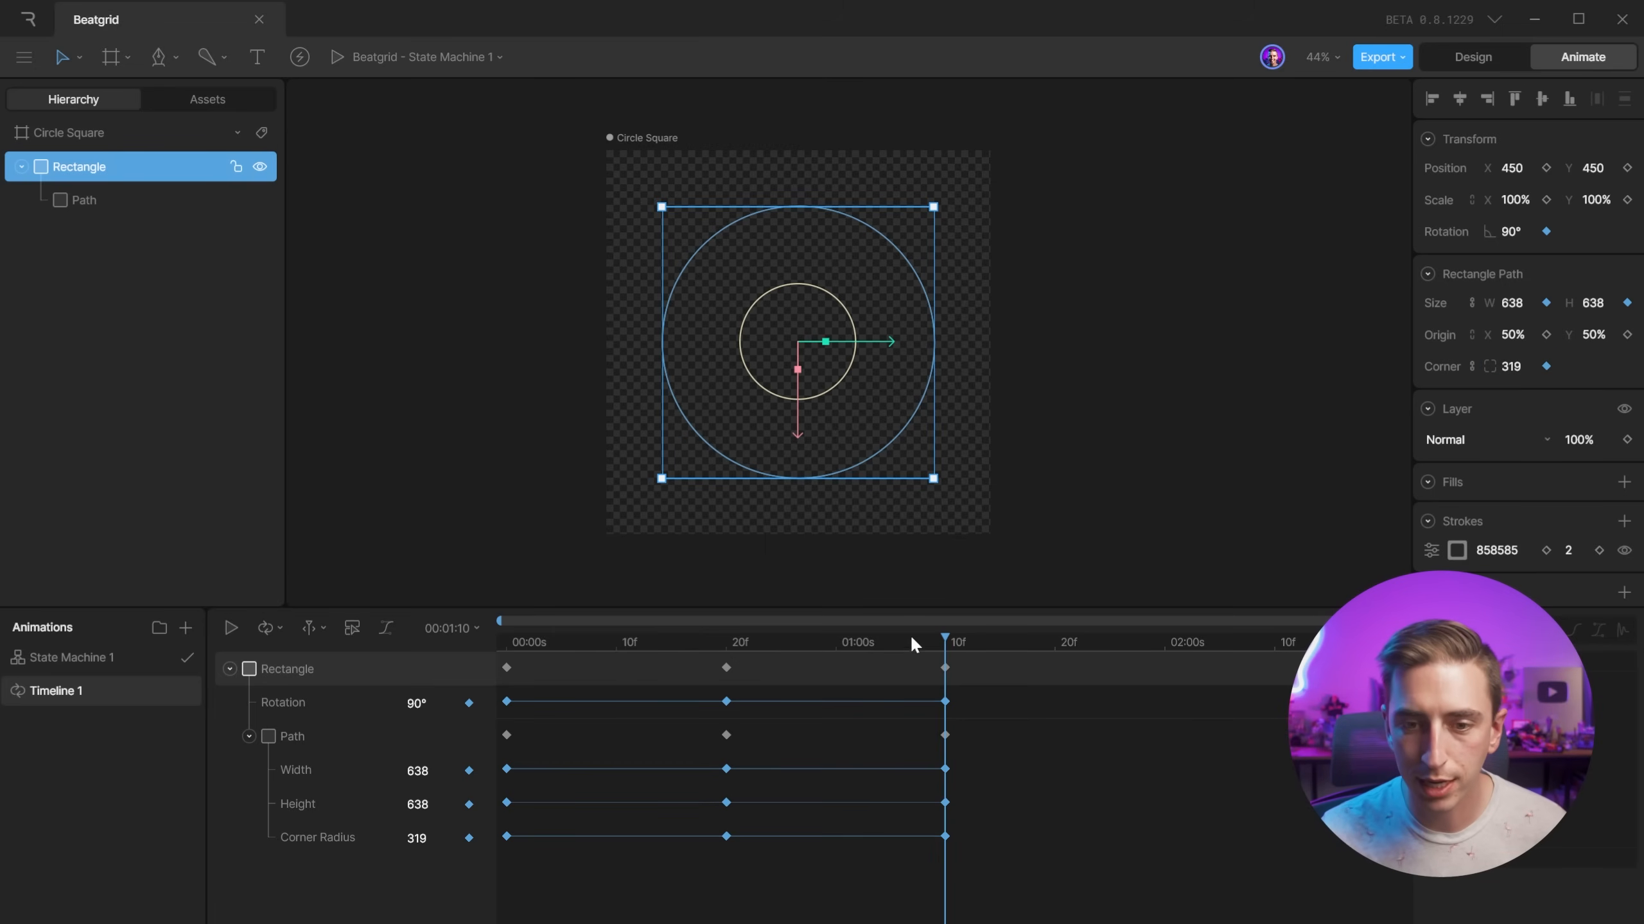
# Play the square-to-circle animation from the start and return the playhead to 00:01:10.
pyautogui.moveTo(922, 639); pyautogui.dragTo(479, 629)
pyautogui.press('space')
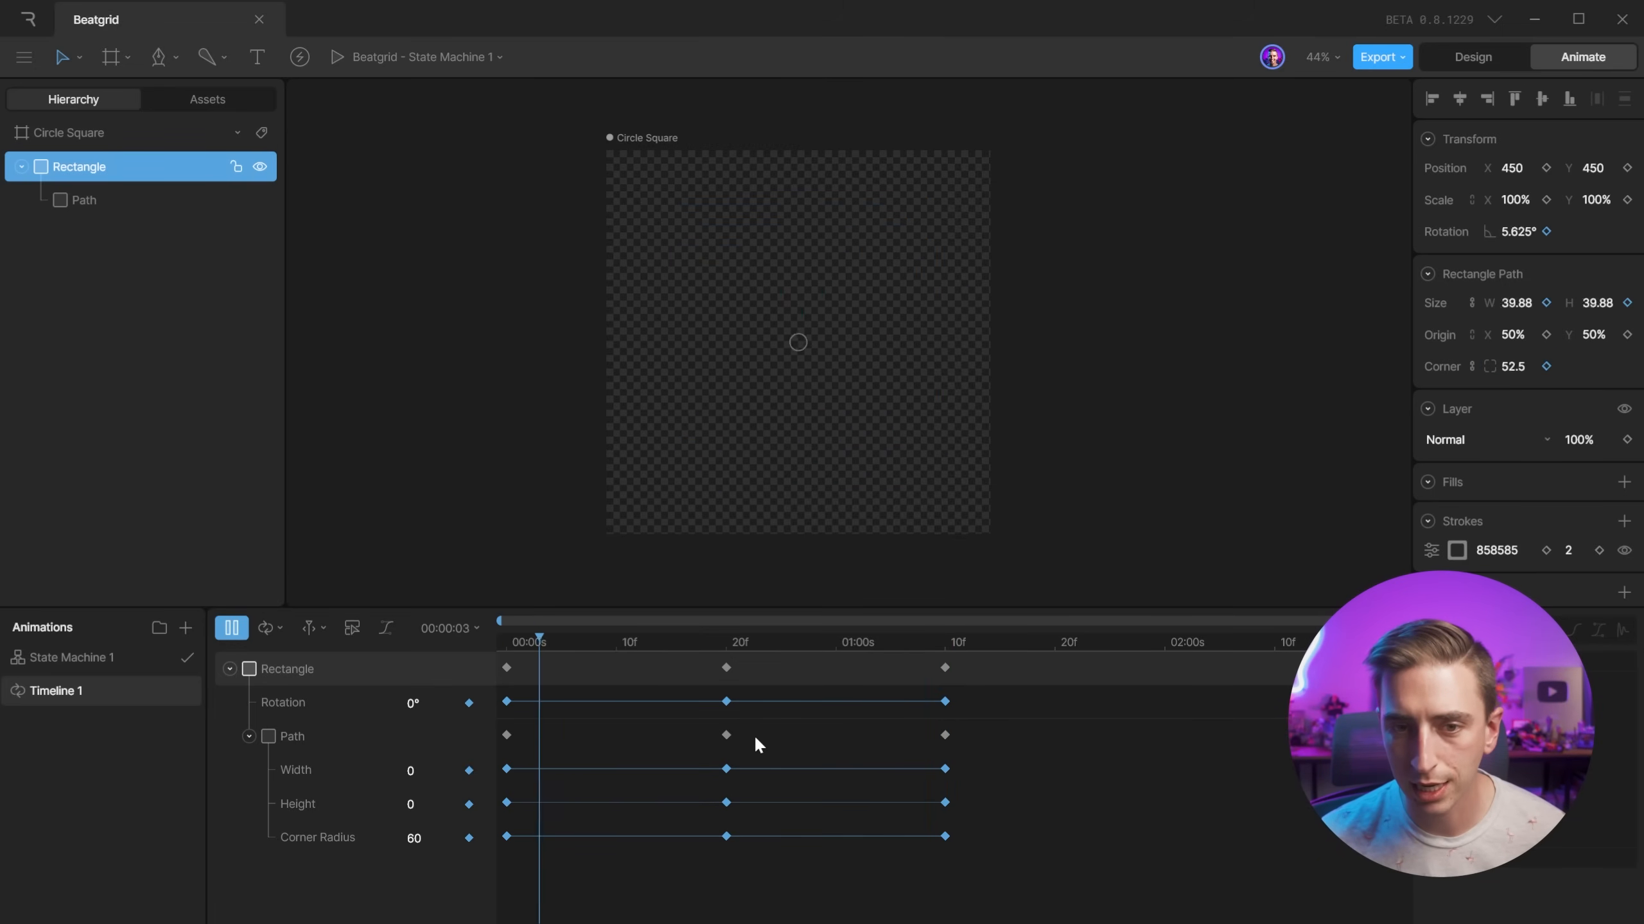
pyautogui.press('space')
pyautogui.moveTo(716, 635); pyautogui.dragTo(943, 664)
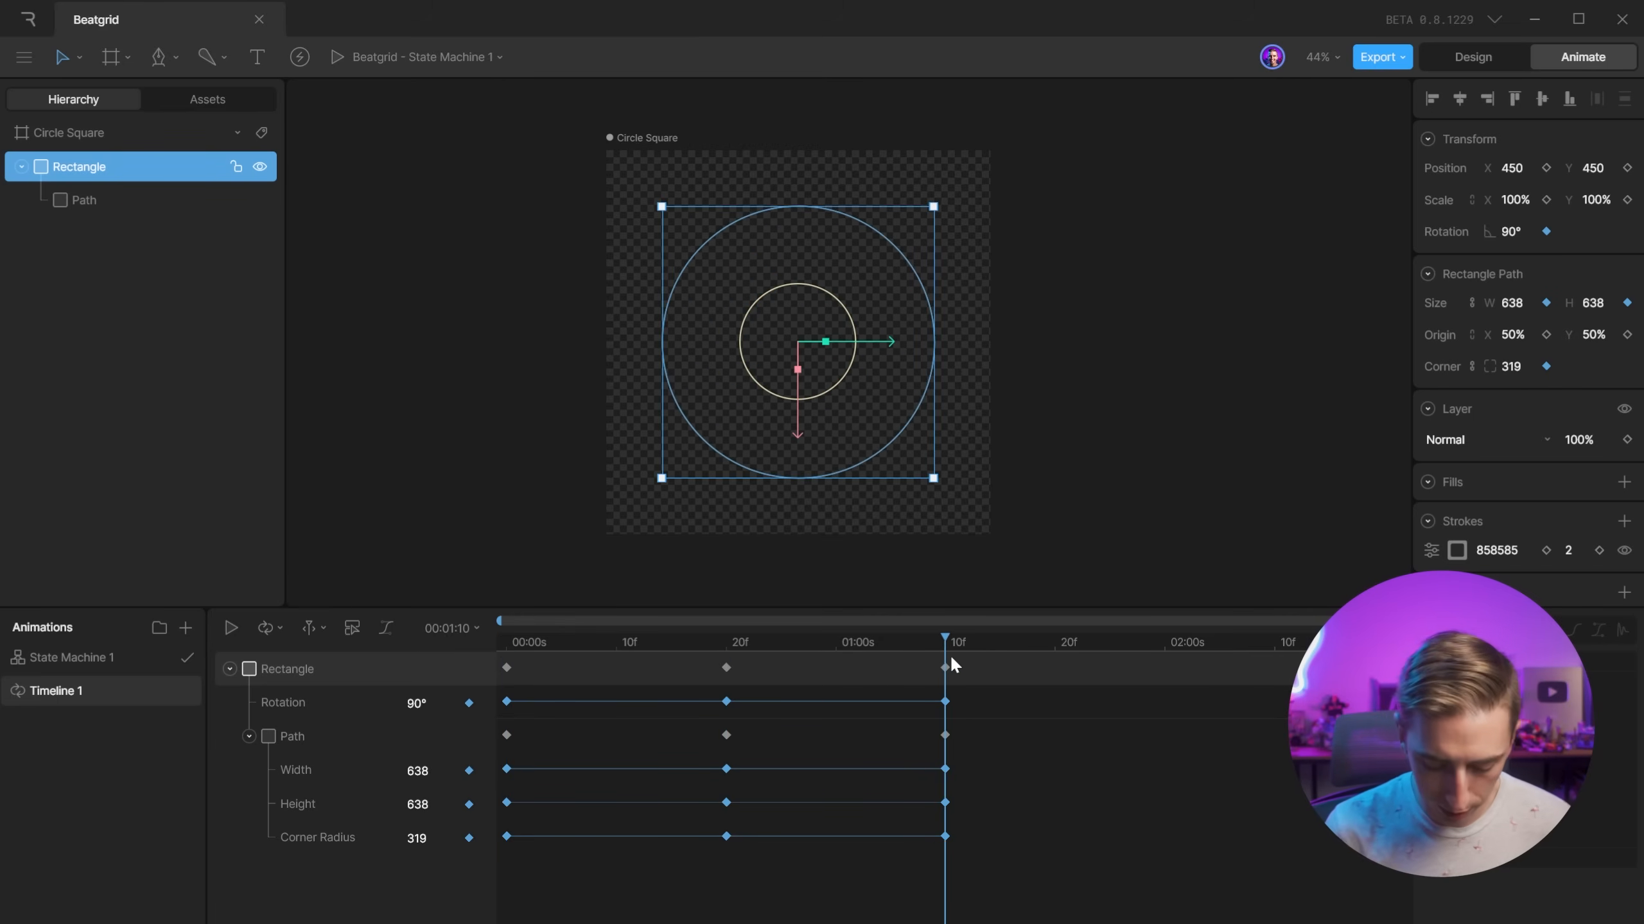
# At 00:02:00, increase the rectangle's width and height by 319 to 957.
pyautogui.press('space')
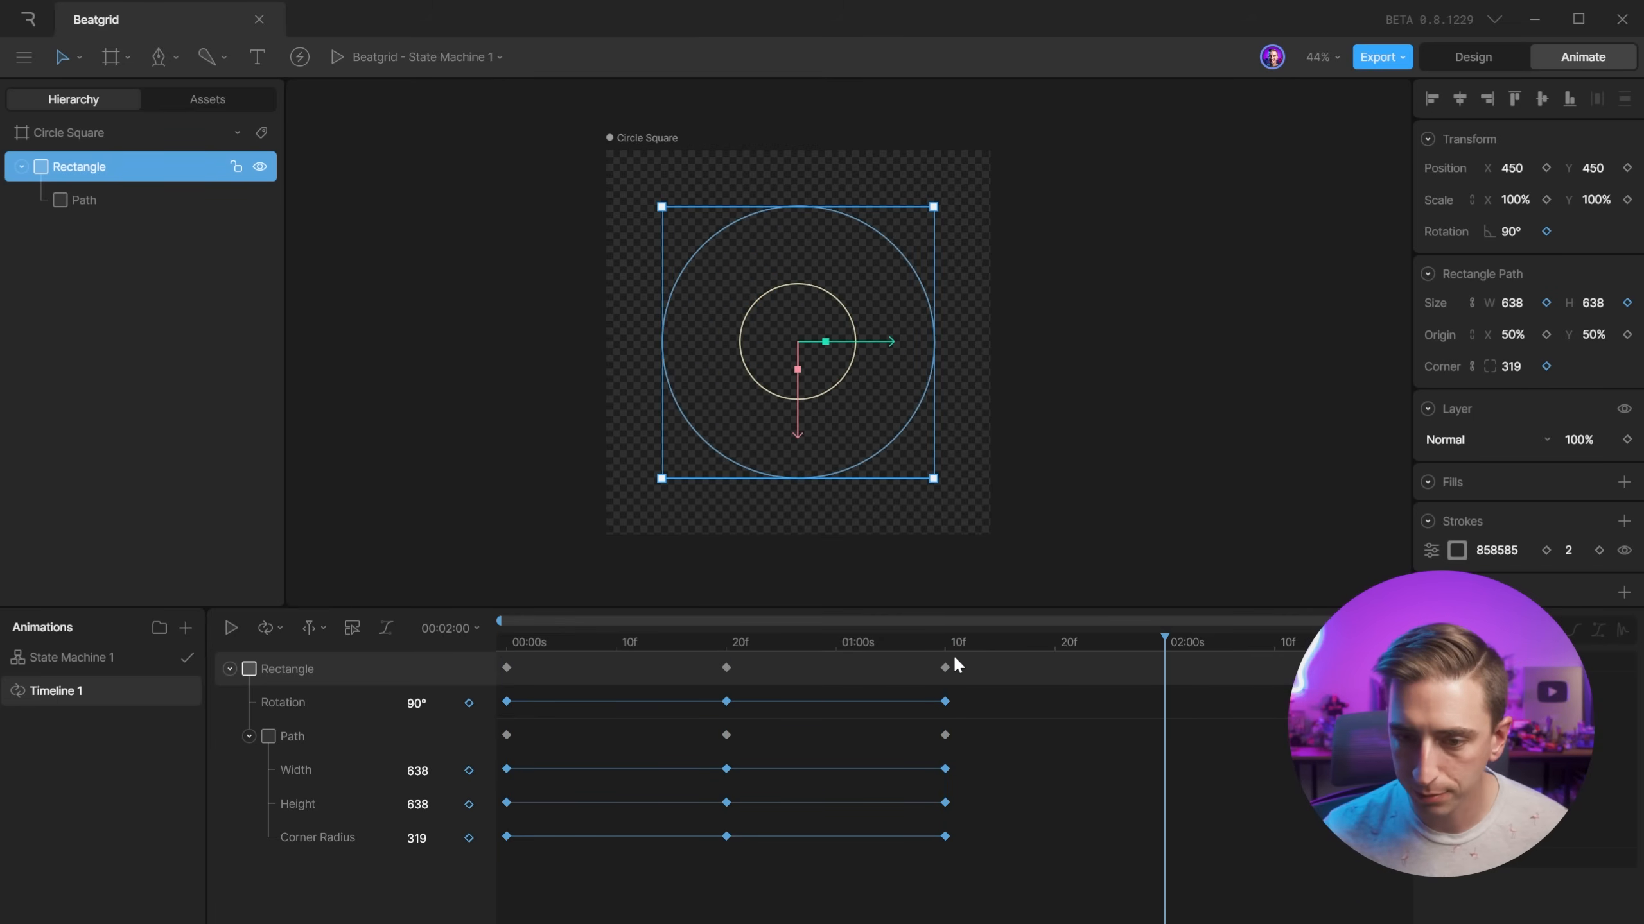
pyautogui.click(1511, 303)
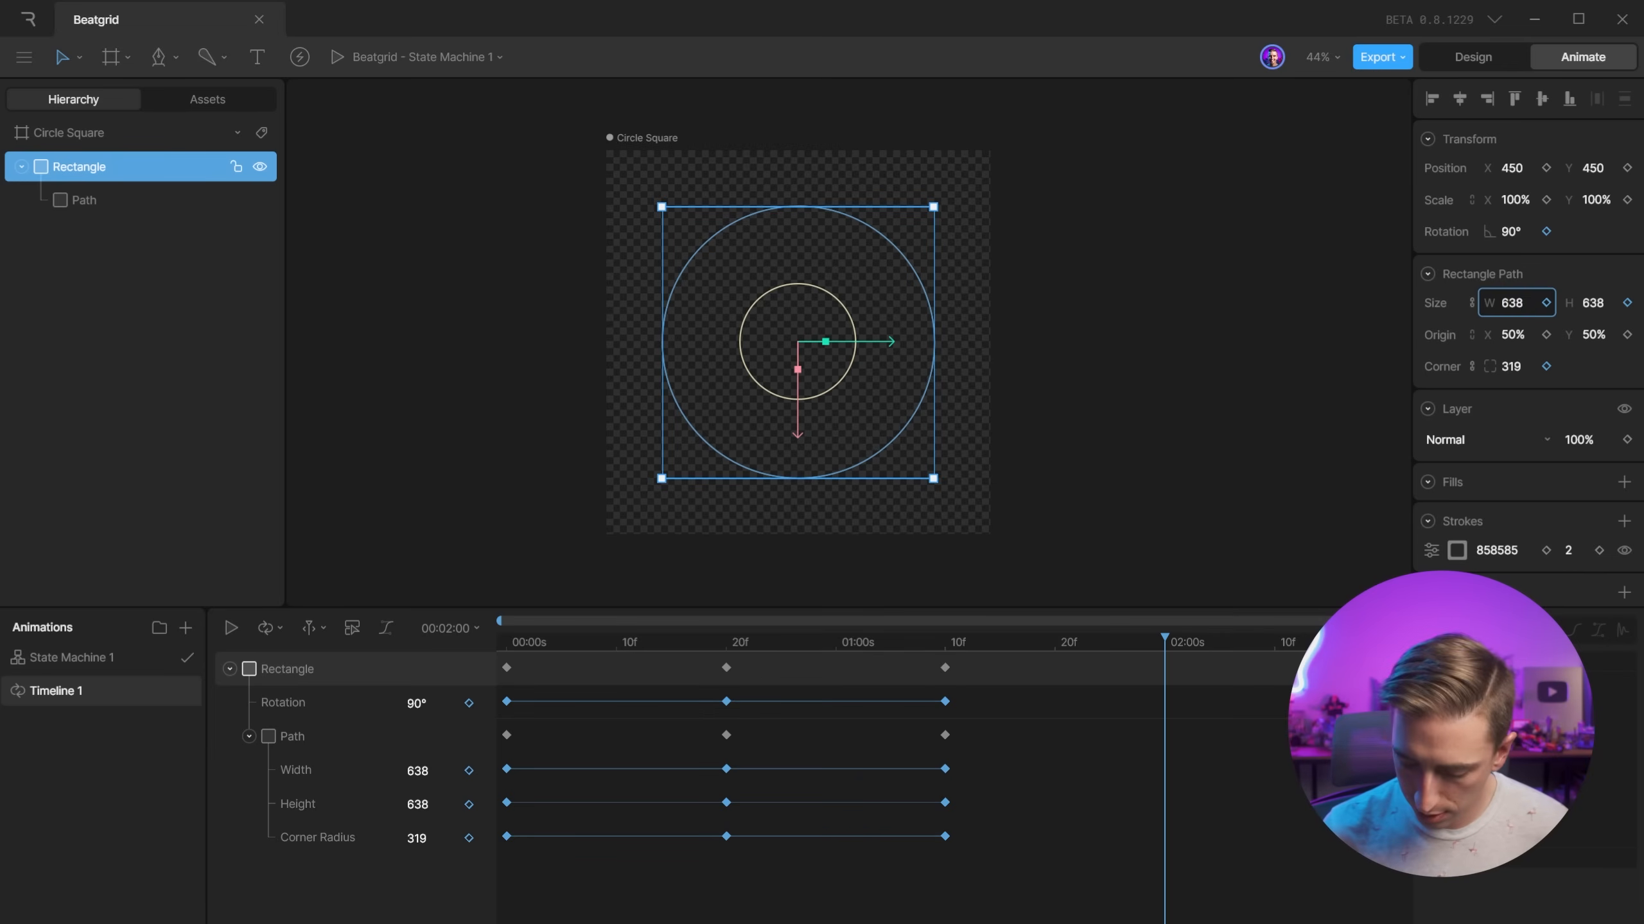
pyautogui.write('+319')
pyautogui.press('Return')
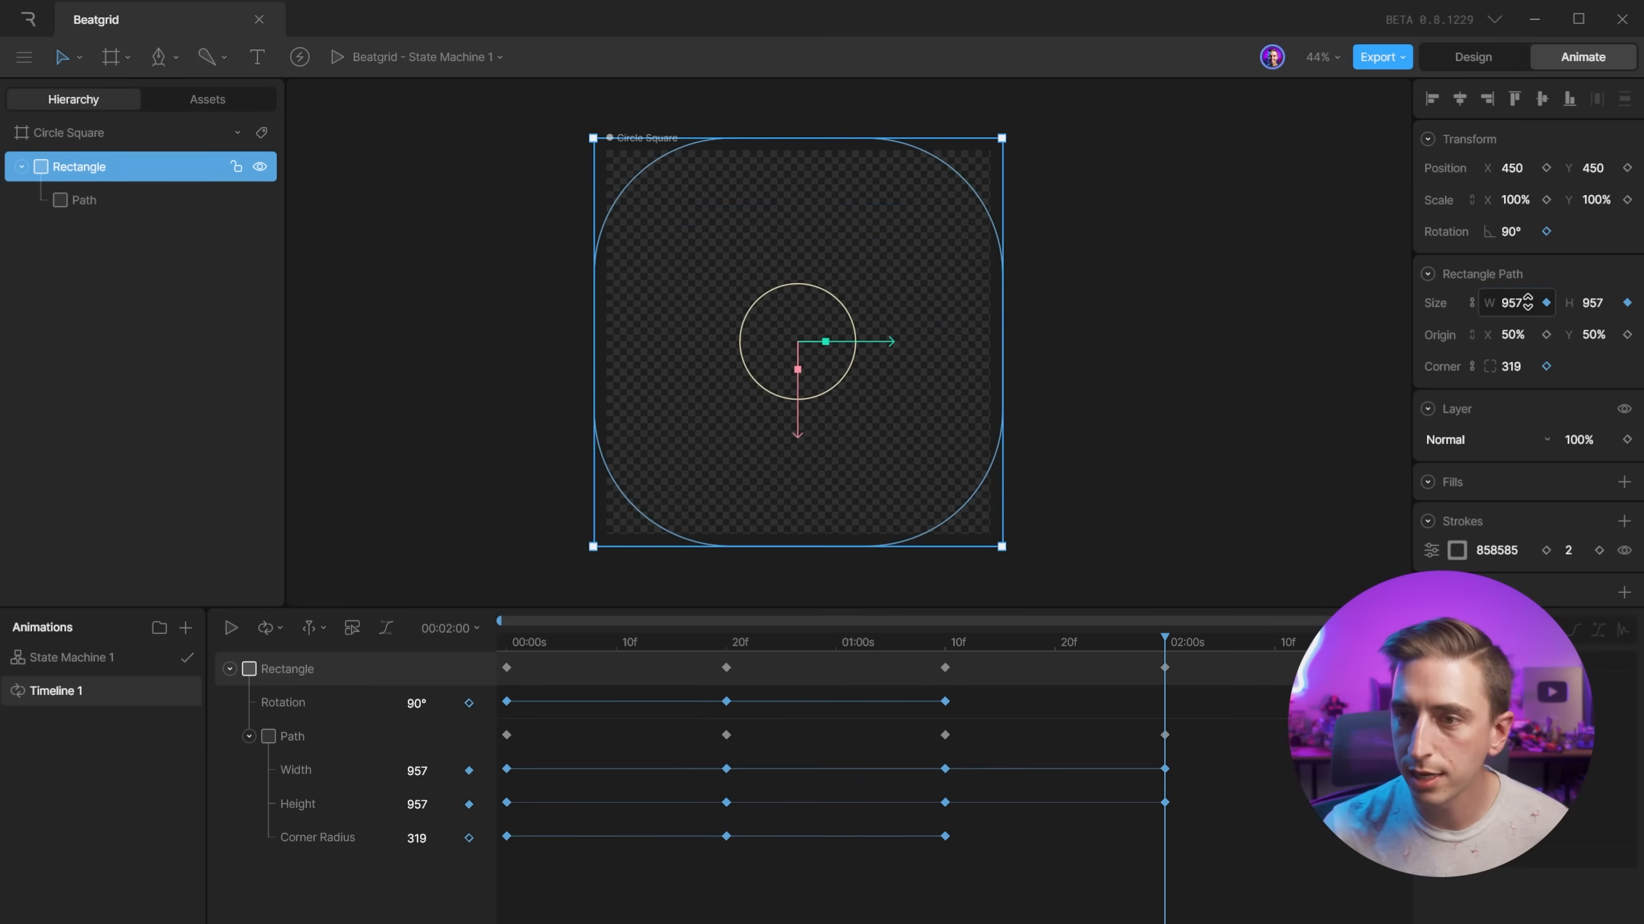
# Set the rectangle's corner radius to 0 and add 45° to its rotation, making it 135°, at 00:02:00.
pyautogui.click(1513, 368)
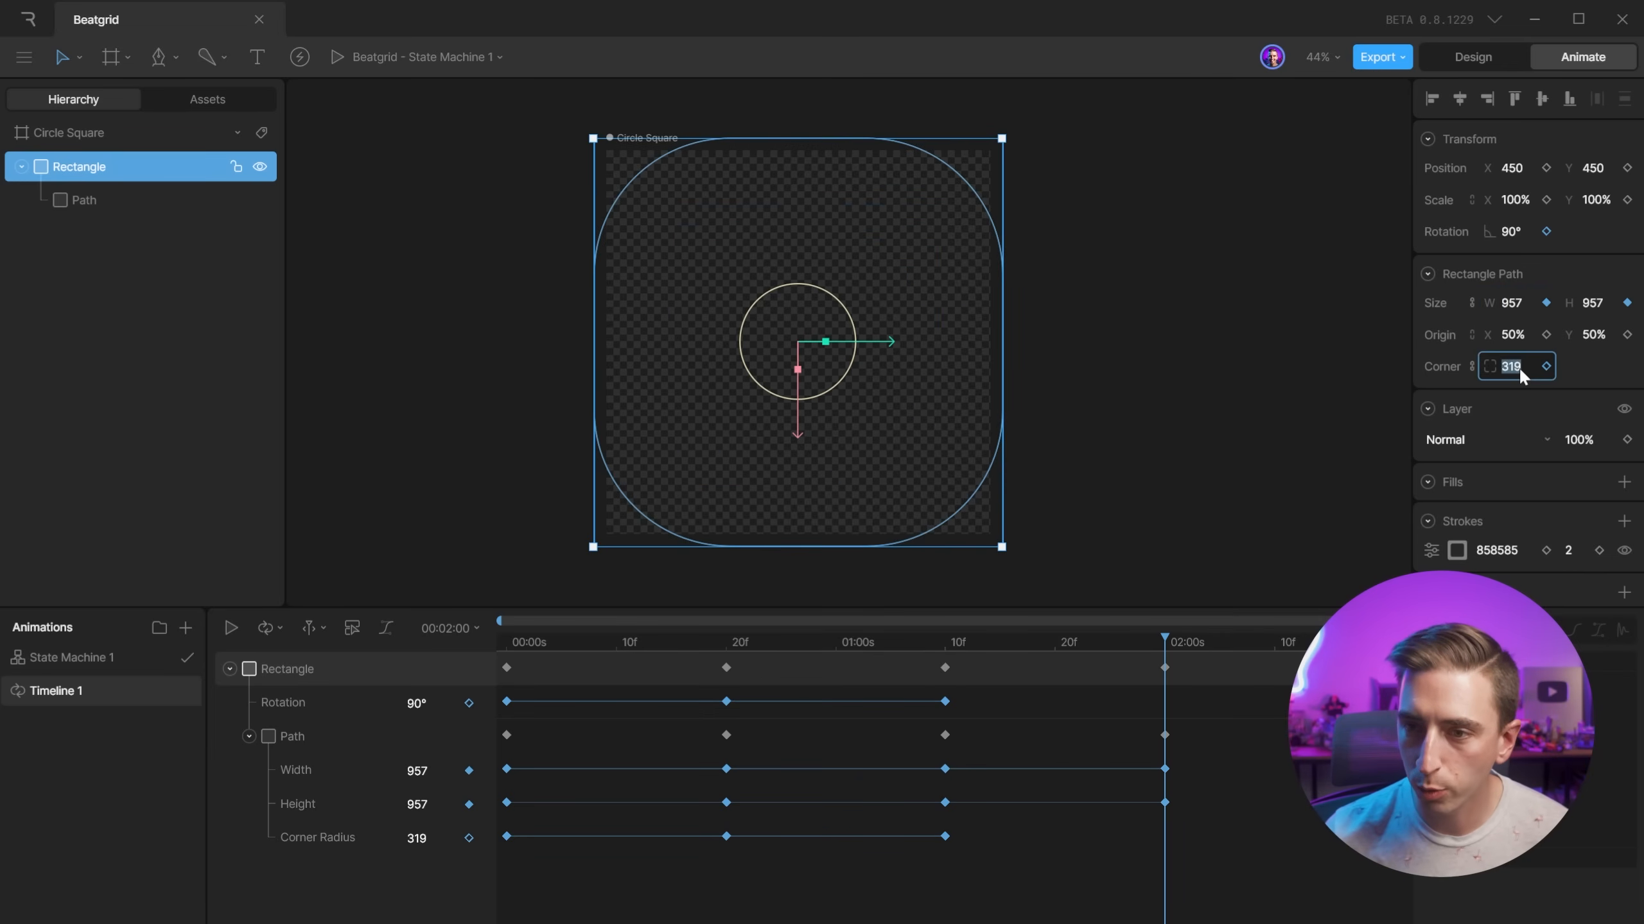
pyautogui.write('0')
pyautogui.press('Return')
pyautogui.click(1514, 231)
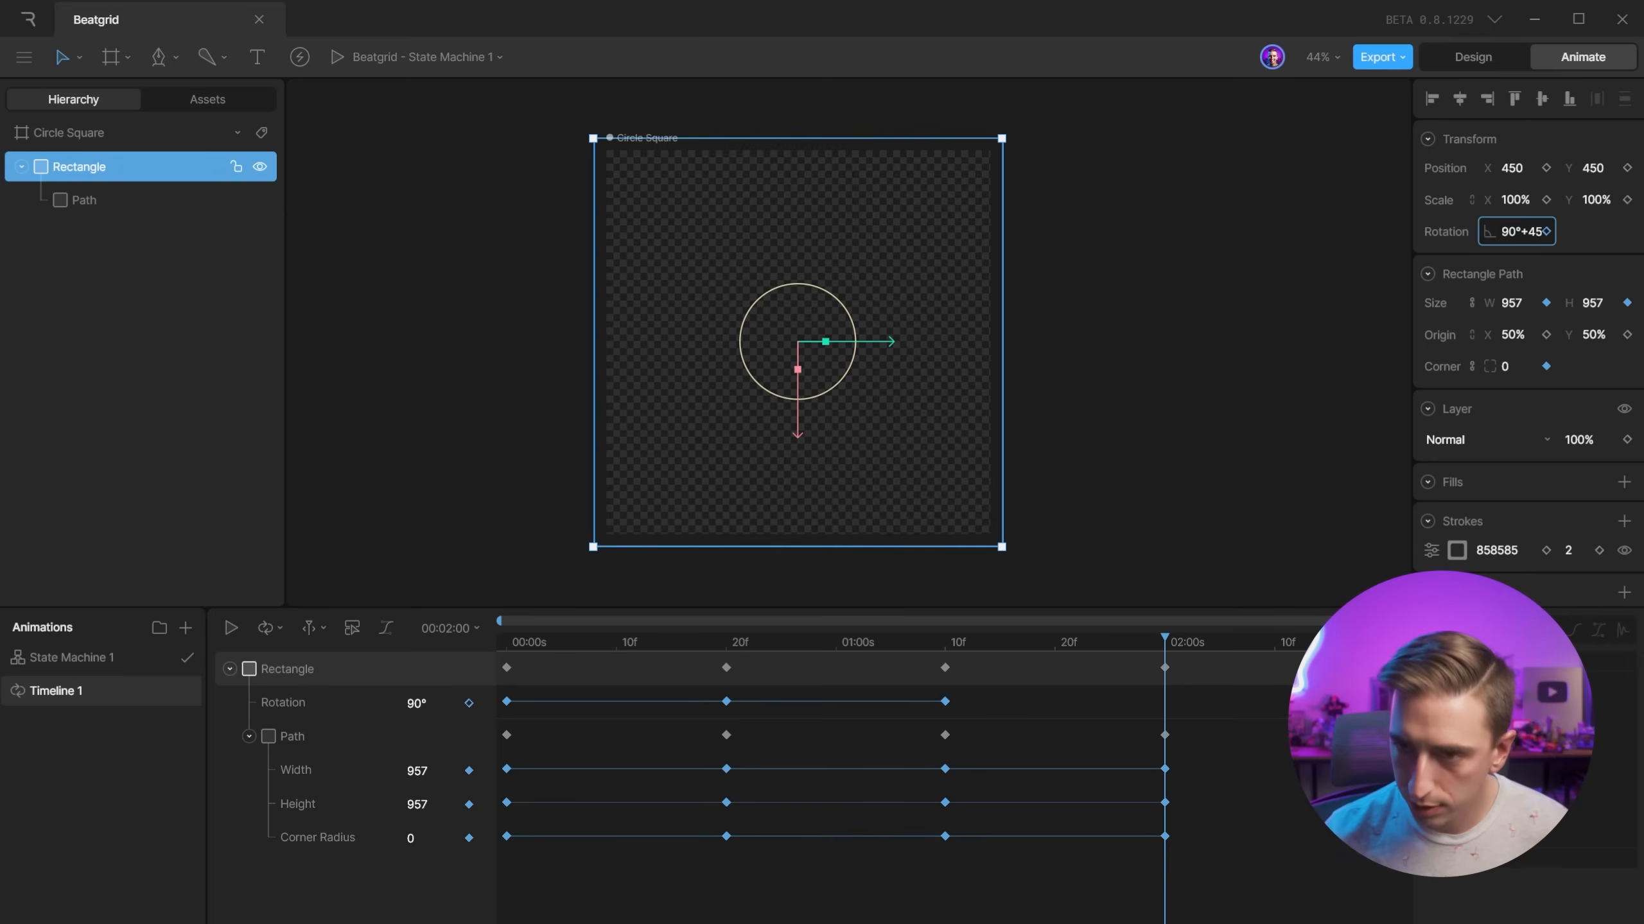
pyautogui.write('+45')
pyautogui.press('Return')
# At 00:02:20, increase the rectangle's width and height by another 319 to 1276.
pyautogui.hotkey('shift', '.')
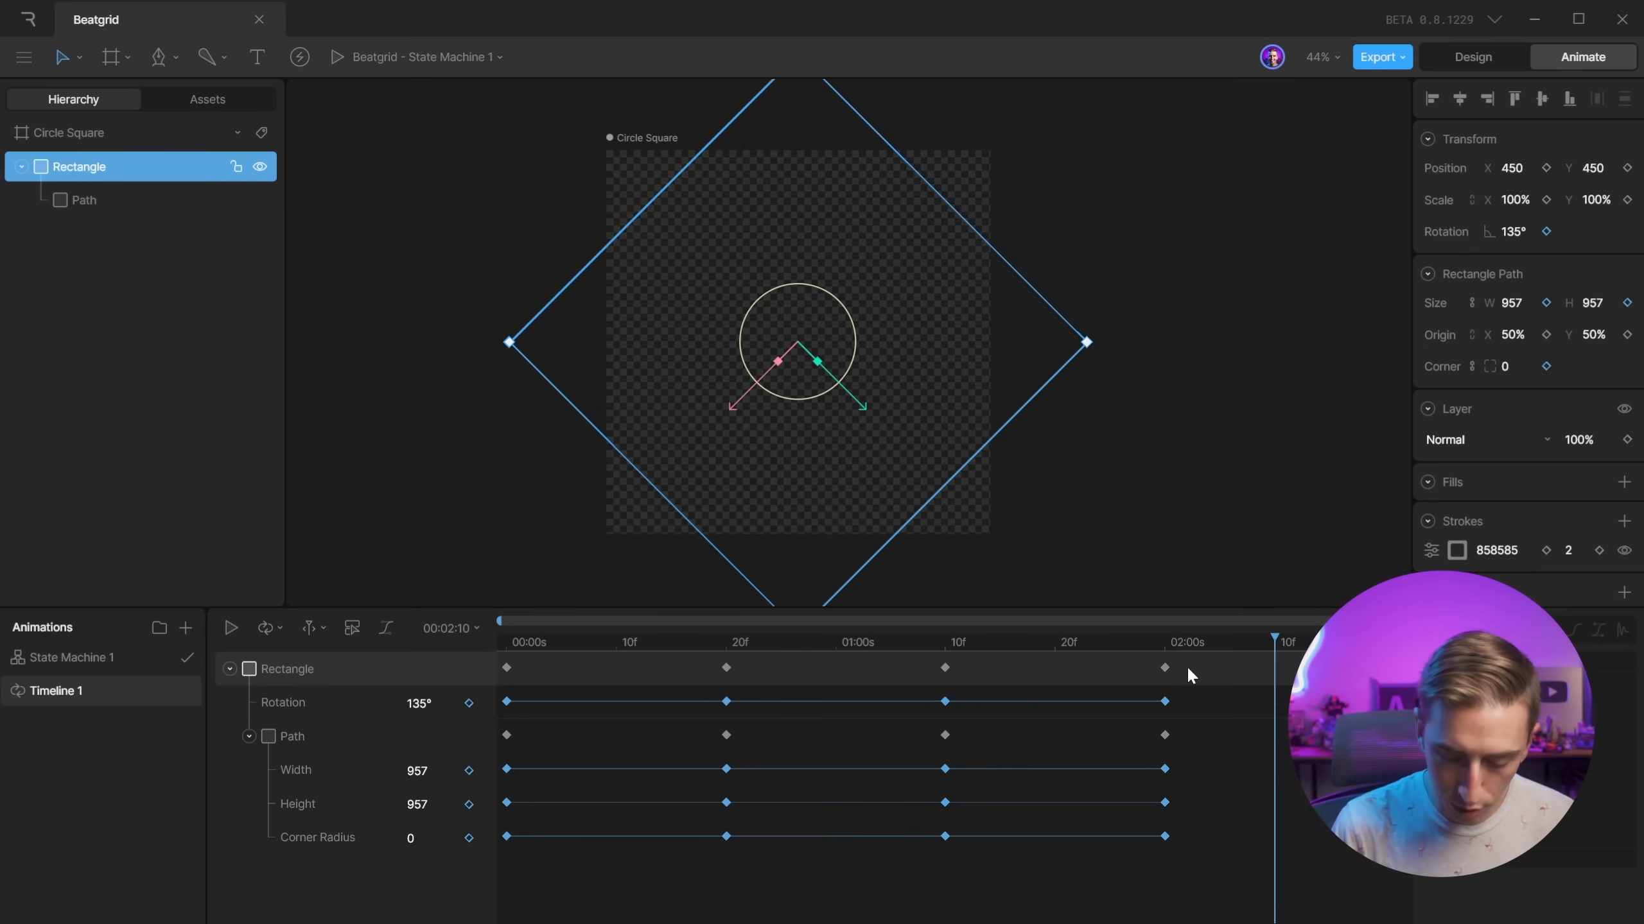
pyautogui.hotkey('shift', '.')
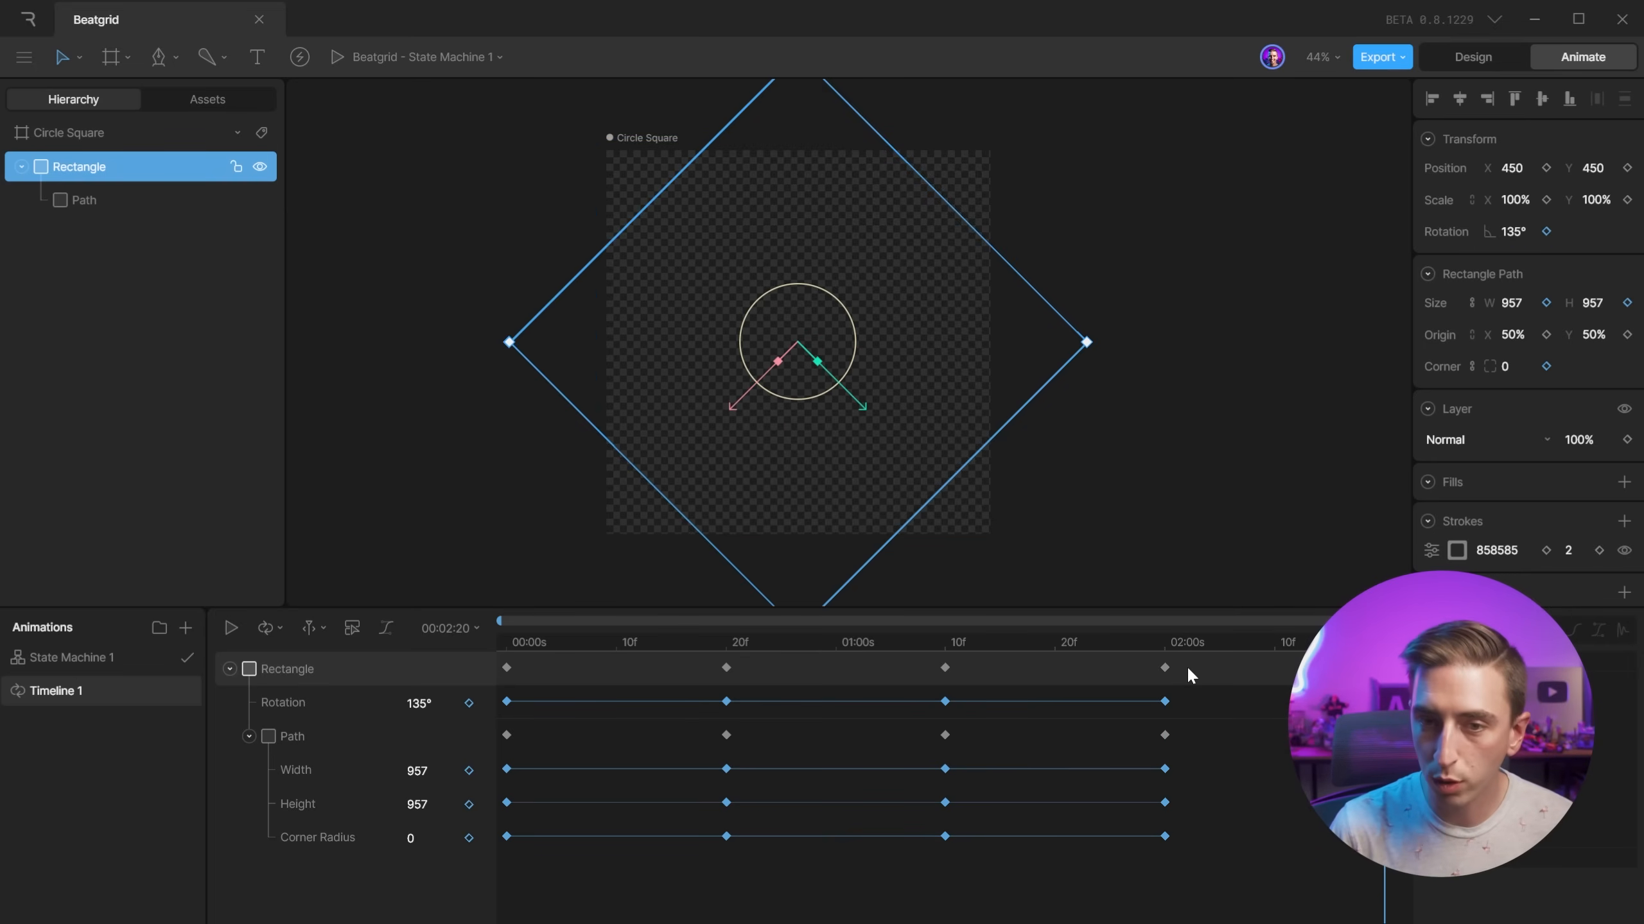
pyautogui.click(1522, 304)
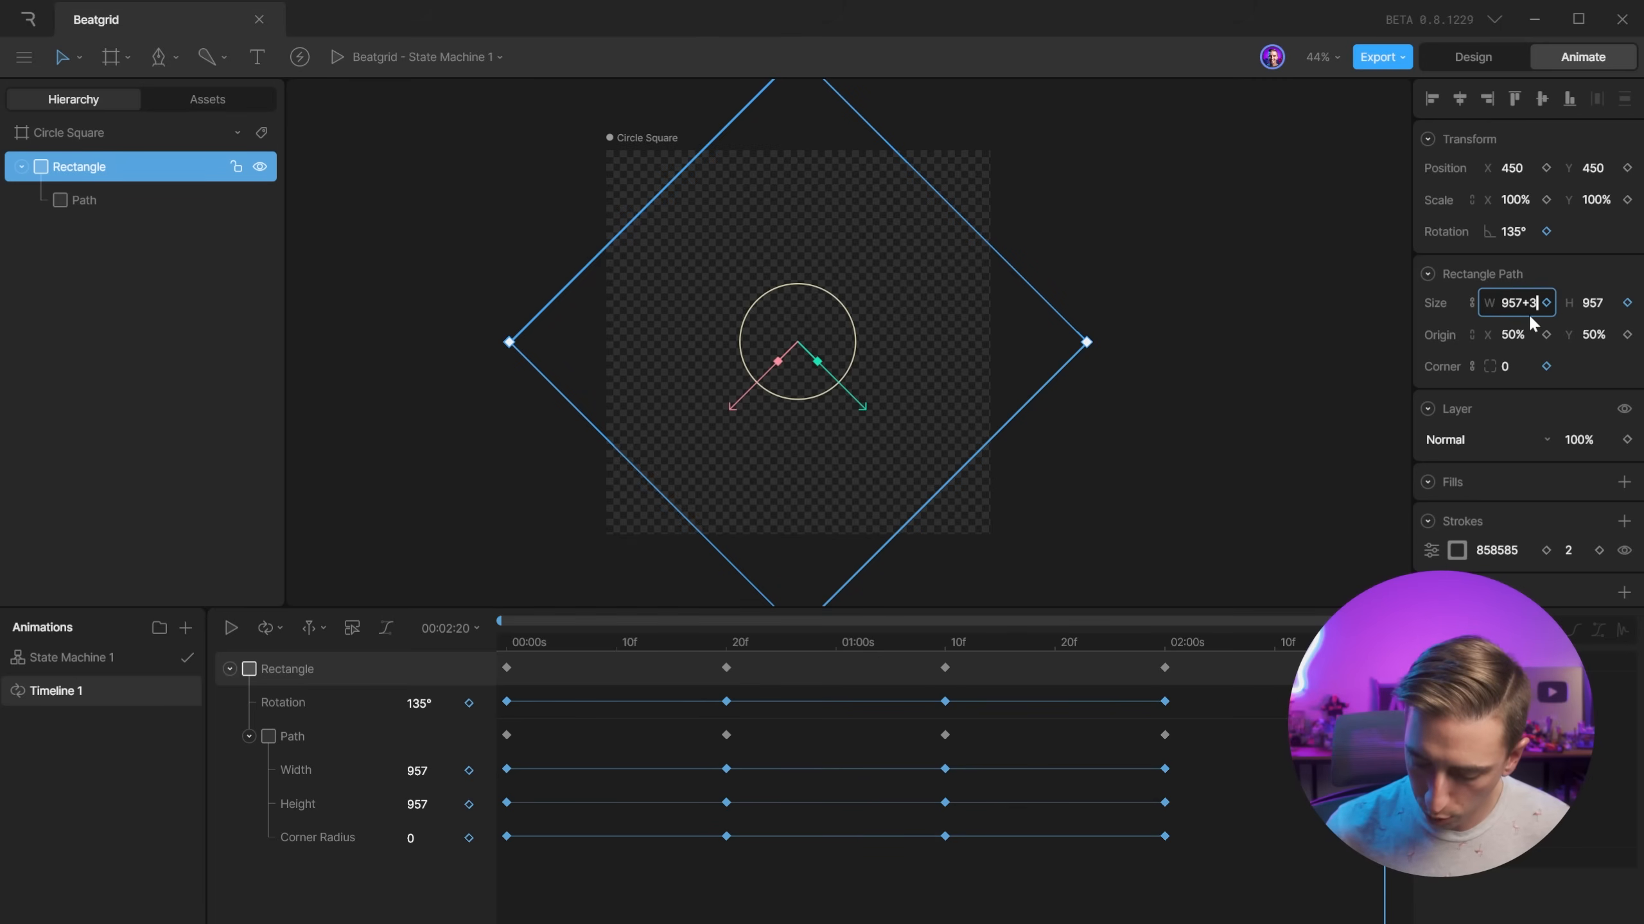
pyautogui.write('+319')
pyautogui.press('Return')
# Rotate the rectangle another 45° to 180° and set its corner radius to half the width, 638, at 00:02:20.
pyautogui.click(1514, 231)
pyautogui.press('Right')
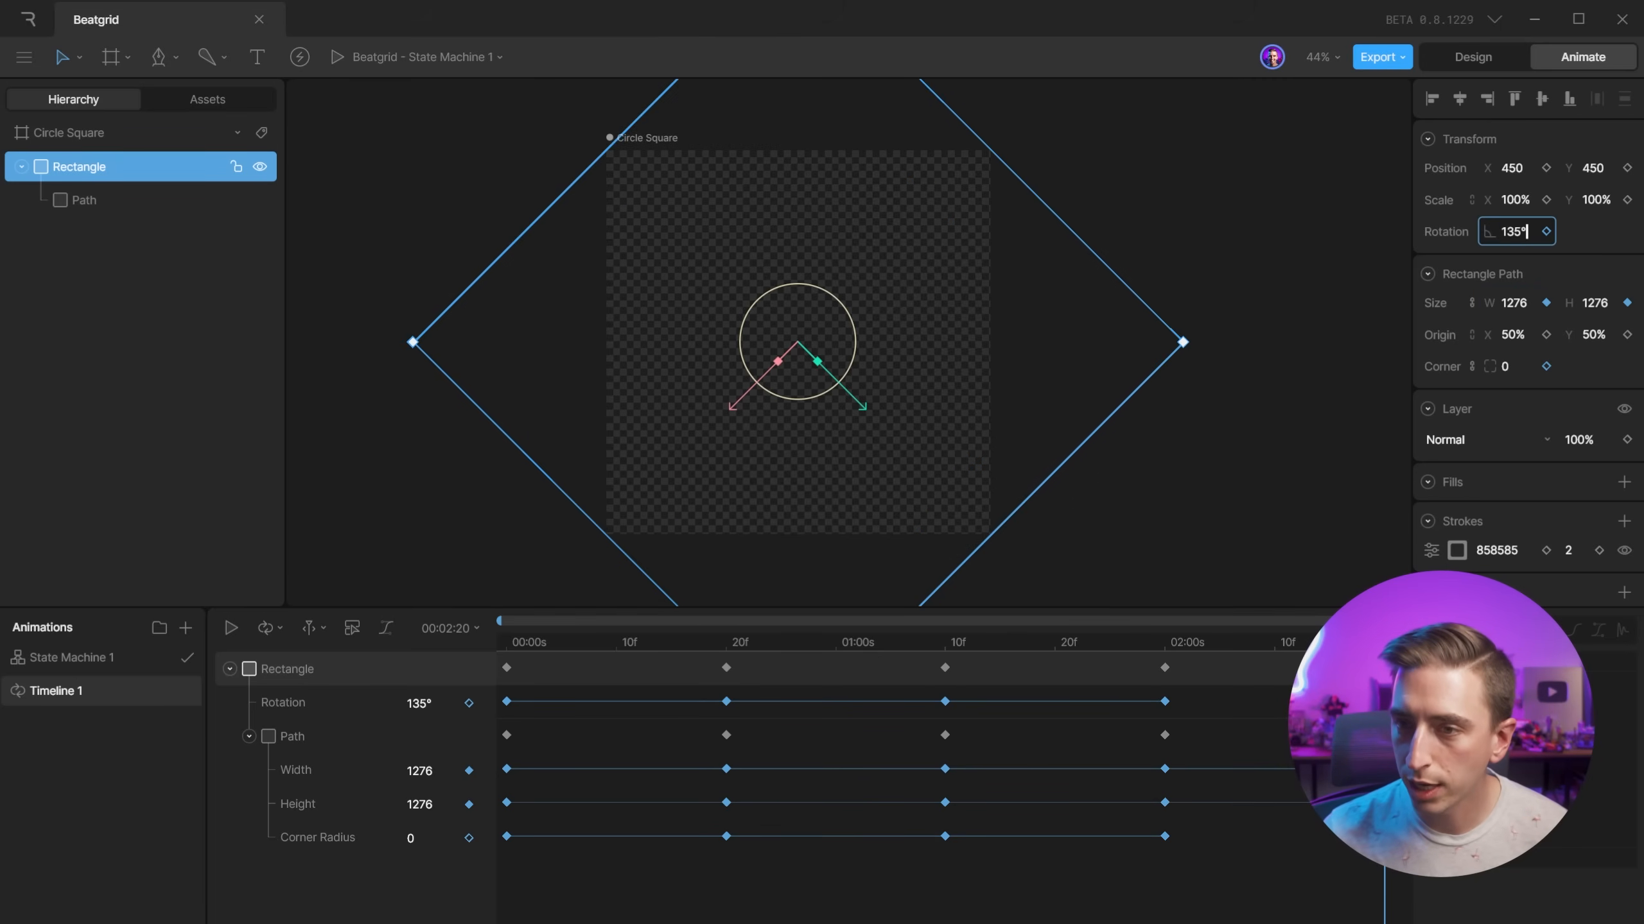
pyautogui.write('+45')
pyautogui.press('Return')
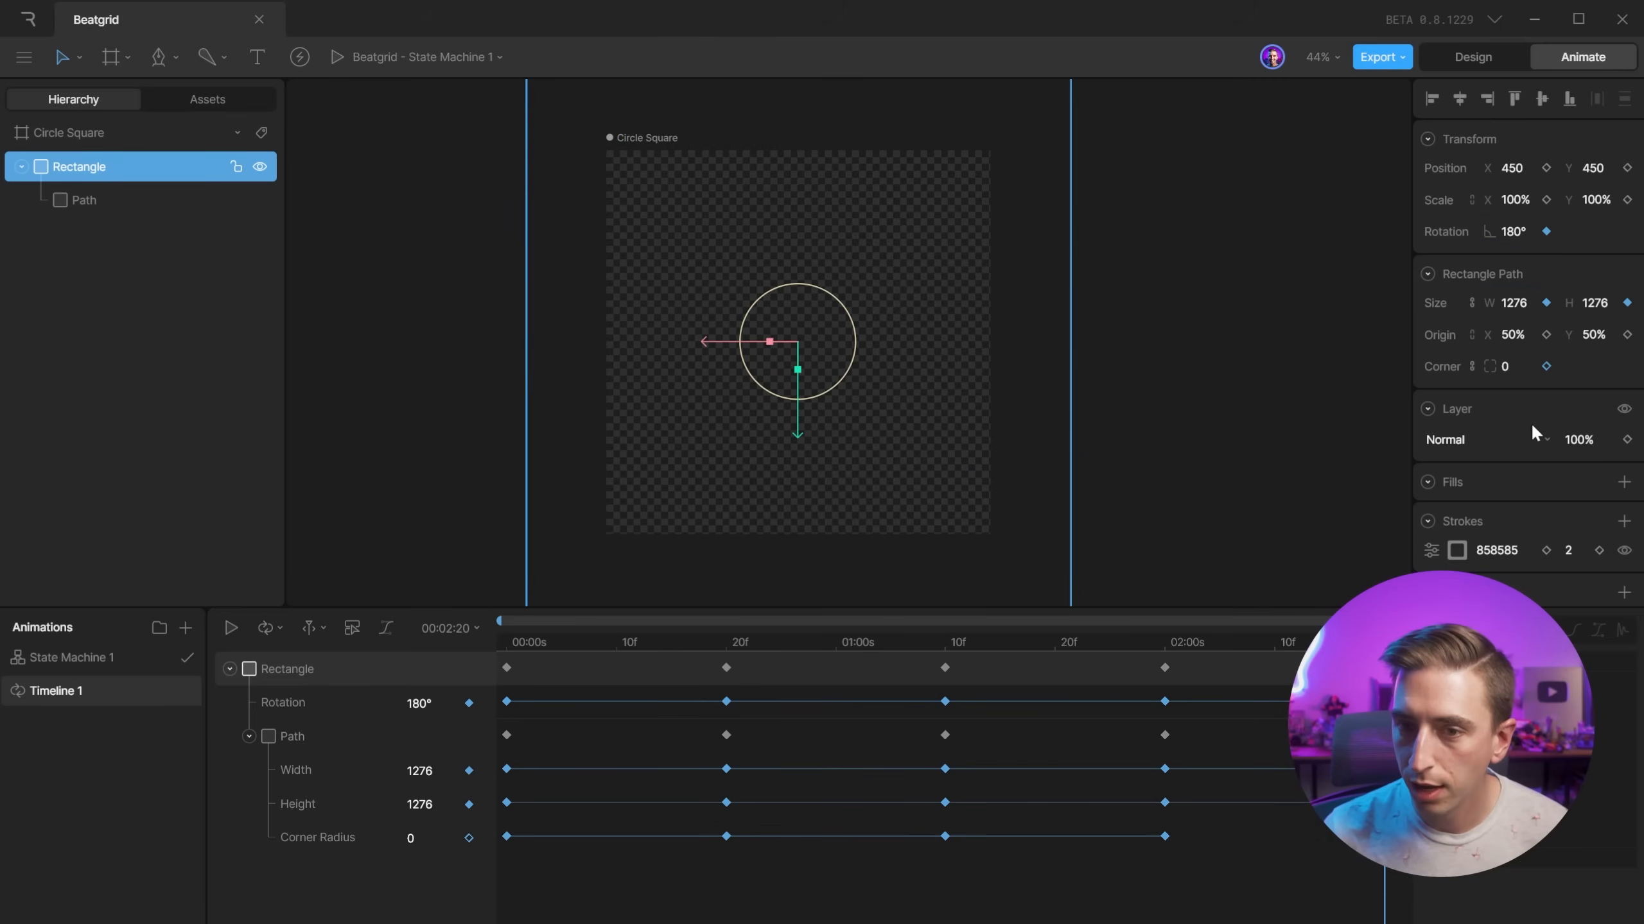
pyautogui.click(1508, 366)
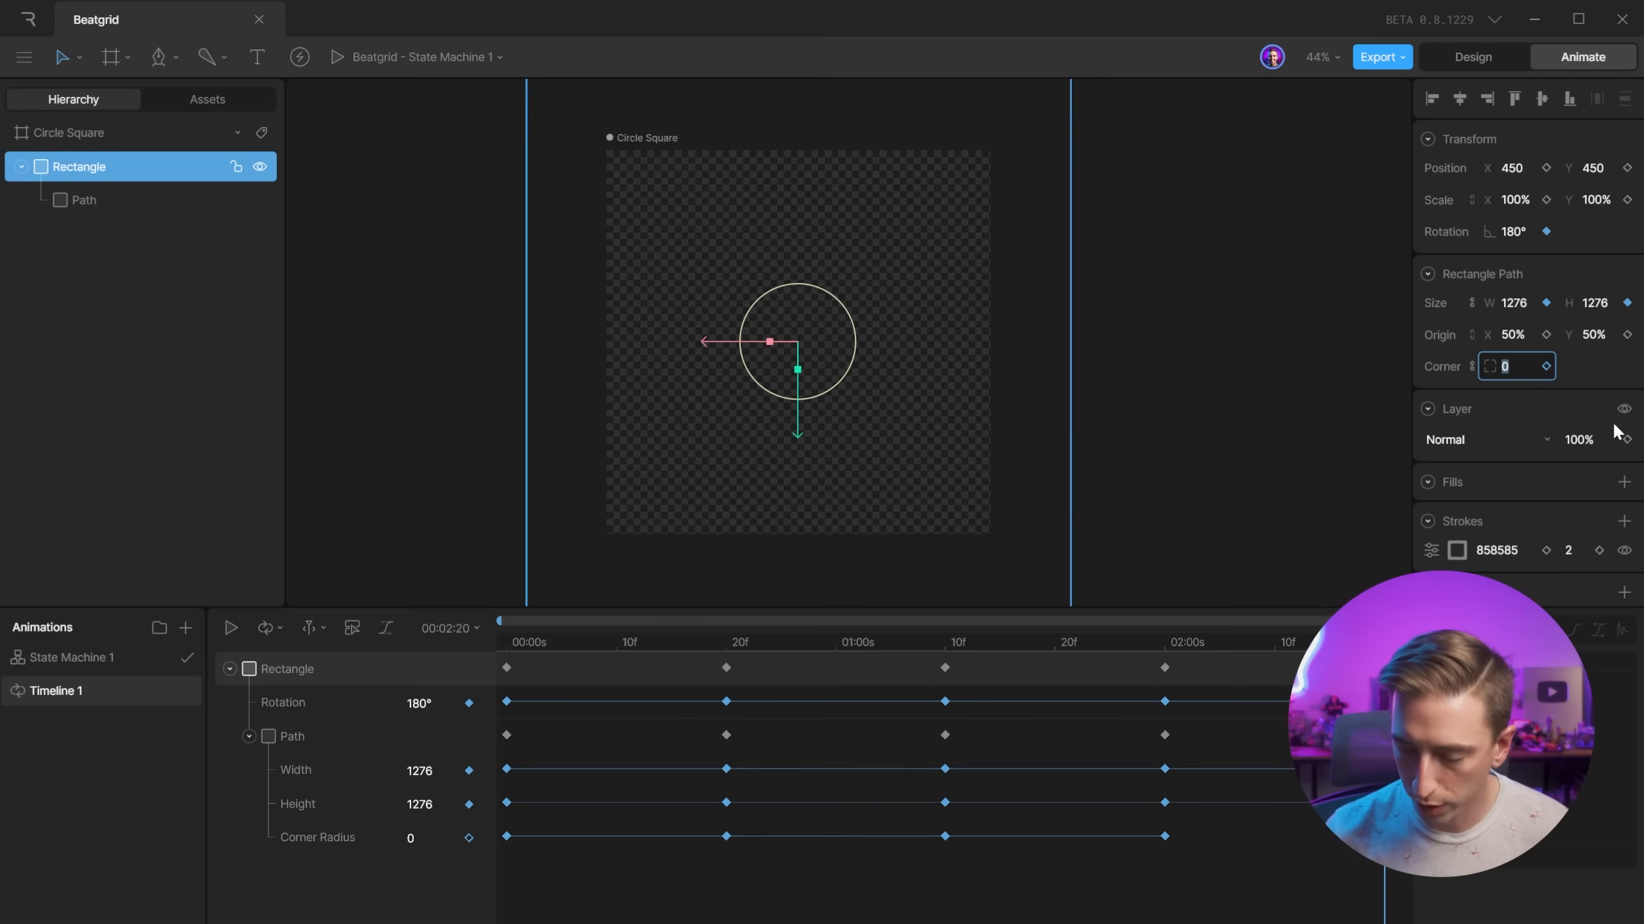
pyautogui.write('1276/2')
pyautogui.press('Return')
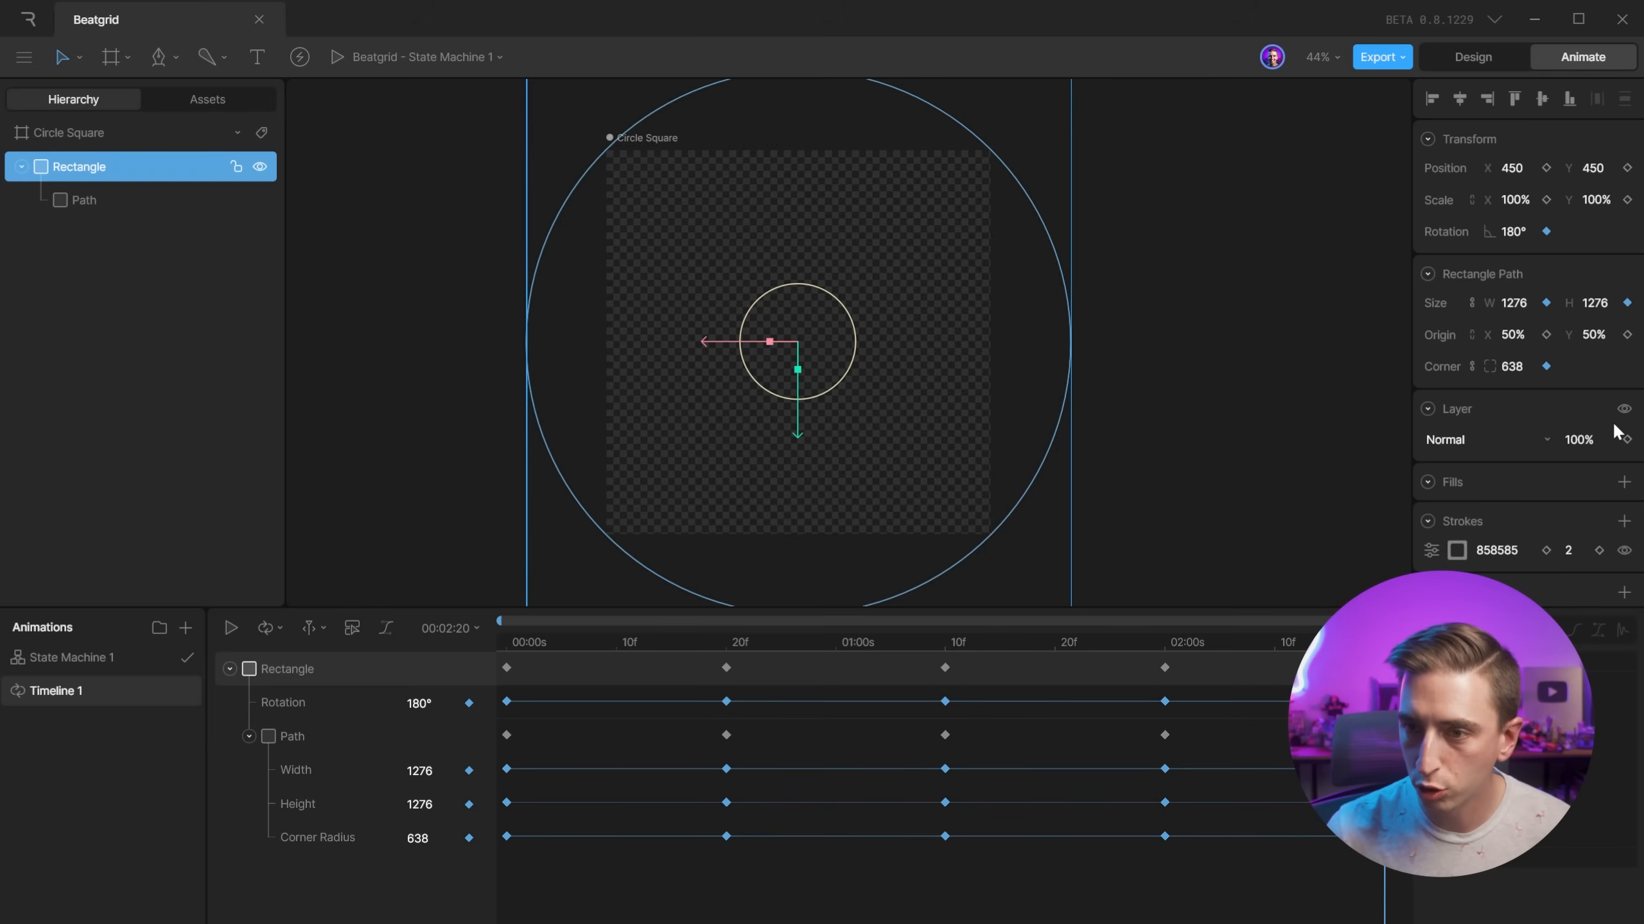
# Play the rectangle's full growing and morphing animation from 00:00:00.
pyautogui.moveTo(1300, 642); pyautogui.dragTo(419, 677)
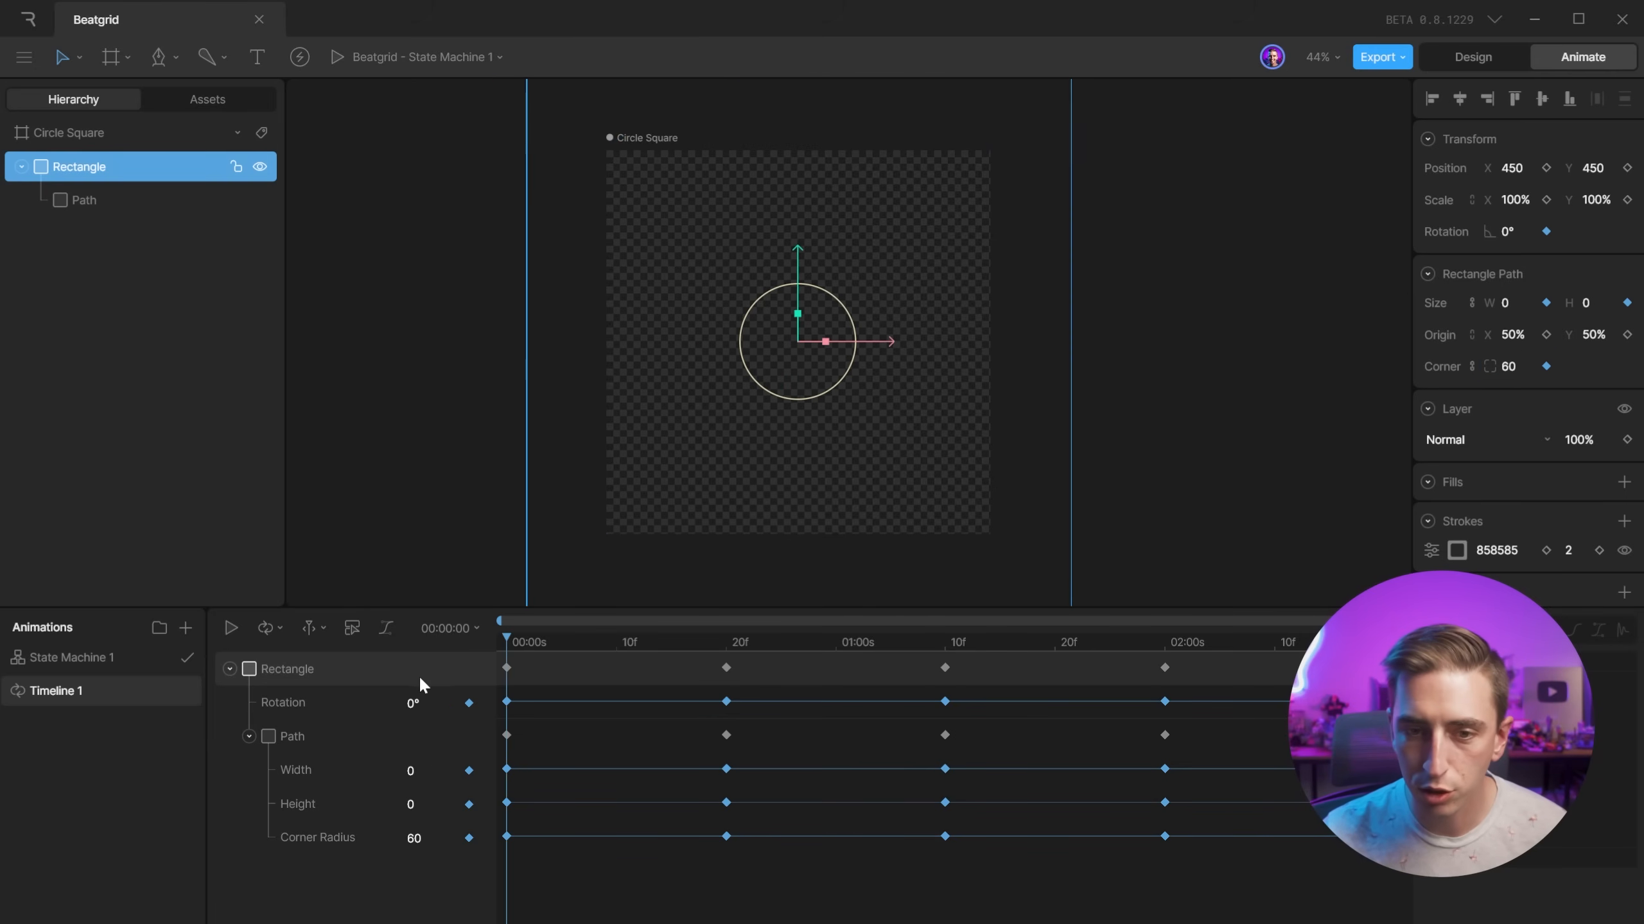
pyautogui.press('space')
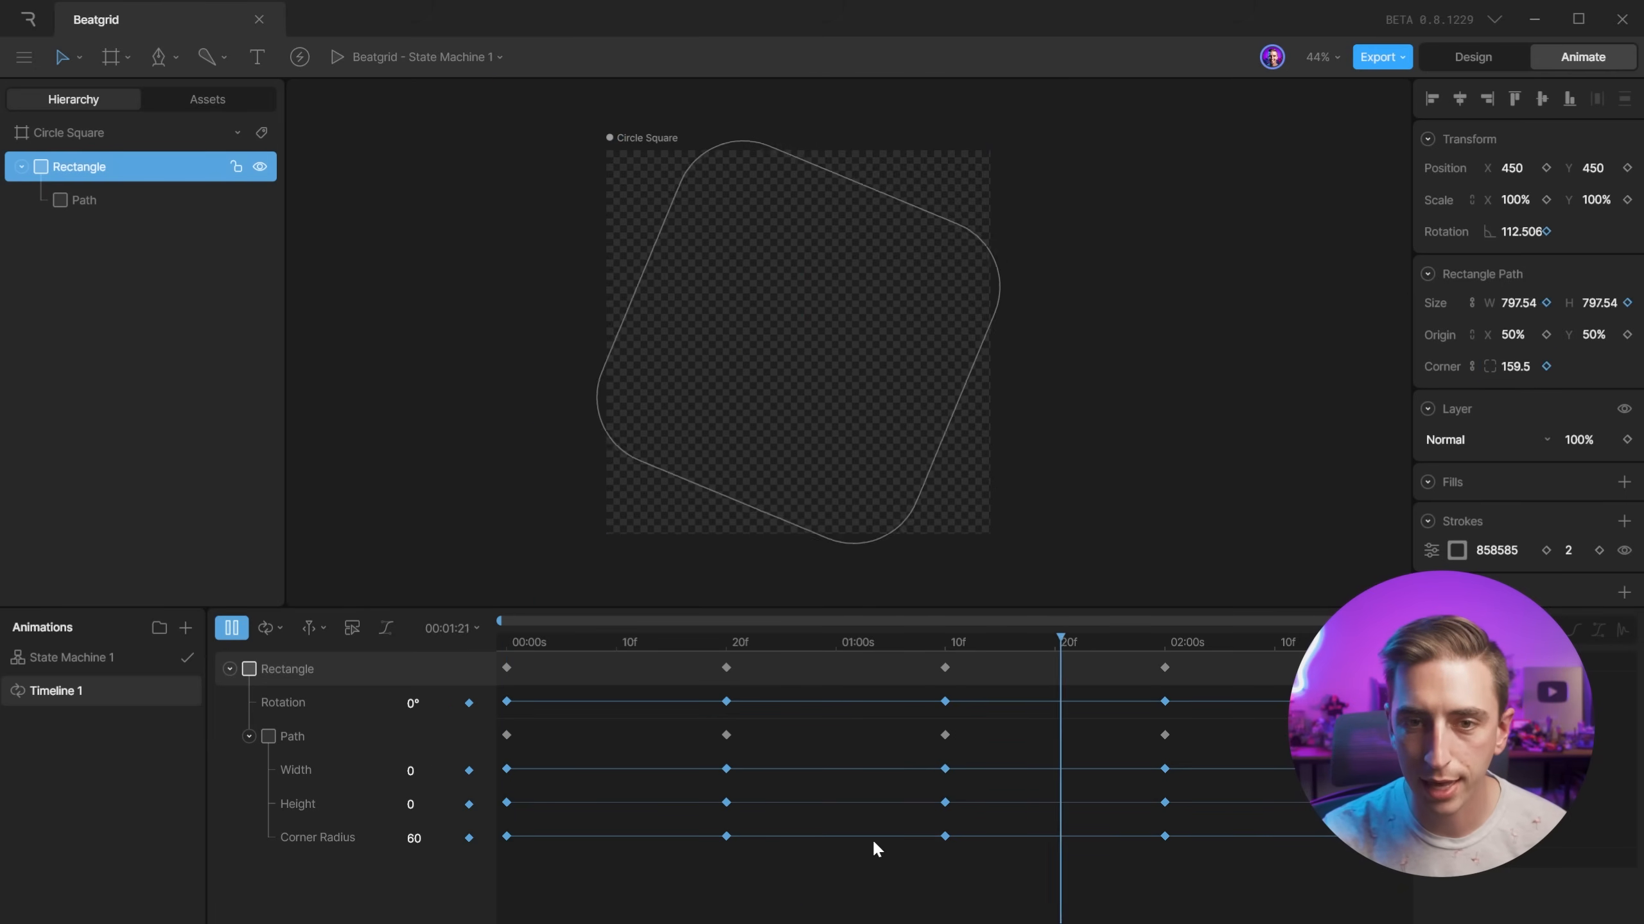
# Stop playback and apply cubic interpolation to all of the rectangle's and its path's keyframes.
pyautogui.click(298, 670)
pyautogui.press('space')
pyautogui.click(1575, 627)
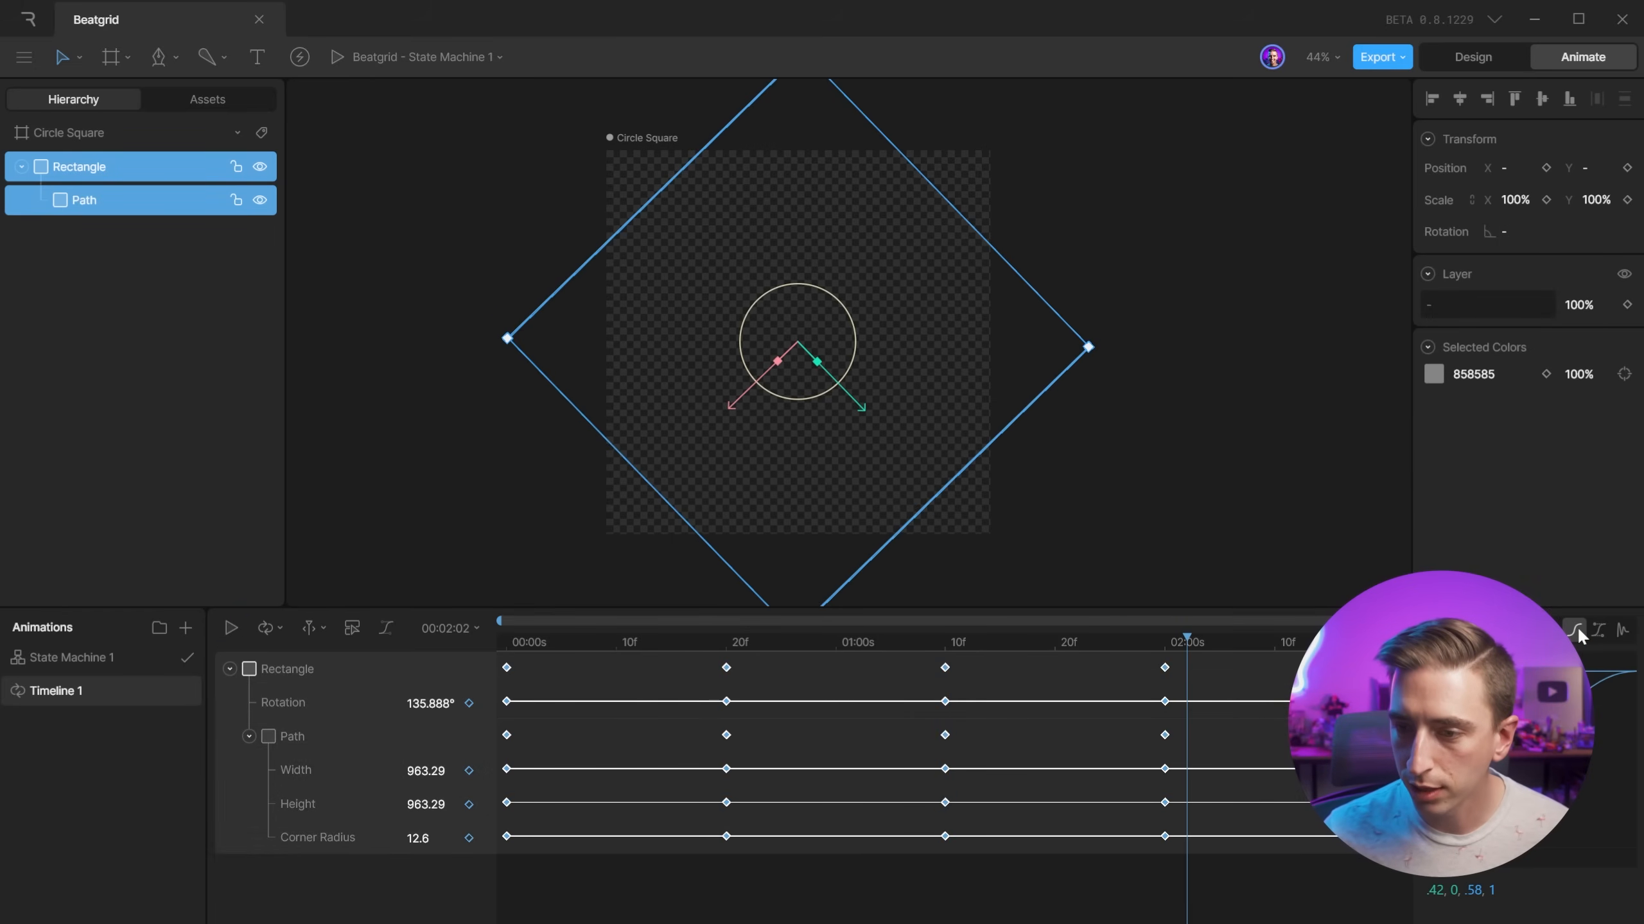
# Set the easing curve of the selected keyframes to .88, 0, .34, 1.
pyautogui.click(1469, 890)
pyautogui.click(1443, 891)
pyautogui.press('BackSpace')
pyautogui.press('BackSpace')
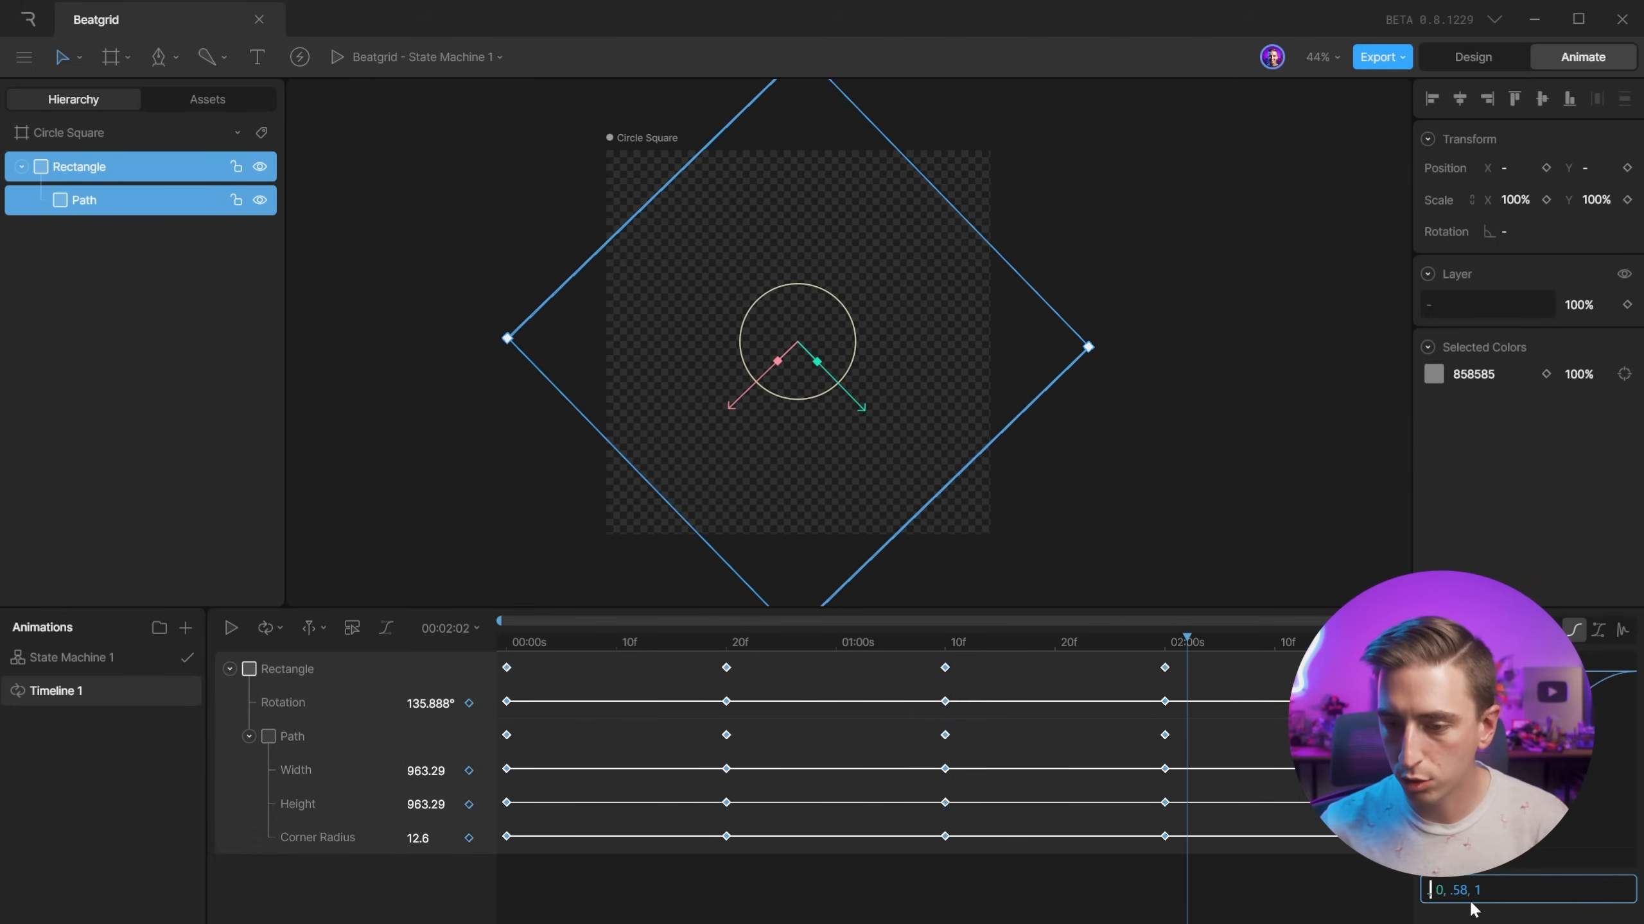
pyautogui.write('88')
pyautogui.click(1482, 891)
pyautogui.press('BackSpace')
pyautogui.press('BackSpace')
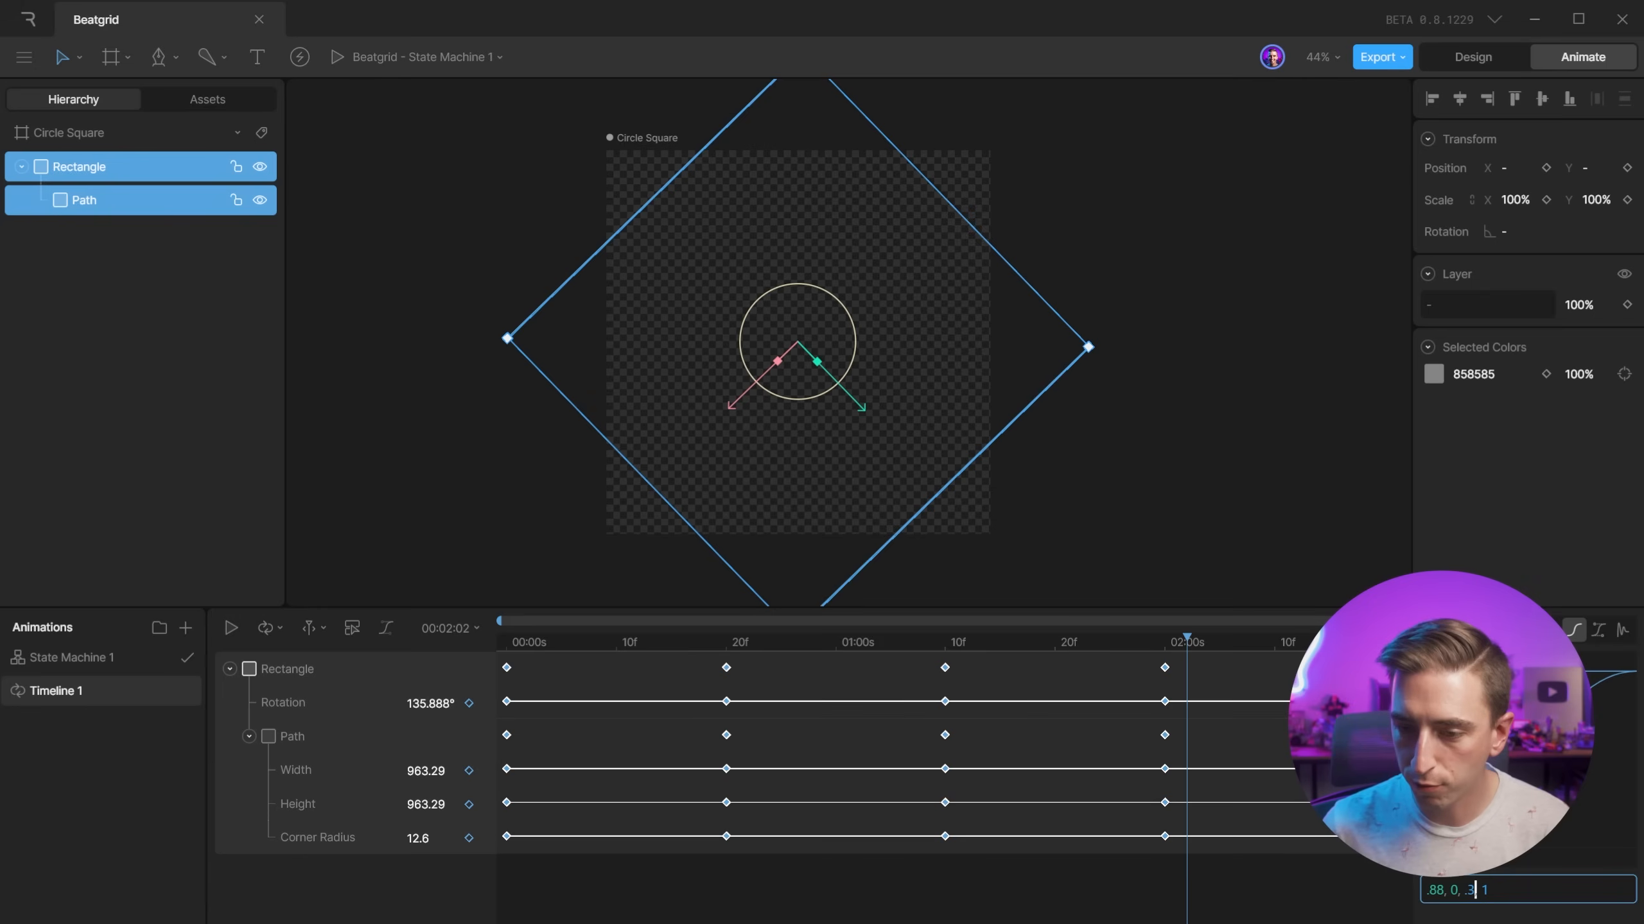
pyautogui.write('34')
pyautogui.press('Return')
# Play the Circle Square animation to check the new easing, then stop it.
pyautogui.click(939, 639)
pyautogui.press('space')
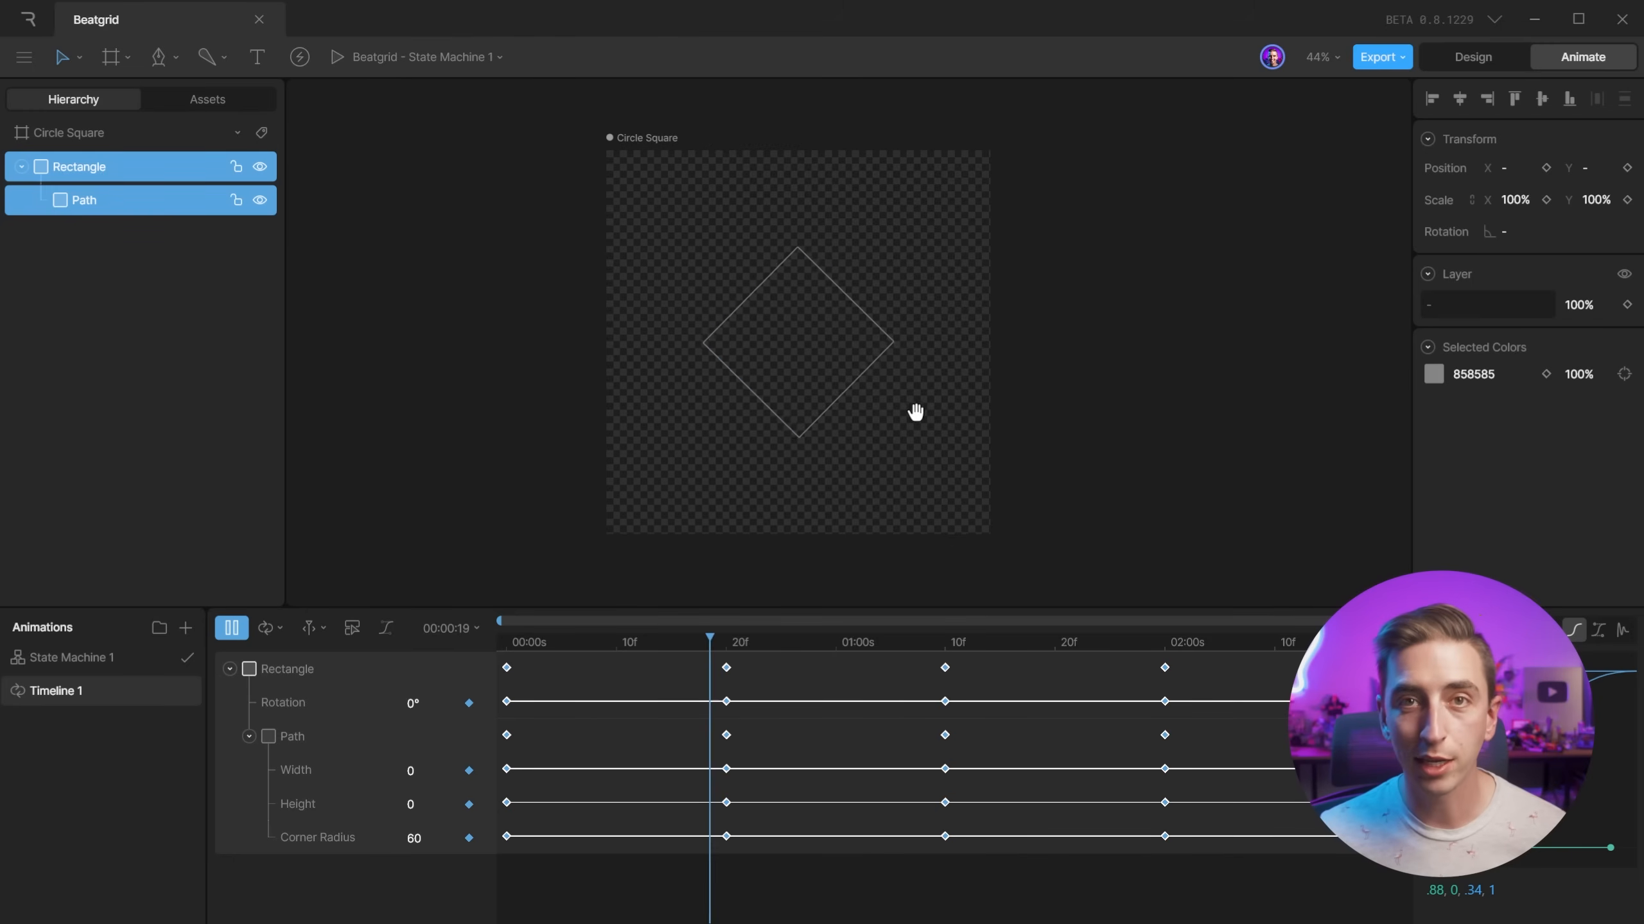
pyautogui.press('space')
# Select the Beatgrid artboard, collapse its Vertical Lines group and switch to Design mode.
pyautogui.click(1099, 465)
pyautogui.moveTo(899, 249); pyautogui.dragTo(1059, 599)
pyautogui.moveTo(897, 201); pyautogui.dragTo(1086, 260)
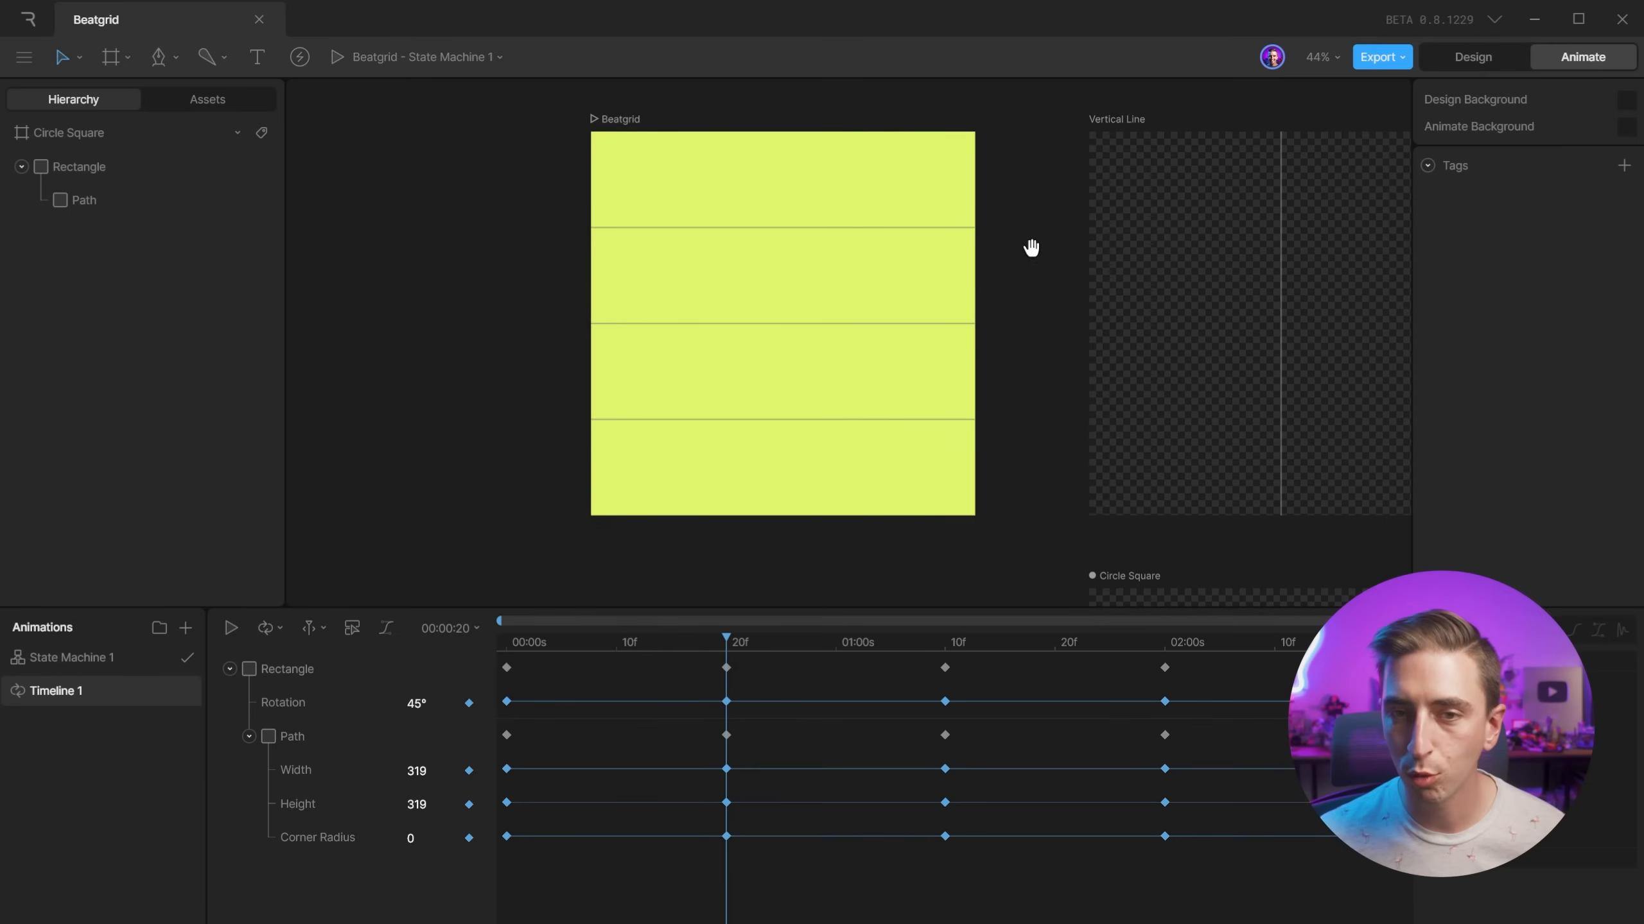
pyautogui.click(631, 127)
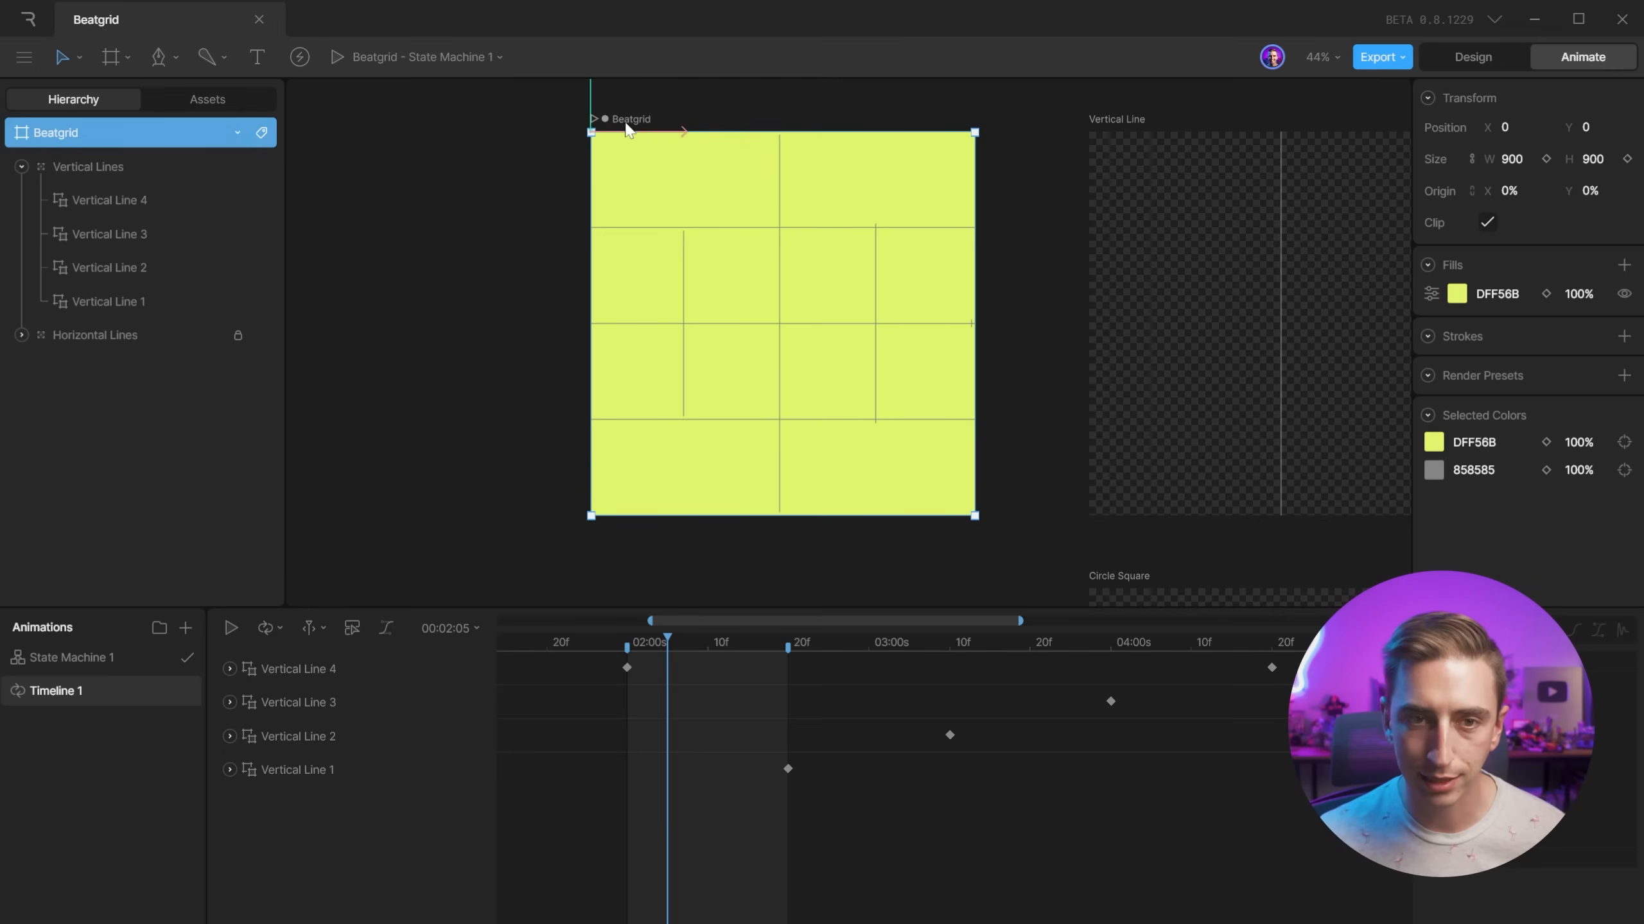
pyautogui.click(21, 166)
pyautogui.click(1473, 57)
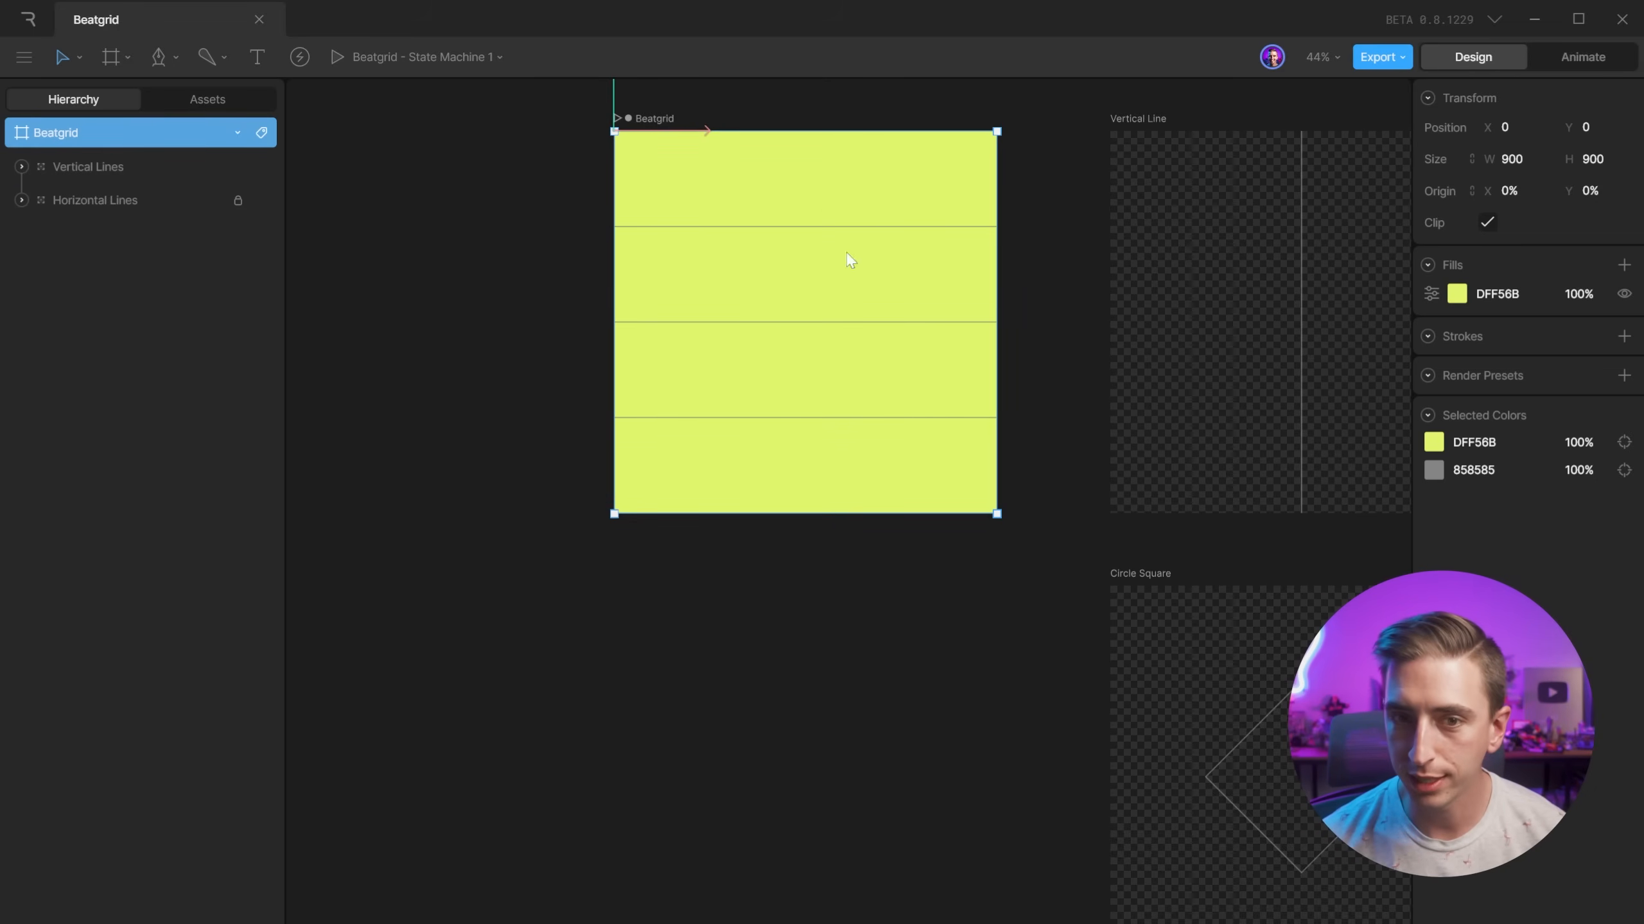
# Nest the Circle Square artboard inside the Beatgrid artboard and align it to the artboard's top-left corner at 0, 0.
pyautogui.press('f')
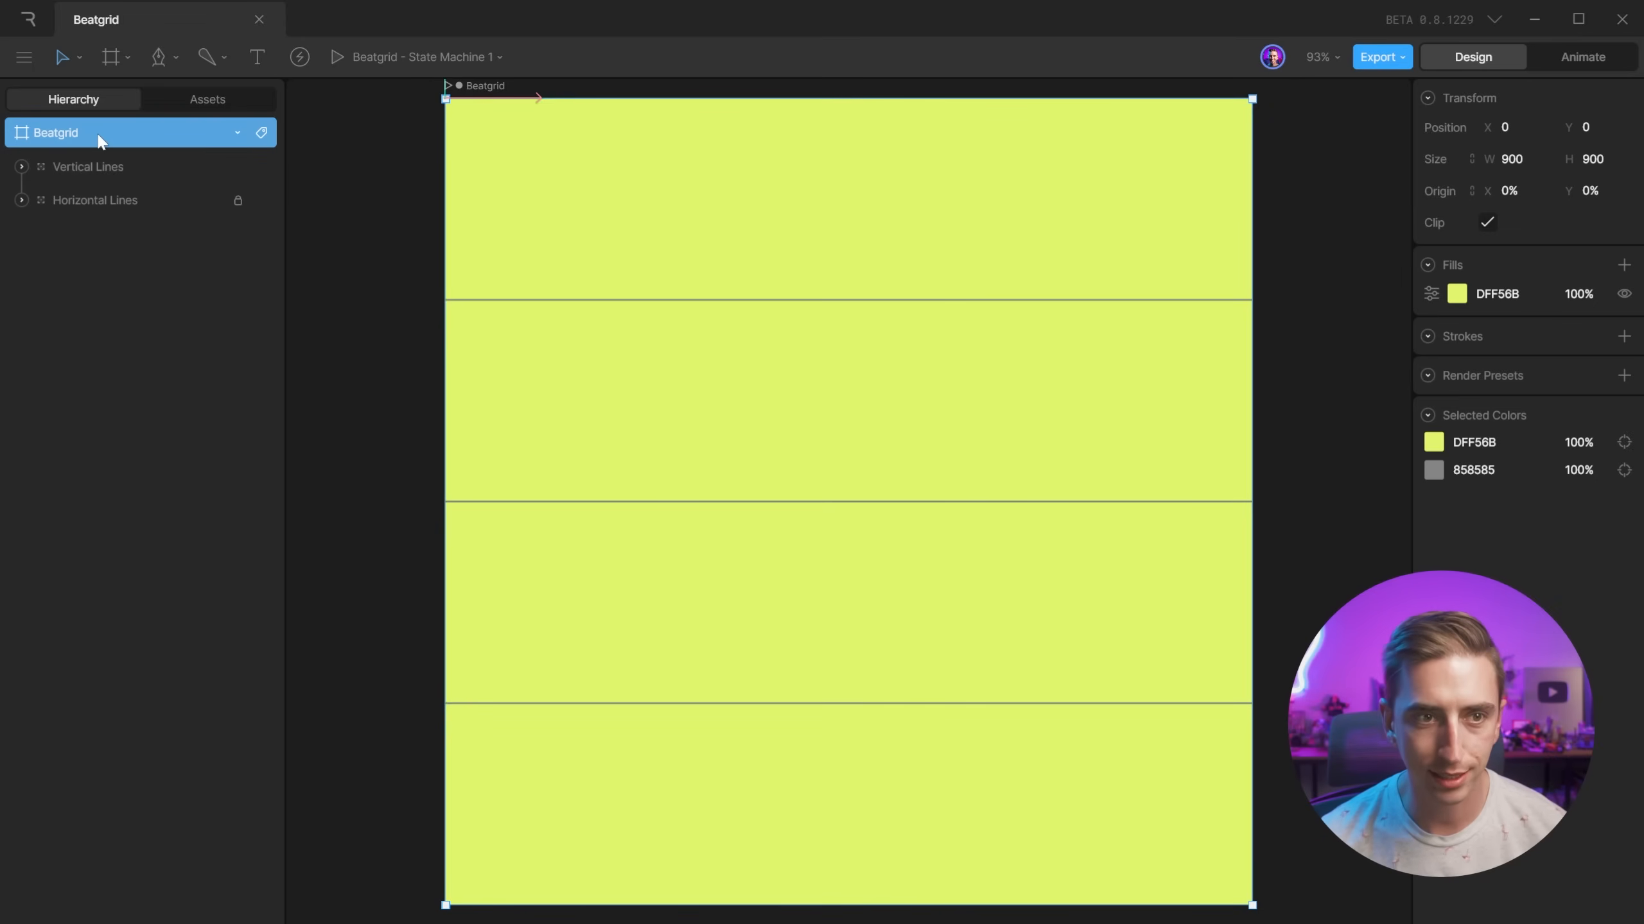
pyautogui.click(114, 64)
pyautogui.click(185, 161)
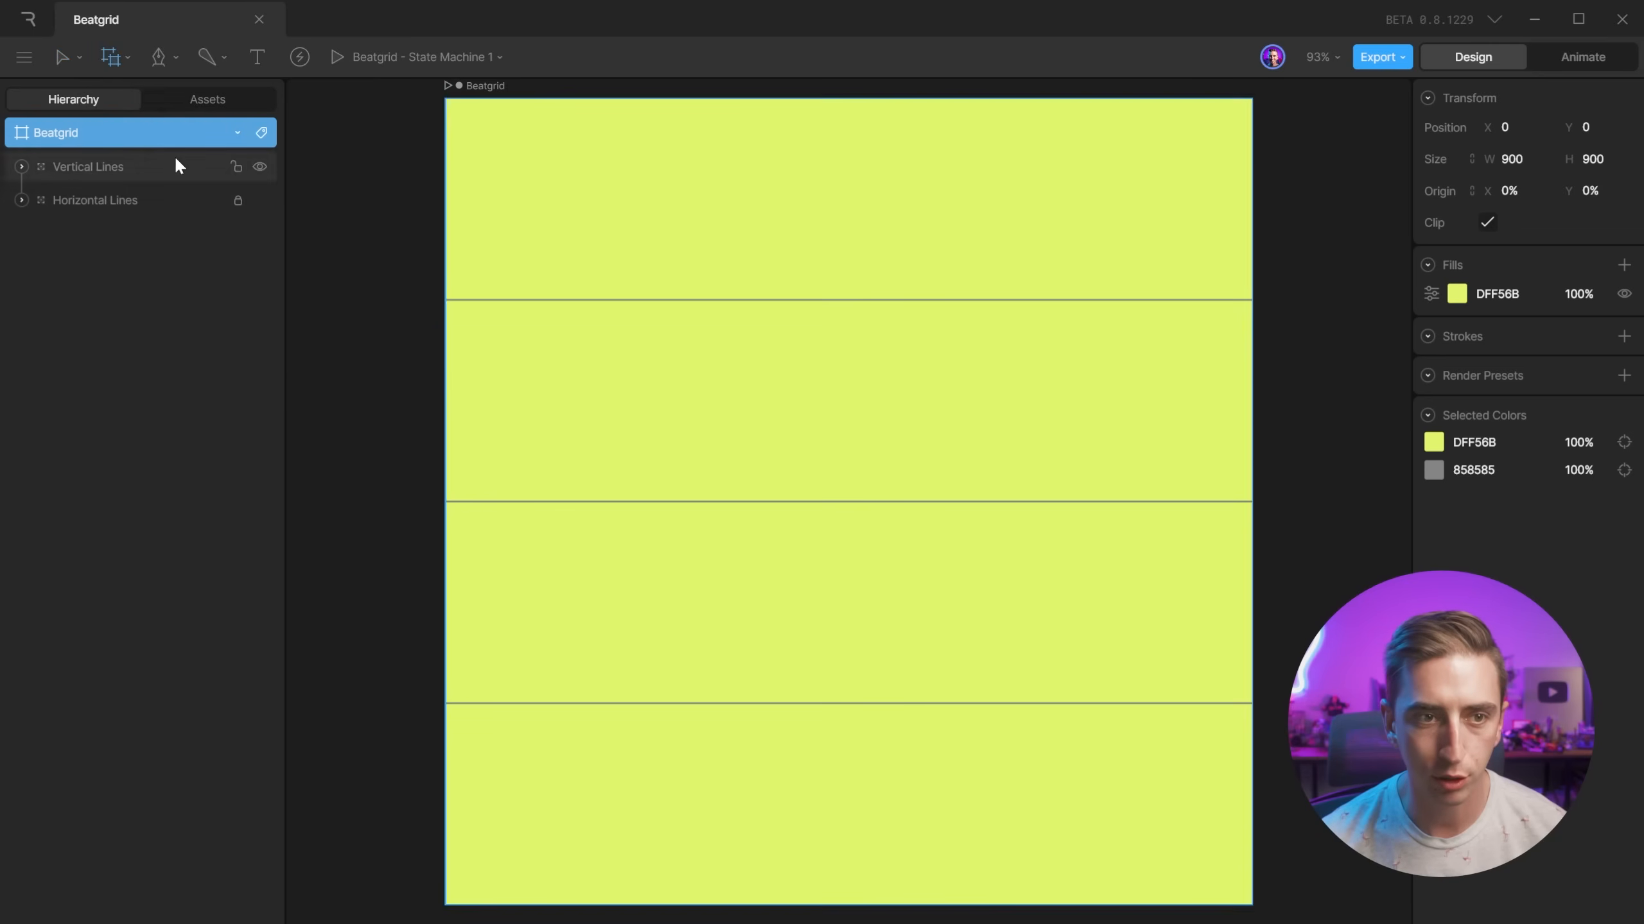
pyautogui.click(628, 246)
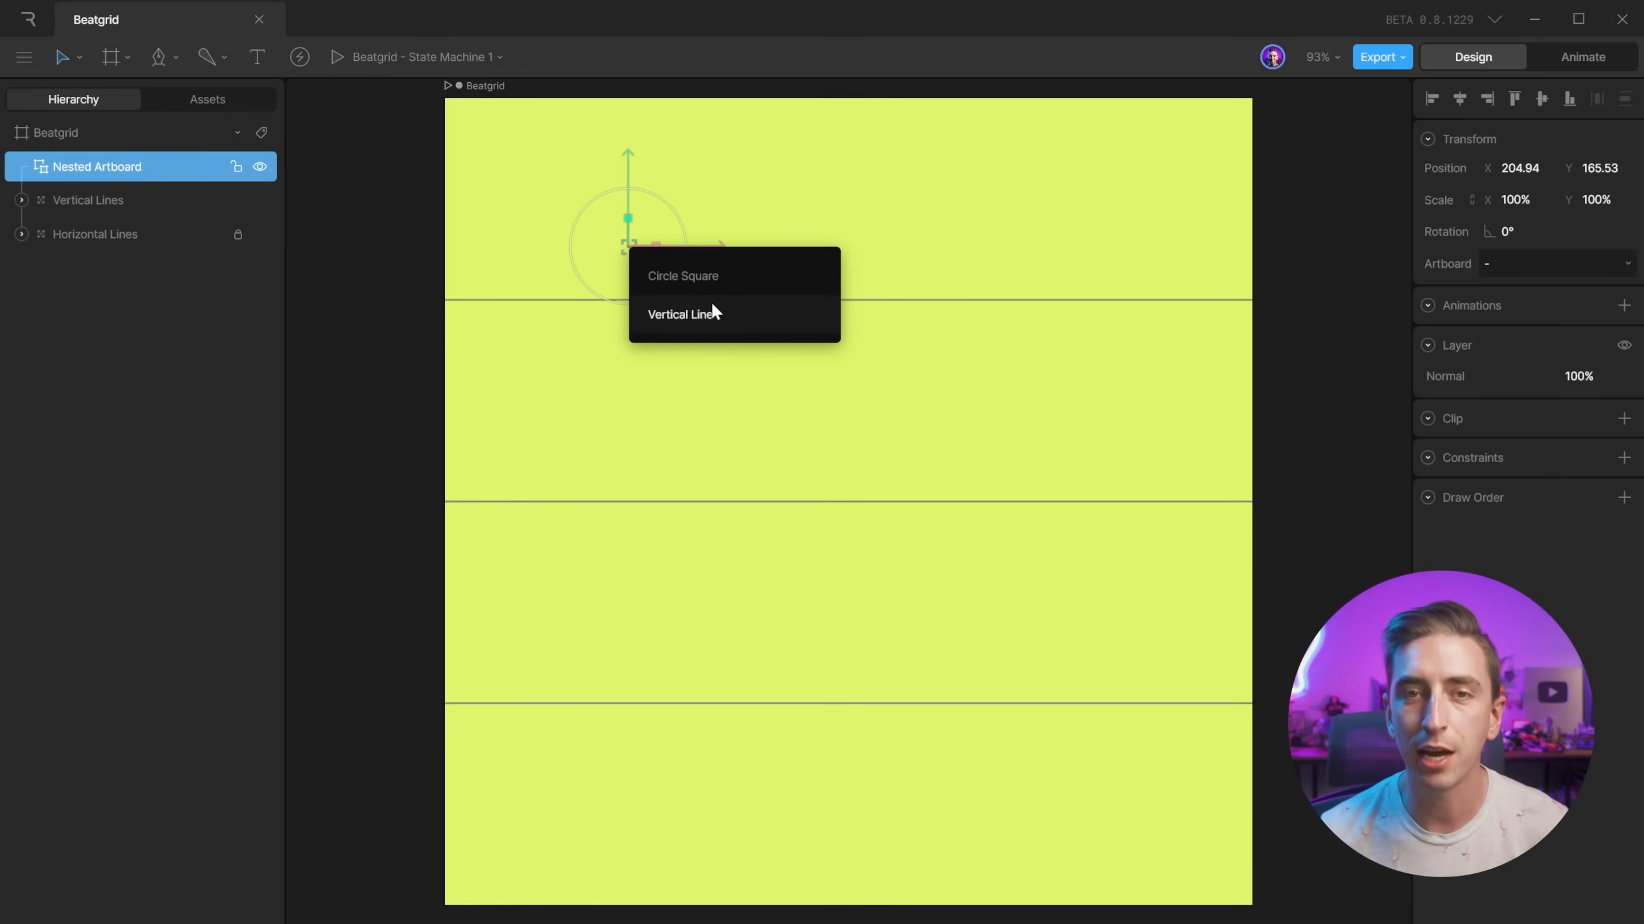
pyautogui.click(703, 278)
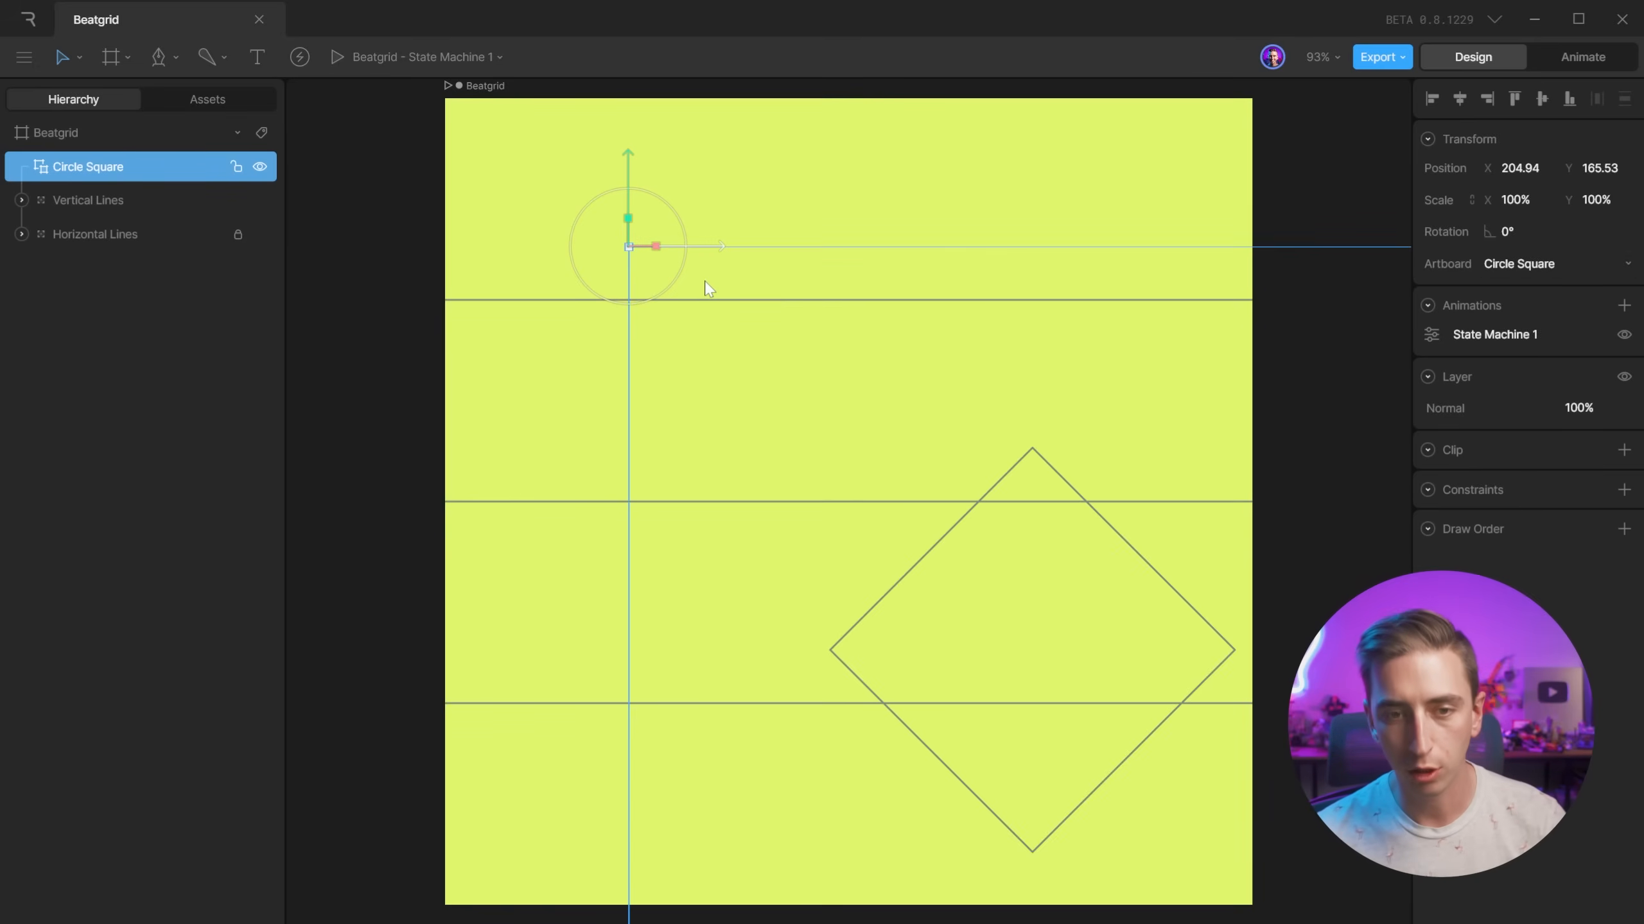
pyautogui.click(1431, 99)
pyautogui.click(1513, 99)
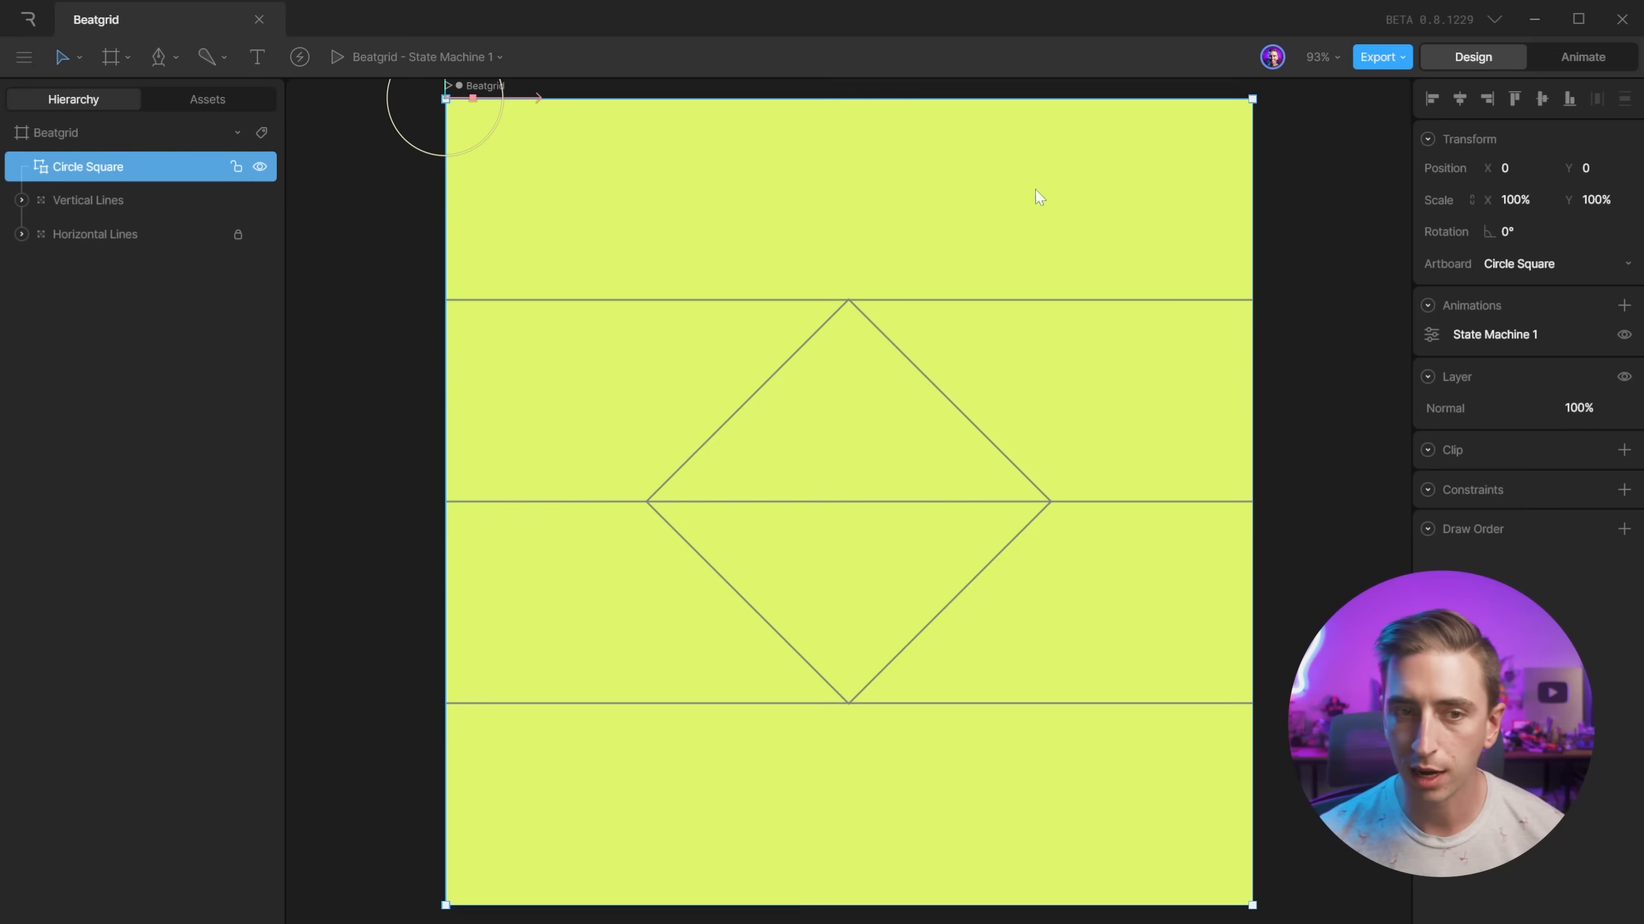
# Replace the nested Circle Square's State Machine 1 with Timeline 1 as a Remap animation.
pyautogui.doubleClick(1488, 334)
pyautogui.rightClick(1488, 331)
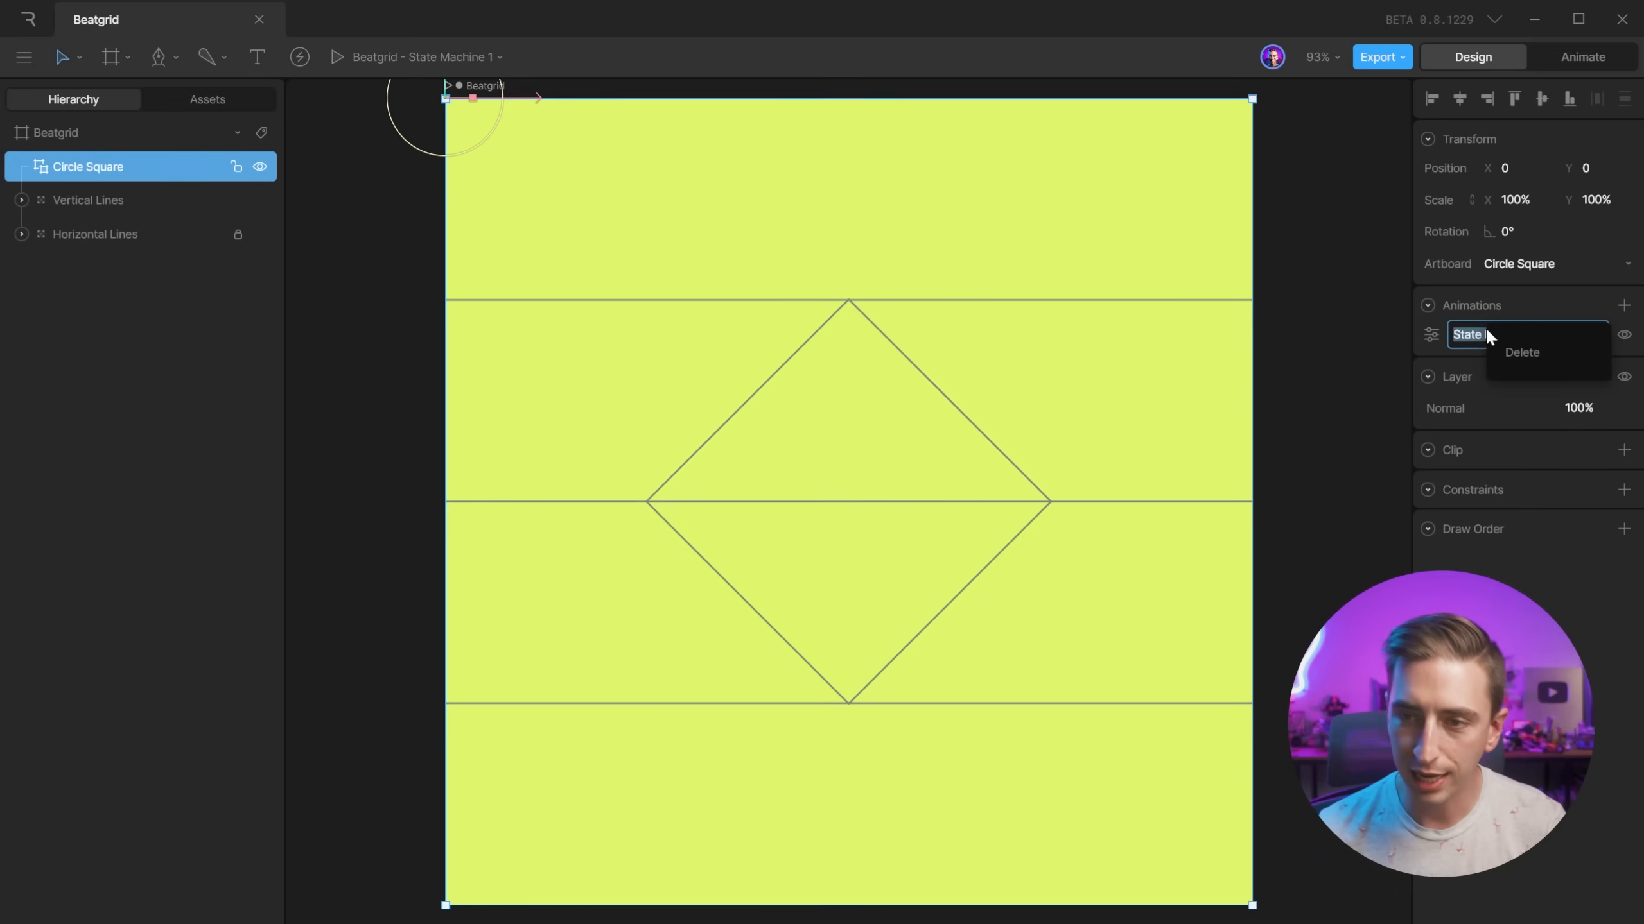
pyautogui.click(1520, 353)
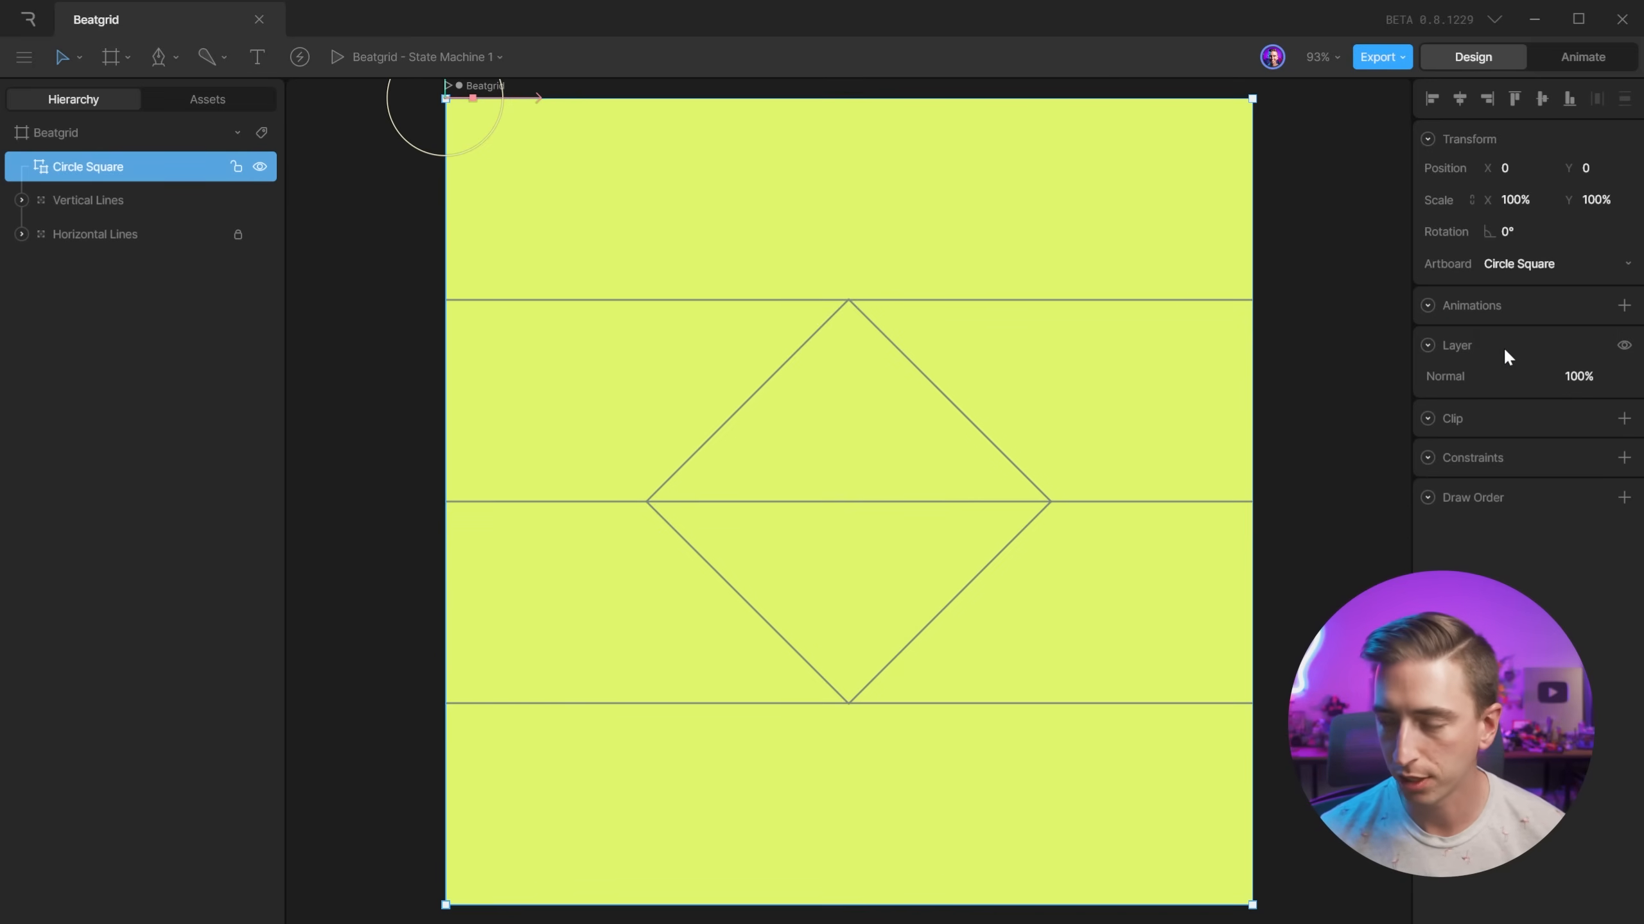
pyautogui.click(1625, 305)
pyautogui.moveTo(1517, 398)
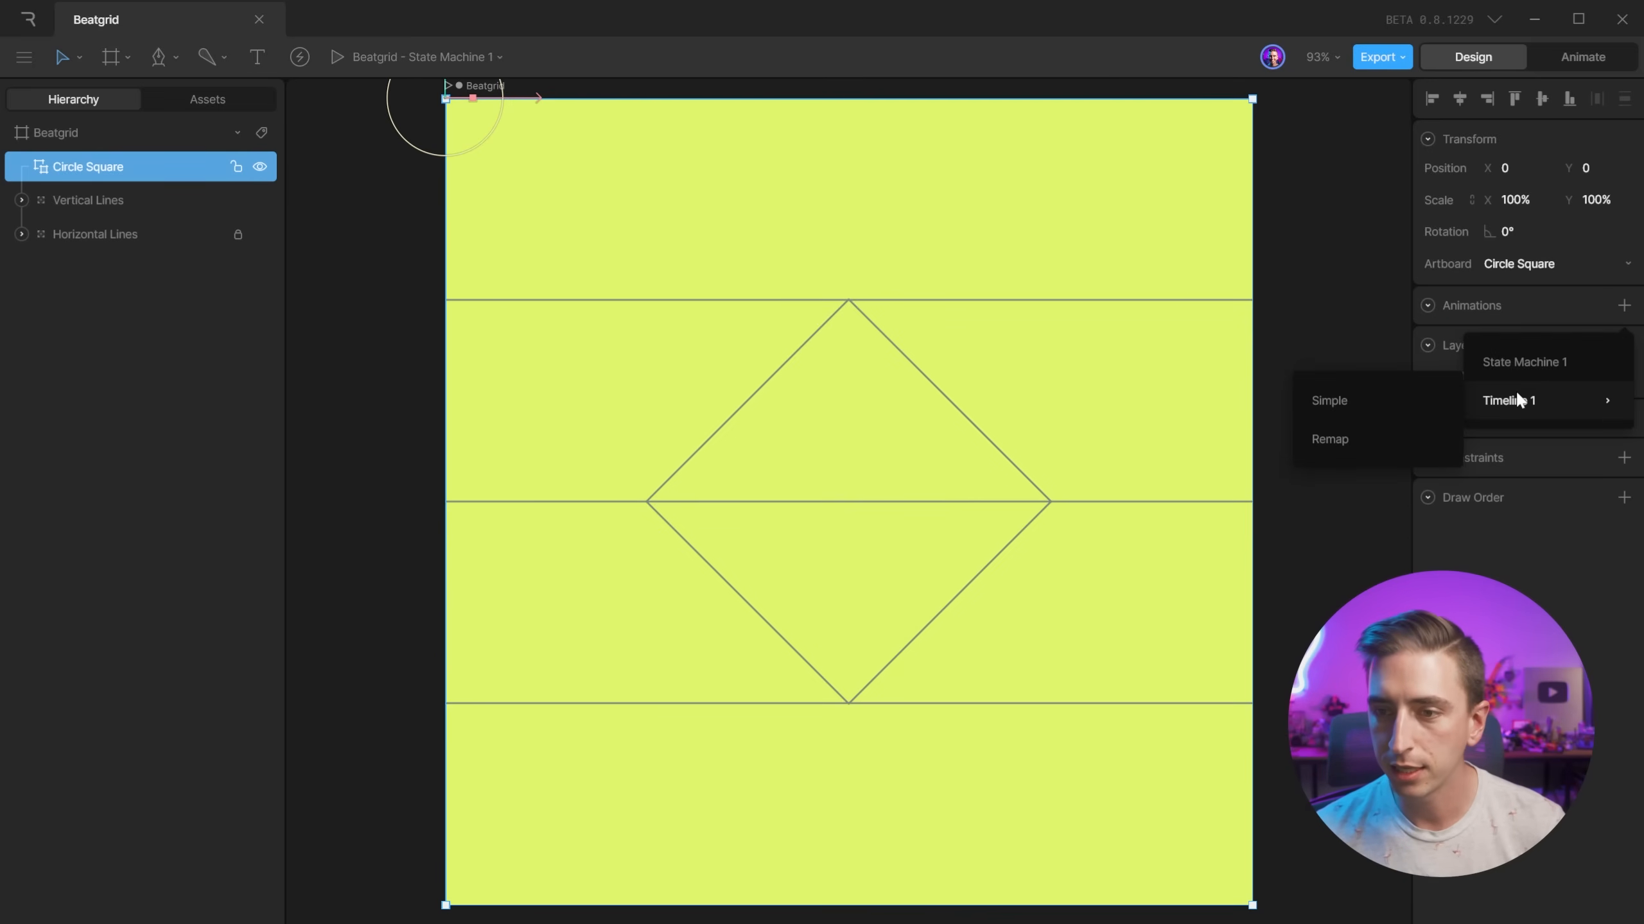
pyautogui.click(1340, 438)
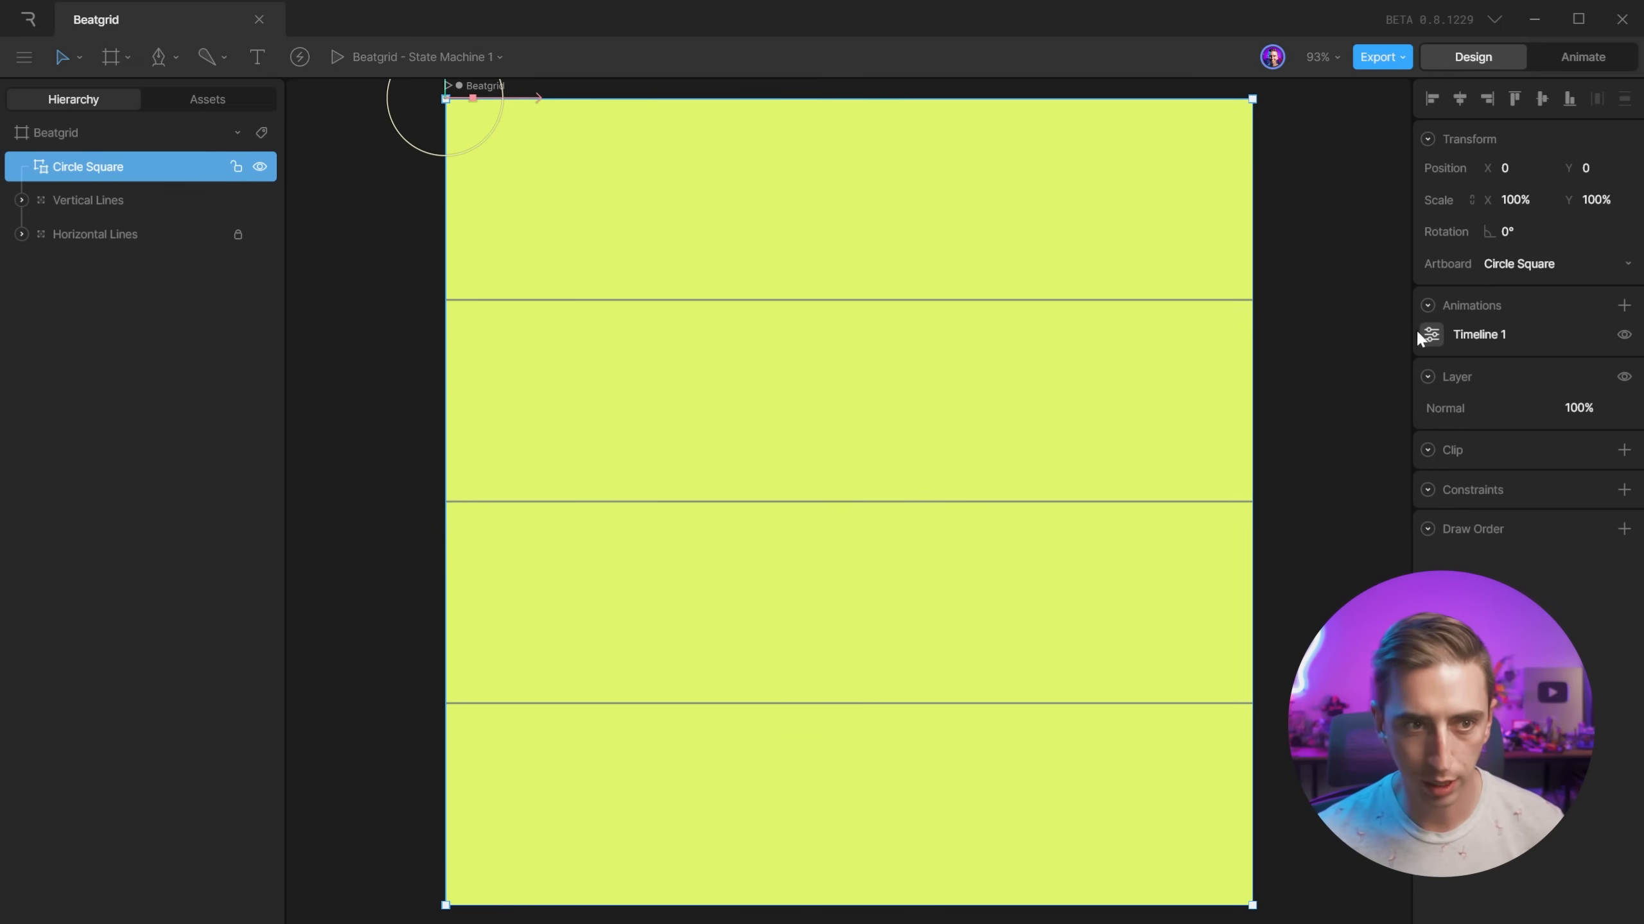
# In Animate mode, keyframe the nested Circle Square's Timeline 1 Time at 0% at 00:00:00.
pyautogui.click(1567, 57)
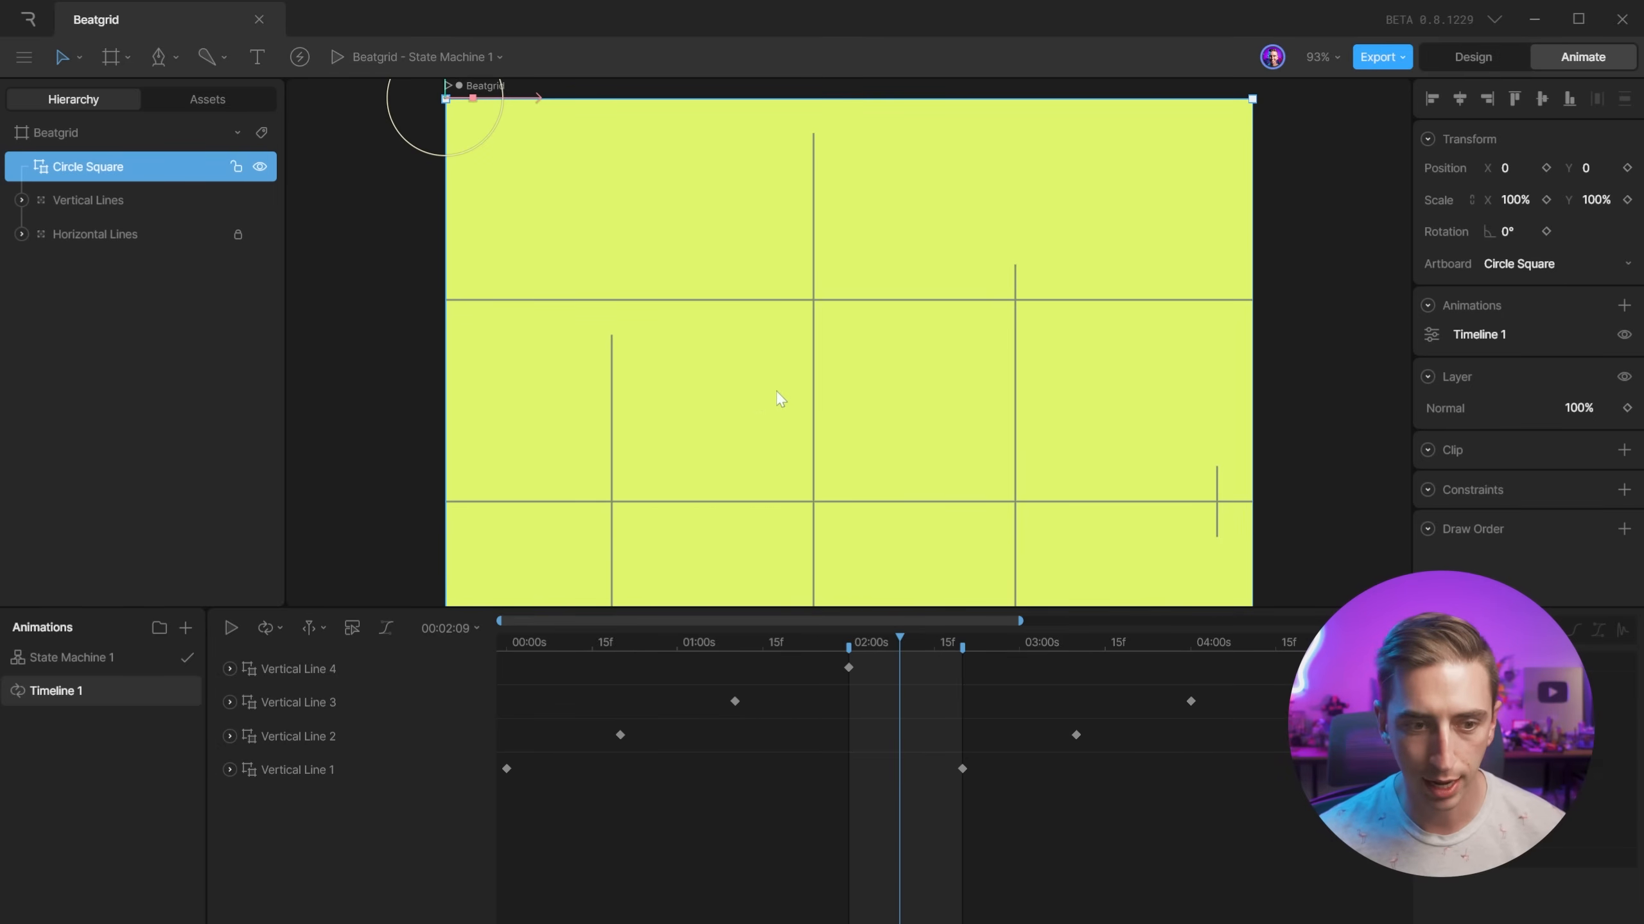
pyautogui.press('f')
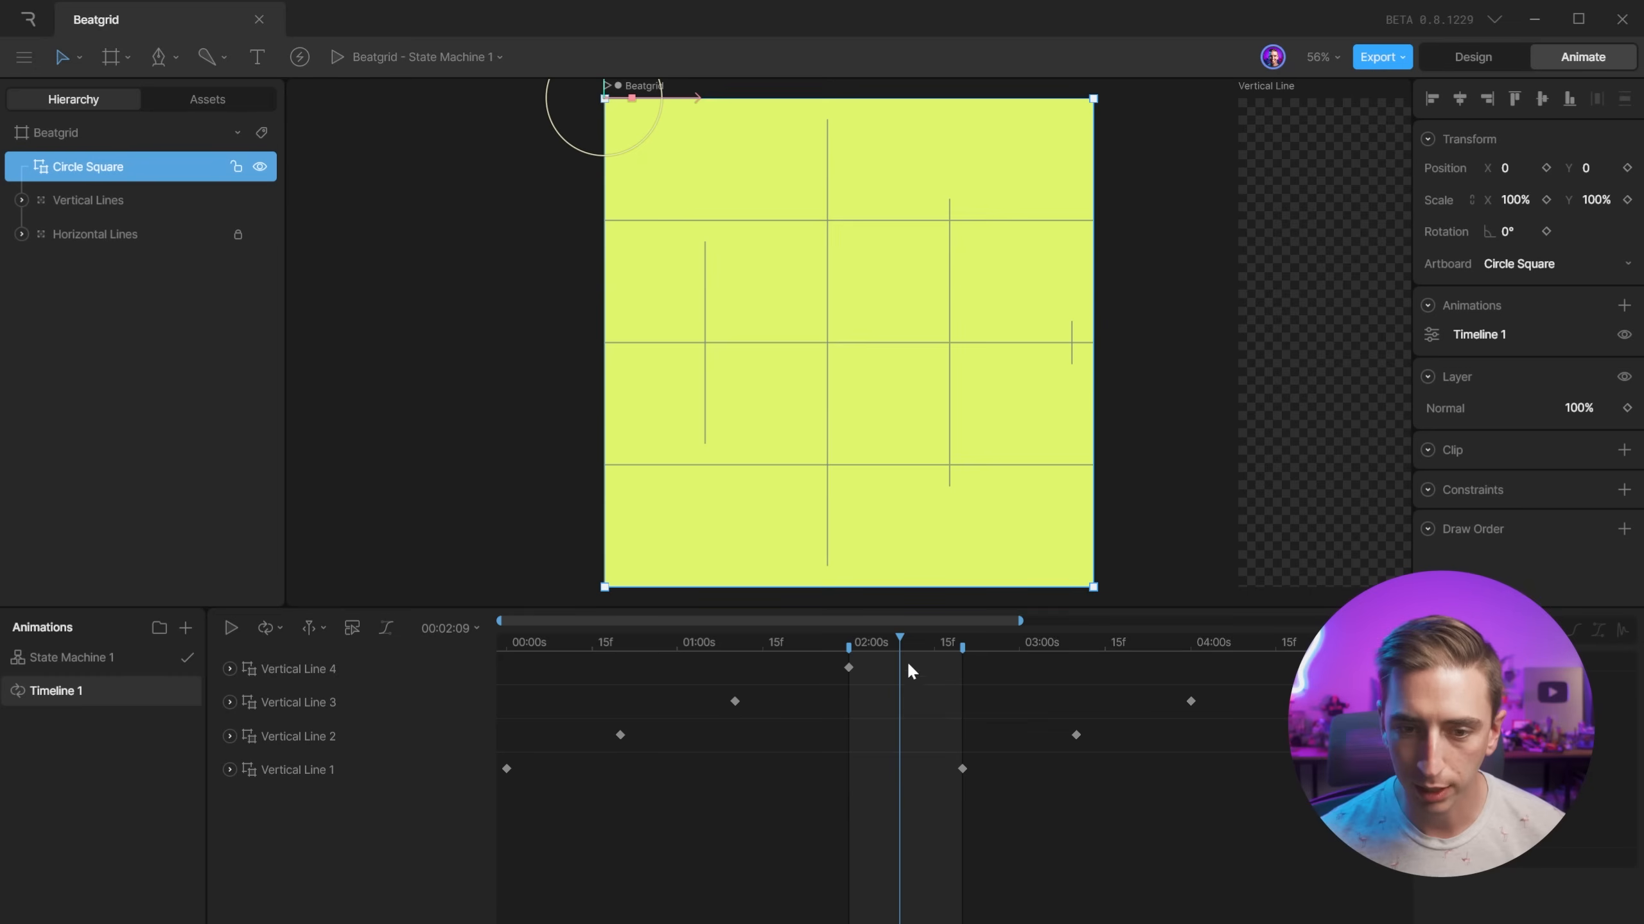
pyautogui.moveTo(907, 660); pyautogui.dragTo(419, 603)
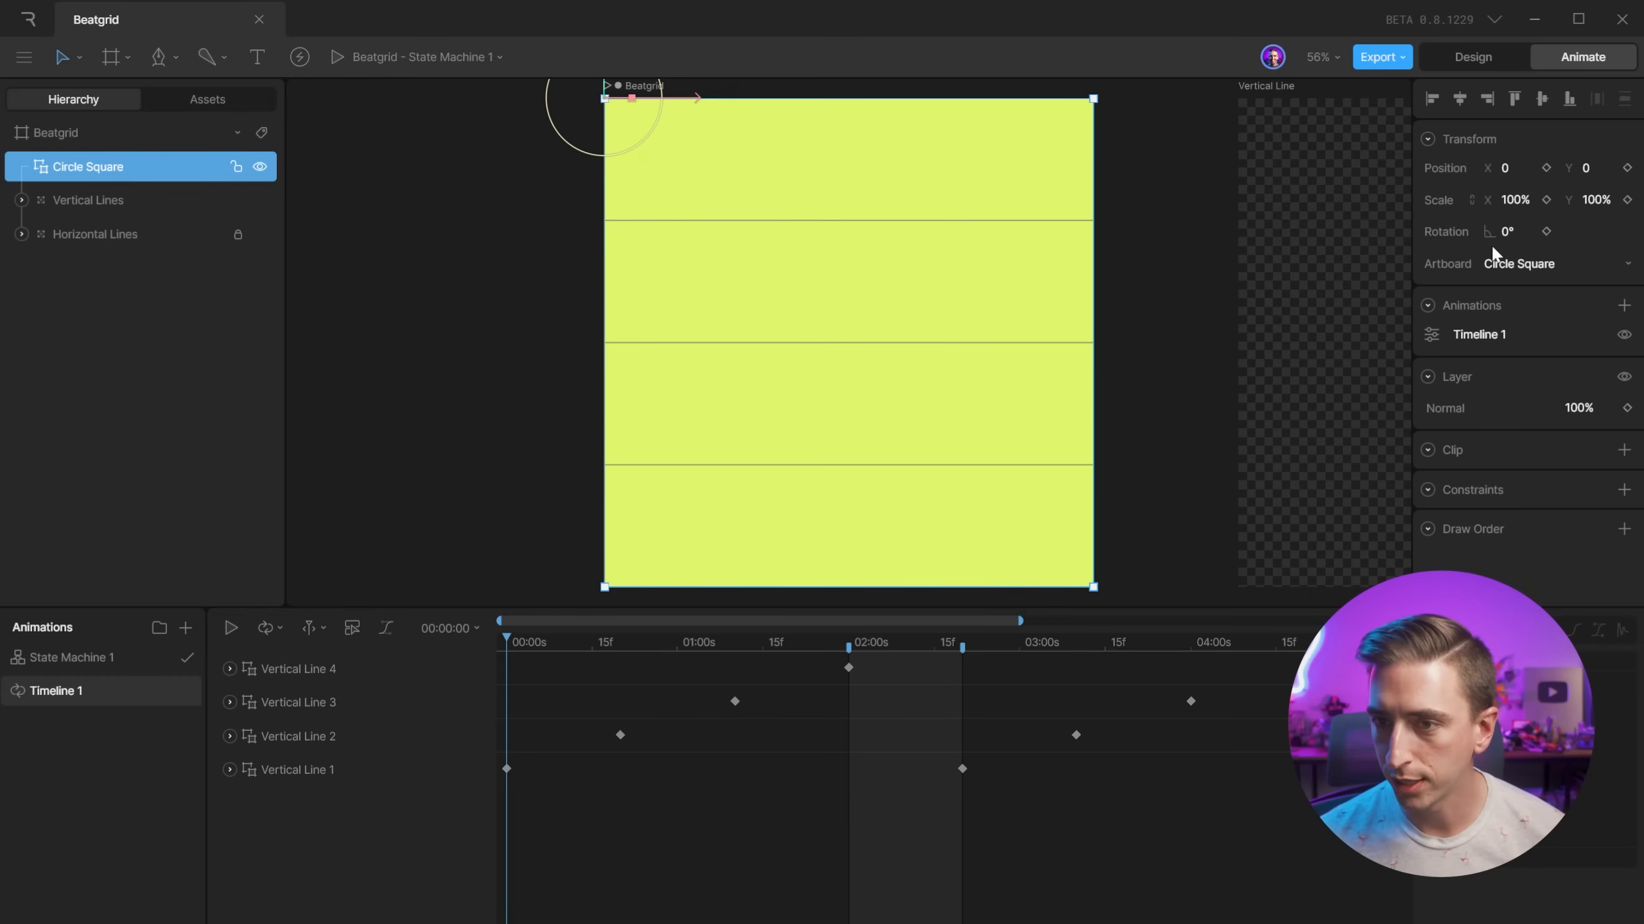
pyautogui.click(1430, 334)
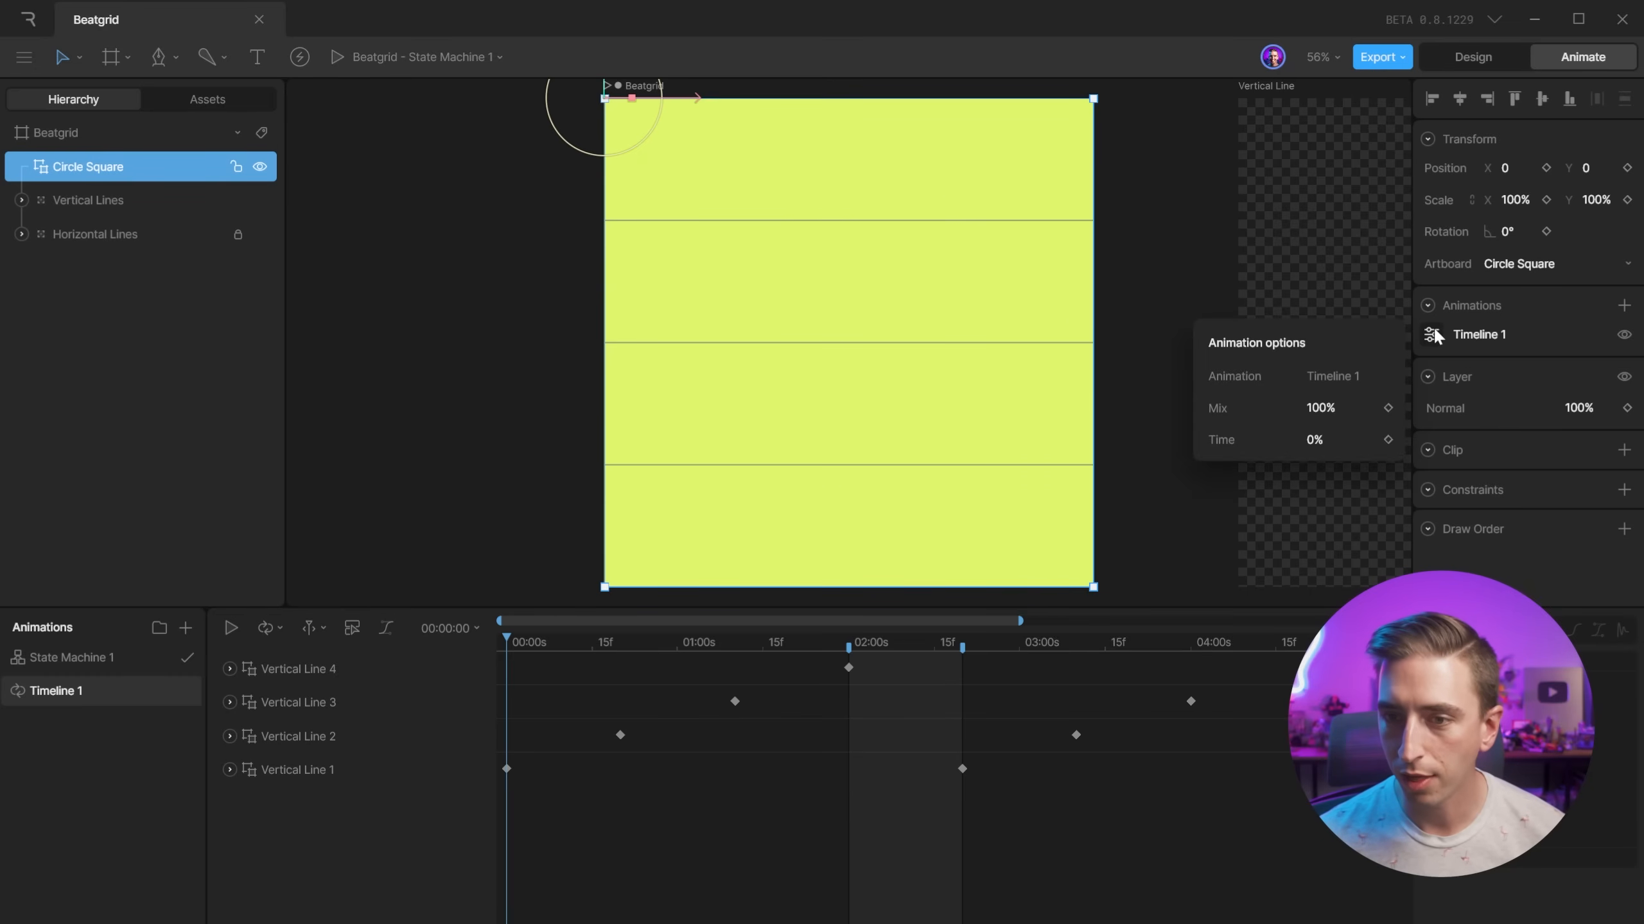
pyautogui.click(1388, 441)
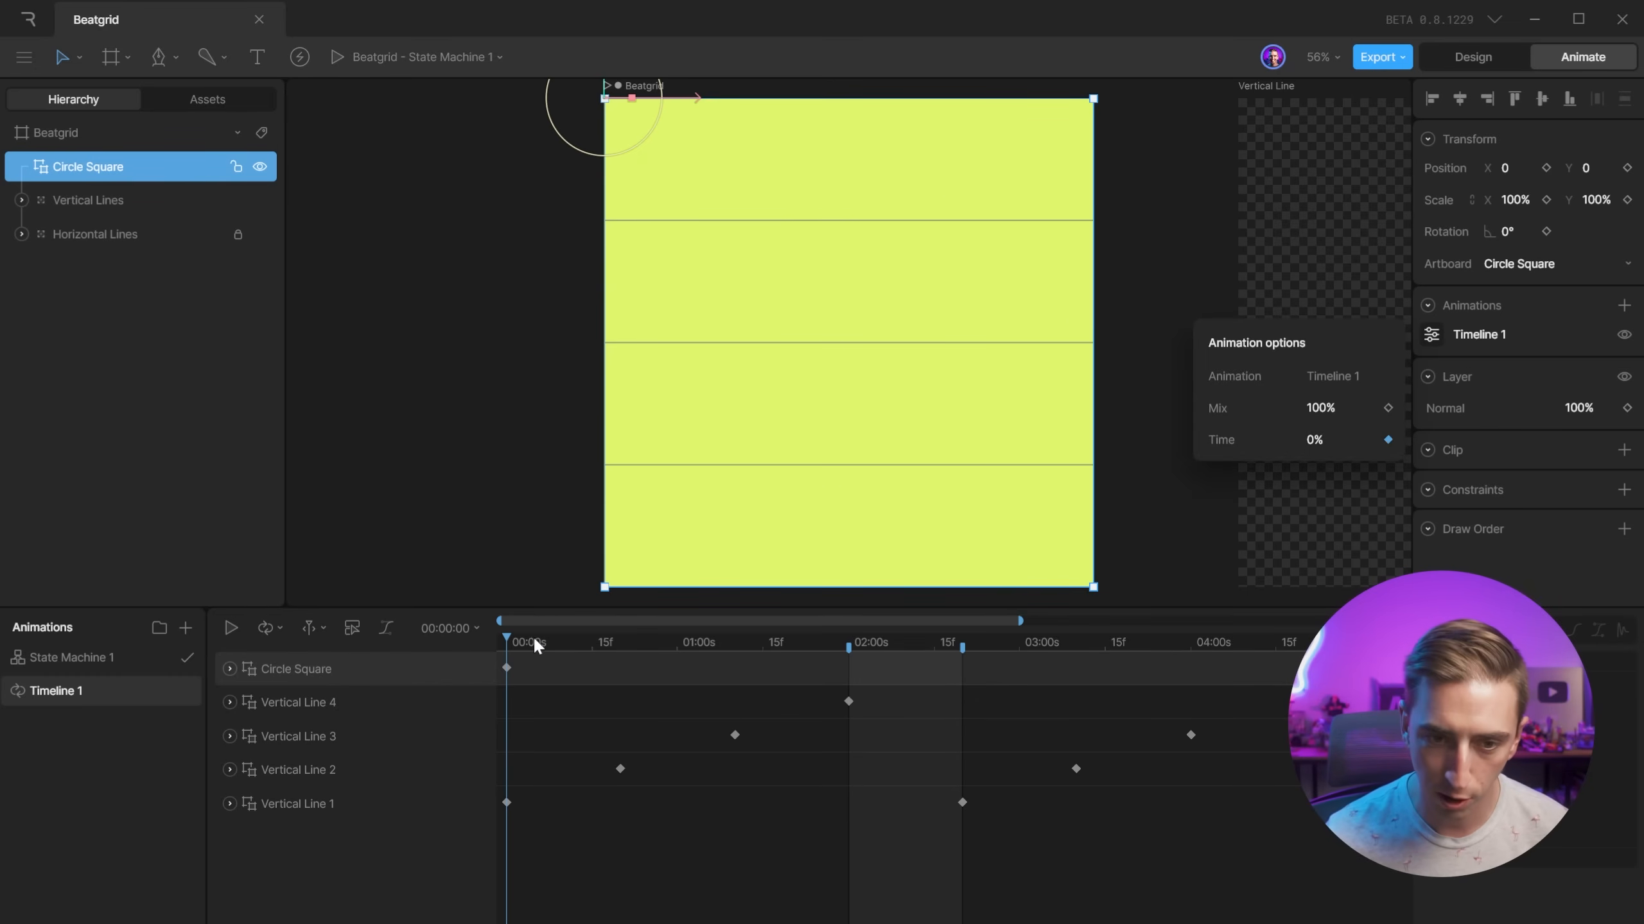
# Keyframe the nested Circle Square's Timeline 1 Time at 100% at 00:02:20 and scrub through the motion.
pyautogui.moveTo(533, 636); pyautogui.dragTo(959, 689)
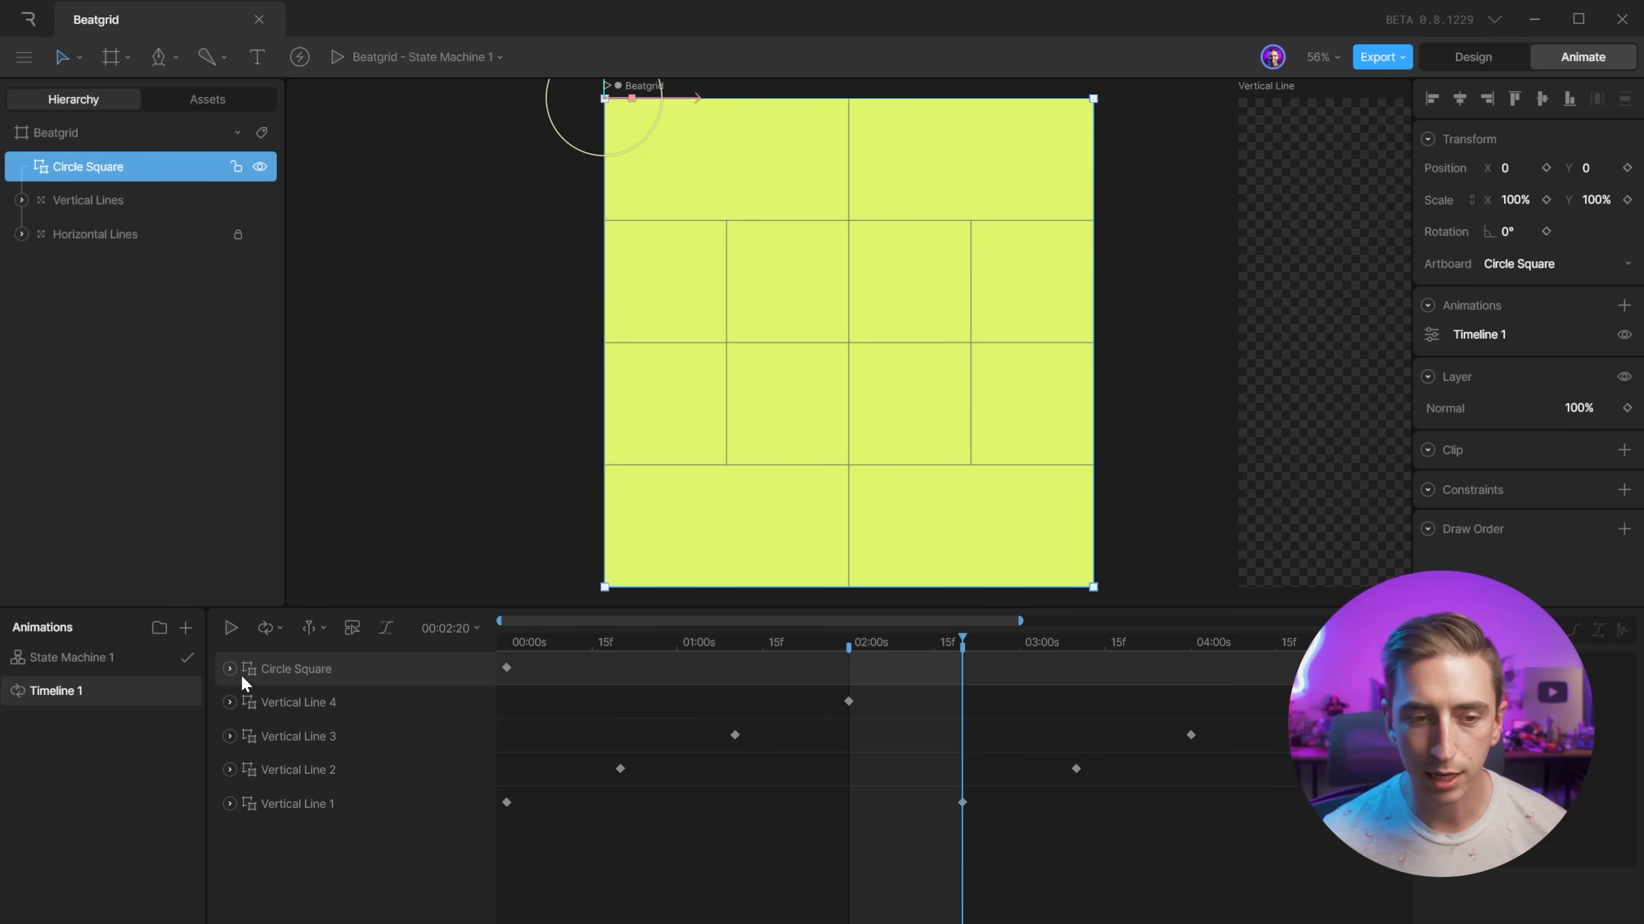
pyautogui.click(1423, 335)
pyautogui.click(1320, 440)
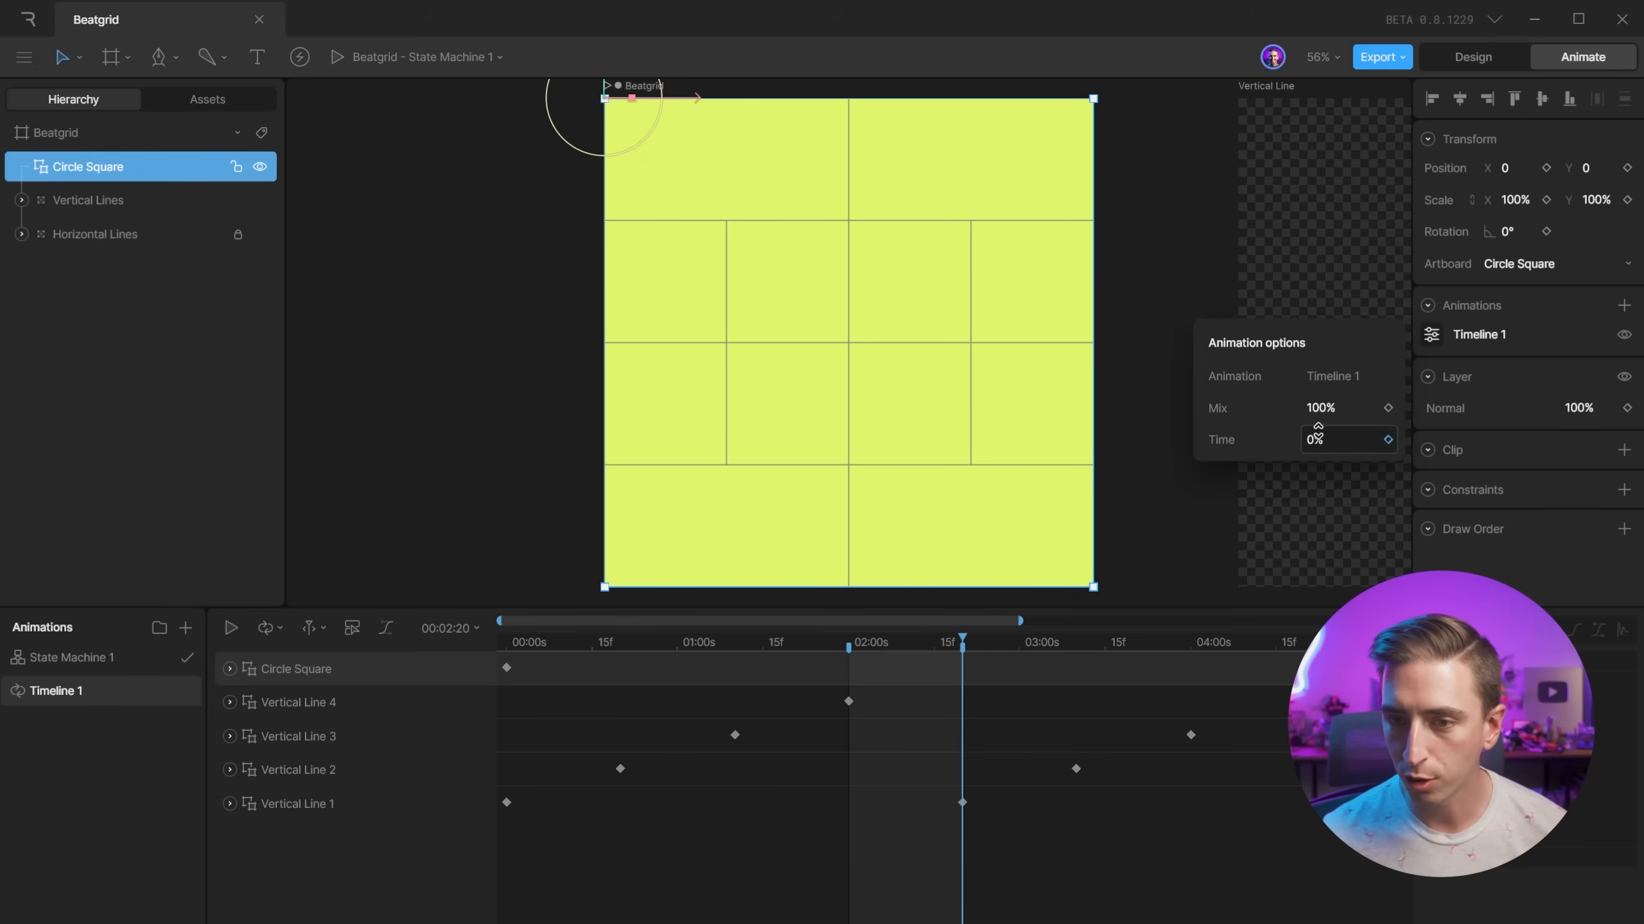
pyautogui.write('100')
pyautogui.press('Return')
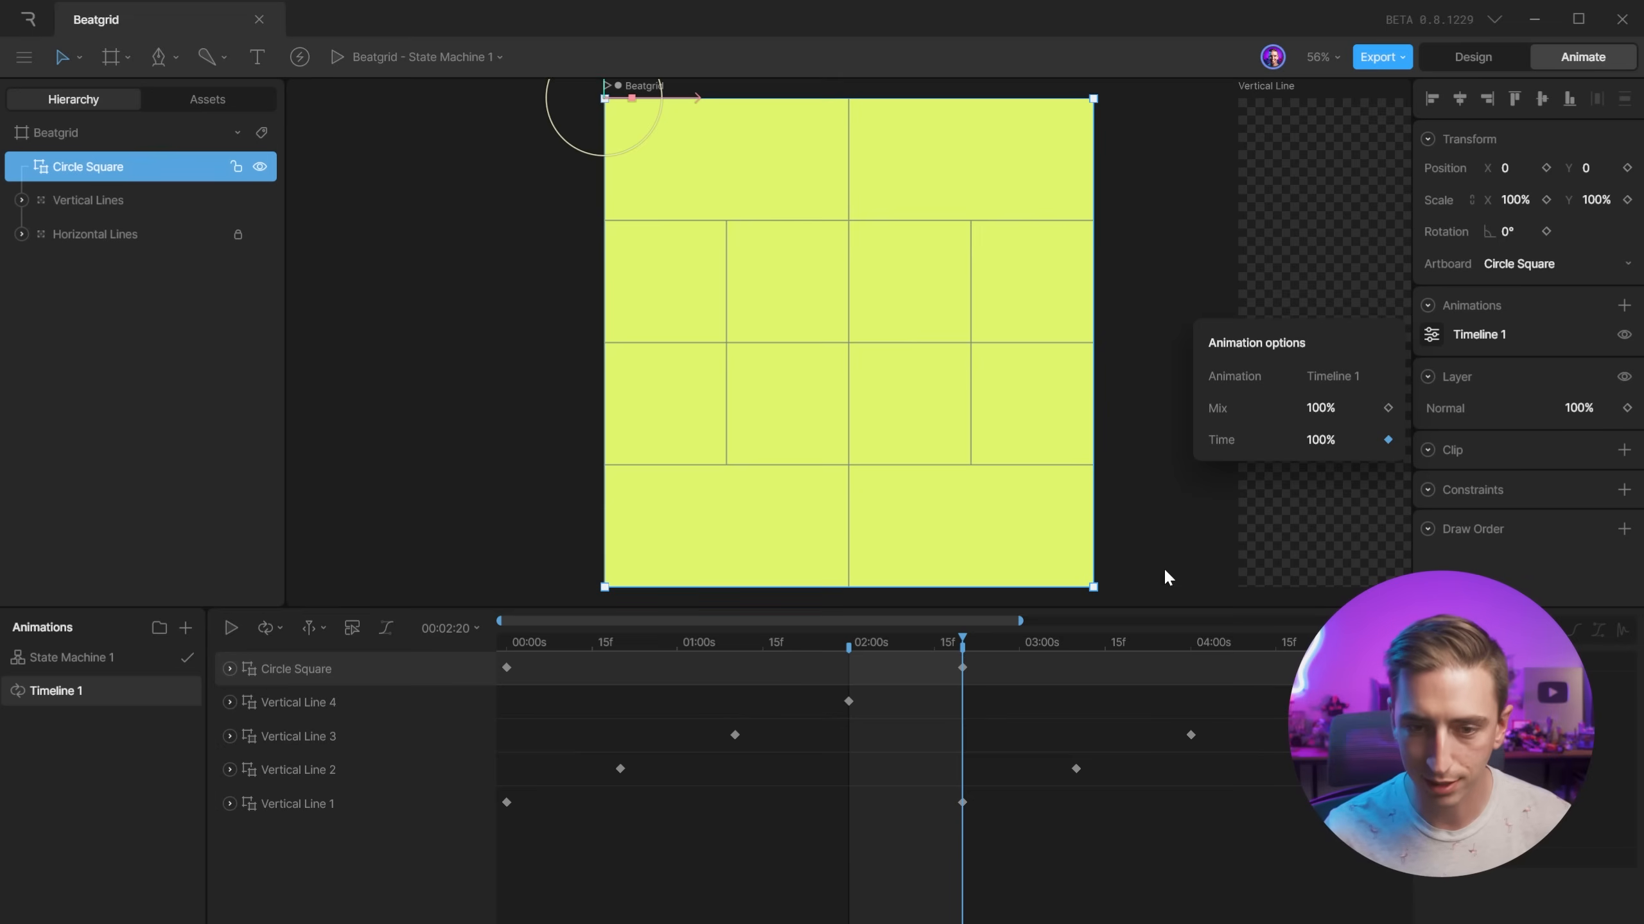
pyautogui.click(525, 641)
pyautogui.moveTo(525, 640); pyautogui.dragTo(814, 641)
# Group the nested Circle Square into a group named Circle Squares and rename the nested artboard Circle Square 1.
pyautogui.click(282, 680)
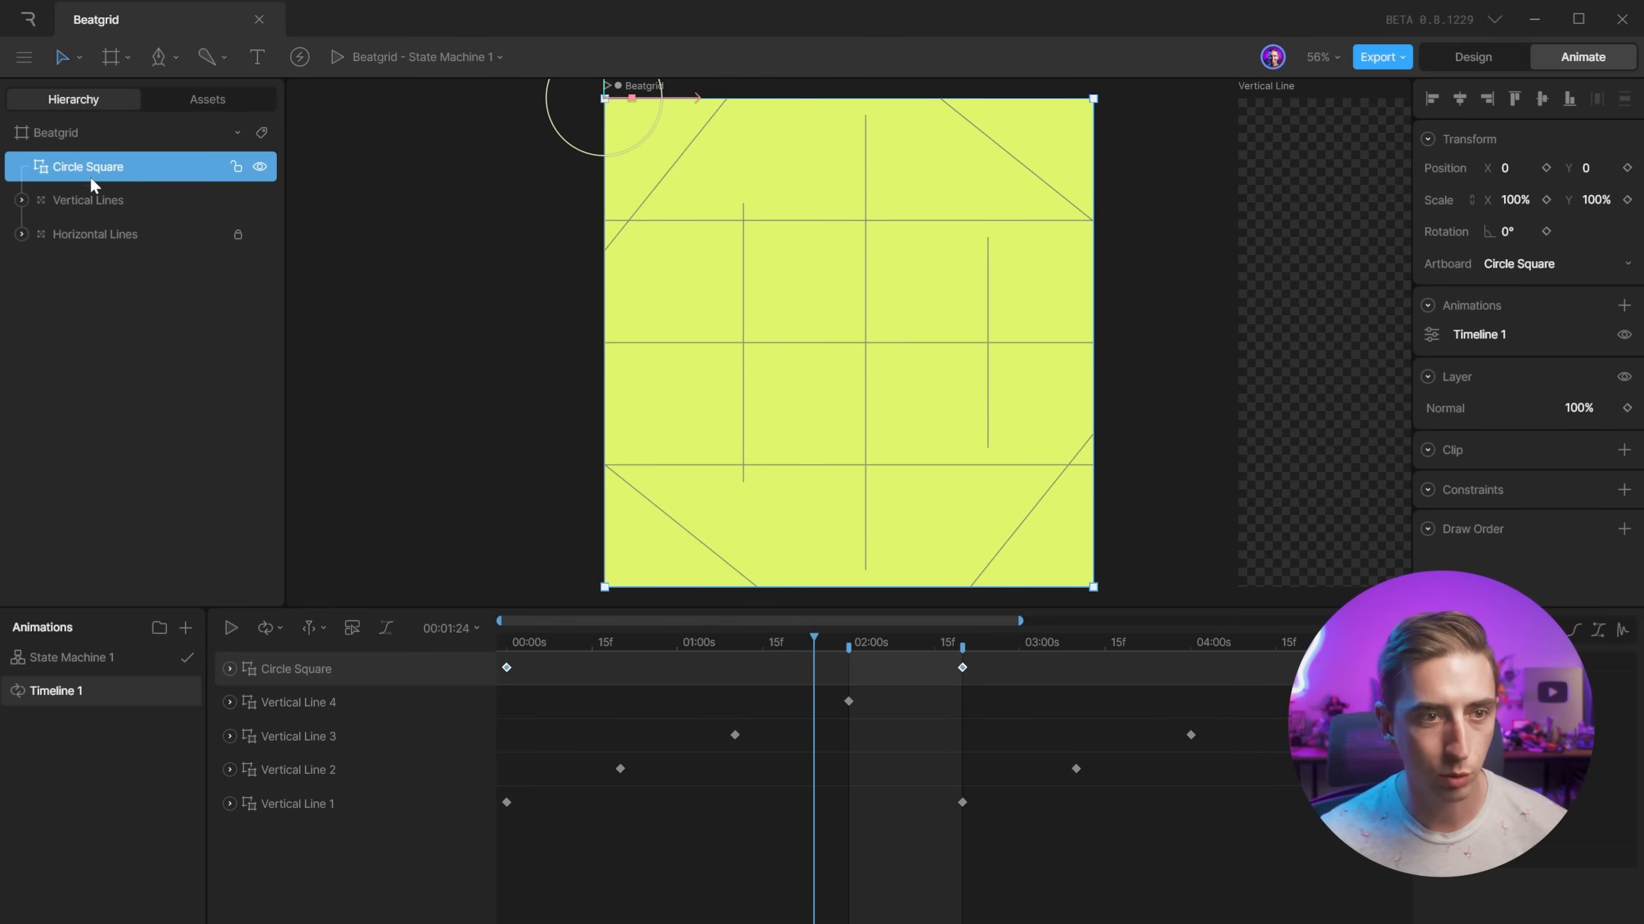
pyautogui.hotkey('ctrl', 'g')
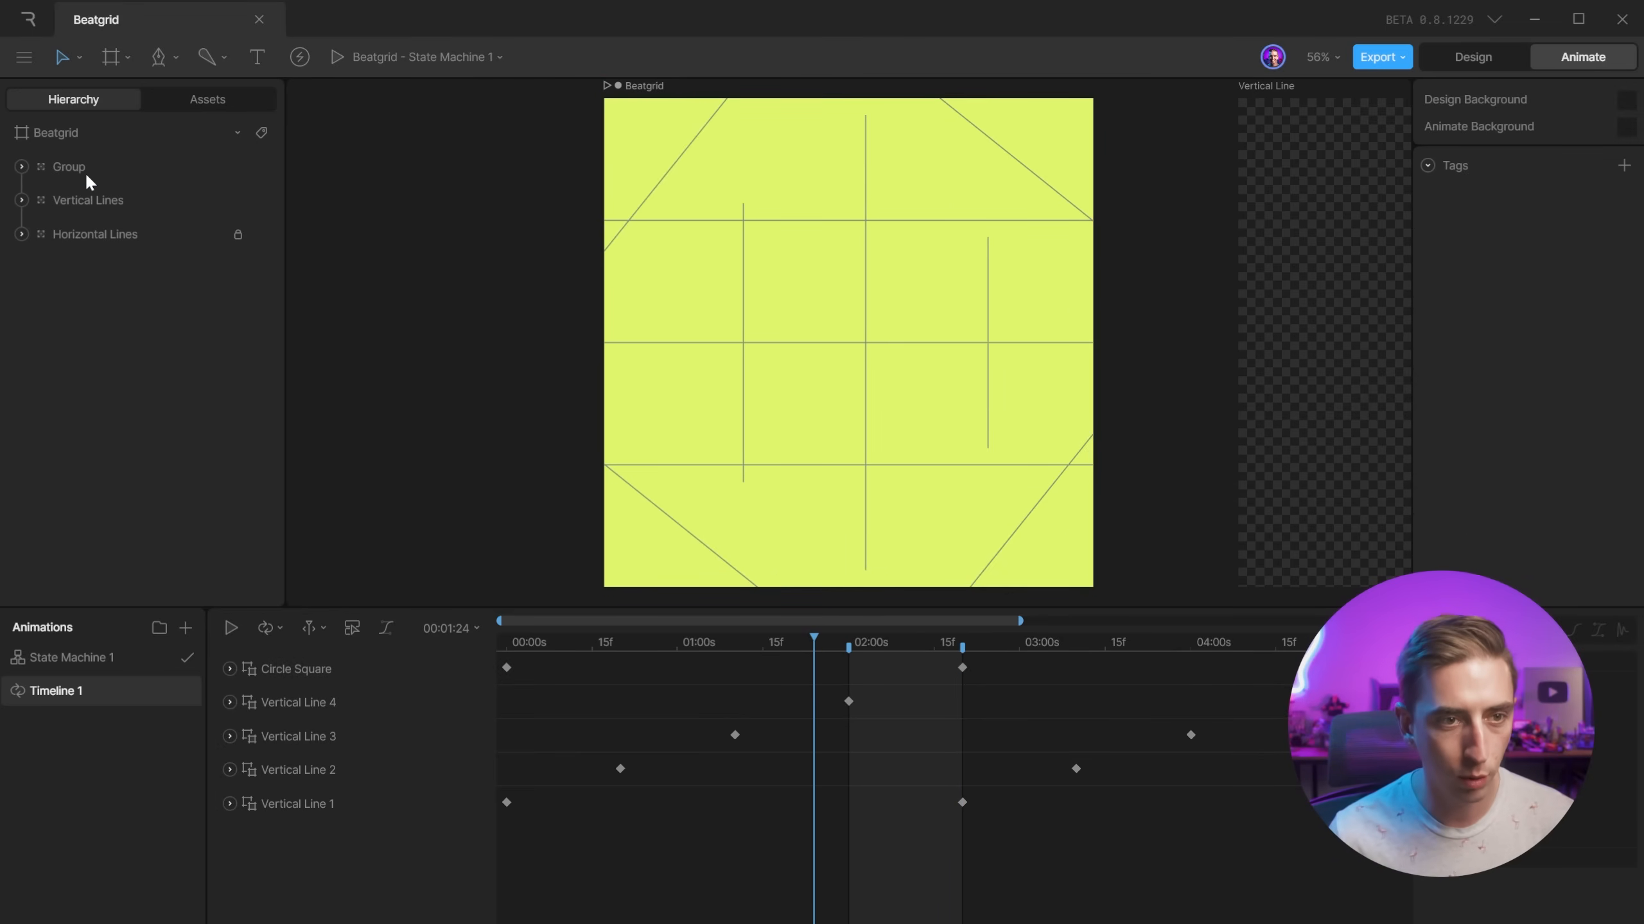
pyautogui.doubleClick(75, 169)
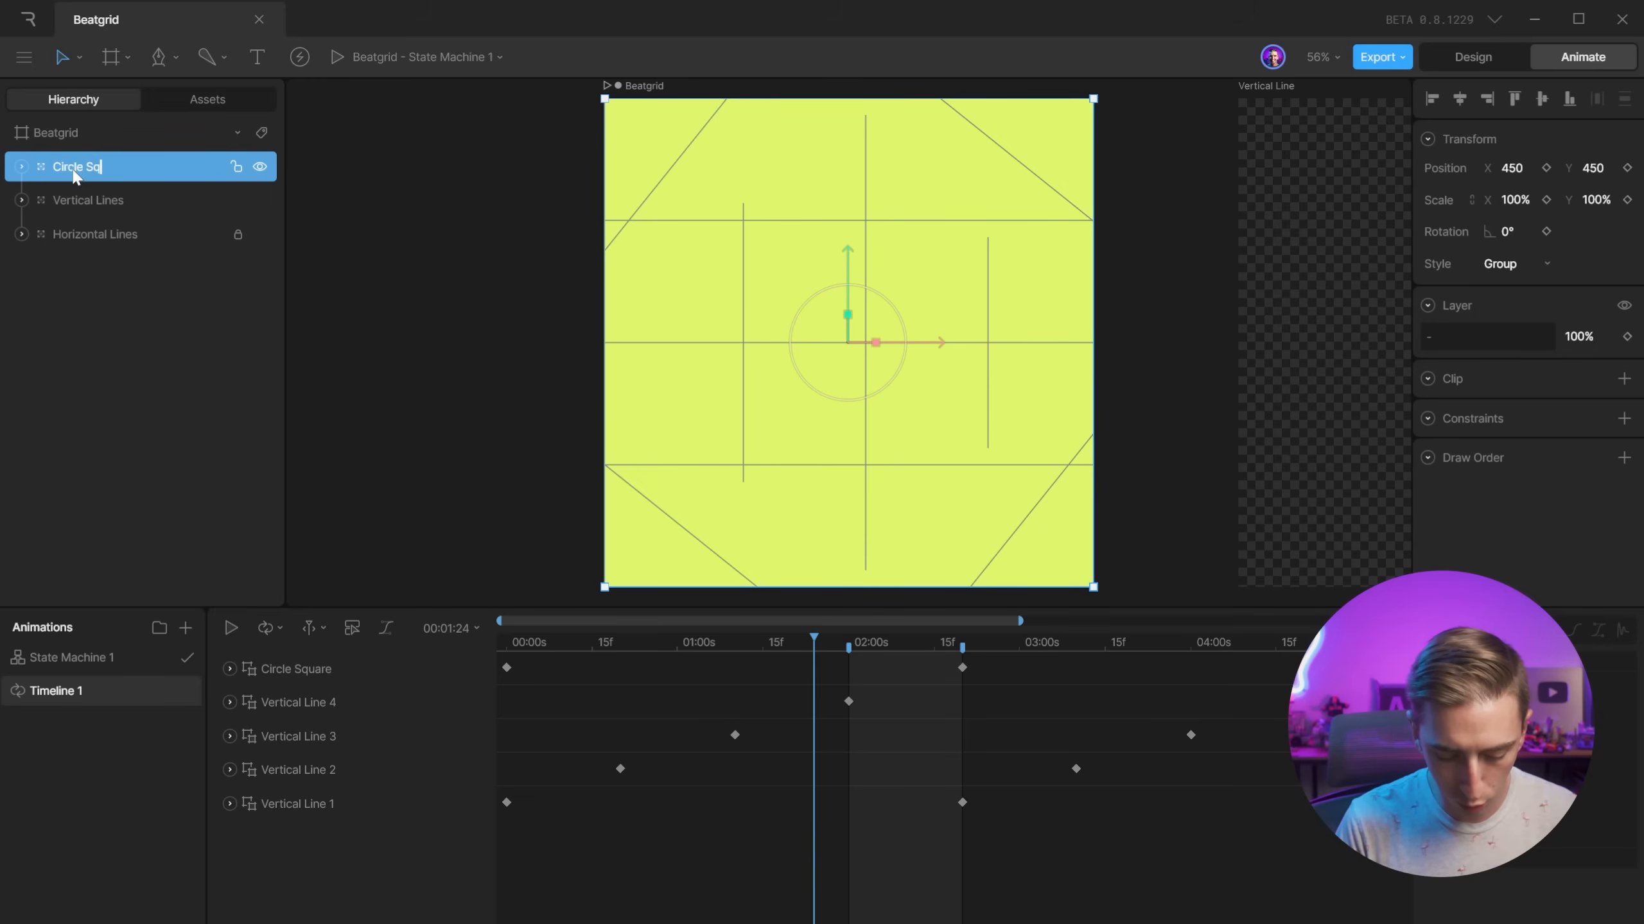
pyautogui.click(20, 169)
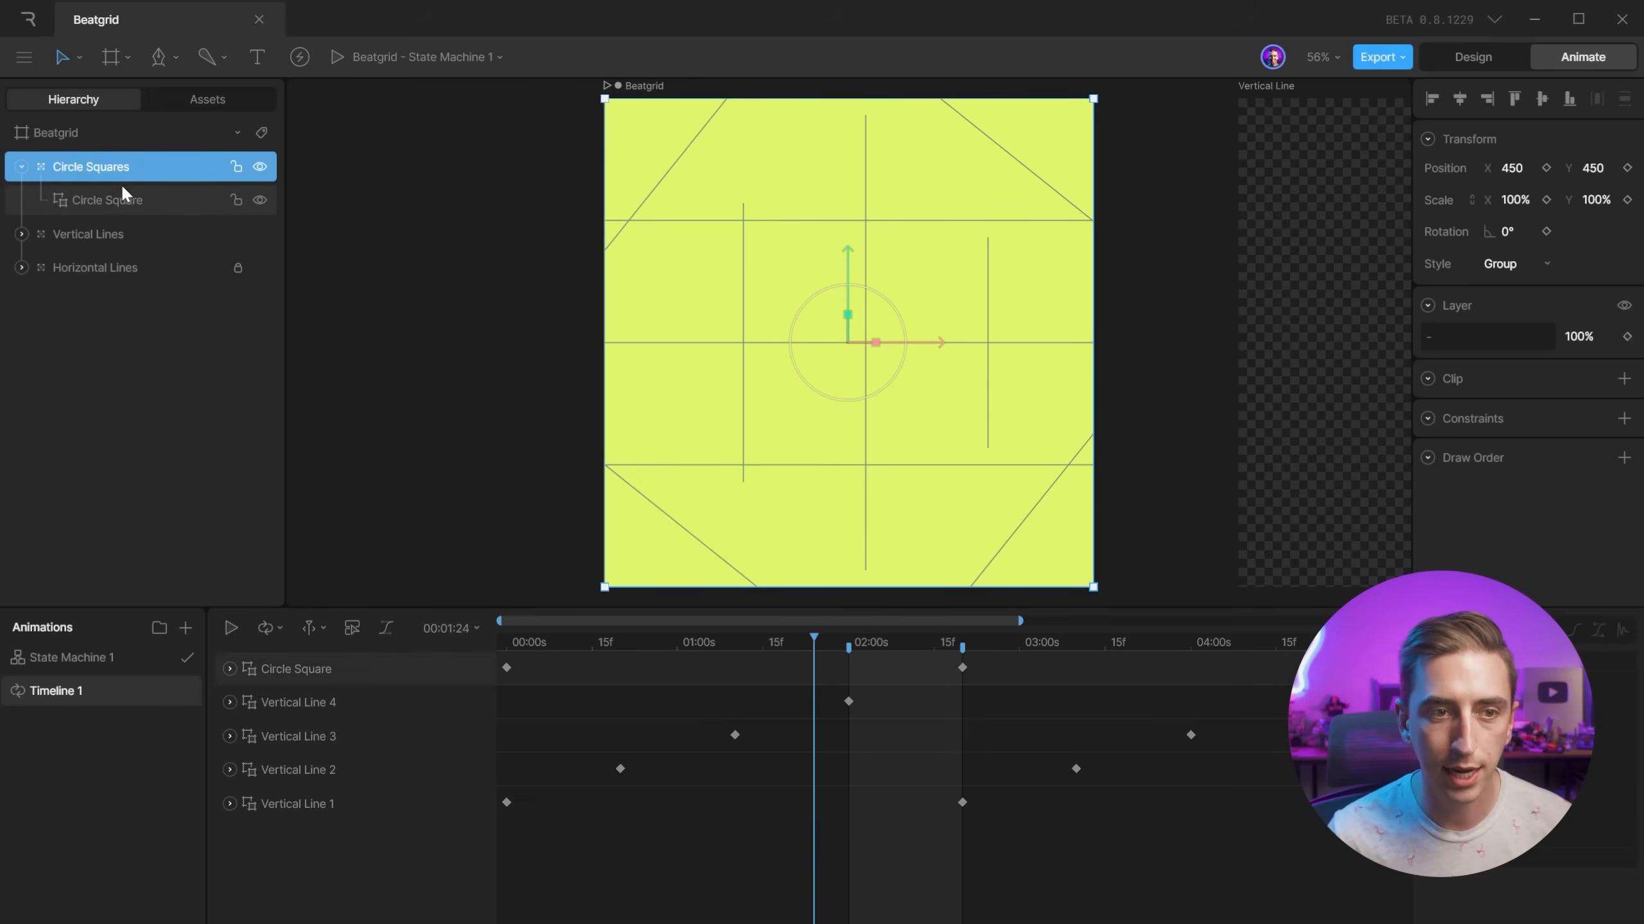
pyautogui.click(130, 200)
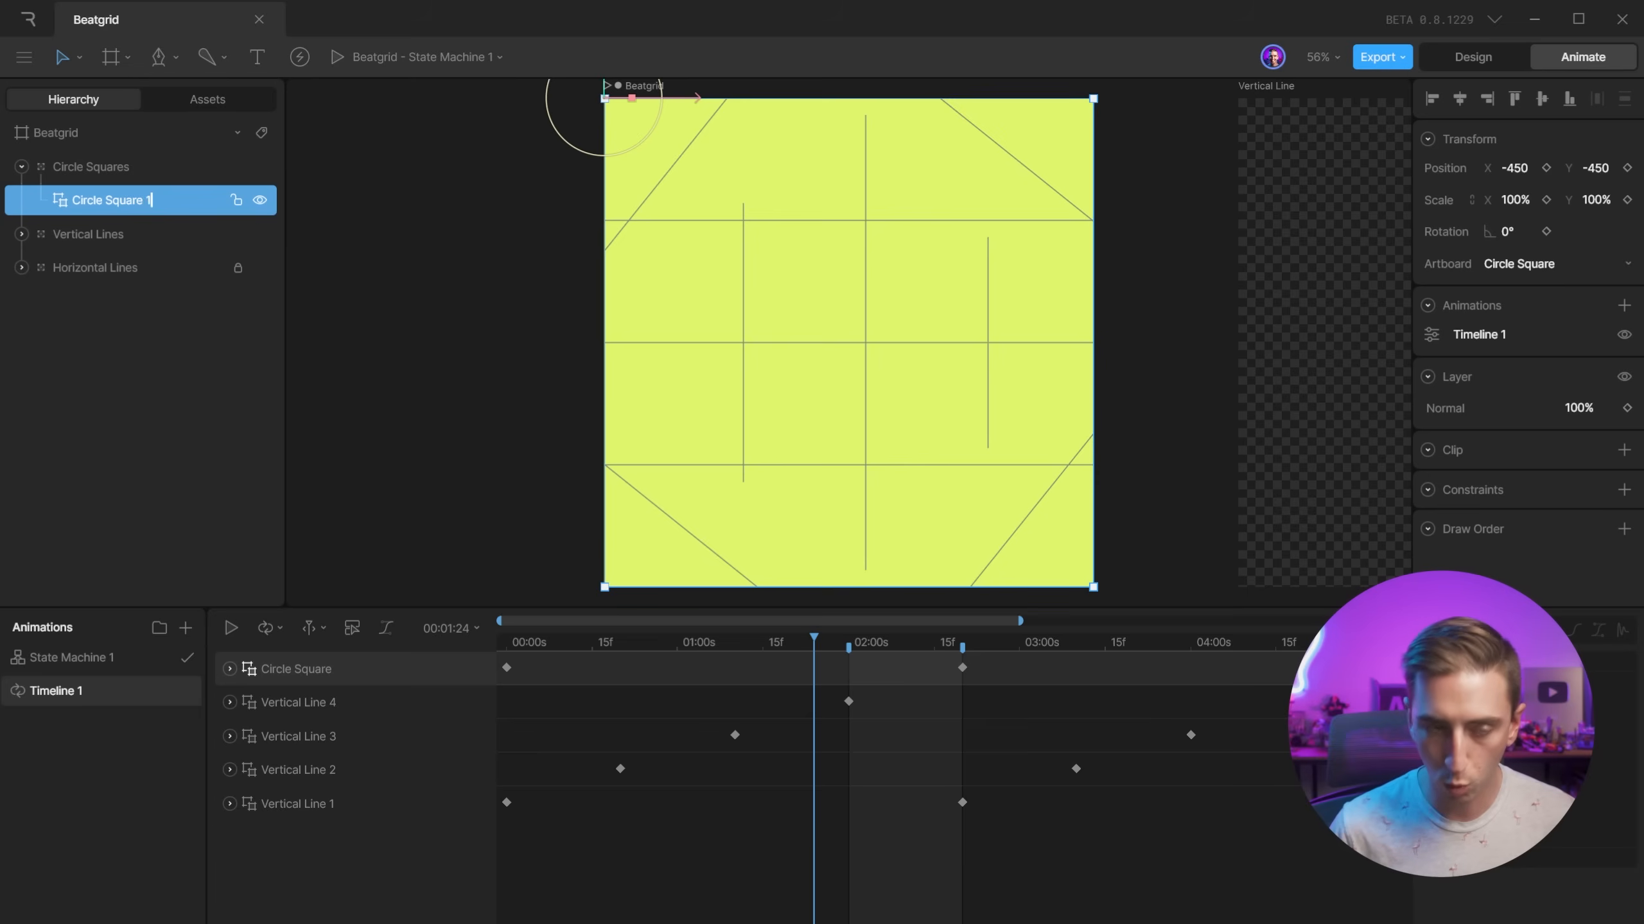
pyautogui.press('Return')
# Duplicate Circle Square 1 as Circle Square 2 and shift the copy's keyframes 20 frames later, in line with Vertical Line 2.
pyautogui.hotkey('ctrl', 'd')
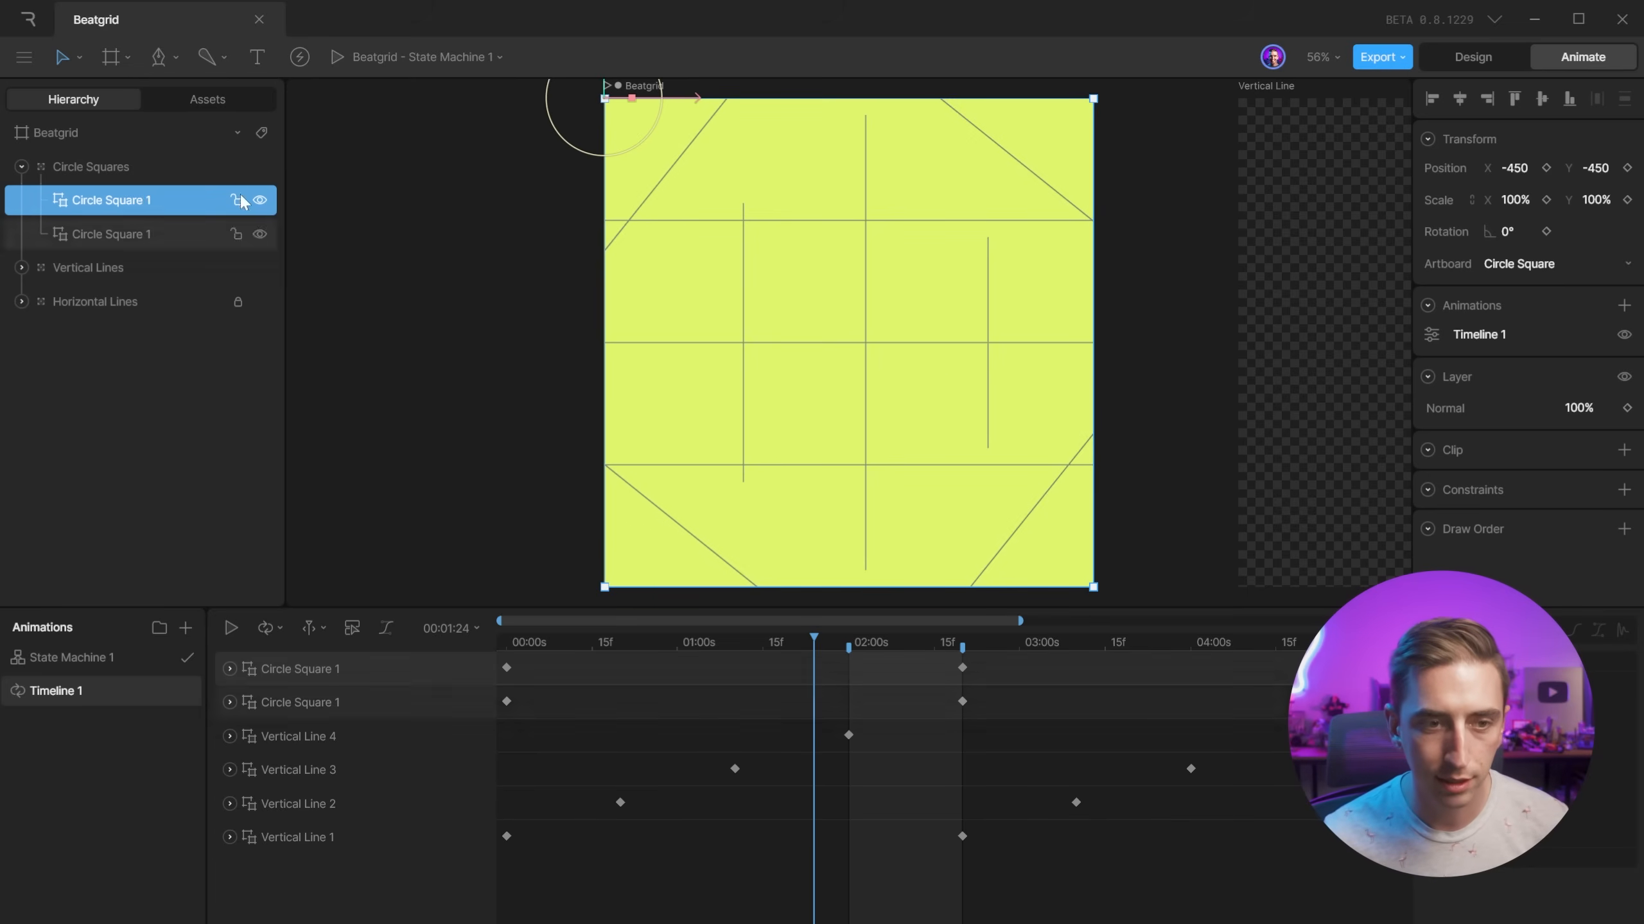
pyautogui.doubleClick(143, 200)
pyautogui.click(152, 200)
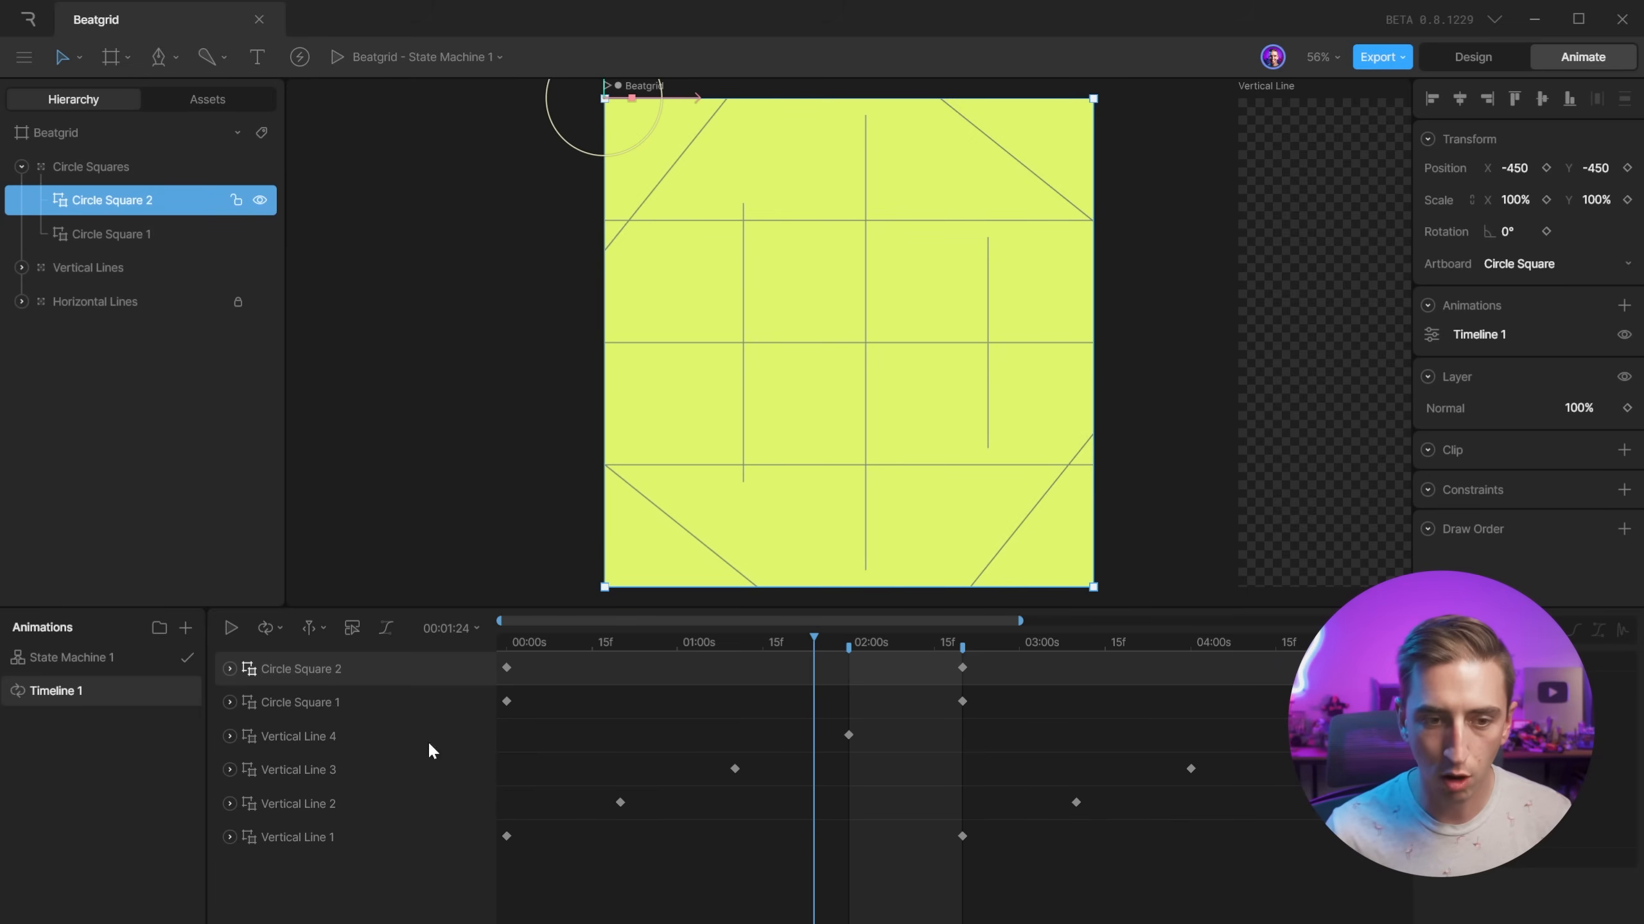
pyautogui.hotkey('alt', 'shift', 'Right')
pyautogui.hotkey('alt', 'shift', 'Right')
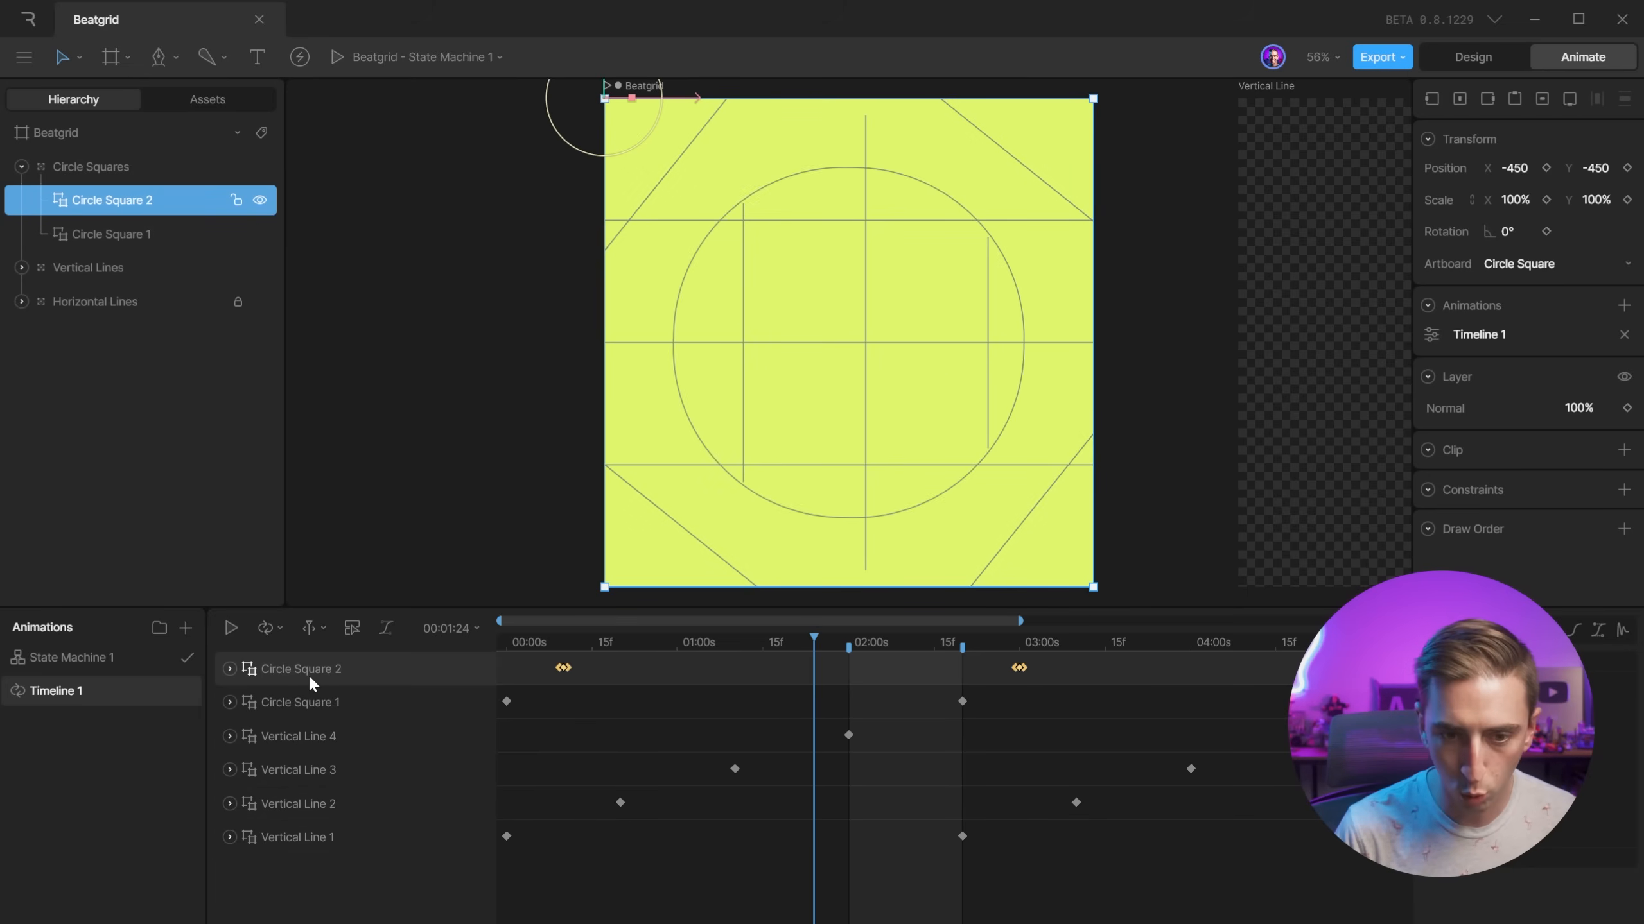
# Duplicate Circle Square 2 as Circle Square 3 and shift the copy's keyframes 20 frames later, in line with Vertical Line 3.
pyautogui.hotkey('ctrl', 'd')
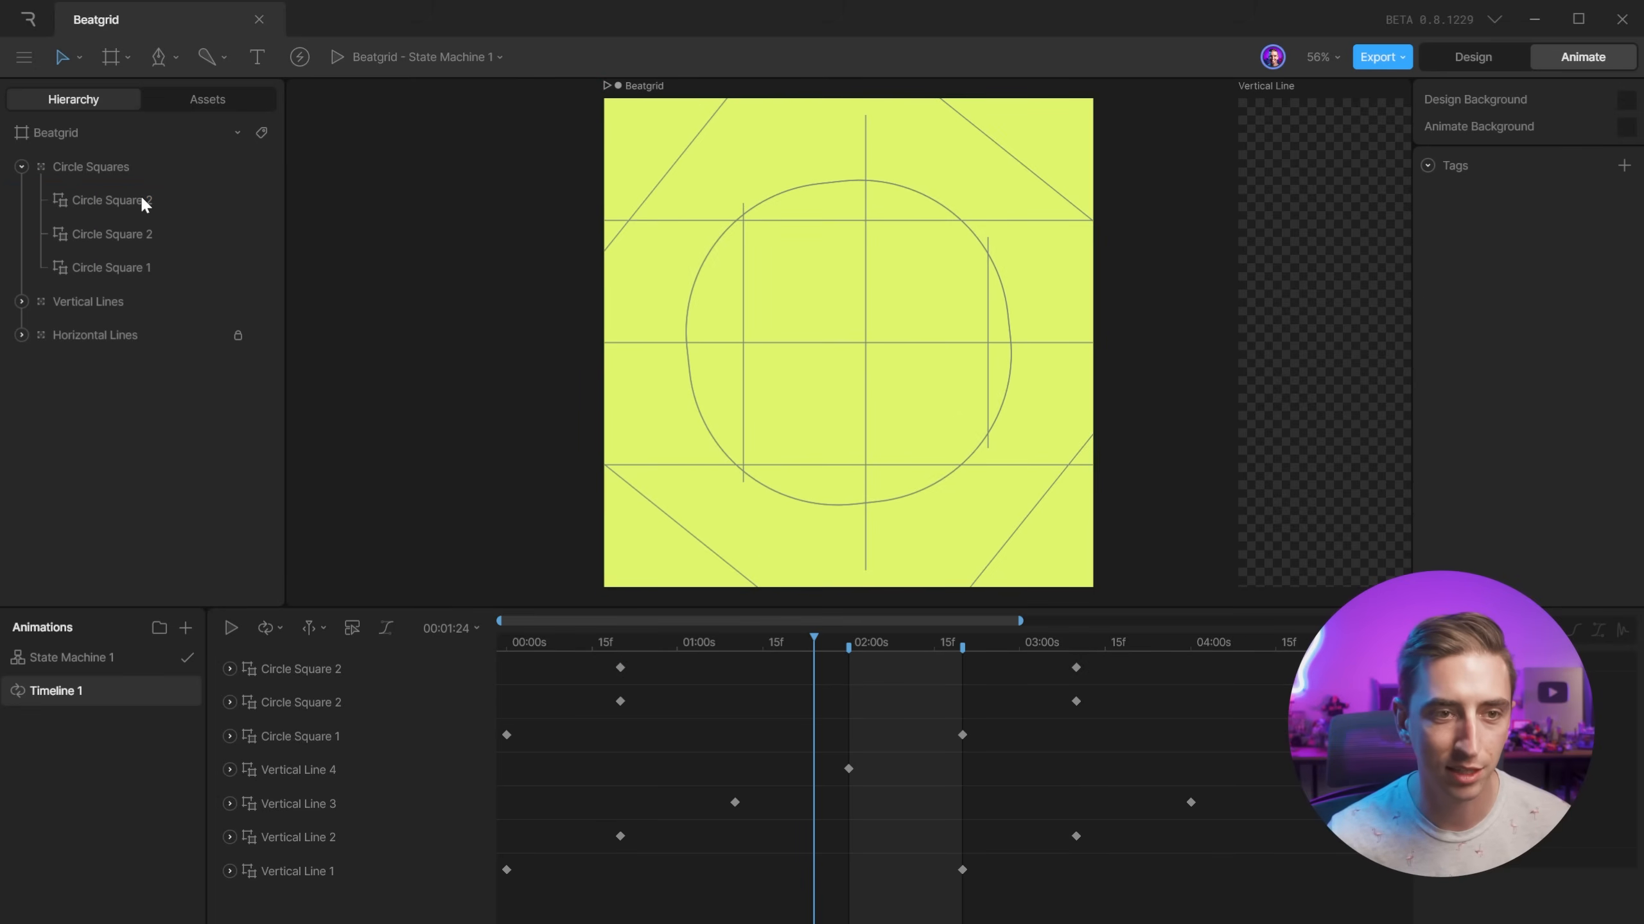
pyautogui.doubleClick(140, 200)
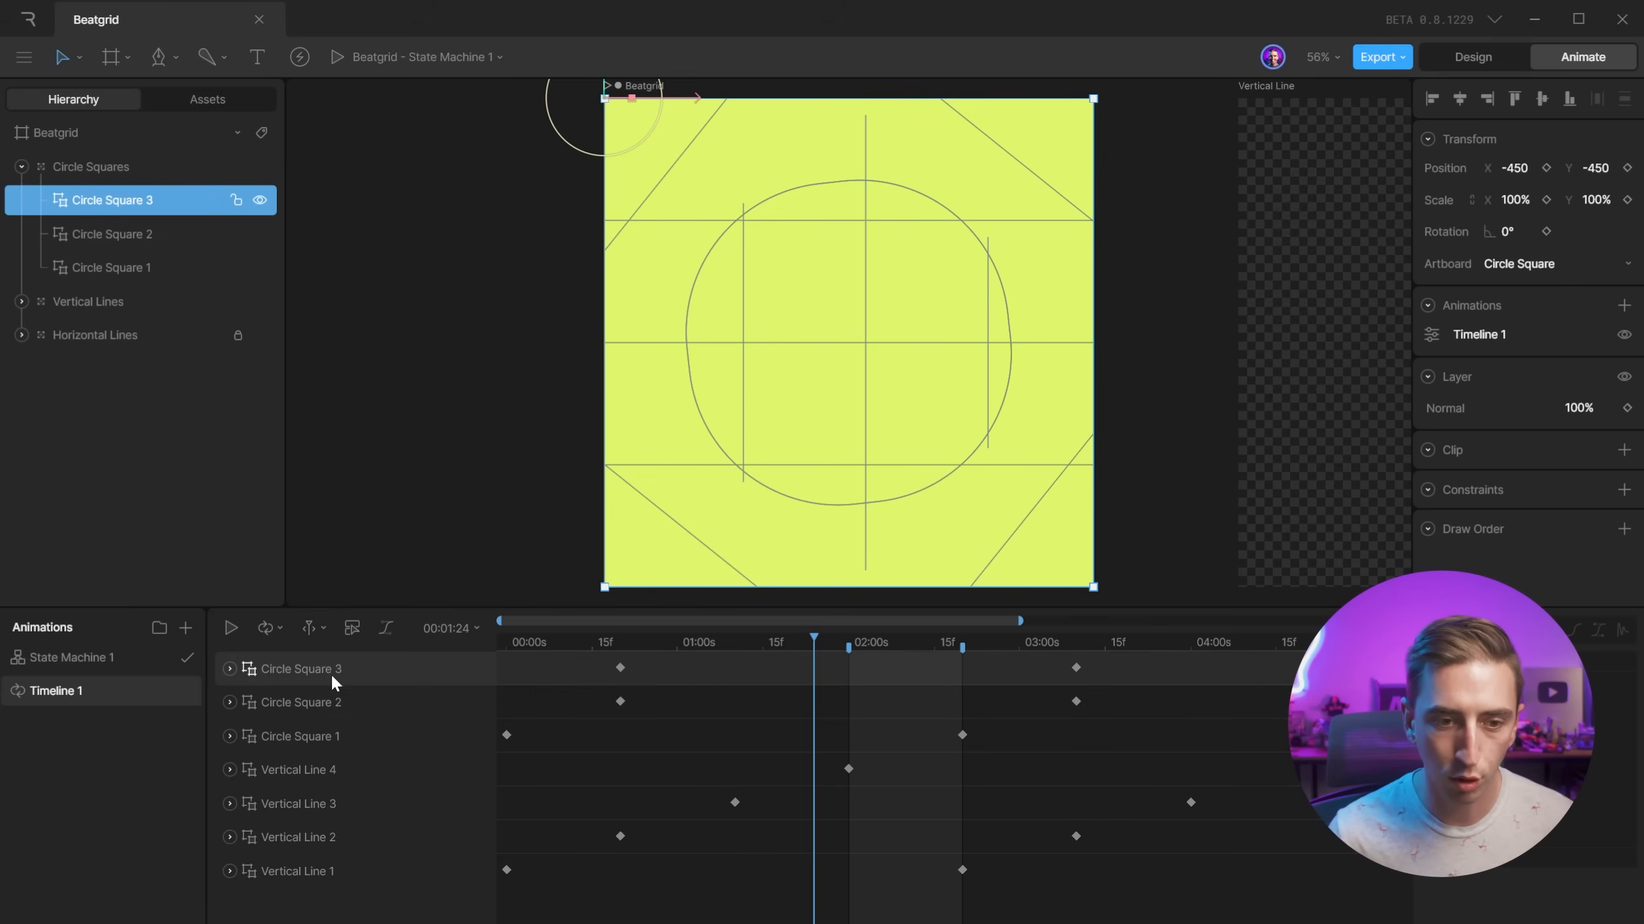
pyautogui.hotkey('alt', 'shift', 'Right')
pyautogui.hotkey('alt', 'shift', 'Right')
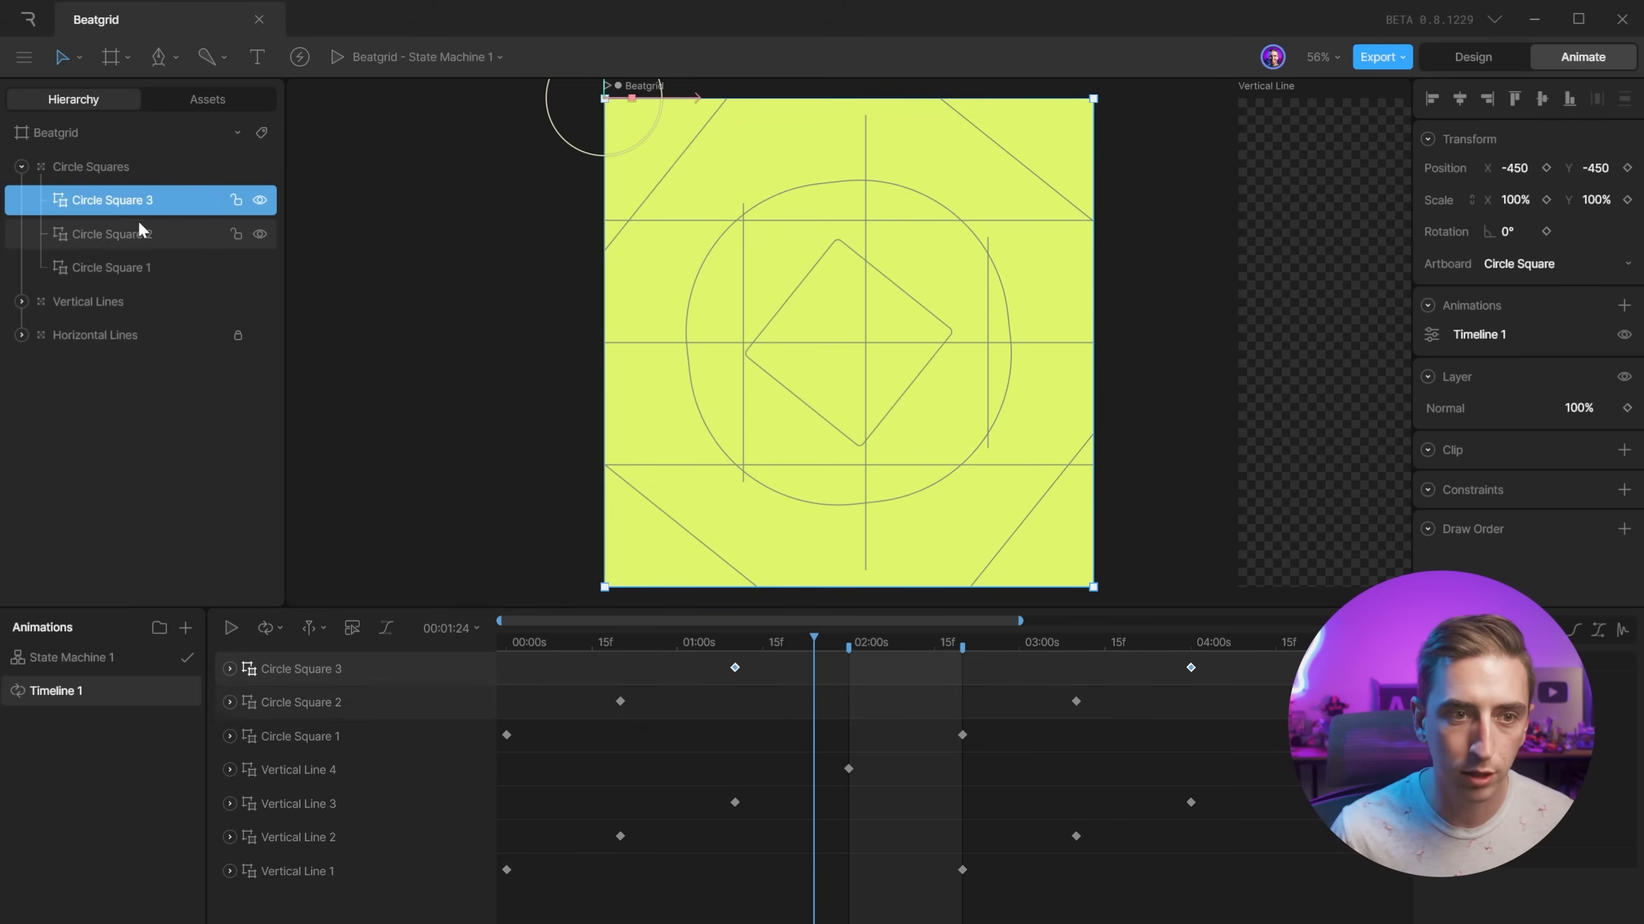
# Duplicate Circle Square 3 as Circle Square 4 and shift the copy's keyframes so the first sits at 00:02:00.
pyautogui.hotkey('ctrl', 'd')
pyautogui.doubleClick(136, 199)
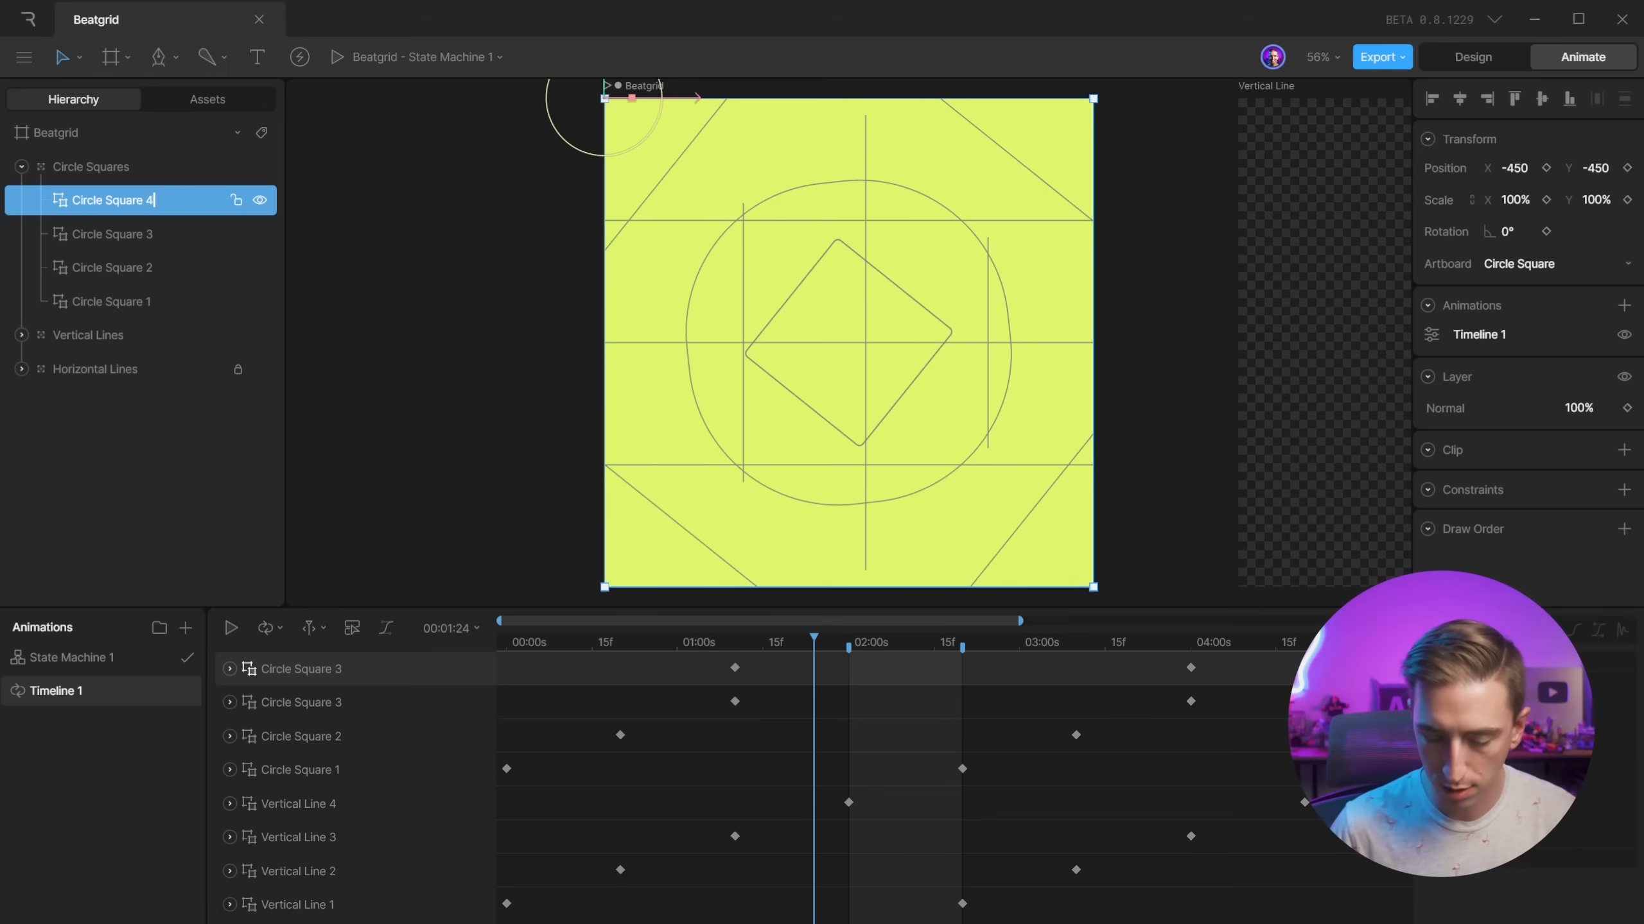
pyautogui.click(305, 666)
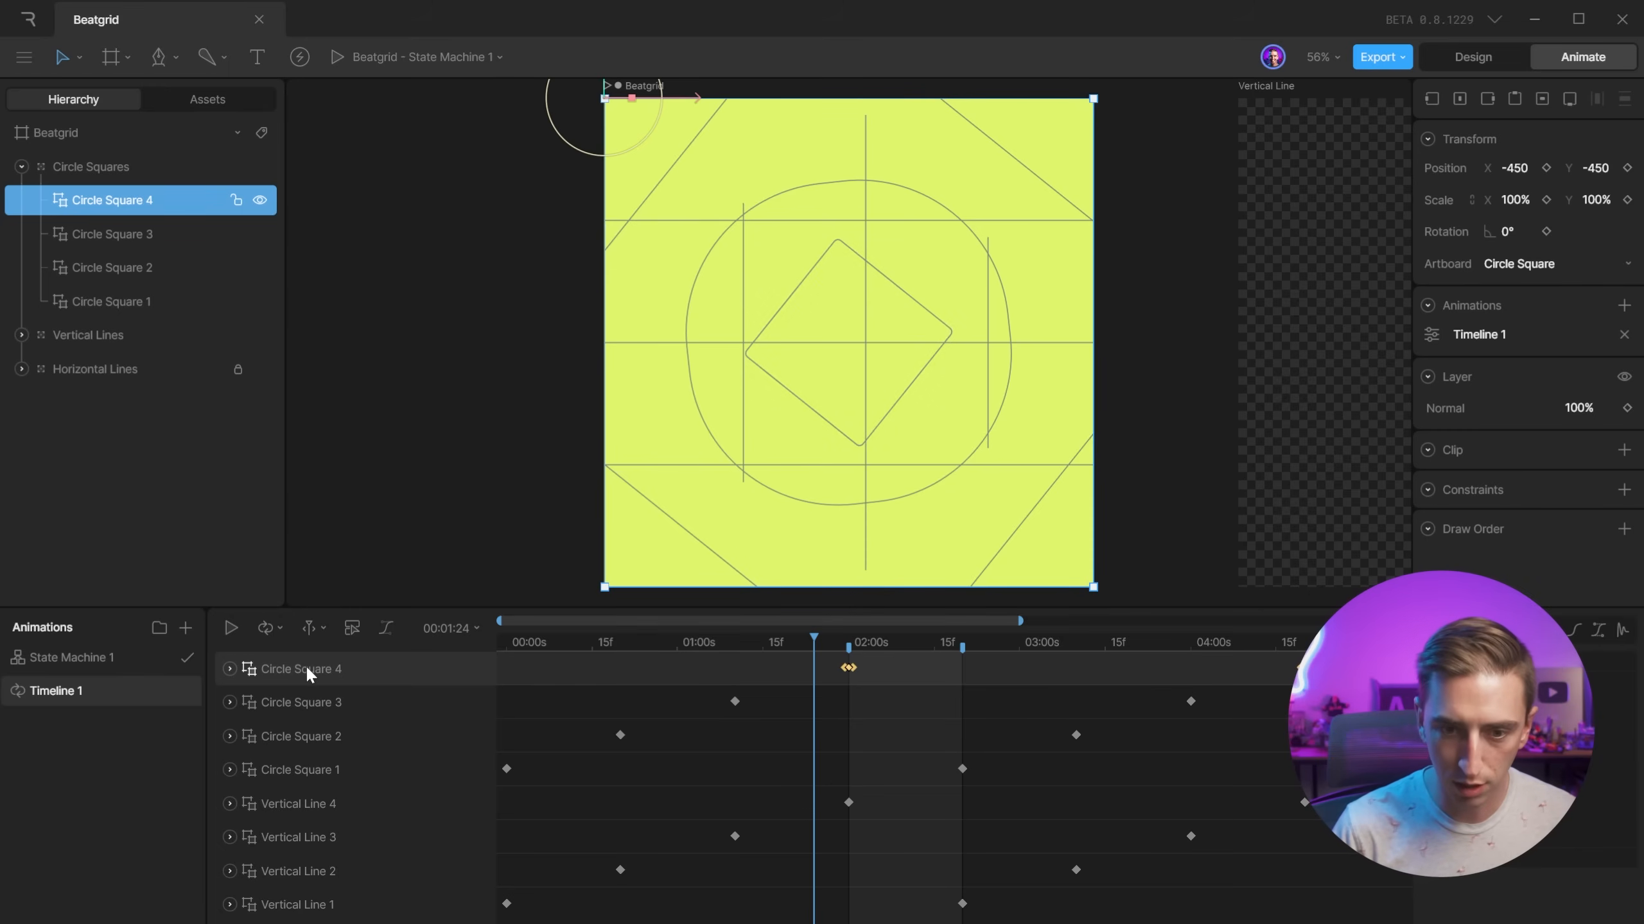
# Play back the looping work area of Timeline 1 and preview the same animation through State Machine 1.
pyautogui.click(852, 640)
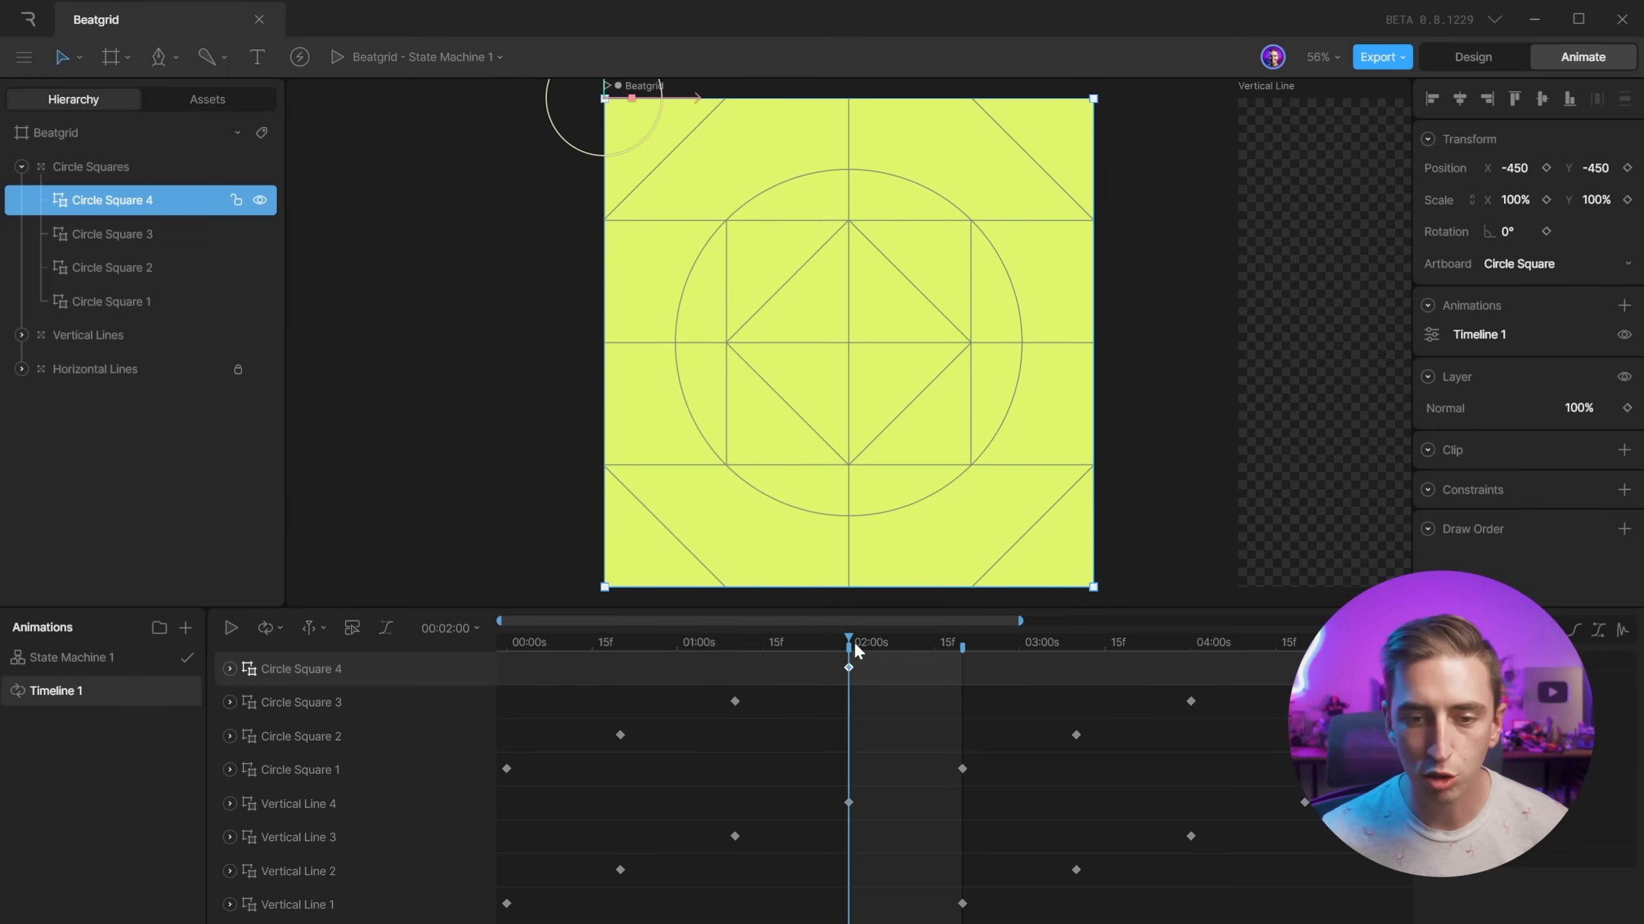
pyautogui.press('space')
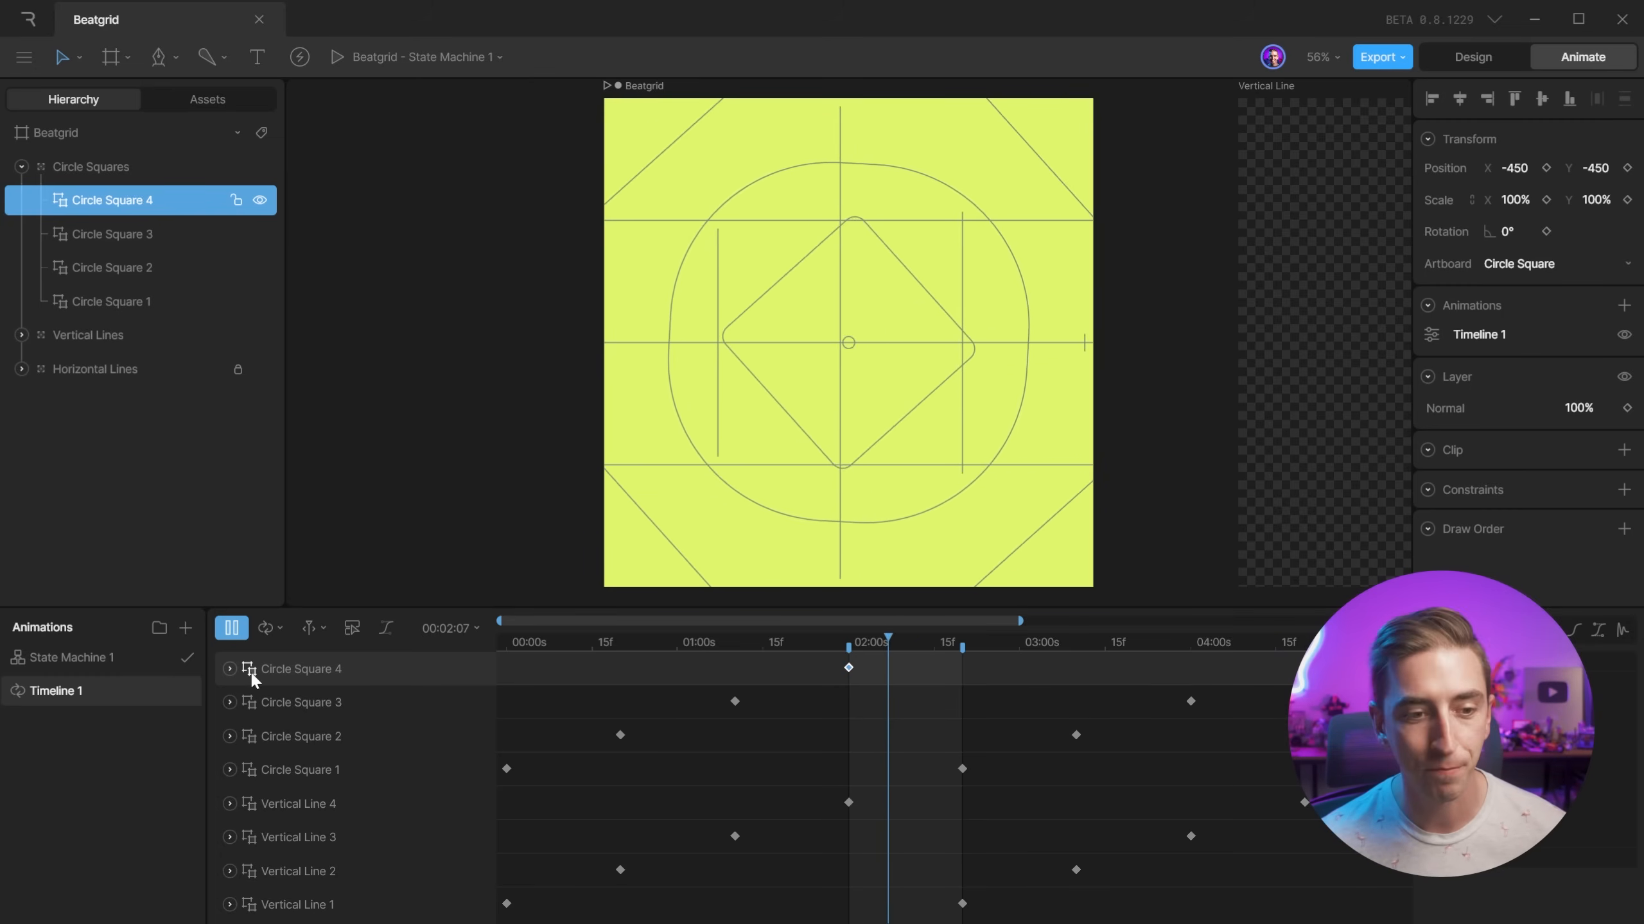
pyautogui.click(112, 665)
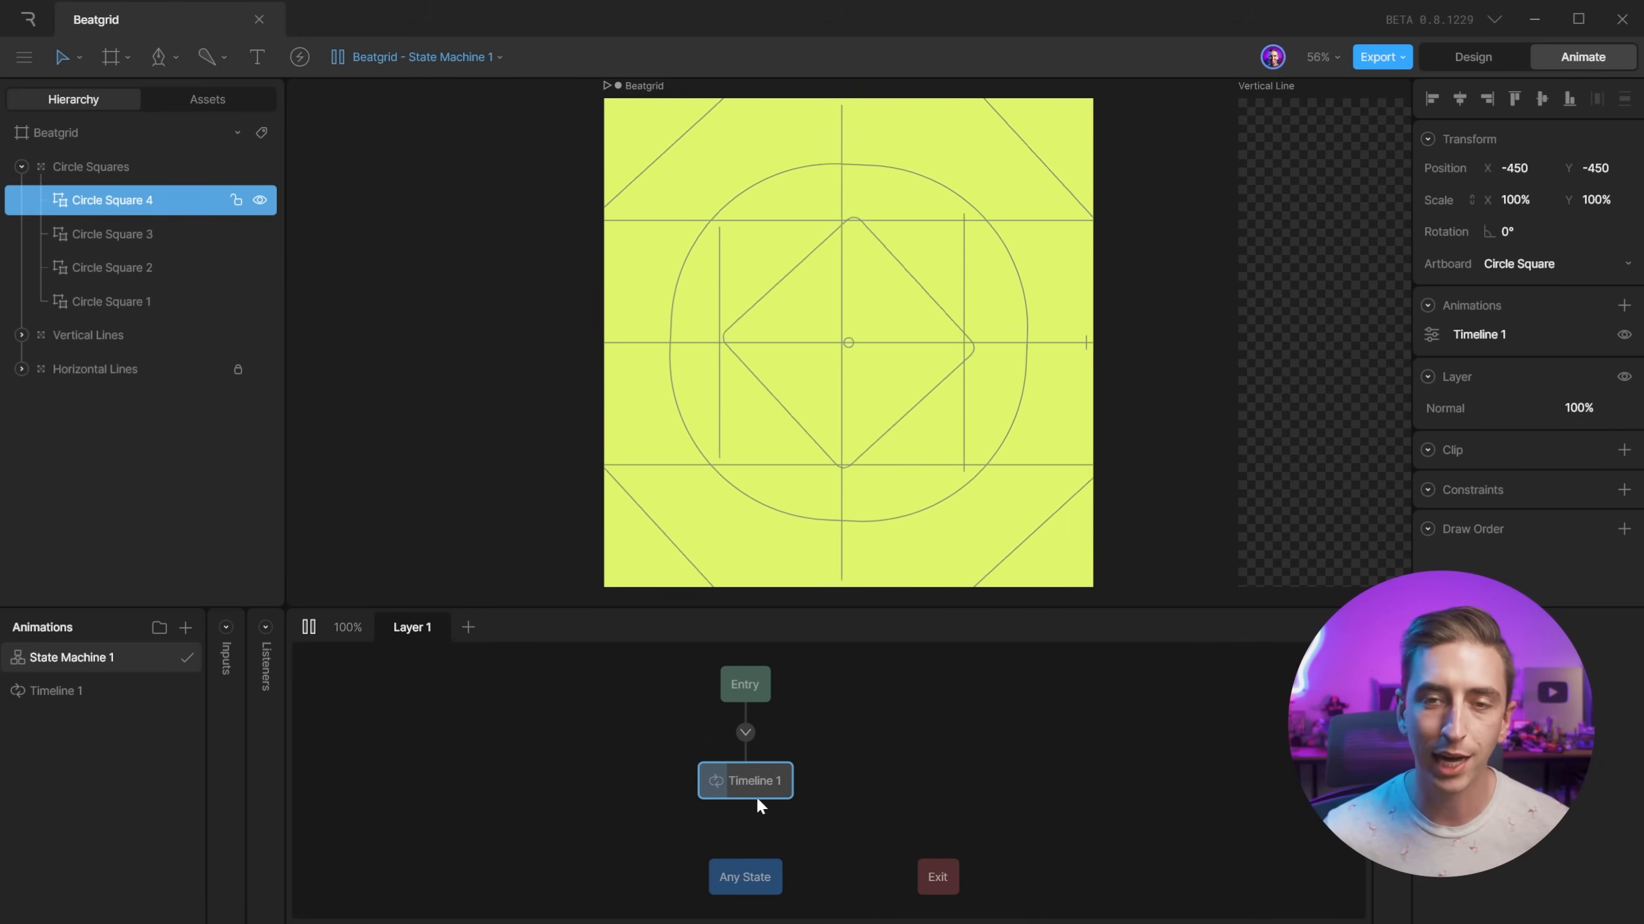
pyautogui.click(77, 691)
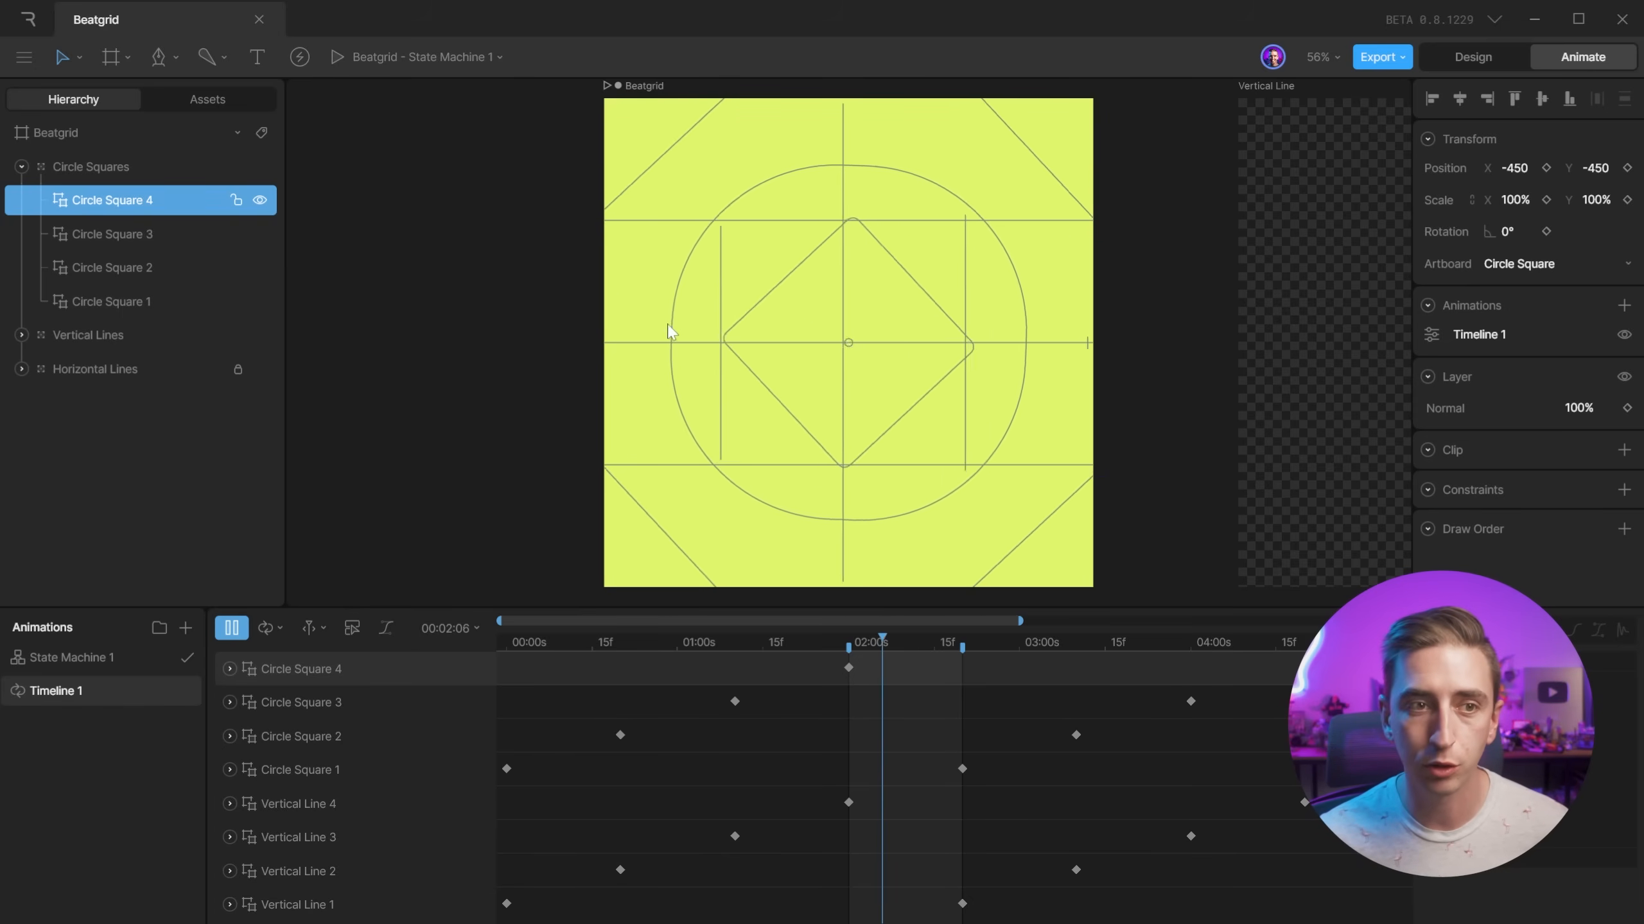
pyautogui.press('space')
# Add the file to the render queue using the Beatgrid artboard, Animation mode and Timeline 1.
pyautogui.click(23, 57)
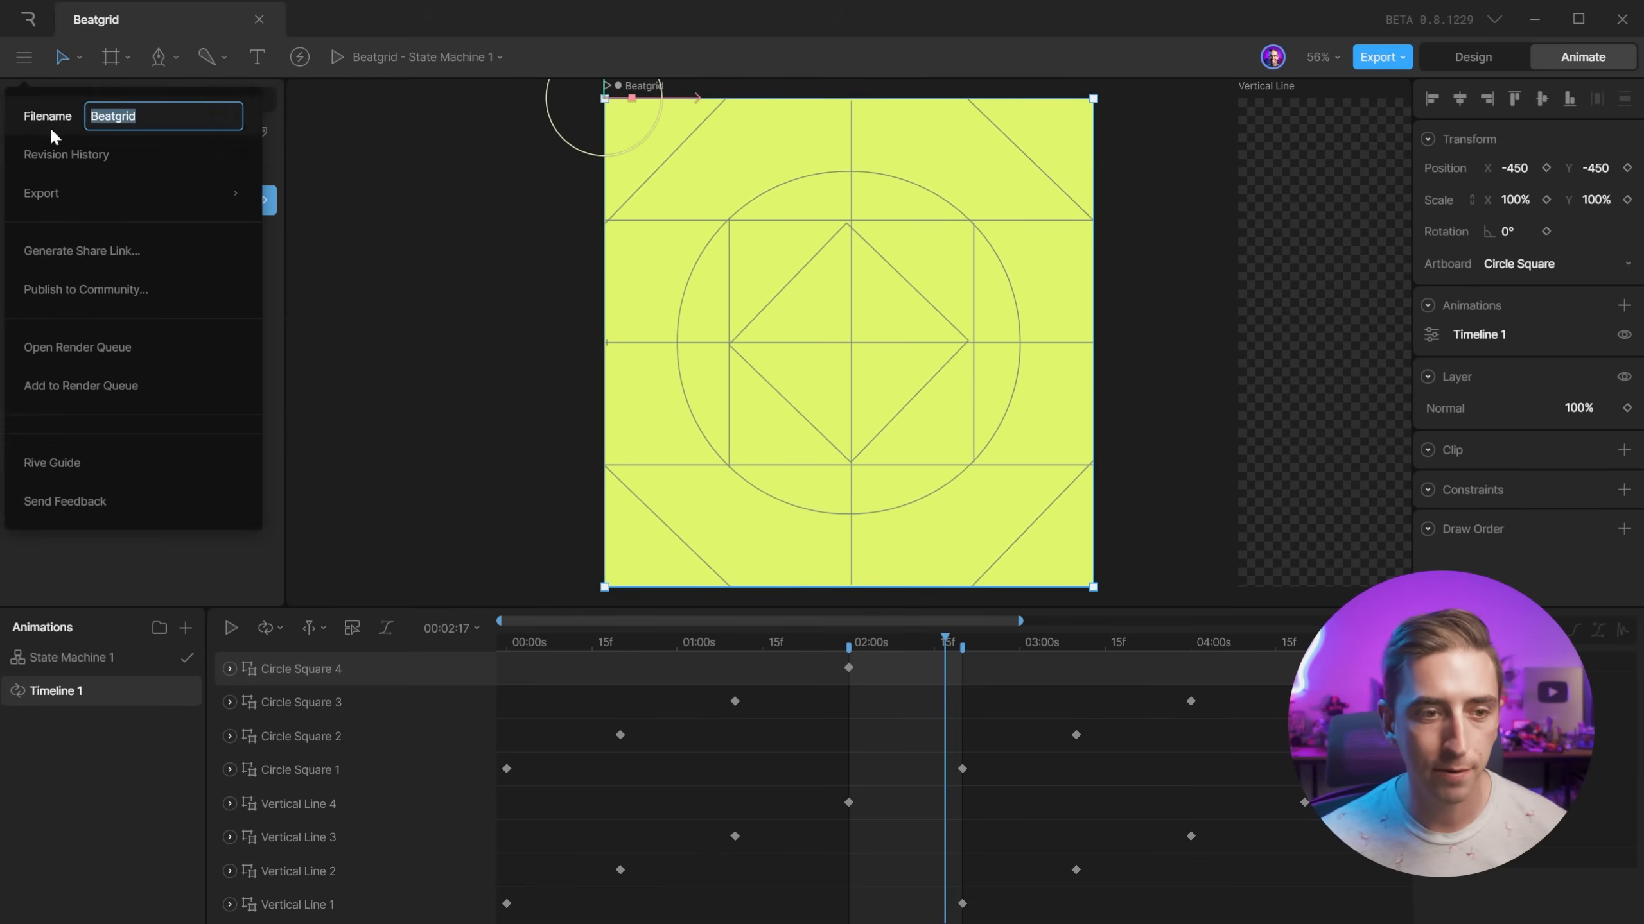
pyautogui.click(58, 372)
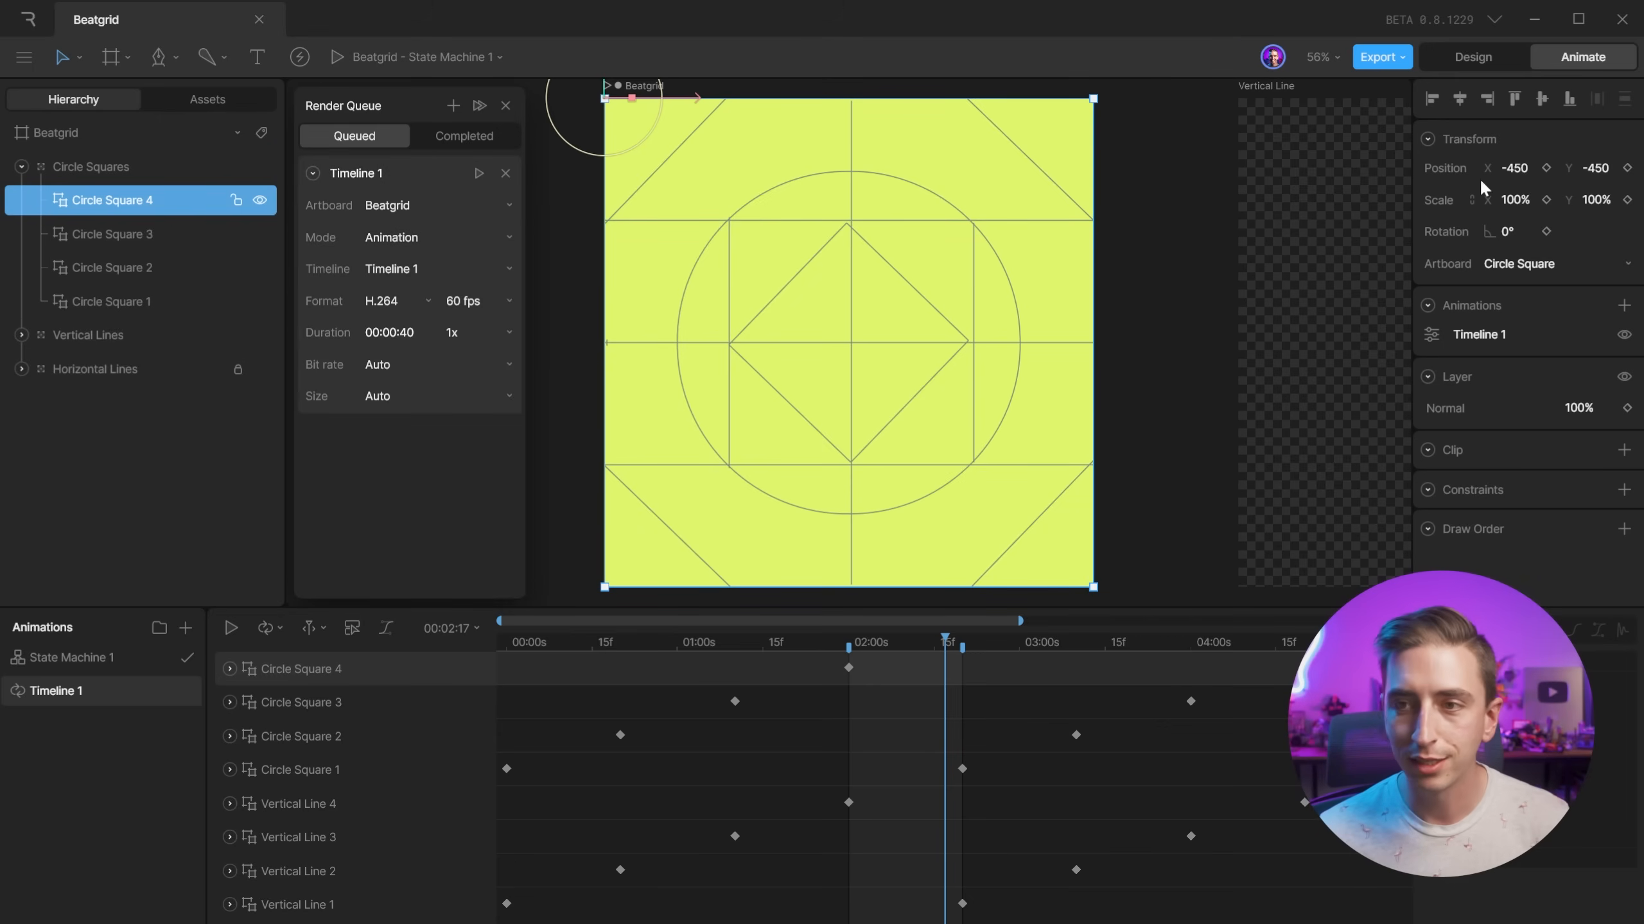
pyautogui.click(401, 240)
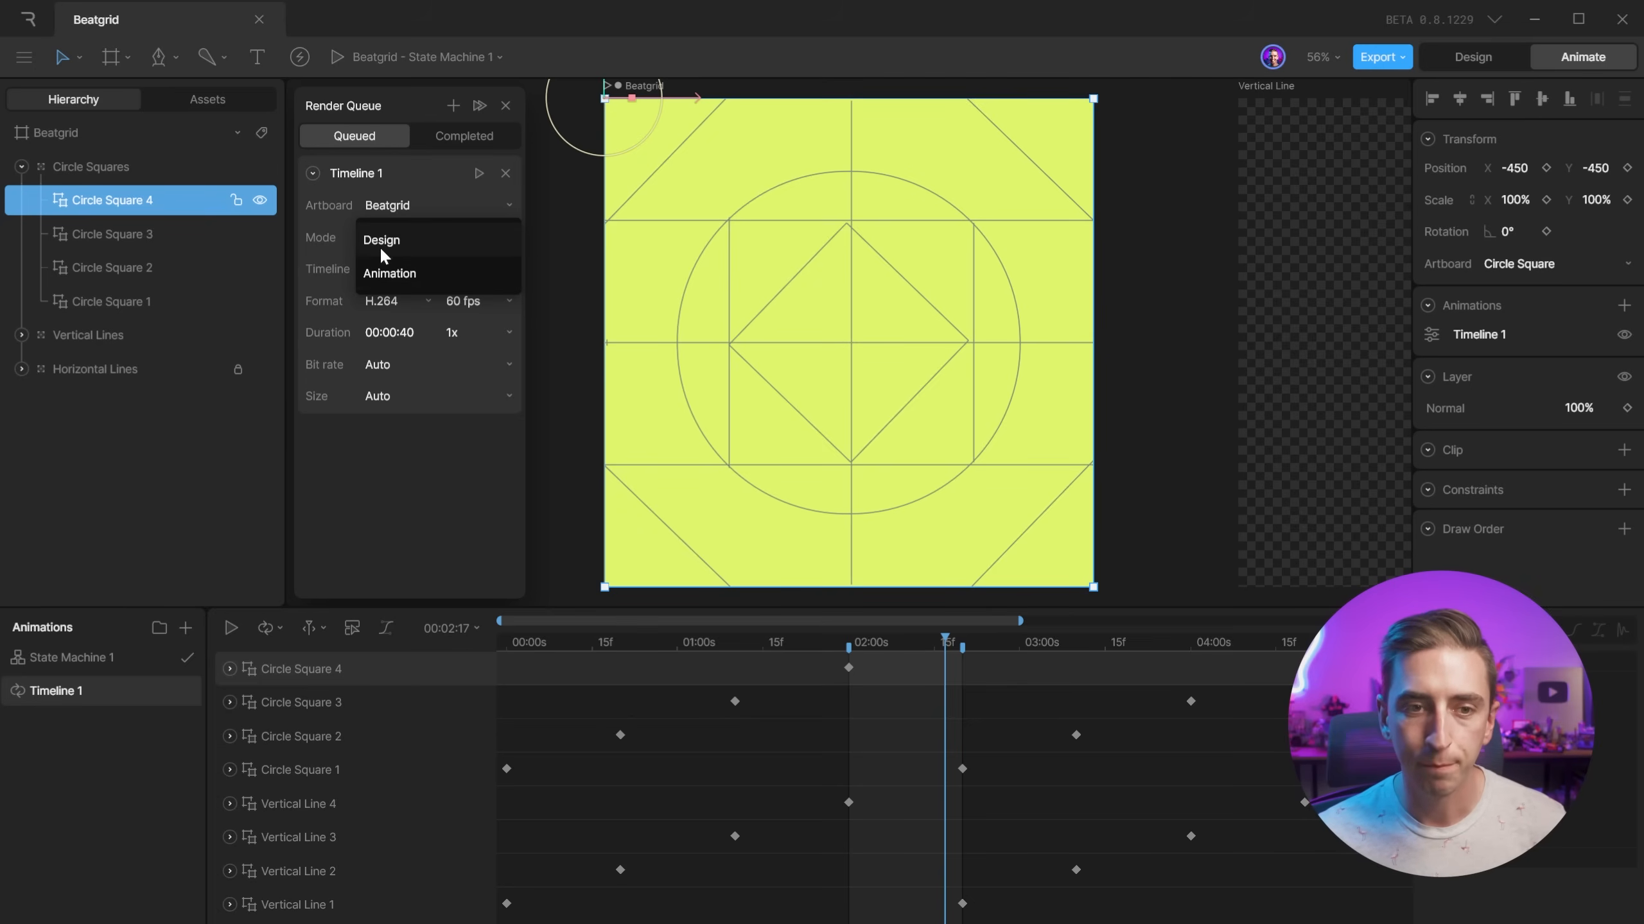
pyautogui.click(390, 276)
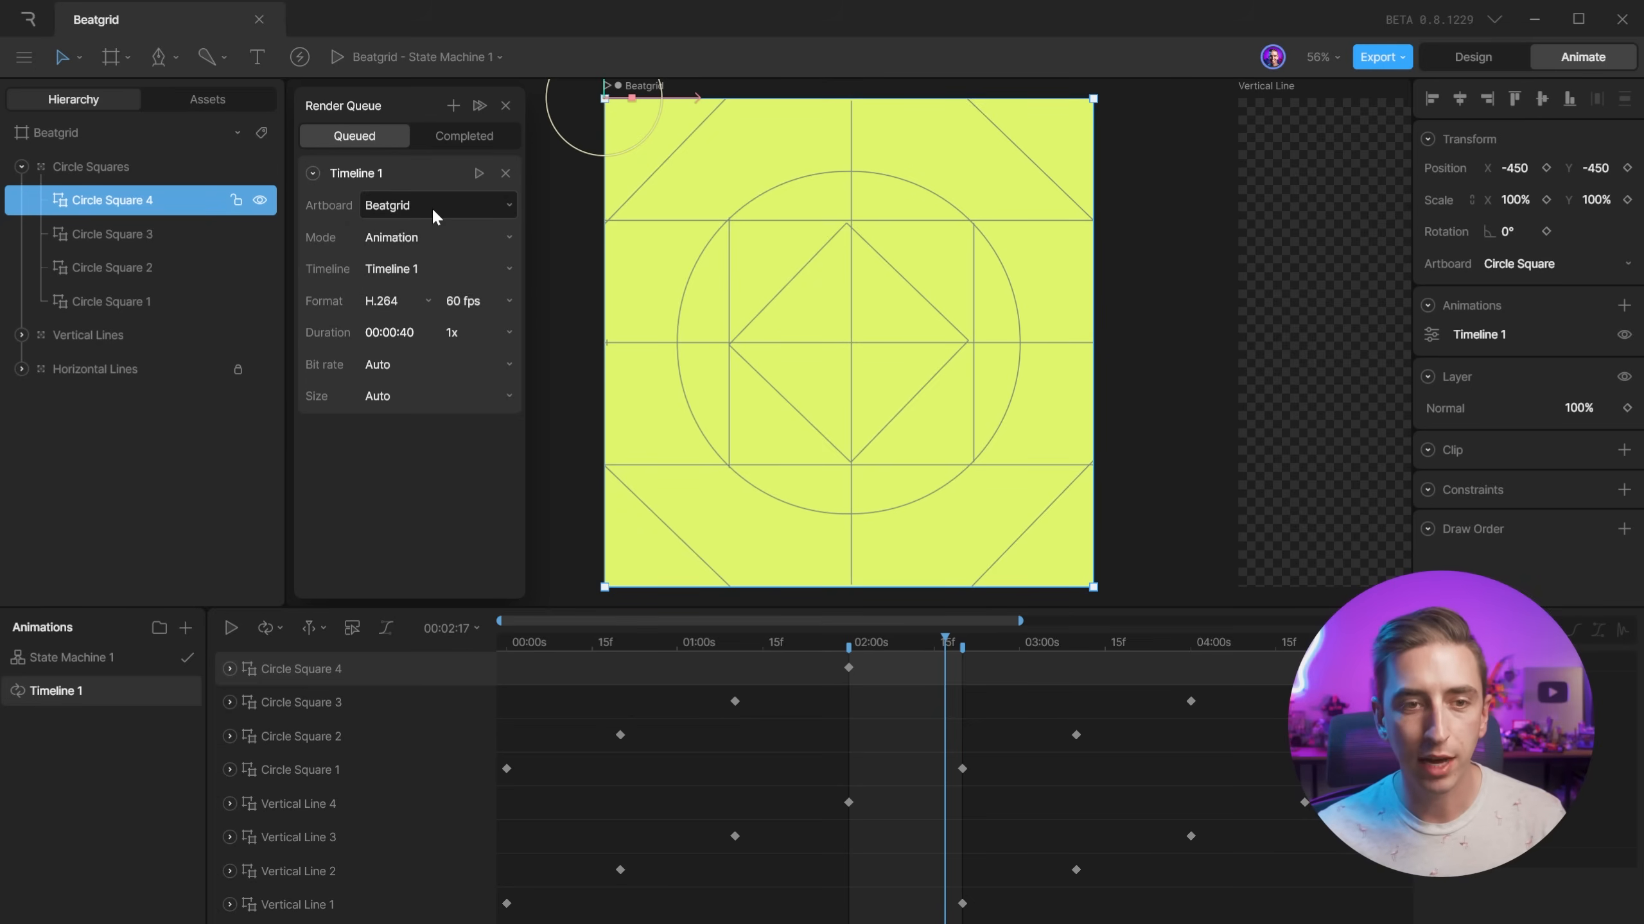
pyautogui.click(432, 206)
pyautogui.click(341, 236)
pyautogui.click(366, 269)
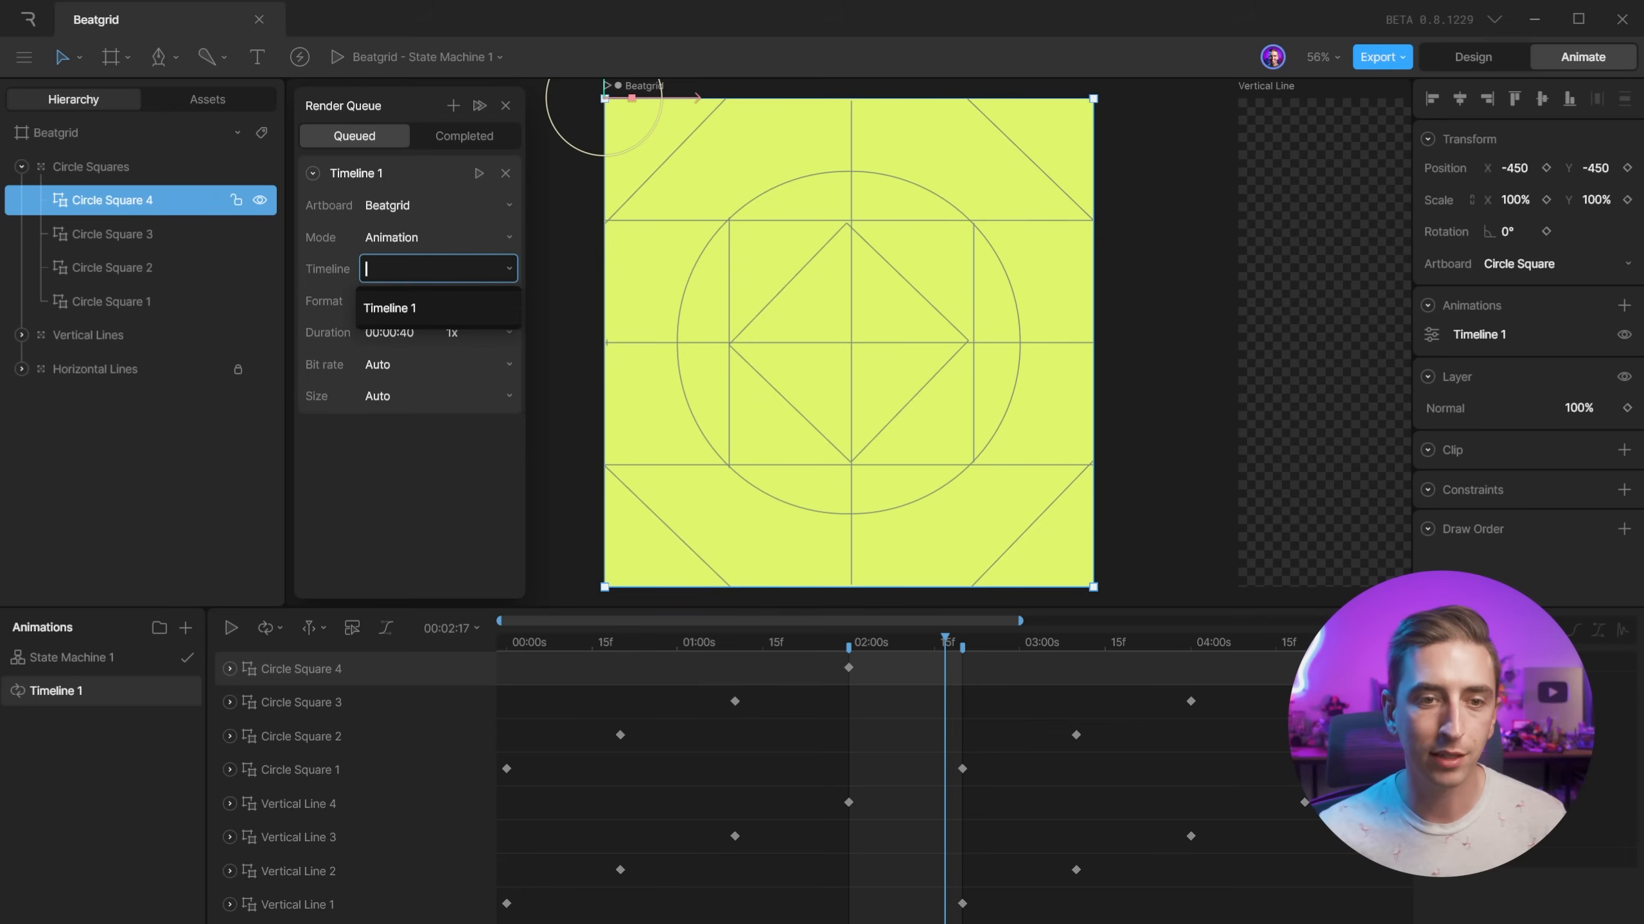
pyautogui.click(372, 307)
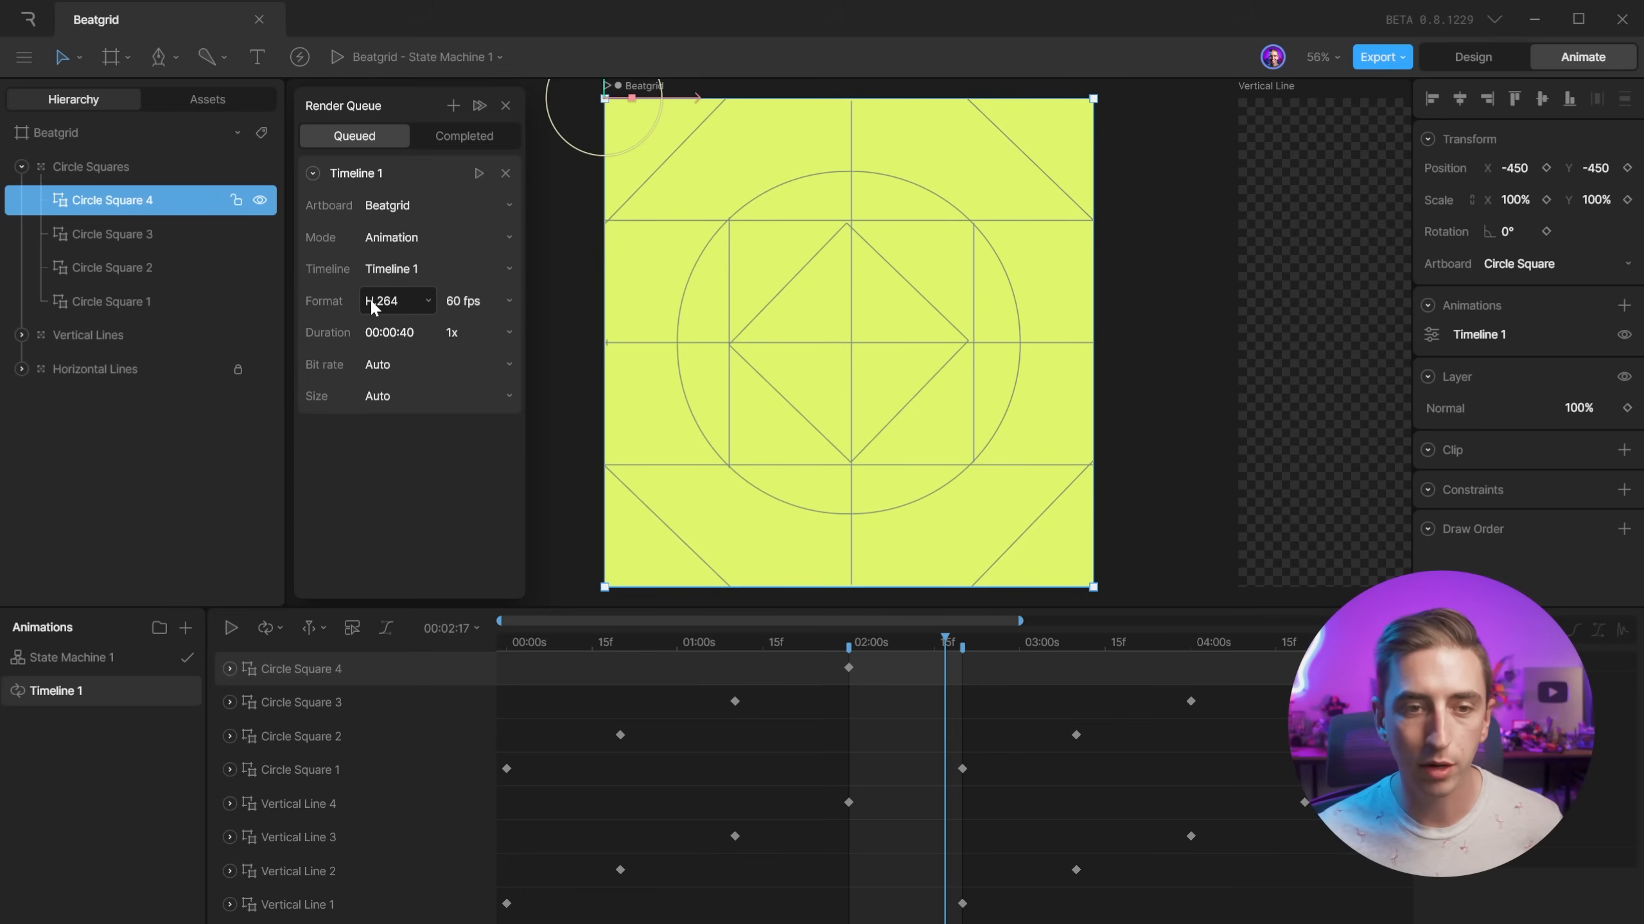
pyautogui.click(424, 297)
pyautogui.click(385, 373)
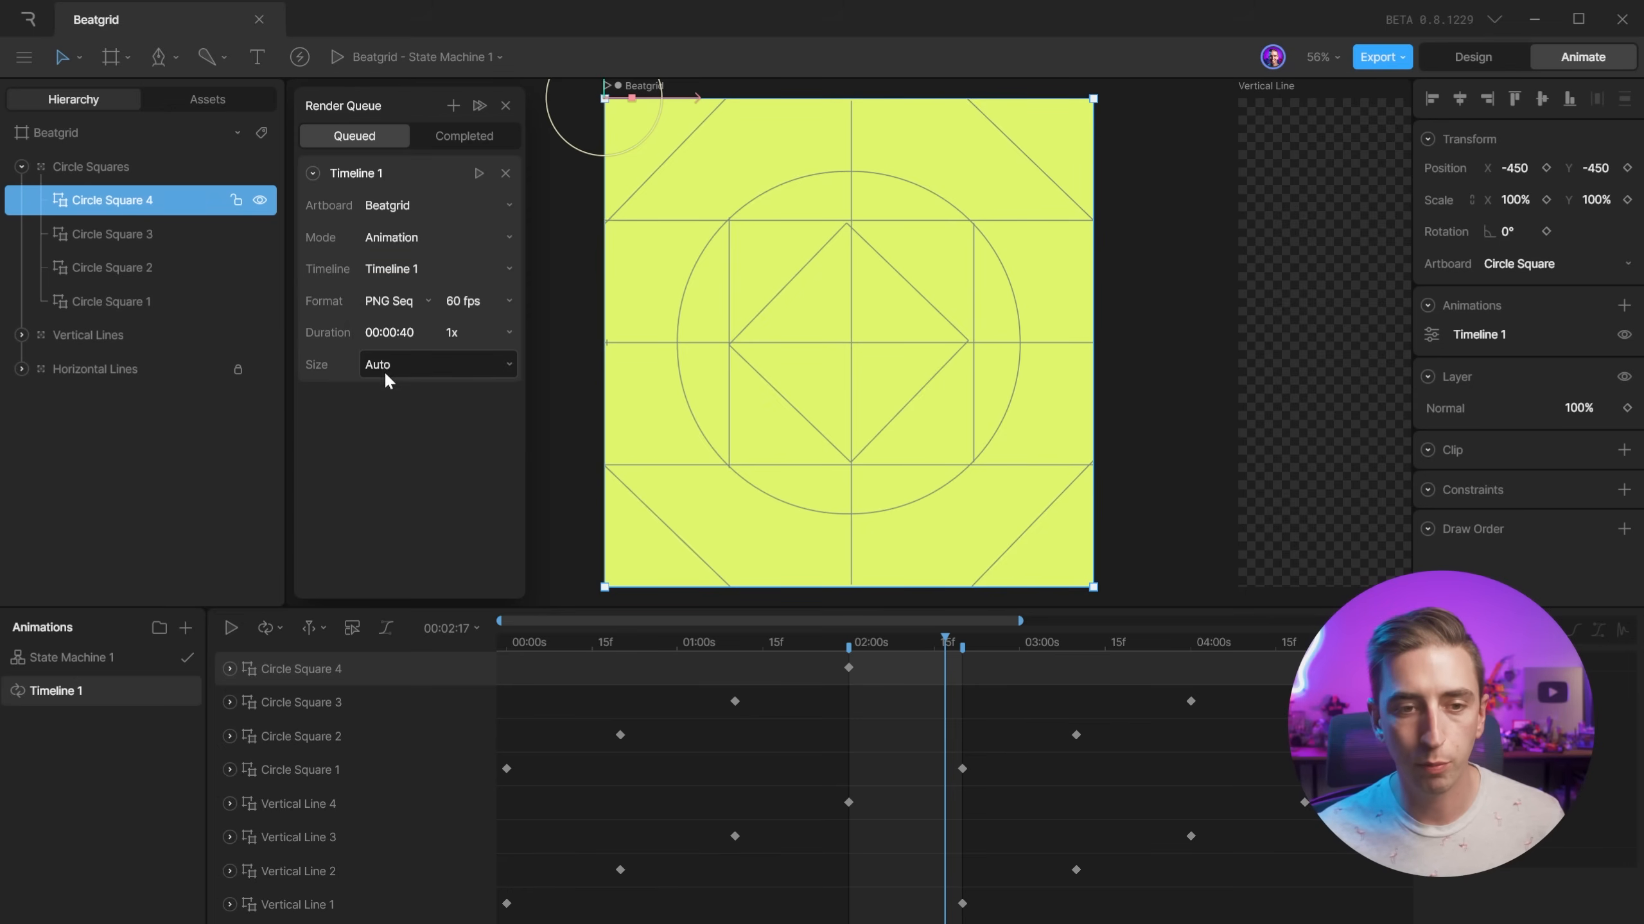
pyautogui.click(401, 301)
pyautogui.click(401, 339)
pyautogui.click(406, 296)
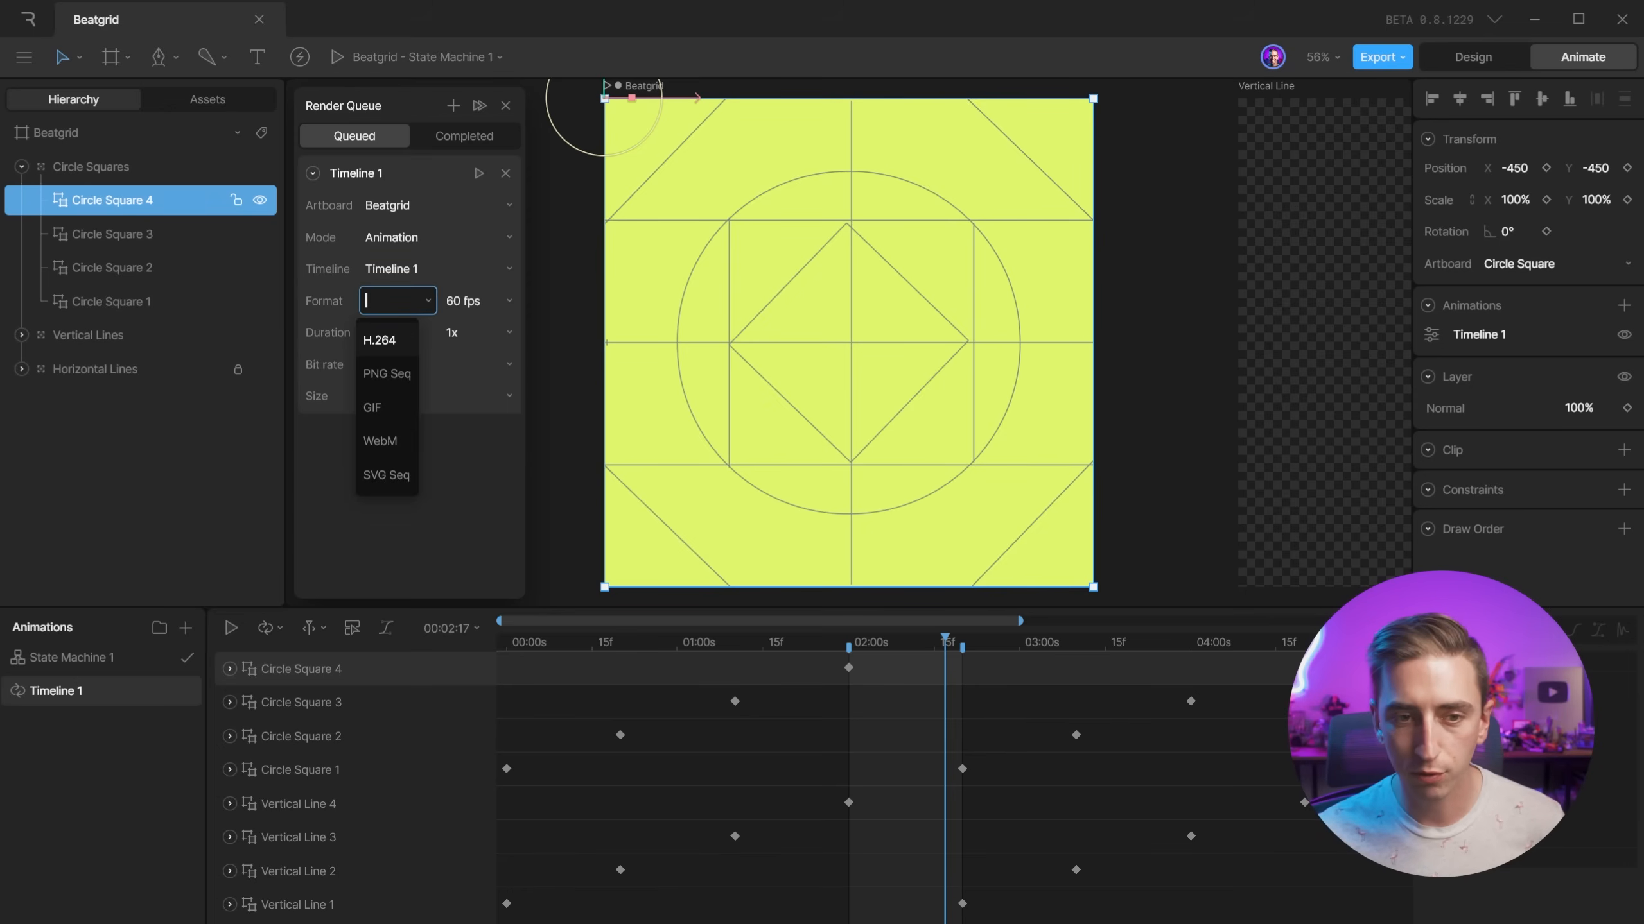
# Set the queued H.264 render's frame rate to 30 fps and start rendering it.
pyautogui.click(462, 298)
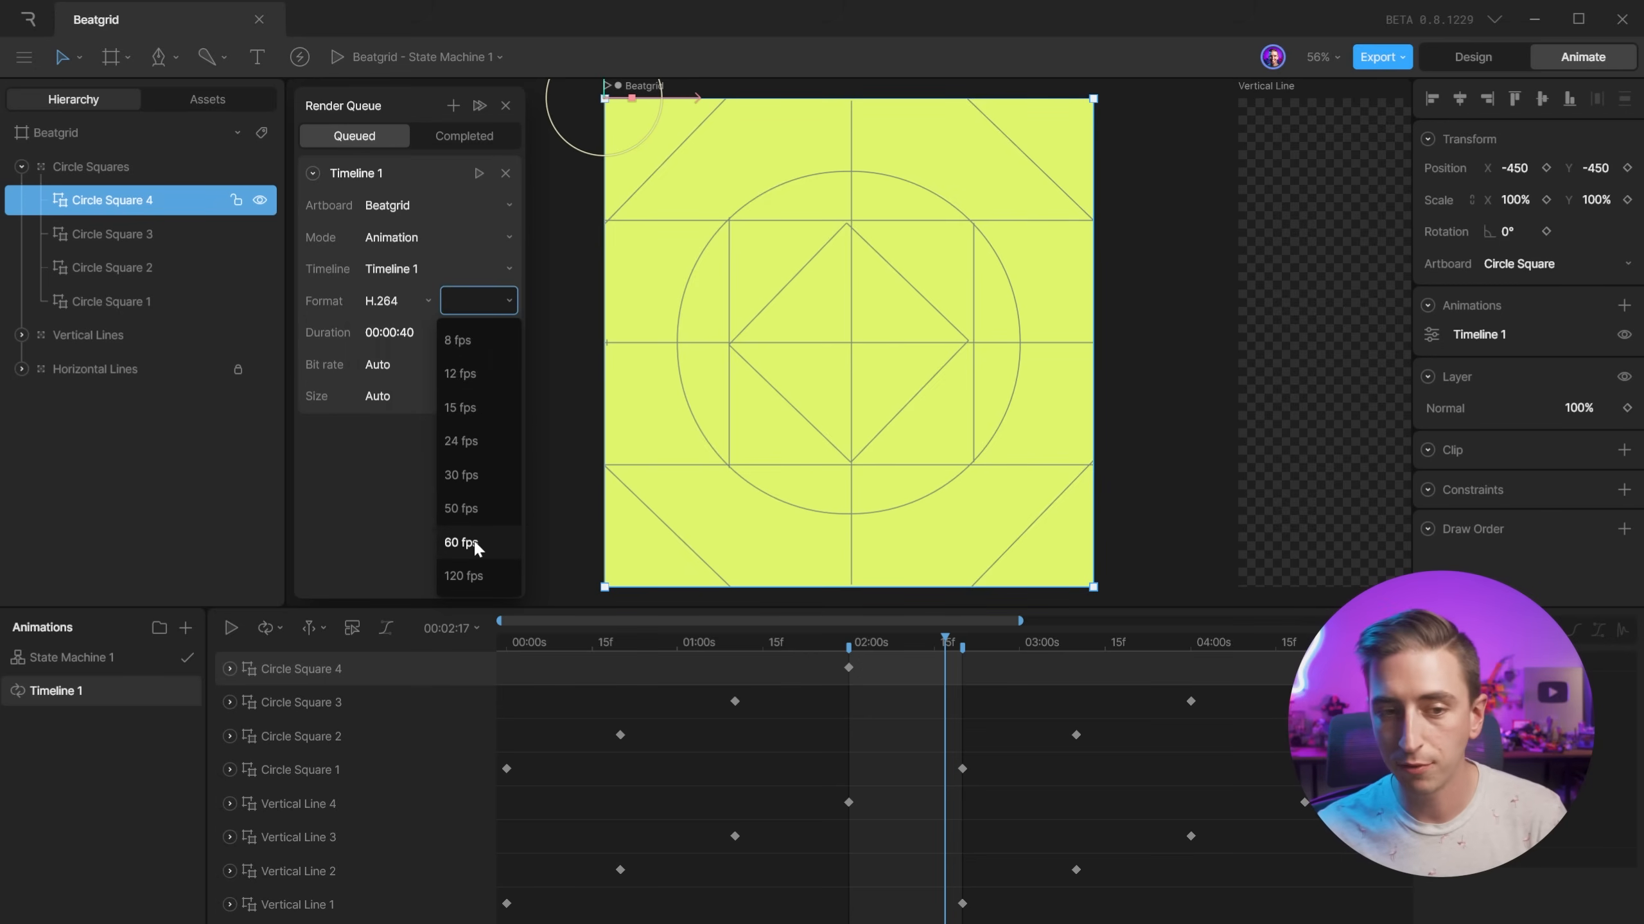
pyautogui.click(471, 474)
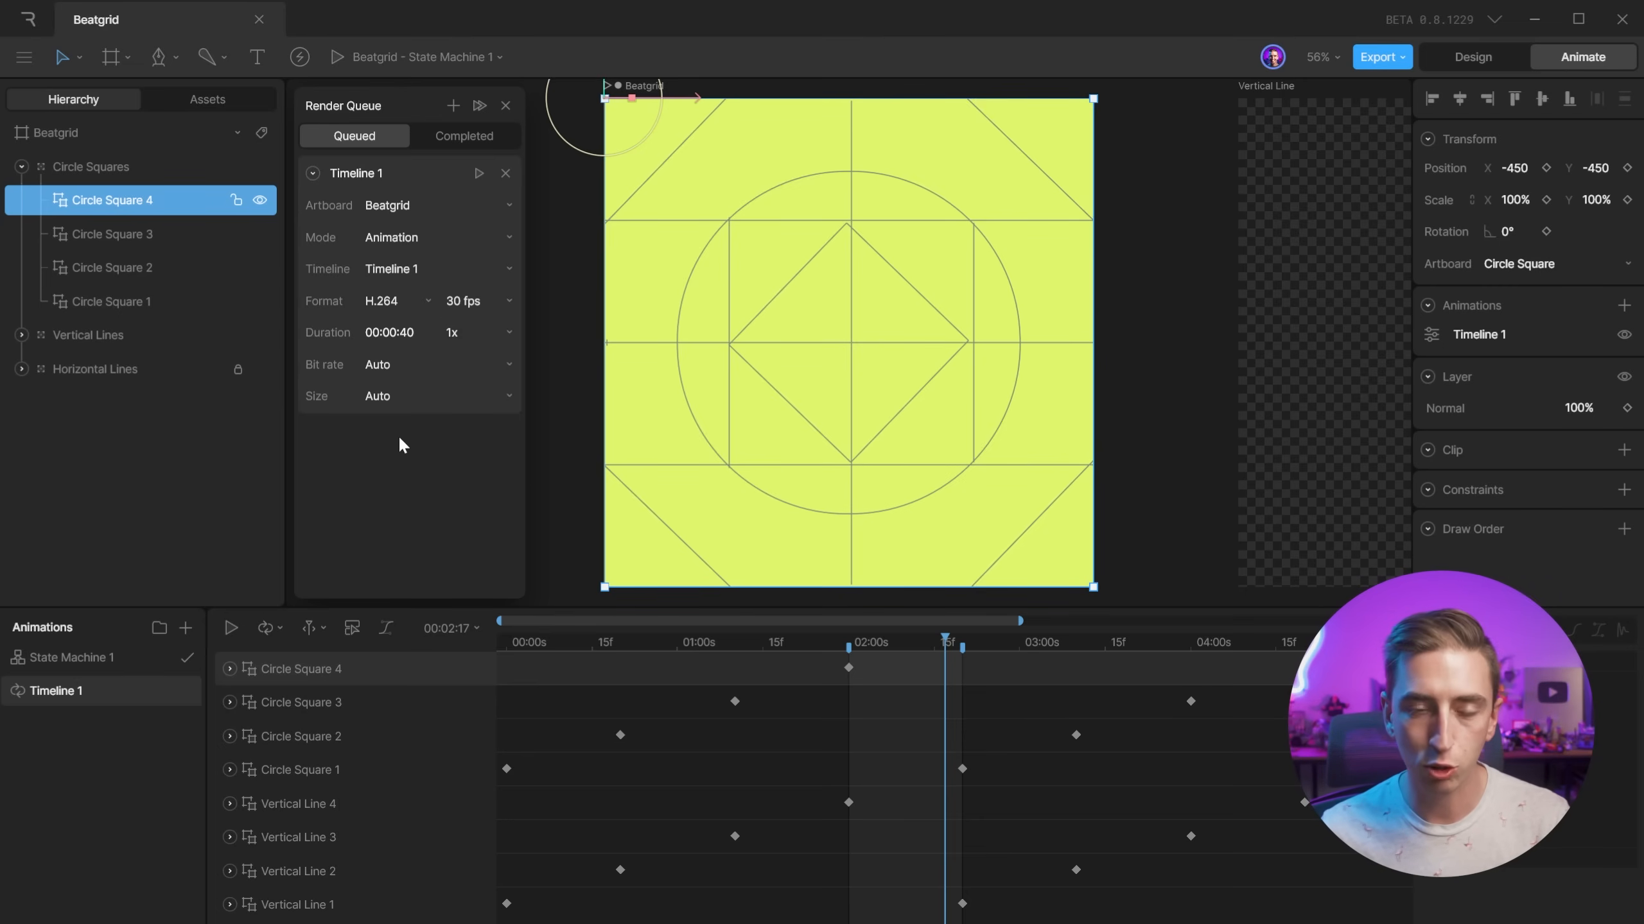
pyautogui.click(477, 174)
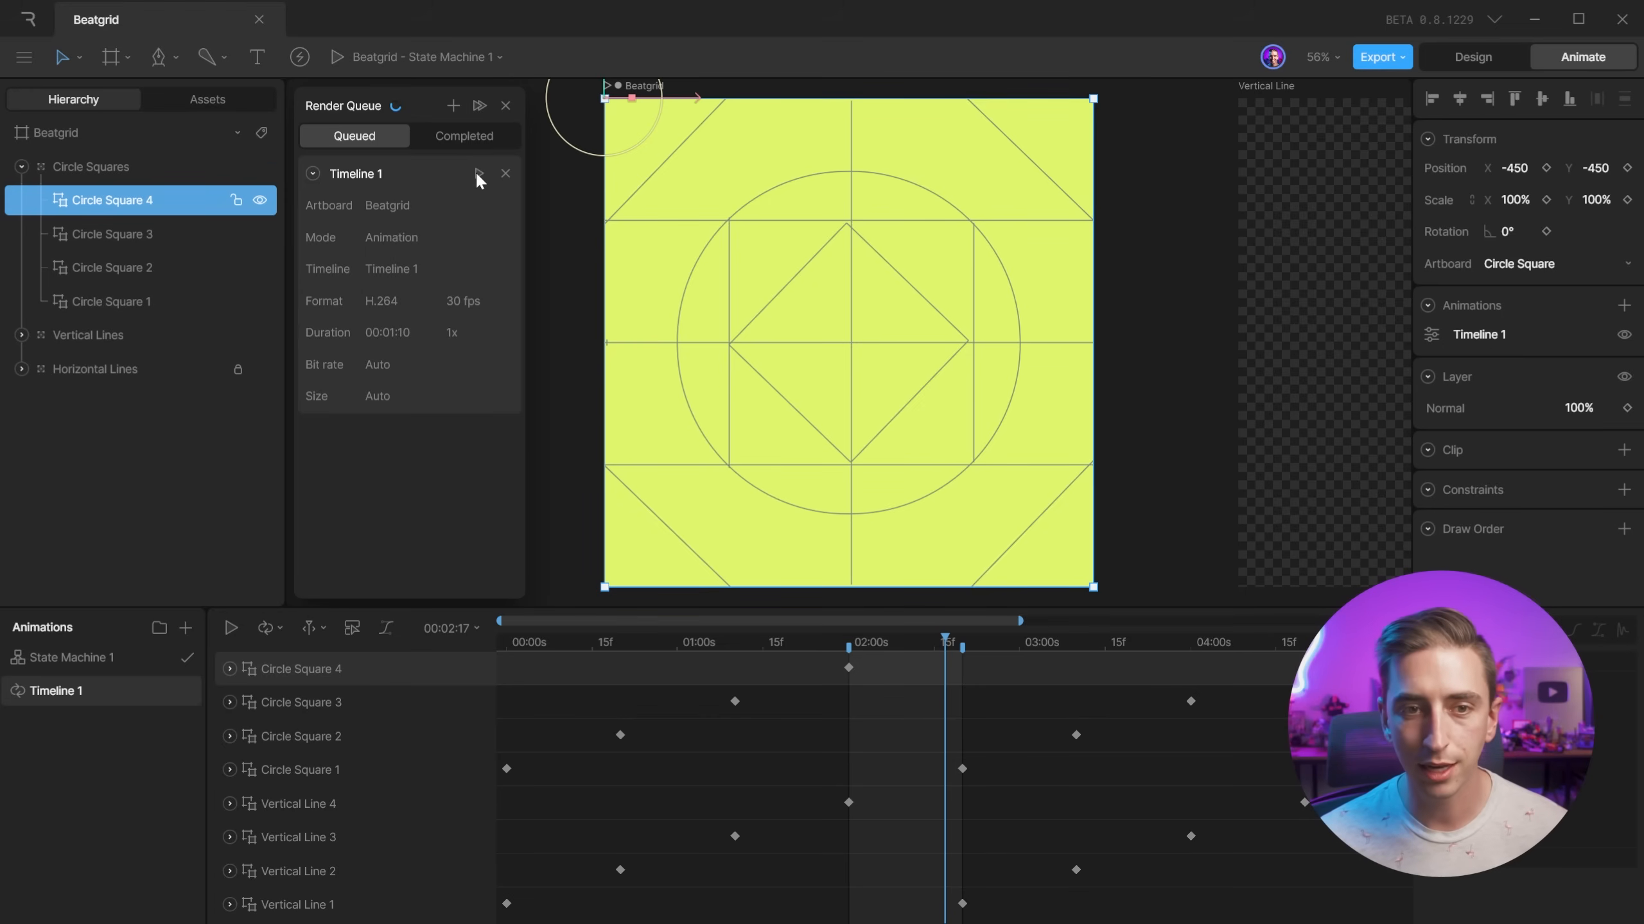
# Download the completed Timeline 1 render, watch it in VLC media player, and close the player.
pyautogui.click(458, 143)
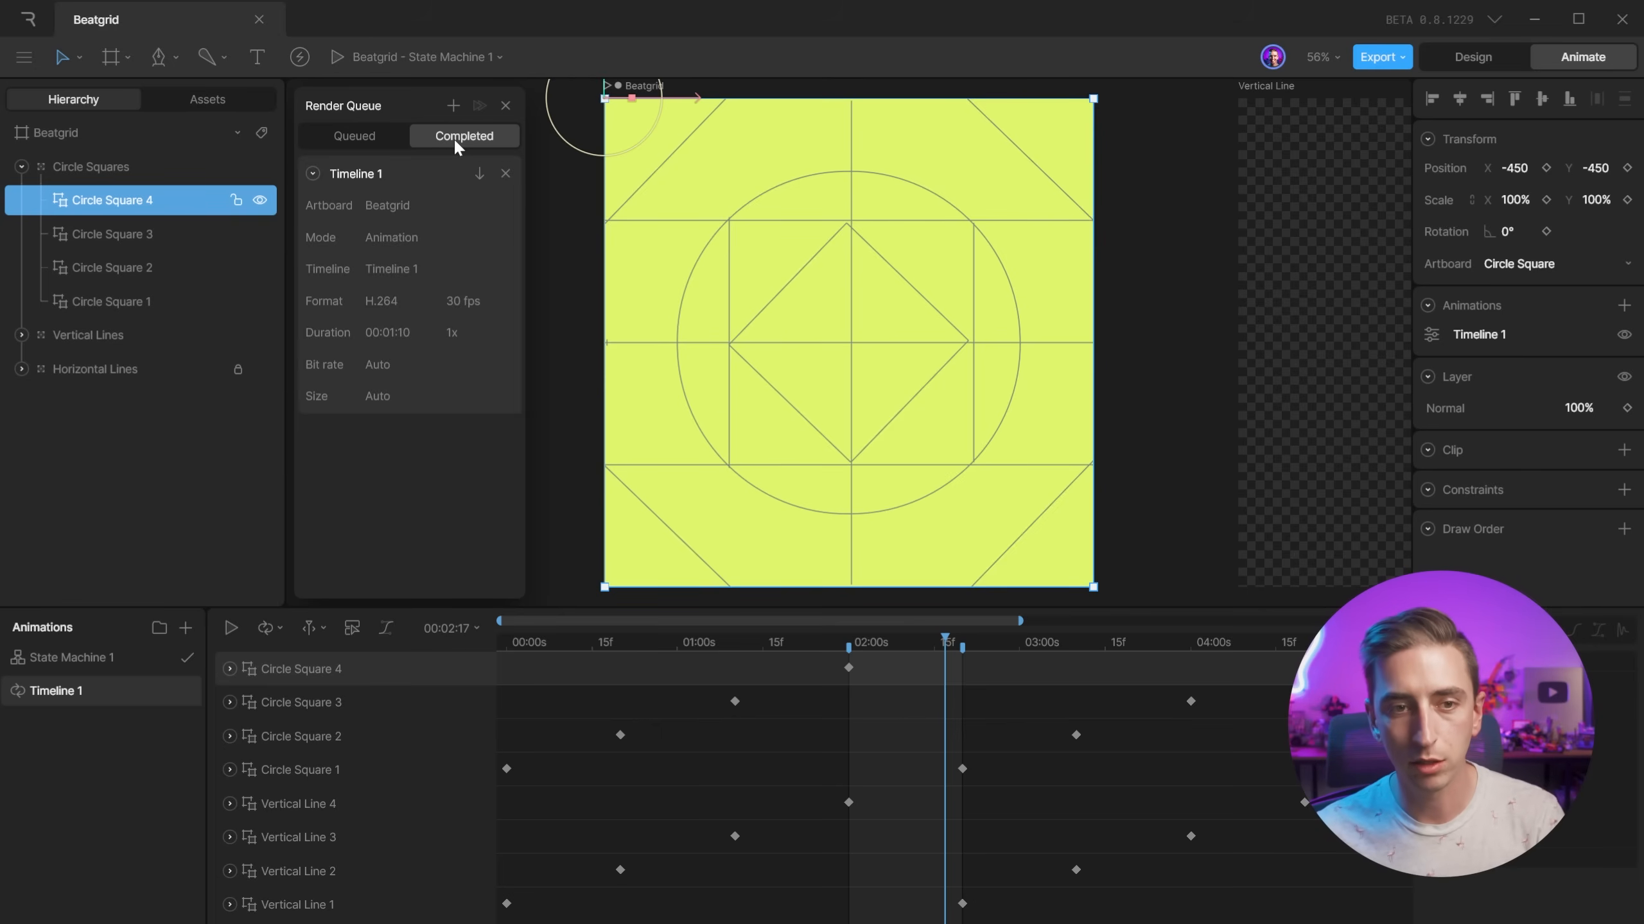
pyautogui.click(478, 173)
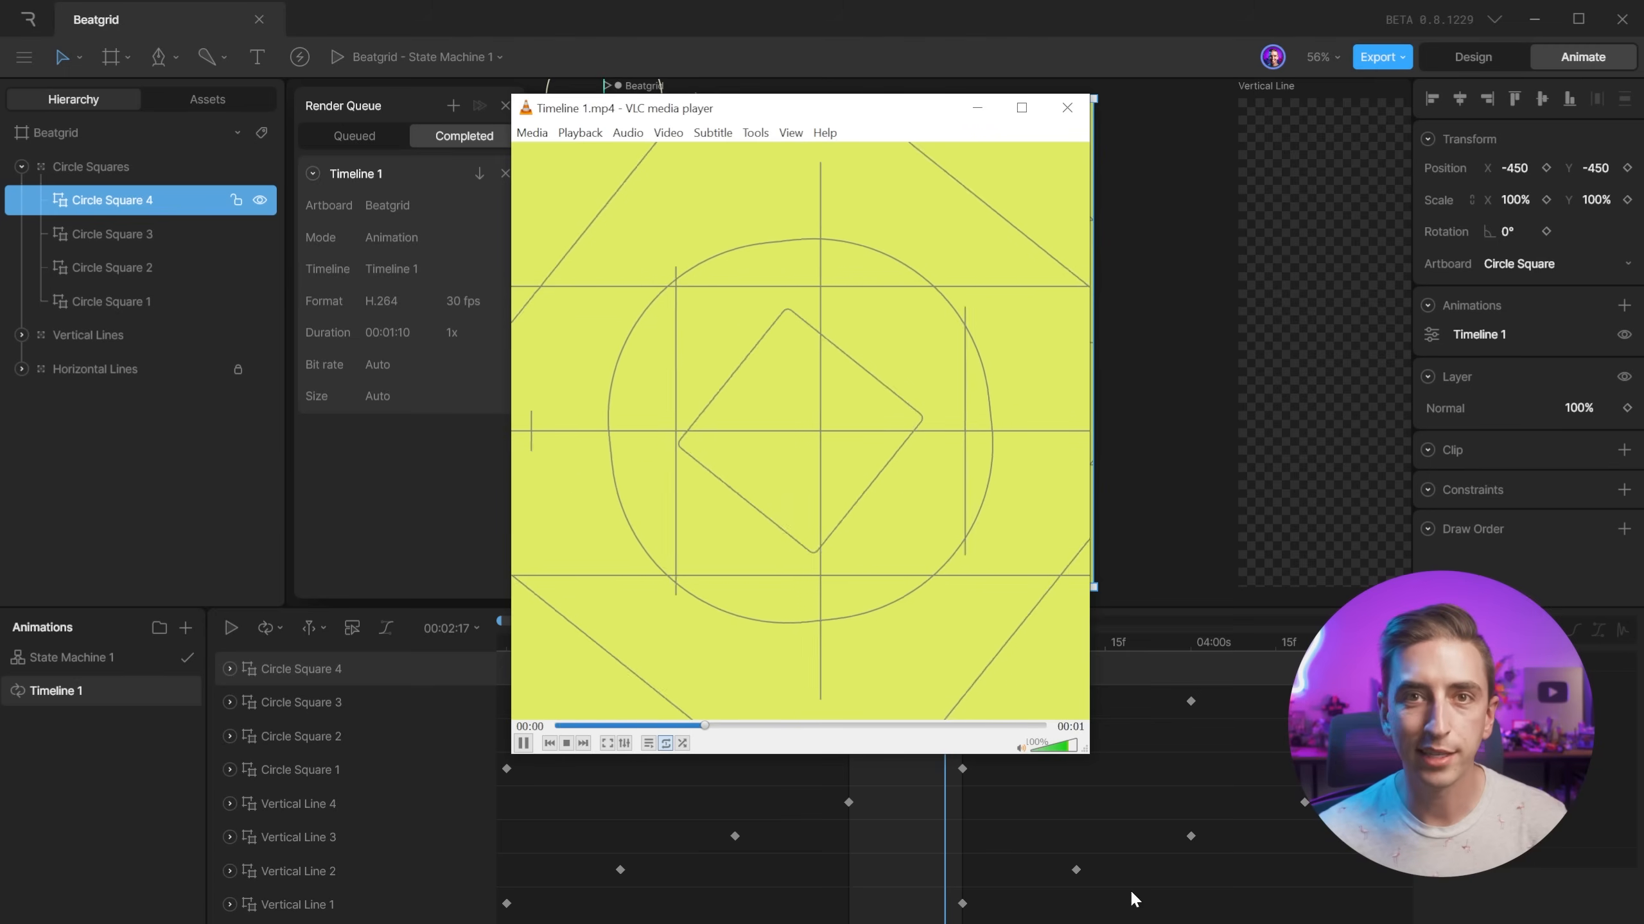
pyautogui.click(1180, 311)
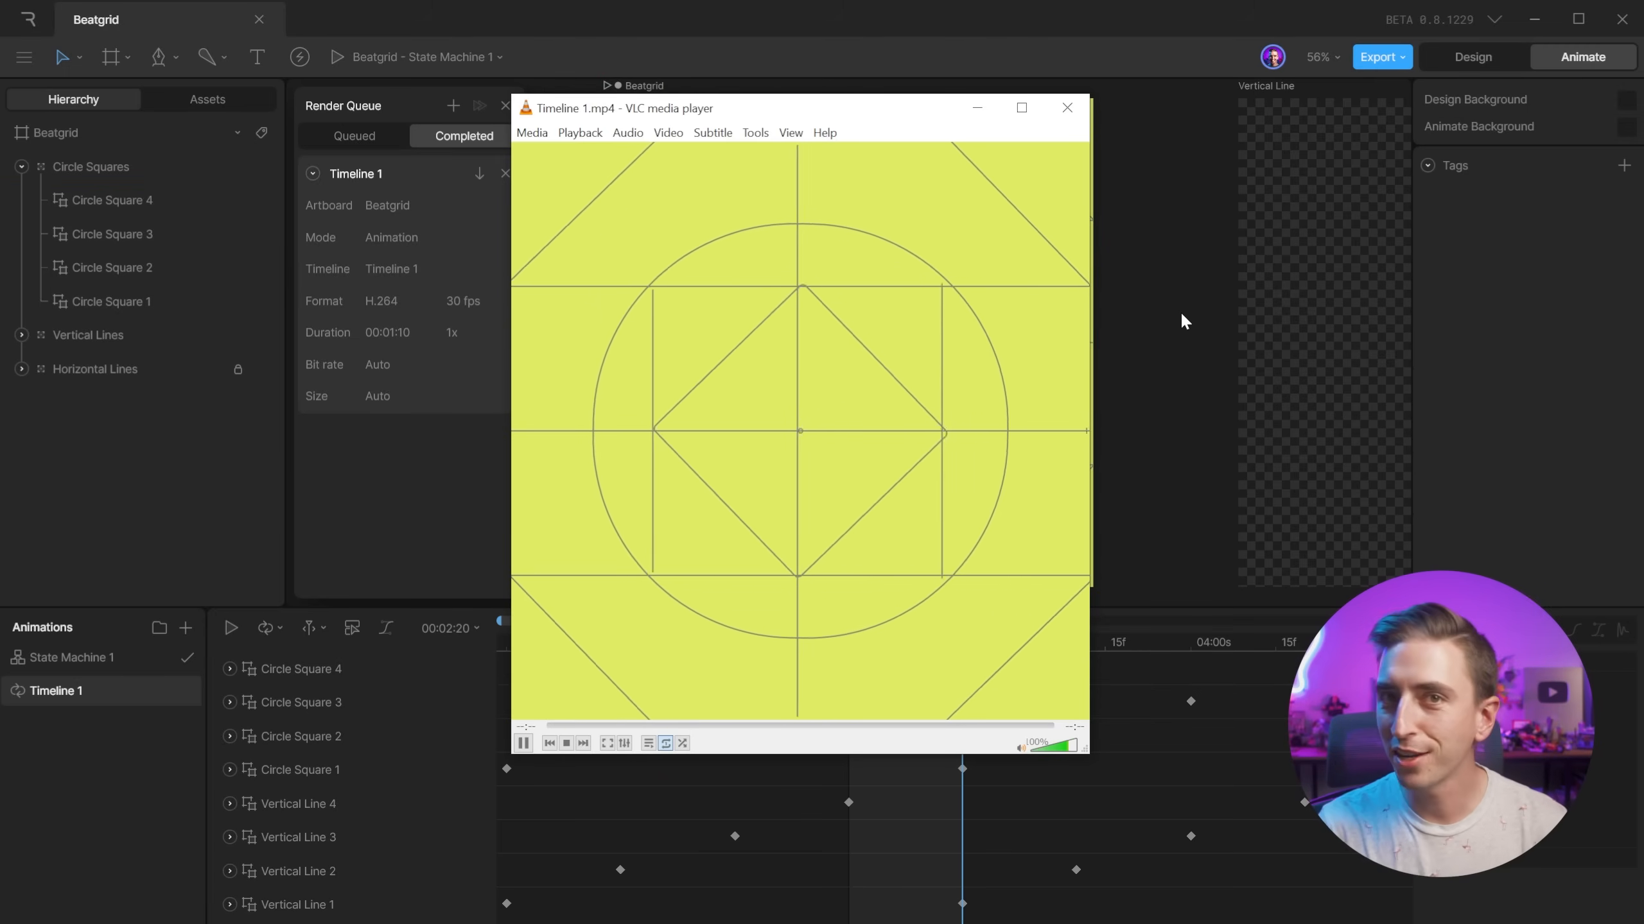
pyautogui.click(1067, 107)
pyautogui.press('space')
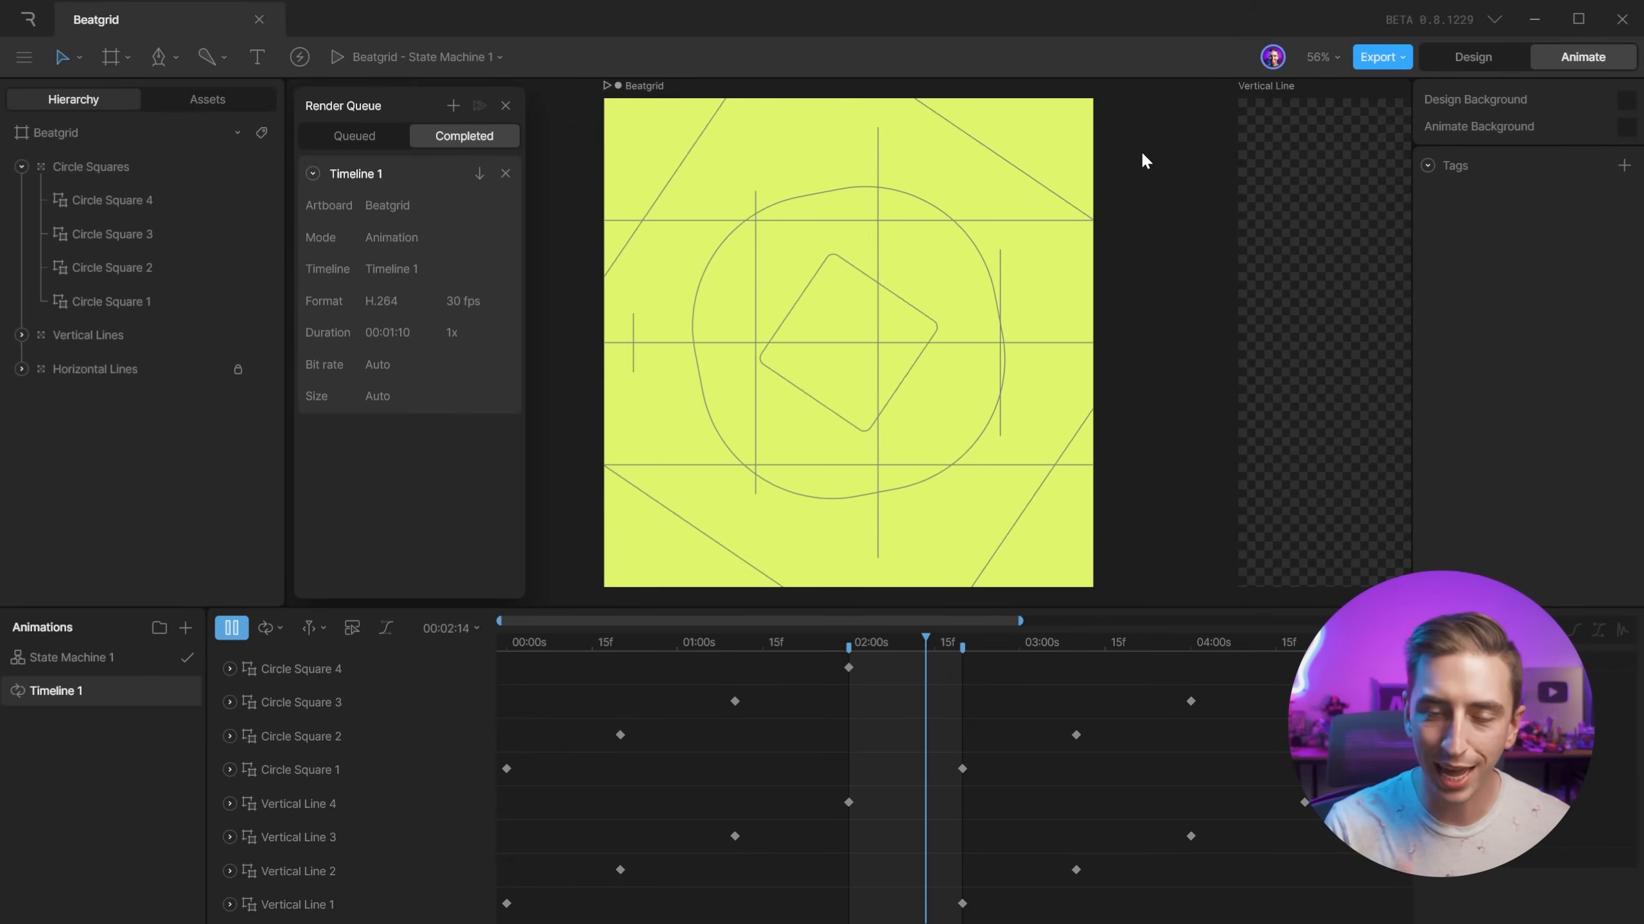